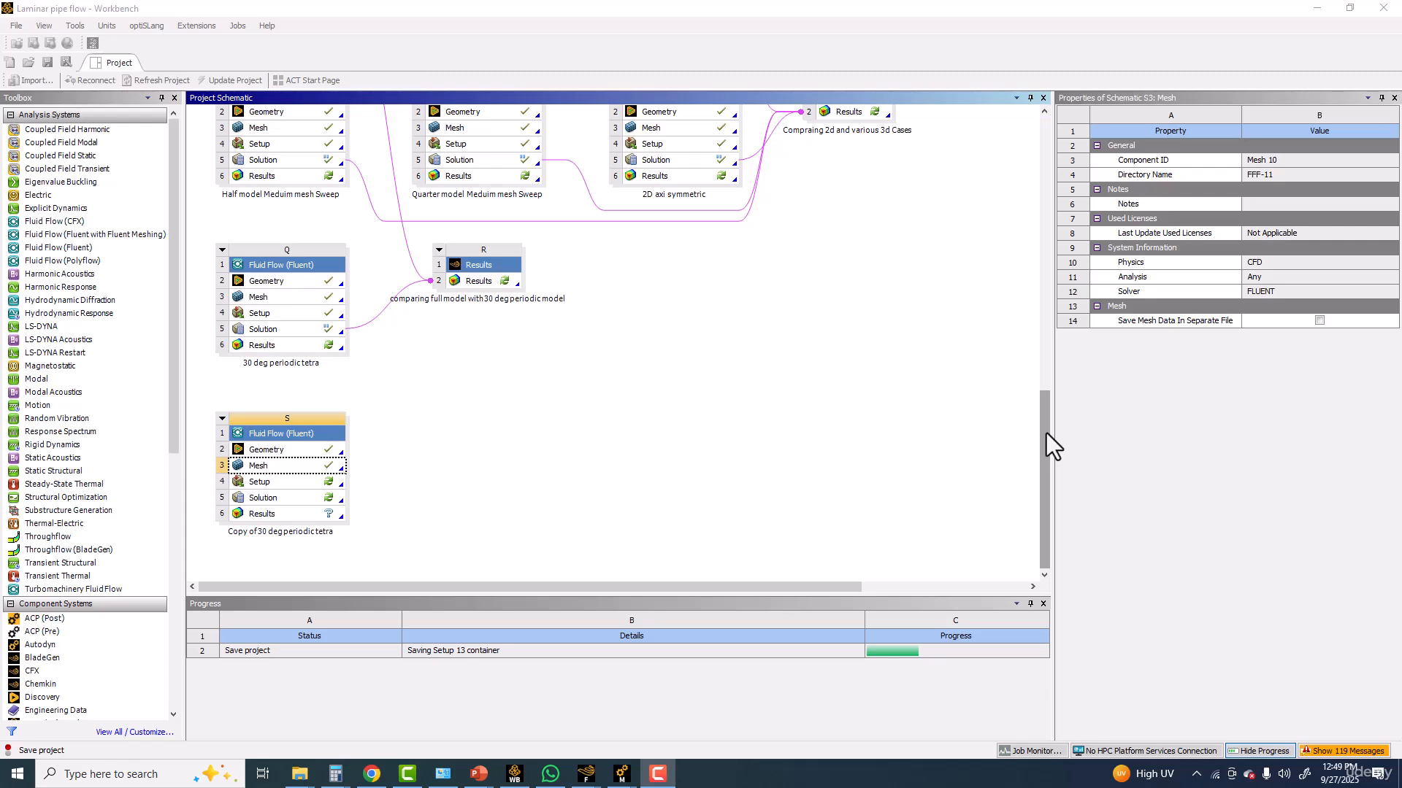
Step: Start the screen annotation pen and draw a red pipe cross-section divided into four quadrants over the blank schematic area
mouse_move(1046, 432)
mouse_down()
mouse_move(1043, 407)
mouse_move(1045, 442)
mouse_up()
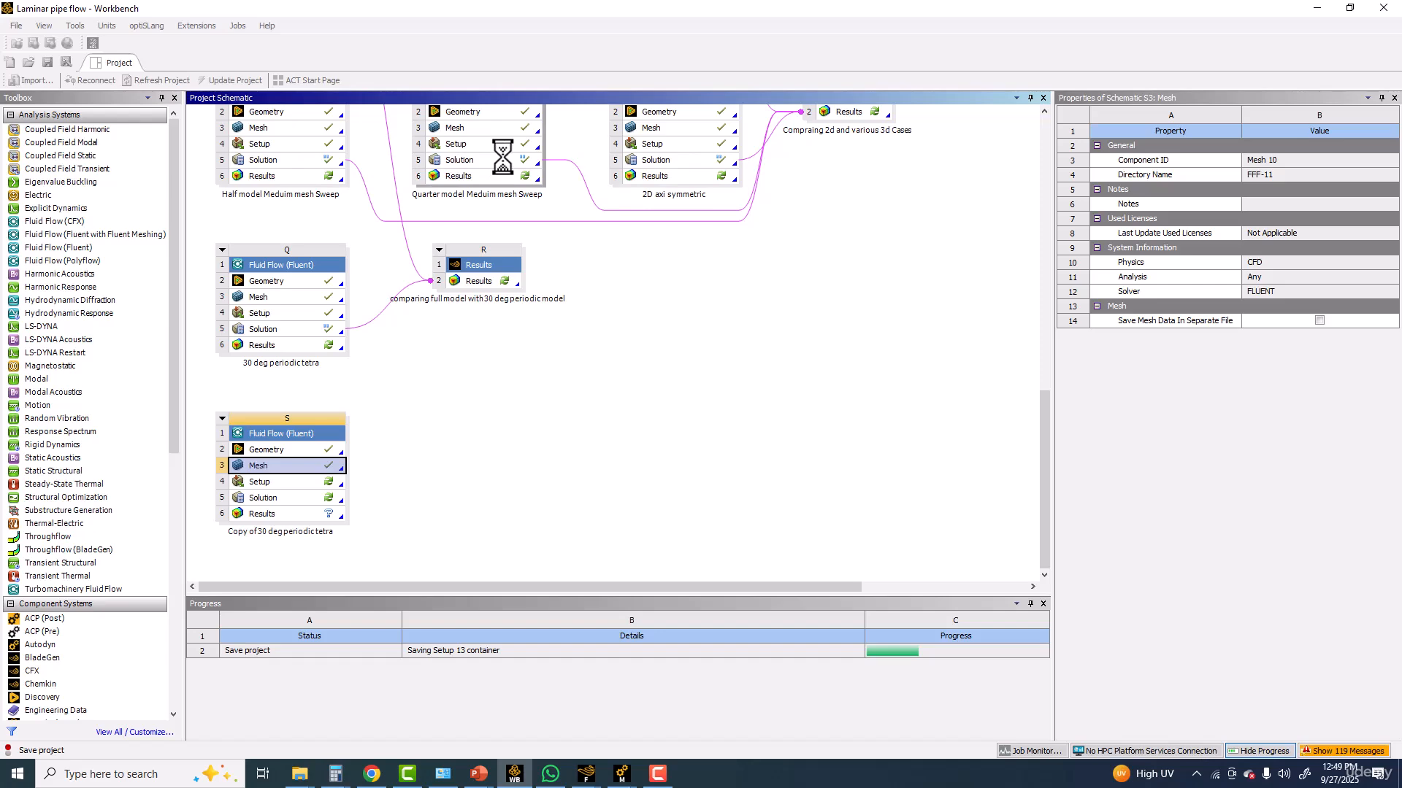
click(1197, 774)
click(1181, 743)
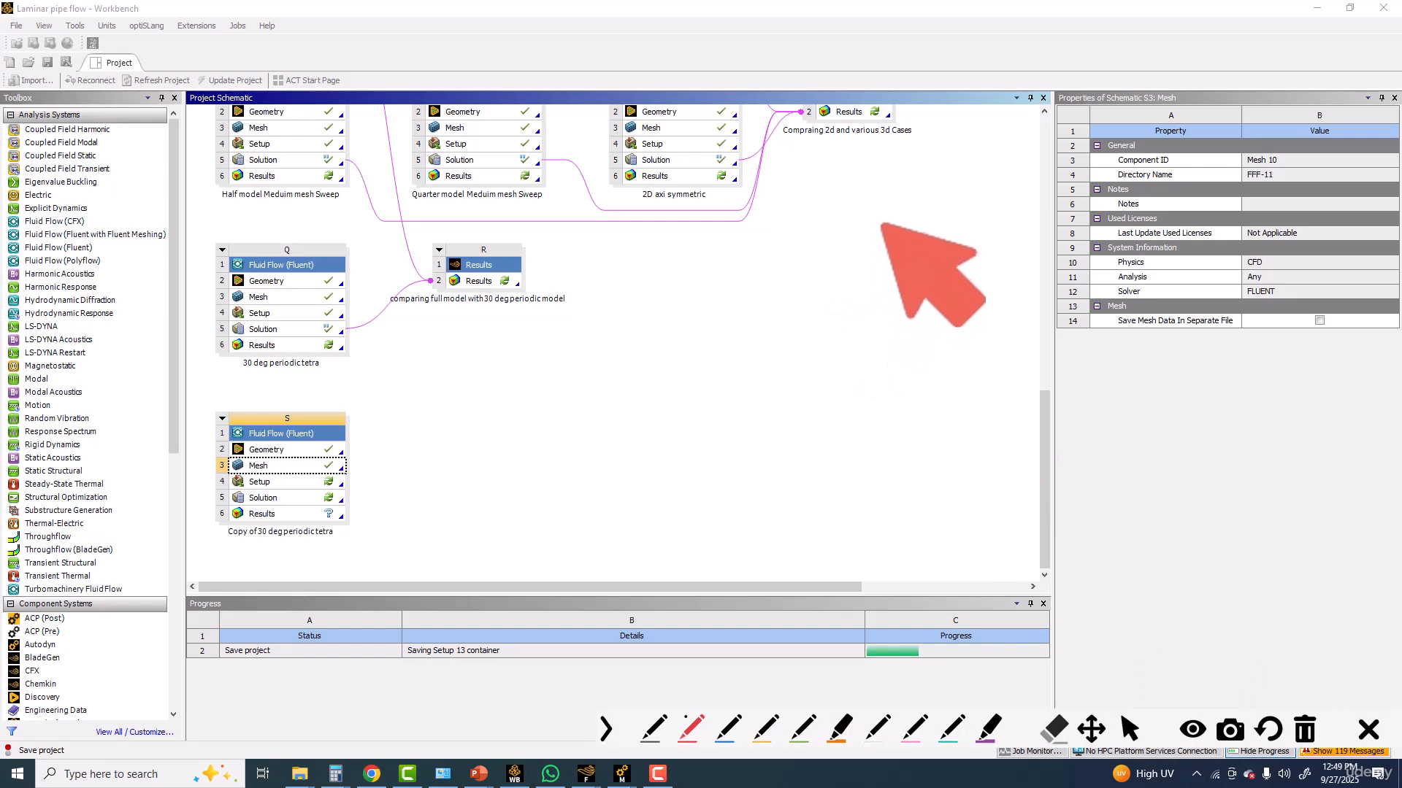
drag(883, 217, 896, 344)
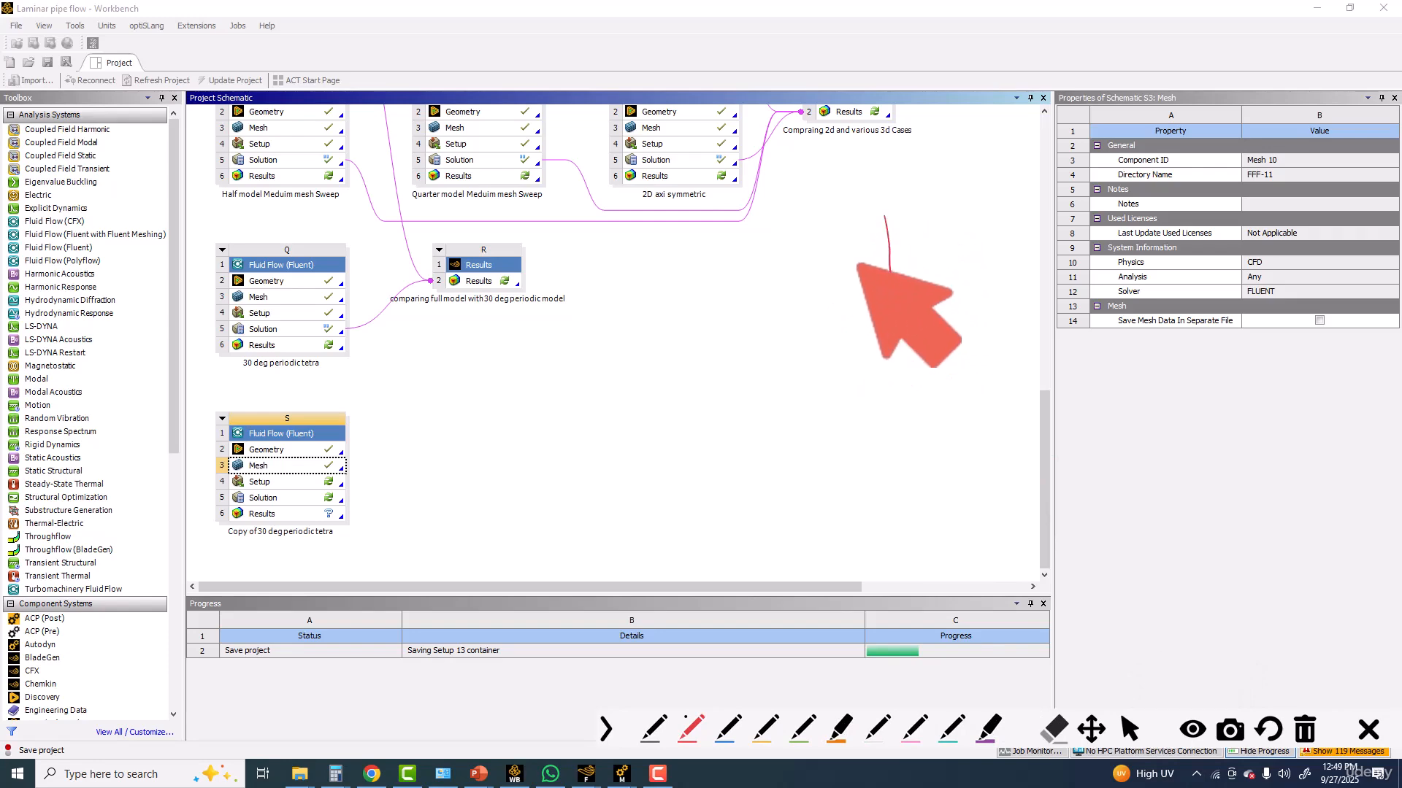
drag(810, 283, 949, 276)
mouse_move(885, 216)
mouse_down()
mouse_move(949, 233)
mouse_move(803, 283)
mouse_move(916, 340)
mouse_move(965, 303)
mouse_move(978, 271)
mouse_up()
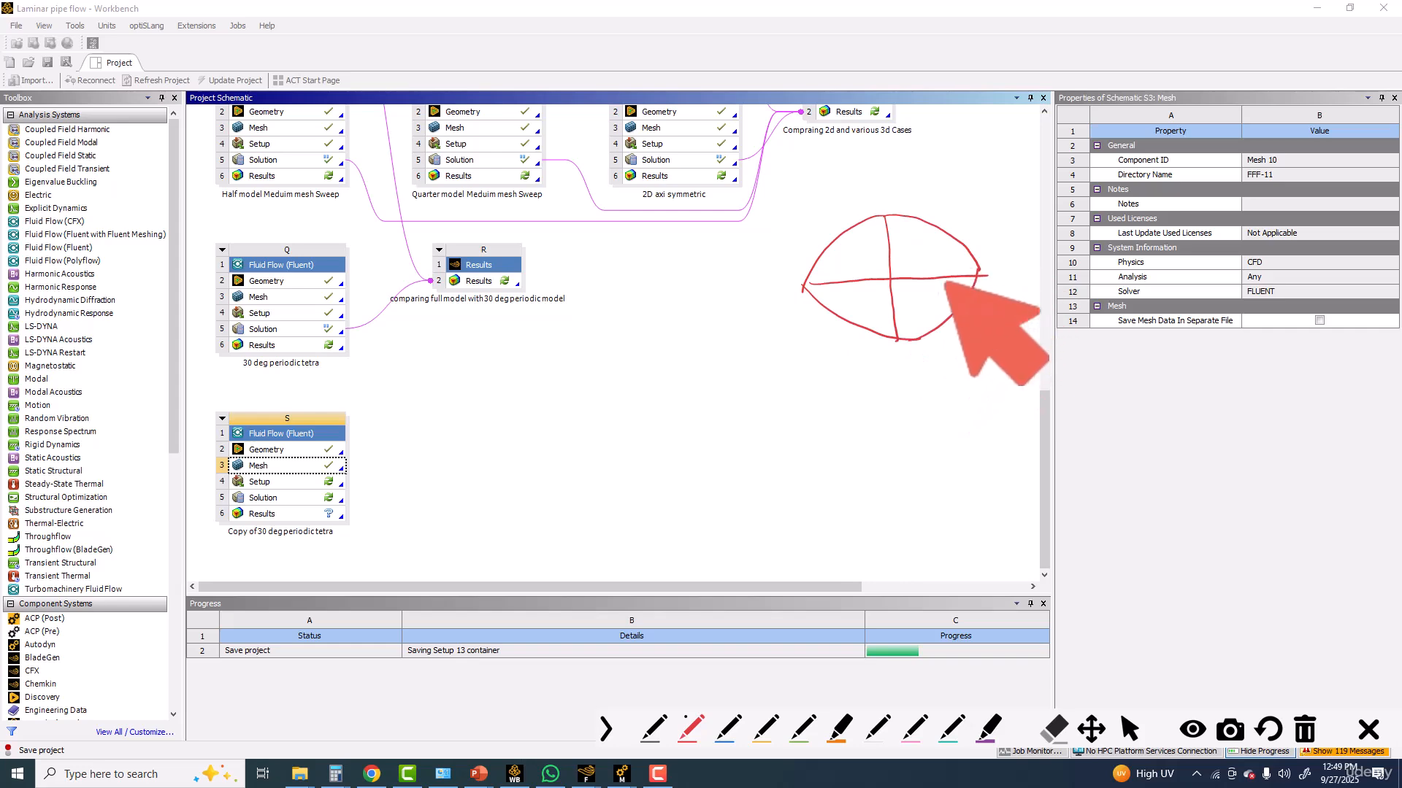
Step: Trace the circle's quadrants in blue and mark a 30-degree sector inside the upper quadrant
click(728, 728)
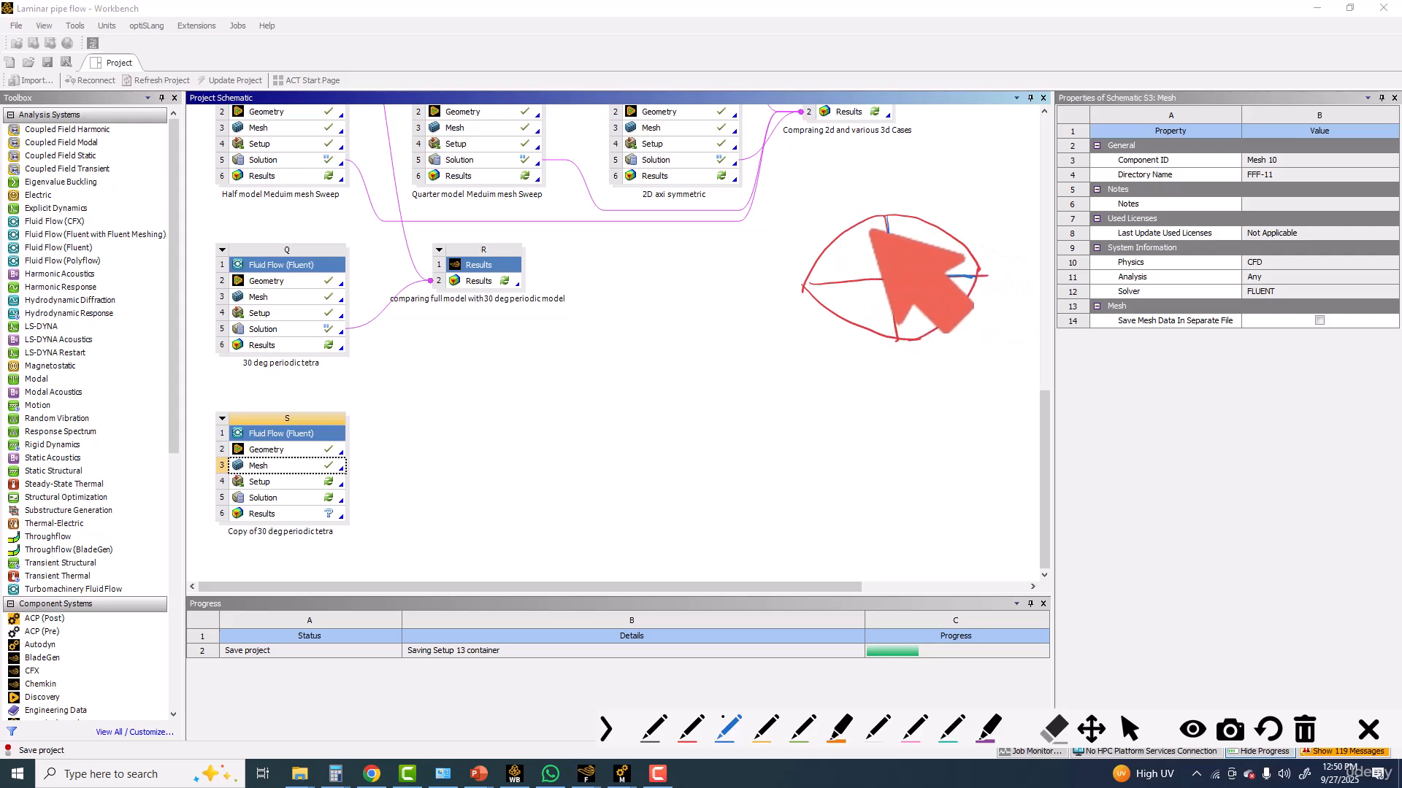
drag(830, 248, 812, 283)
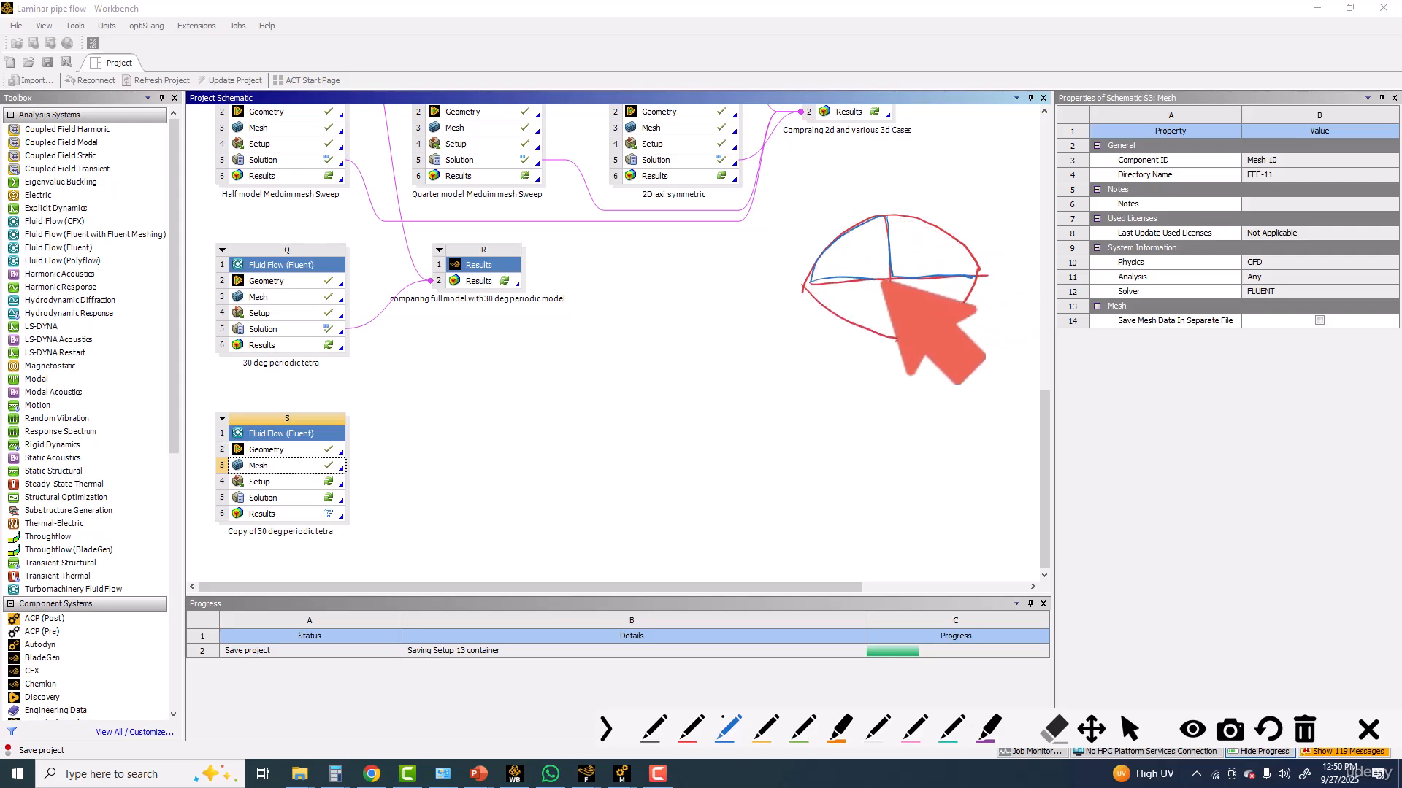
mouse_move(892, 224)
mouse_down()
mouse_move(978, 252)
mouse_move(975, 273)
mouse_up()
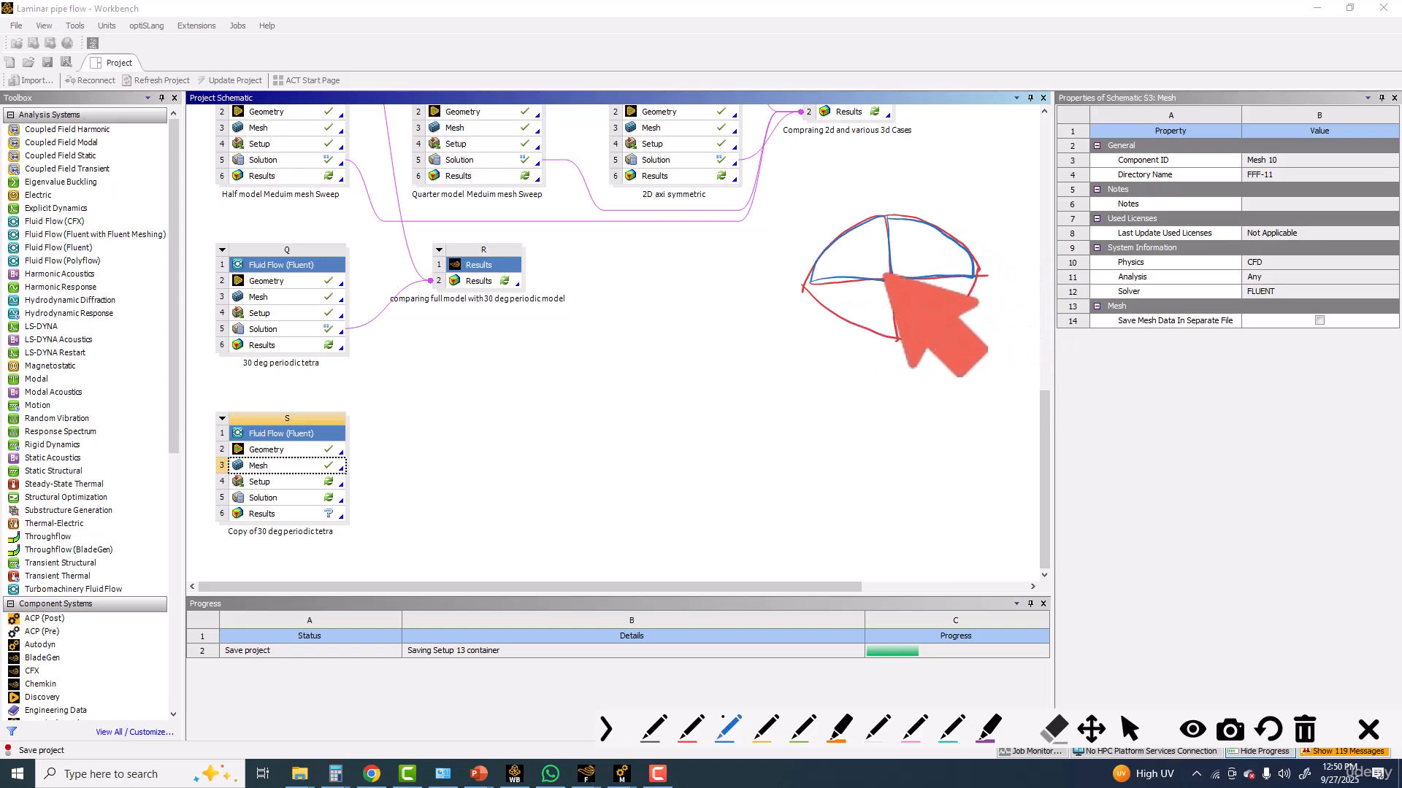
drag(810, 283, 854, 341)
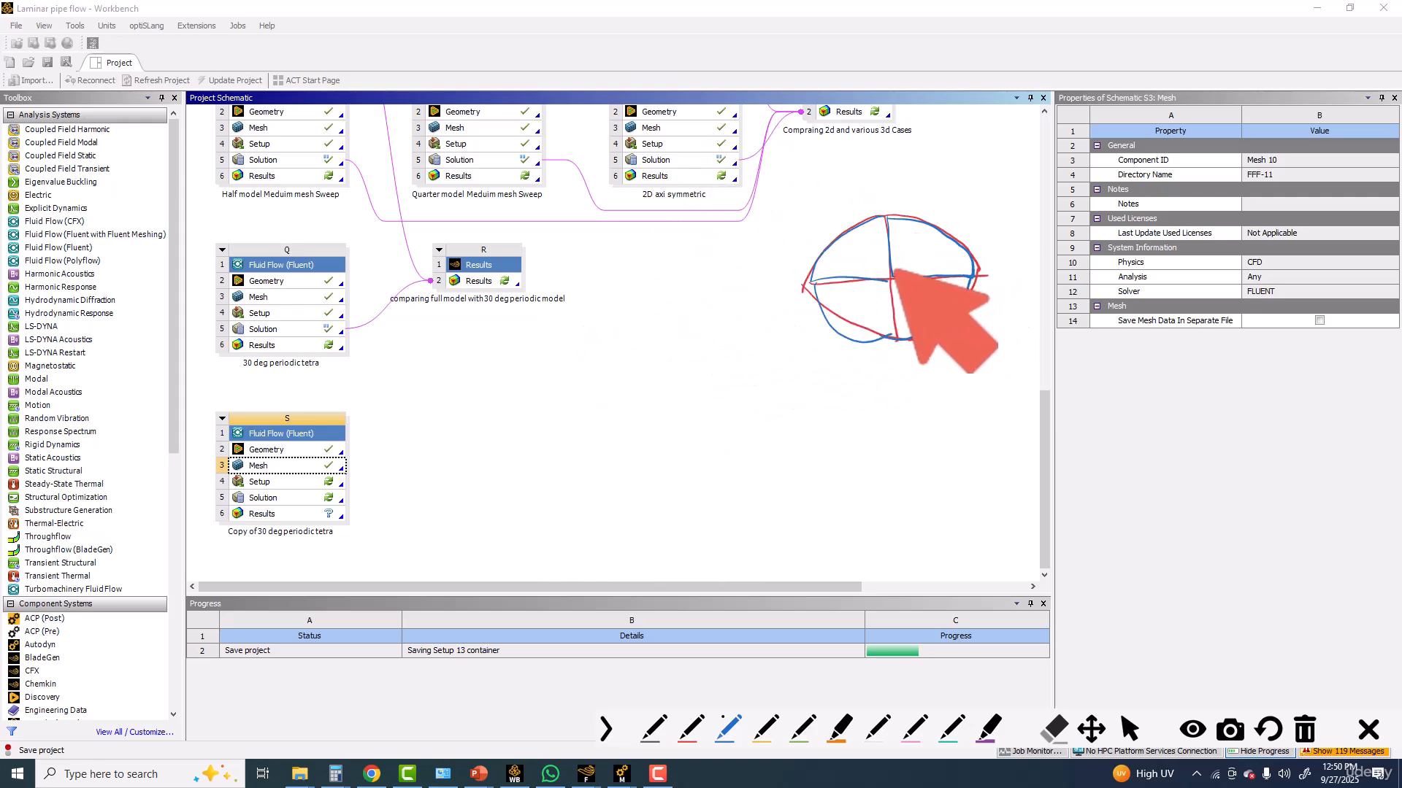
mouse_move(894, 275)
mouse_down()
mouse_move(953, 250)
mouse_move(921, 286)
mouse_move(912, 236)
mouse_move(917, 264)
mouse_up()
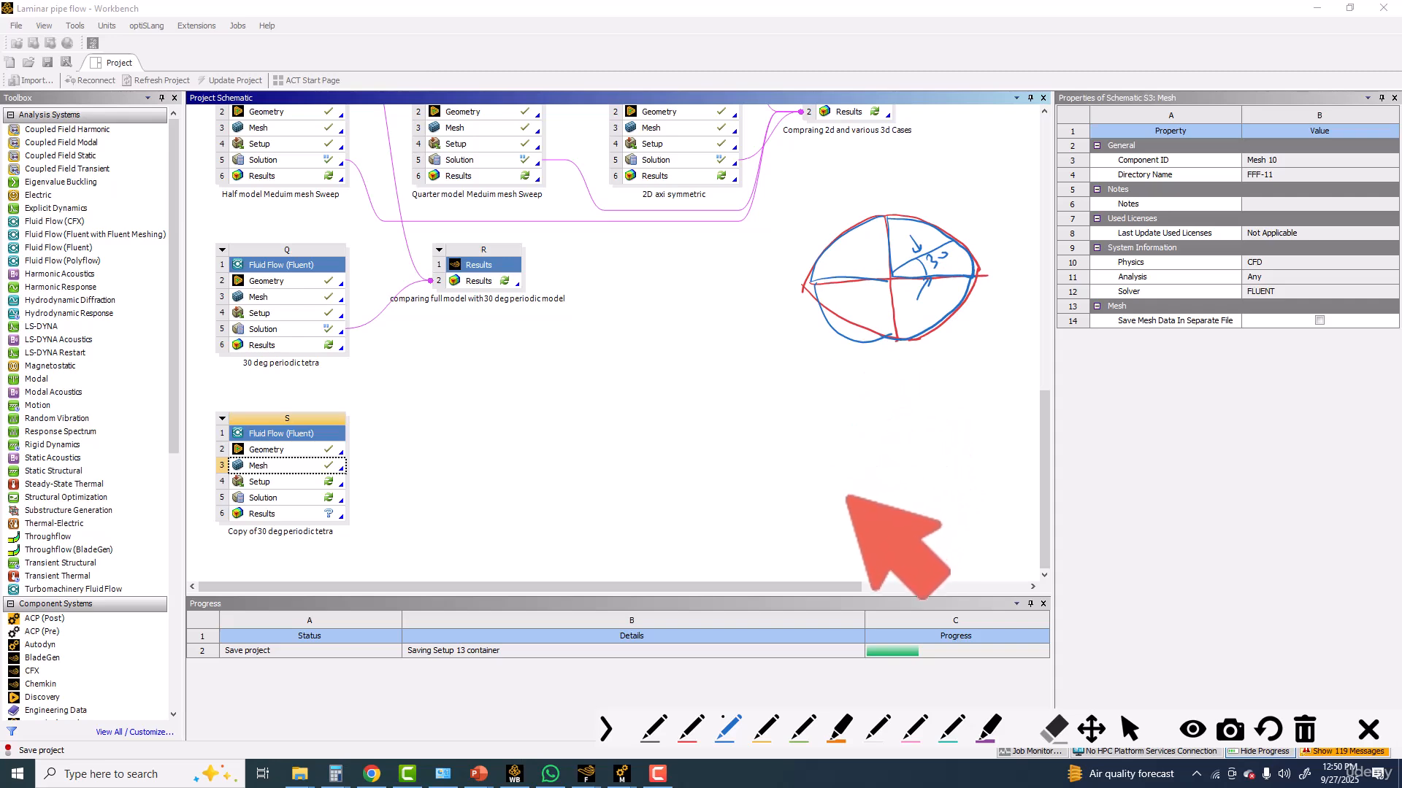
Step: Draw two adjoining blue sectors below the circle and mark the sector edges and circle boundaries with red arrows
drag(861, 498, 957, 504)
mouse_move(931, 425)
mouse_down()
mouse_move(962, 465)
mouse_move(886, 481)
mouse_move(895, 437)
mouse_up()
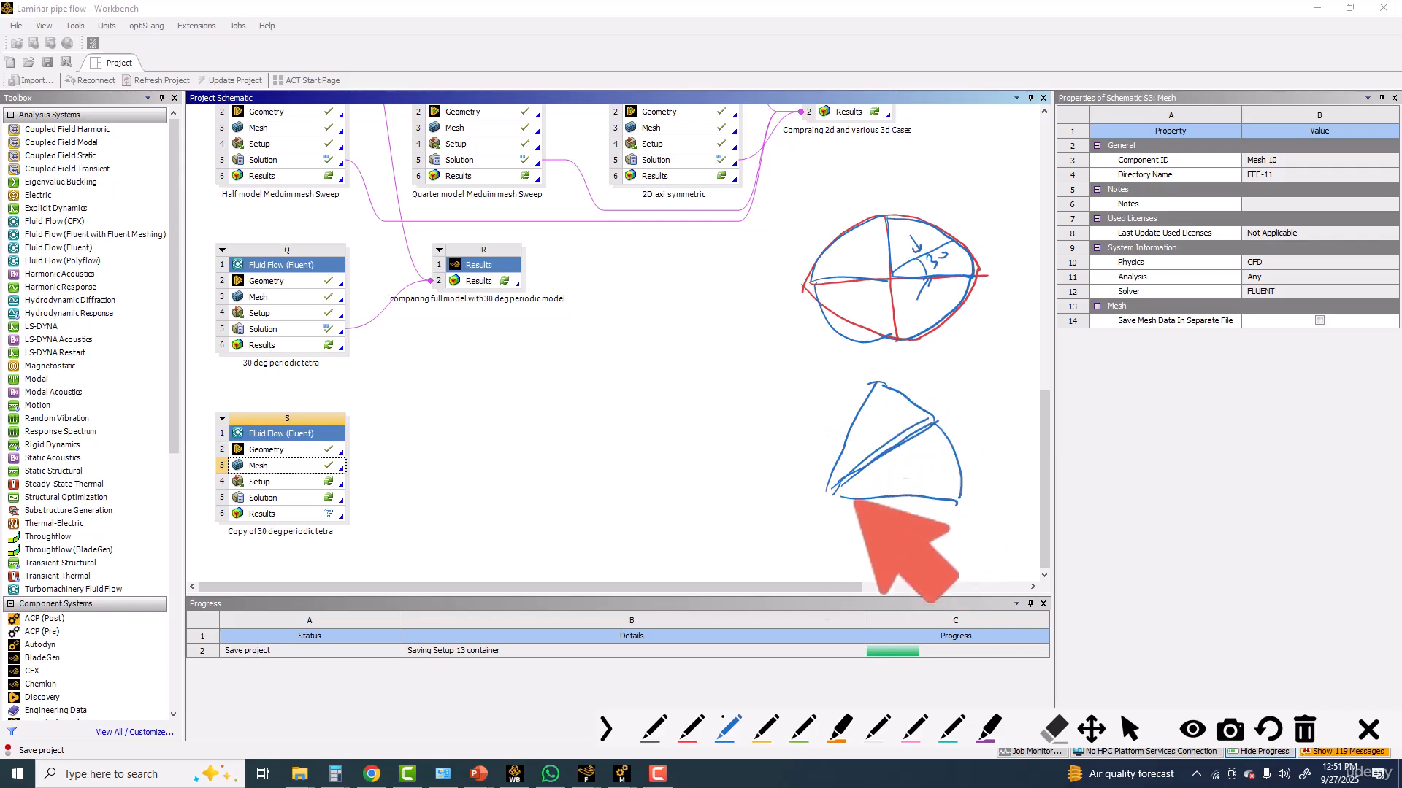
click(690, 732)
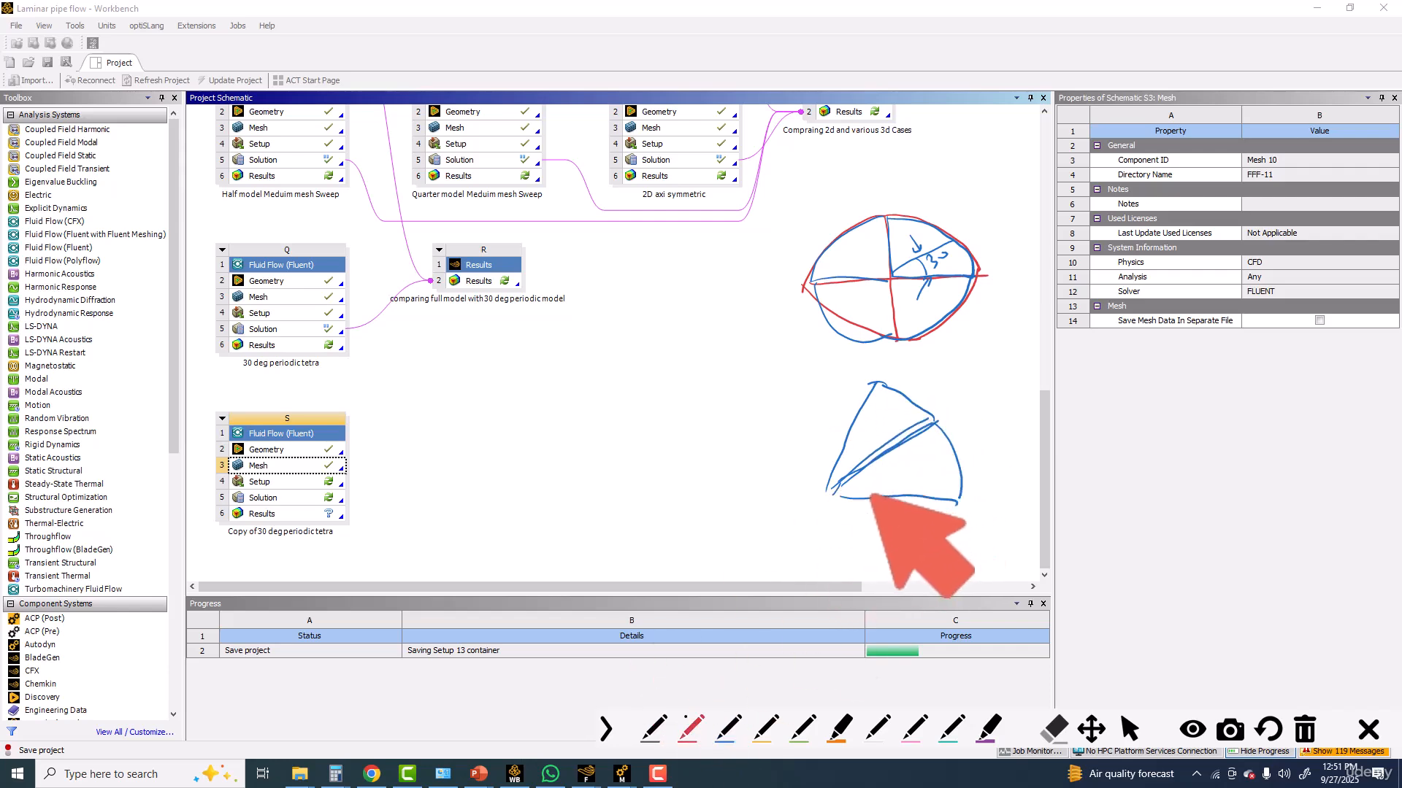
drag(905, 499, 906, 501)
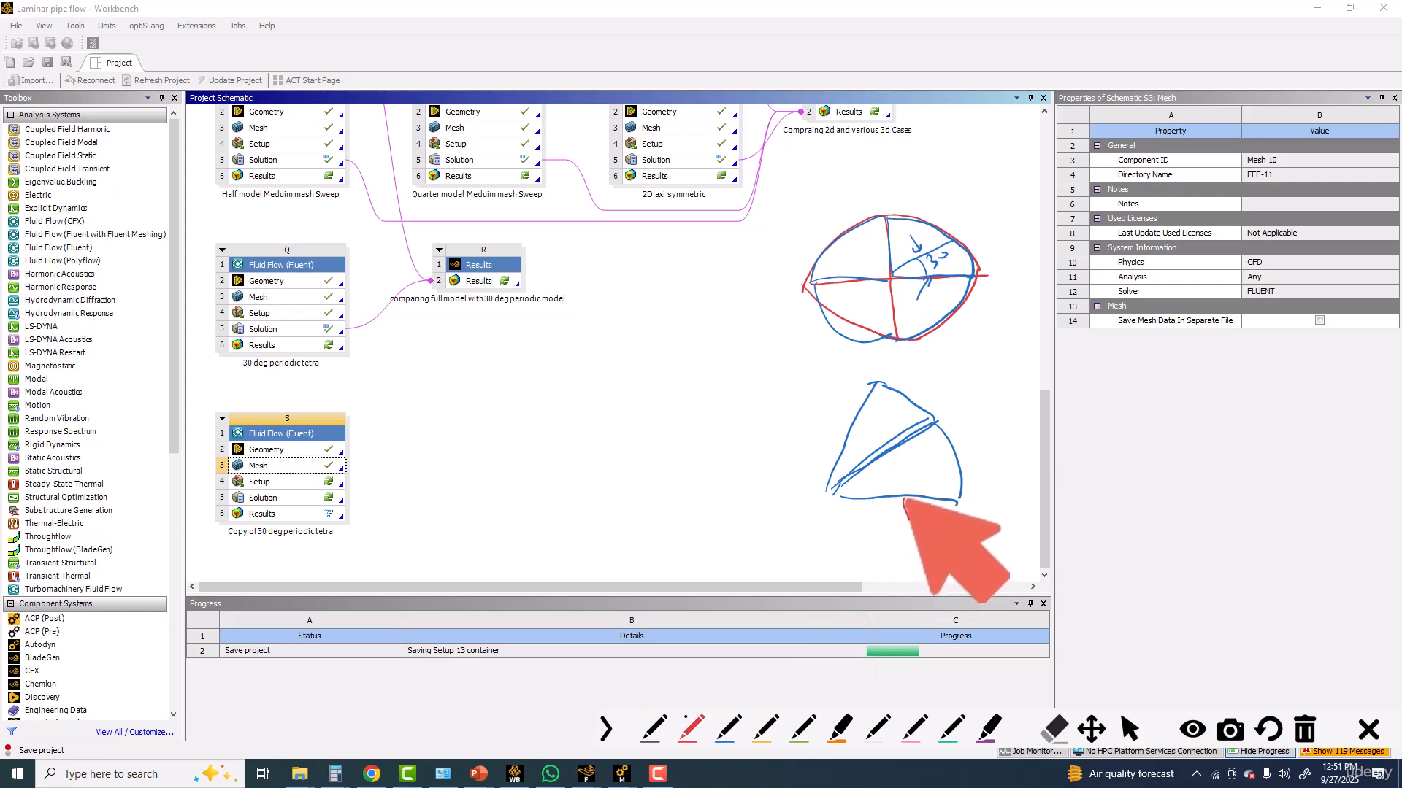
drag(890, 446, 892, 443)
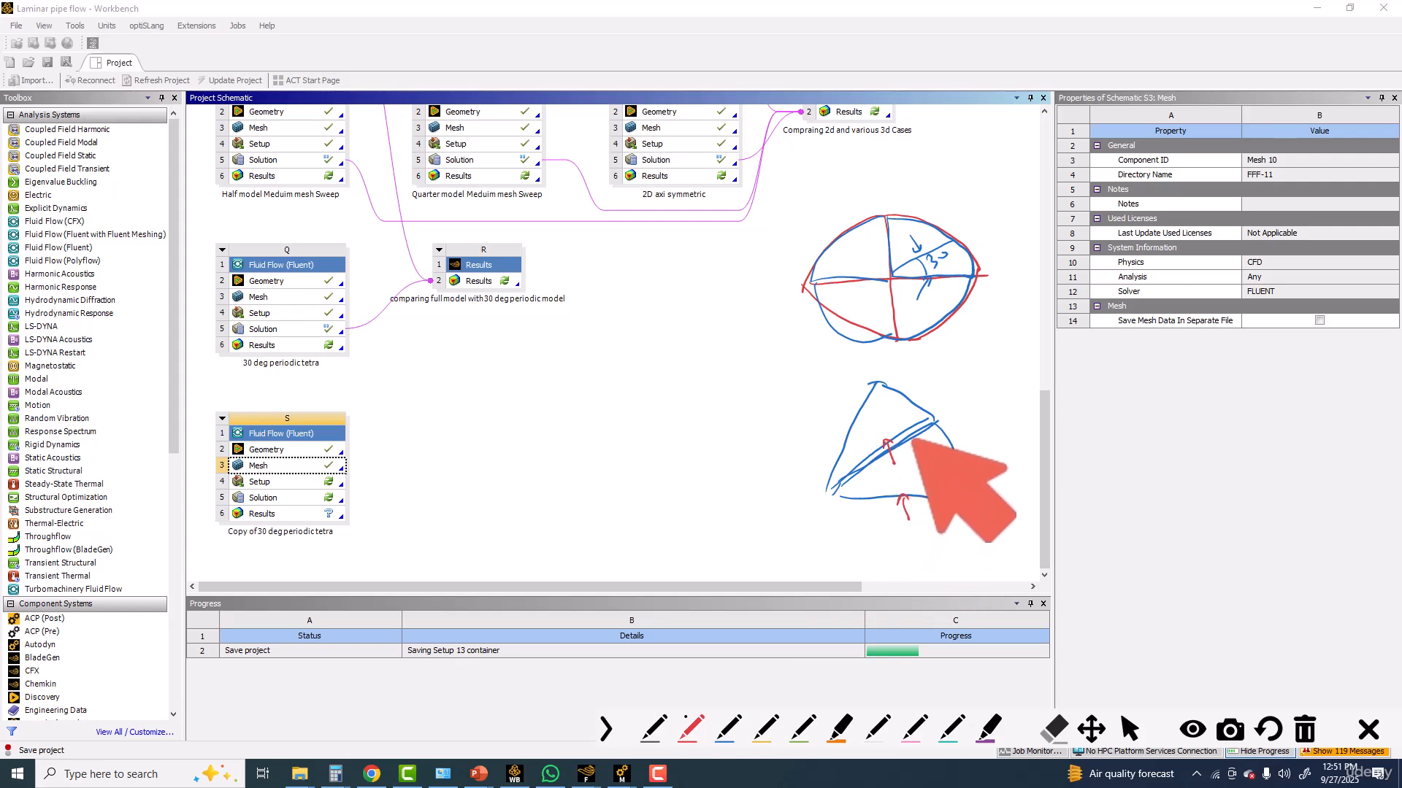
drag(859, 419, 867, 417)
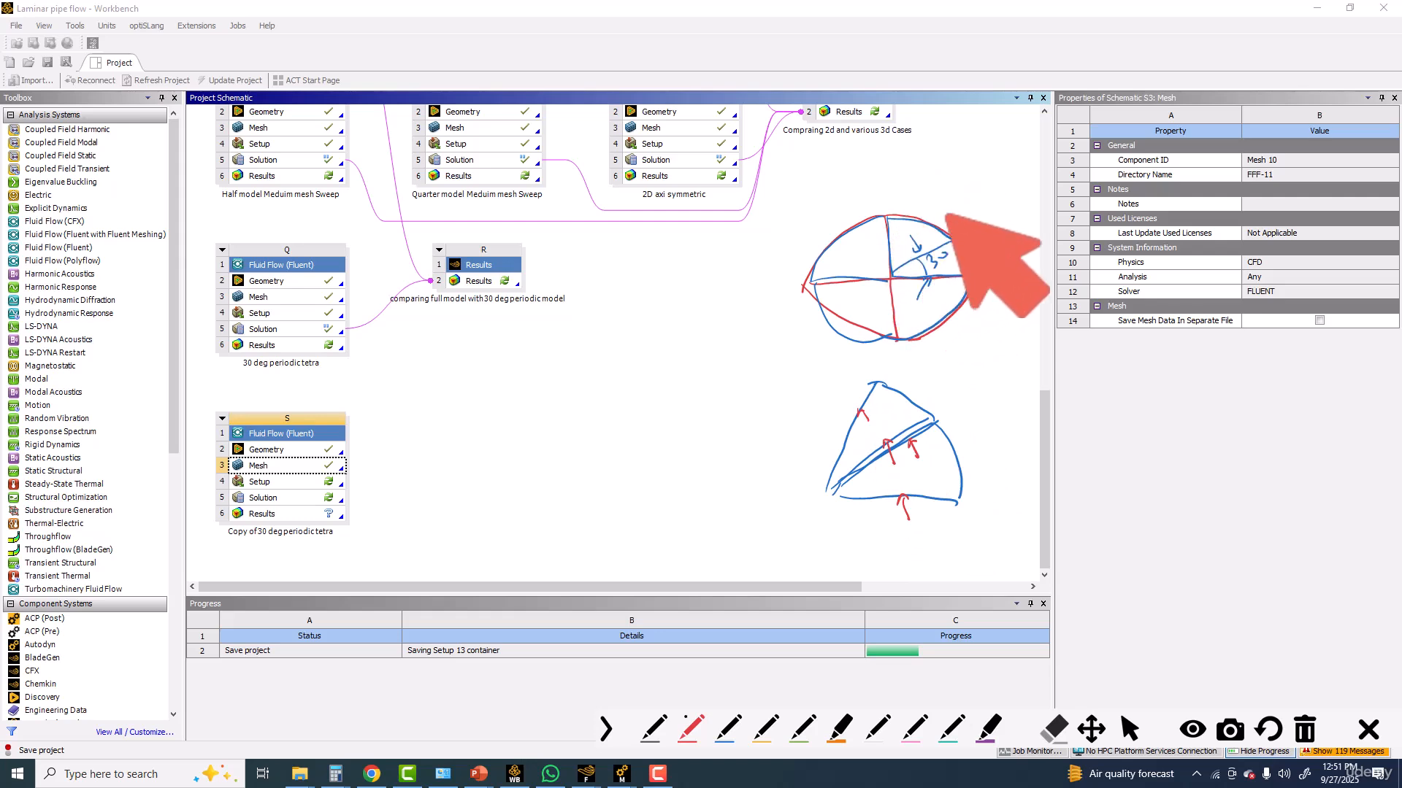
drag(977, 236, 968, 247)
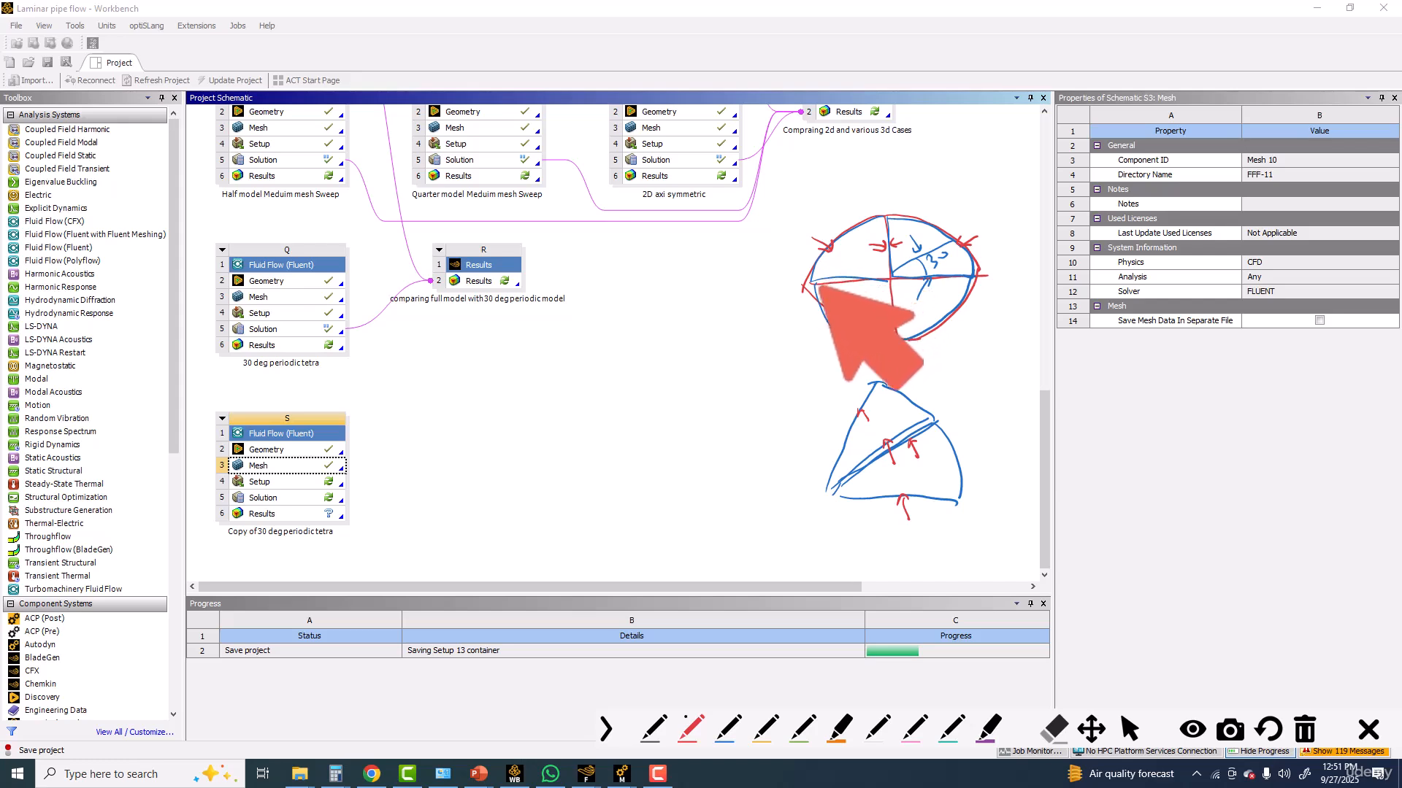
Step: Draw a red rectangle beside the sectors and divide it into four parts with blue lines marked by arrows
mouse_move(1101, 406)
mouse_down()
mouse_move(1125, 357)
mouse_move(1103, 357)
mouse_move(1250, 355)
mouse_move(1110, 505)
mouse_move(1277, 495)
mouse_move(1274, 354)
mouse_move(1253, 355)
mouse_up()
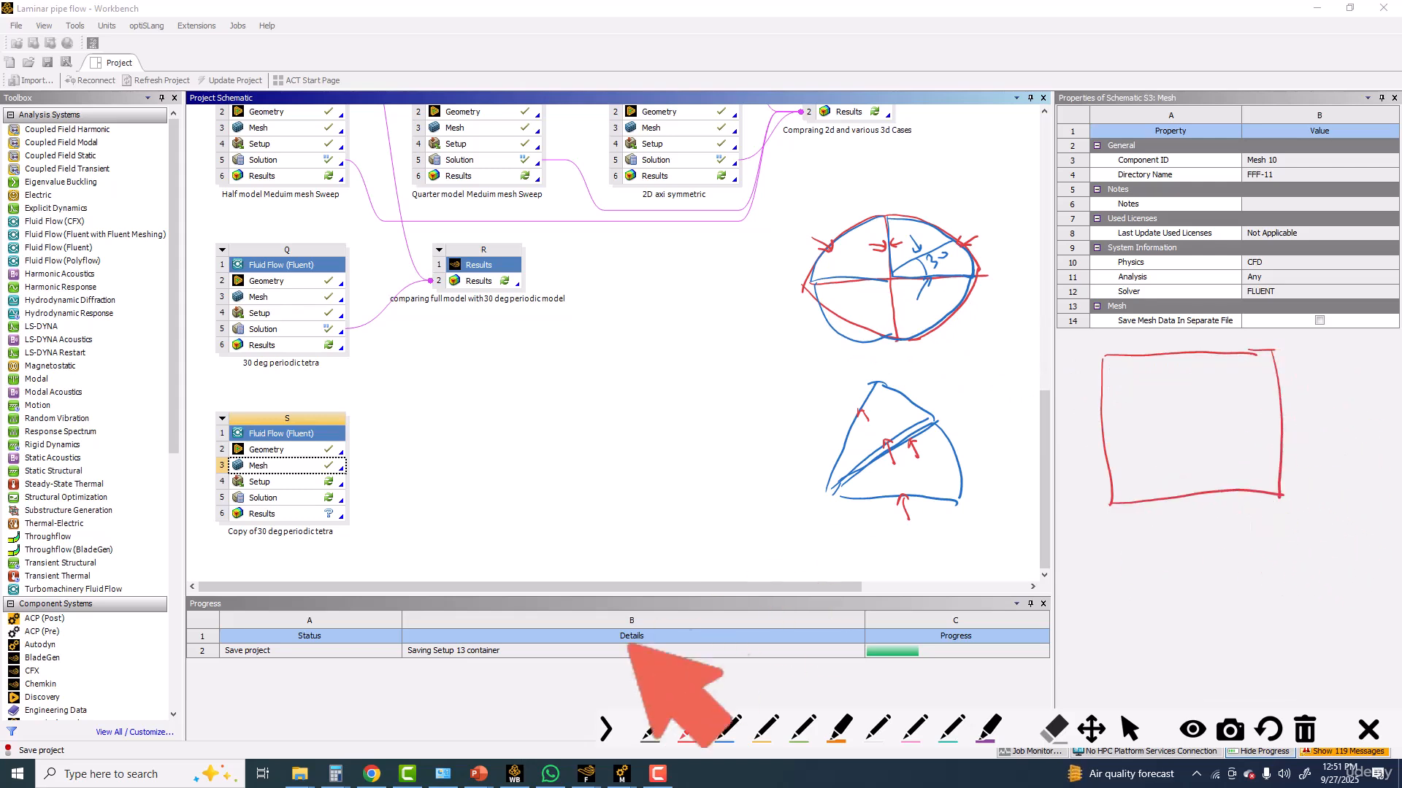
click(730, 728)
drag(1177, 355, 1189, 501)
drag(1105, 429, 1264, 403)
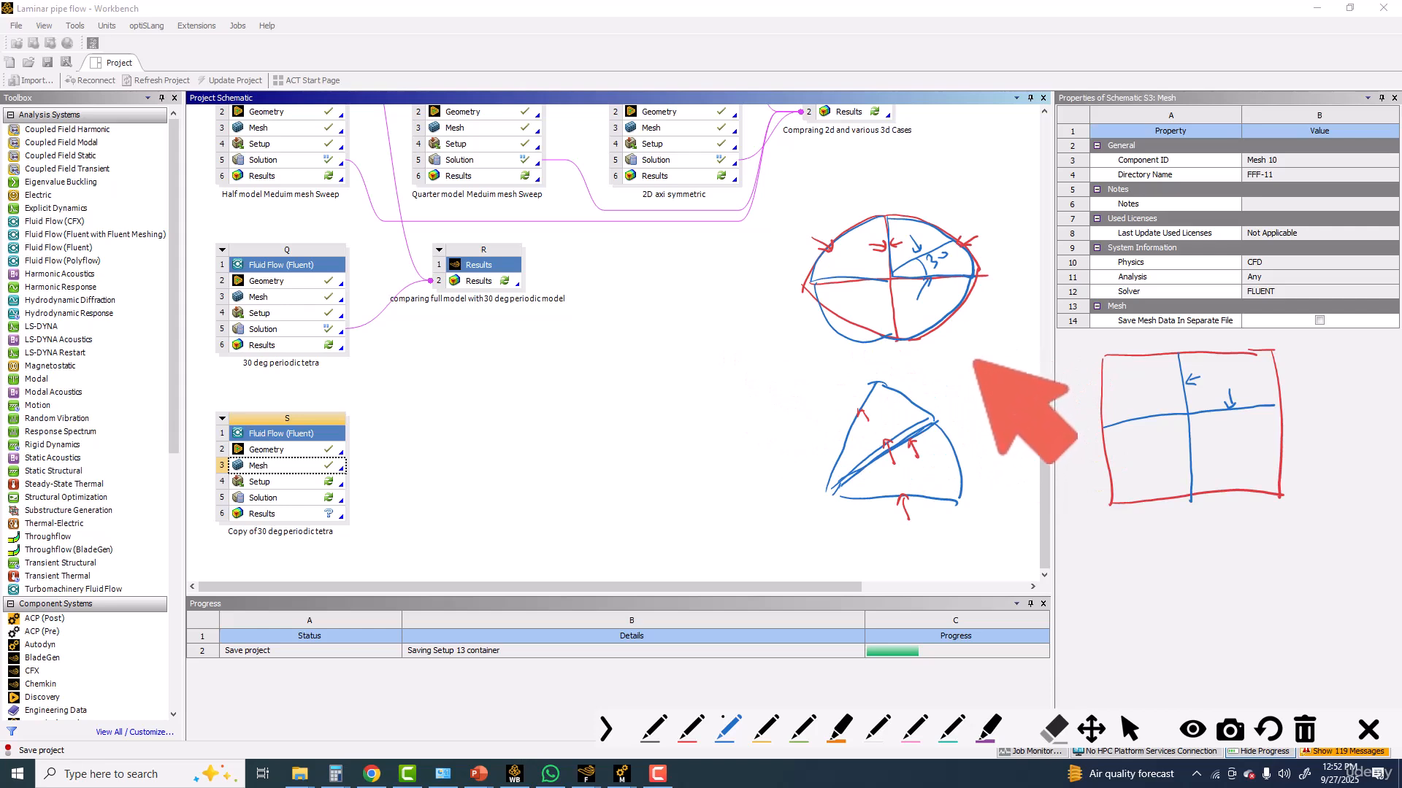
Step: Handwrite "Triangular" beside the sector sketch with an arrow leading down to "Match control"
drag(975, 354, 974, 381)
drag(964, 356, 990, 369)
mouse_move(1001, 366)
mouse_down()
mouse_move(1055, 325)
mouse_move(1079, 334)
mouse_up()
click(1001, 358)
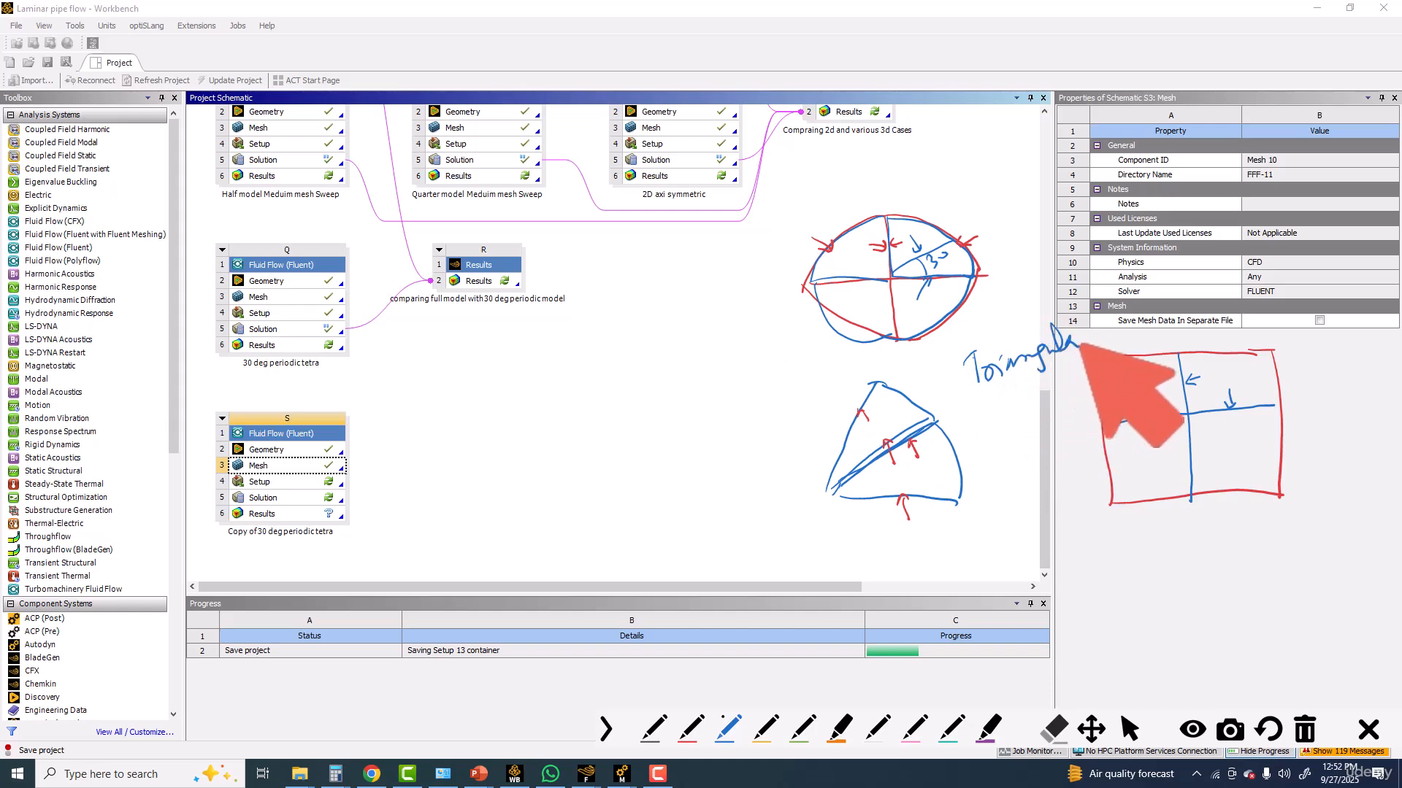
drag(1007, 392, 1010, 421)
drag(998, 407, 1025, 407)
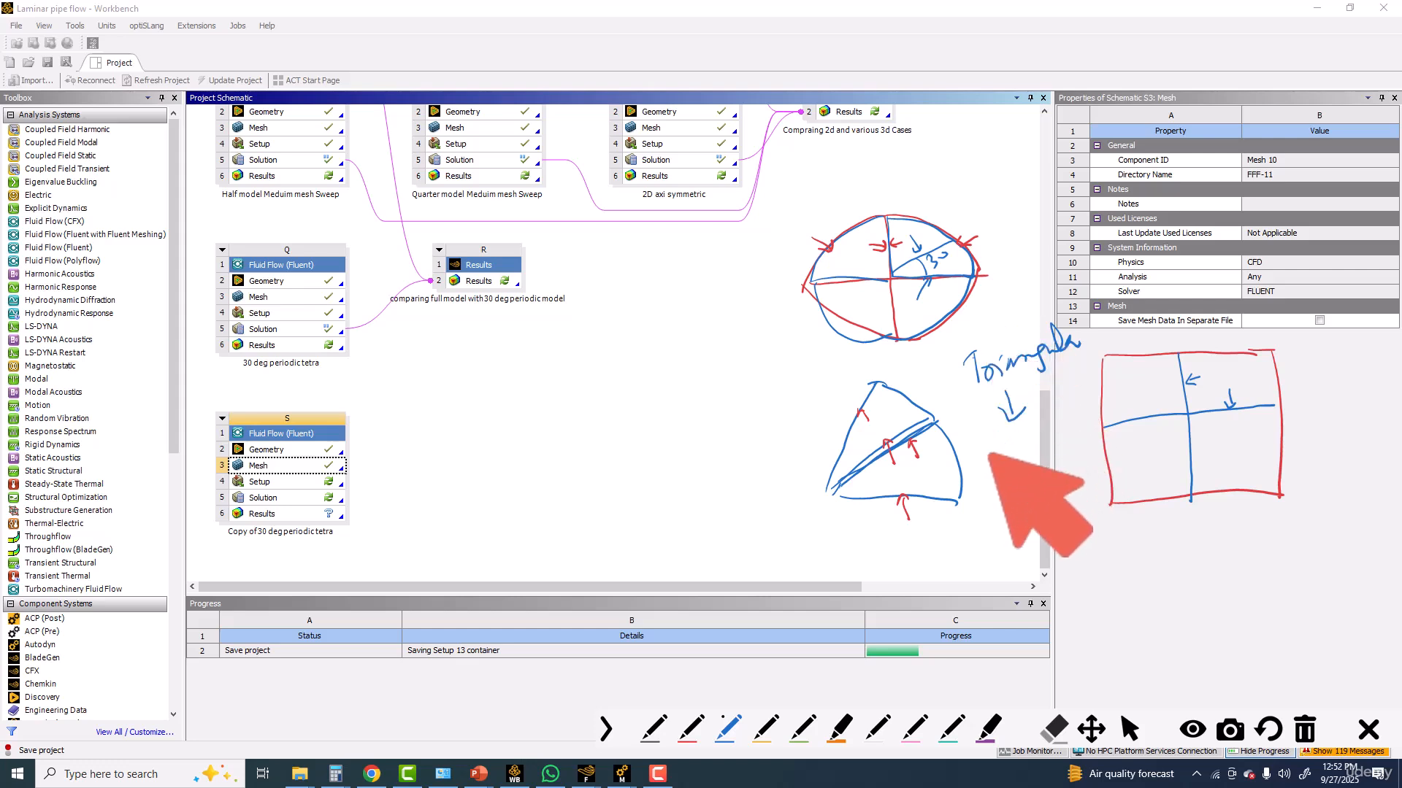
mouse_move(979, 453)
mouse_down()
mouse_move(1099, 389)
mouse_move(1111, 397)
mouse_up()
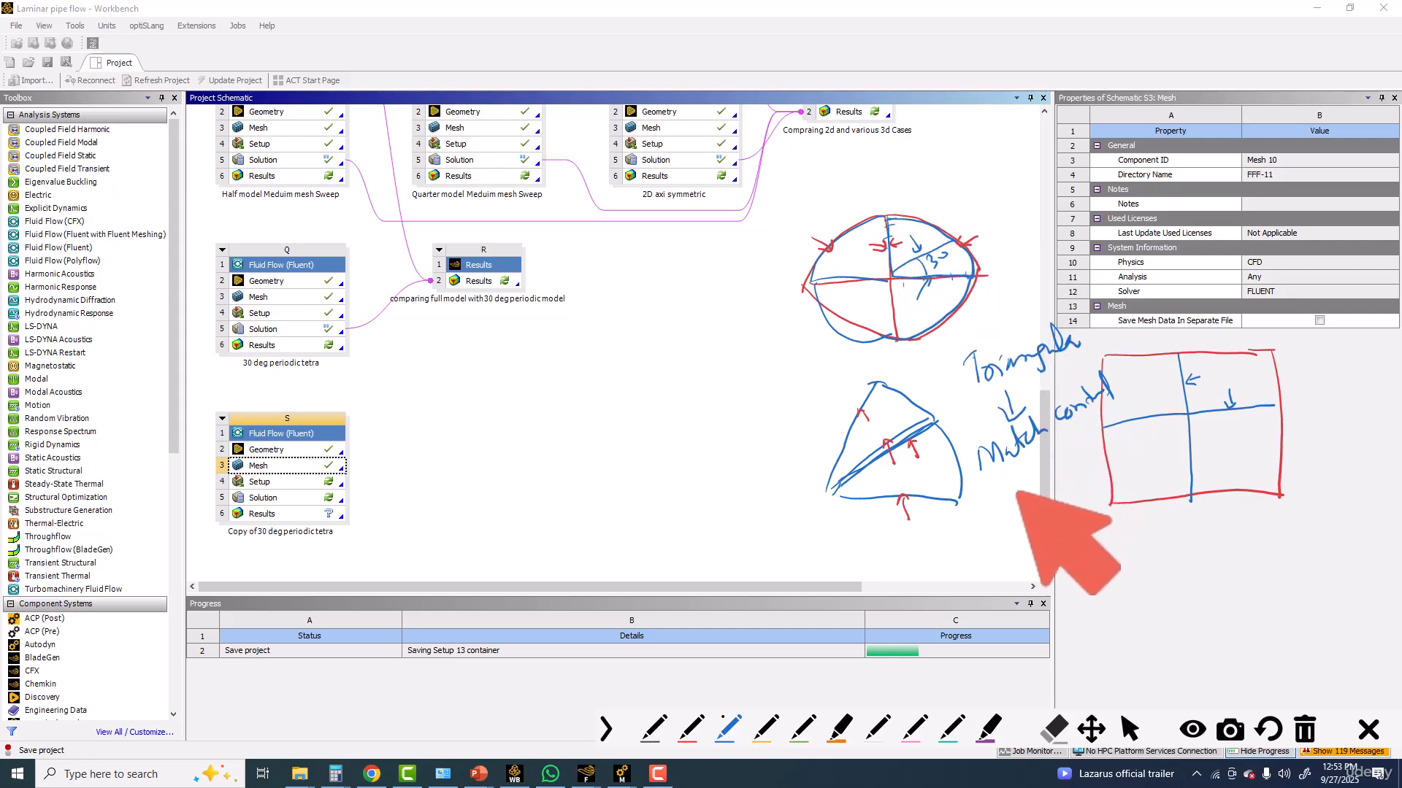
Step: Add an arrow to an underlined "Make periodic" note, handwrite a post-processing note, and mark the angle inside the lower sector
mouse_move(1019, 496)
mouse_down()
mouse_move(1026, 541)
mouse_move(1039, 530)
mouse_up()
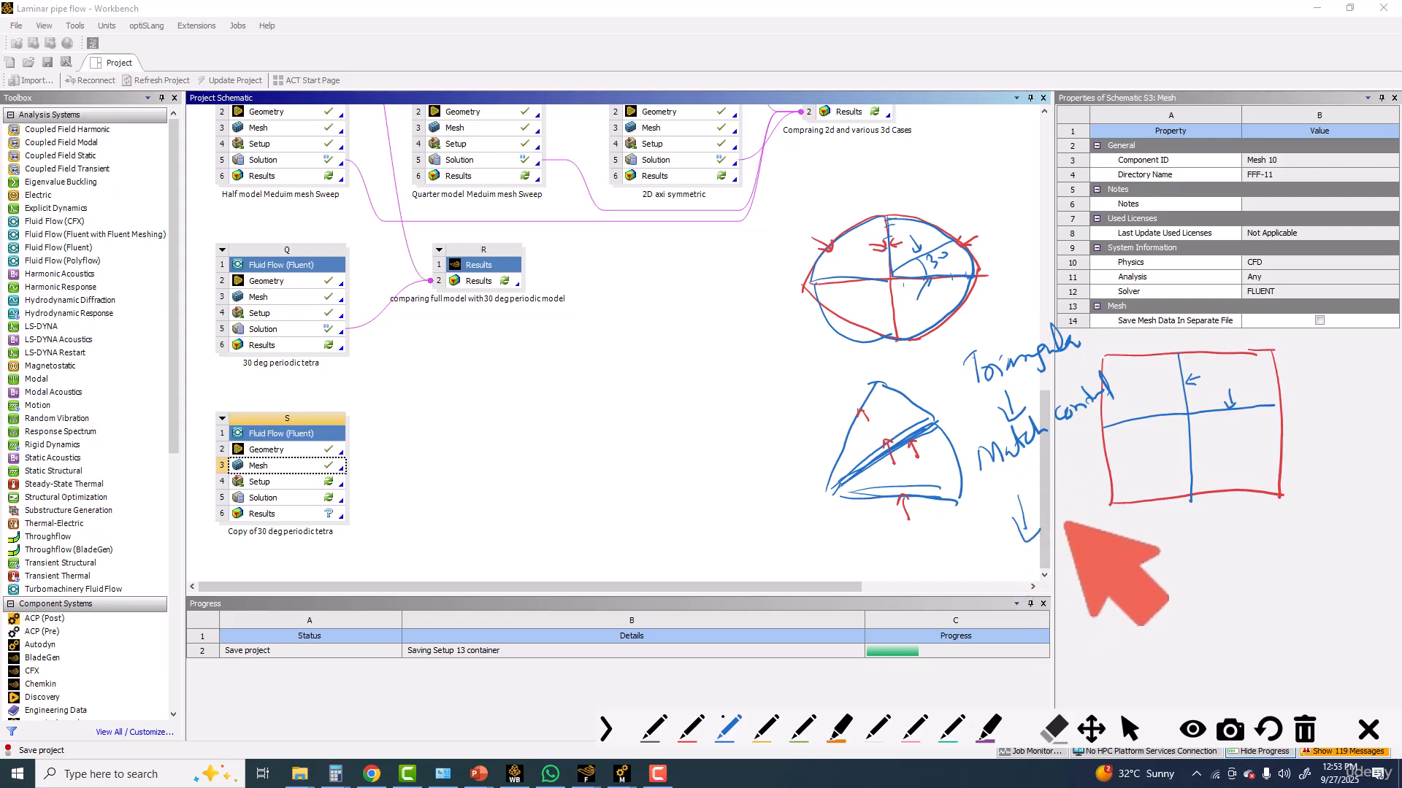
mouse_move(1070, 559)
mouse_down()
mouse_move(1072, 573)
mouse_move(1228, 503)
mouse_up()
drag(1115, 590, 1201, 547)
drag(1139, 585, 1168, 574)
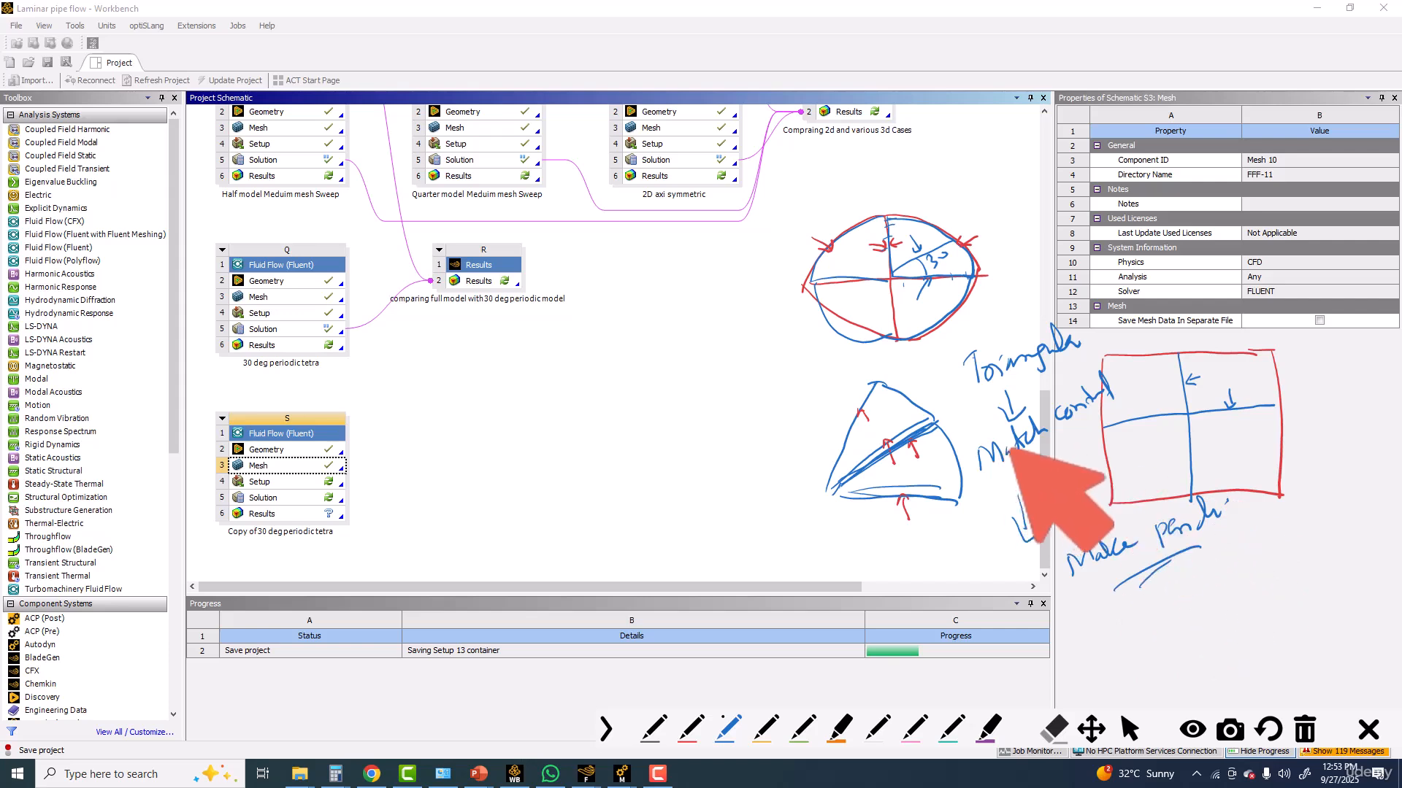
mouse_move(1103, 614)
mouse_down()
mouse_move(1106, 652)
mouse_move(1154, 593)
mouse_move(1243, 558)
mouse_up()
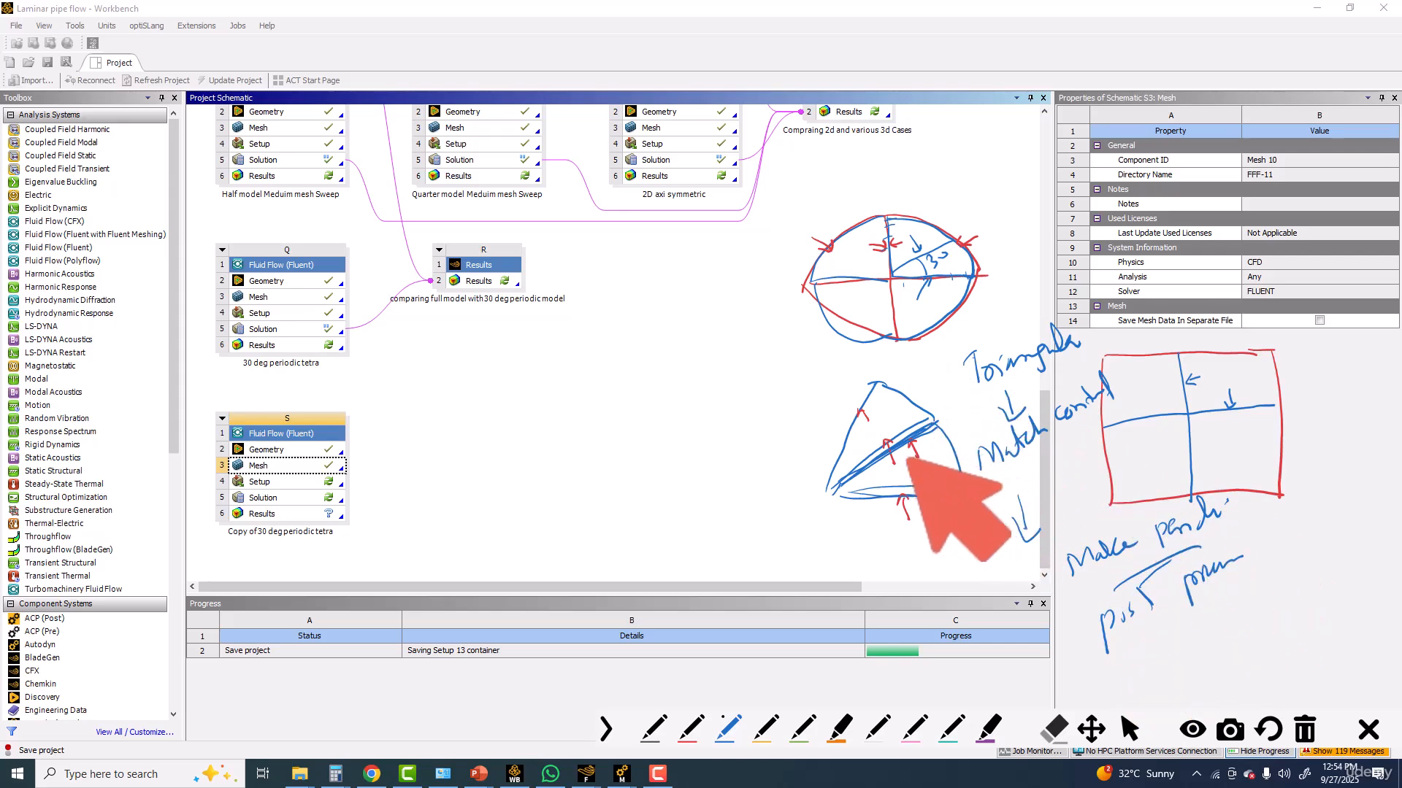
mouse_move(879, 460)
mouse_down()
mouse_move(897, 491)
mouse_move(912, 473)
mouse_up()
drag(917, 465, 919, 470)
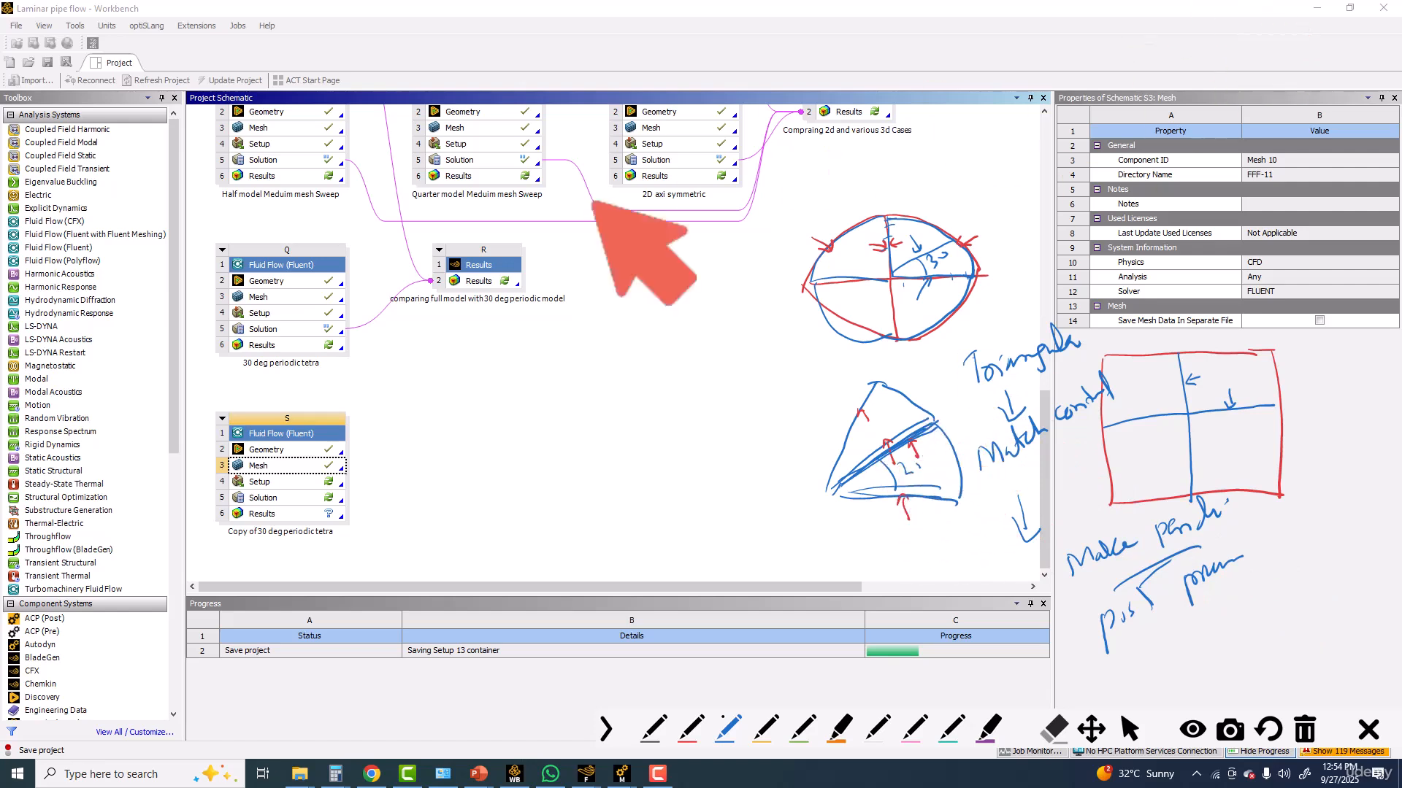
Step: Dismiss the screen annotations and switch to the Fluent session of the copied 30 deg periodic tetra case
key(Escape)
click(586, 774)
click(649, 724)
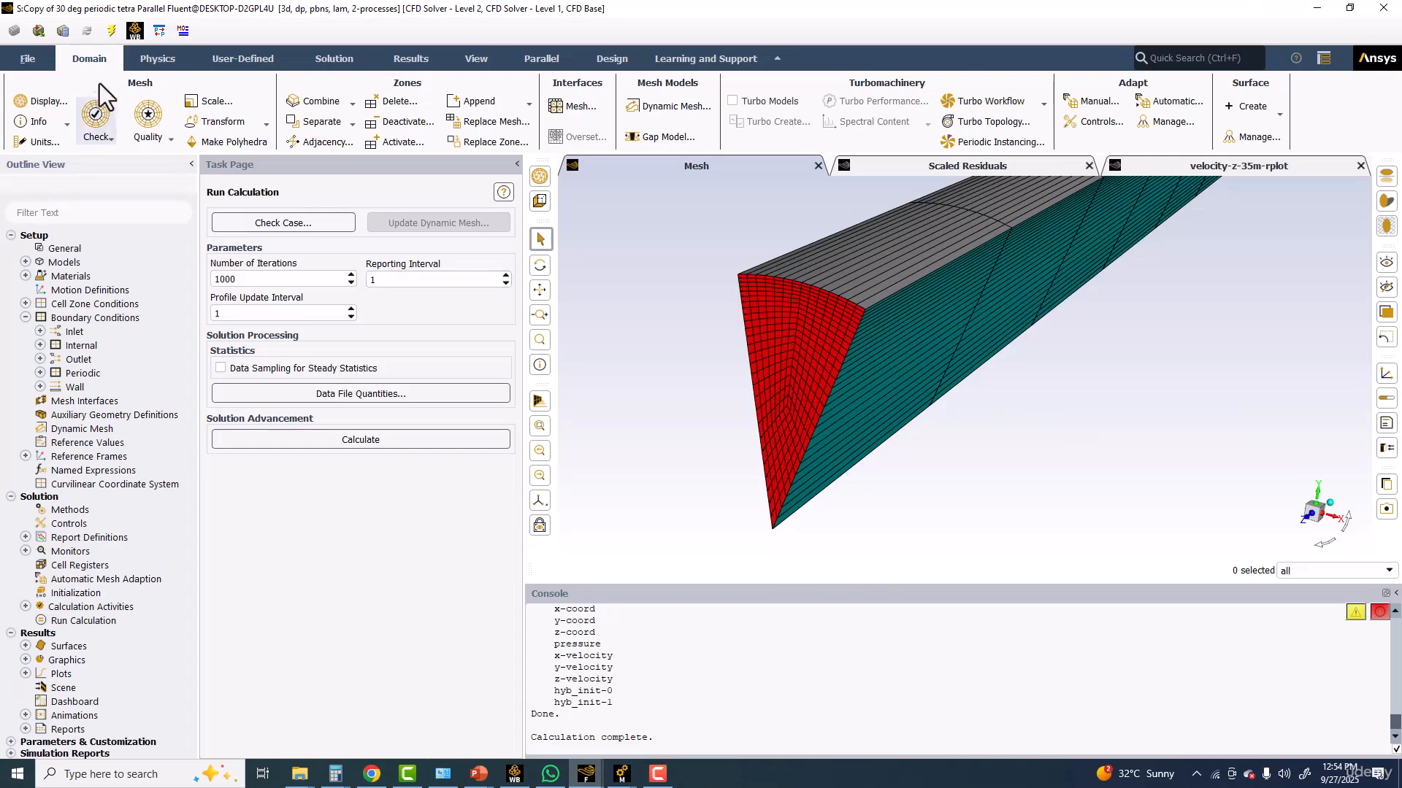
click(29, 60)
click(41, 115)
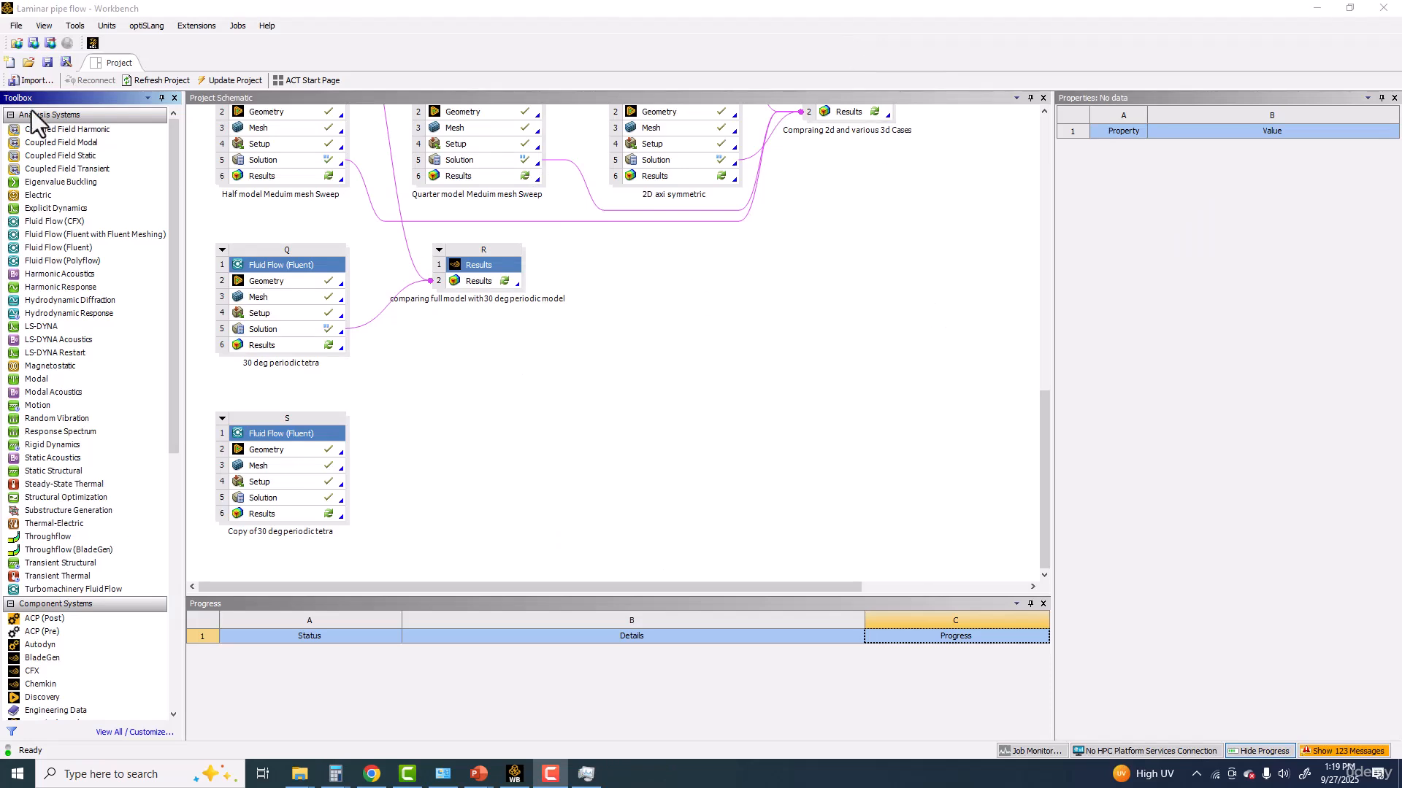
Step: Open the geometry of the 30 deg periodic tetra system in DesignModeler and expand the sketches under XYPlane
double_click(279, 280)
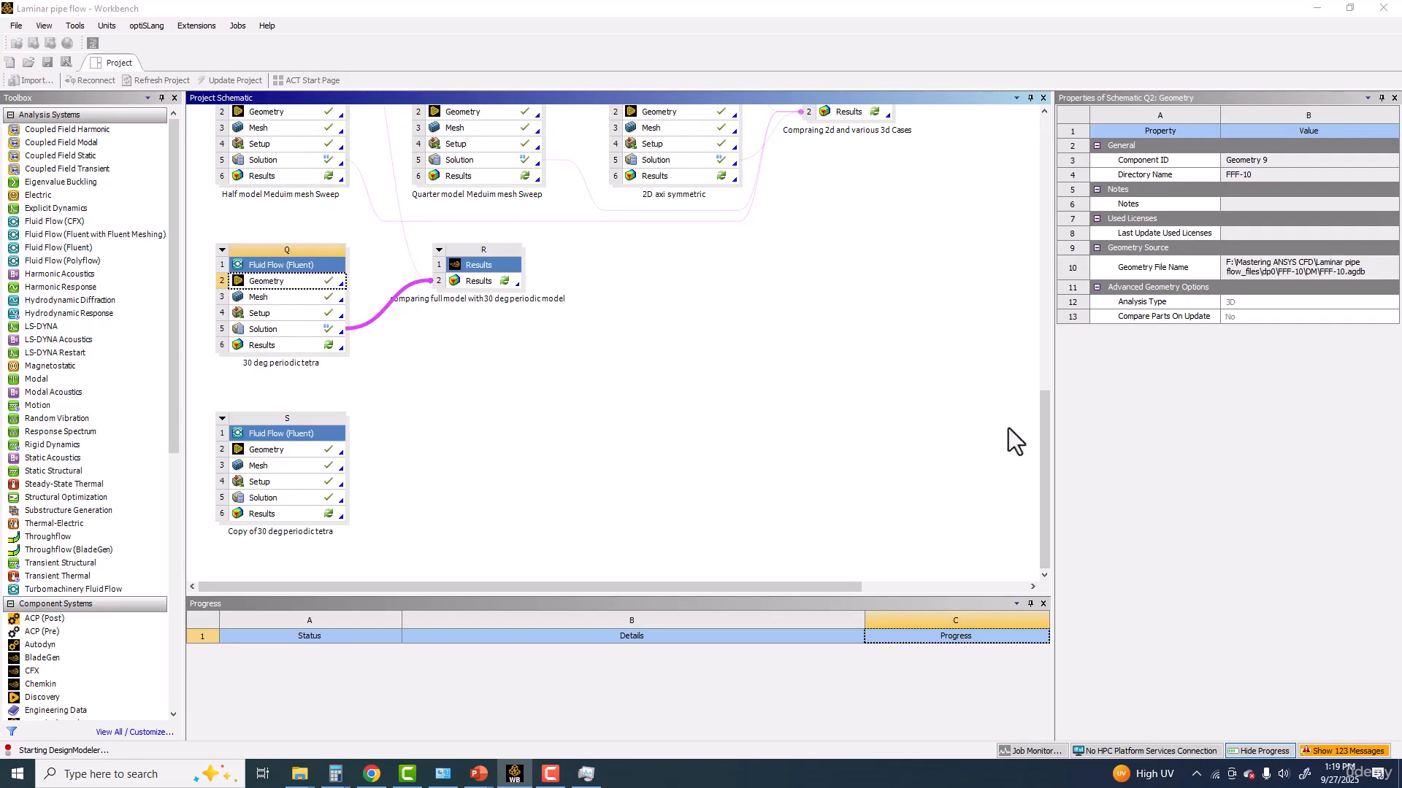
drag(1044, 444, 1054, 335)
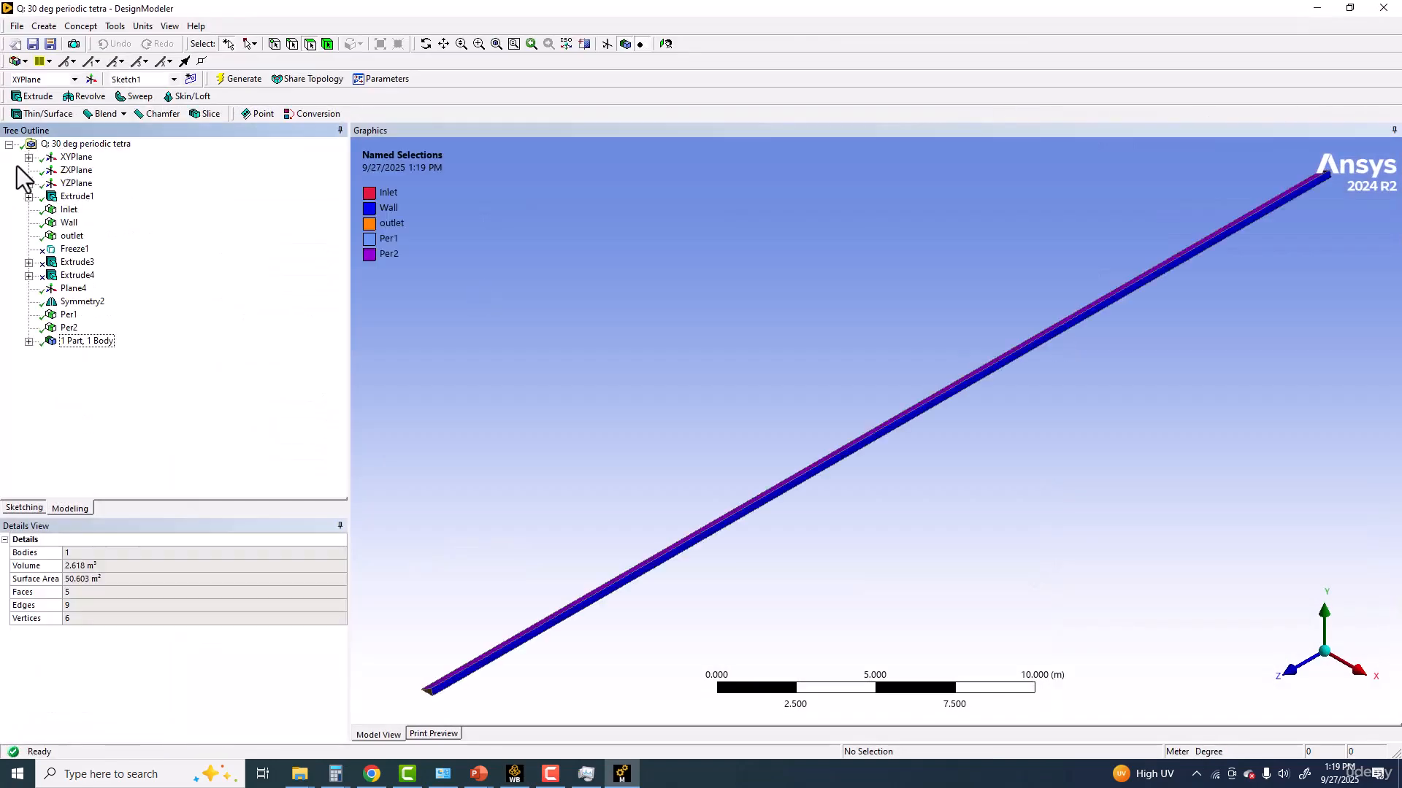
click(28, 157)
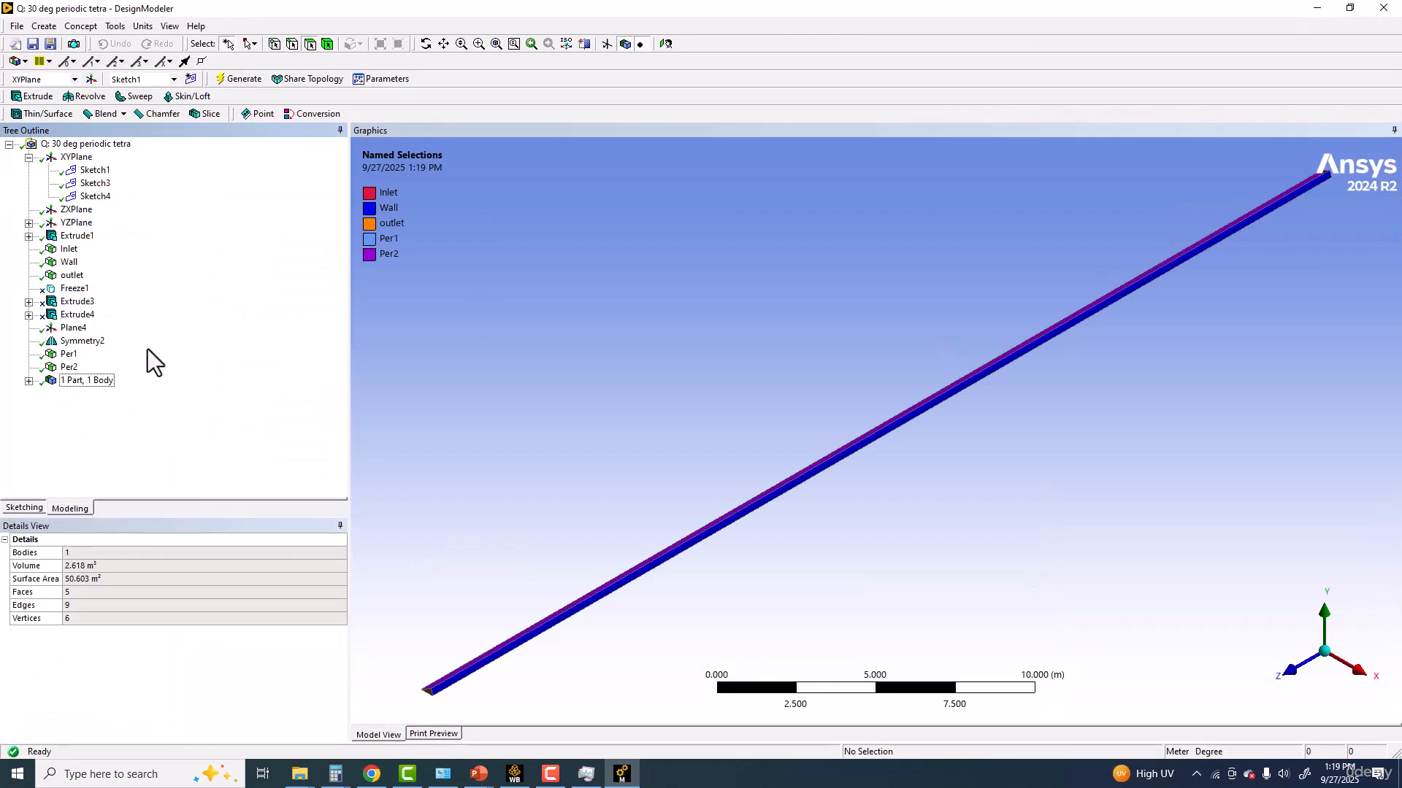
Step: Examine the Symmetry2 feature and the Per2 named selection in the model tree
click(93, 343)
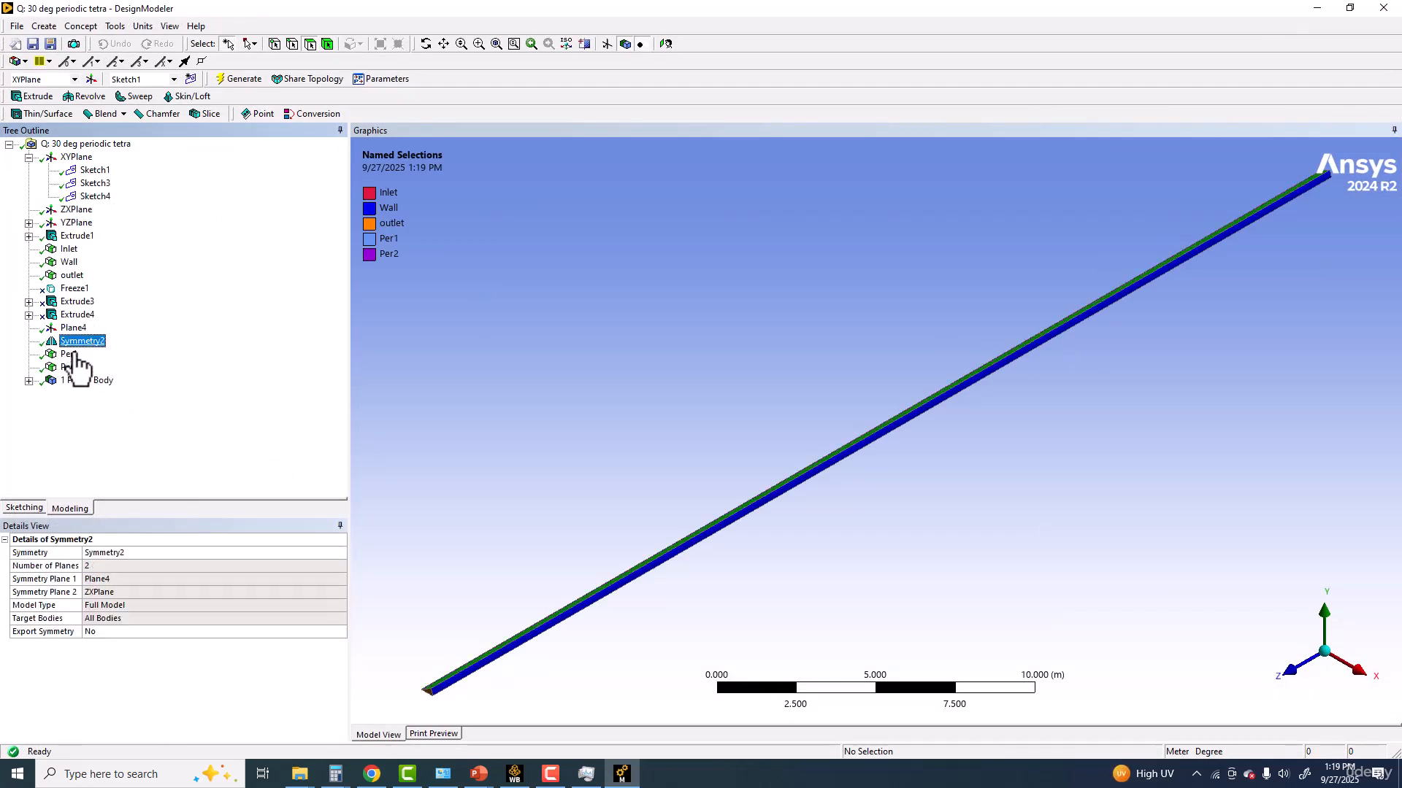
click(70, 368)
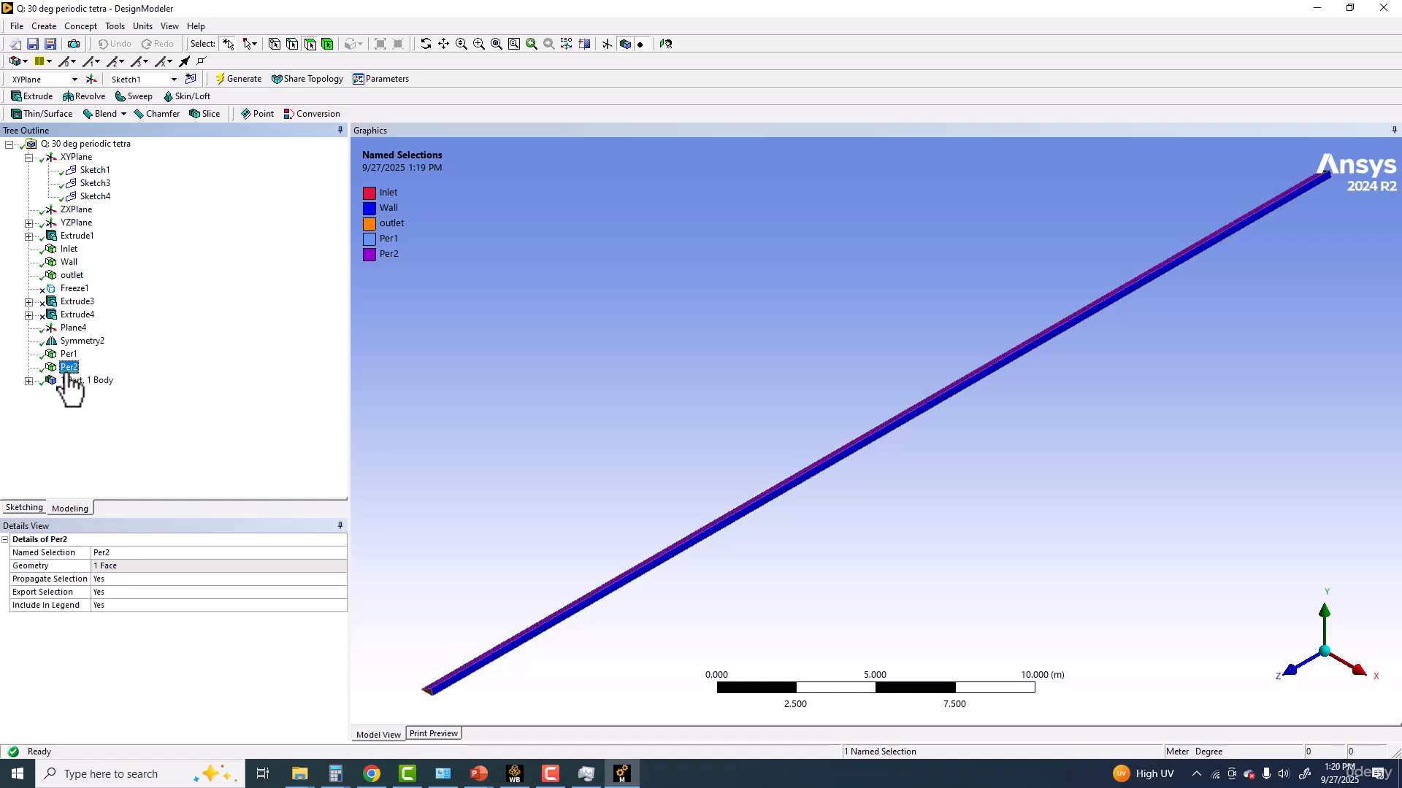
click(76, 341)
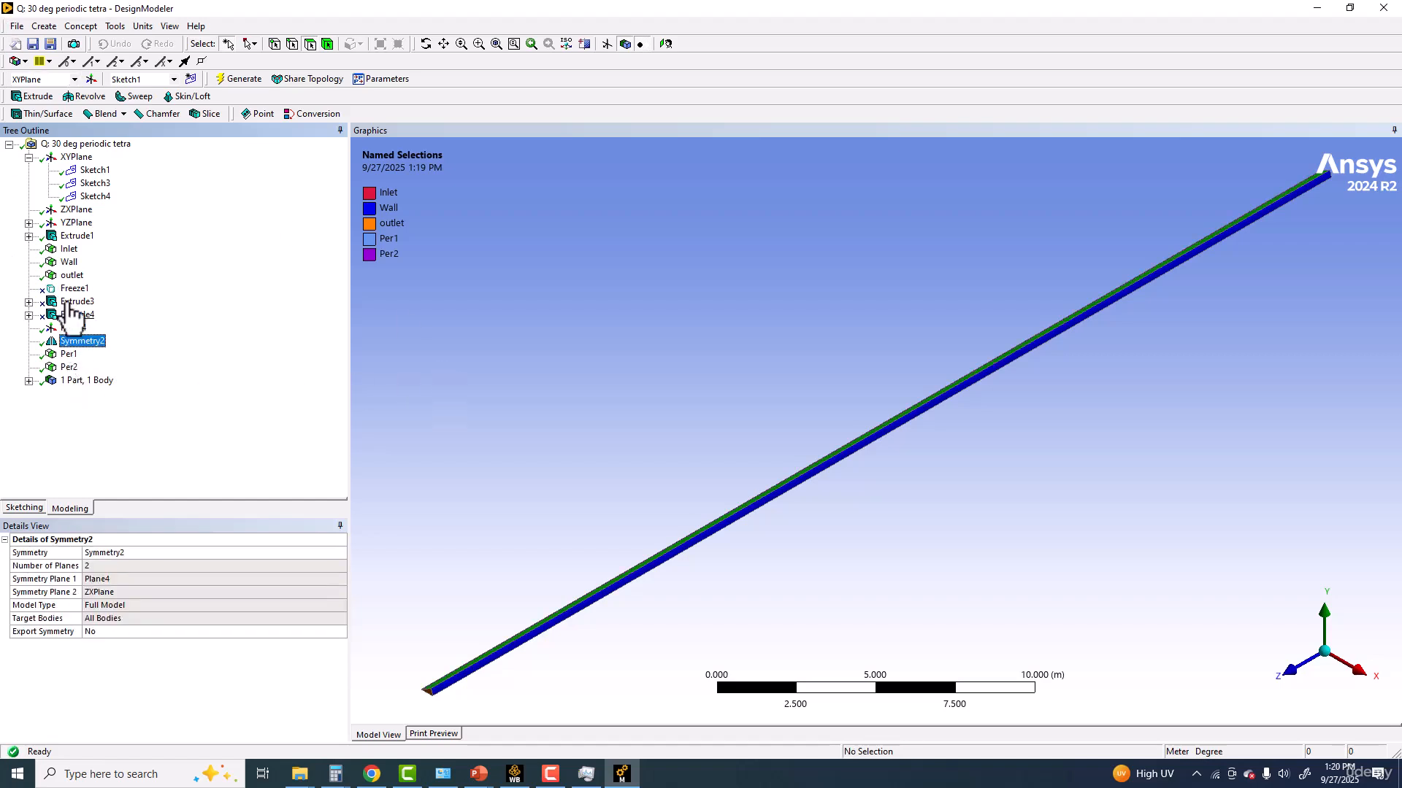
click(114, 27)
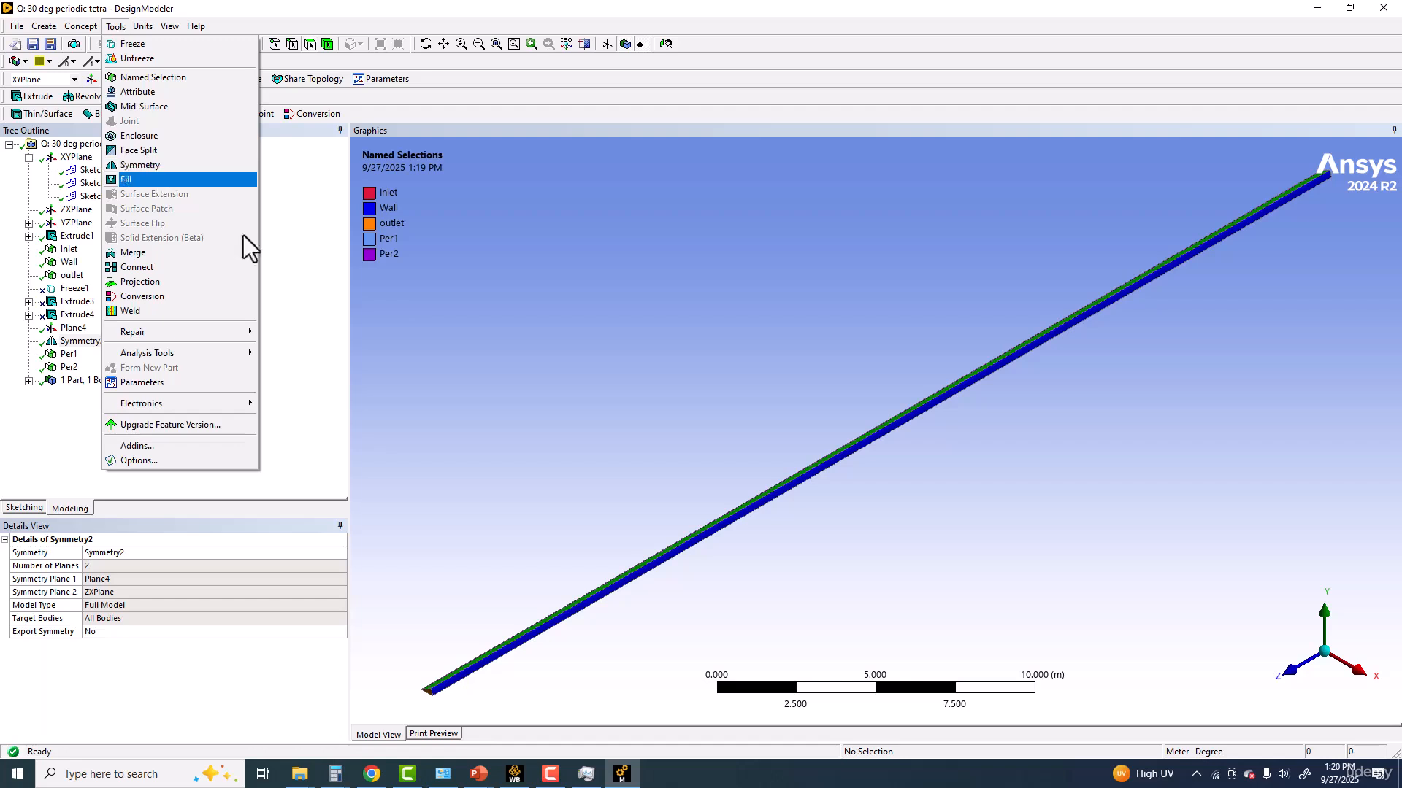
click(453, 316)
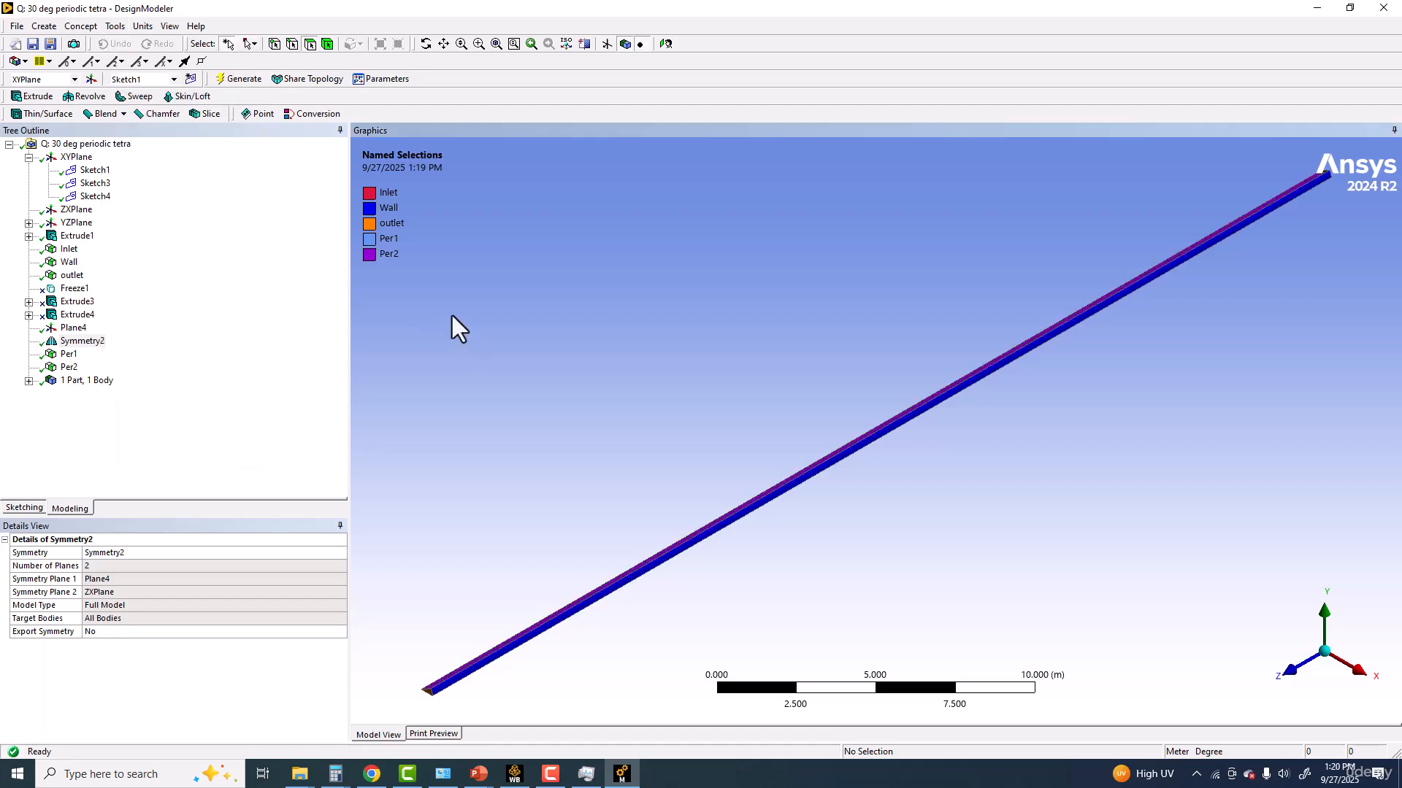
Step: Open the Symmetry2 feature's selections for editing and examine the full pipe's end before the symmetry cut
right_click(91, 343)
click(107, 355)
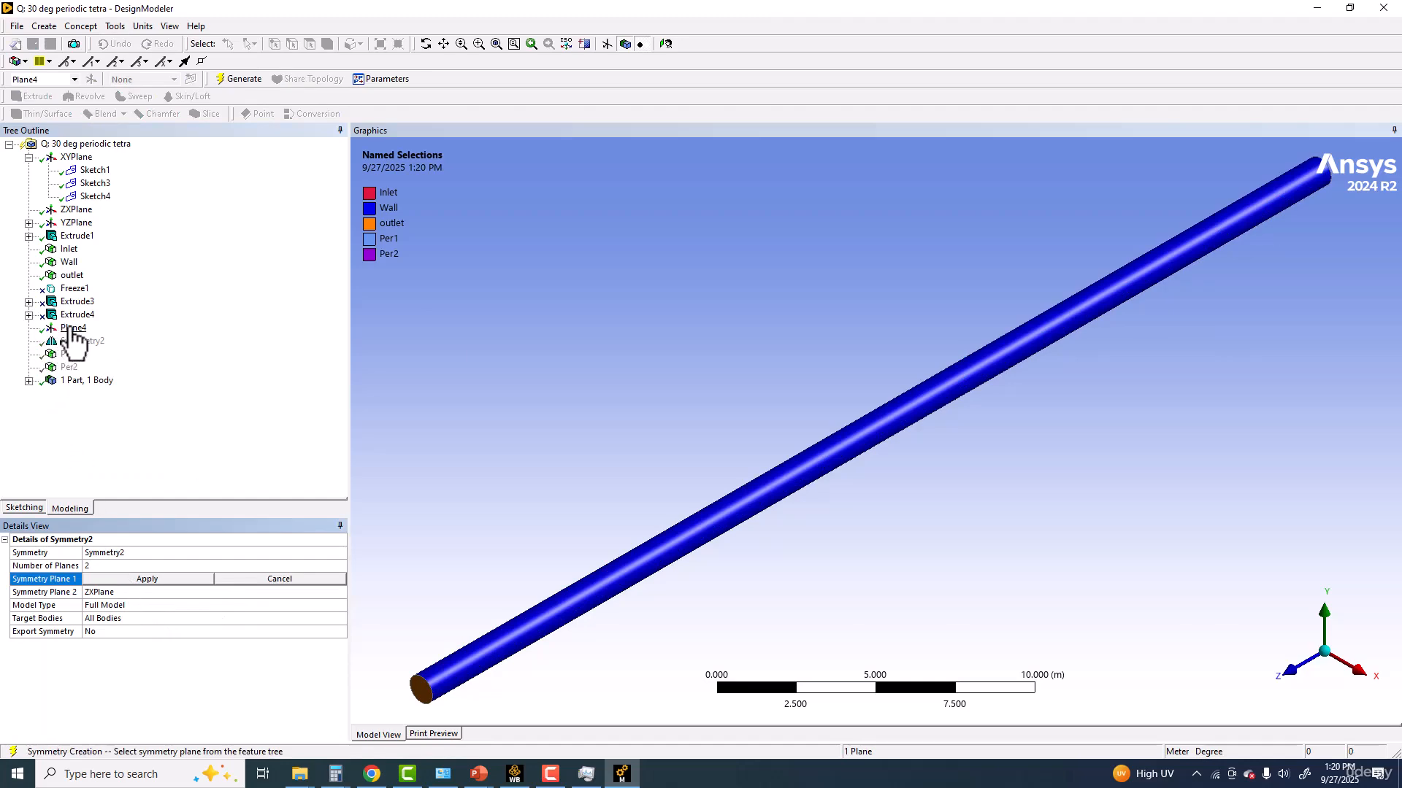
middle_drag(533, 573, 691, 449)
scroll(542, 527, up, 2)
scroll(541, 527, up, 2)
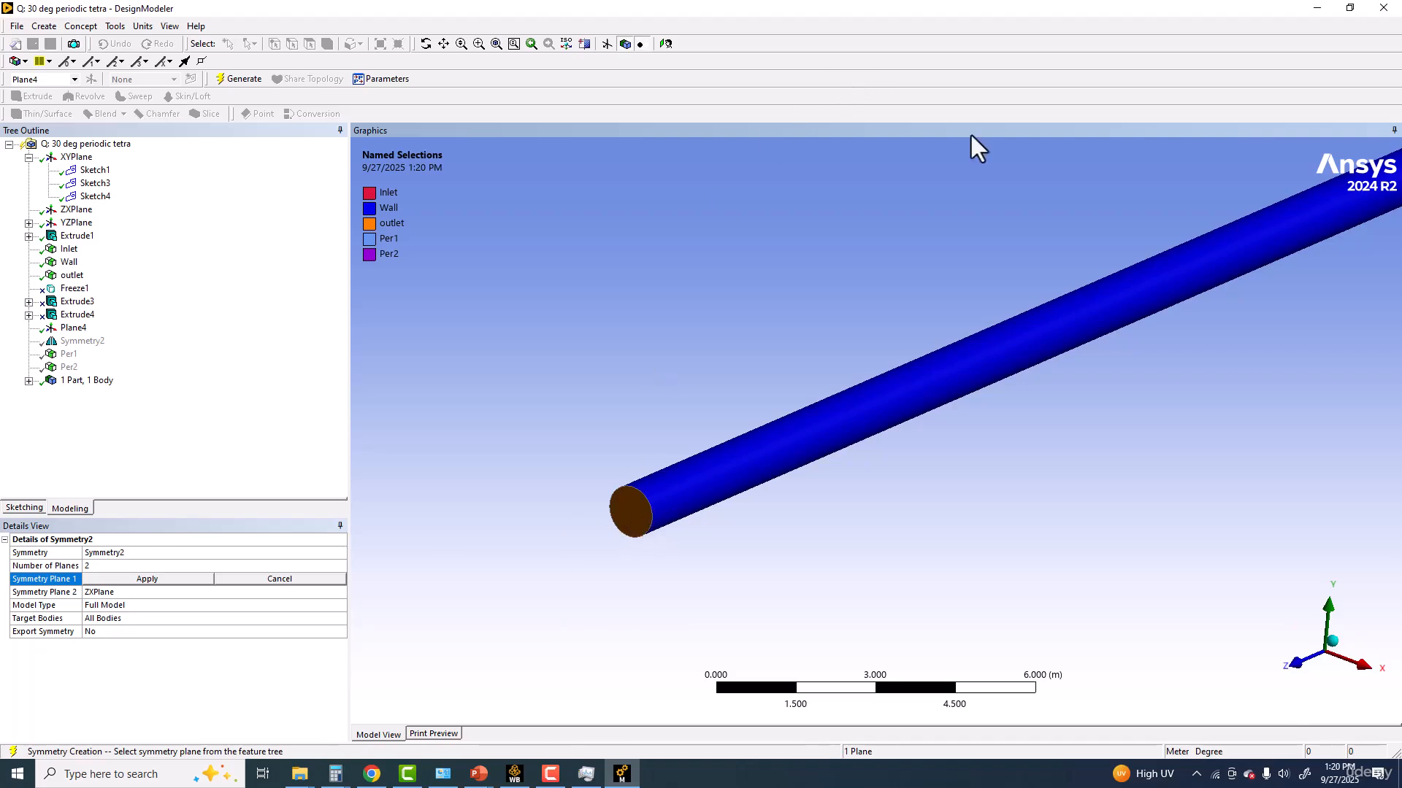
Step: Annotate Symmetry2 with a tick, sketch sector lines and a handwritten label at the pipe's end face, and dismiss the annotations
click(1196, 774)
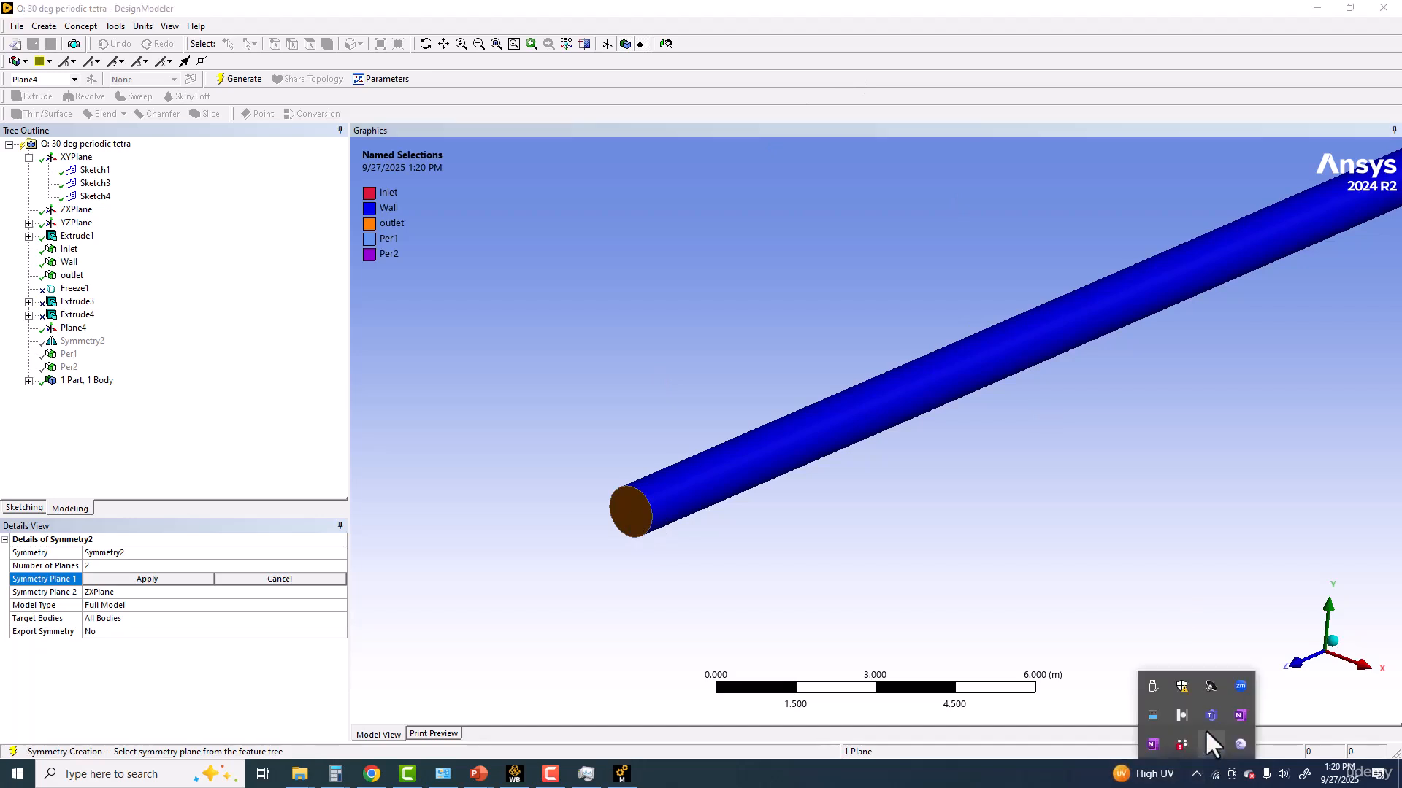
click(1177, 701)
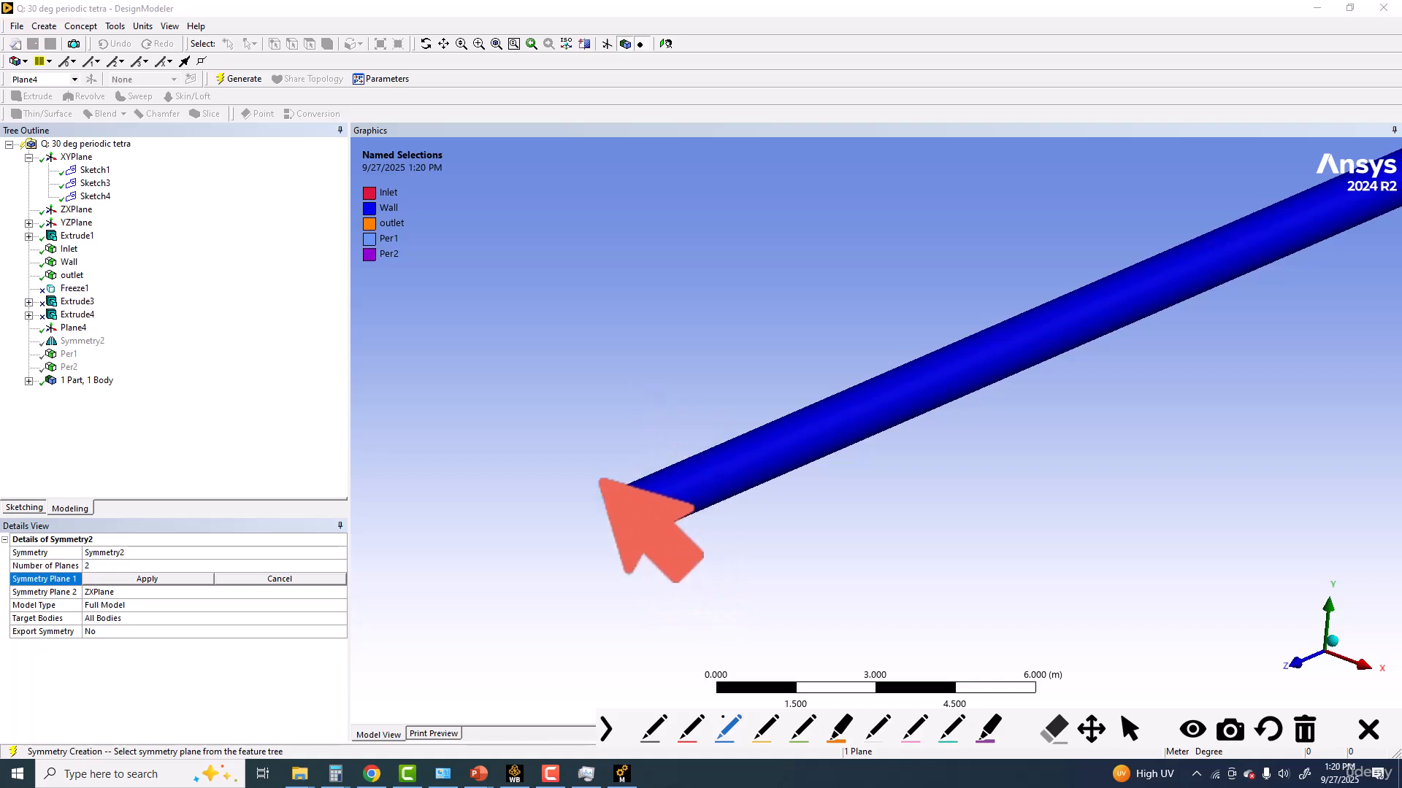
drag(108, 337, 132, 329)
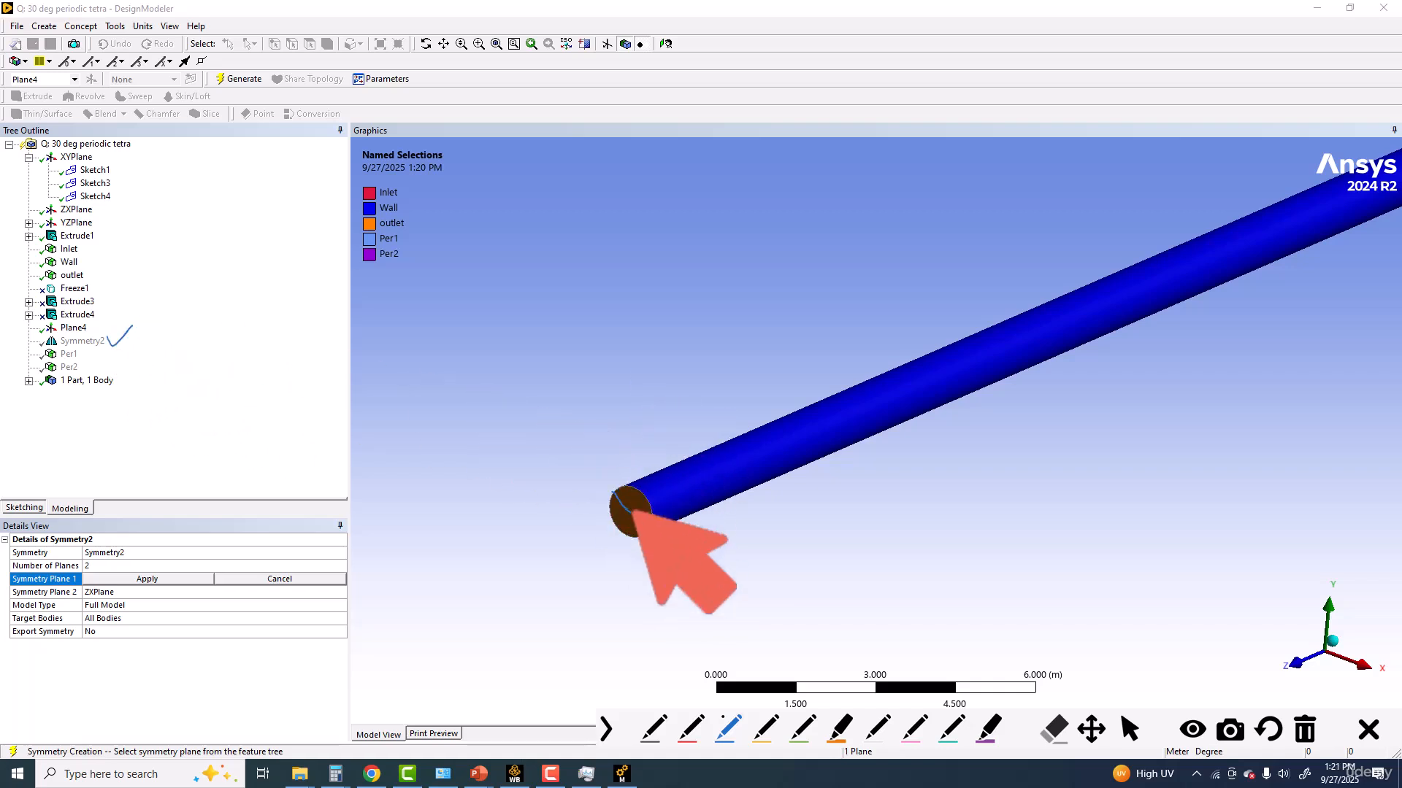
drag(625, 508, 652, 512)
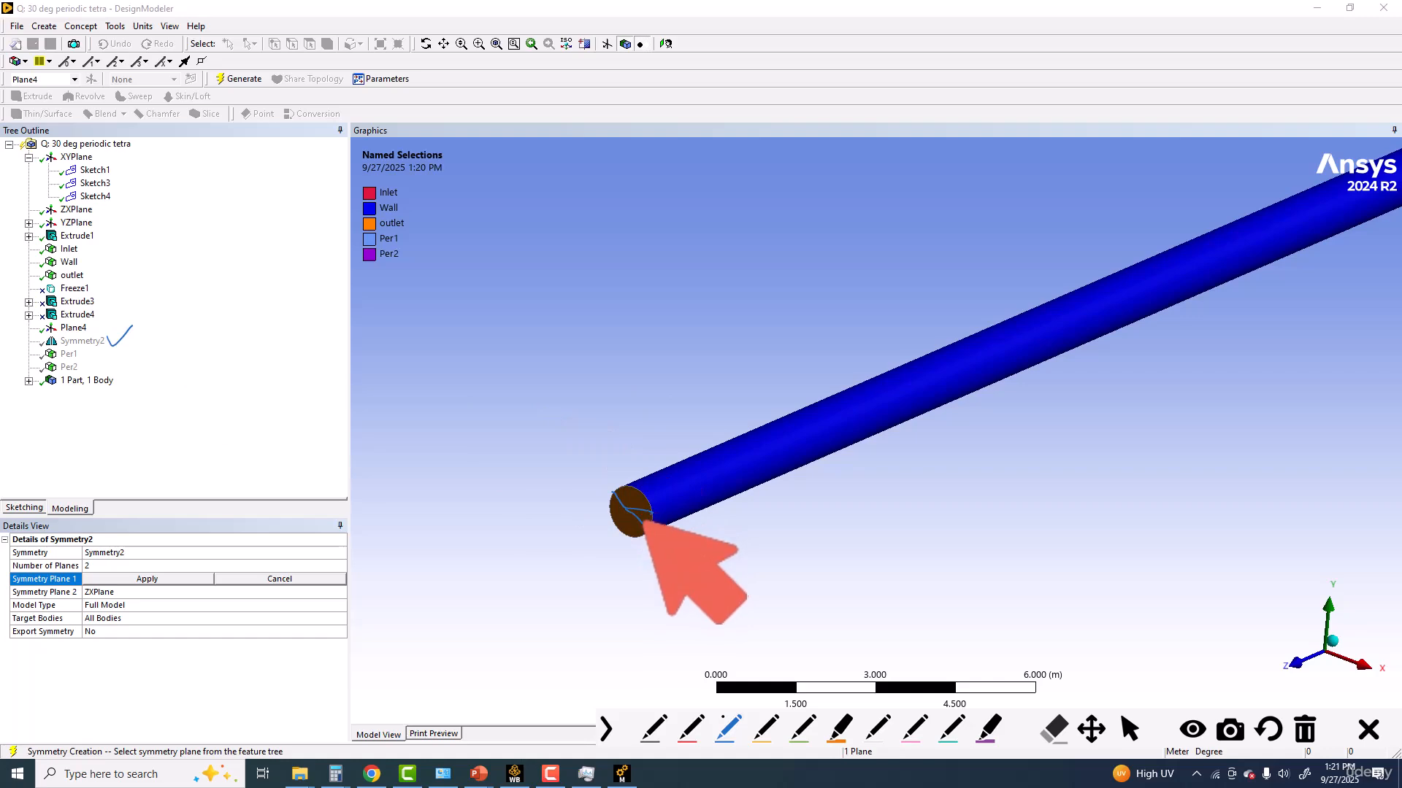
mouse_move(658, 521)
mouse_down()
mouse_move(671, 533)
mouse_move(681, 522)
mouse_up()
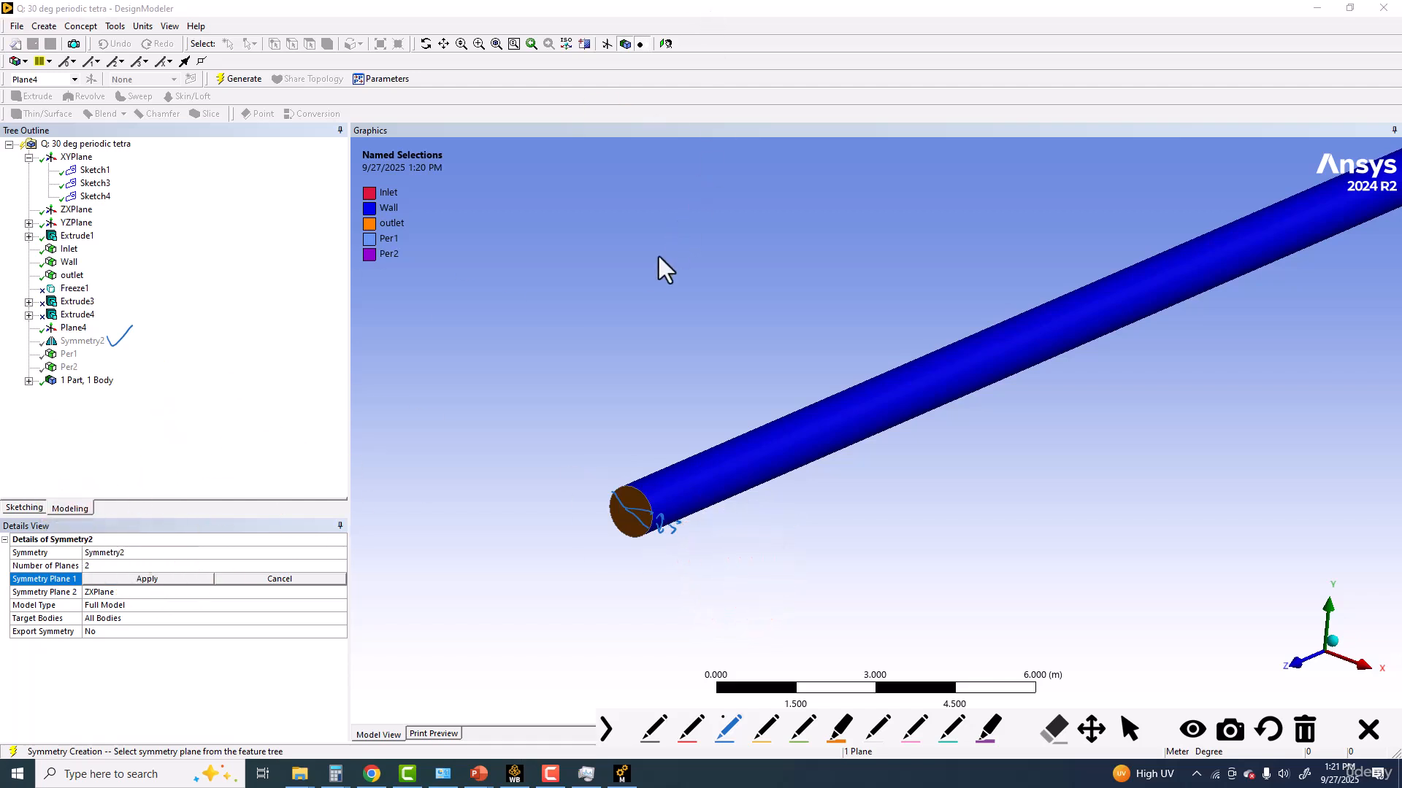
key(Escape)
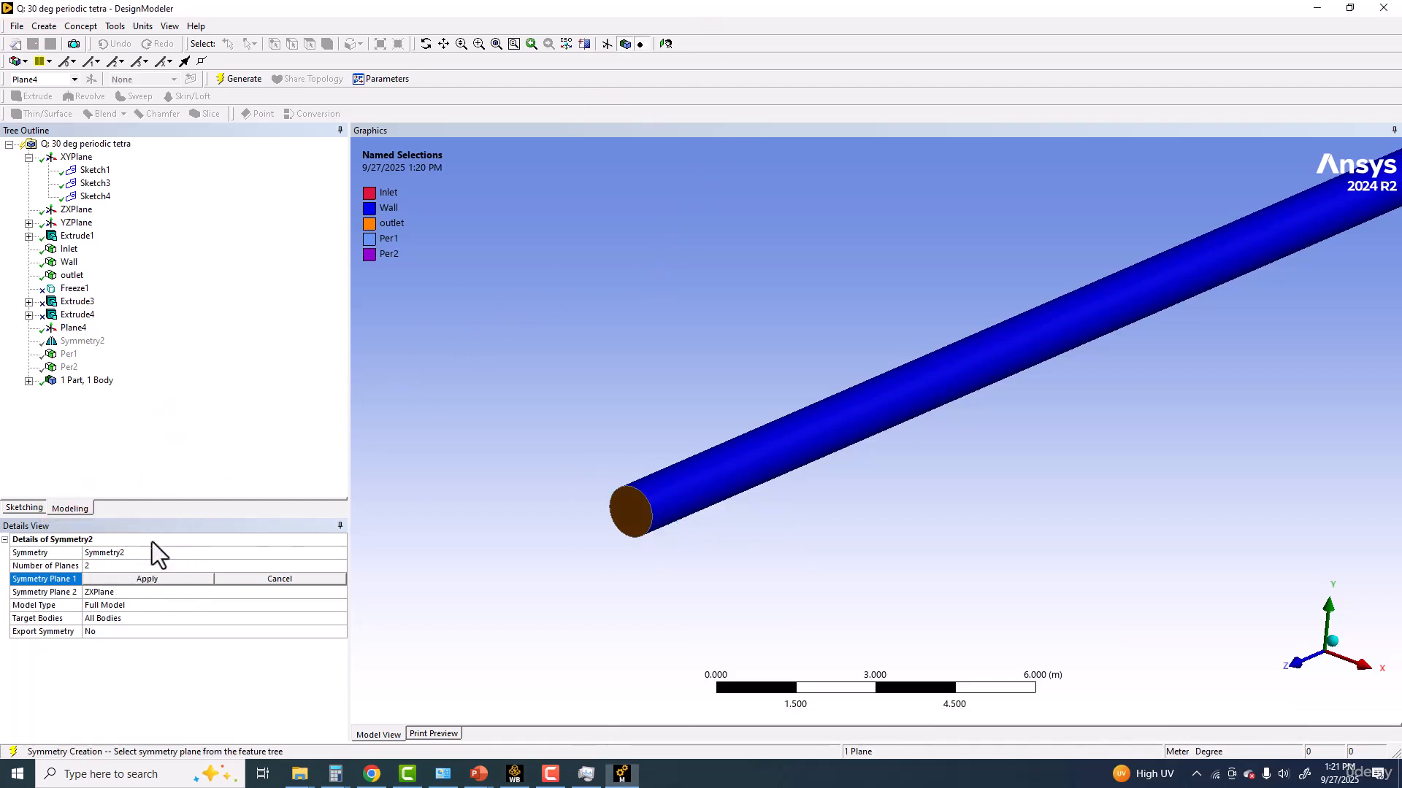
Step: Leave the Symmetry2 selections and examine Plane4's rotation about X and its reversed normal setting
click(140, 565)
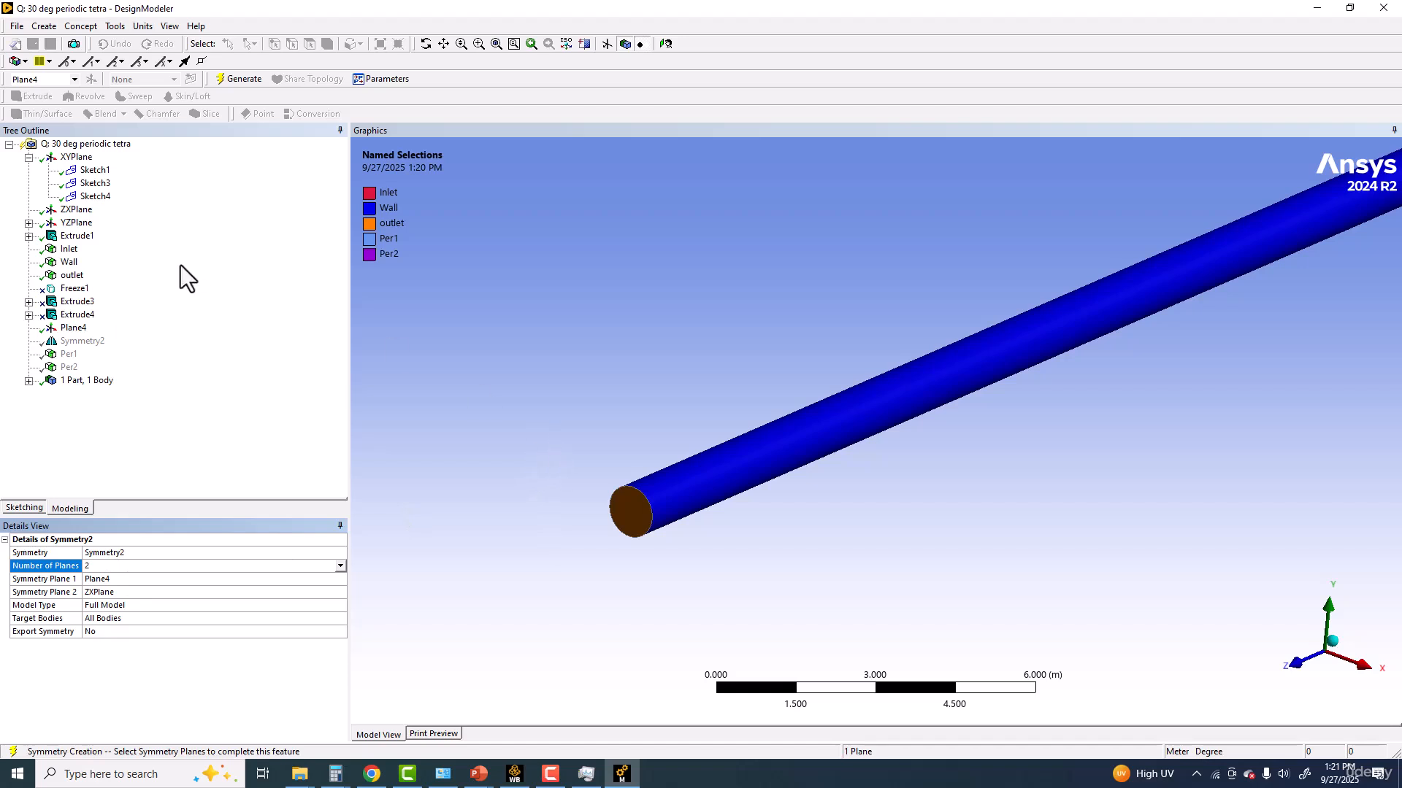
click(72, 329)
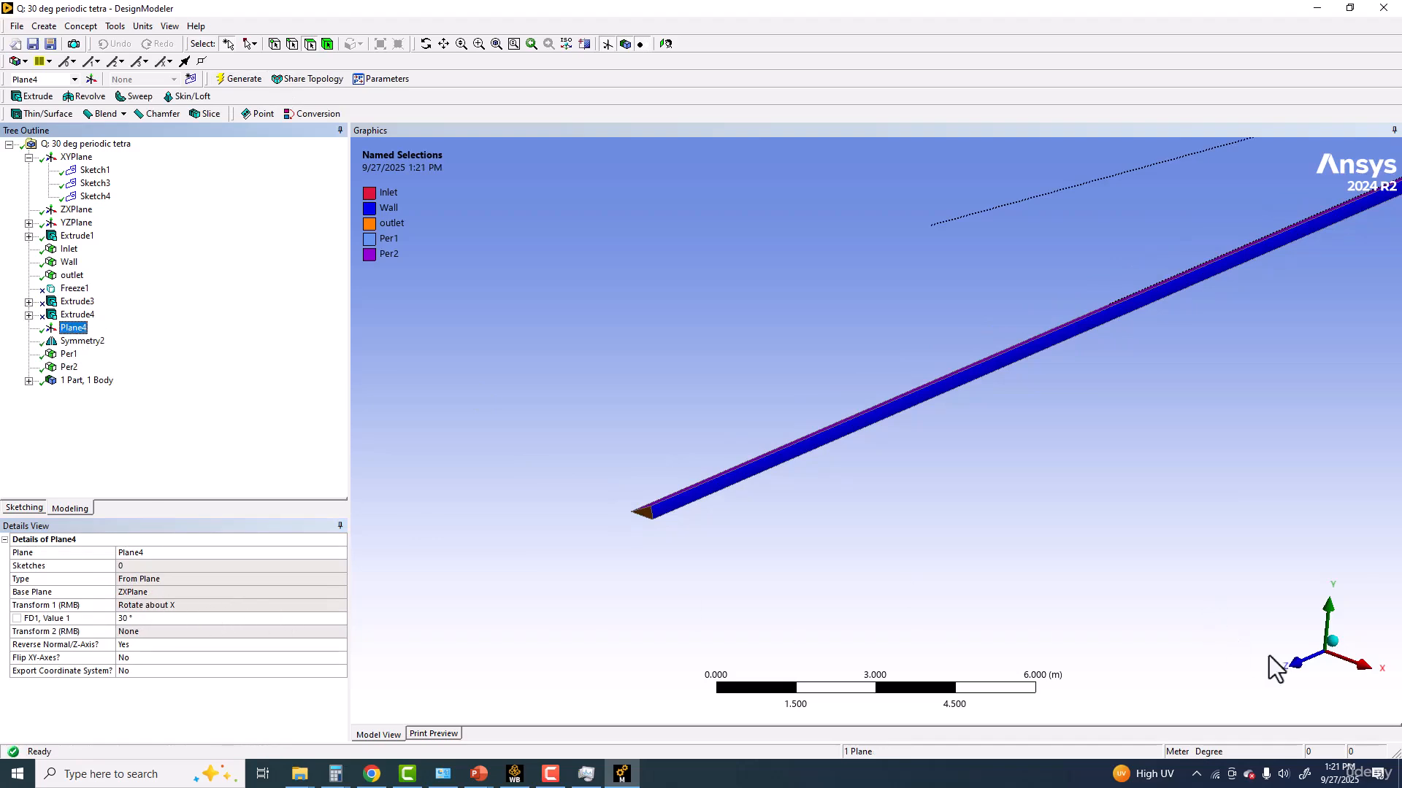
click(148, 619)
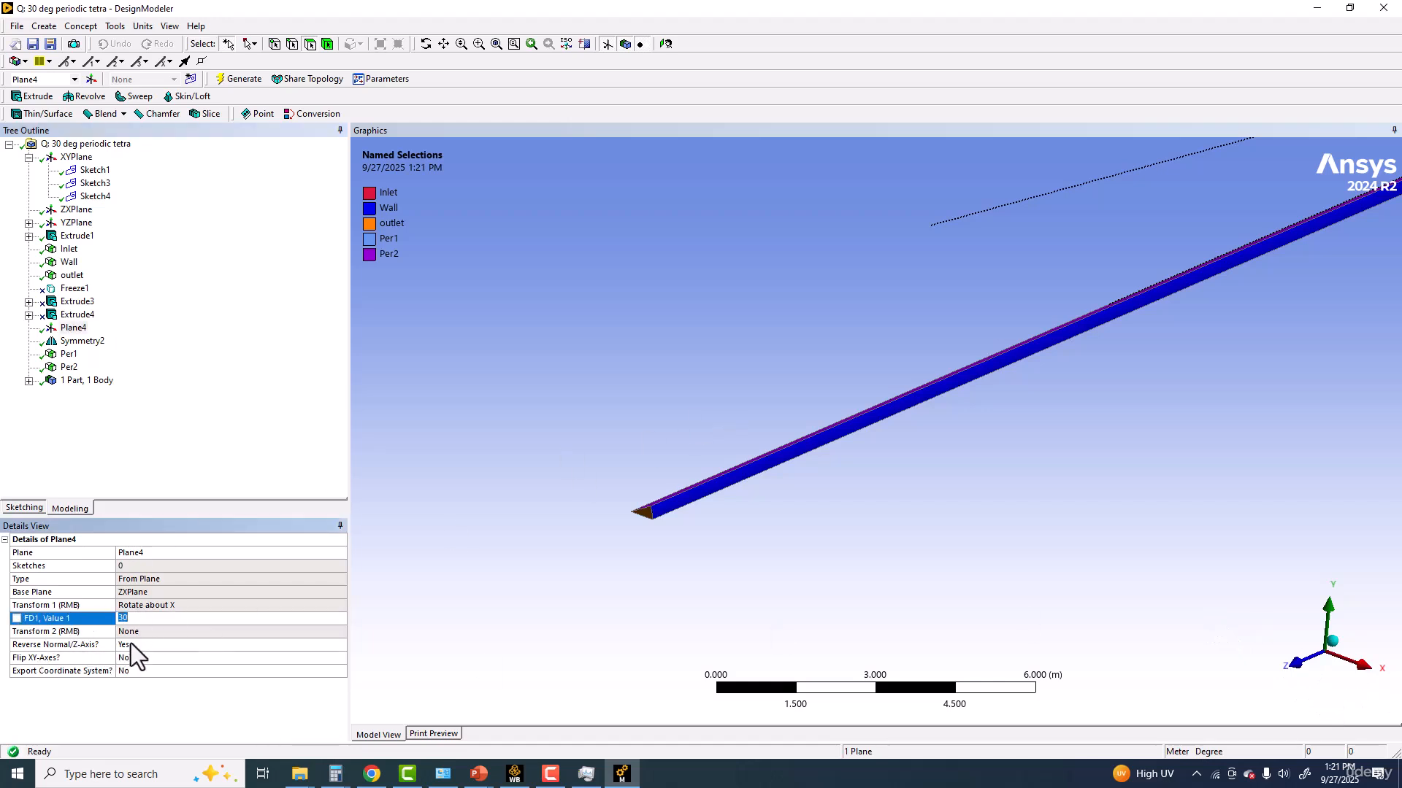
click(143, 645)
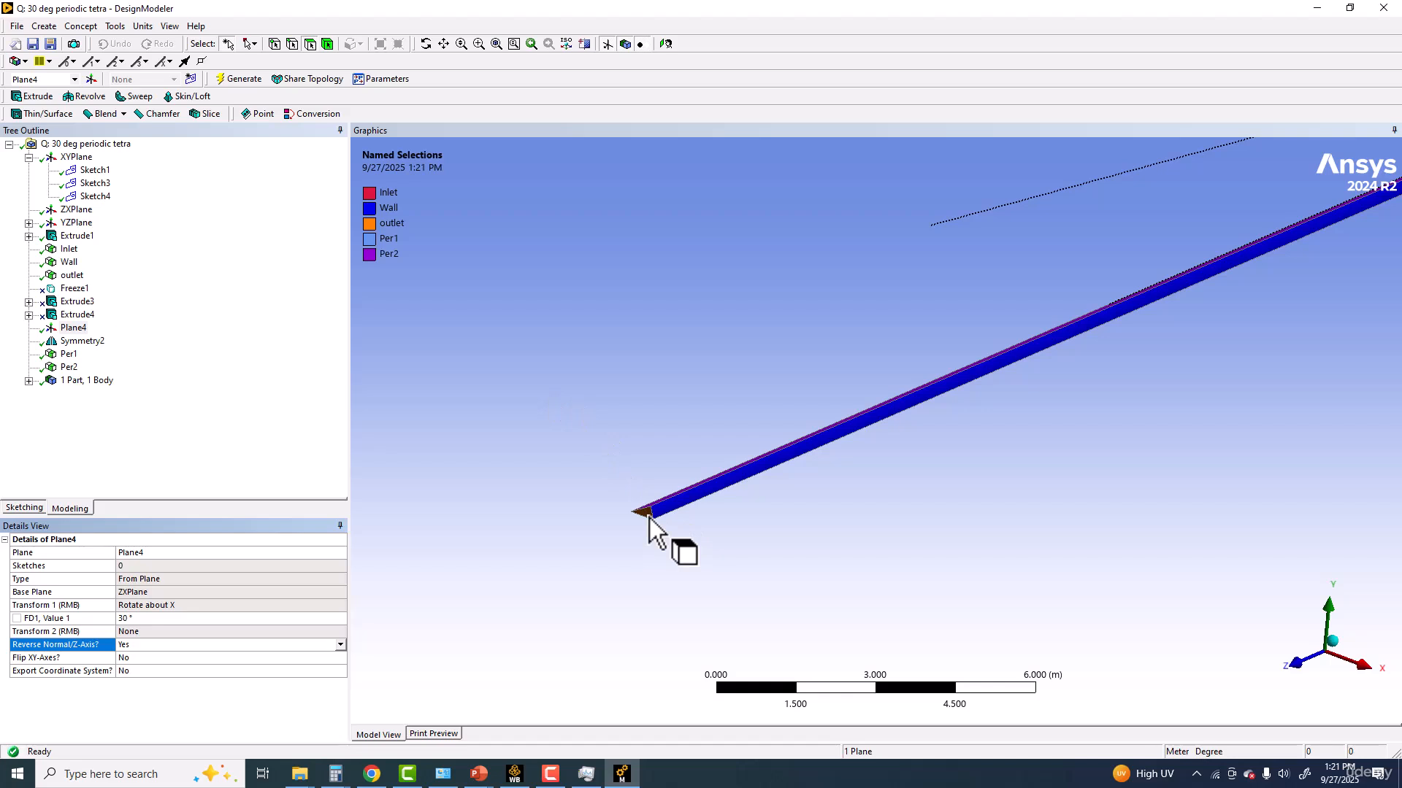
scroll(646, 521, up, 2)
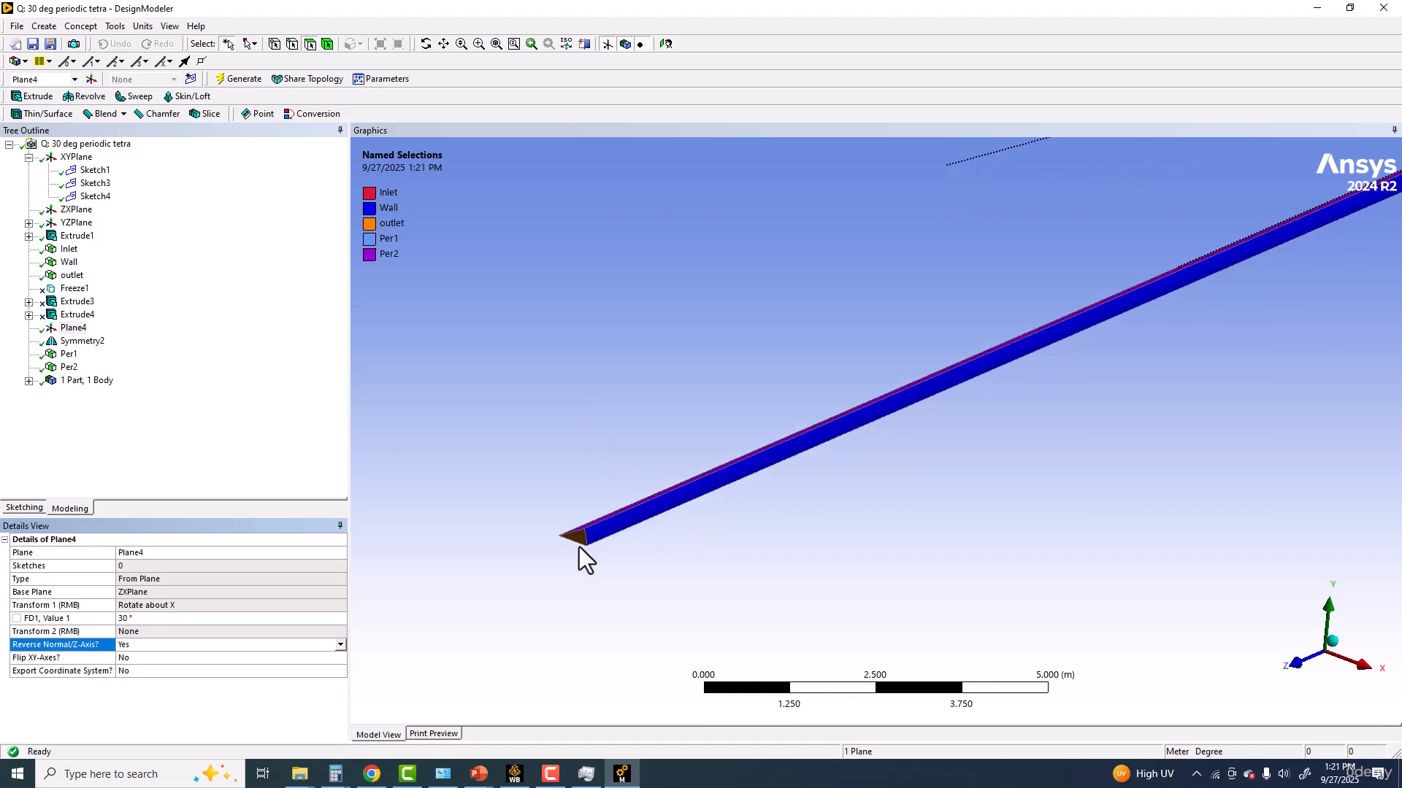
Step: Examine the face assigned to the Per1 named selection at the end of the pipe sector
click(69, 354)
scroll(457, 418, up, 1)
scroll(453, 453, up, 3)
ctrl+middle_drag(453, 457, 907, 269)
scroll(727, 467, up, 4)
ctrl+middle_drag(725, 461, 2, 213)
ctrl+middle_drag(775, 471, 469, 385)
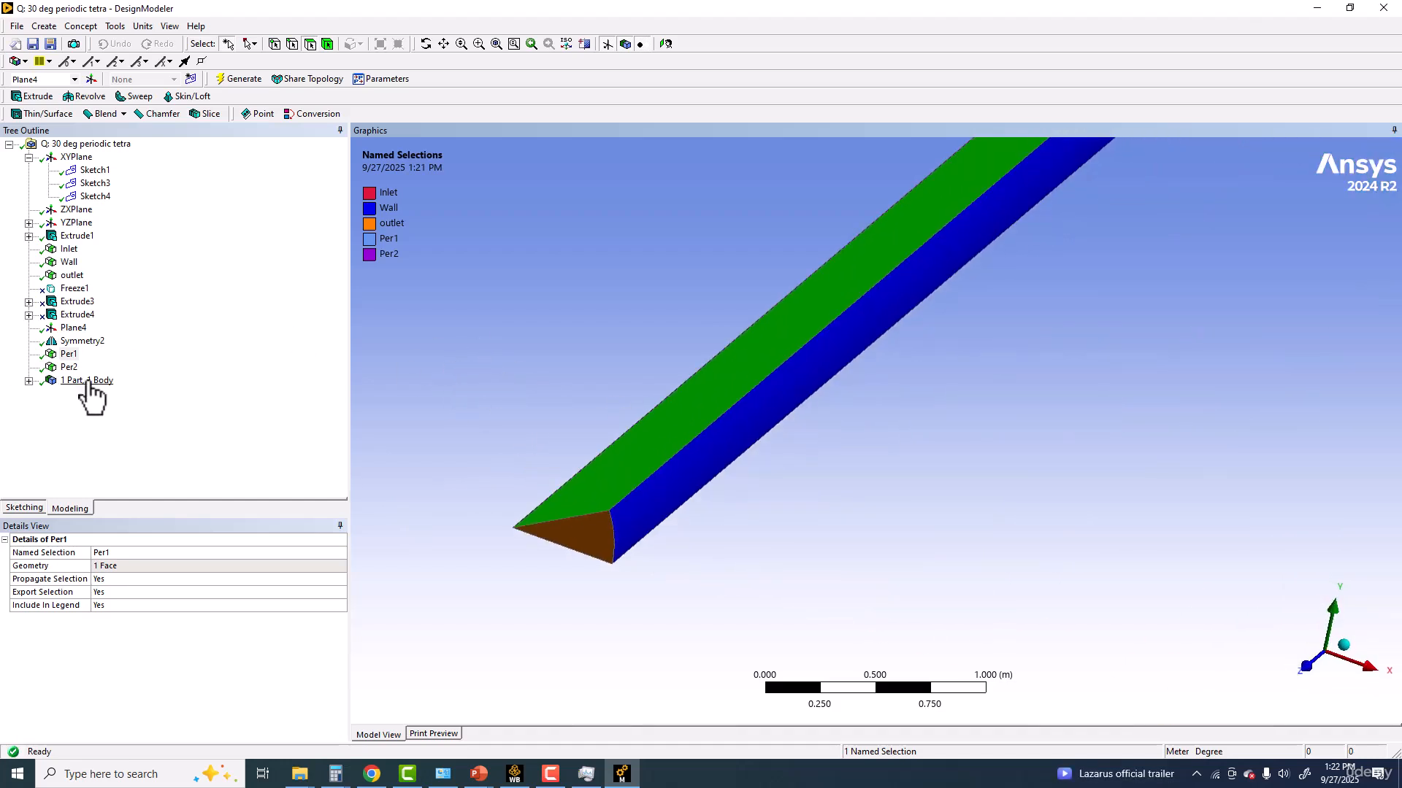
Step: Compare Per1 with the Per2 named selection and examine the Per2 face from the sector's other side
click(67, 356)
click(68, 367)
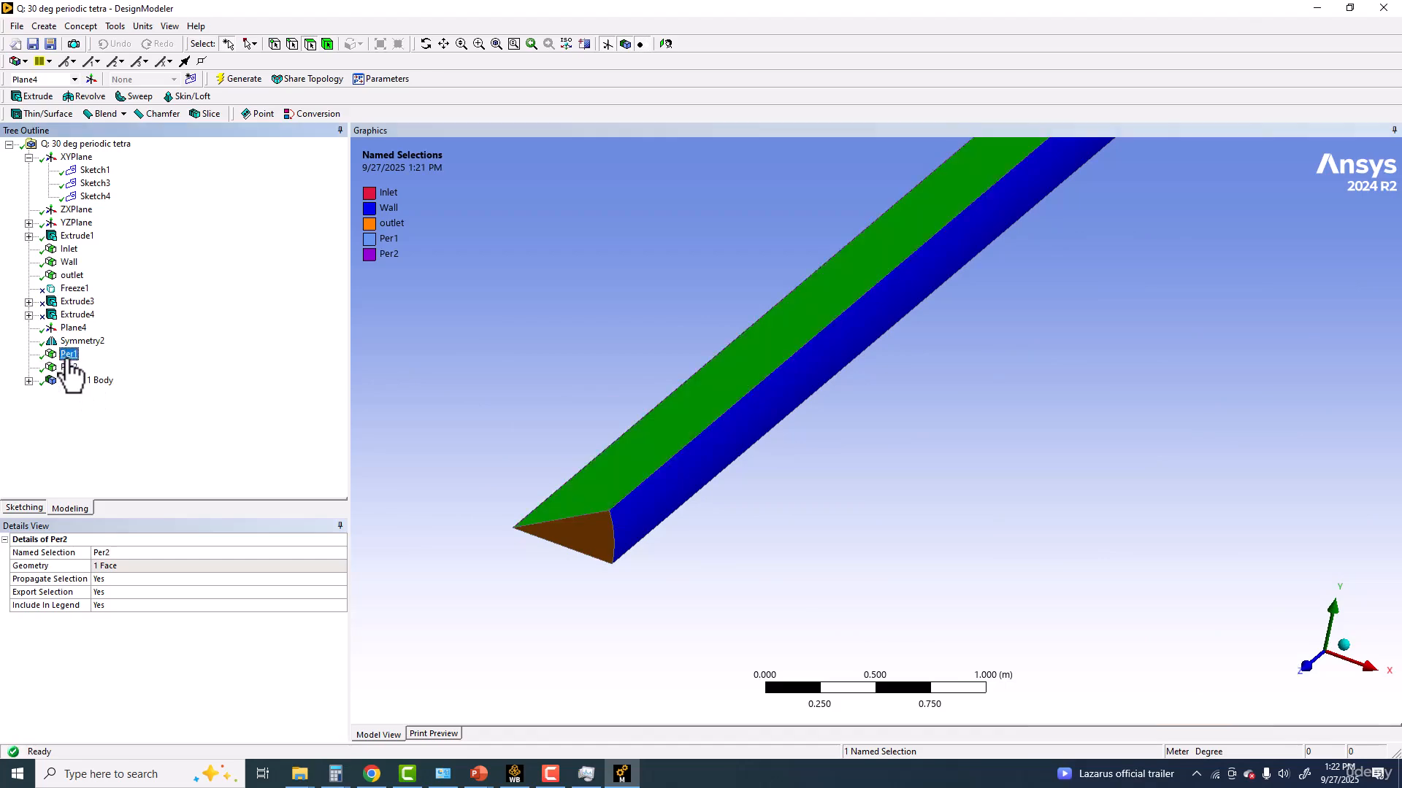
scroll(751, 414, down, 3)
middle_drag(860, 422, 746, 342)
scroll(669, 418, down, 3)
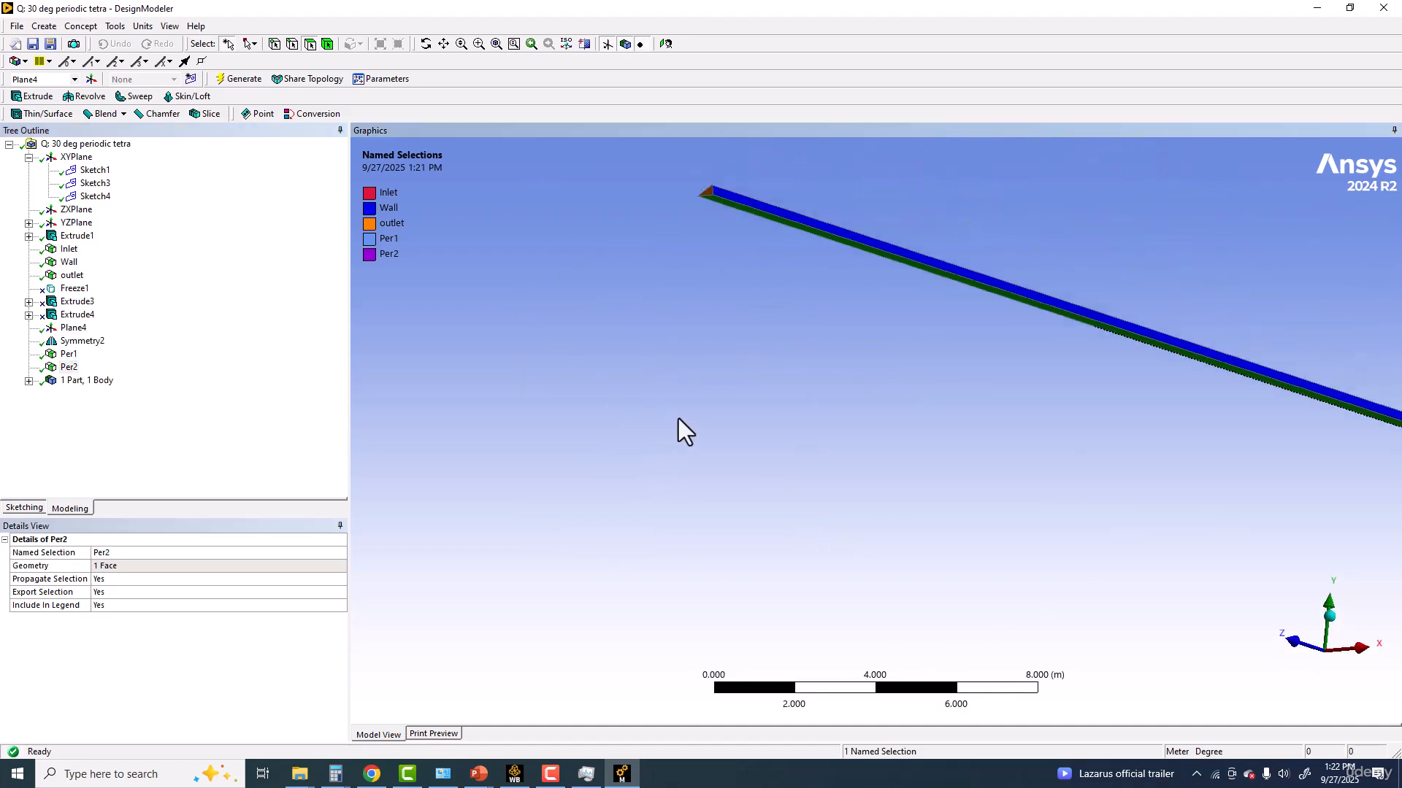
middle_drag(625, 407, 803, 409)
ctrl+middle_drag(803, 409, 429, 314)
scroll(429, 313, up, 3)
ctrl+middle_drag(507, 386, 695, 468)
scroll(695, 468, up, 3)
ctrl+middle_drag(538, 409, 601, 484)
scroll(584, 482, up, 3)
ctrl+middle_drag(517, 481, 717, 451)
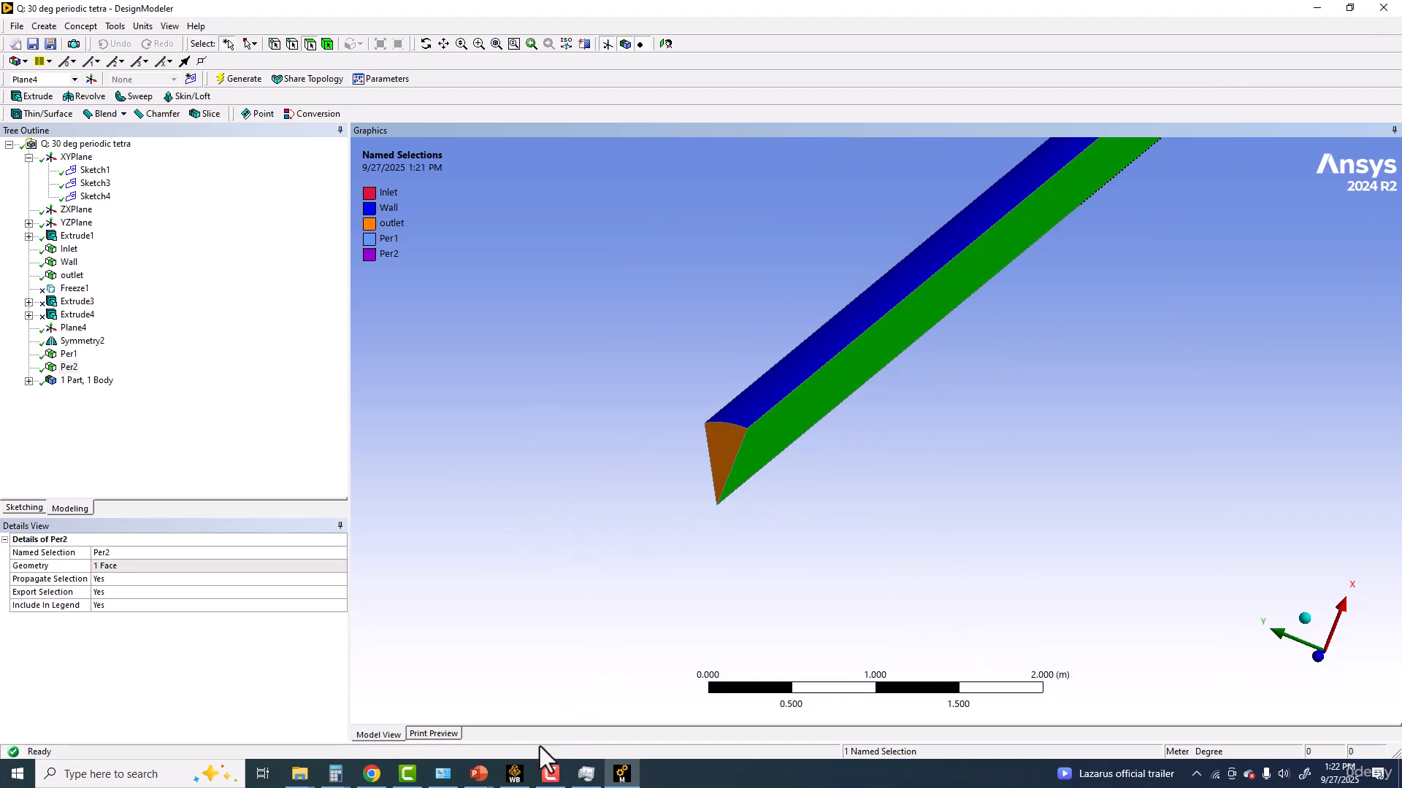
Step: Switch to Workbench, open the mesh of the 30 deg periodic tetra system in Meshing, and close the Scoping Wizard worksheet
click(515, 774)
drag(1050, 371, 1058, 510)
double_click(255, 305)
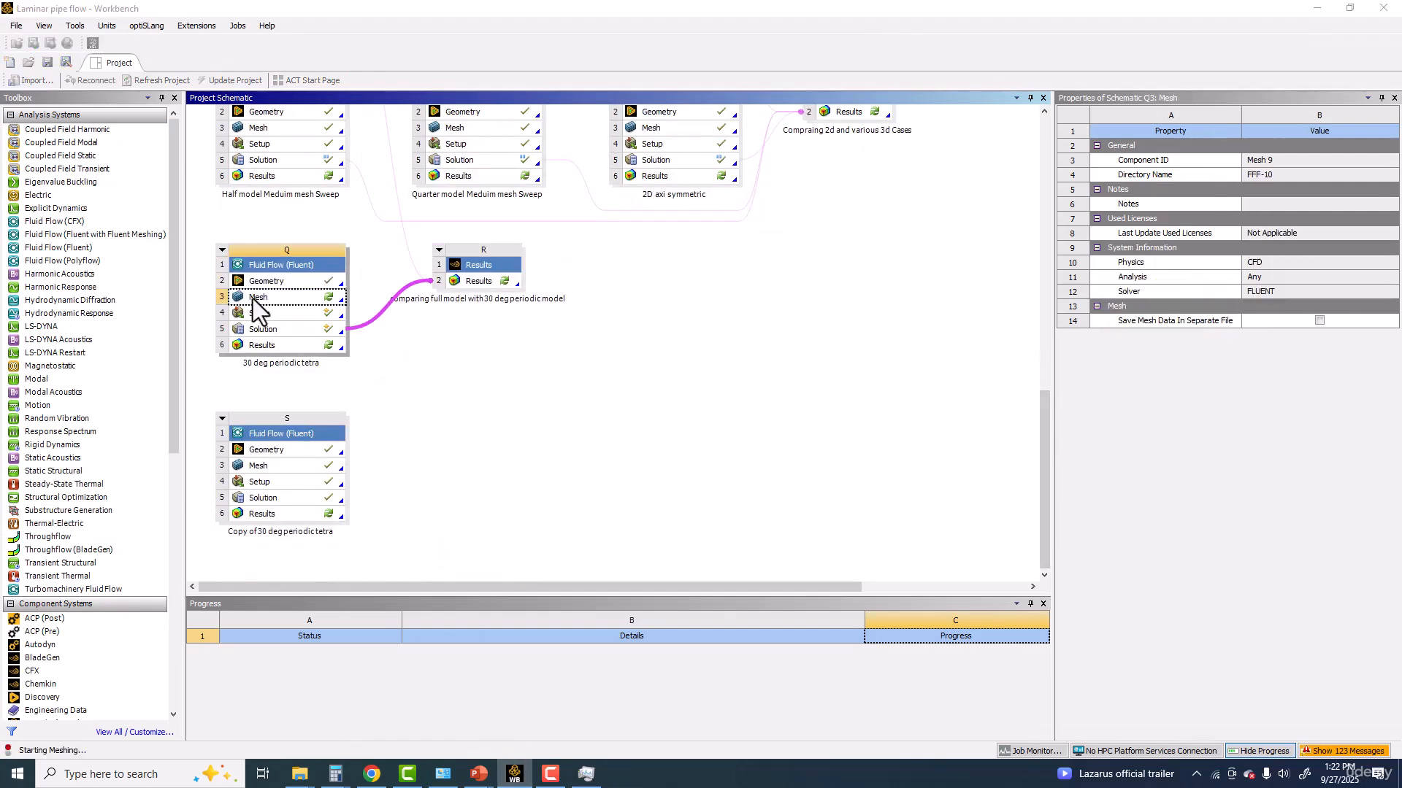
click(752, 439)
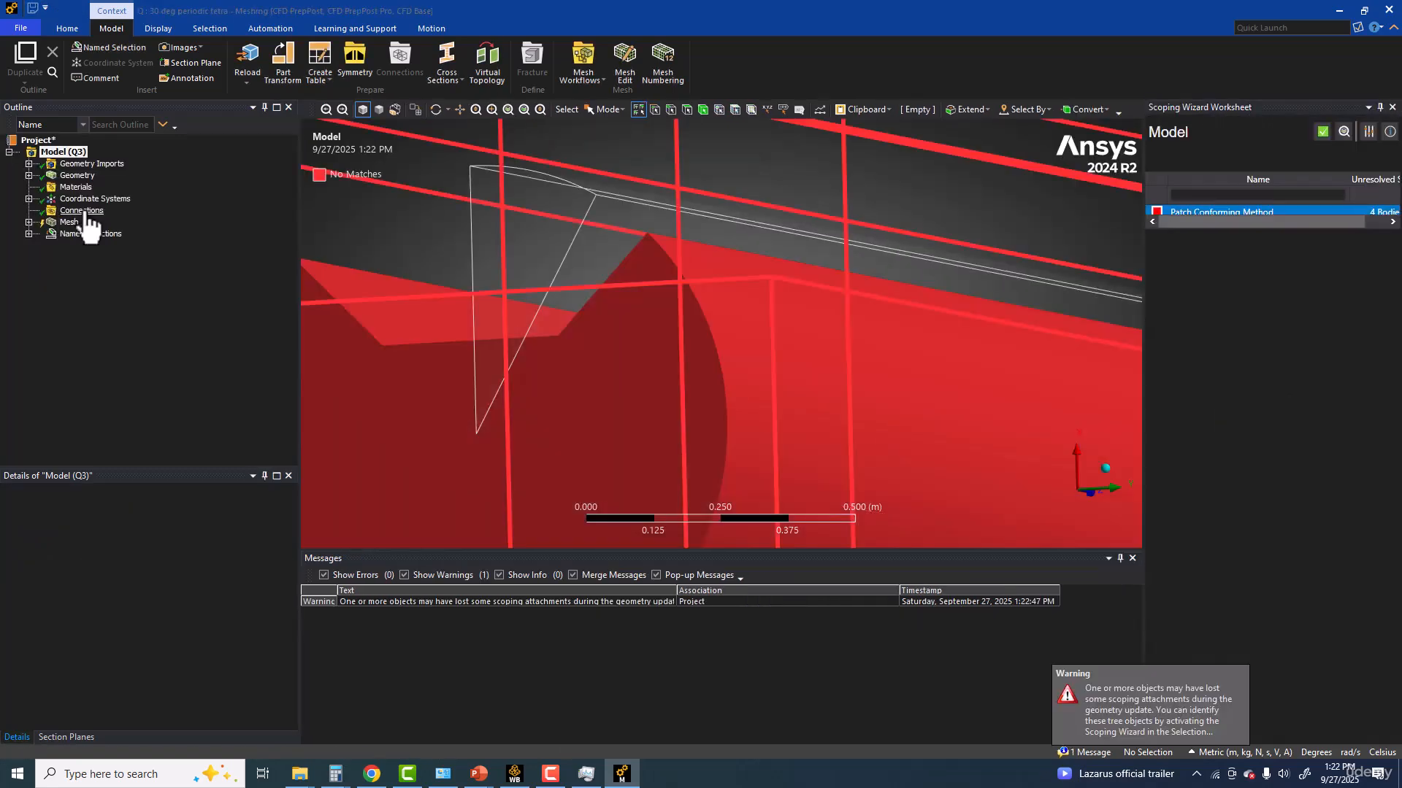
click(82, 211)
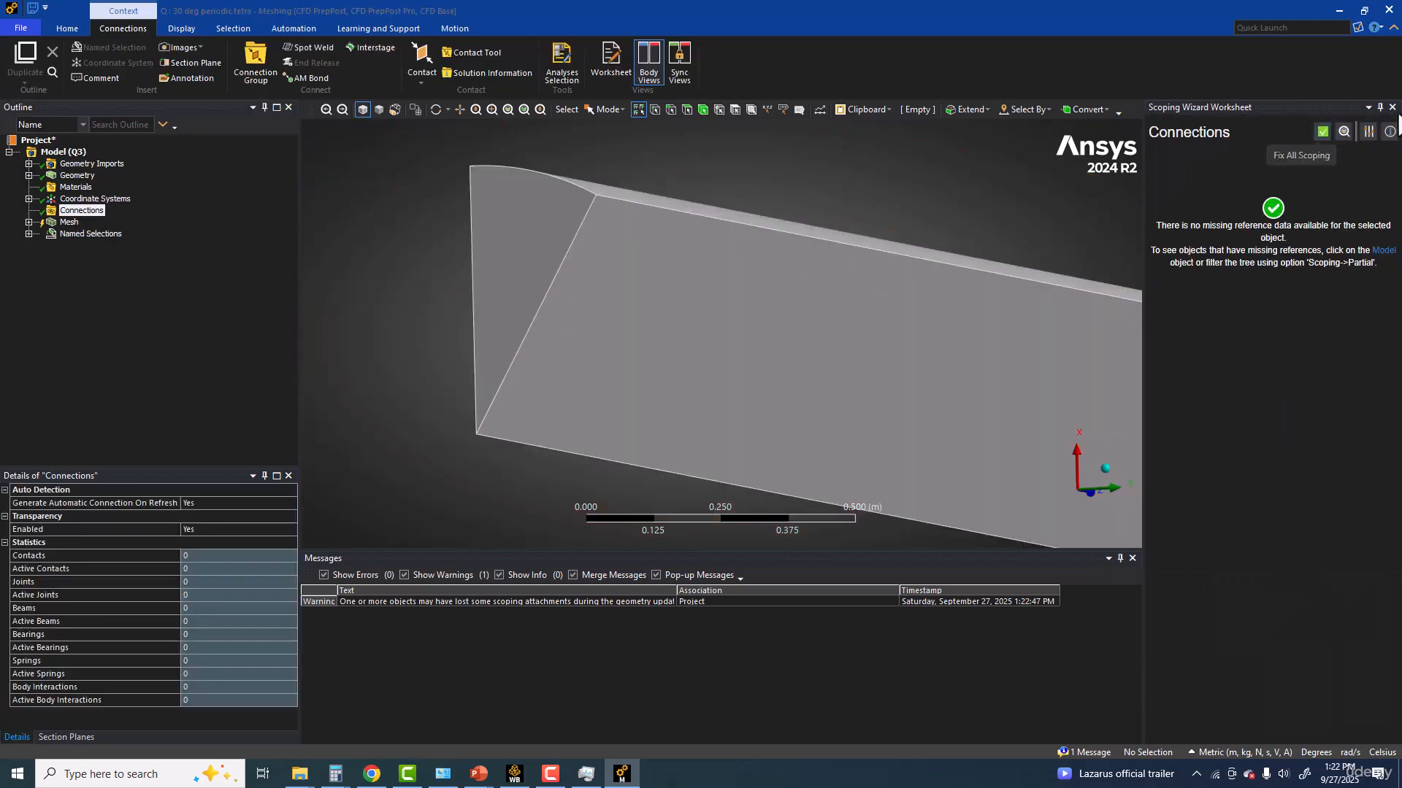
click(1393, 107)
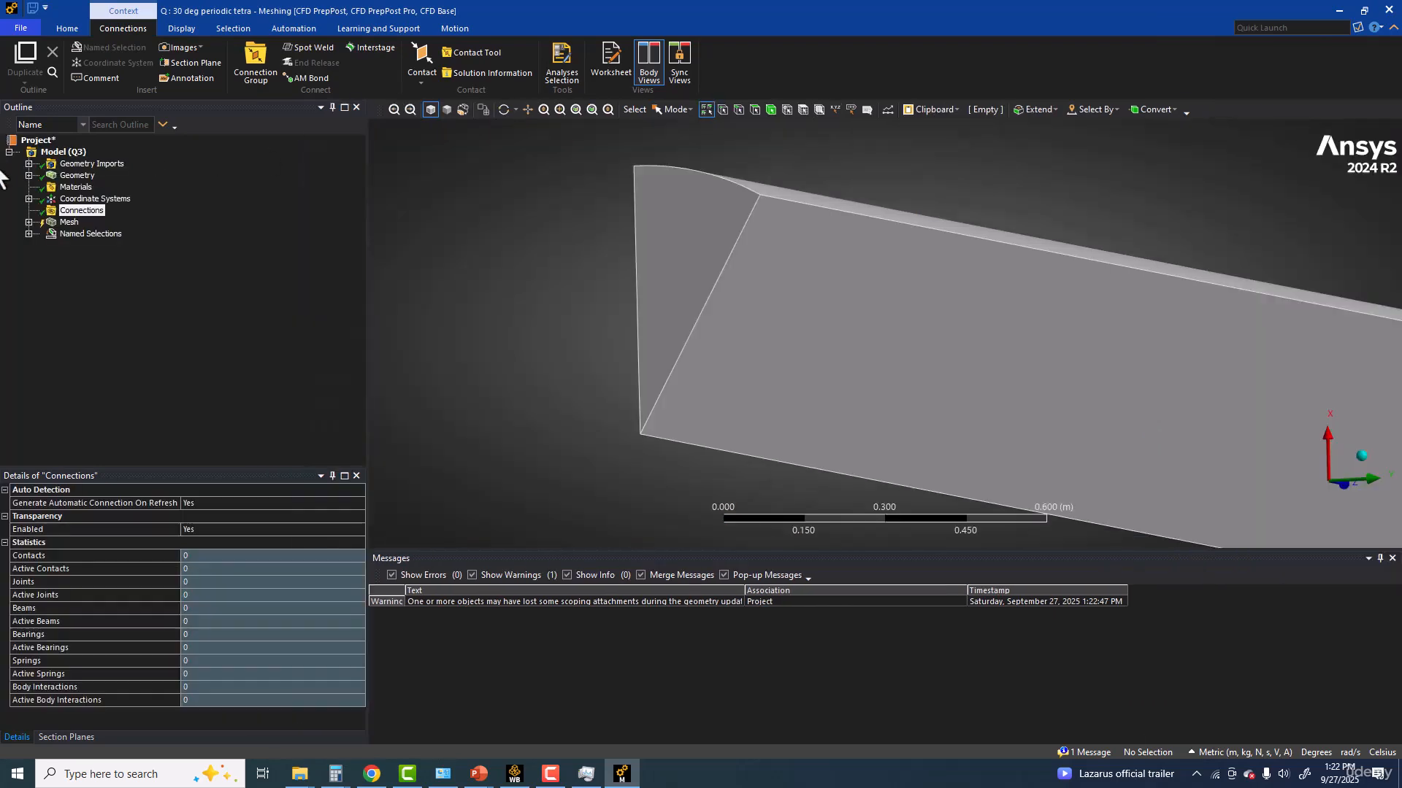
Step: Expand the mesh controls and examine the Patch Conforming Method applied to the sector body
click(30, 222)
click(110, 233)
scroll(807, 328, down, 2)
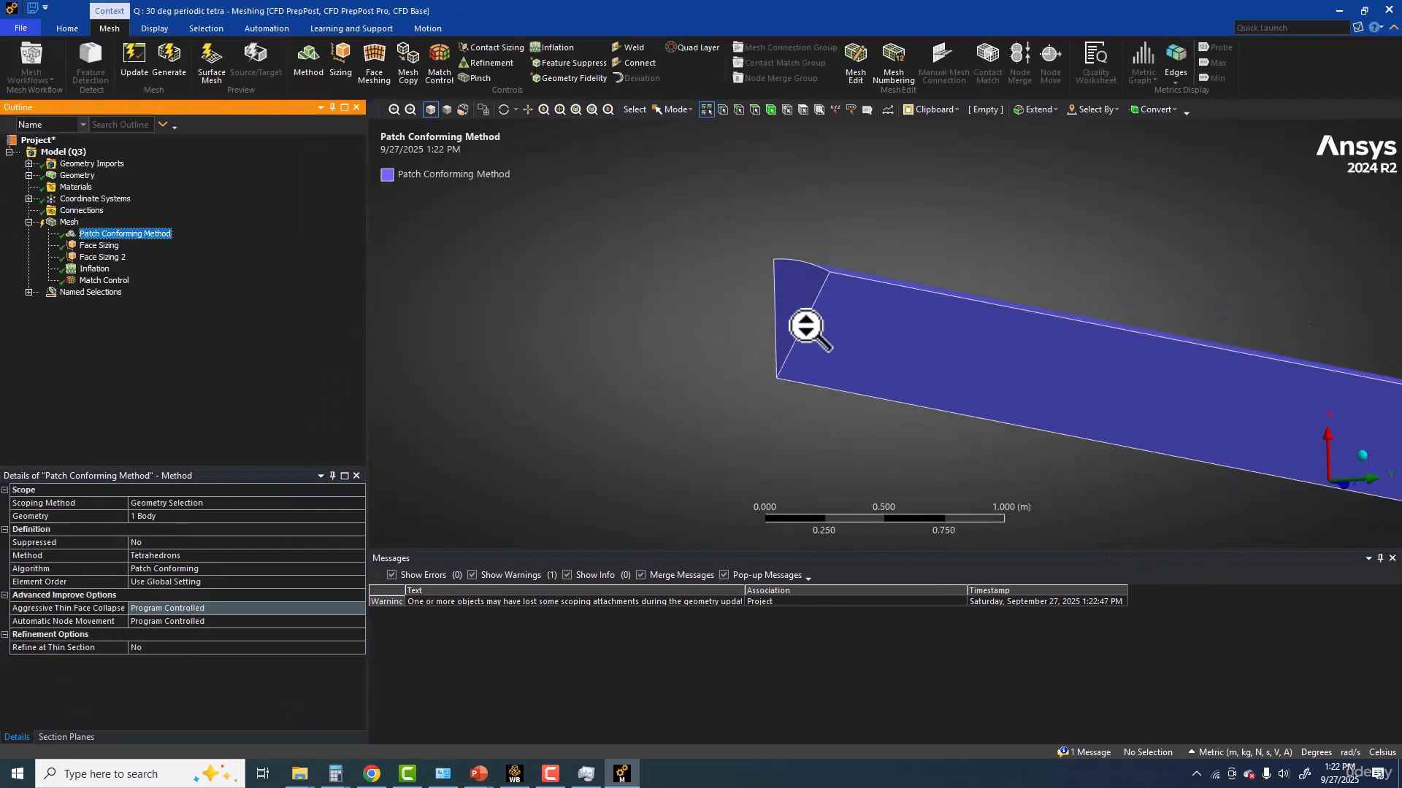
middle_drag(838, 353, 784, 440)
drag(604, 551, 622, 629)
scroll(739, 480, up, 1)
ctrl+middle_drag(739, 480, 686, 306)
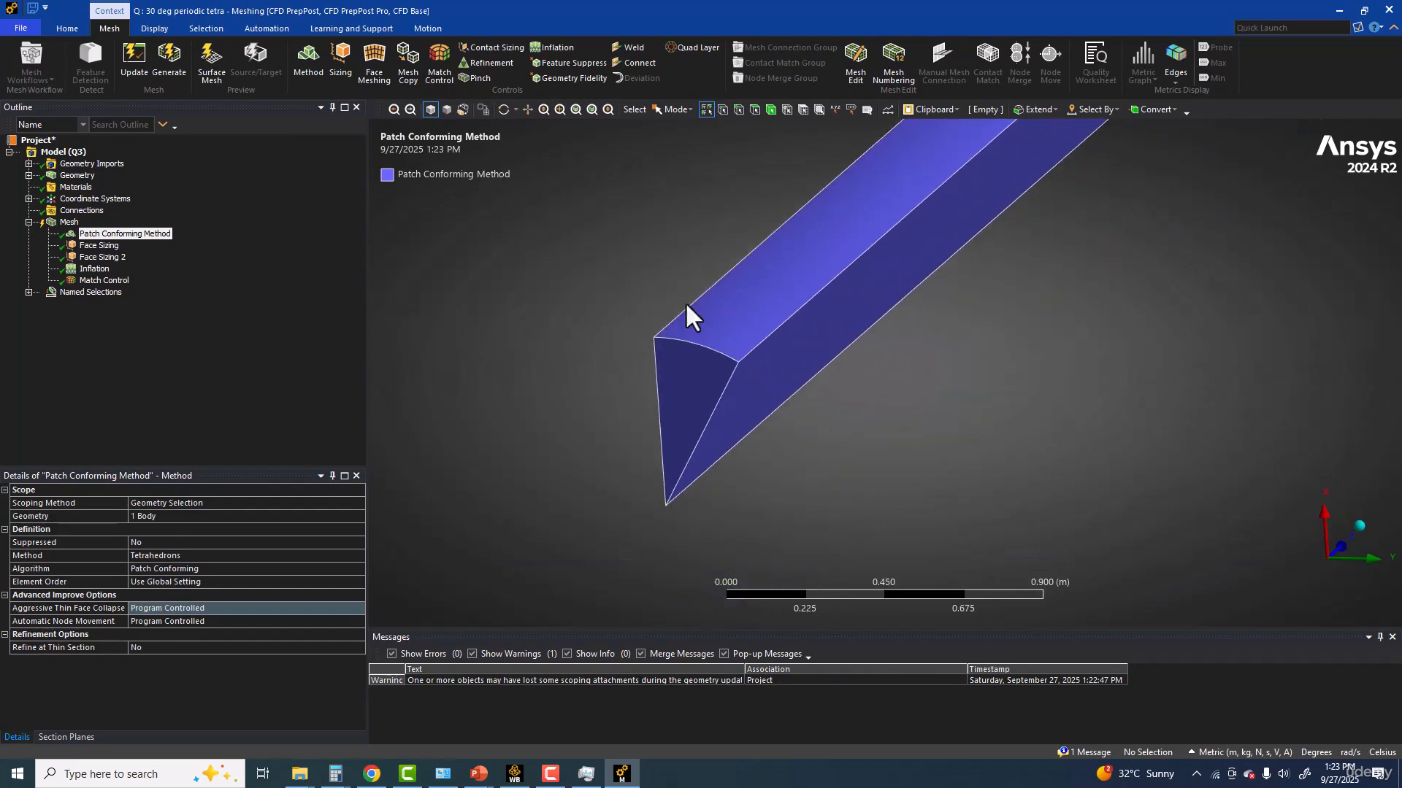
mouse_move(667, 387)
middle_down()
mouse_move(657, 417)
mouse_move(604, 385)
mouse_move(673, 364)
middle_up()
scroll(688, 349, up, 4)
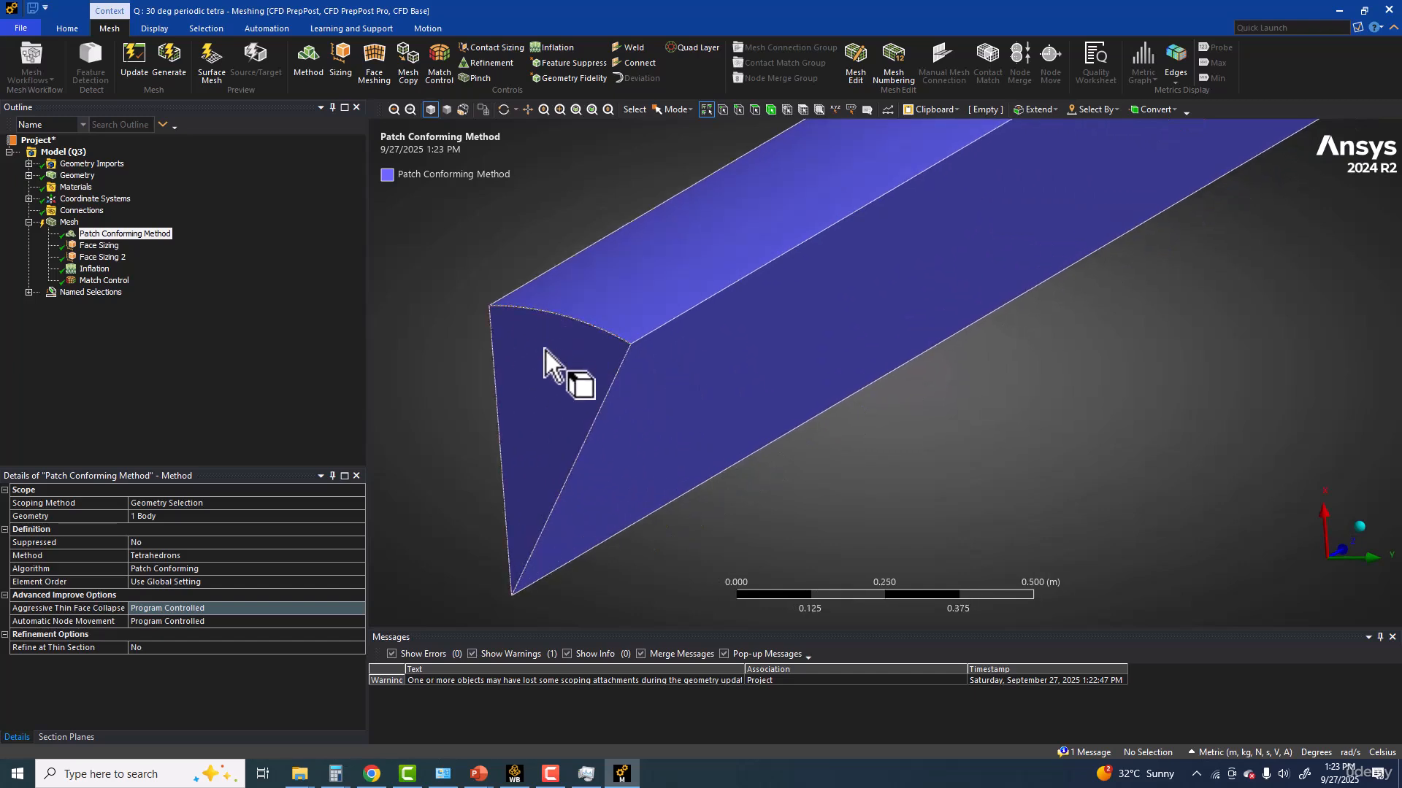
scroll(544, 350, down, 2)
Step: Examine the scoped faces and element sizes of Face Sizing and Face Sizing 2
click(98, 245)
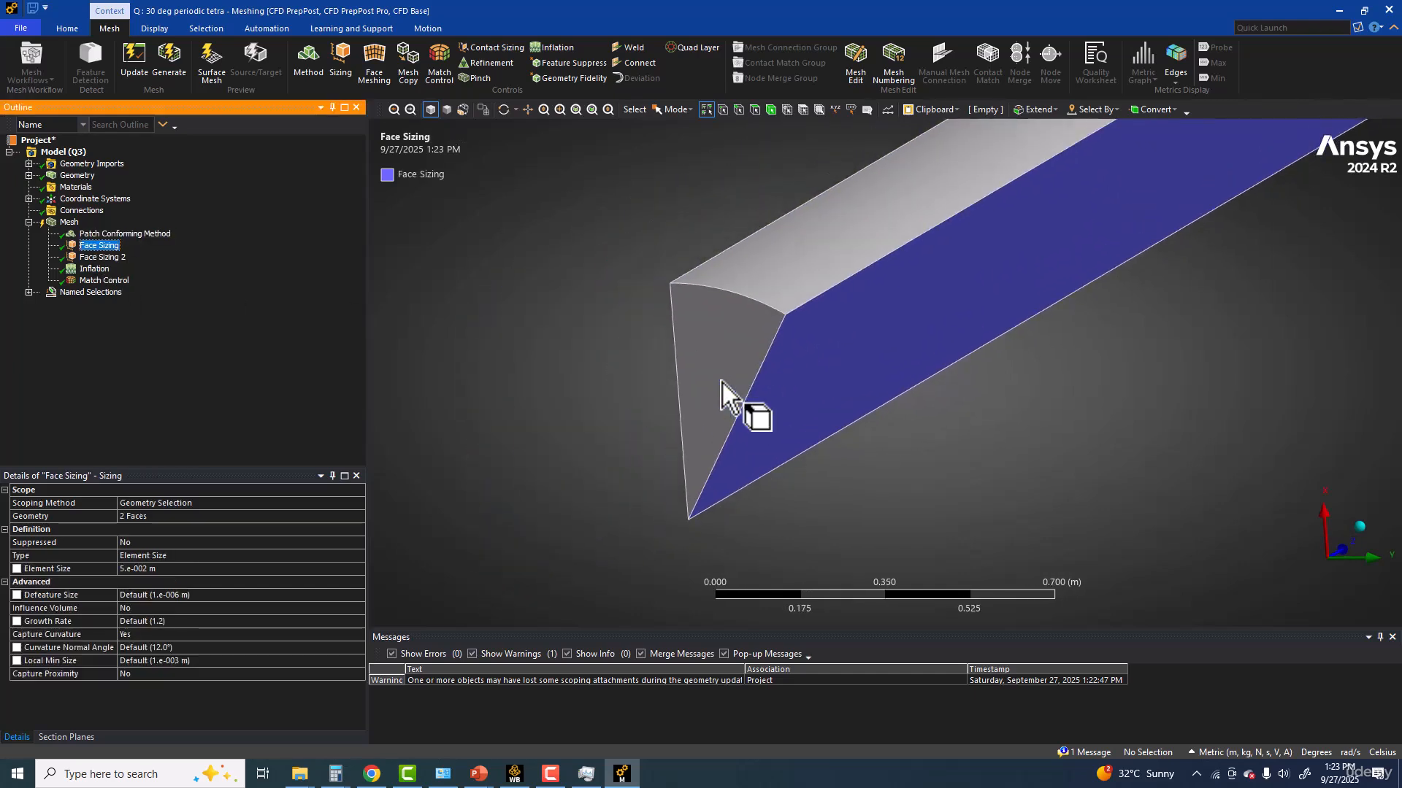
scroll(721, 381, down, 2)
click(168, 569)
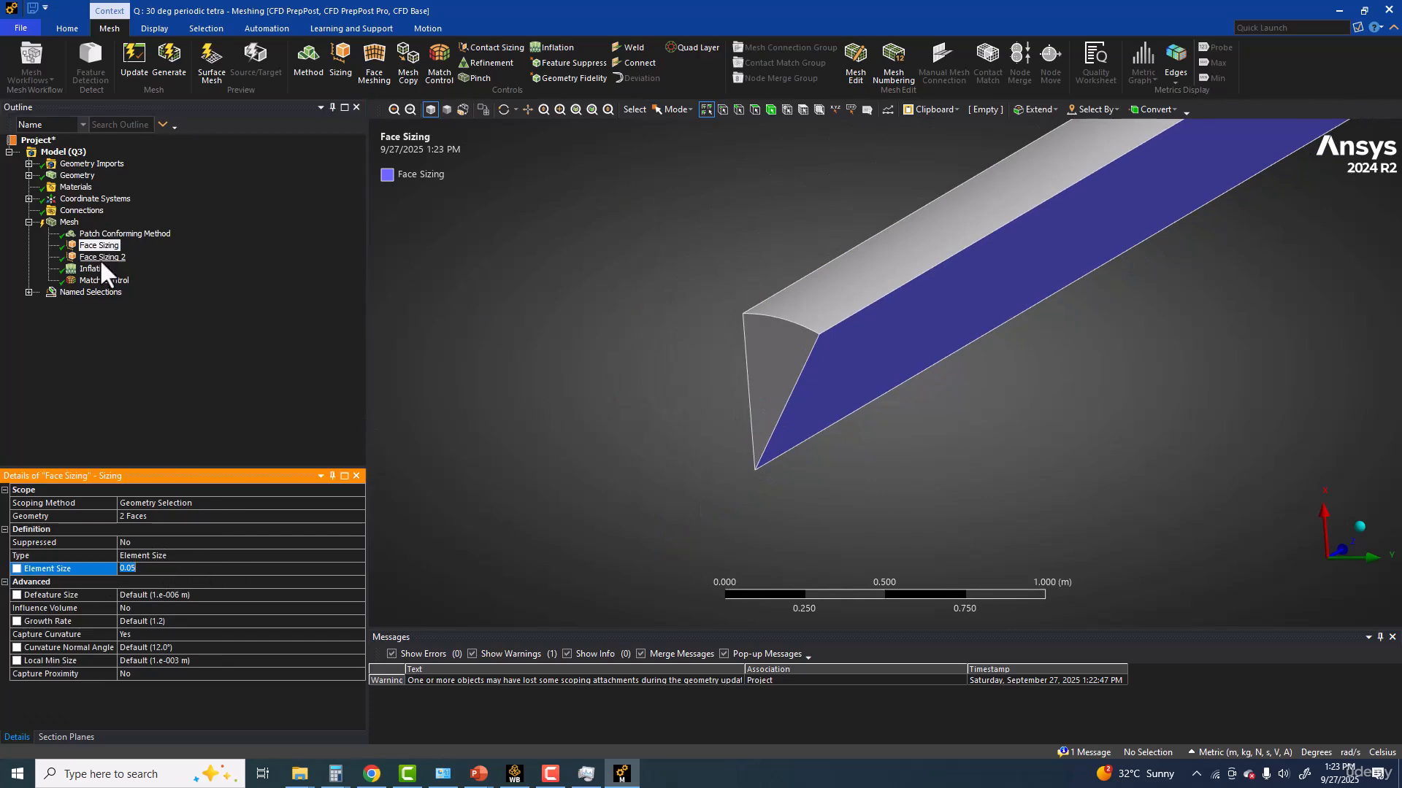
click(102, 258)
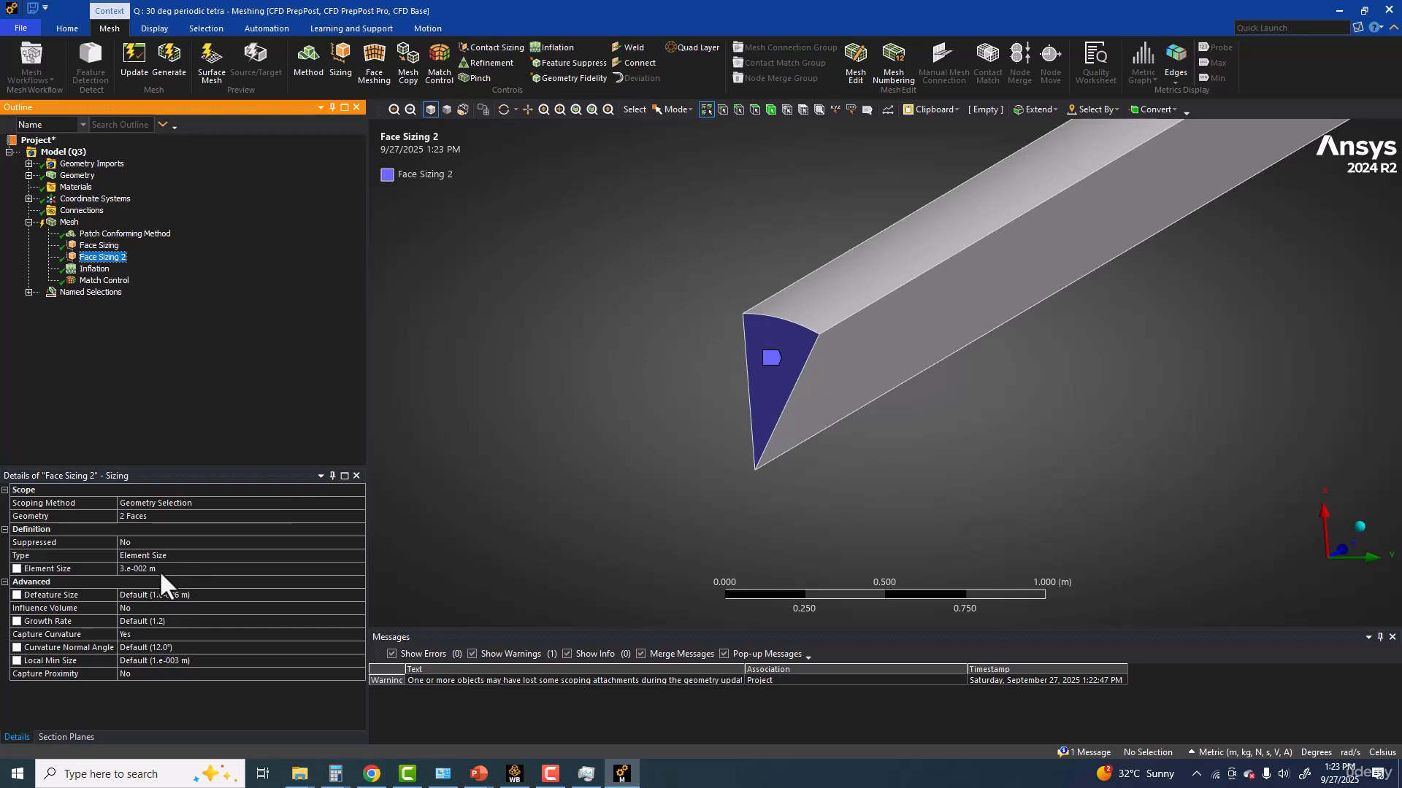
click(162, 570)
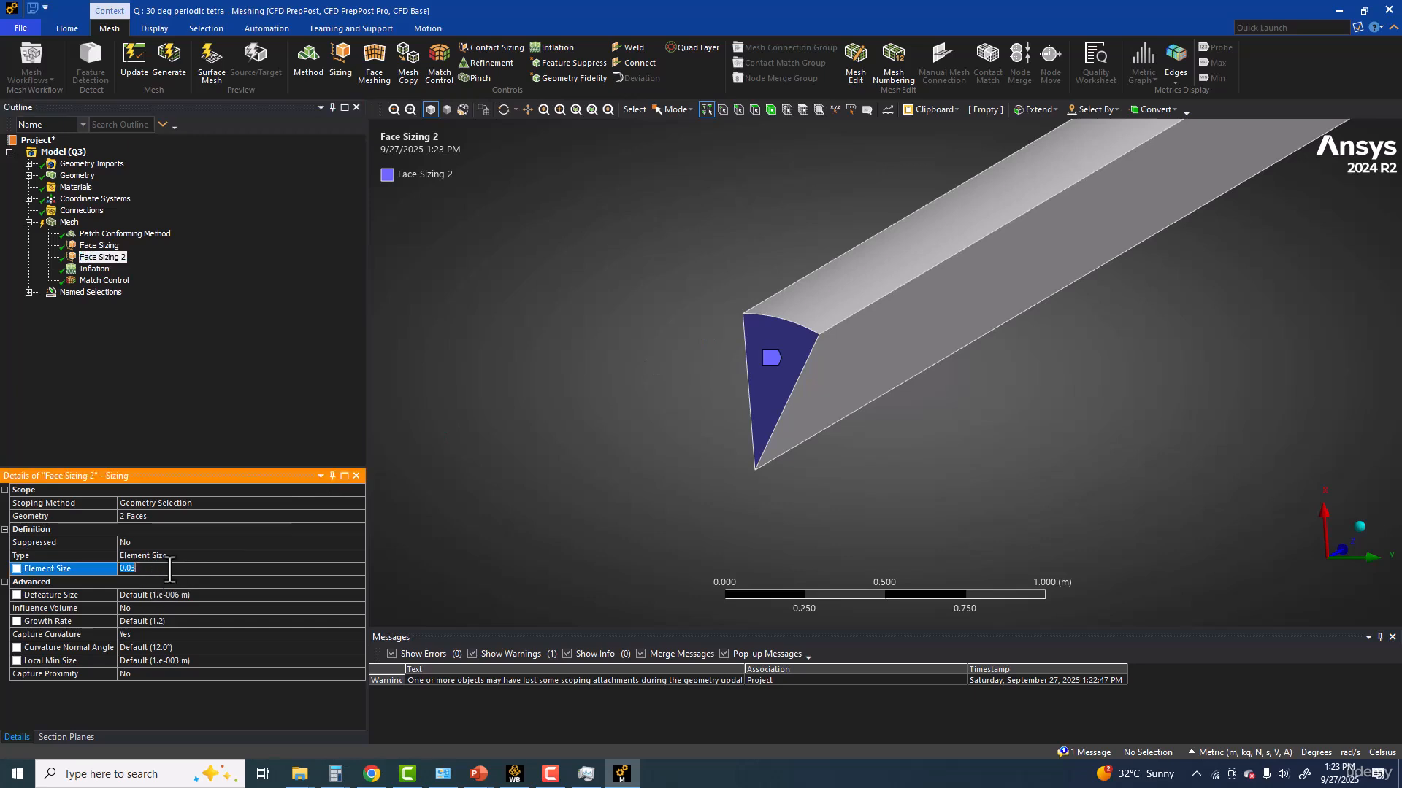
Step: Examine the Inflation control's settings and its boundary on the curved pipe wall
click(103, 269)
scroll(584, 343, up, 3)
ctrl+middle_drag(598, 386, 448, 480)
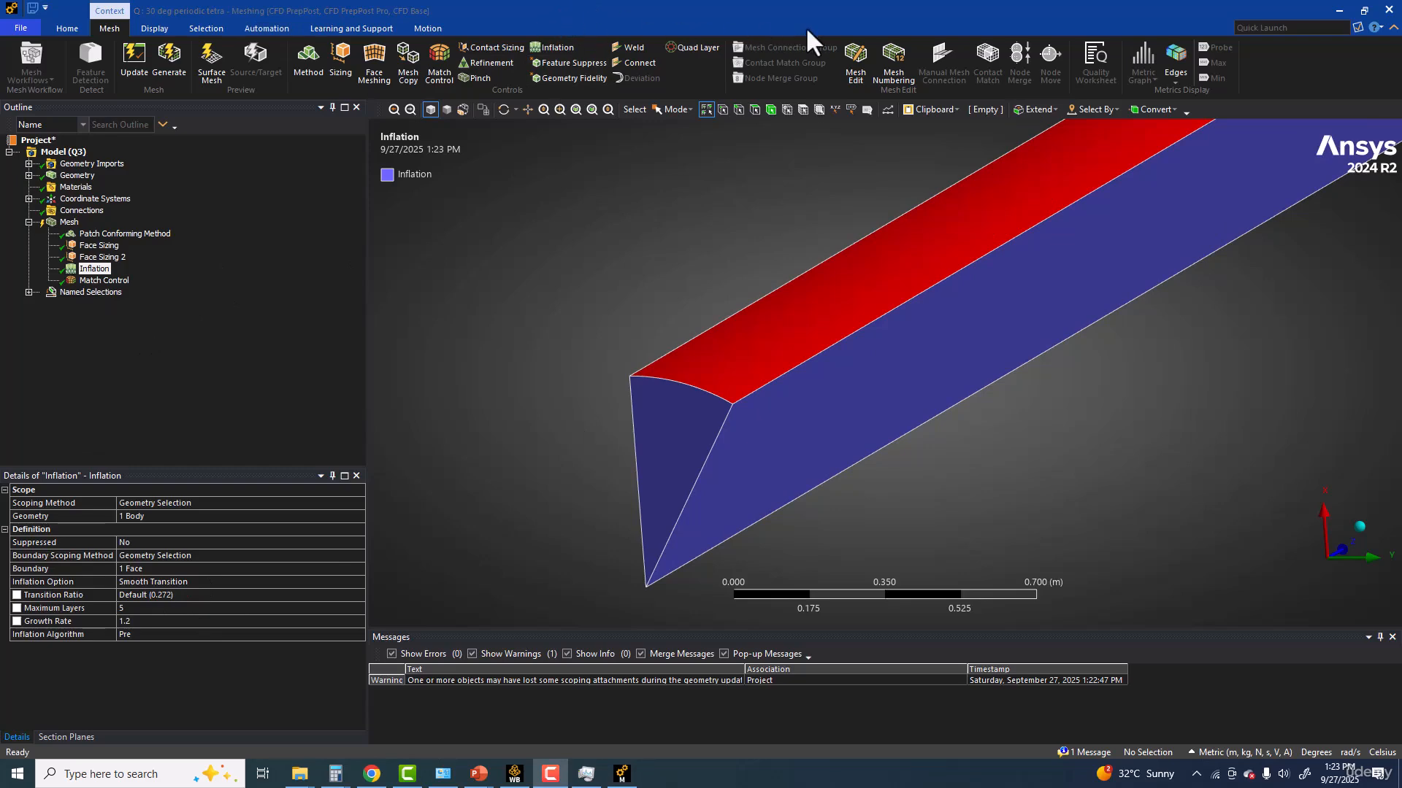
Step: Add a second match control to the mesh and delete it
click(438, 65)
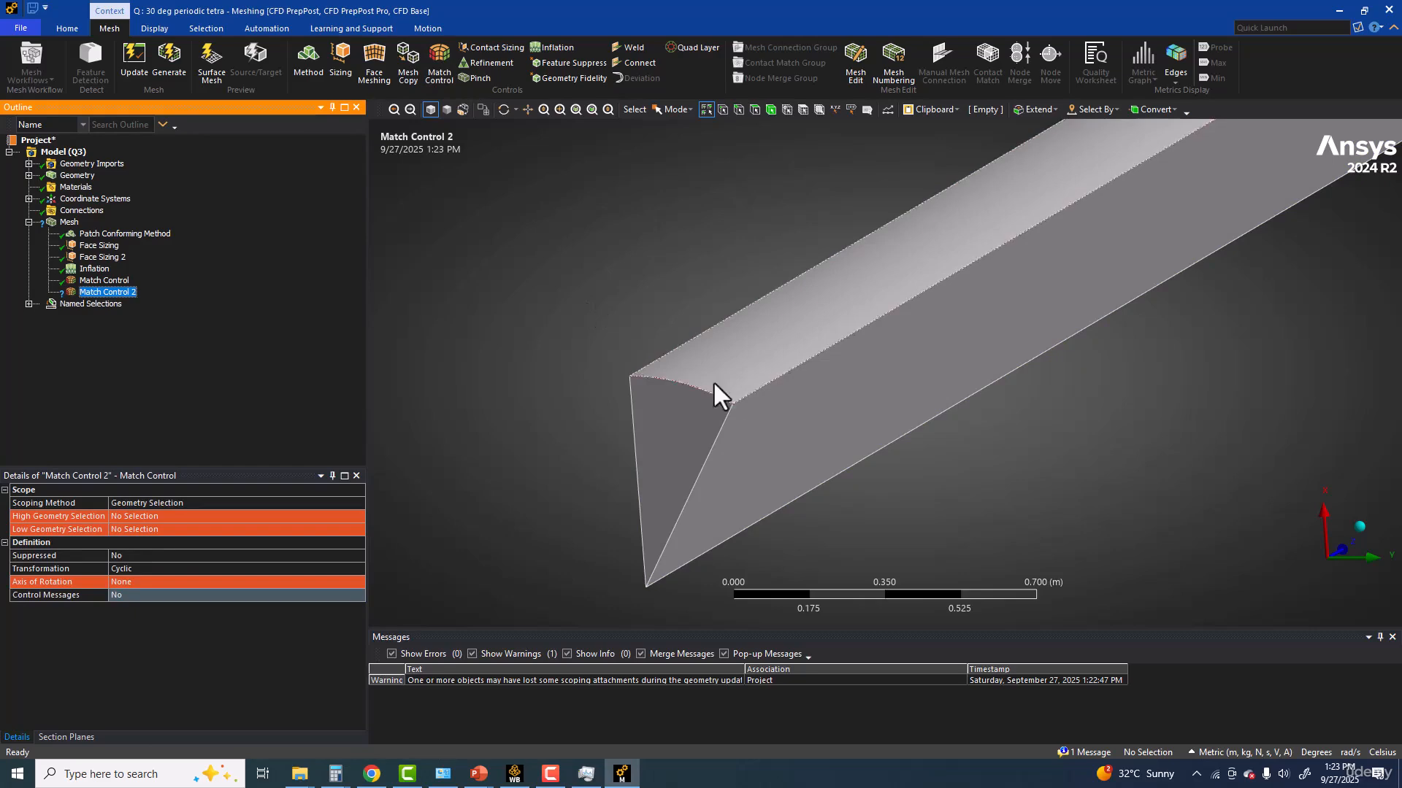
right_click(111, 290)
click(145, 460)
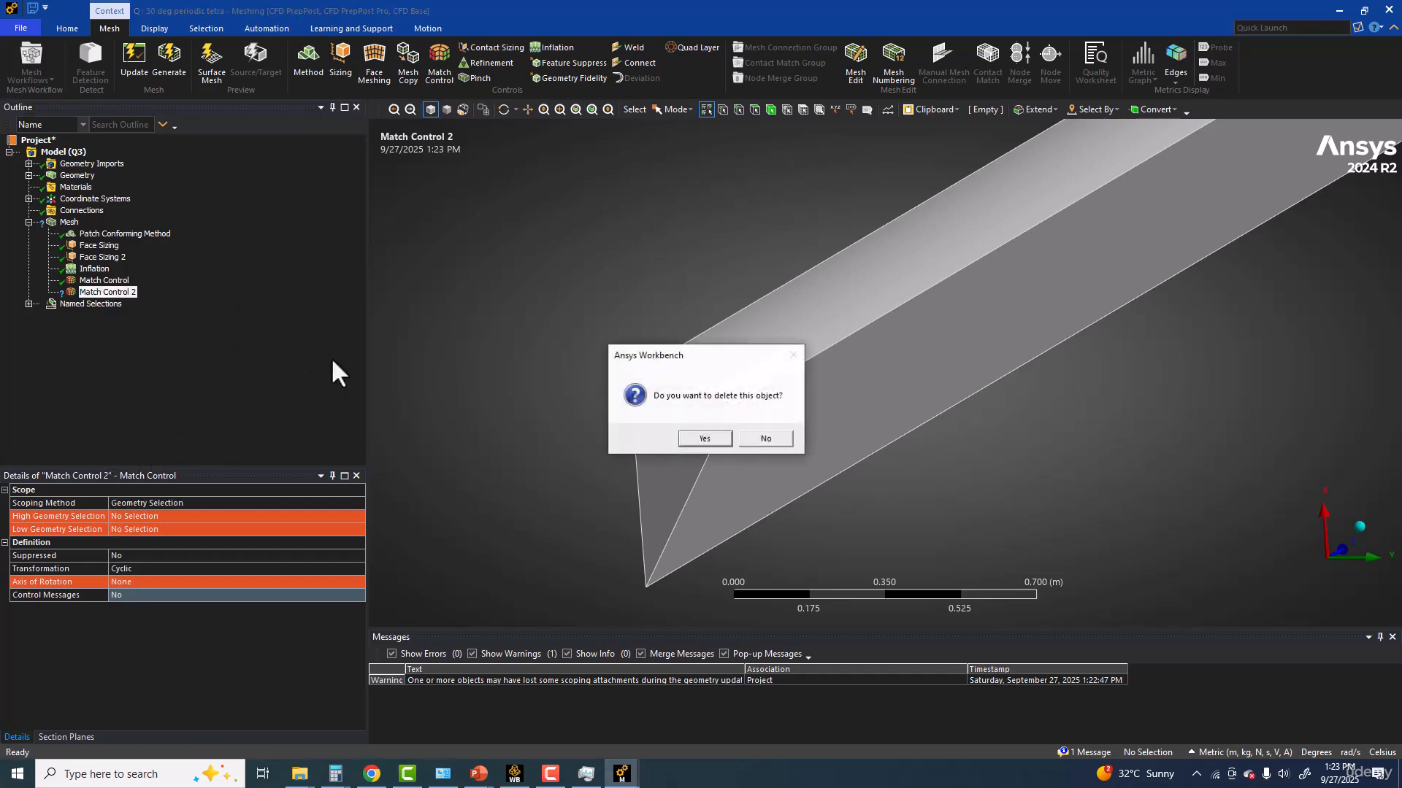
click(699, 438)
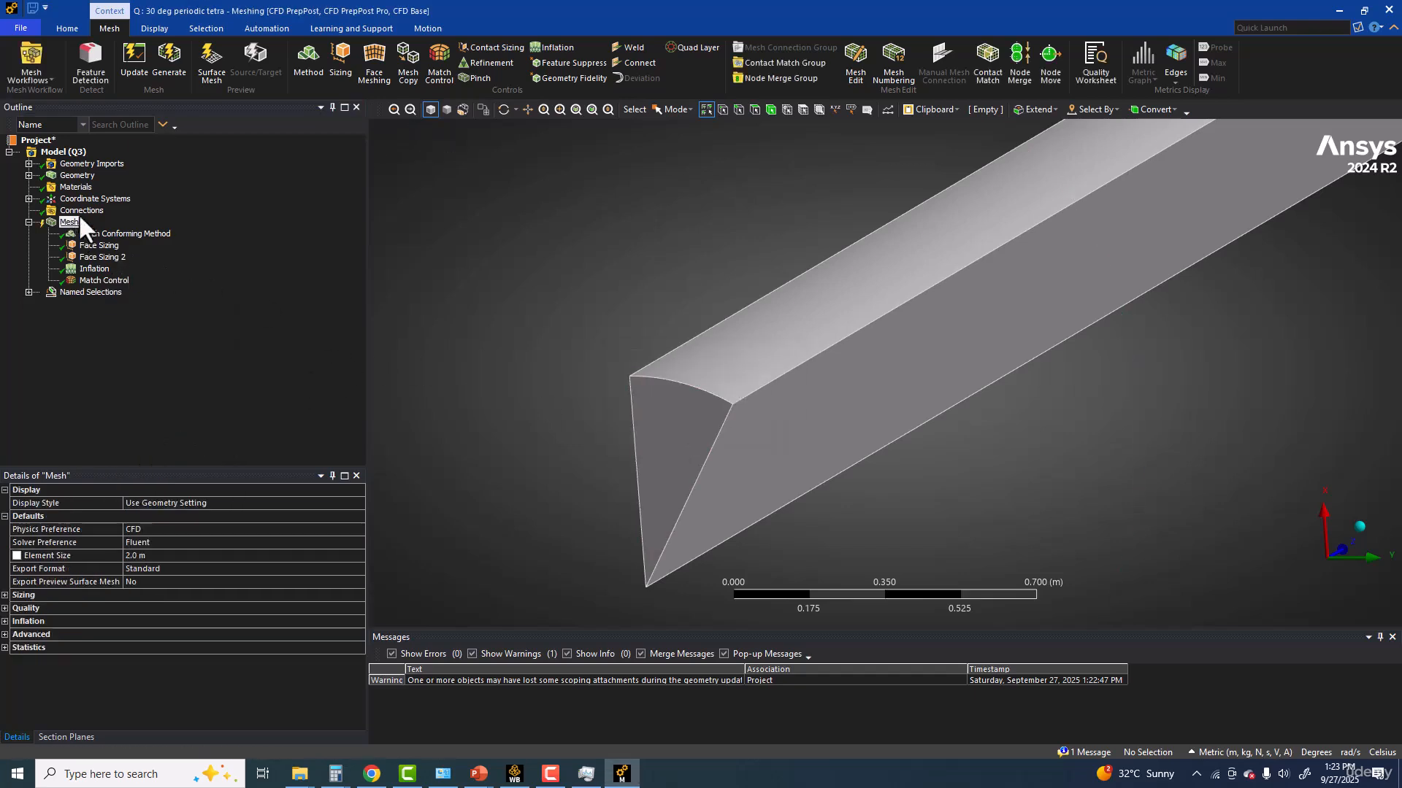
Step: Generate the mesh of the periodic sector and show its node and element statistics
click(169, 64)
click(82, 245)
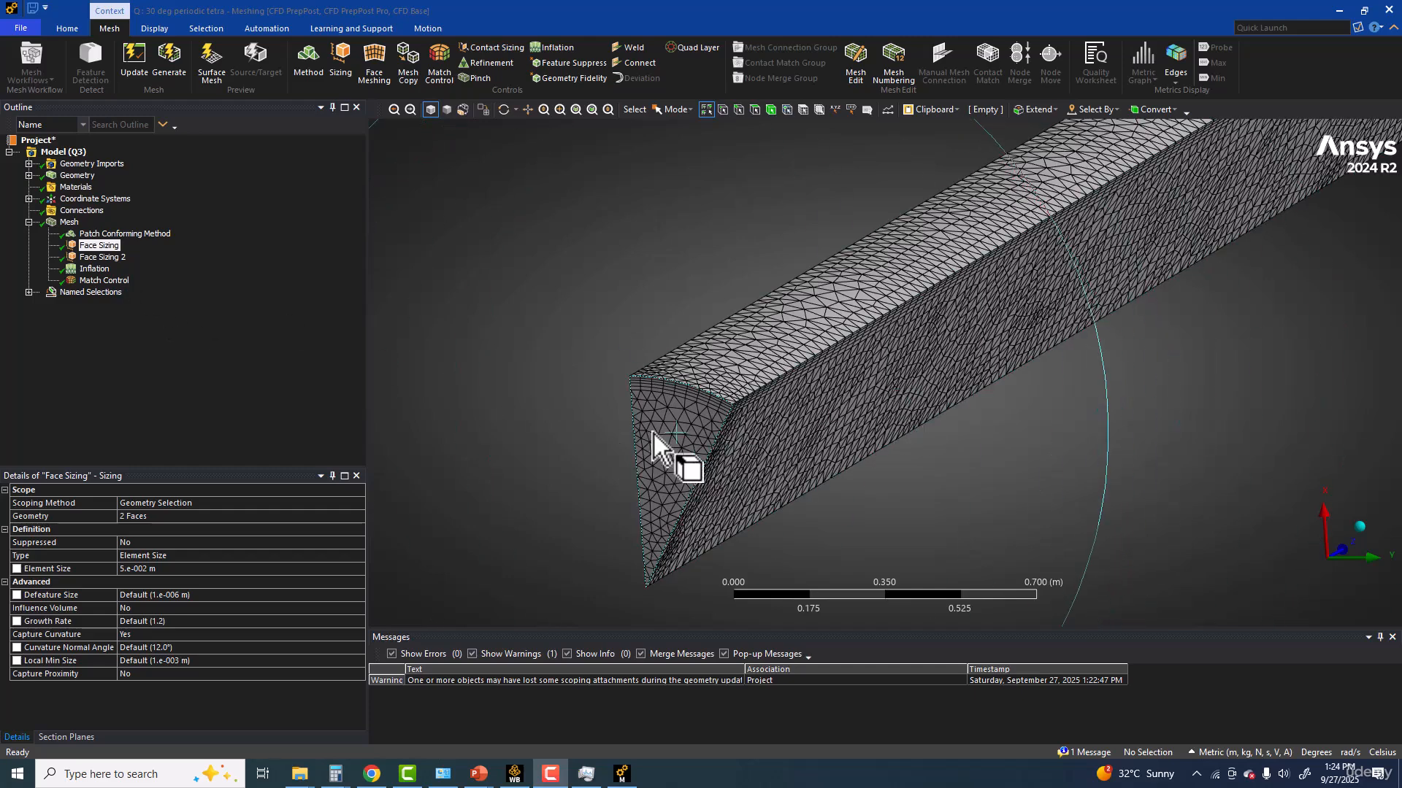
click(69, 222)
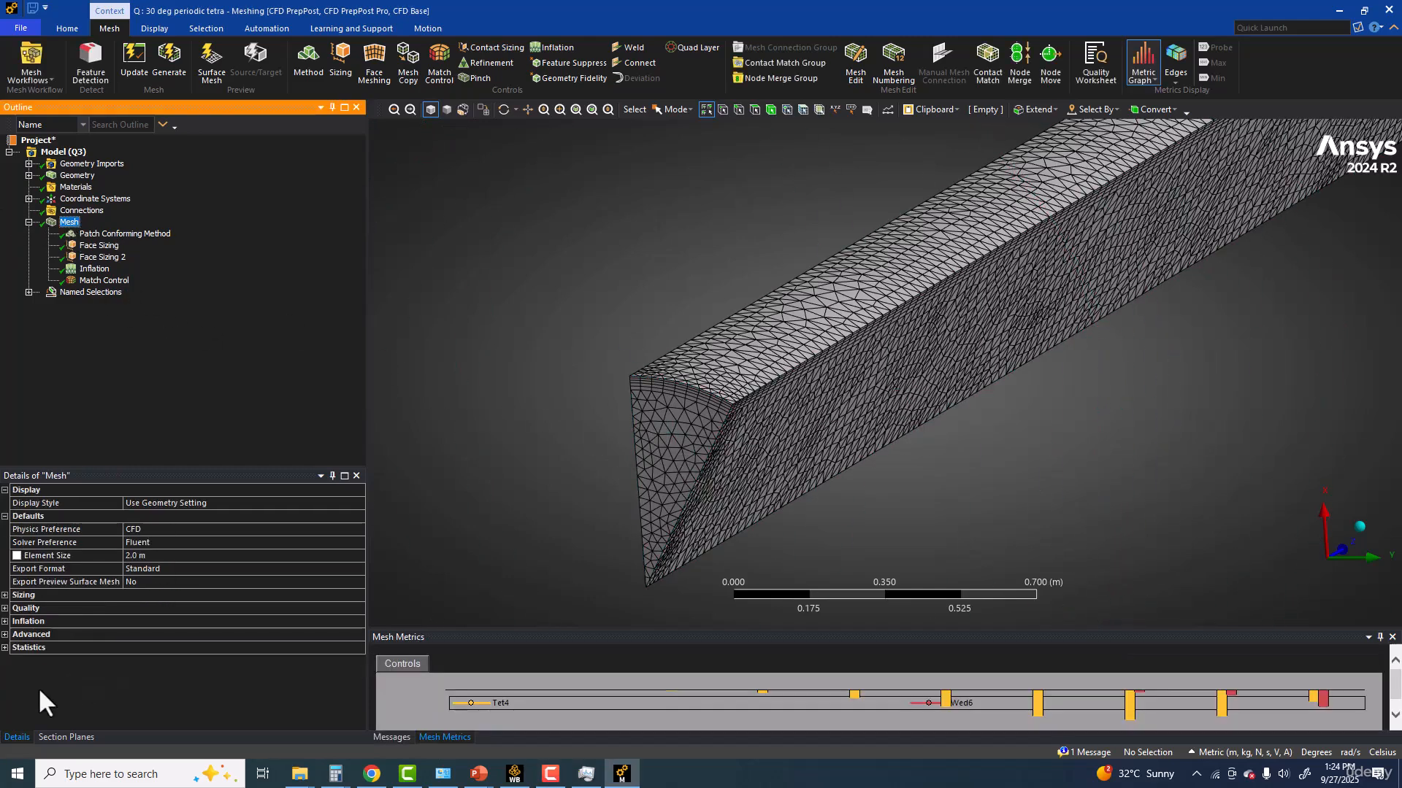
click(5, 648)
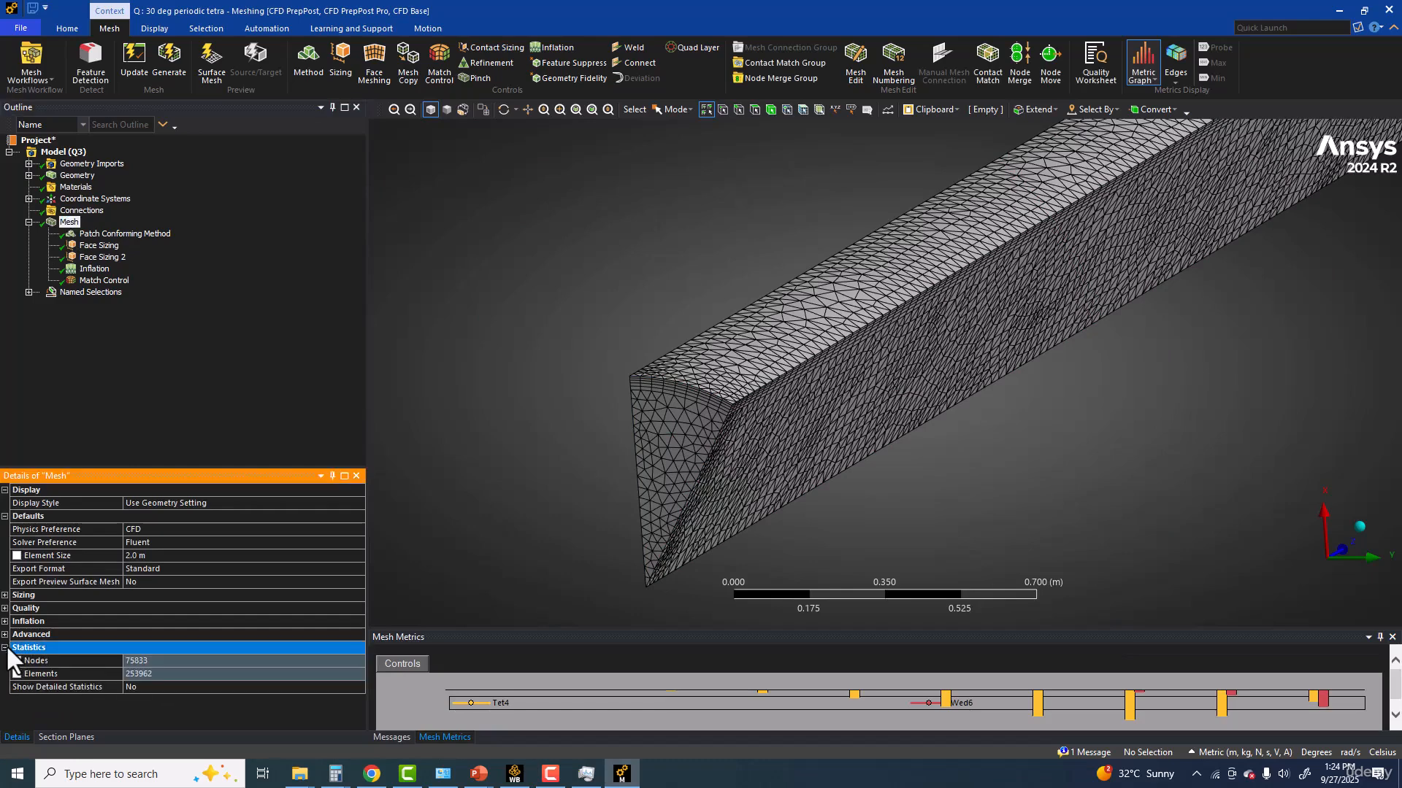
Step: Examine the sector mesh's element count and the settings of Match Control and the face sizings
double_click(136, 674)
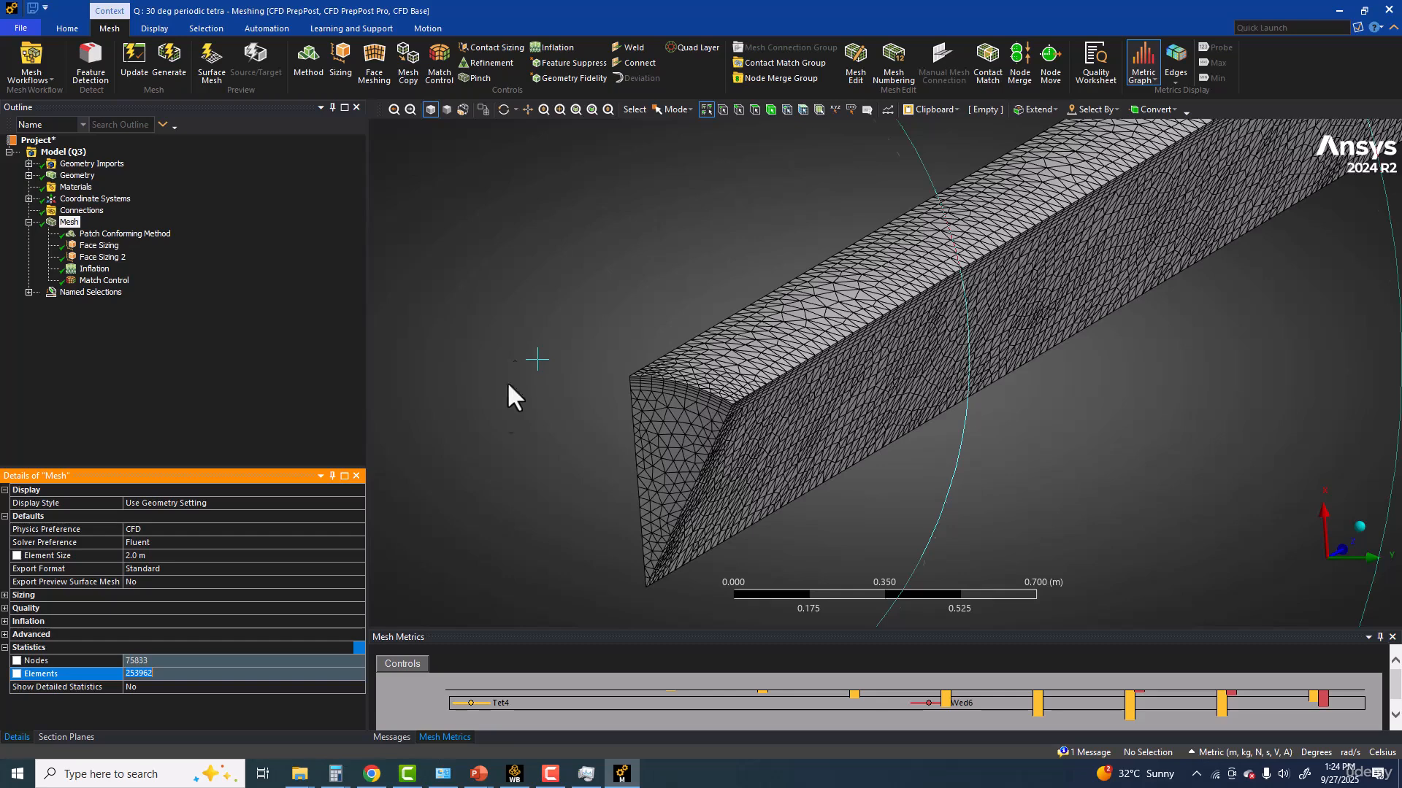
click(489, 259)
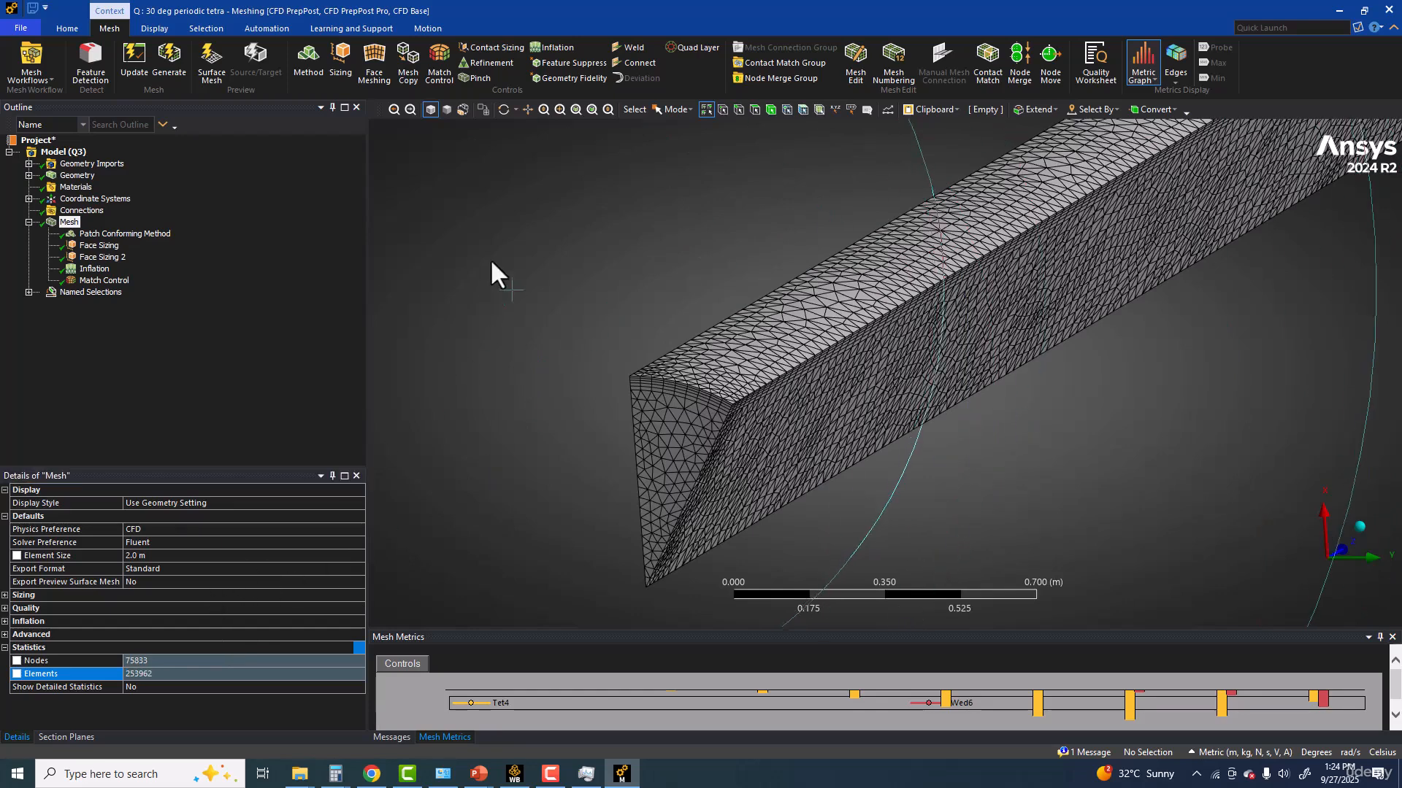
click(100, 280)
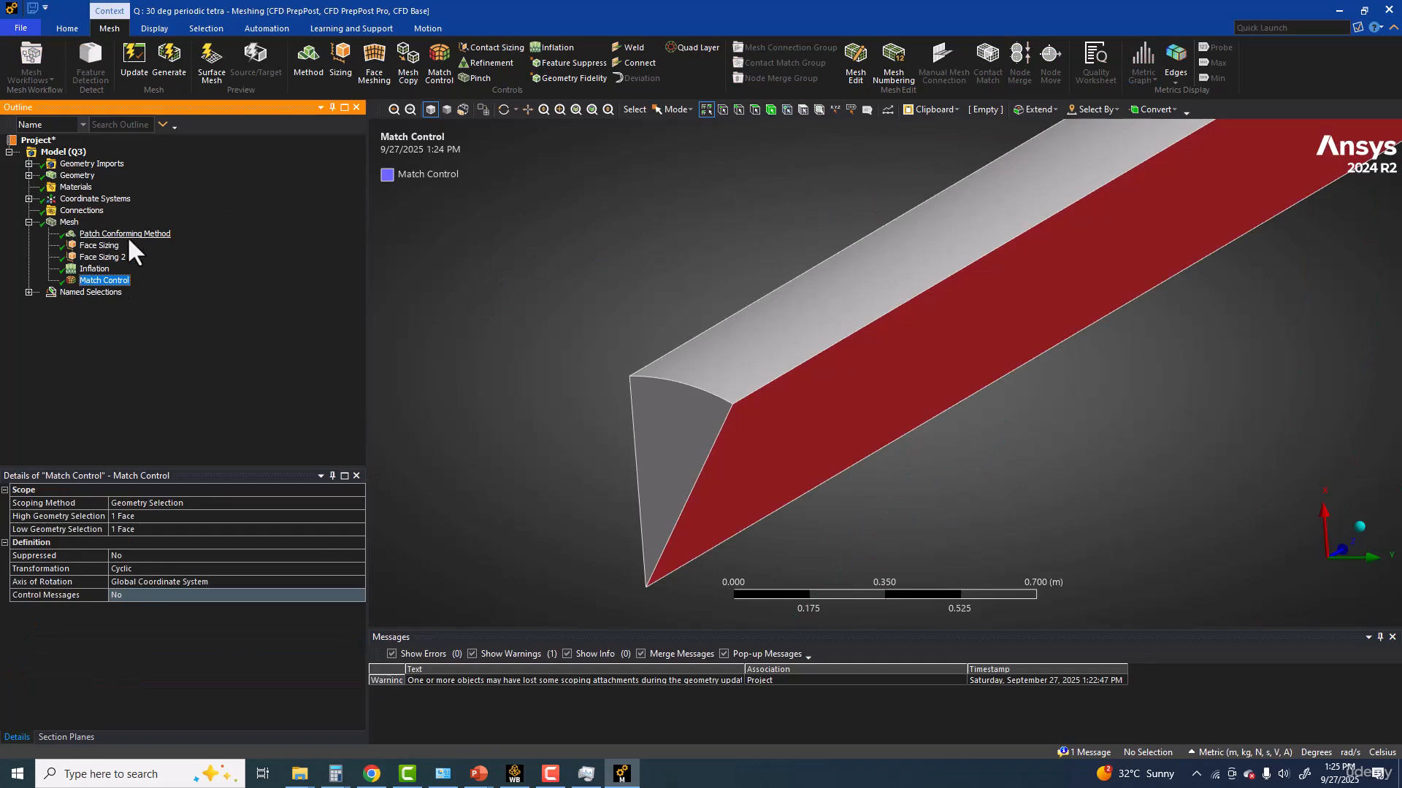
click(95, 245)
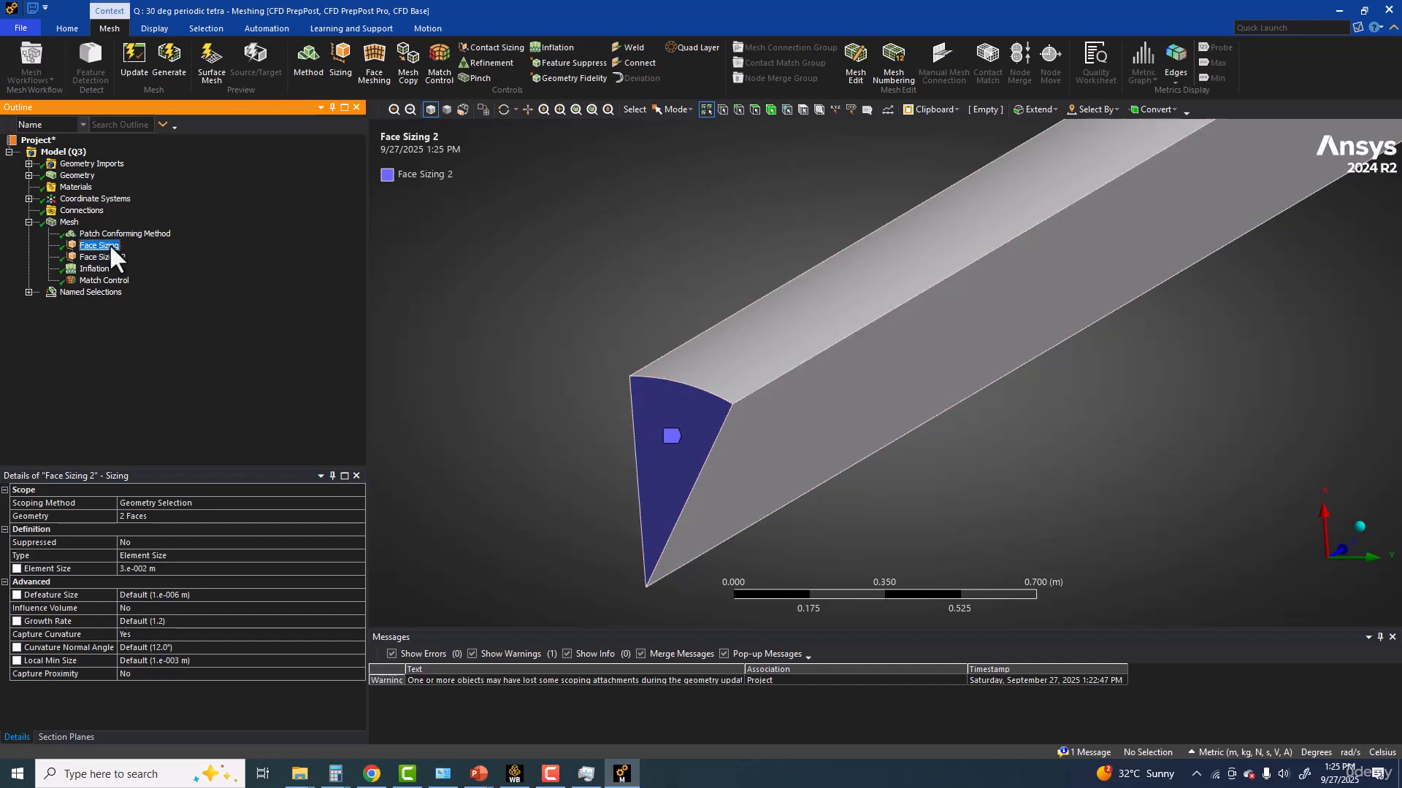
Step: Update the sector mesh and, in Workbench, reset the Setup of the 30 deg periodic tetra system
click(70, 222)
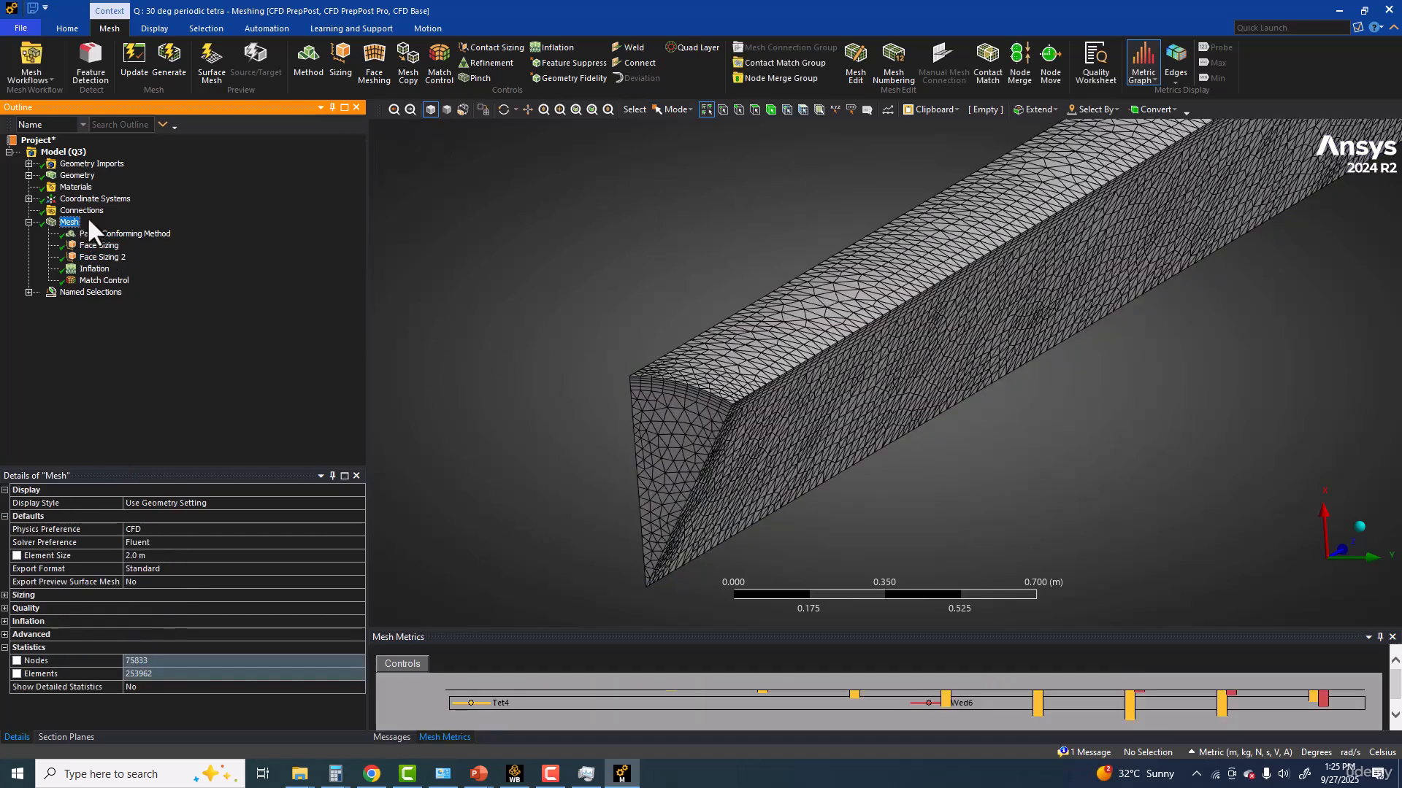
click(135, 57)
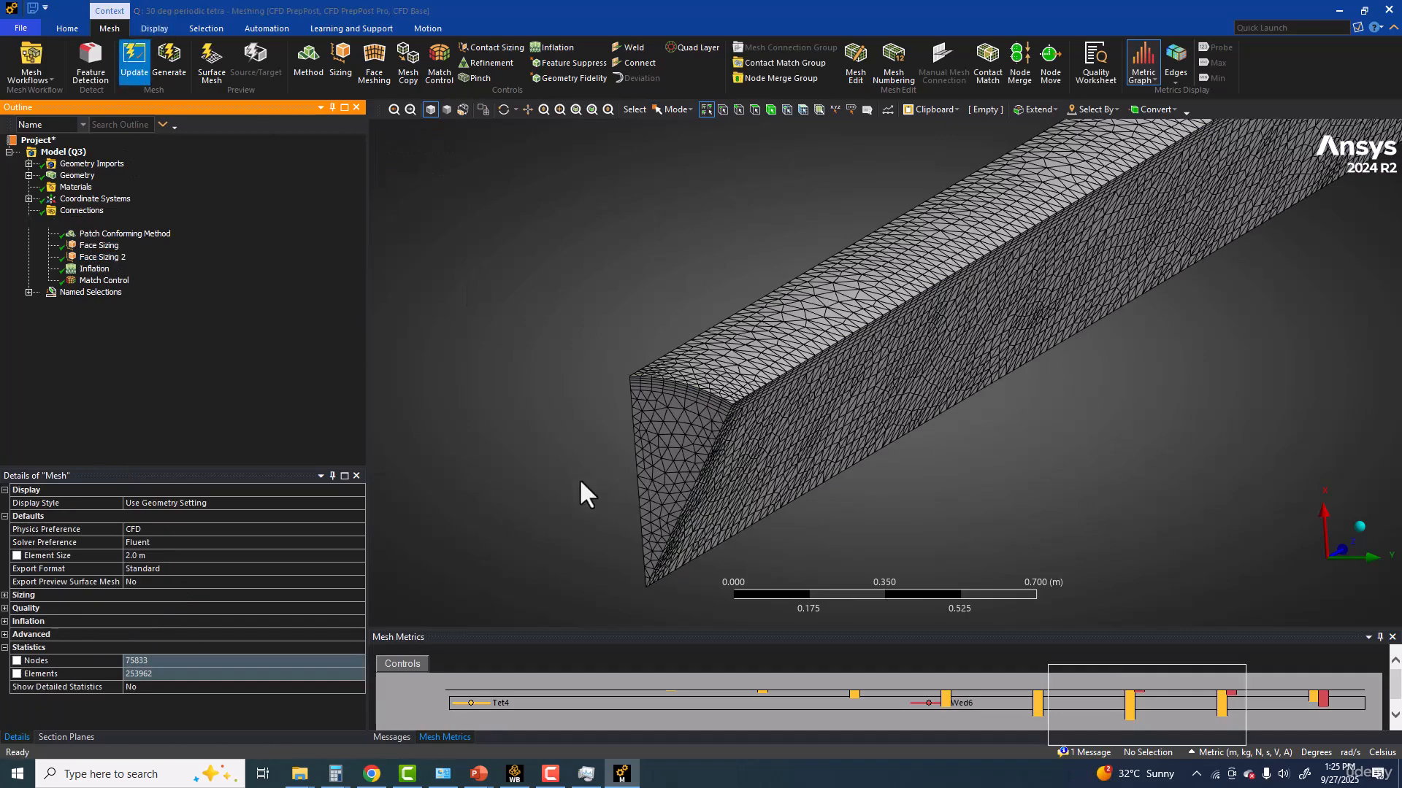
click(514, 773)
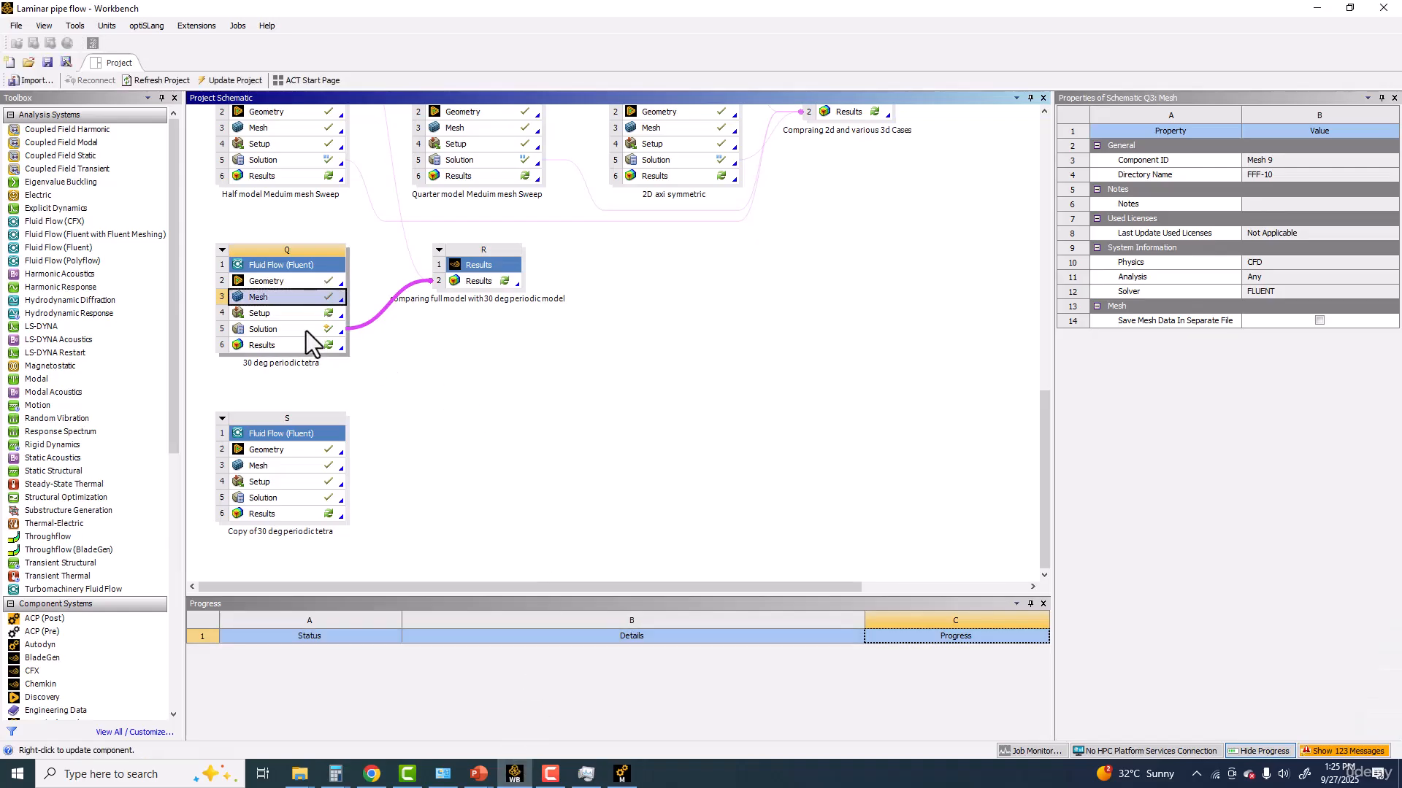
click(275, 312)
right_click(275, 313)
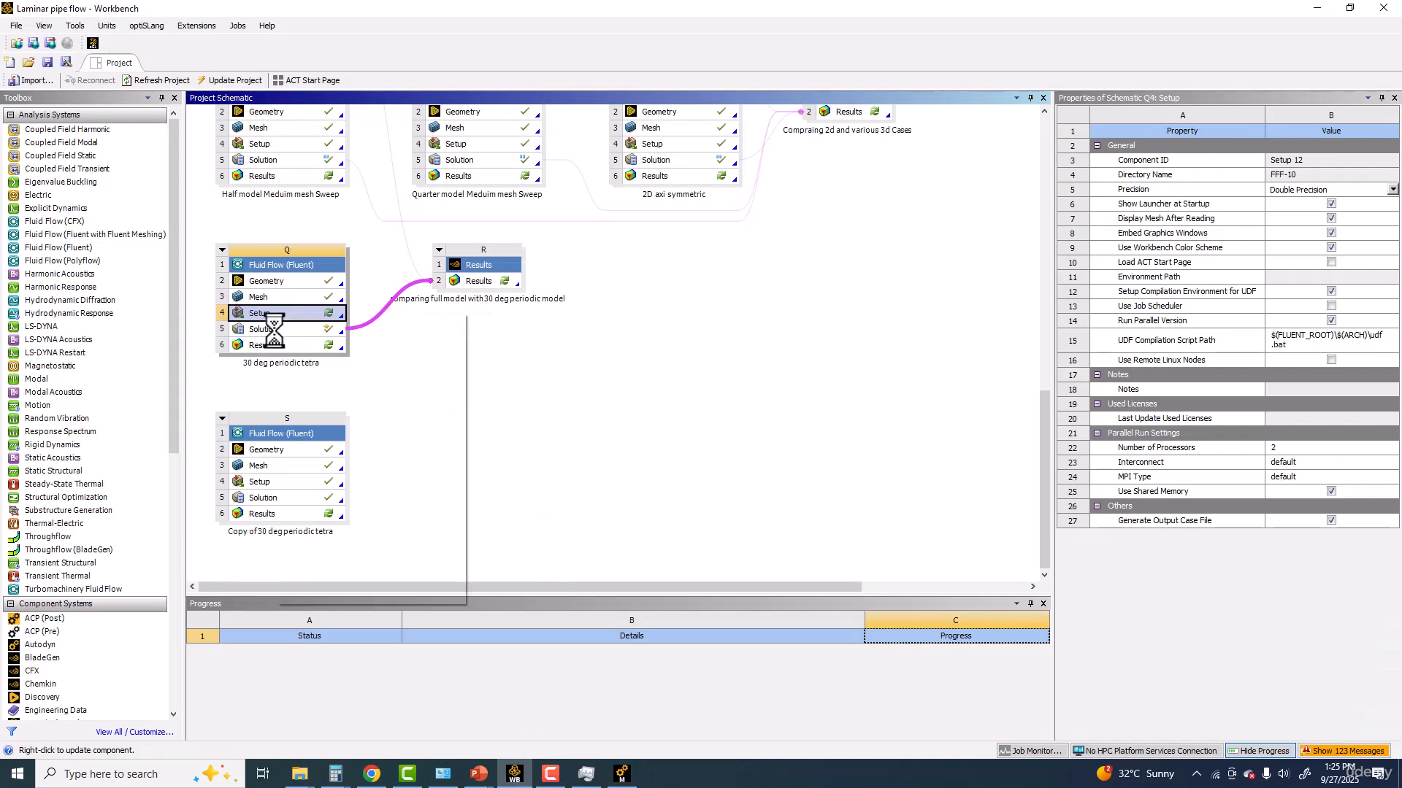
click(326, 527)
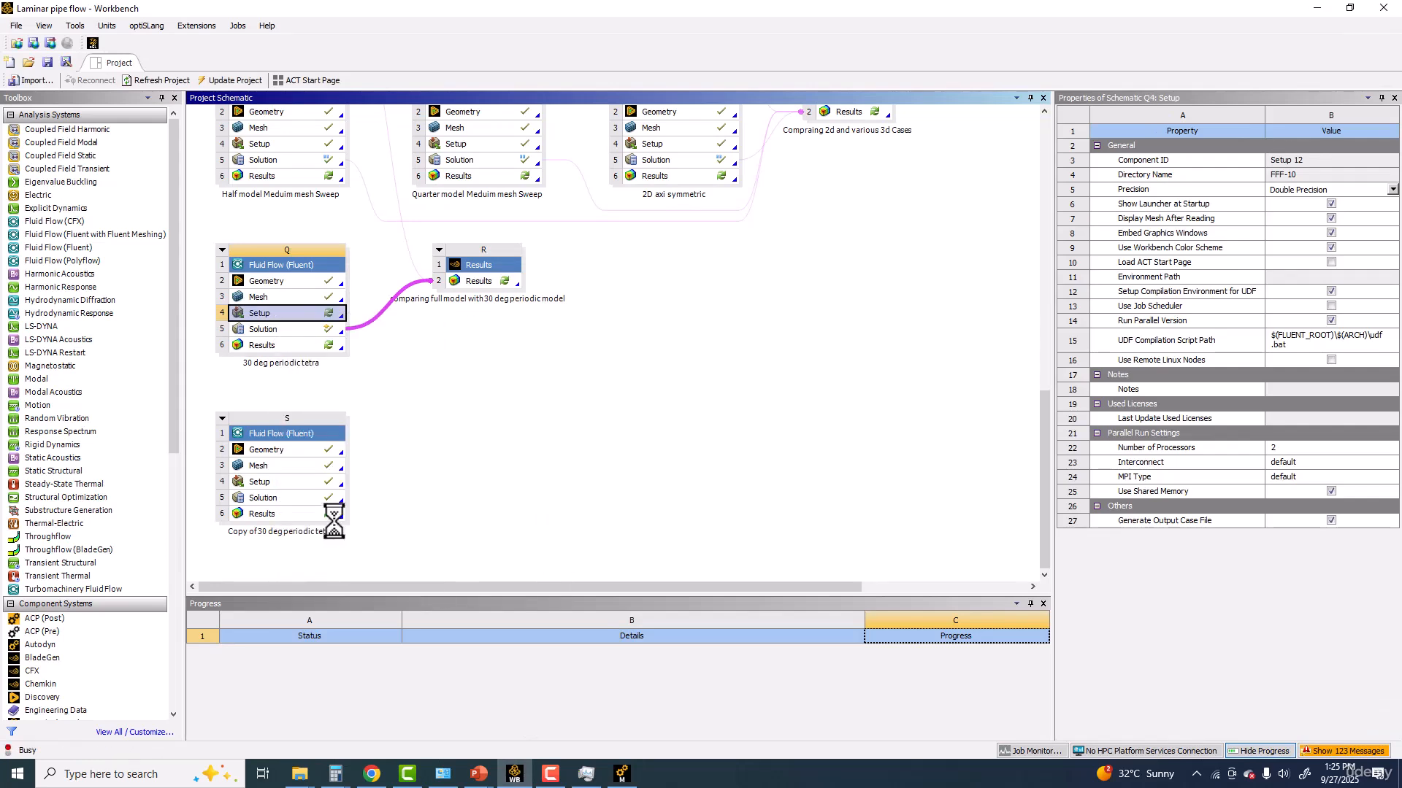
click(733, 414)
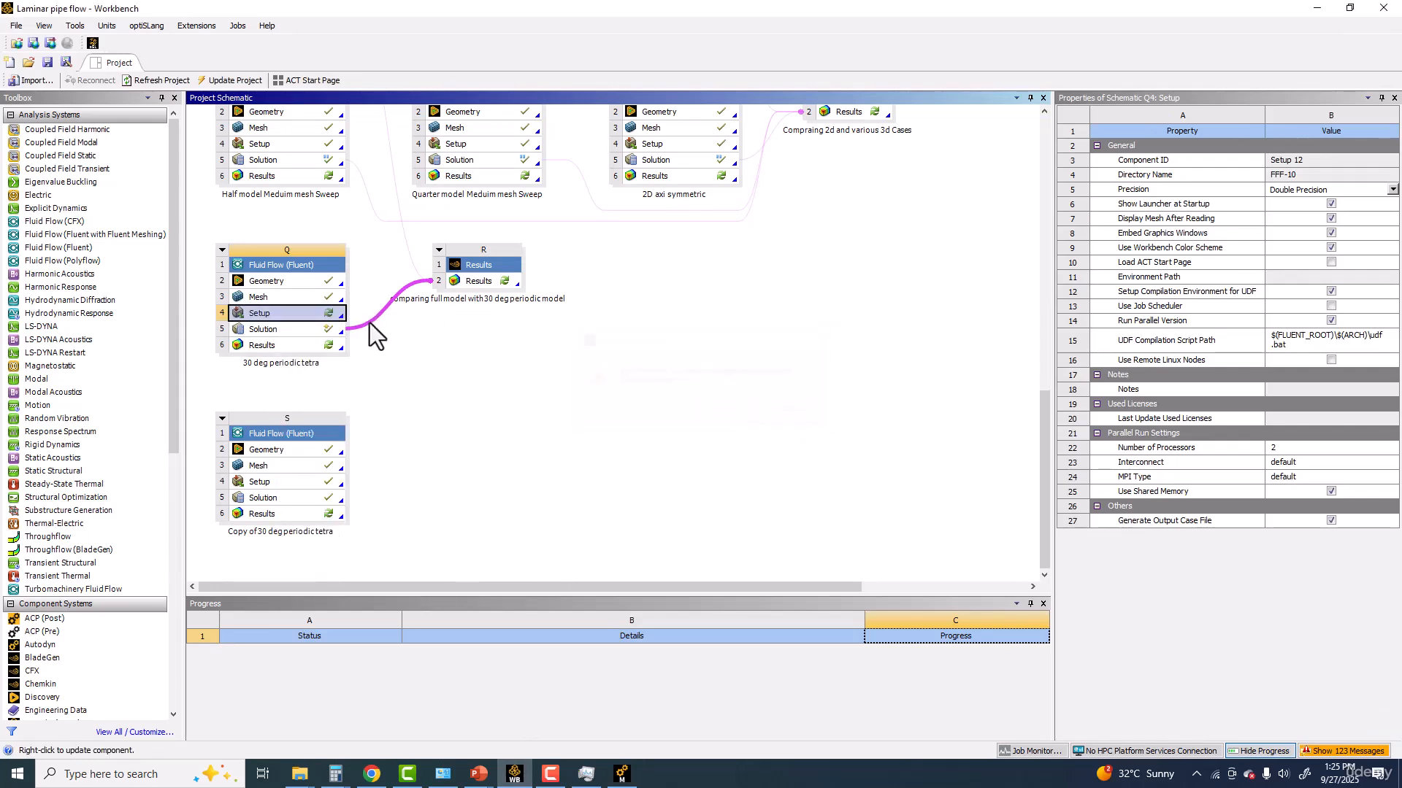
Step: Launch Fluent from the Setup of the 30 deg periodic tetra system
double_click(296, 312)
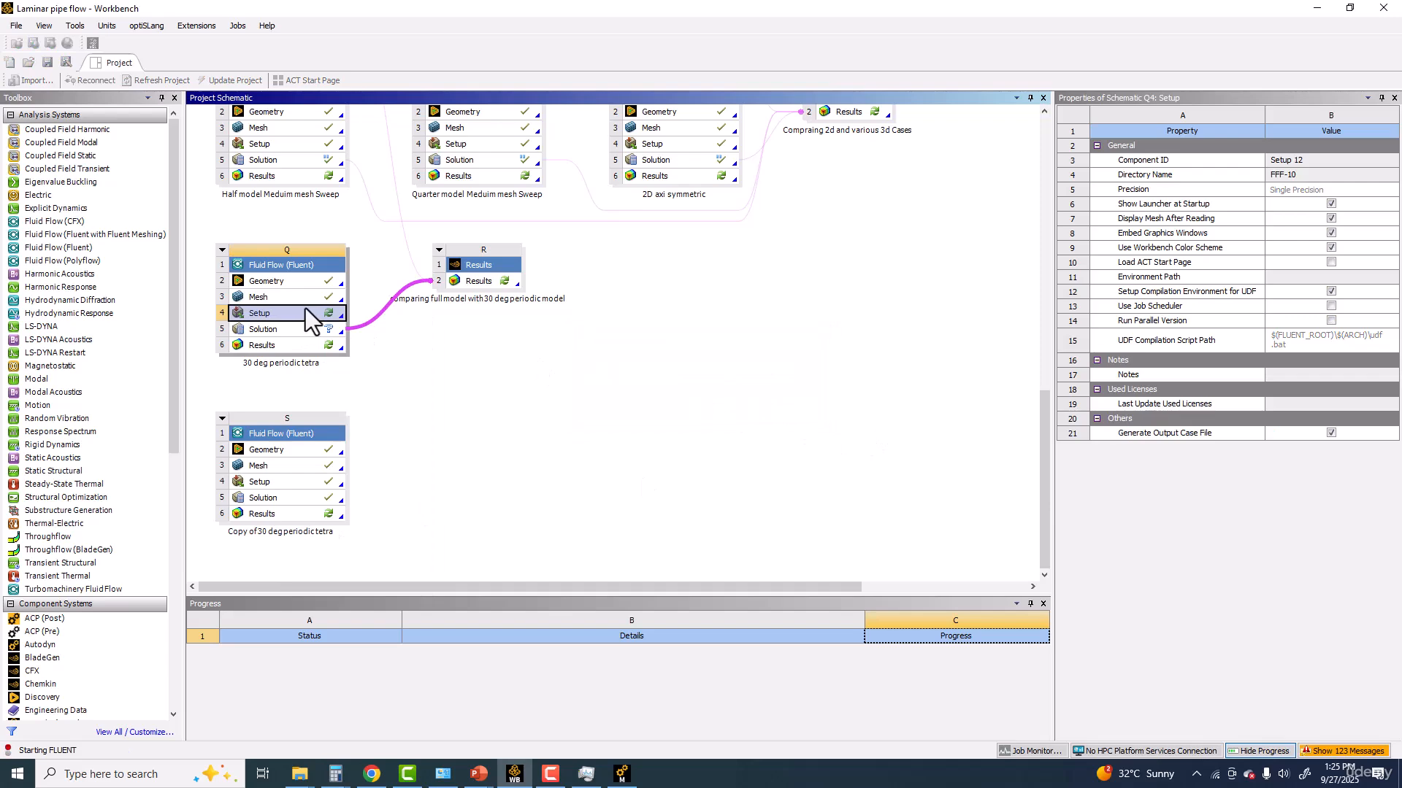
click(757, 336)
click(649, 553)
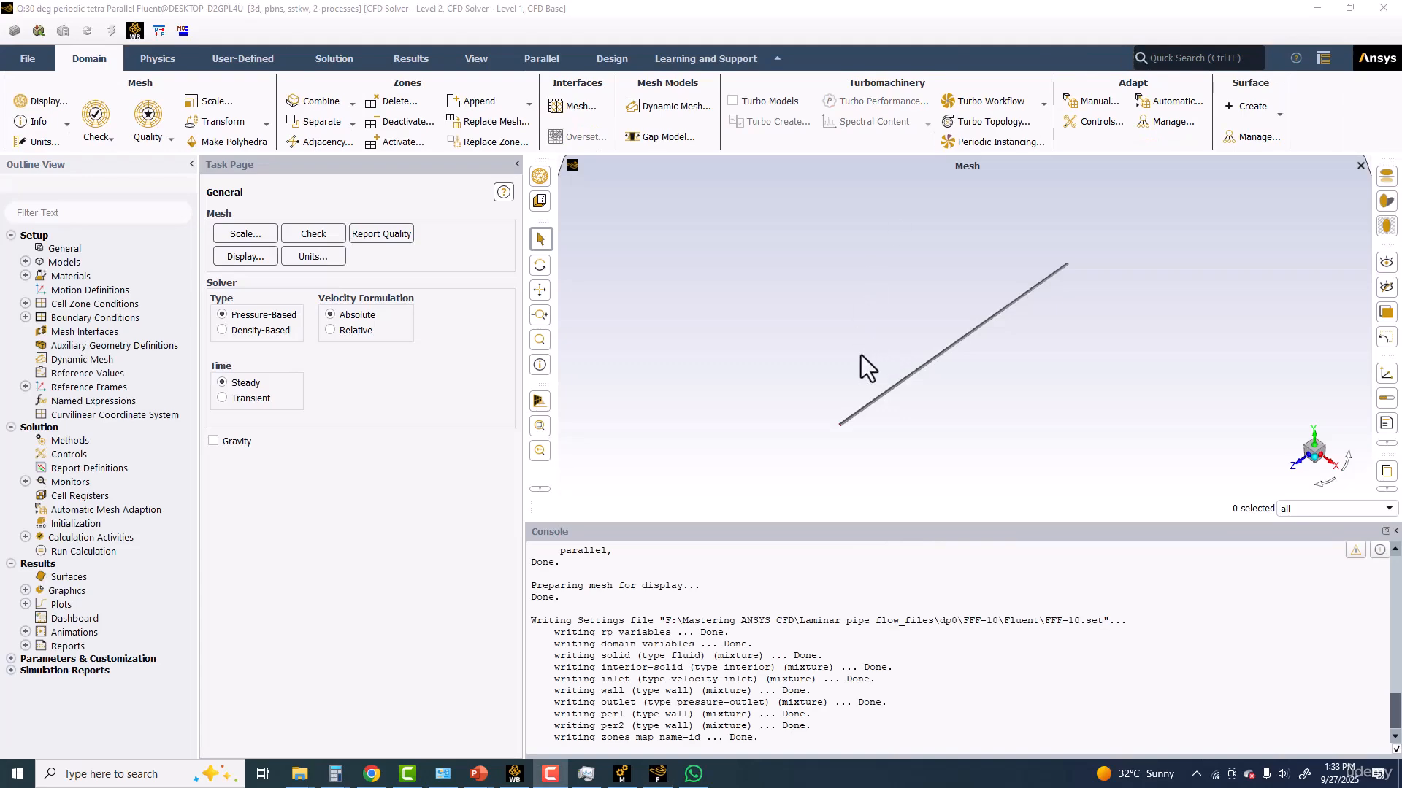
Step: Display the mesh with edges and faces on the inlet, outlet, per1, per2 and wall surfaces
click(230, 250)
click(245, 433)
click(346, 641)
Step: Examine the displayed sector mesh from several angles, including the end face, its inflation layers and the periodic sides
scroll(943, 356, up, 1)
drag(785, 522, 788, 619)
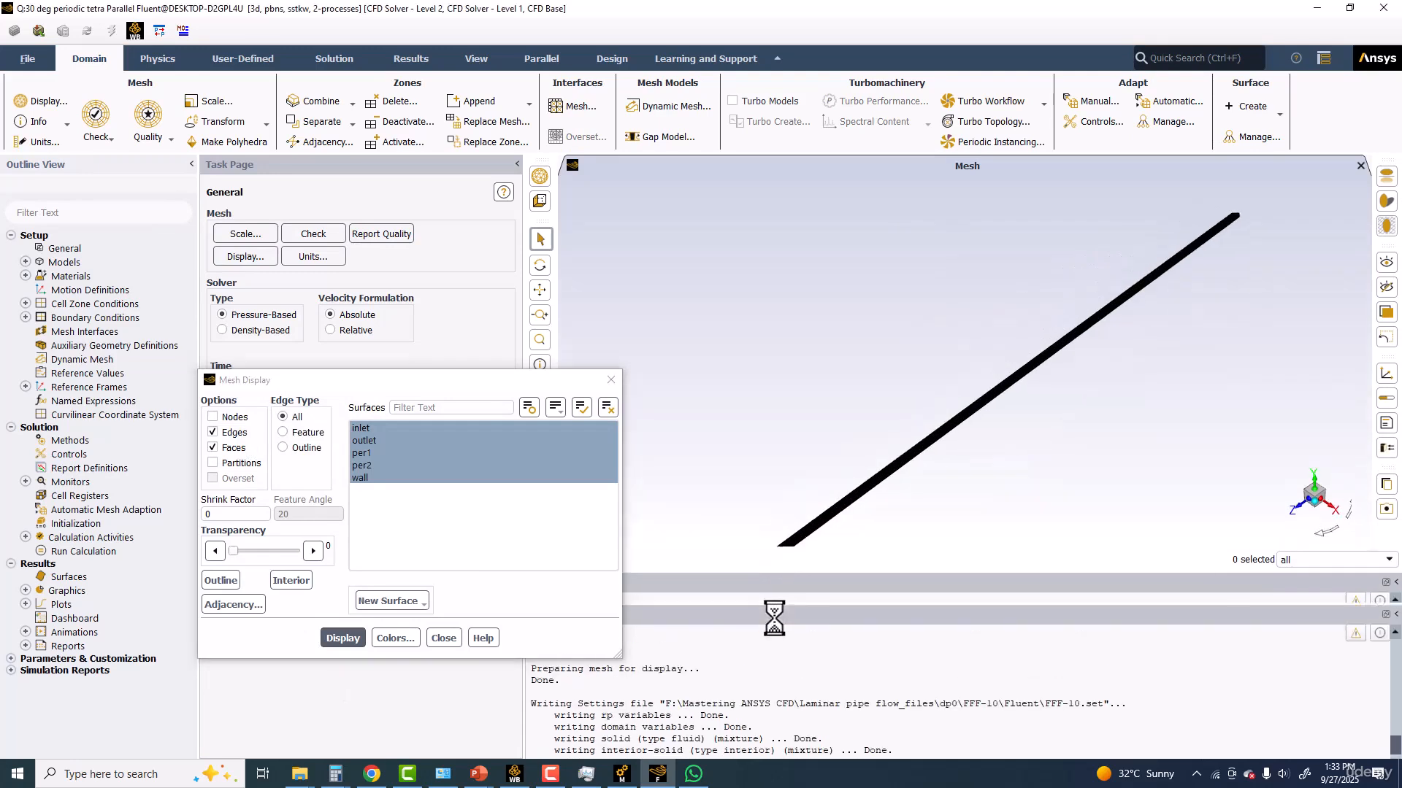
drag(830, 410, 979, 343)
scroll(774, 270, up, 10)
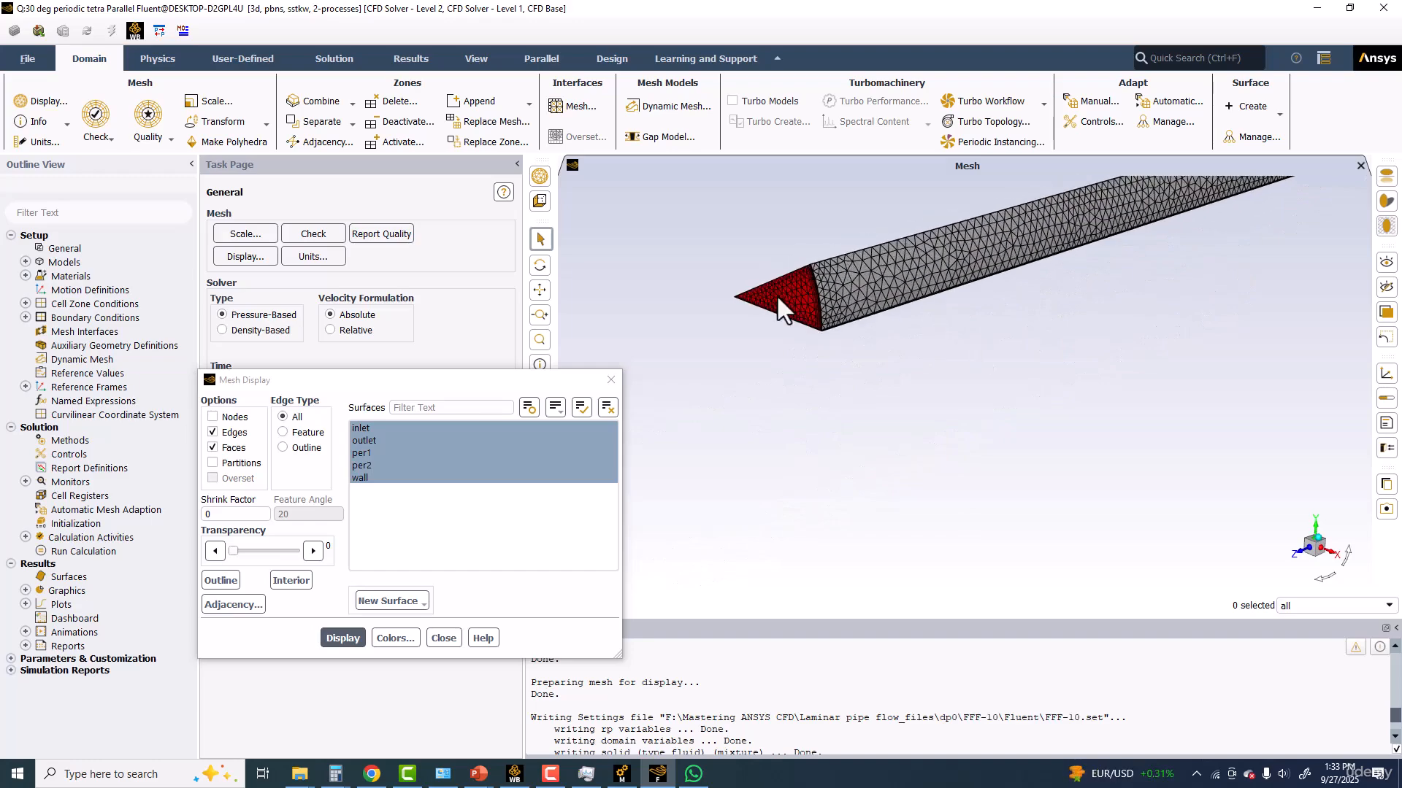
drag(813, 285, 866, 349)
scroll(974, 340, up, 1)
scroll(975, 340, down, 4)
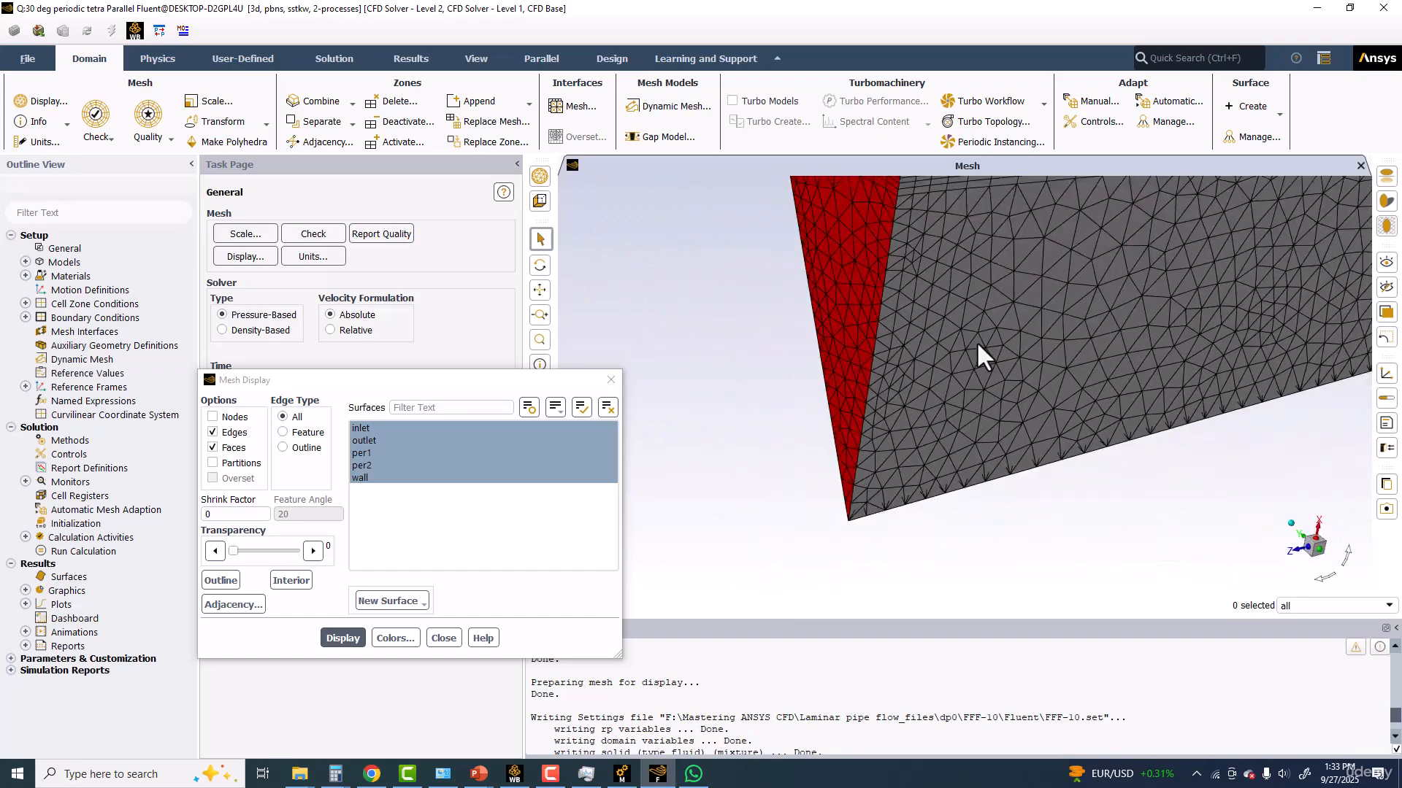
scroll(952, 328, up, 1)
scroll(1000, 334, down, 3)
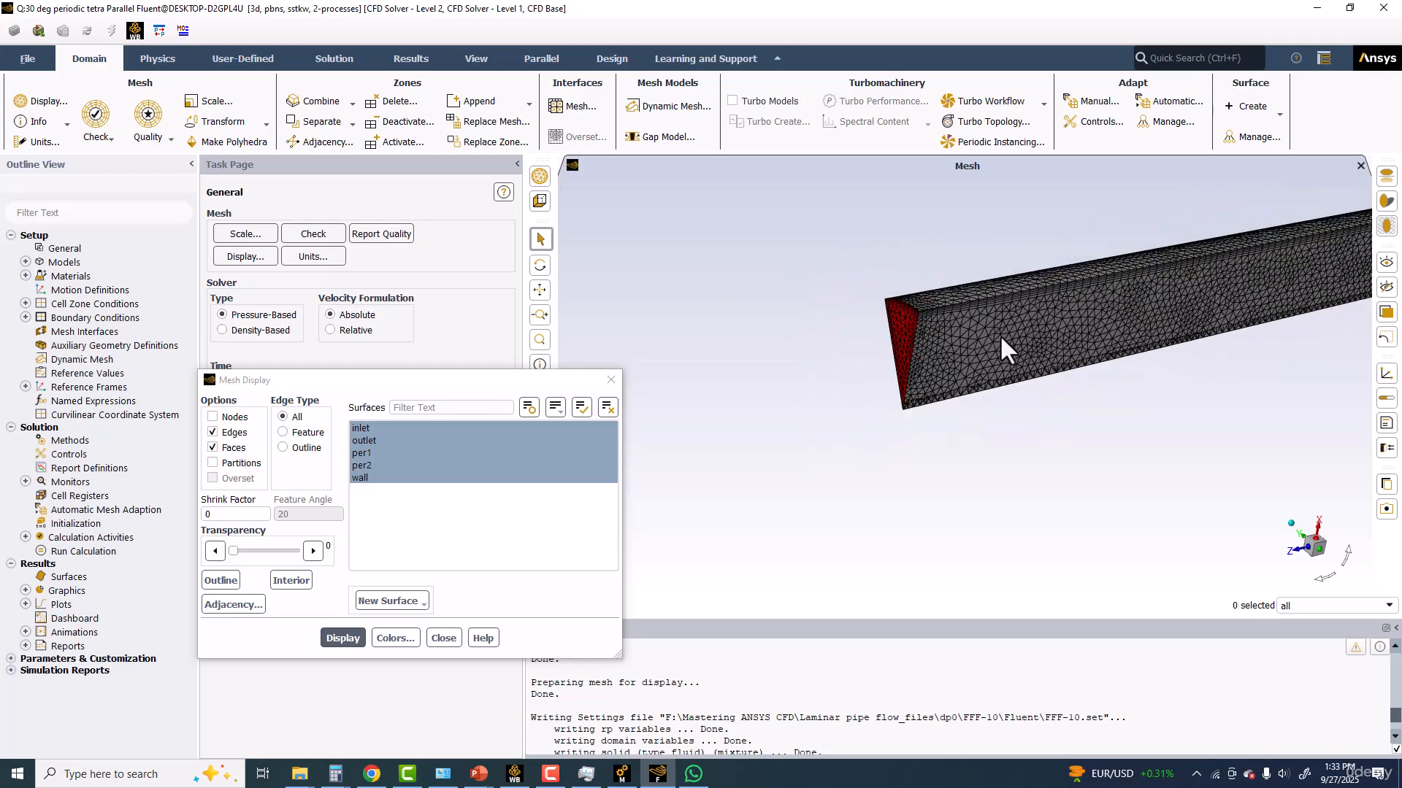
scroll(1001, 334, up, 5)
drag(798, 309, 968, 360)
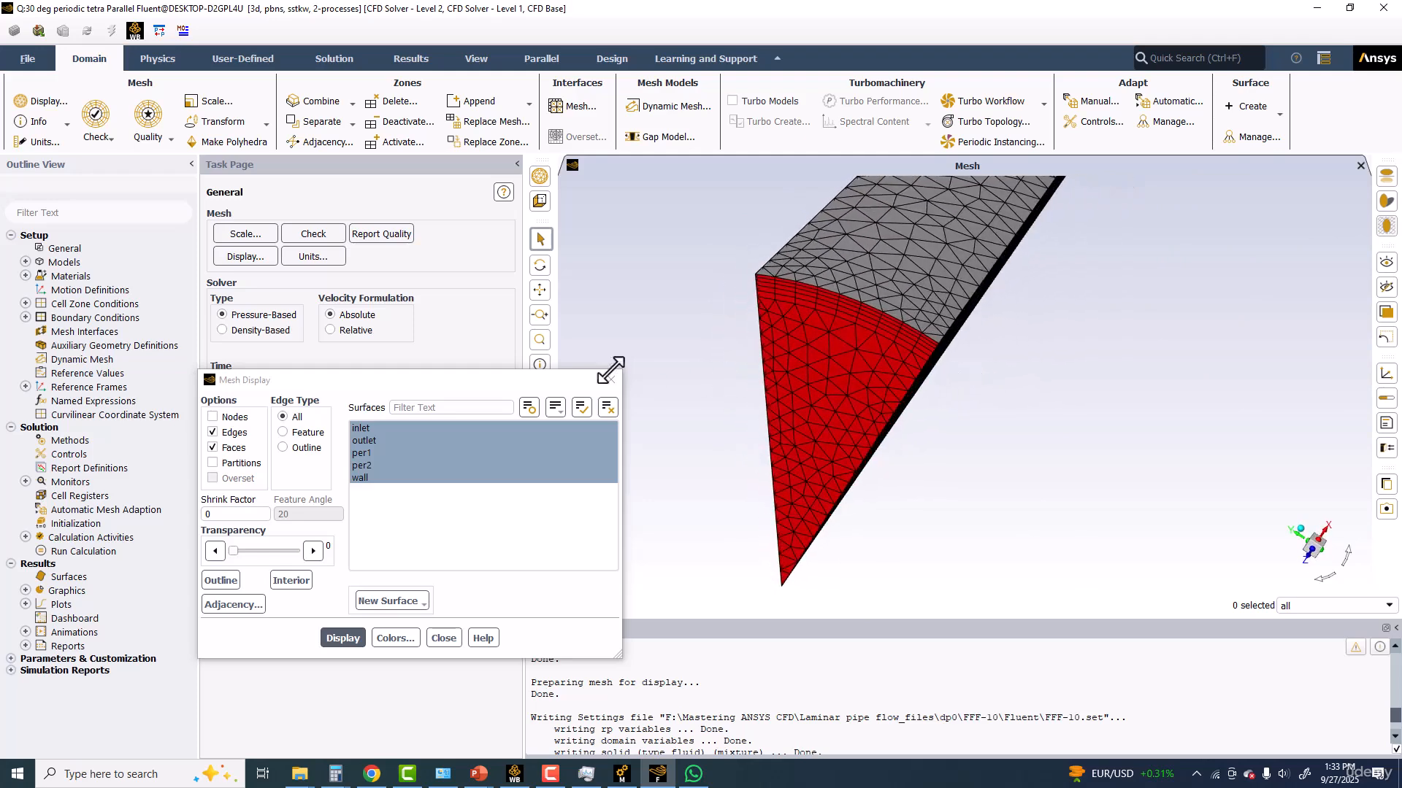
Step: Report the mesh quality in the console and close the mesh display settings
click(380, 239)
drag(439, 380, 401, 171)
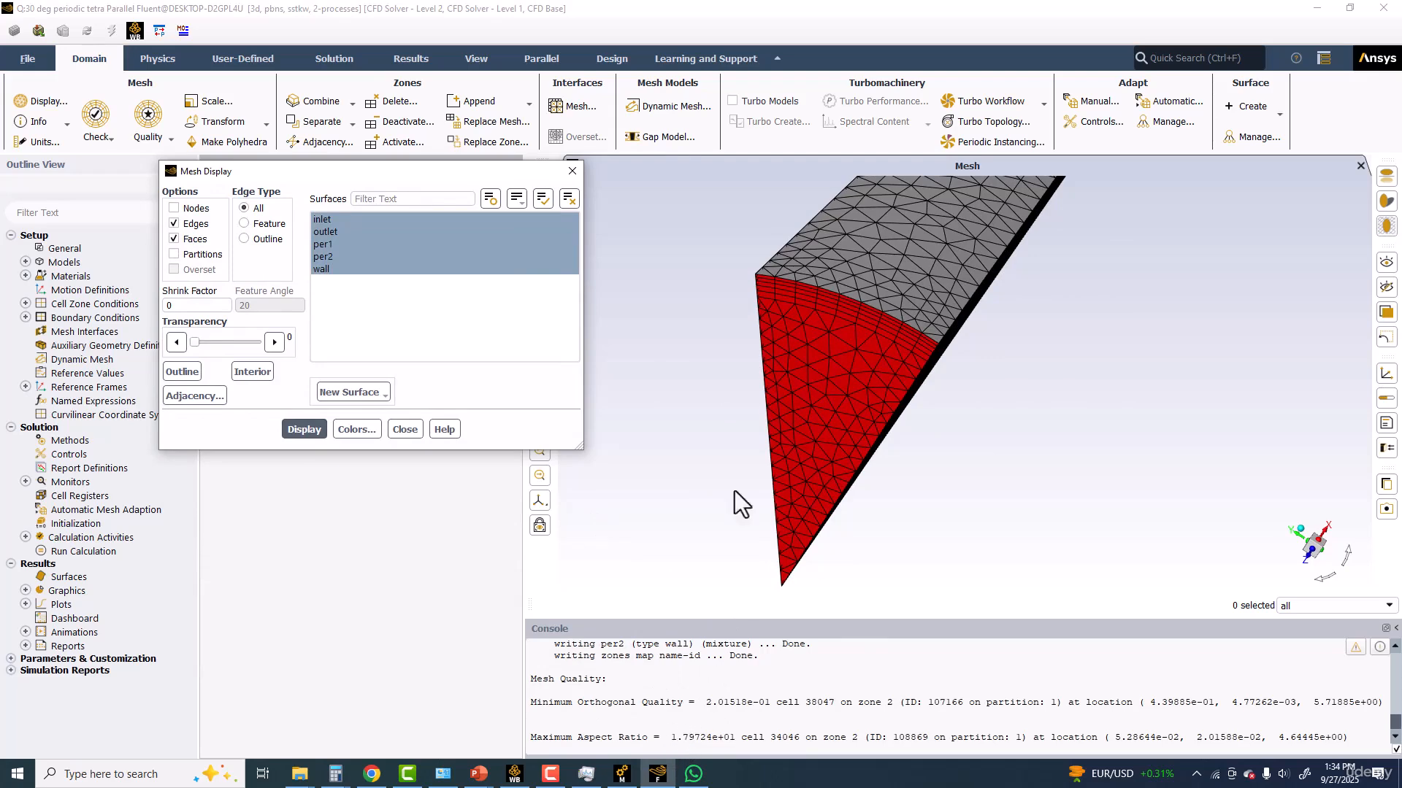
click(572, 172)
mouse_move(875, 388)
mouse_down()
mouse_move(904, 354)
mouse_move(876, 353)
mouse_move(867, 392)
mouse_up()
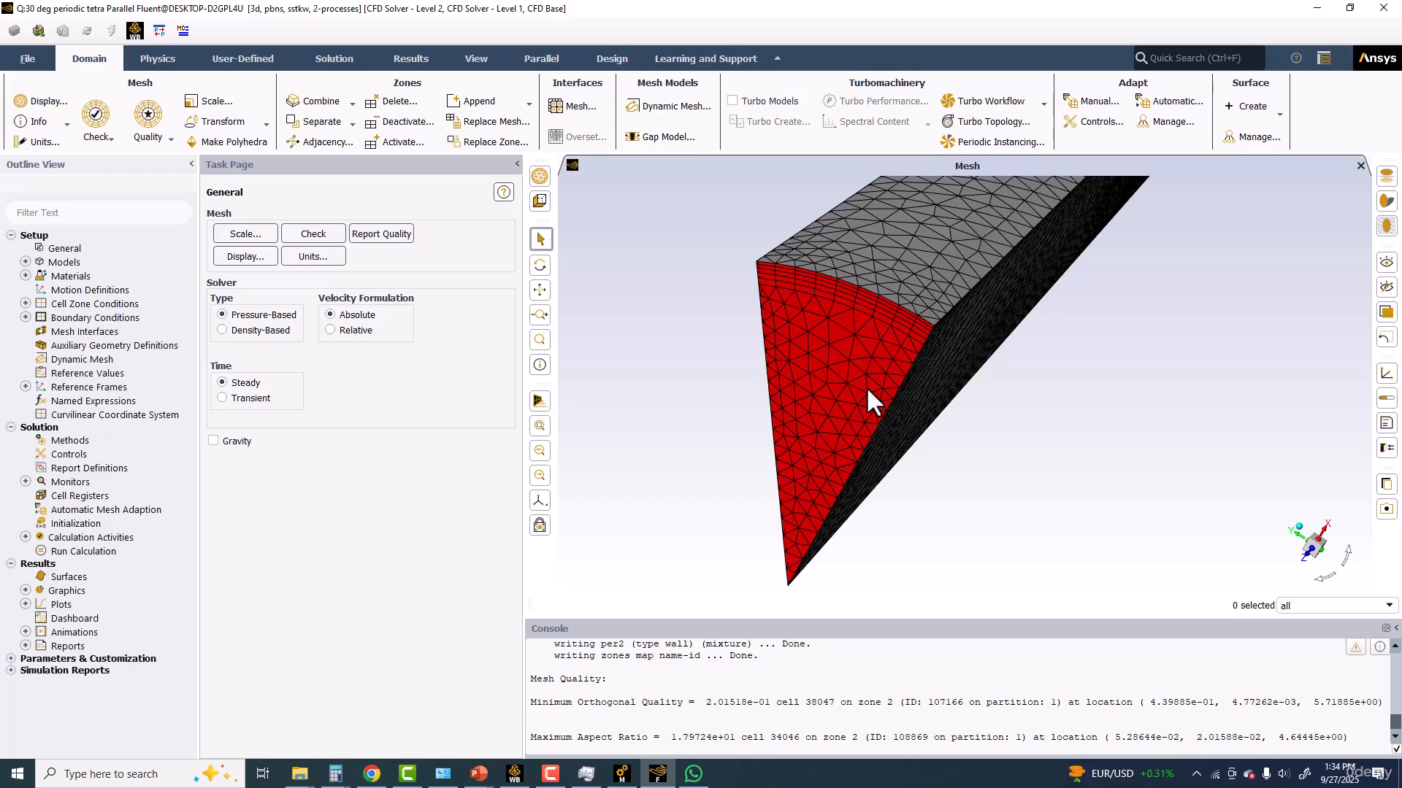
drag(878, 353, 825, 334)
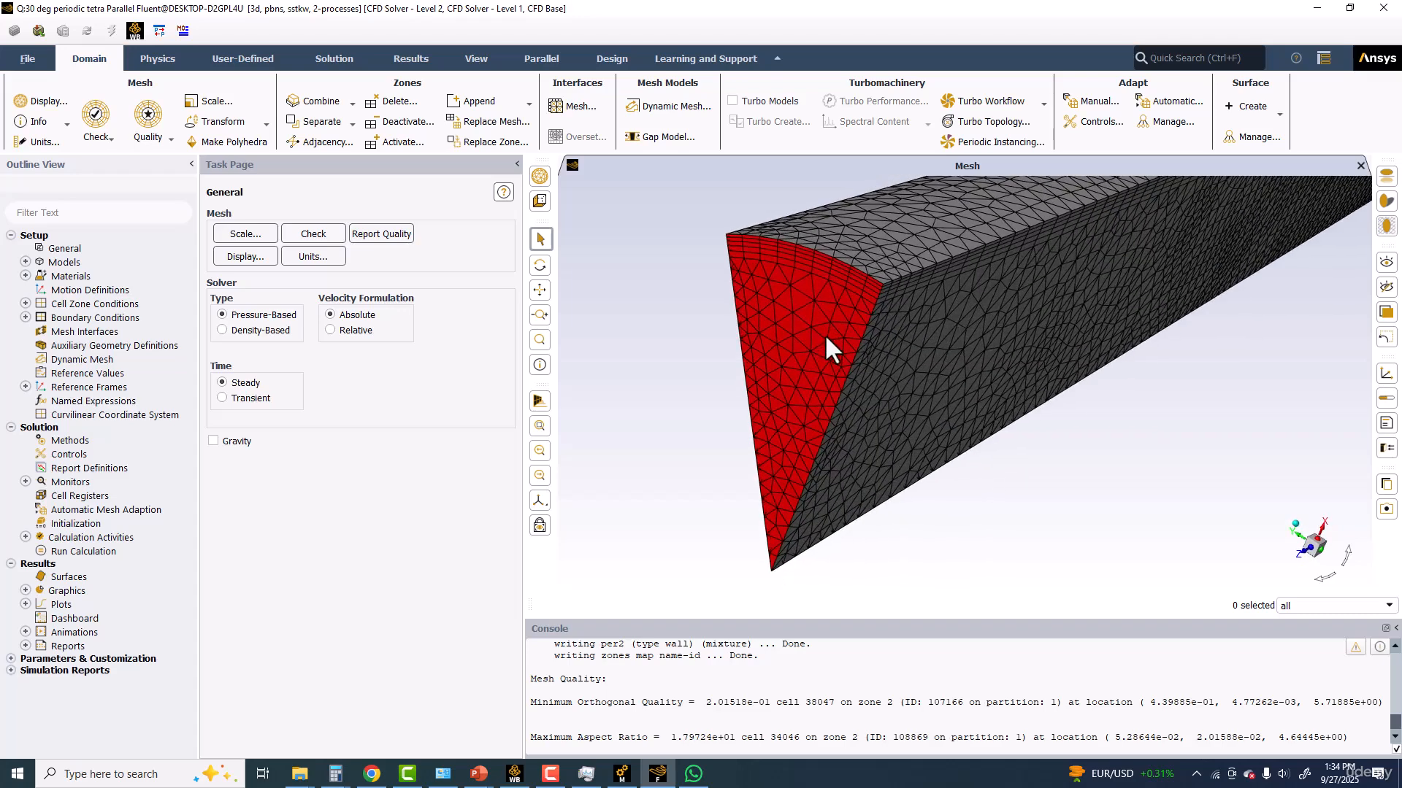
Step: Enter the mesh menu in the console and list its commands
click(681, 666)
key(Return)
text(meh)
text(h)
key(Return)
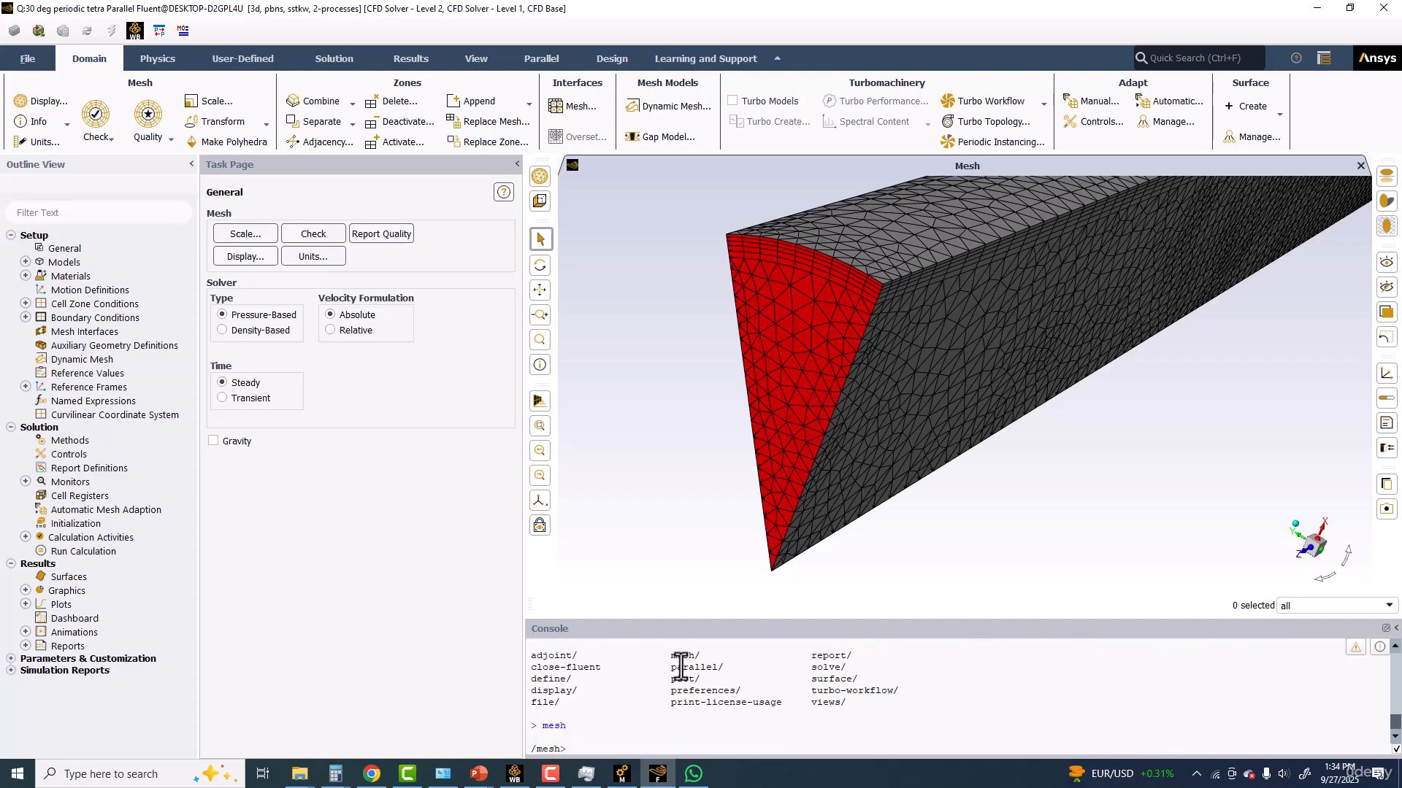
key(Return)
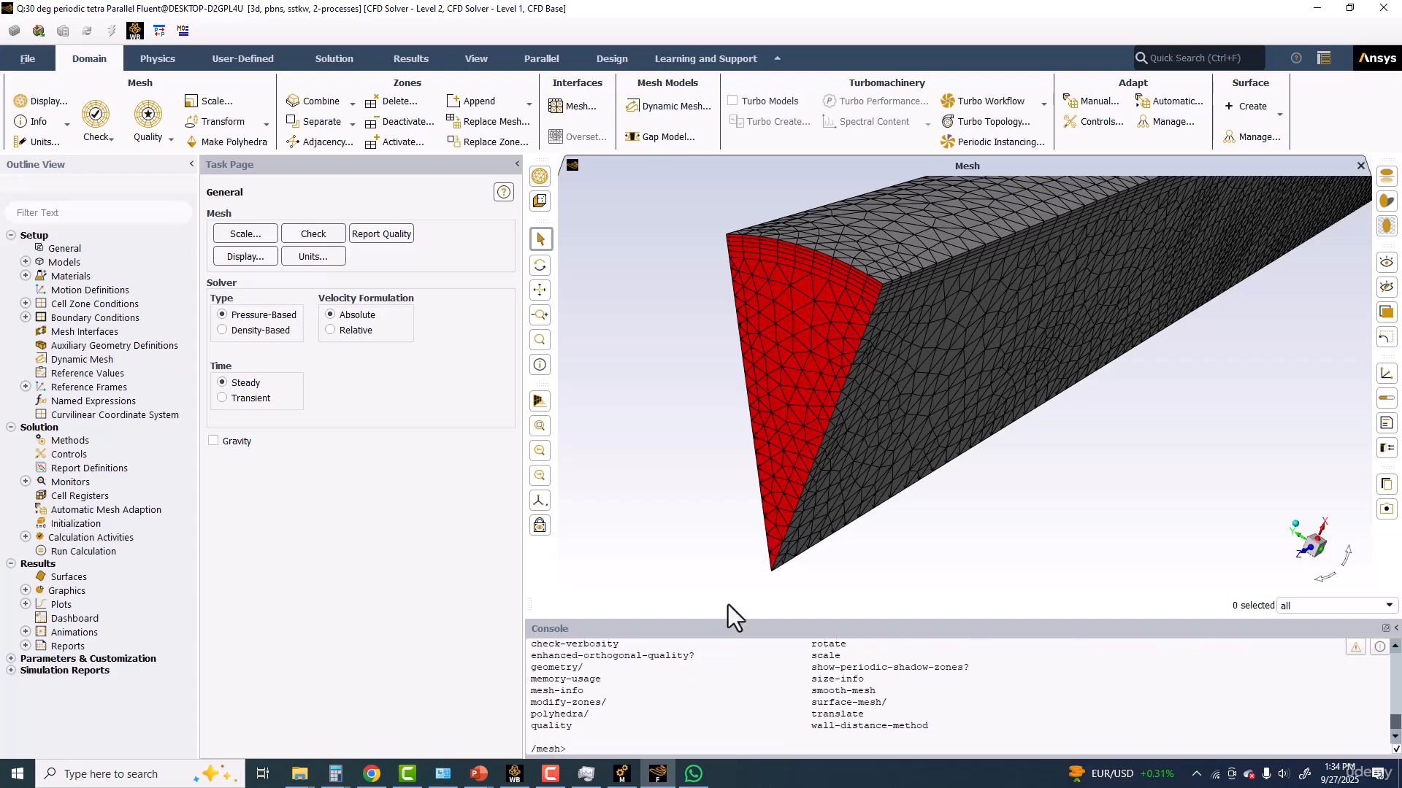
Step: Enlarge the console, enter the modify-zones submenu and list its commands
drag(711, 619, 717, 470)
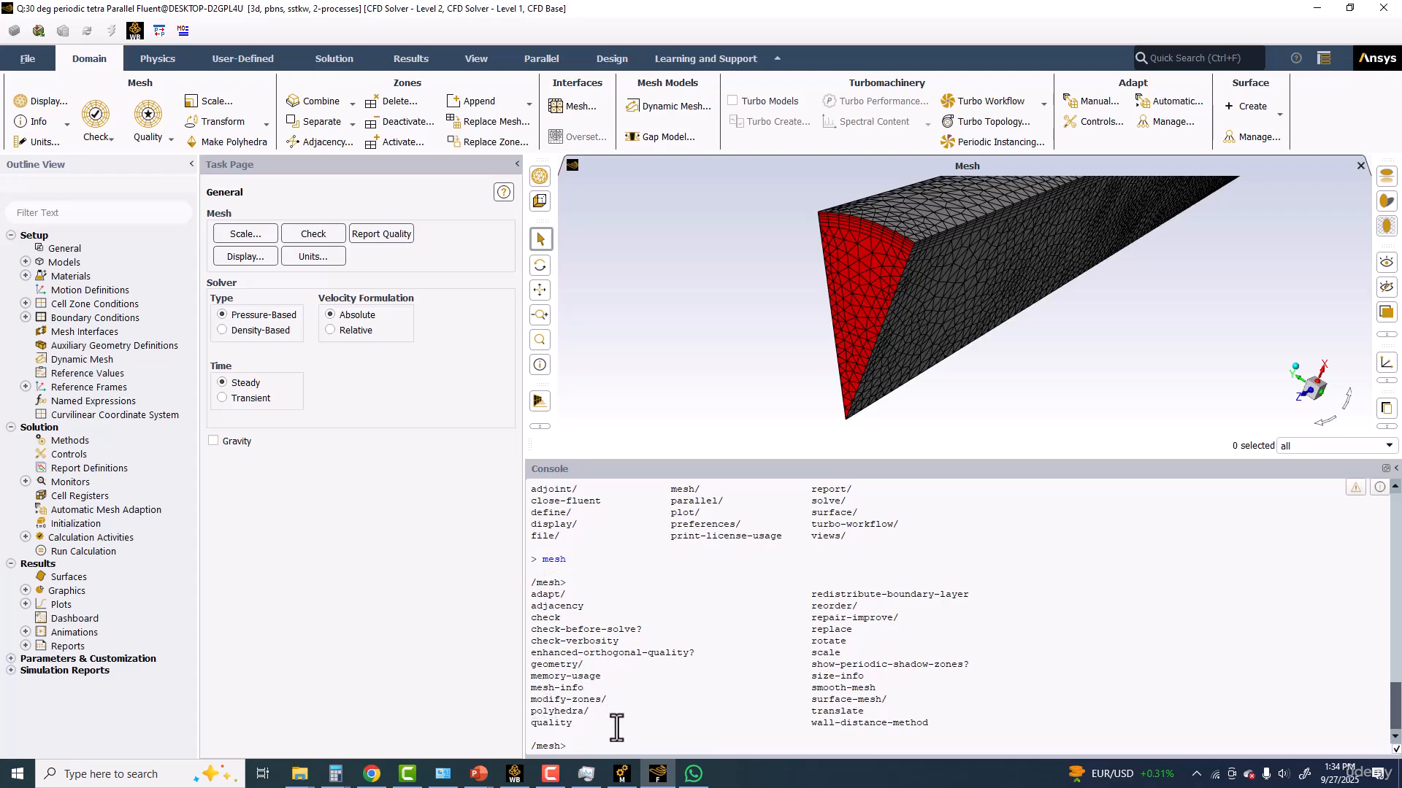
text(modi)
key(Return)
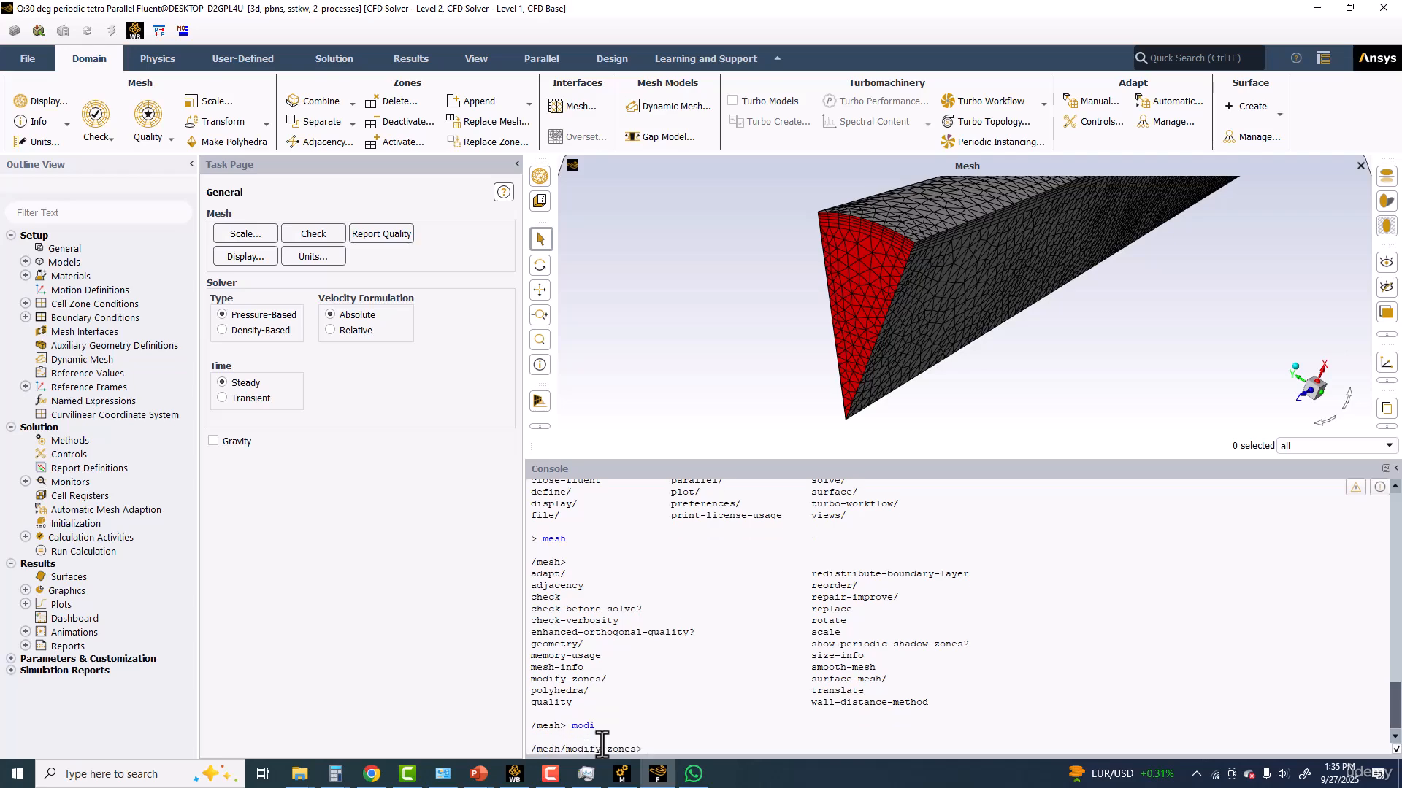
key(Return)
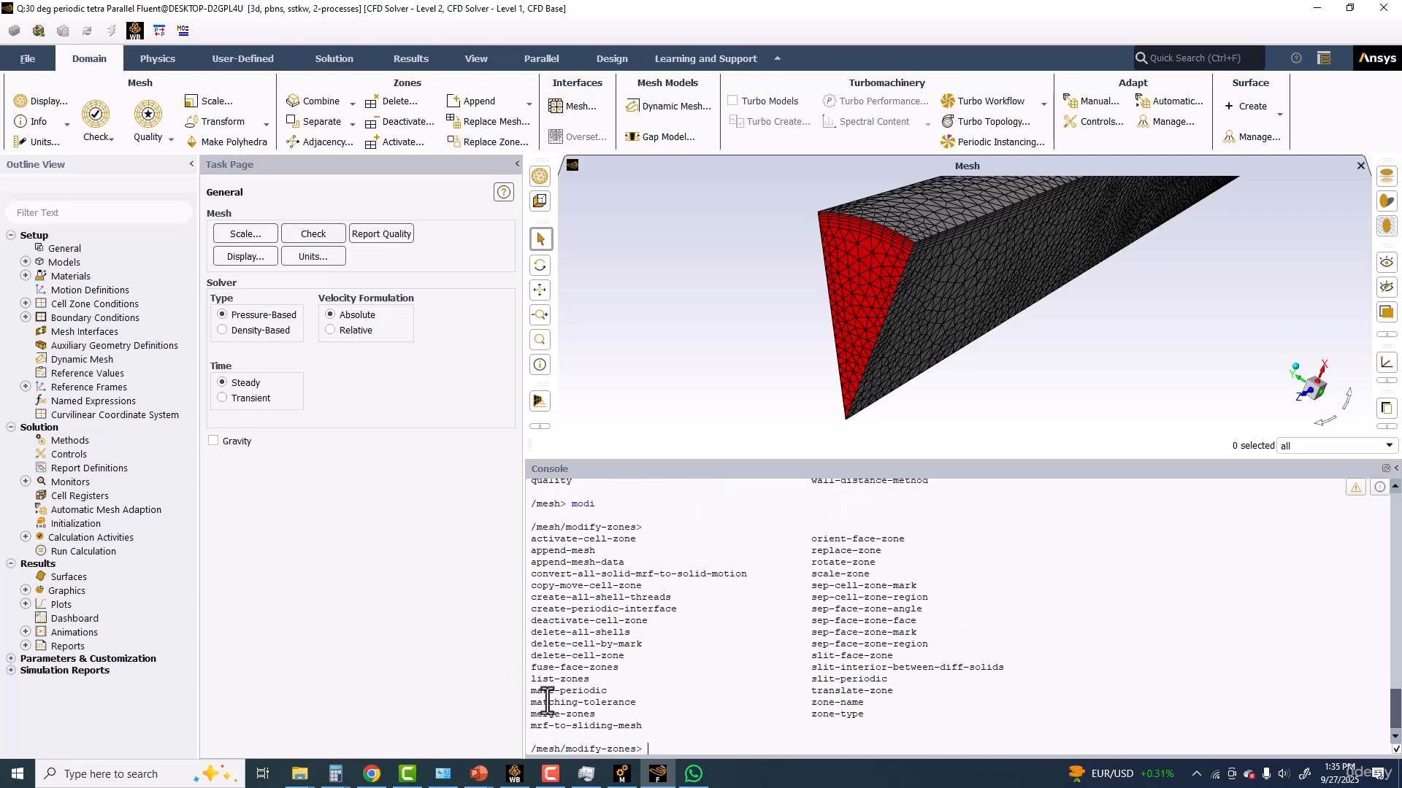
Step: Examine the make-periodic and create-periodic-interface entries in the modify-zones command list
drag(531, 691, 613, 691)
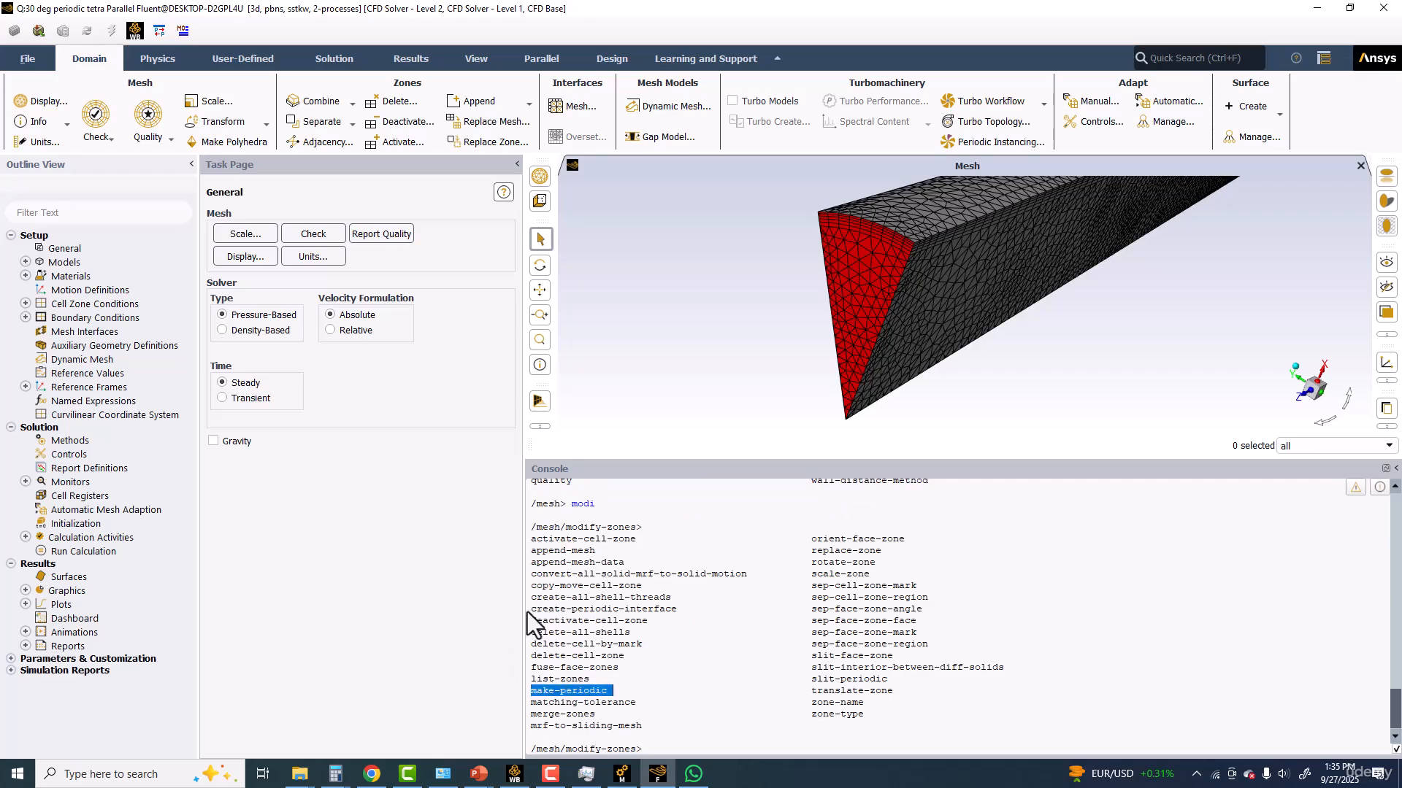
drag(530, 609, 682, 615)
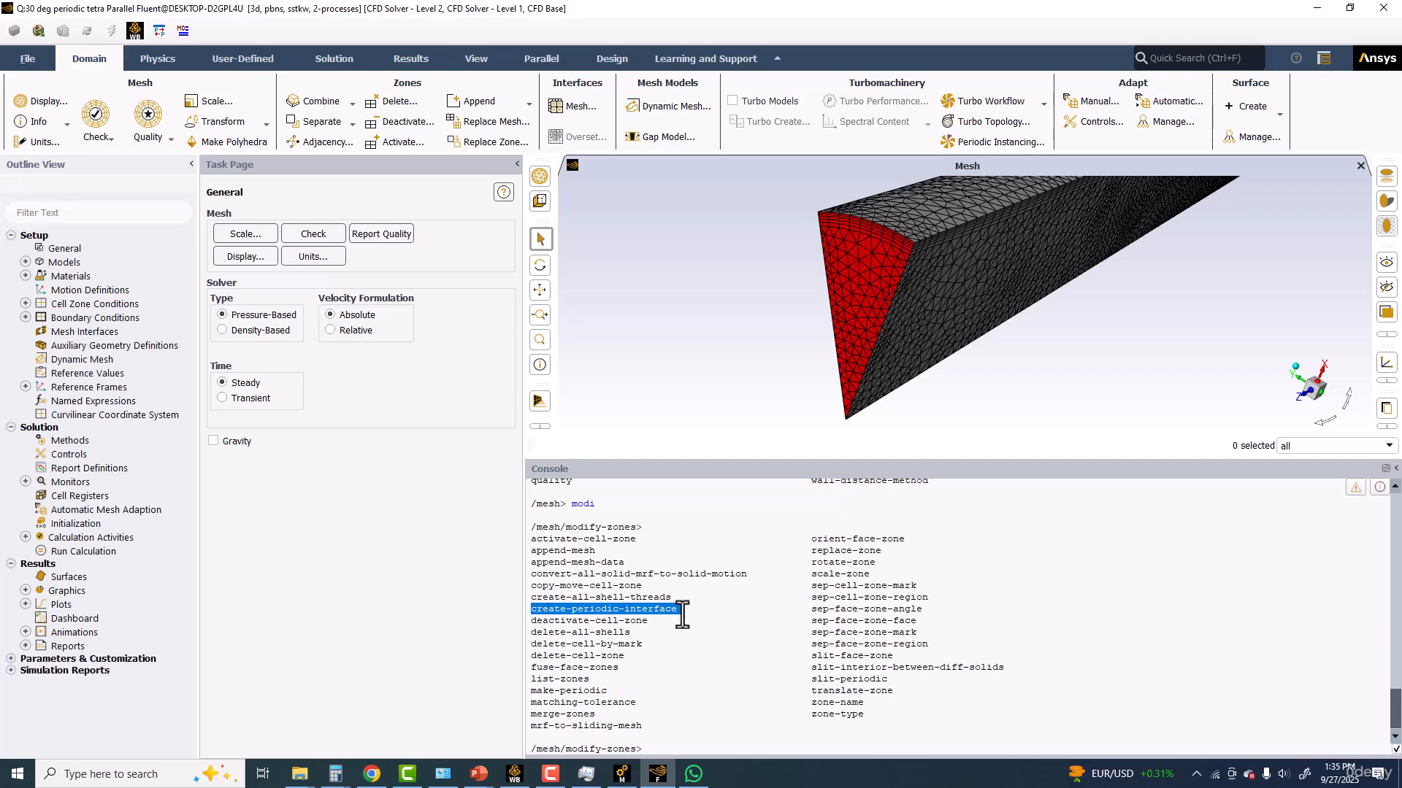
drag(531, 691, 627, 694)
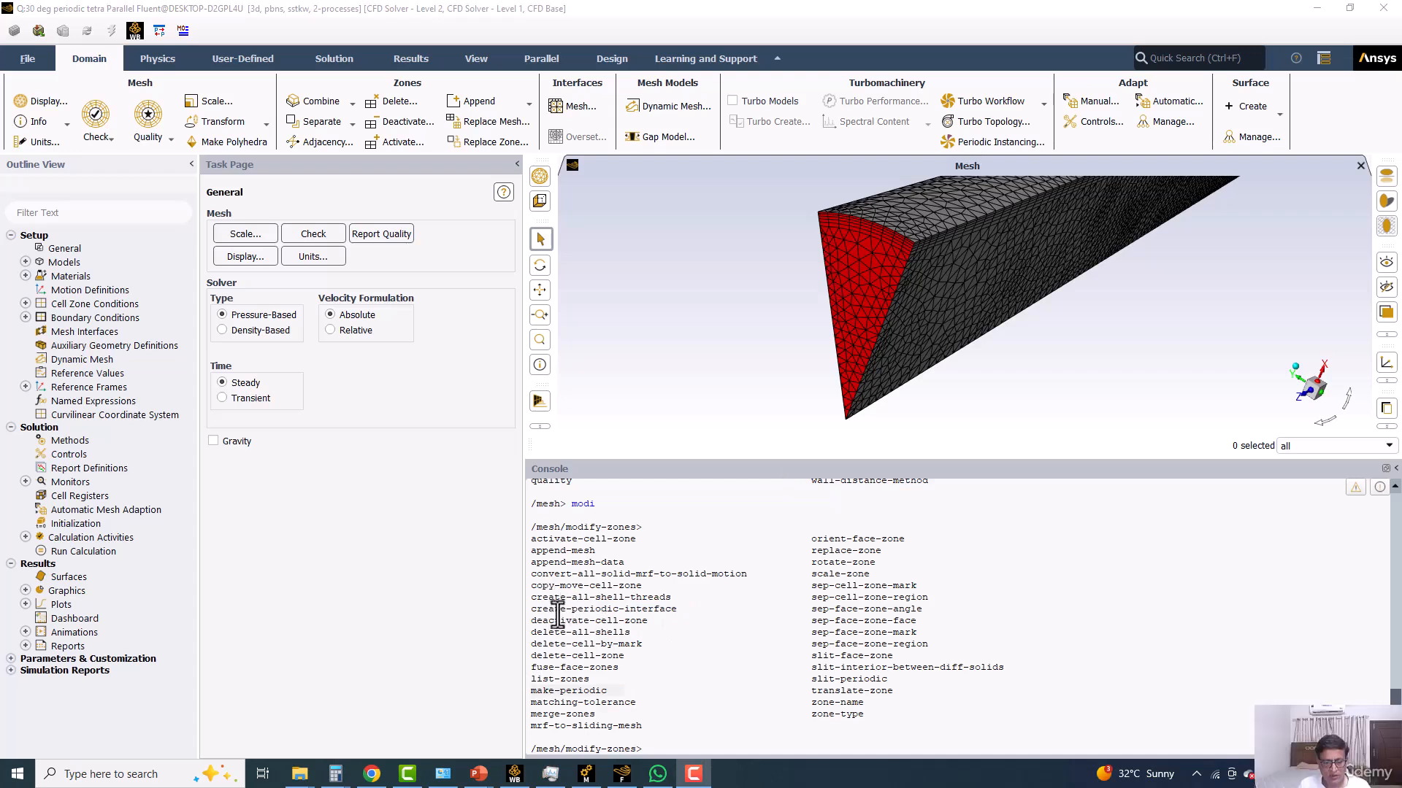
scroll(618, 636, down, 1)
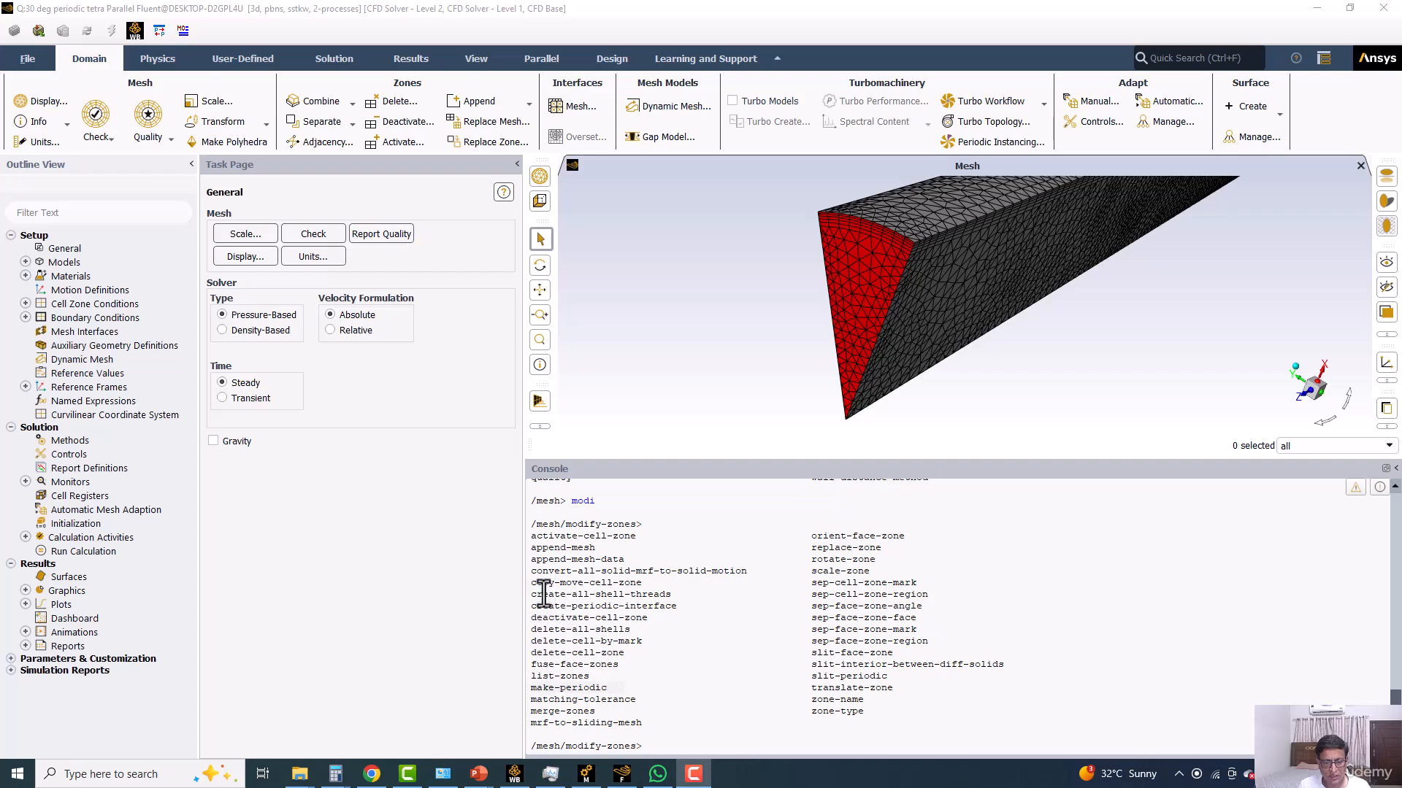
drag(532, 606, 680, 607)
Step: Start create-periodic-interface in the console with the auto method and the zone name Periodic
click(674, 746)
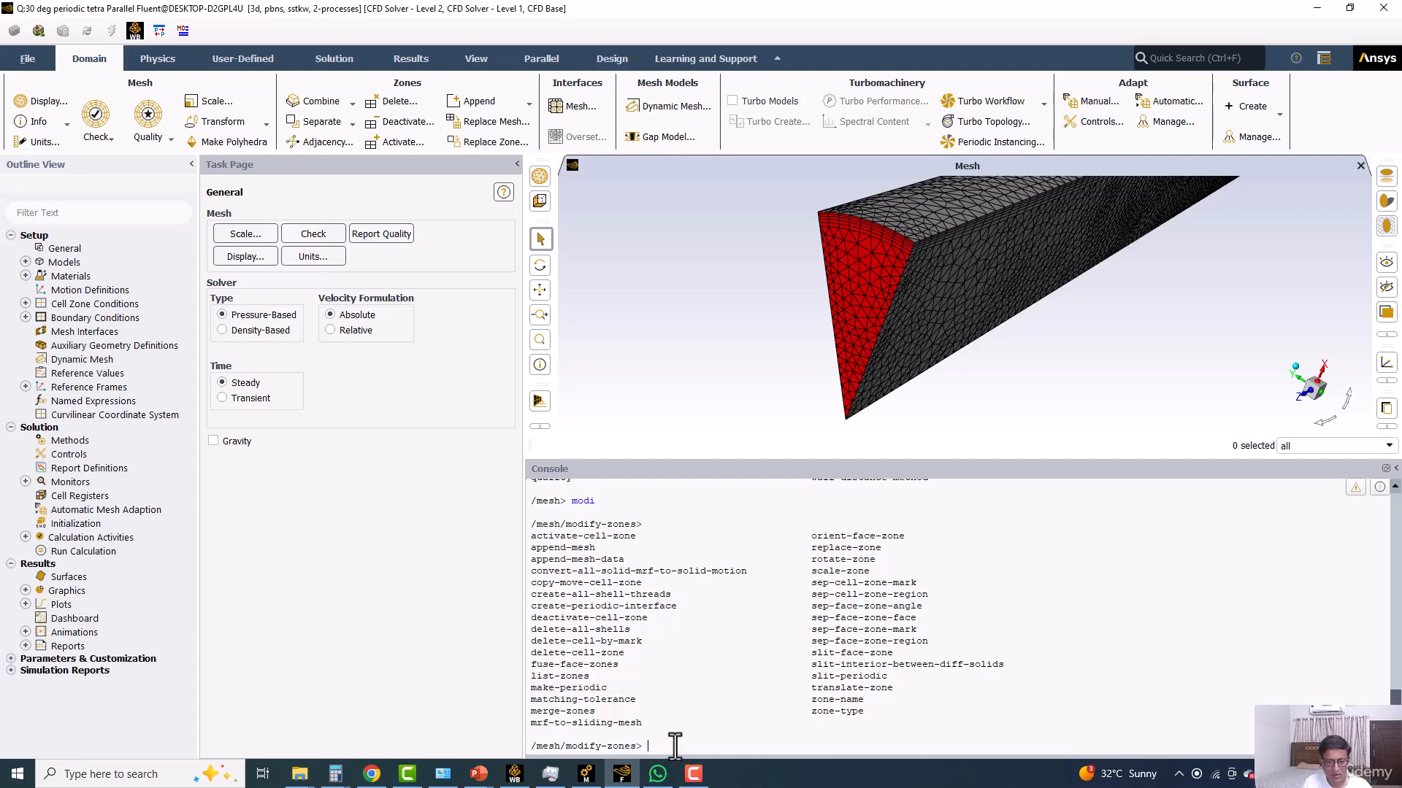
text(create-p)
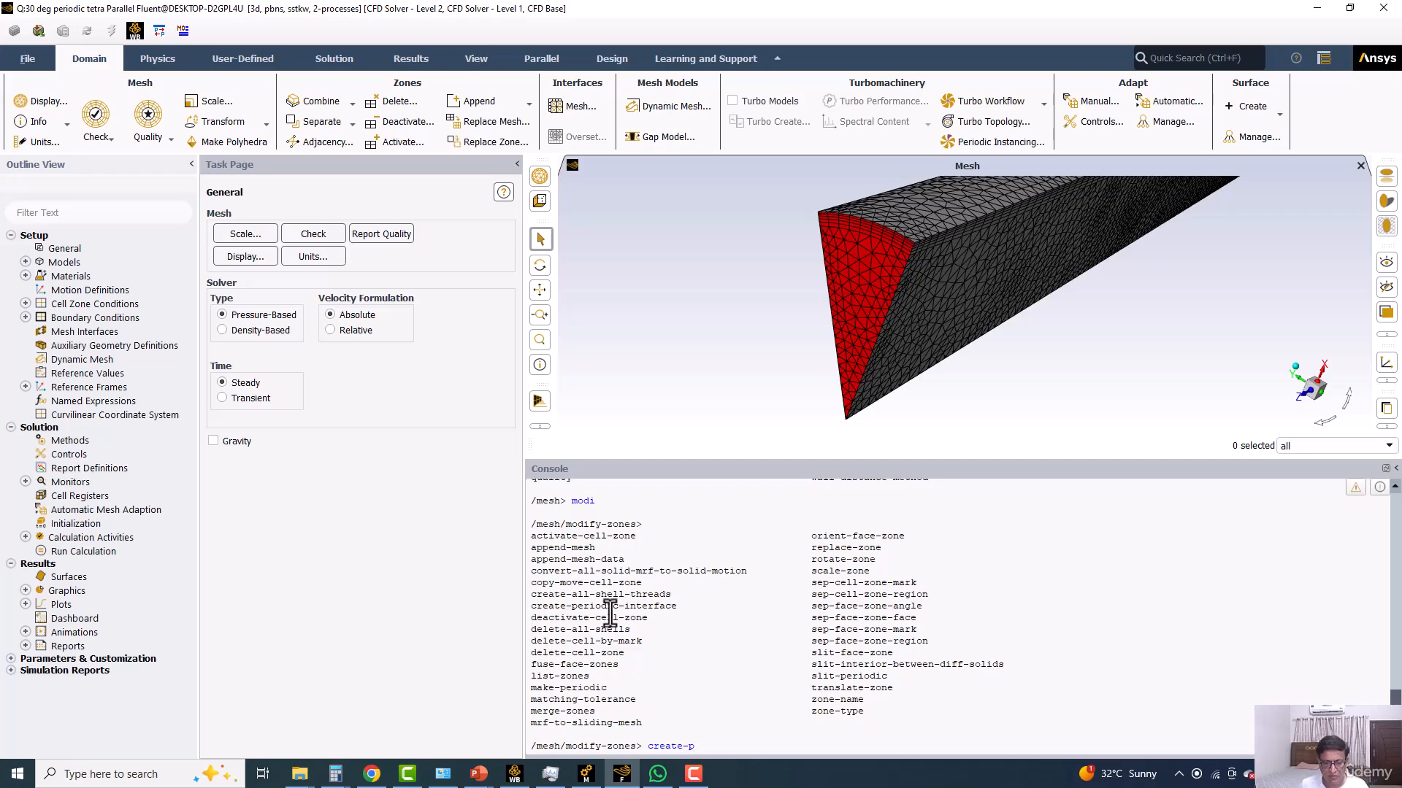
key(Return)
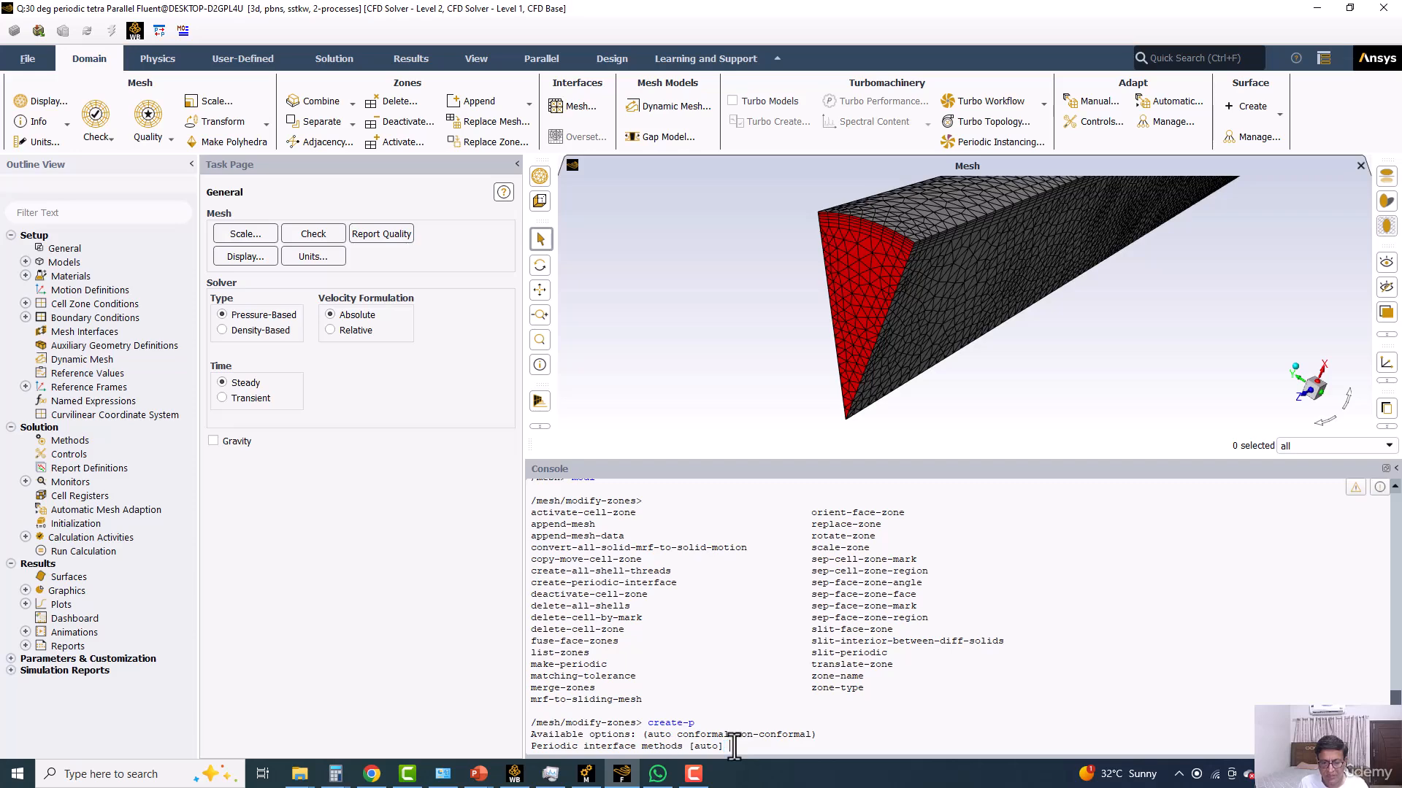
key(Return)
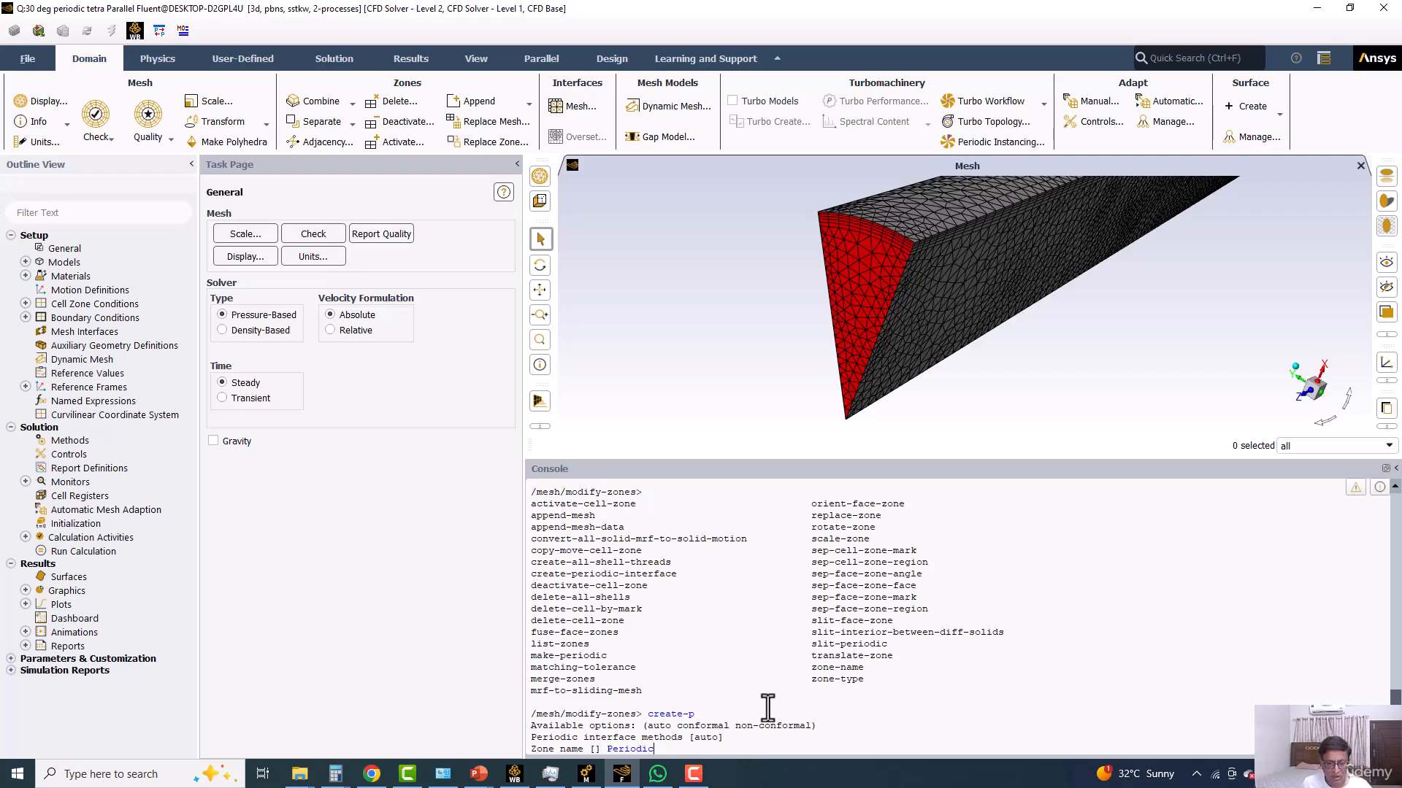
key(Return)
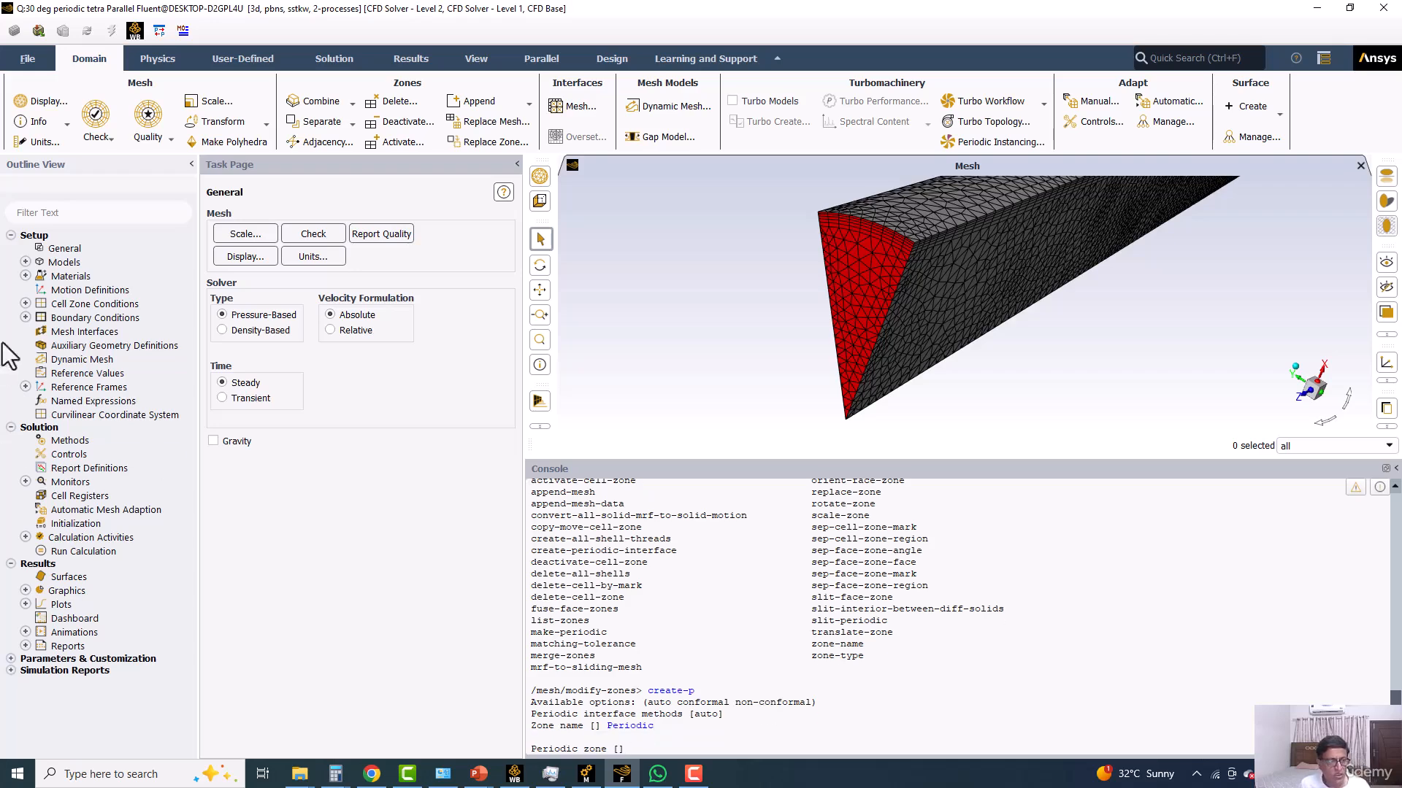
Step: Look up the boundary zone names and assign per1 as the periodic zone and per2 as the shadow zone
double_click(76, 316)
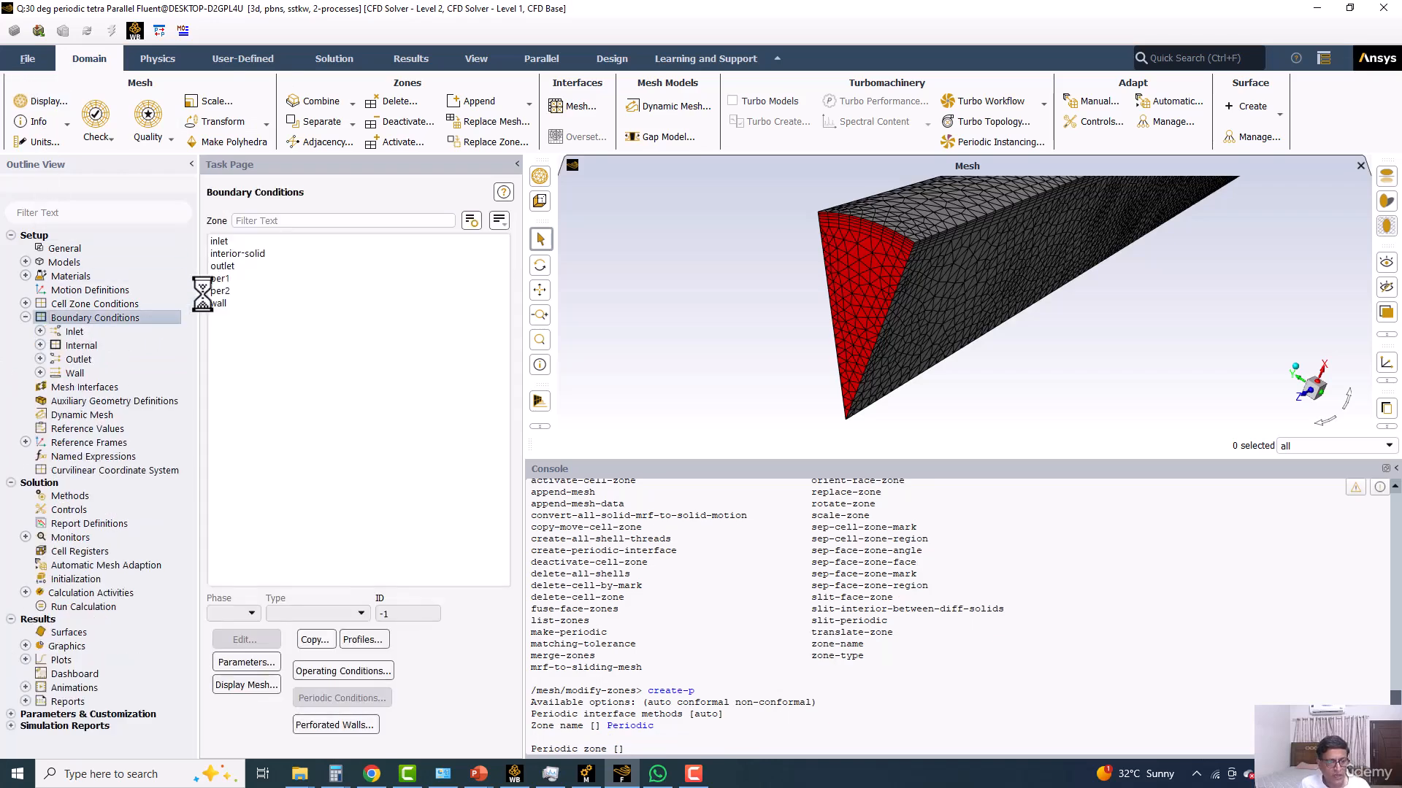
click(238, 282)
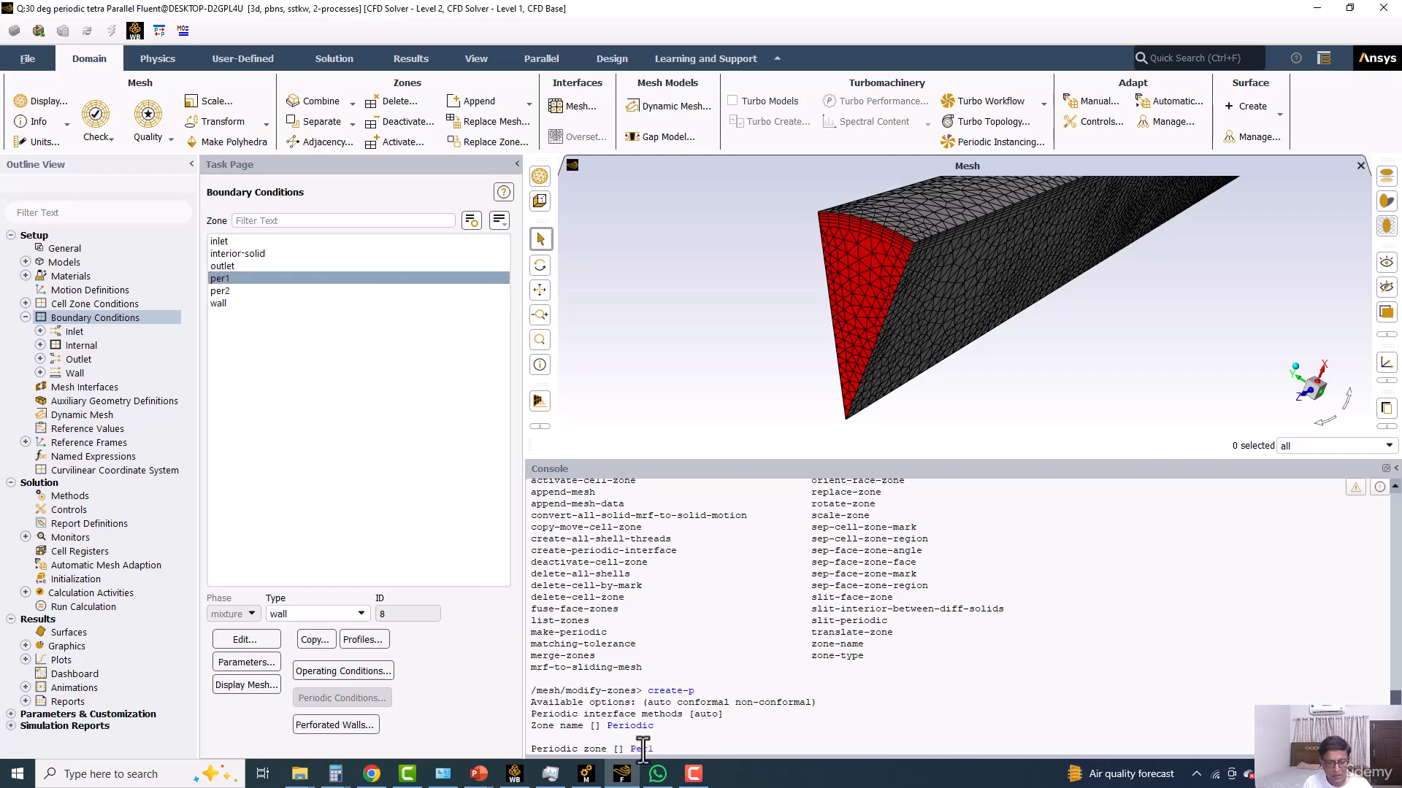
key(Return)
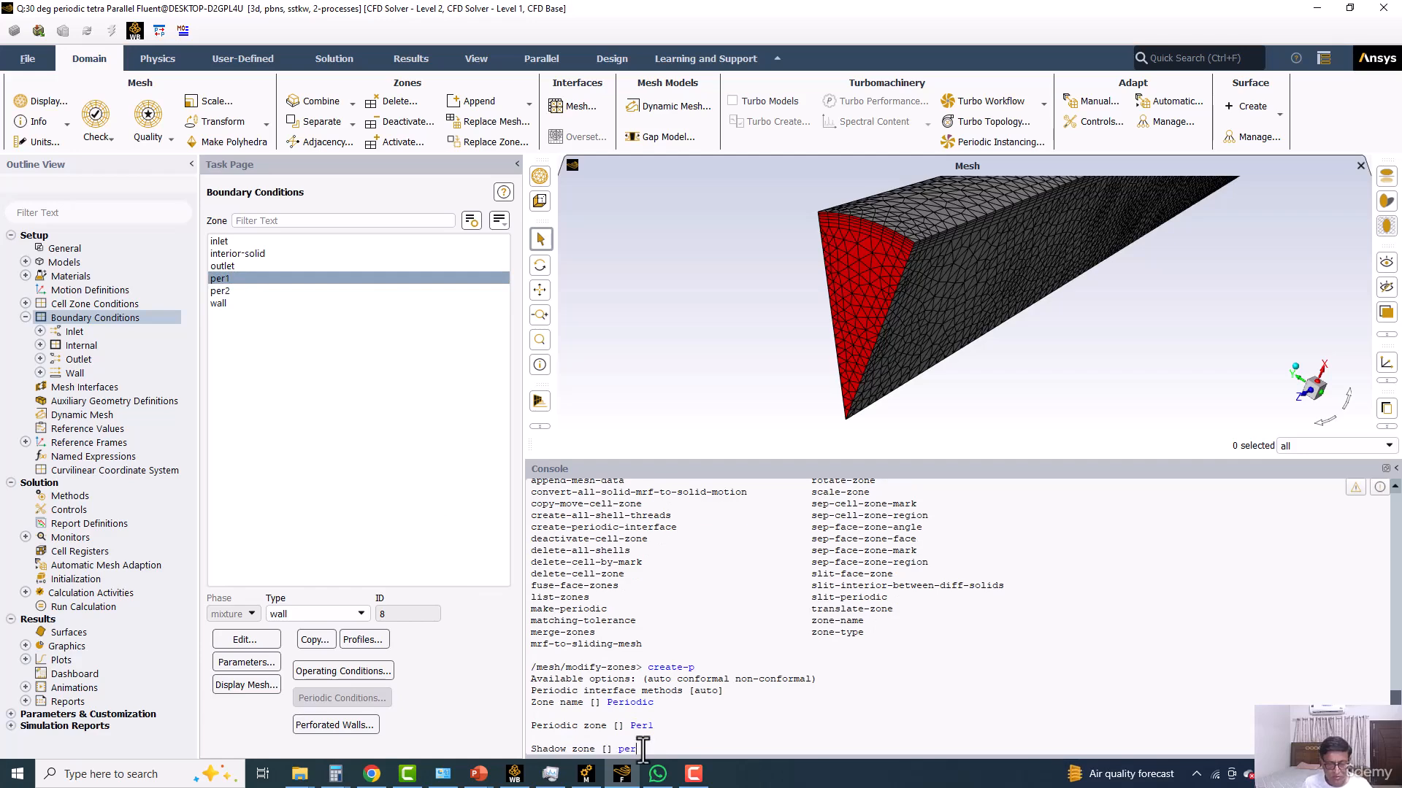
text(per2)
key(Return)
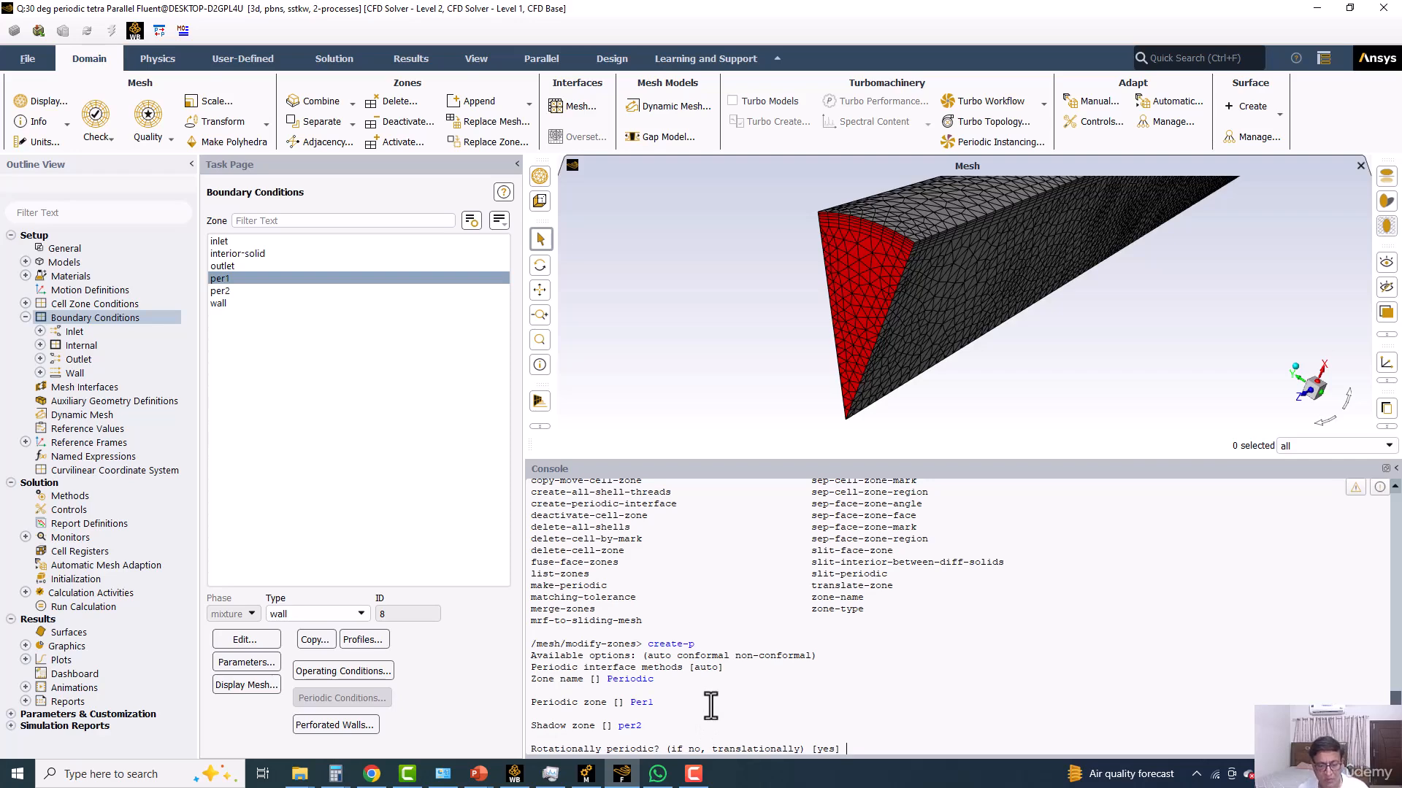
Step: Create the periodic zone as rotationally periodic, keeping the current axis origin and direction and auto-detecting the offset
key(Return)
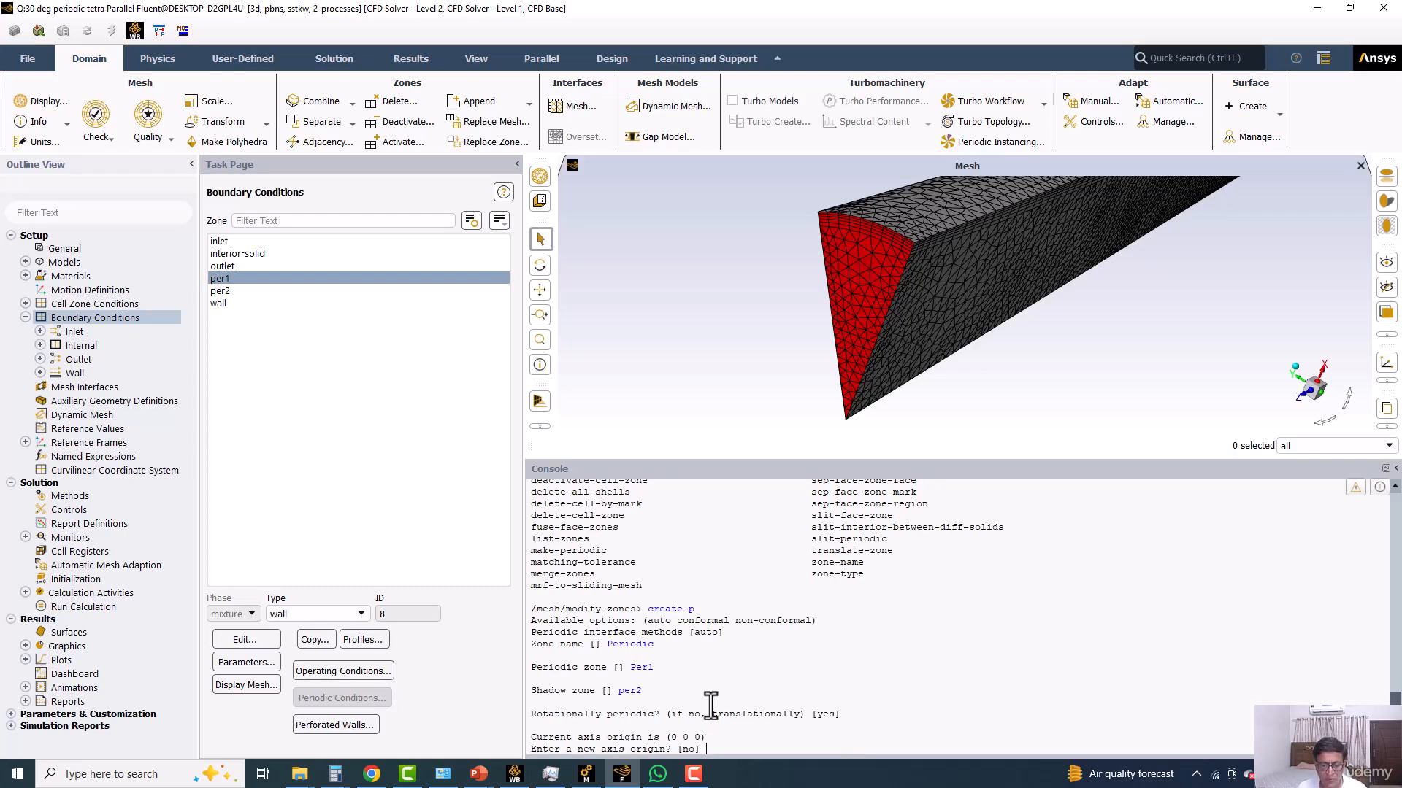
key(Return)
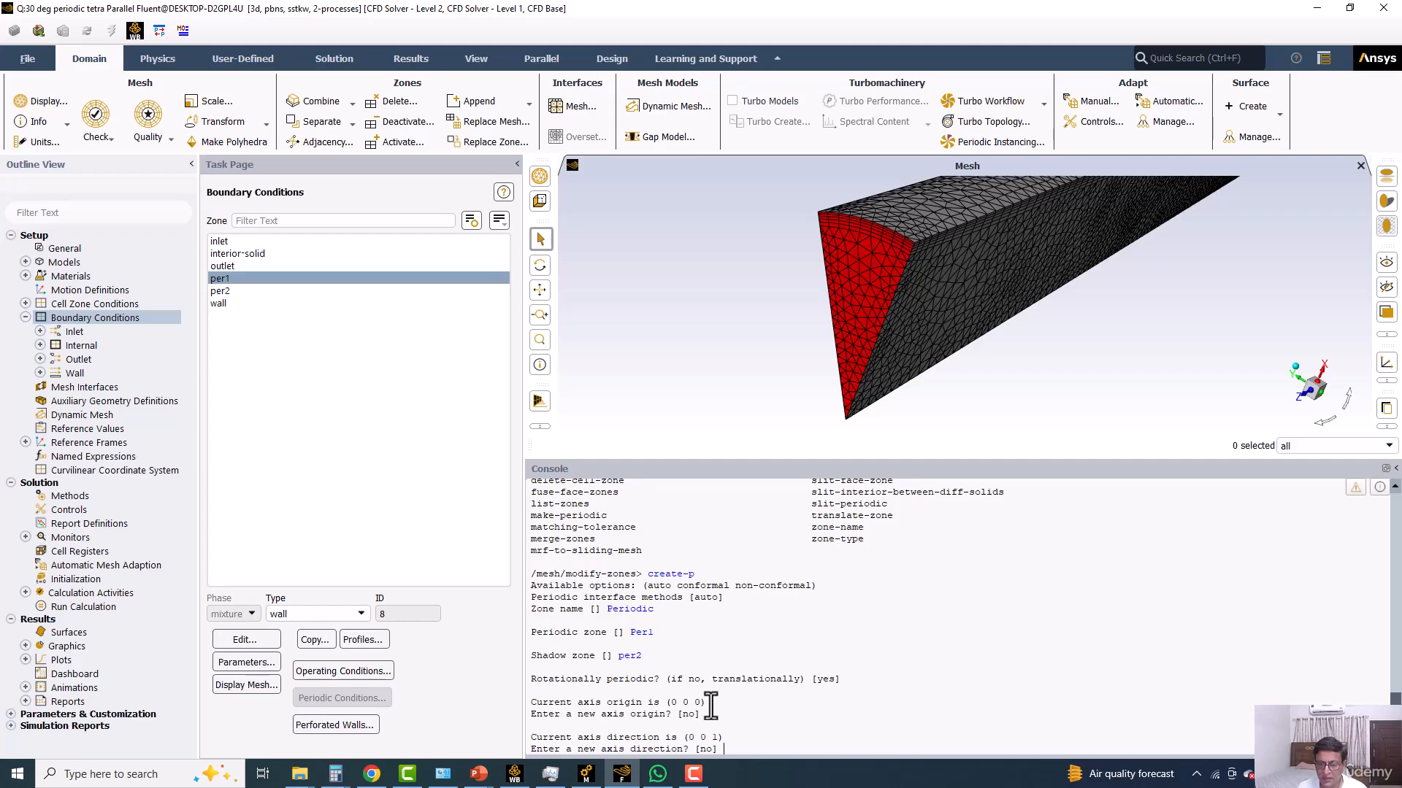
key(Return)
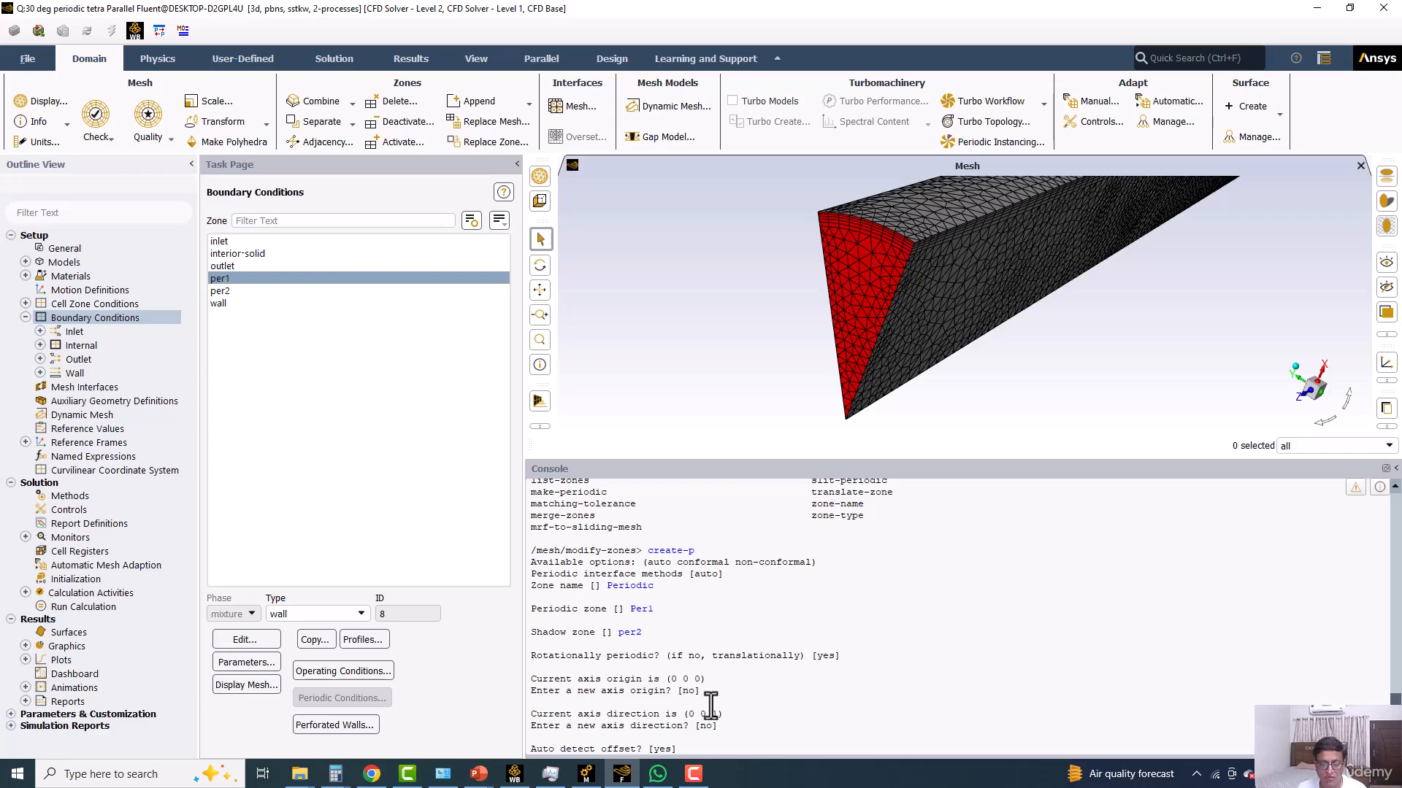
key(Return)
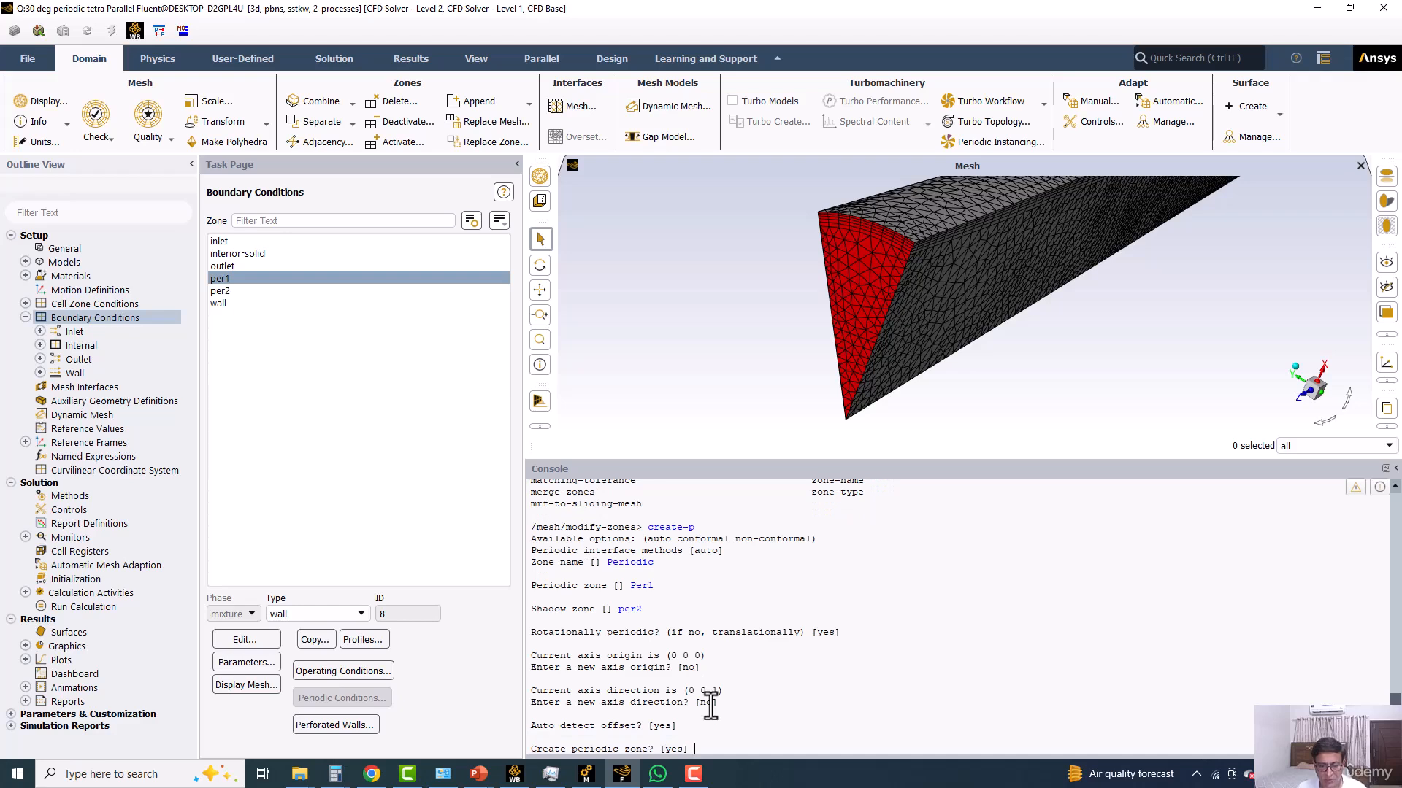
key(Return)
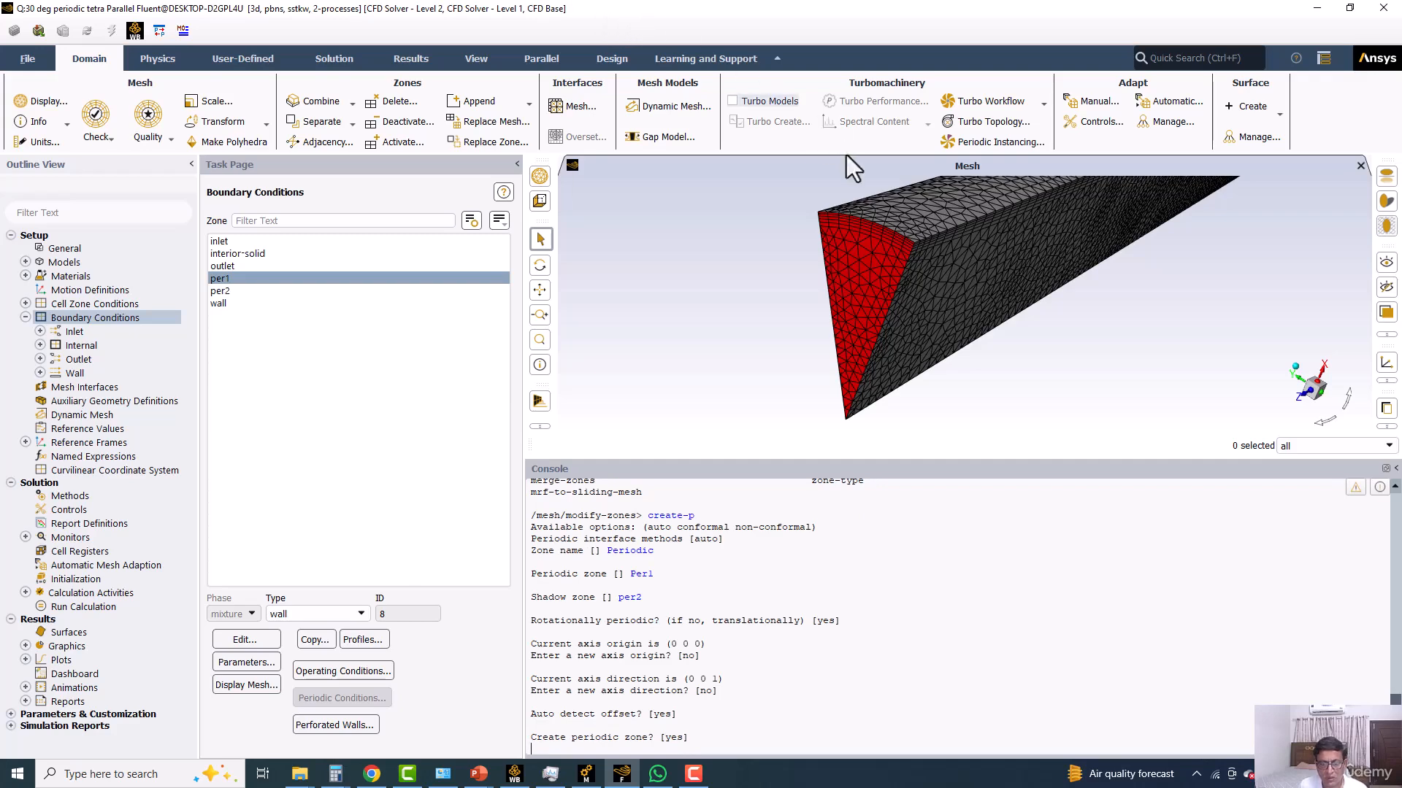
Step: Examine the console report on the rotational offset and conformal periodic boundary, and shrink the console to enlarge the mesh view
click(539, 681)
drag(720, 681, 790, 701)
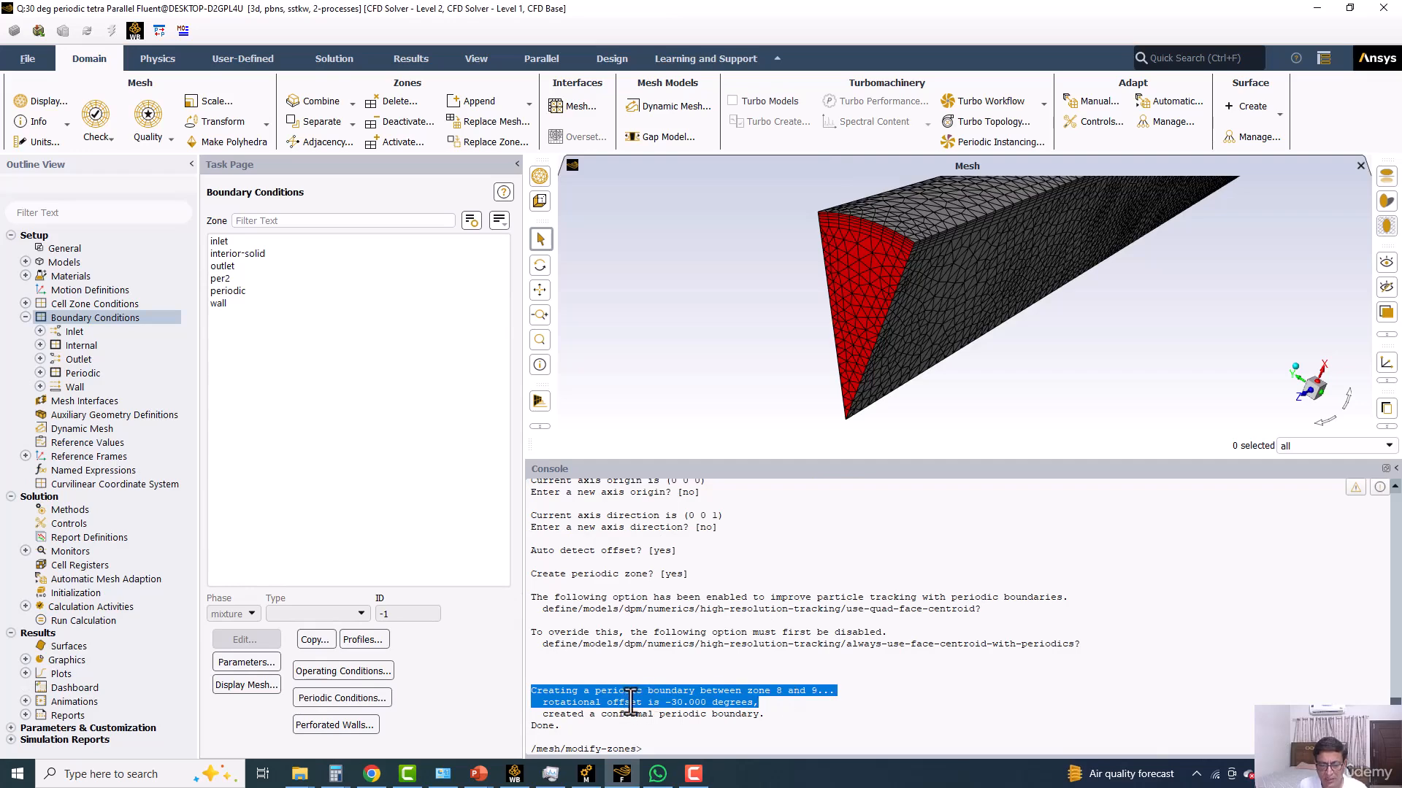
click(683, 705)
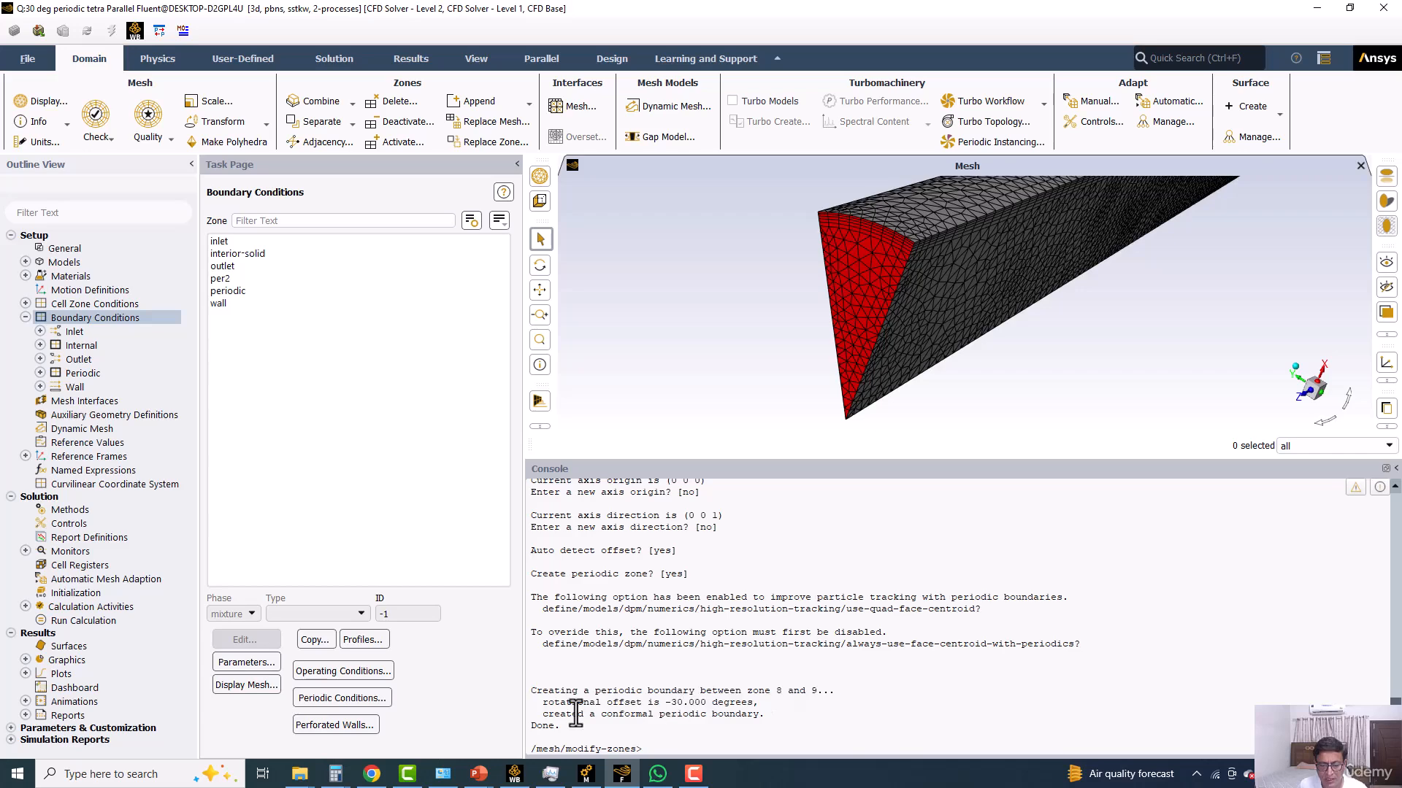
drag(595, 714, 759, 714)
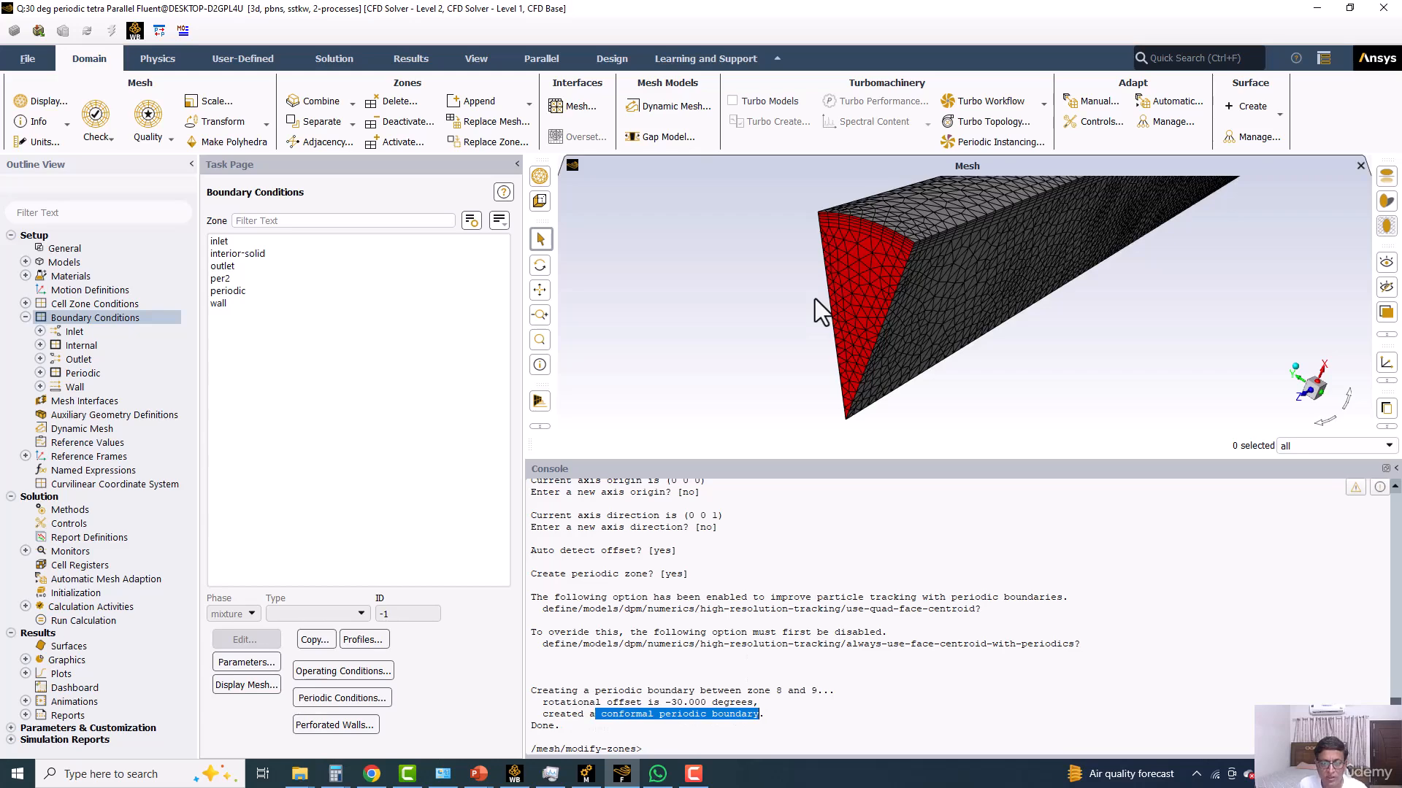
drag(713, 458, 697, 632)
drag(800, 355, 754, 335)
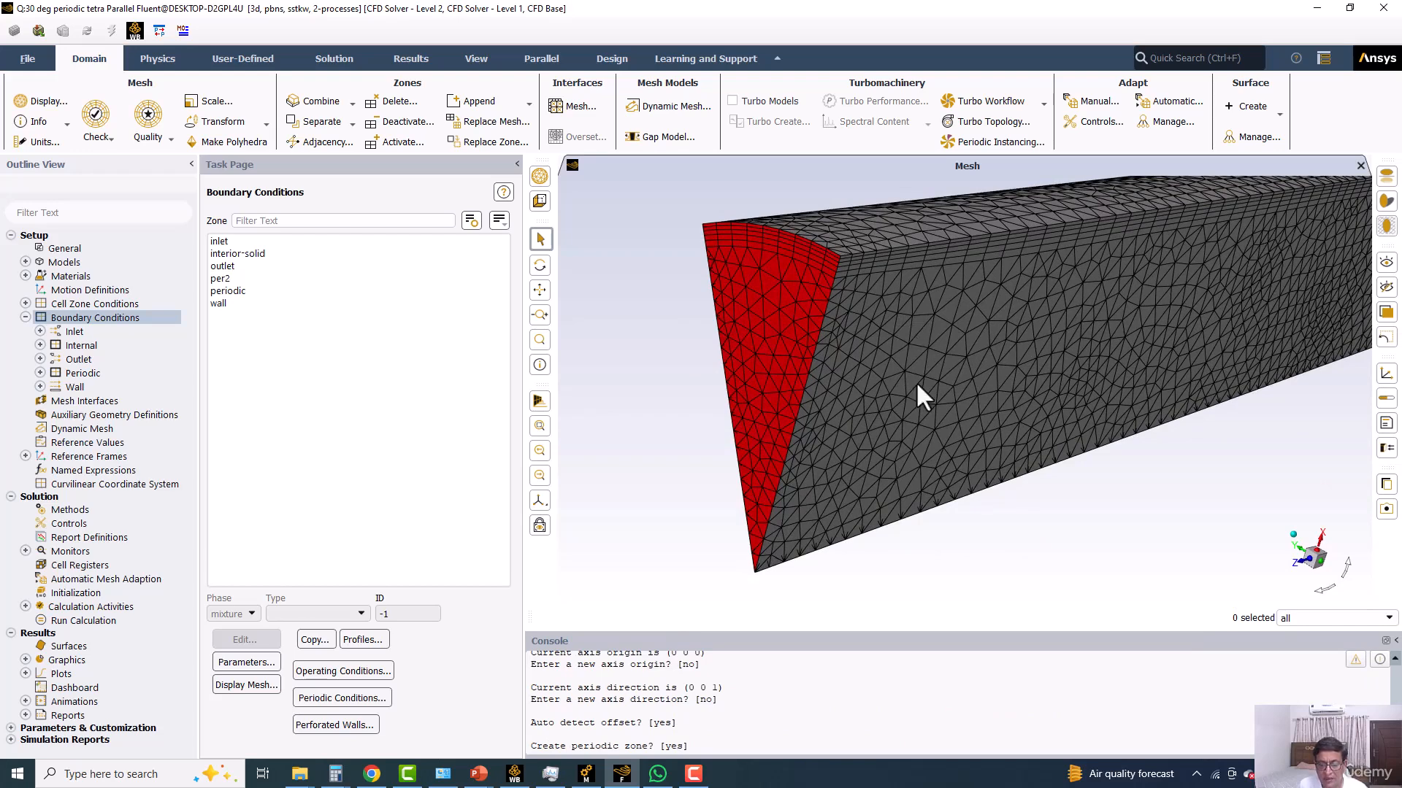
key(Return)
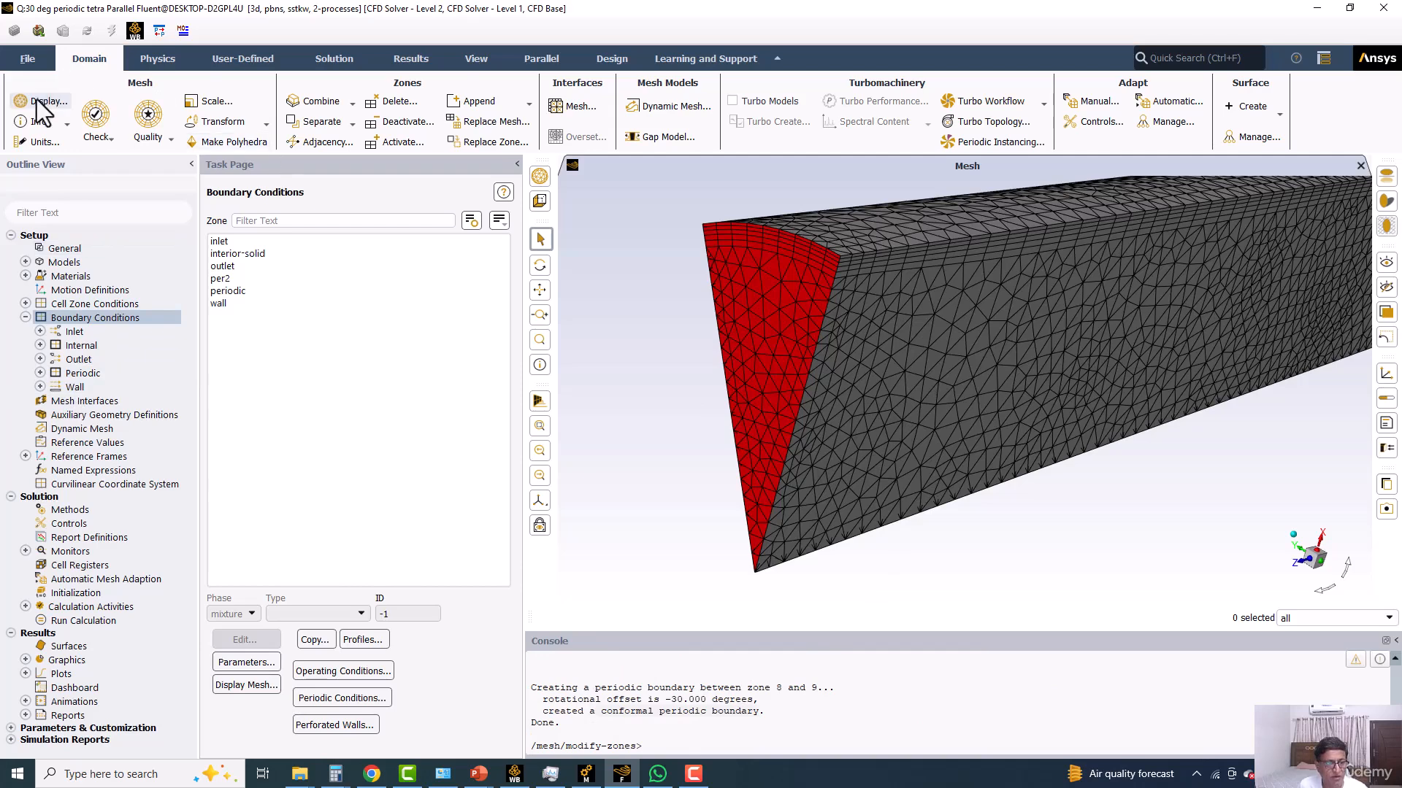
Step: Rename the periodic boundary zone as per1, keeping its Rotational periodic type
click(232, 294)
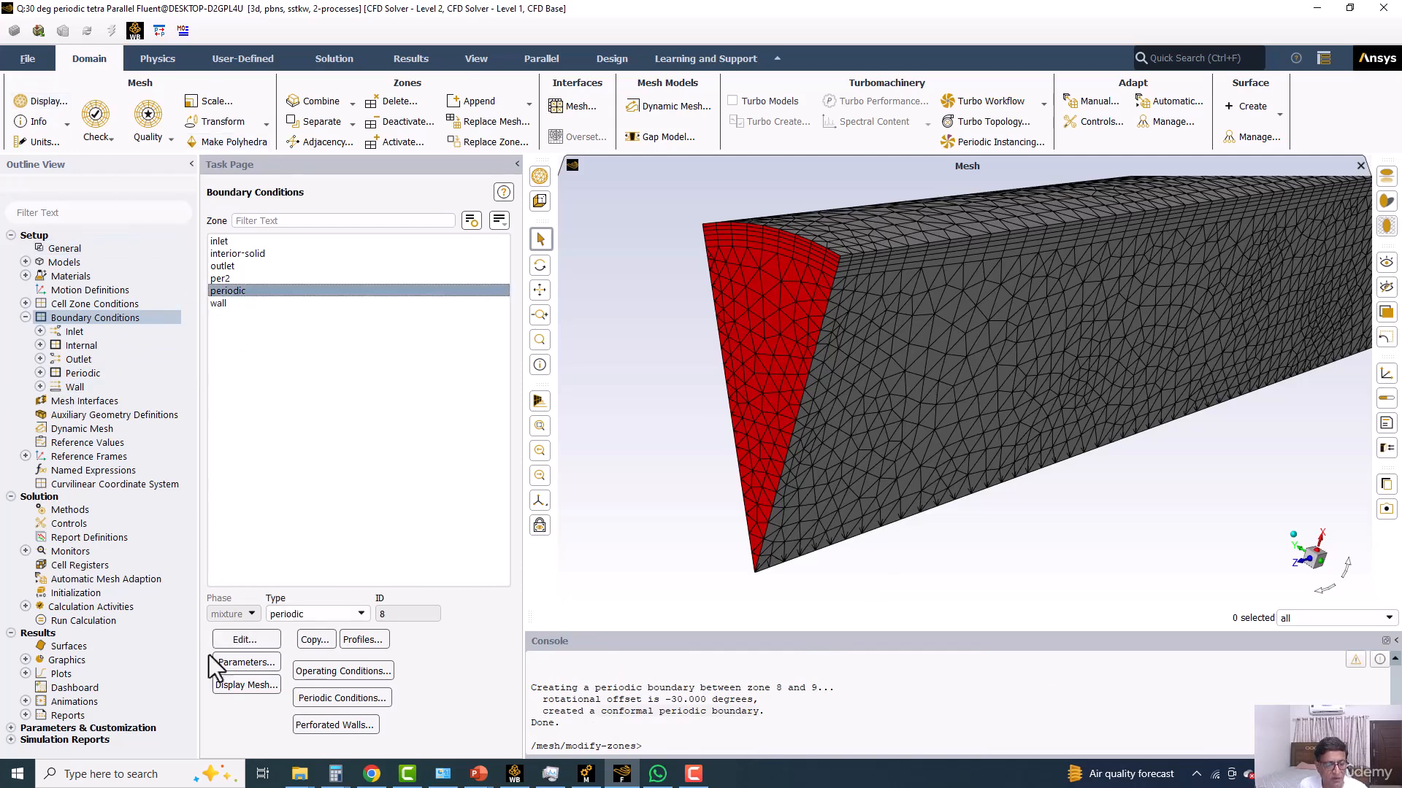
click(265, 641)
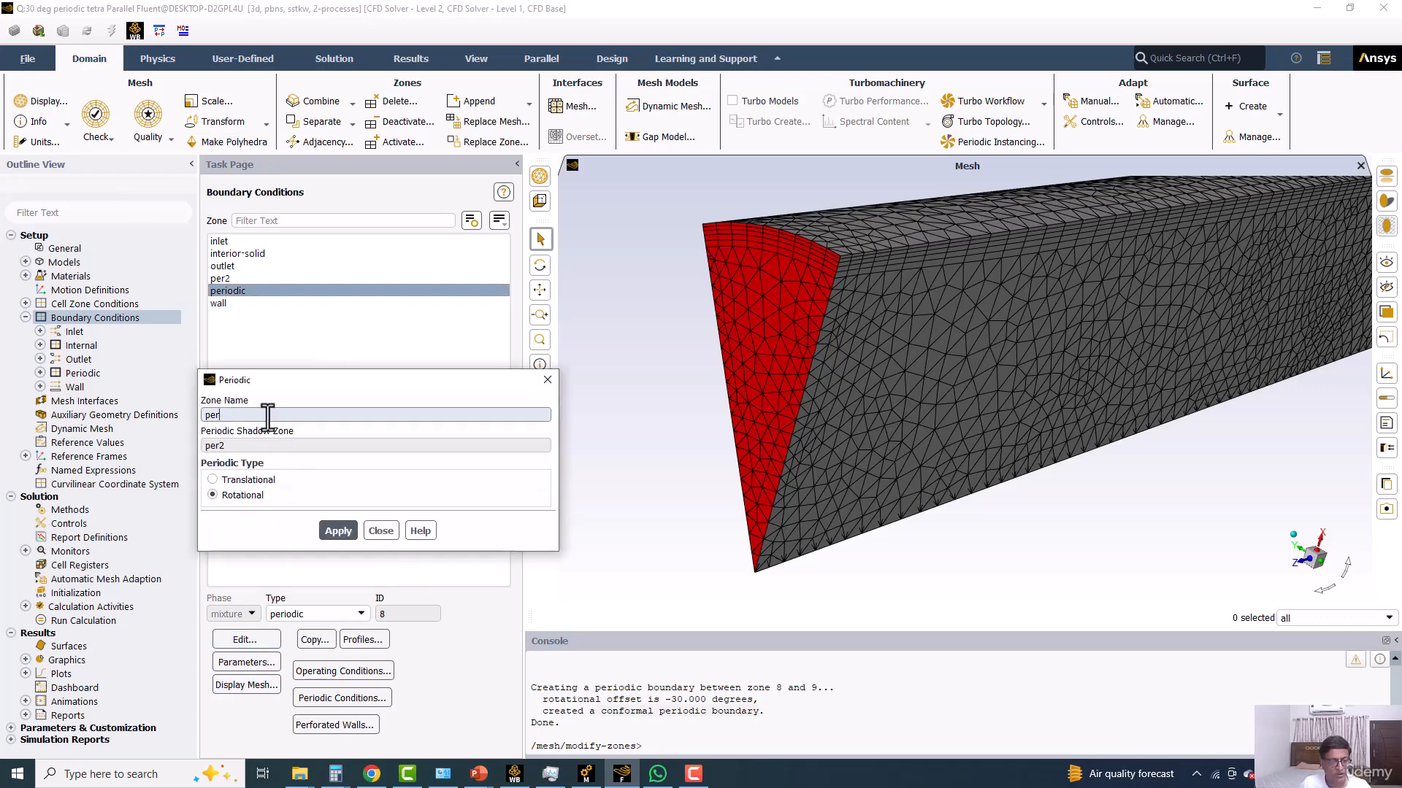
text(per1)
click(337, 531)
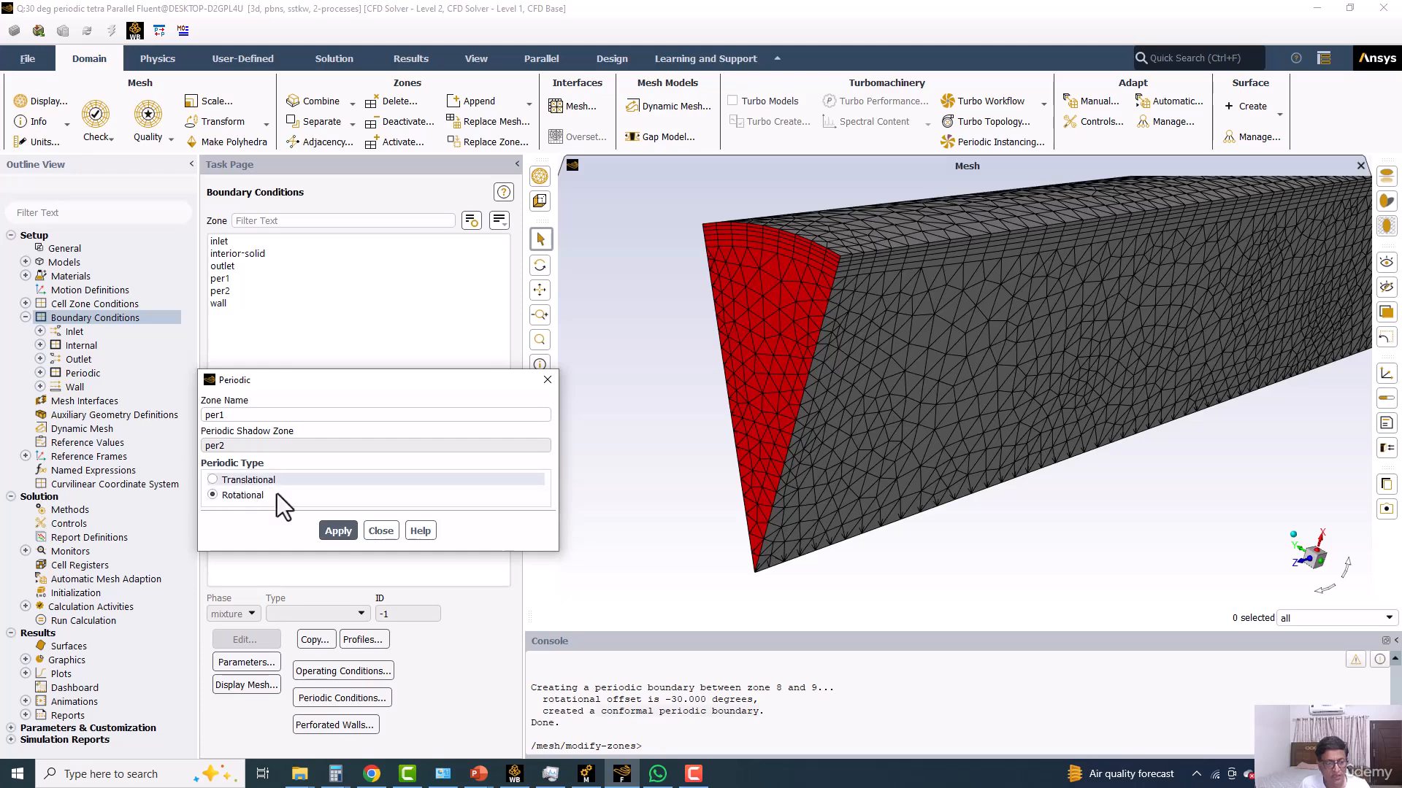
click(377, 532)
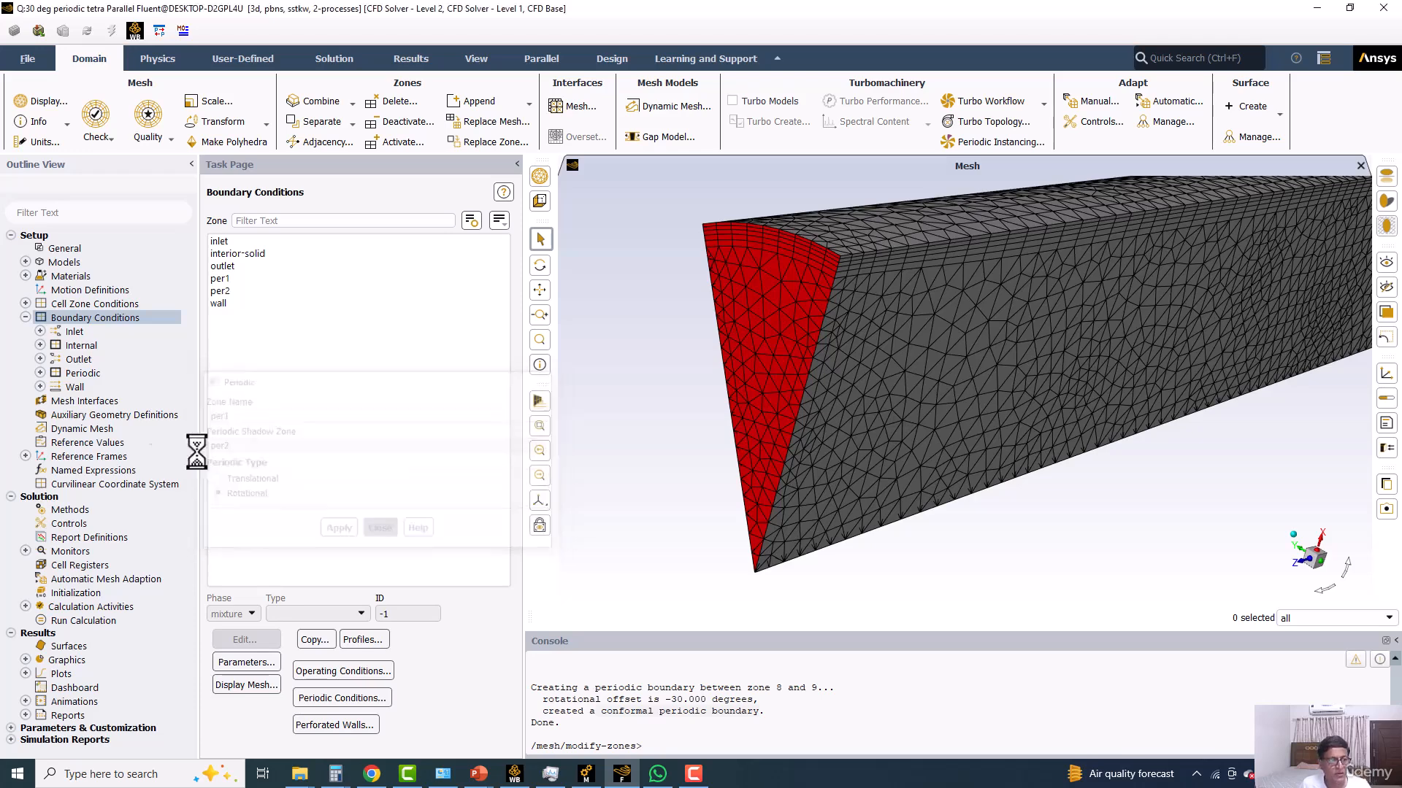
Step: Add per1 and per2 to the displayed surfaces and display the mesh with the inlet, outlet and wall
click(40, 105)
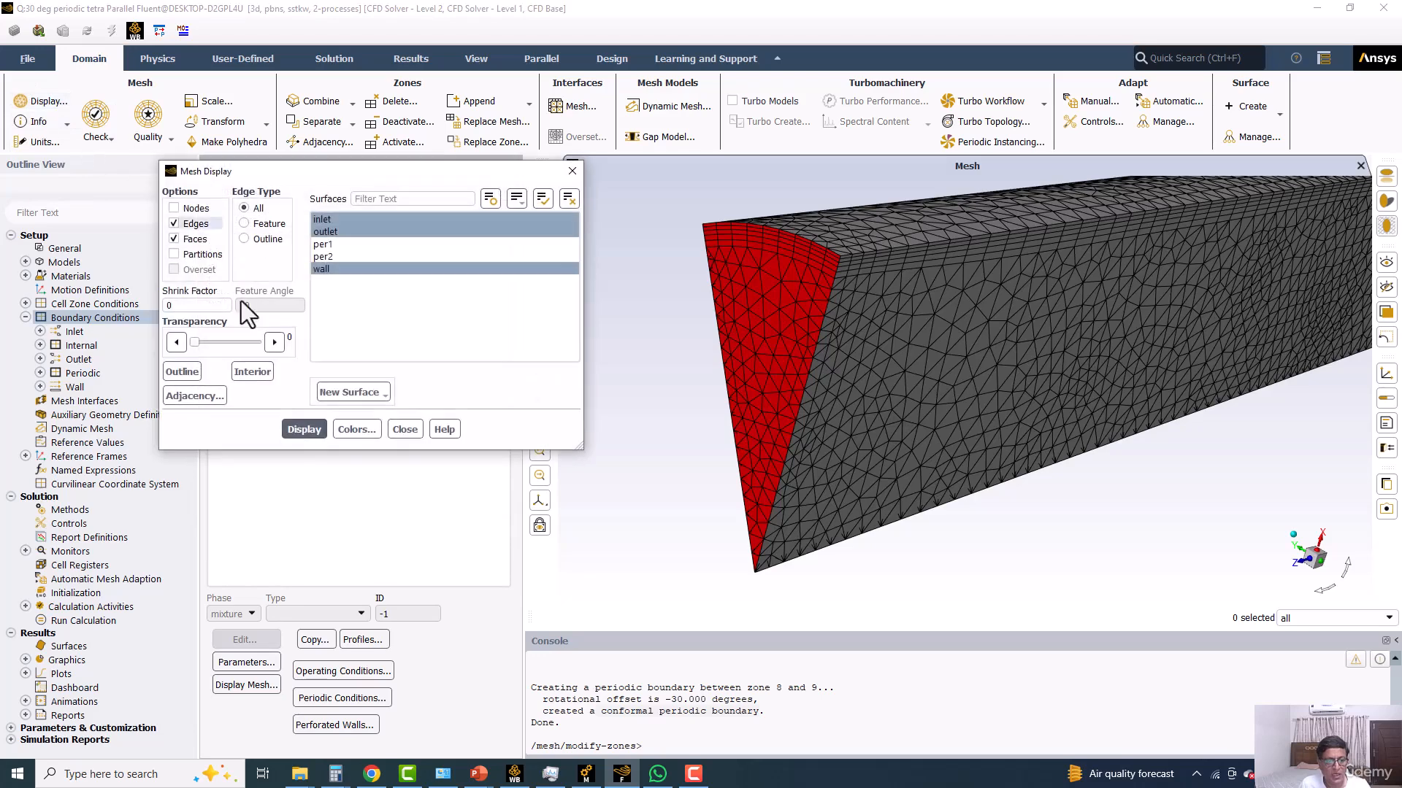
click(330, 256)
click(332, 246)
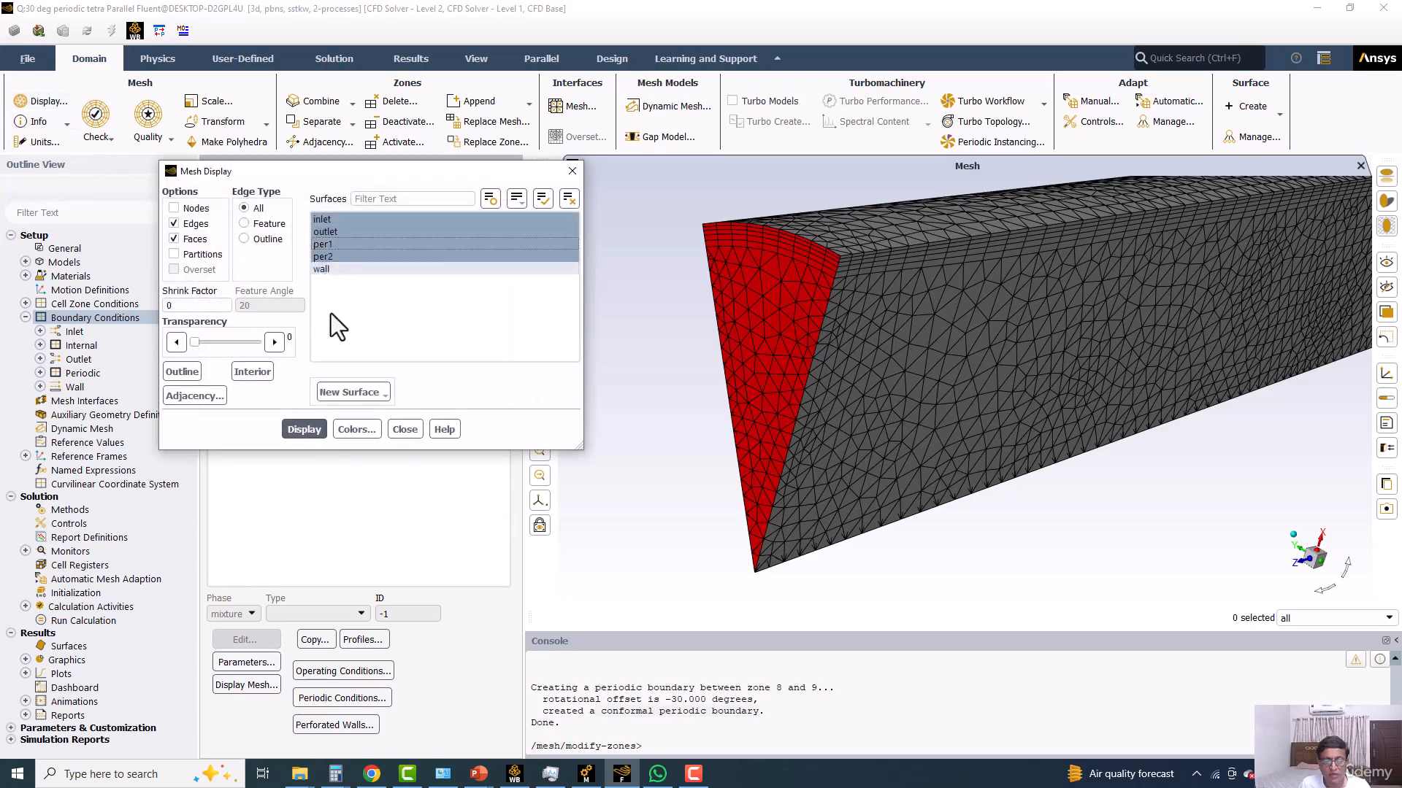
click(304, 429)
Step: Examine the mesh on the sector's periodic side face along the pipe length
drag(823, 420, 1181, 367)
scroll(1095, 321, up, 3)
scroll(1071, 388, down, 7)
drag(837, 355, 949, 287)
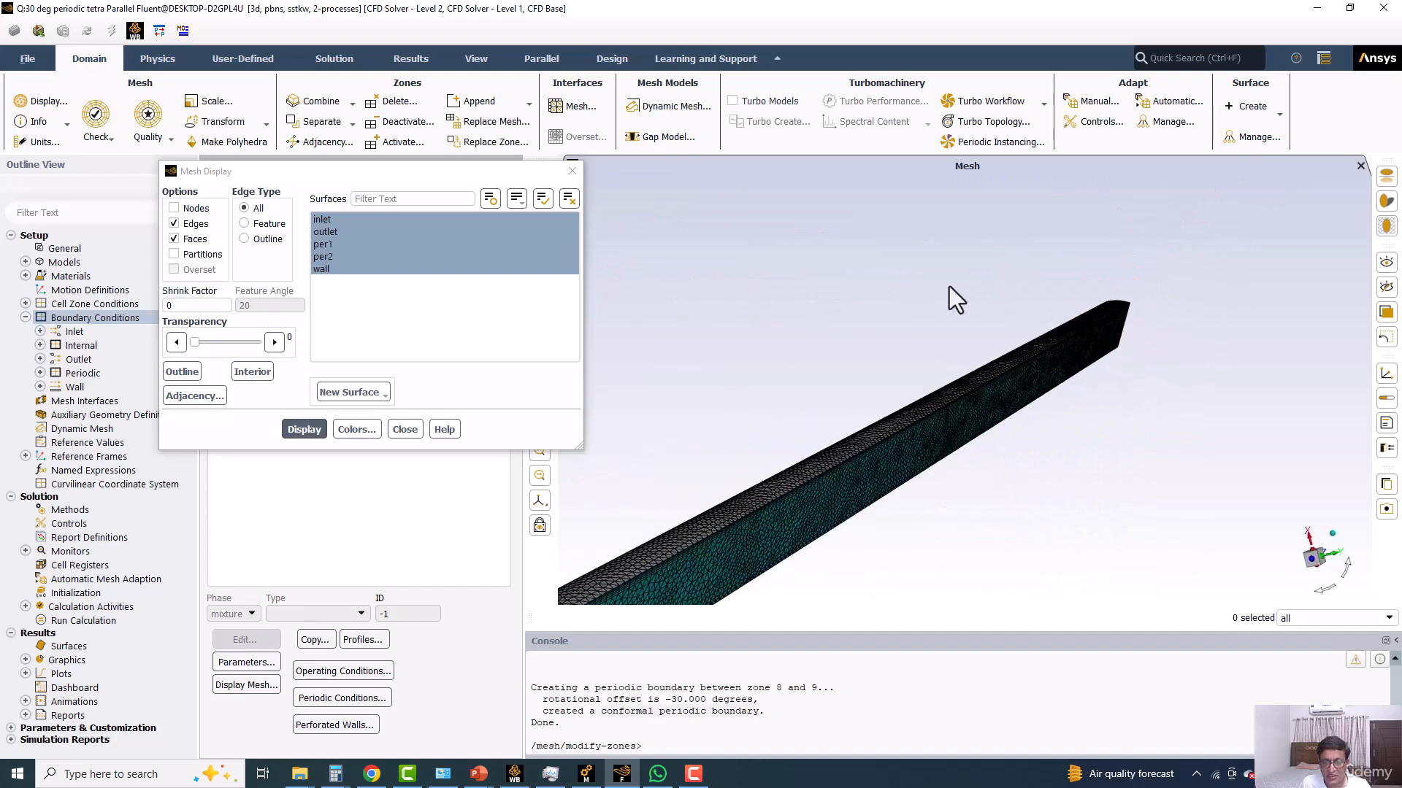
scroll(860, 349, up, 3)
scroll(811, 364, down, 2)
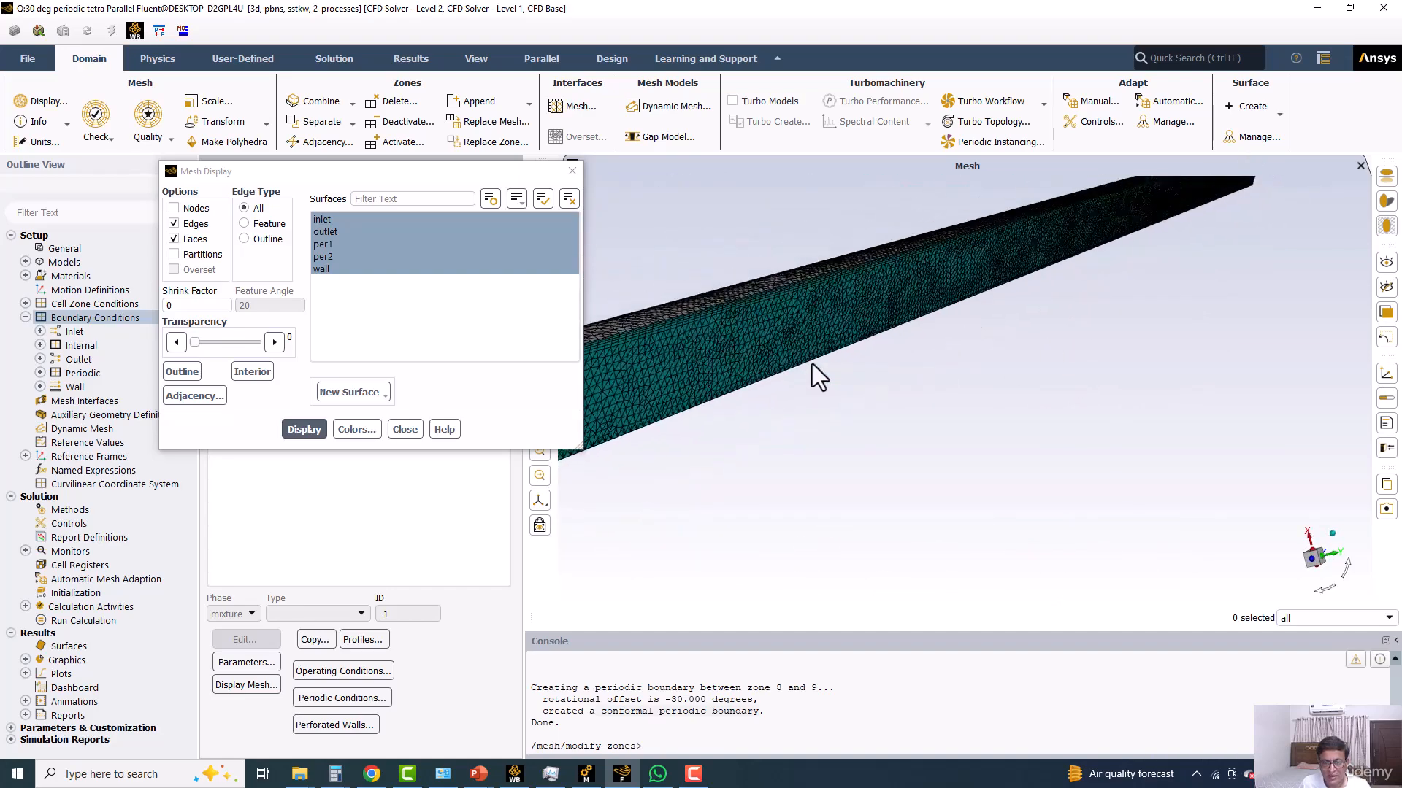
scroll(821, 359, up, 3)
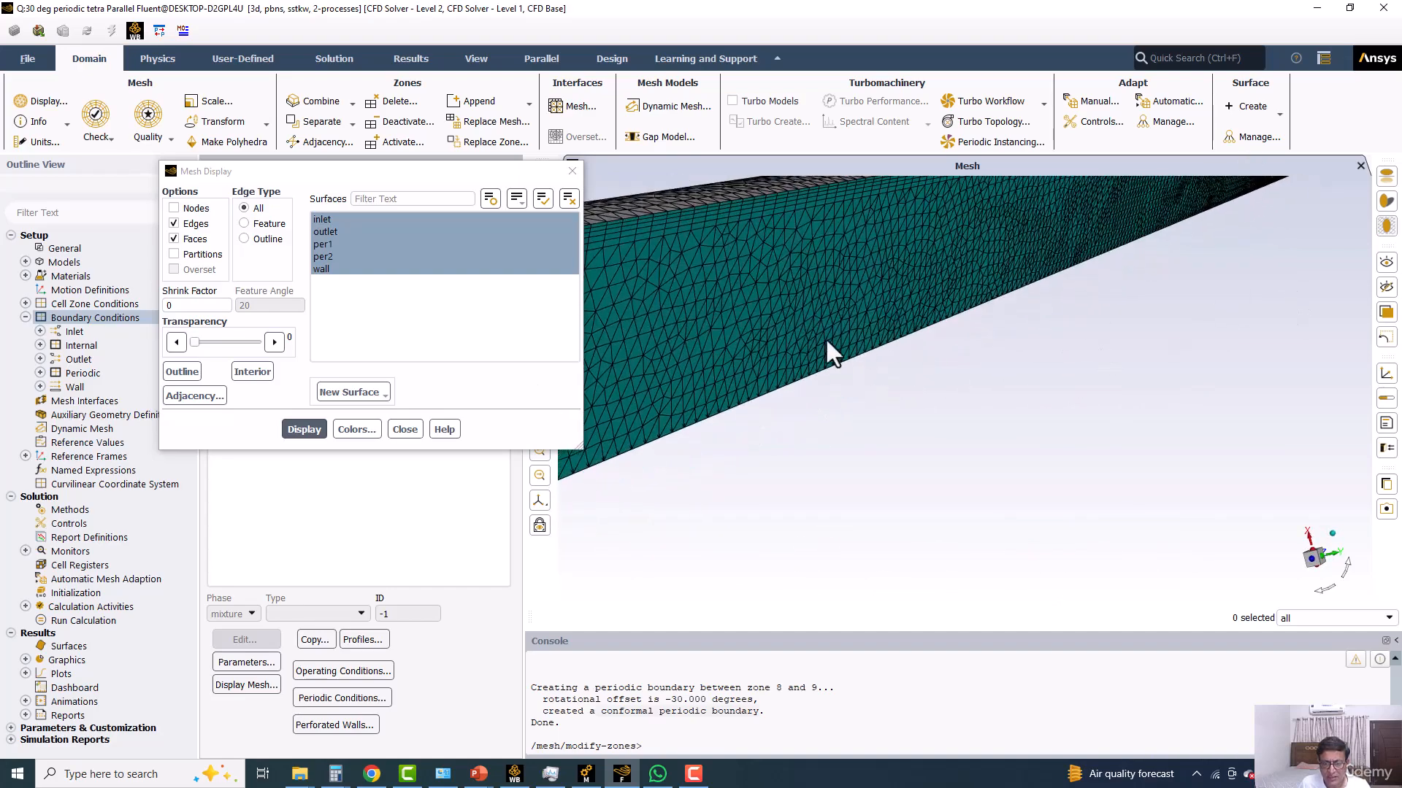
scroll(824, 337, down, 5)
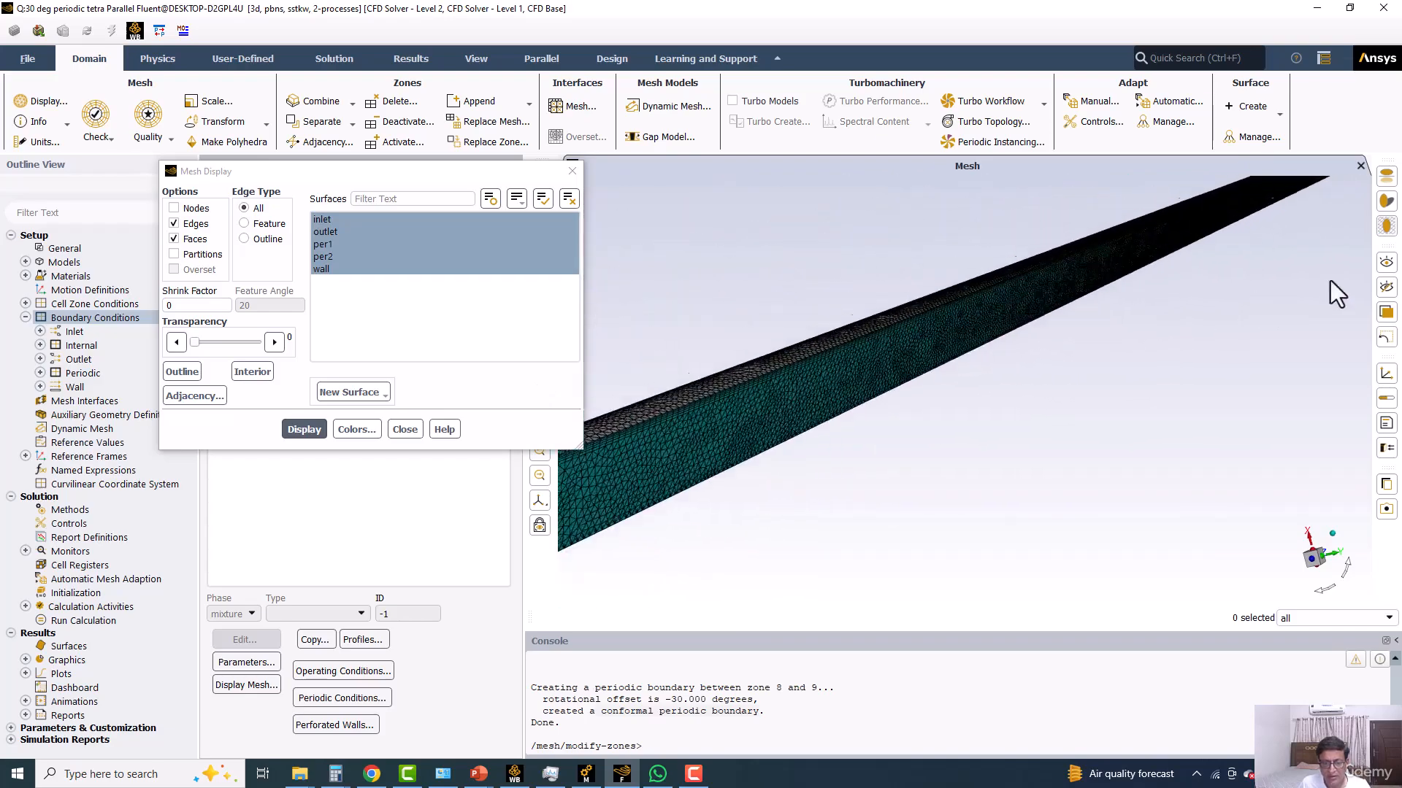
scroll(1192, 316, up, 5)
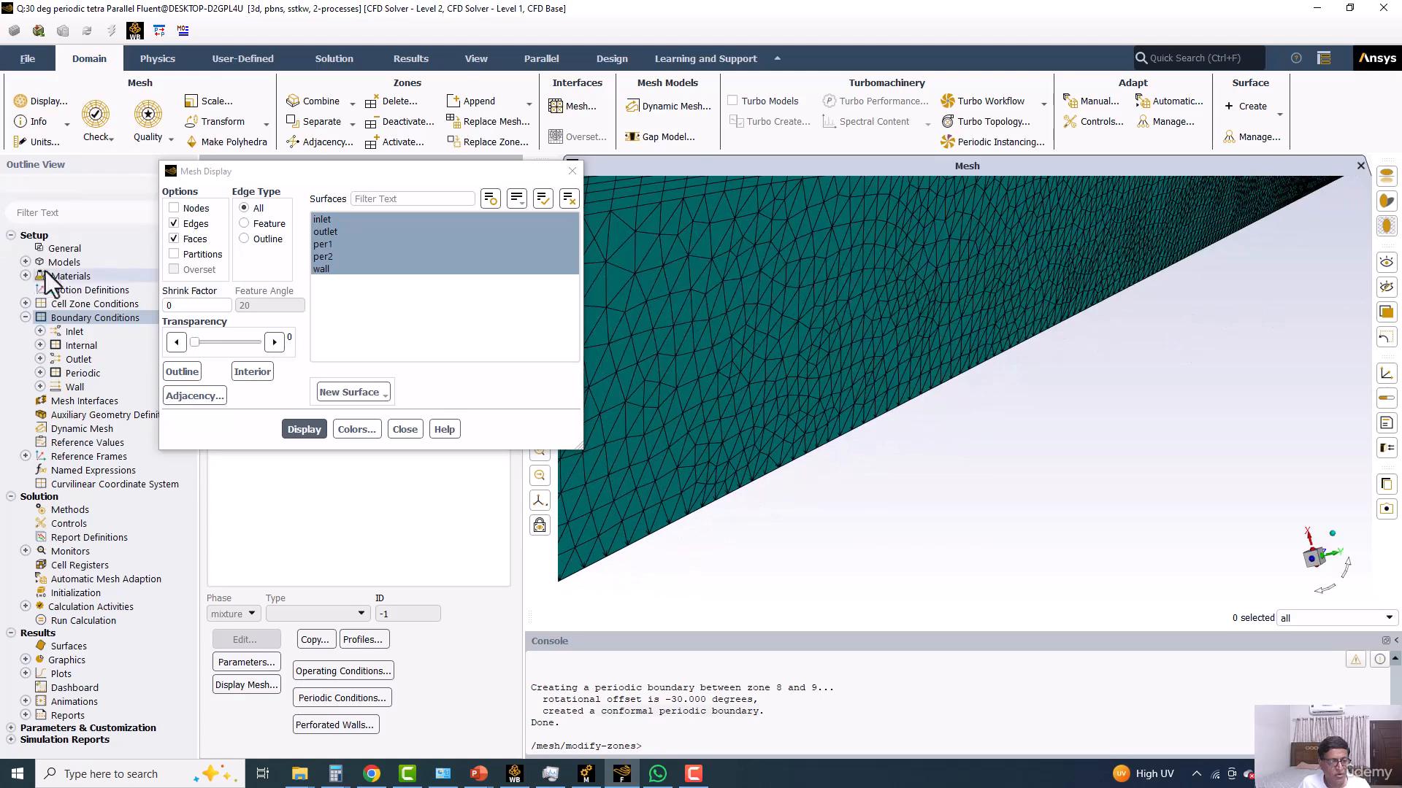
Step: Set the viscous model to Laminar and close the mesh display settings
double_click(62, 262)
double_click(110, 304)
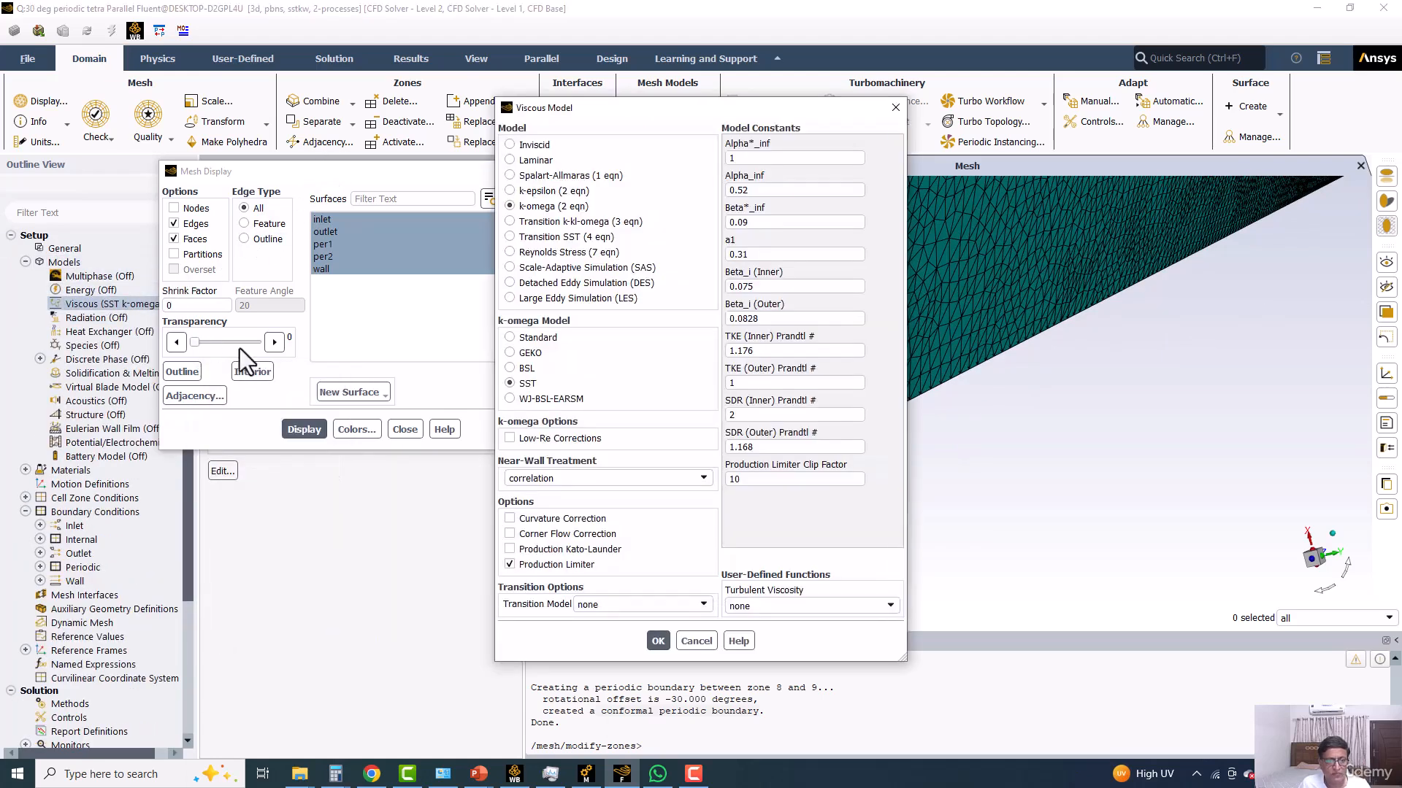
click(613, 160)
click(541, 333)
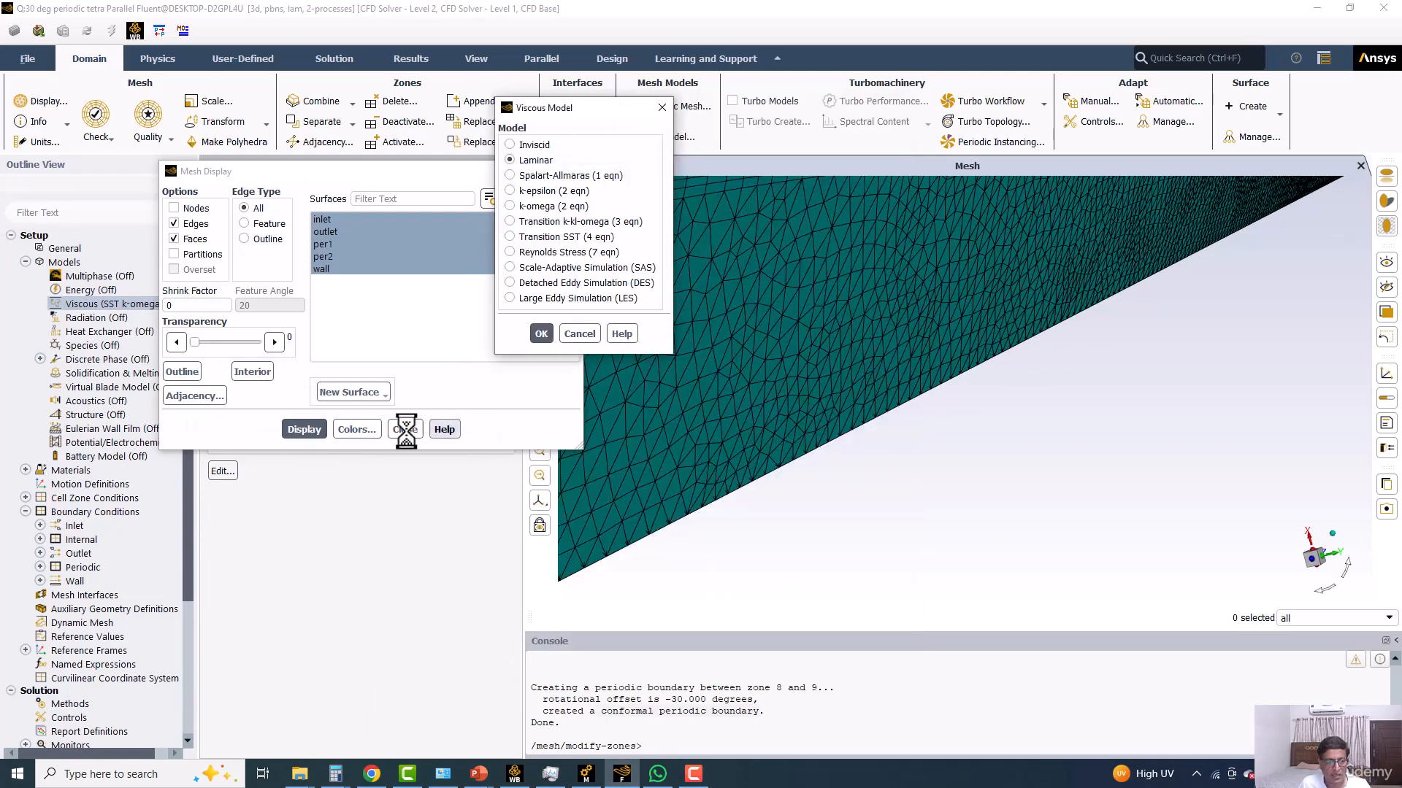
click(405, 430)
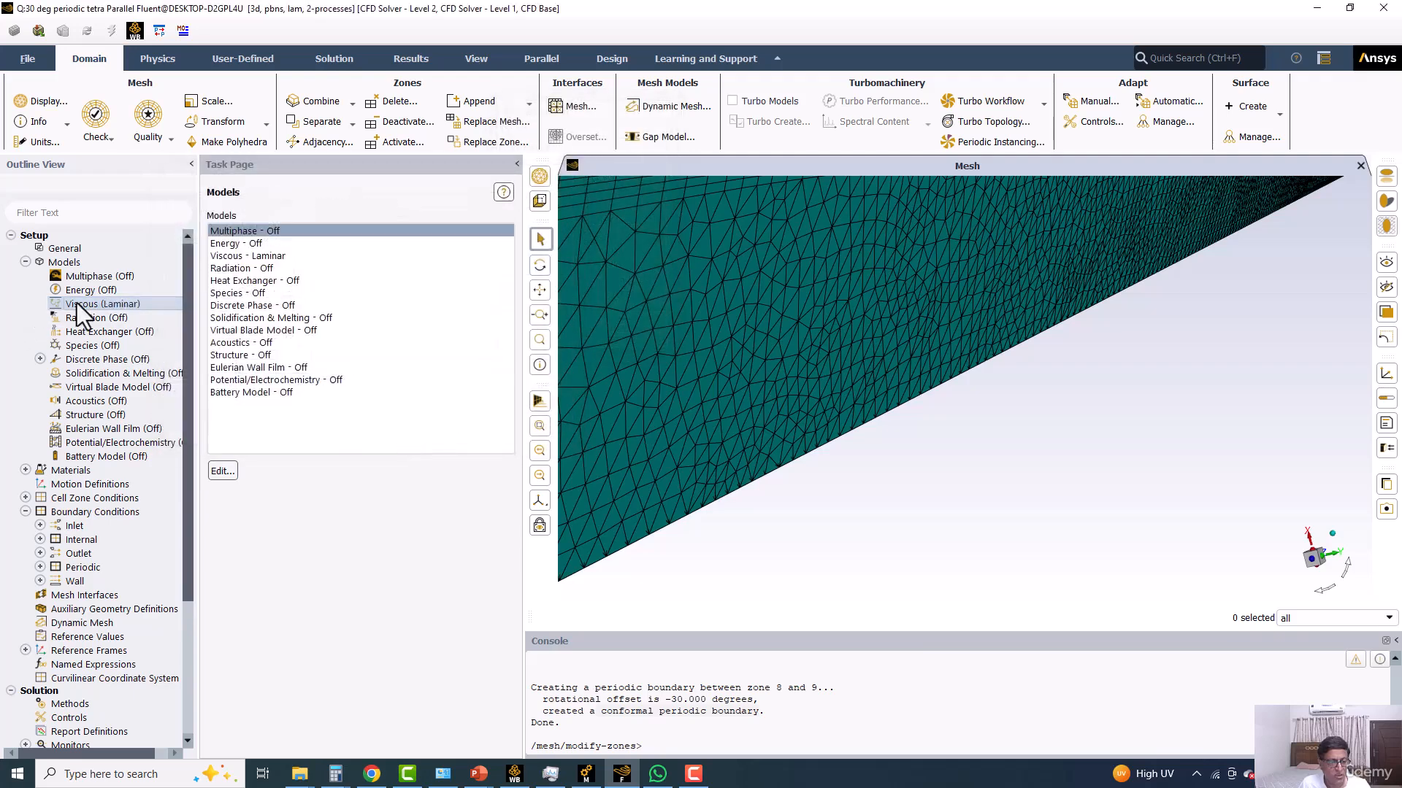
Step: Edit the air material with a constant density of 1 kg/m³ and a constant viscosity of 0.01 kg/(m s)
click(65, 472)
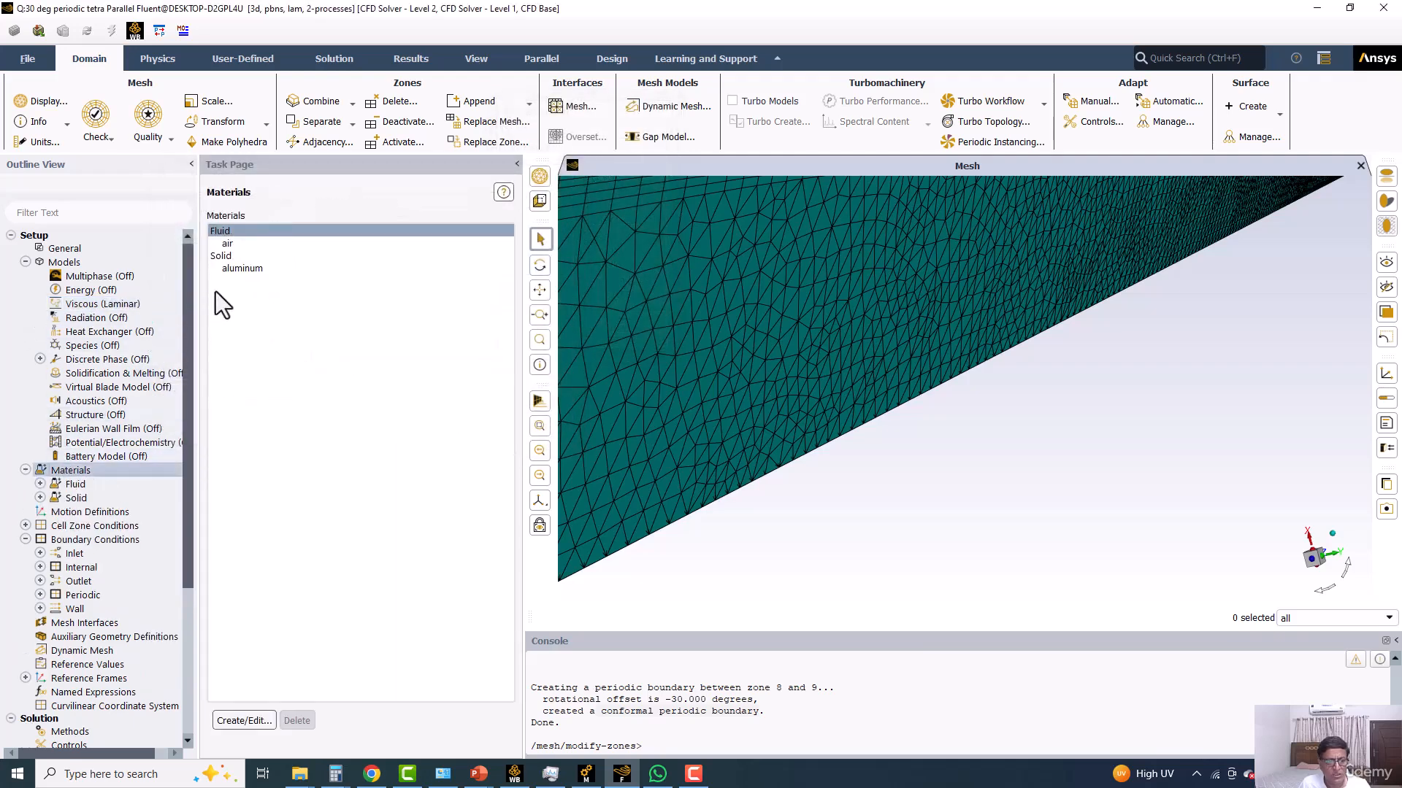
click(235, 245)
click(241, 720)
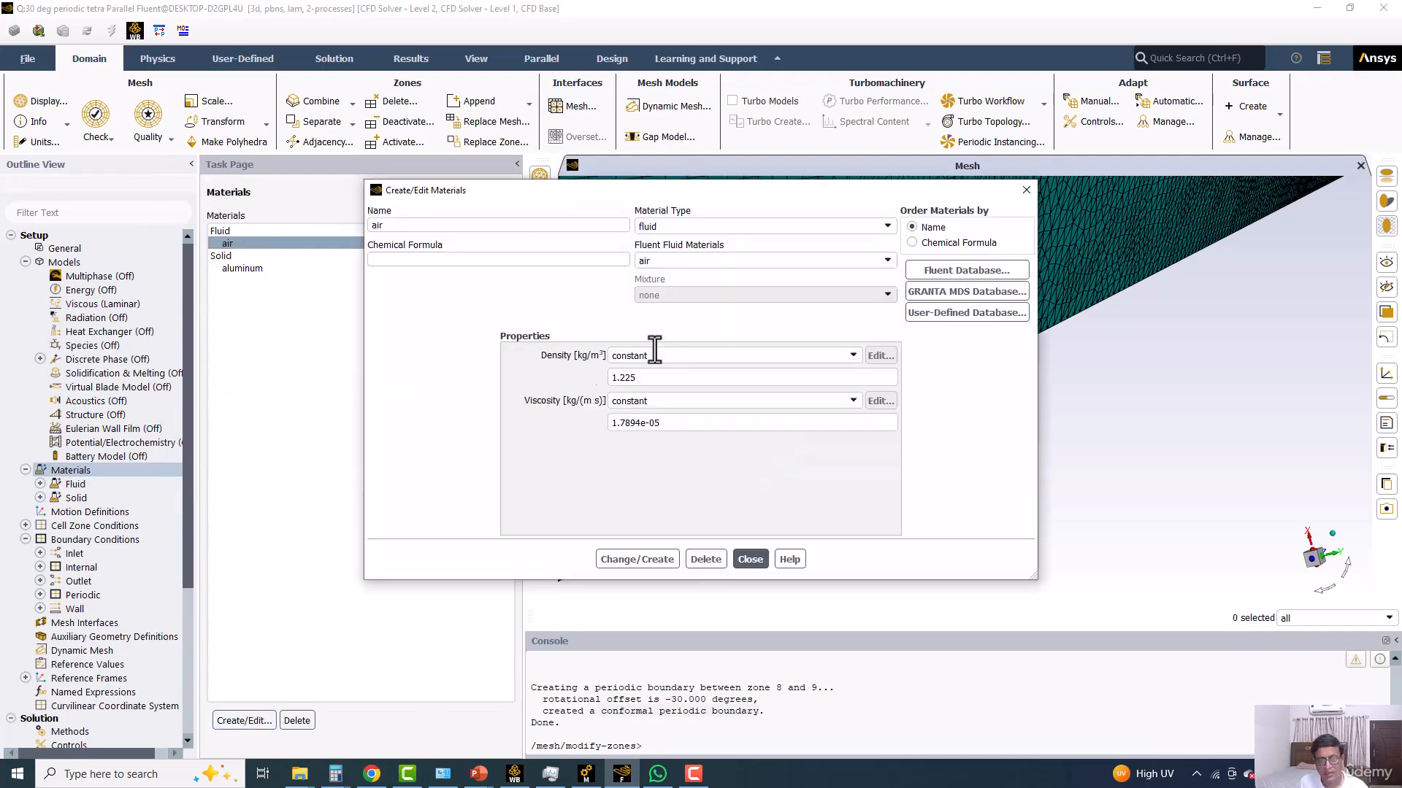
drag(682, 370, 494, 376)
text(1)
drag(669, 422, 388, 422)
text(0)
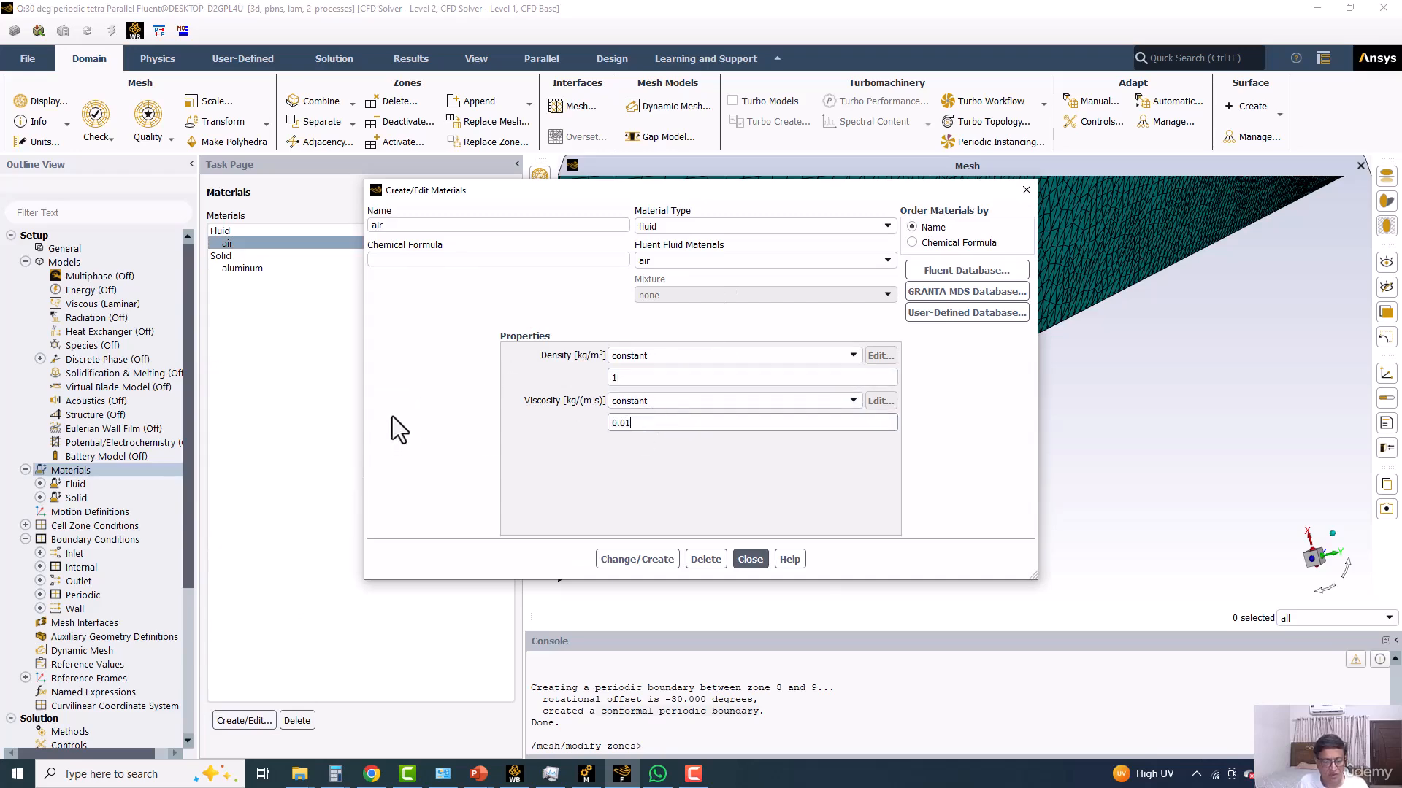
Step: Check the fluid properties against the Problem description slide in the Laminar Pipe Flow PowerPoint, and return to Fluent to apply the air changes
mouse_move(479, 773)
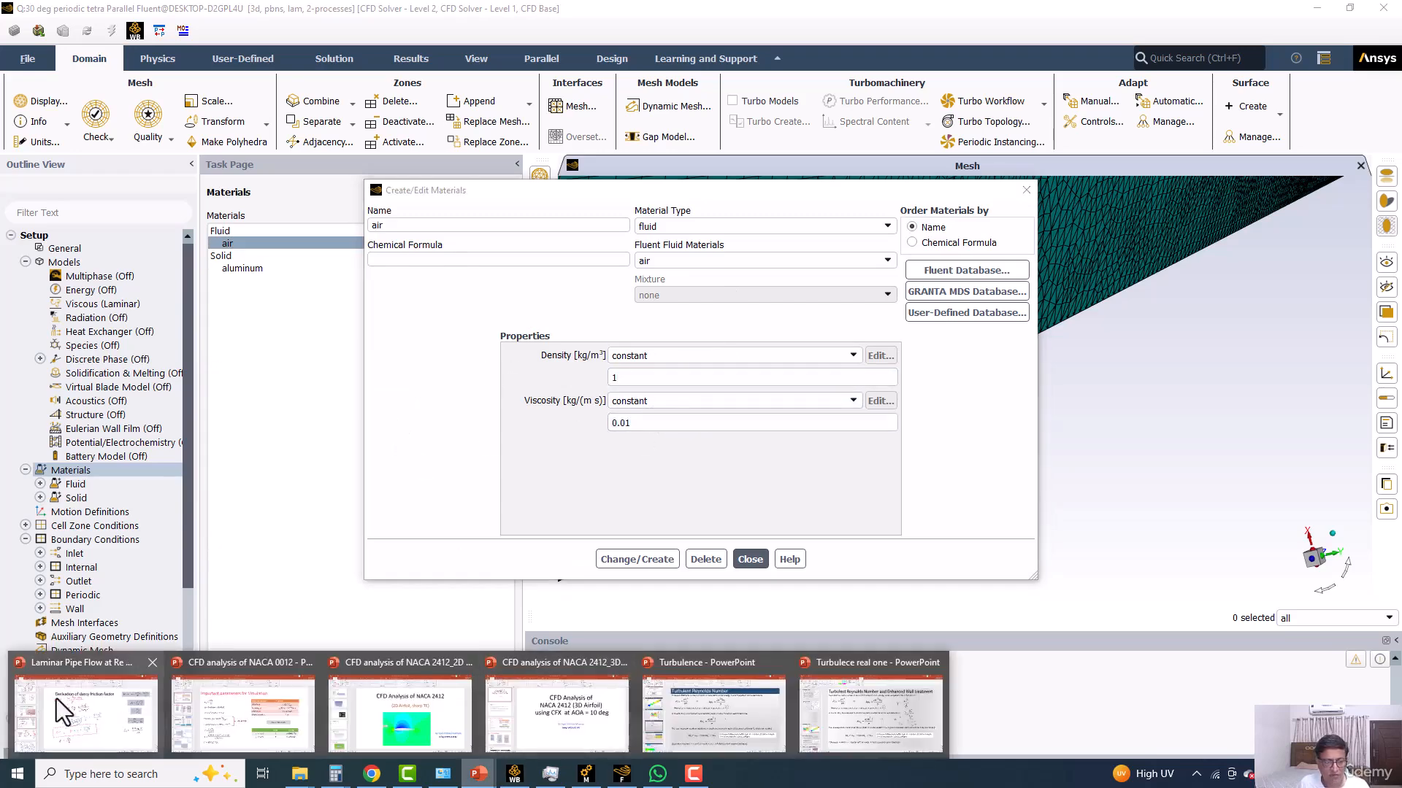
click(79, 724)
scroll(41, 441, down, 8)
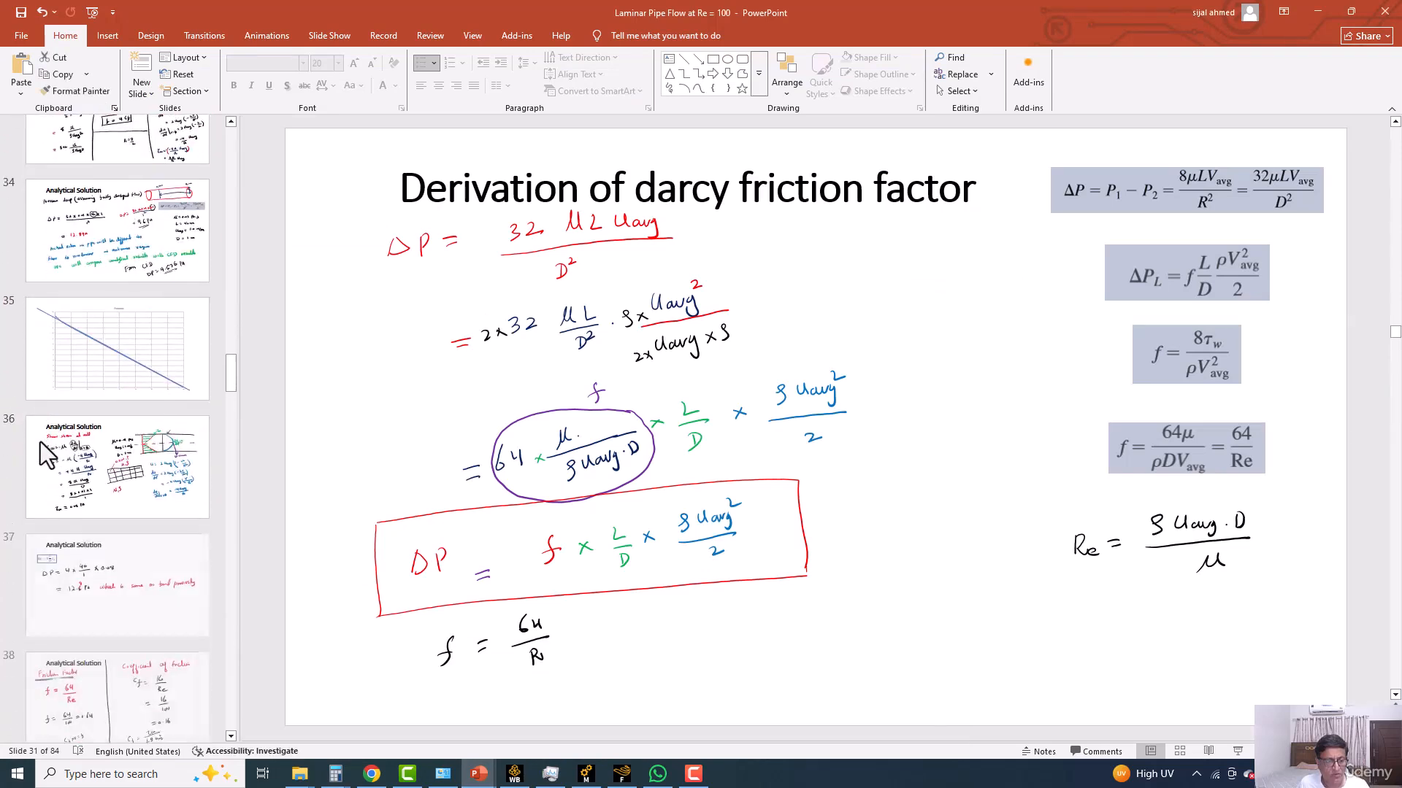
scroll(41, 440, down, 9)
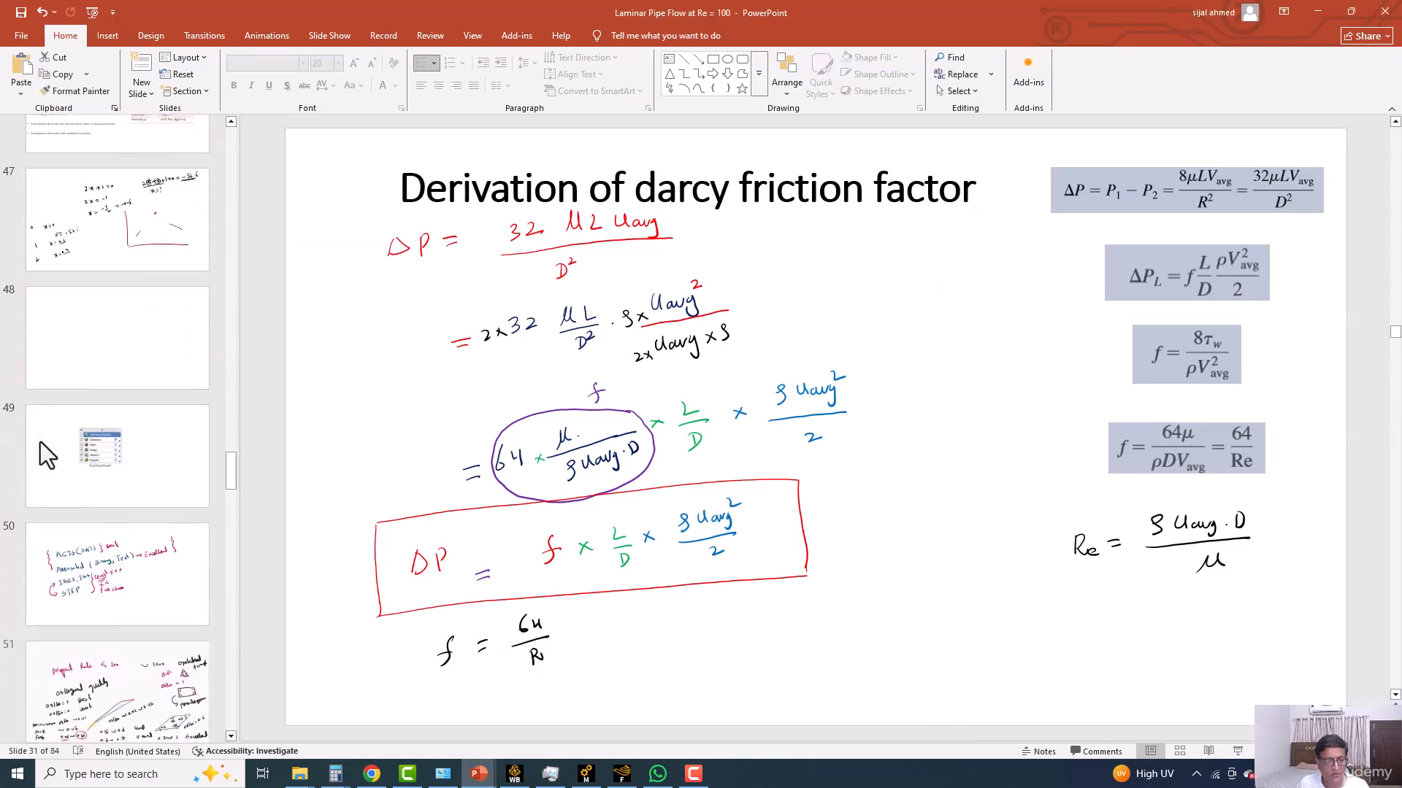
click(150, 304)
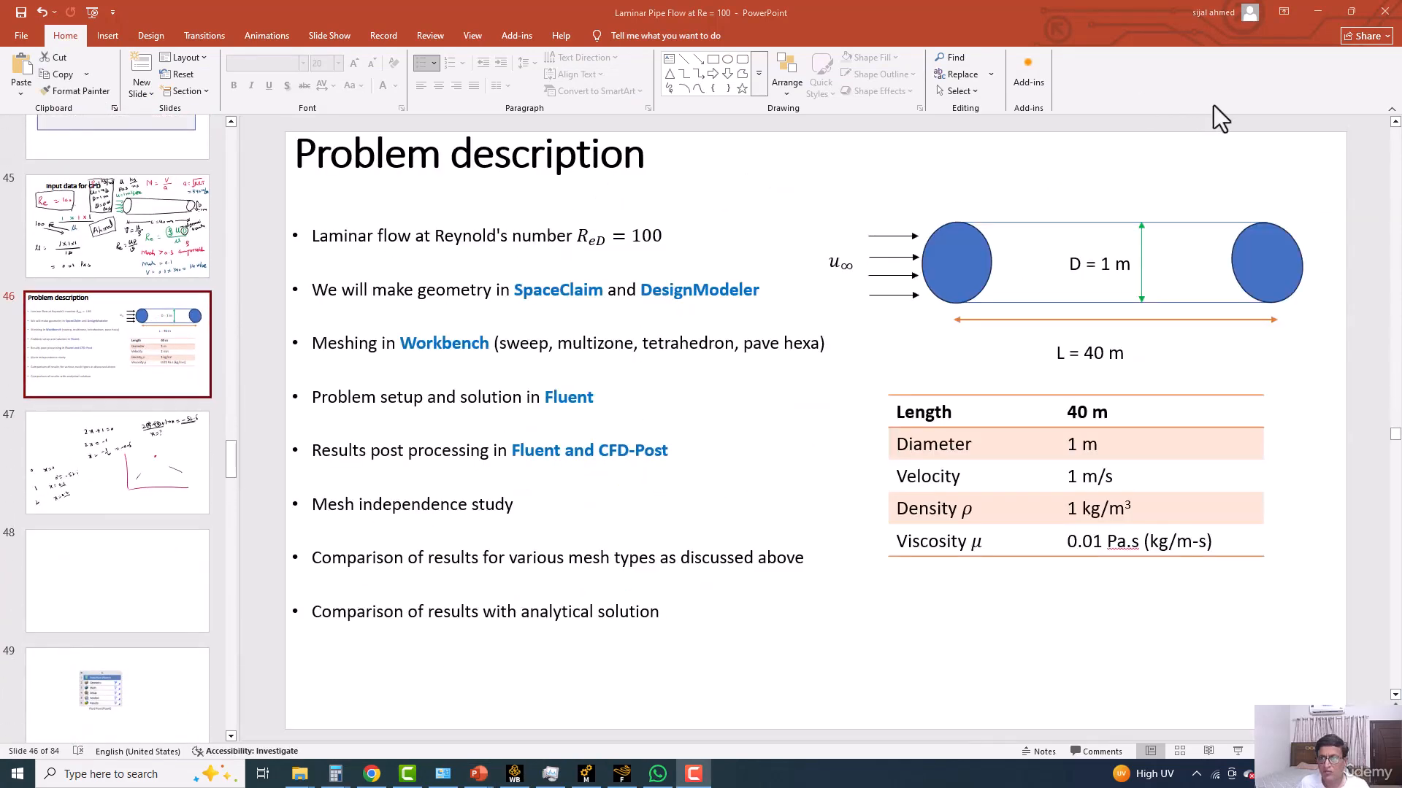
click(1317, 10)
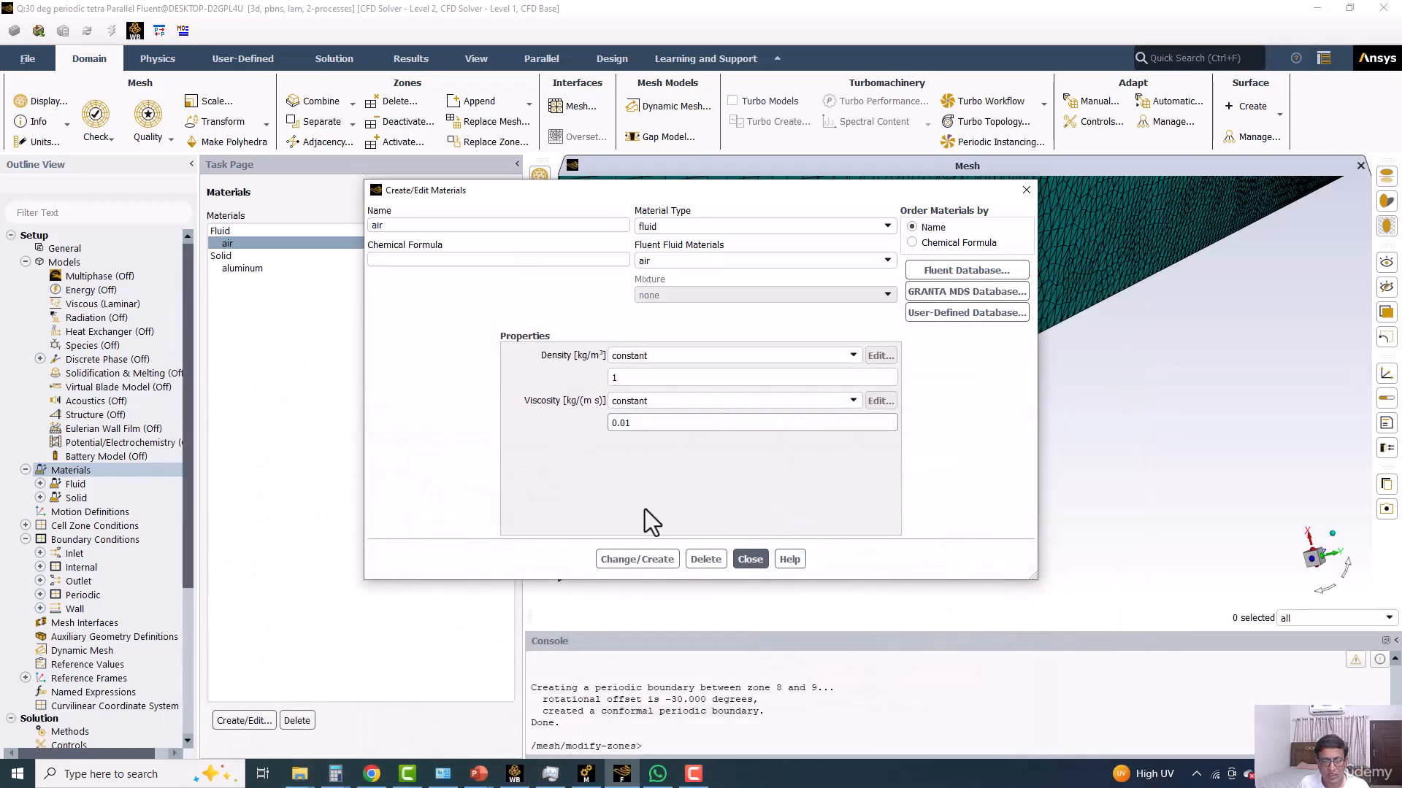
click(647, 566)
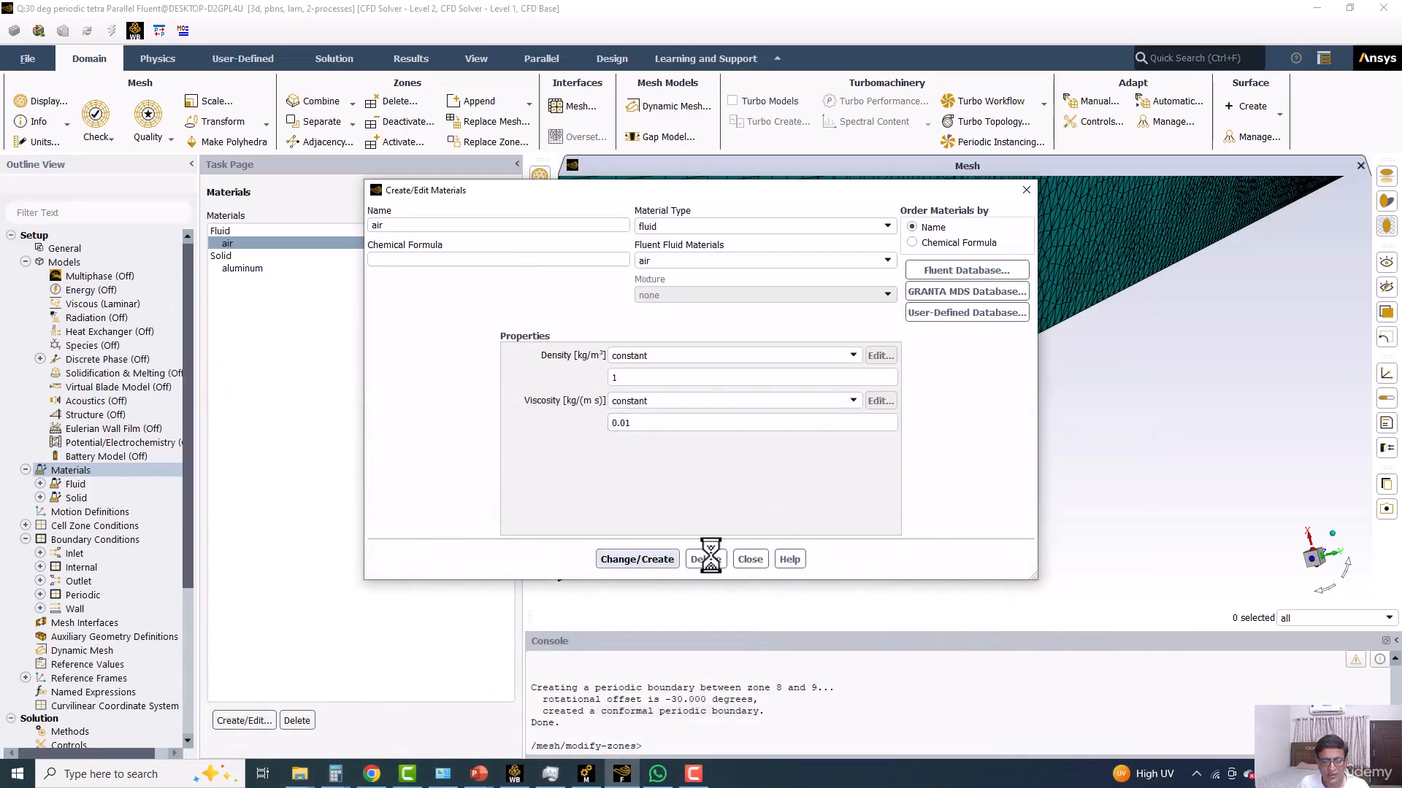
click(750, 559)
Step: Show the boundary conditions with the zones grouped by zone type
double_click(101, 539)
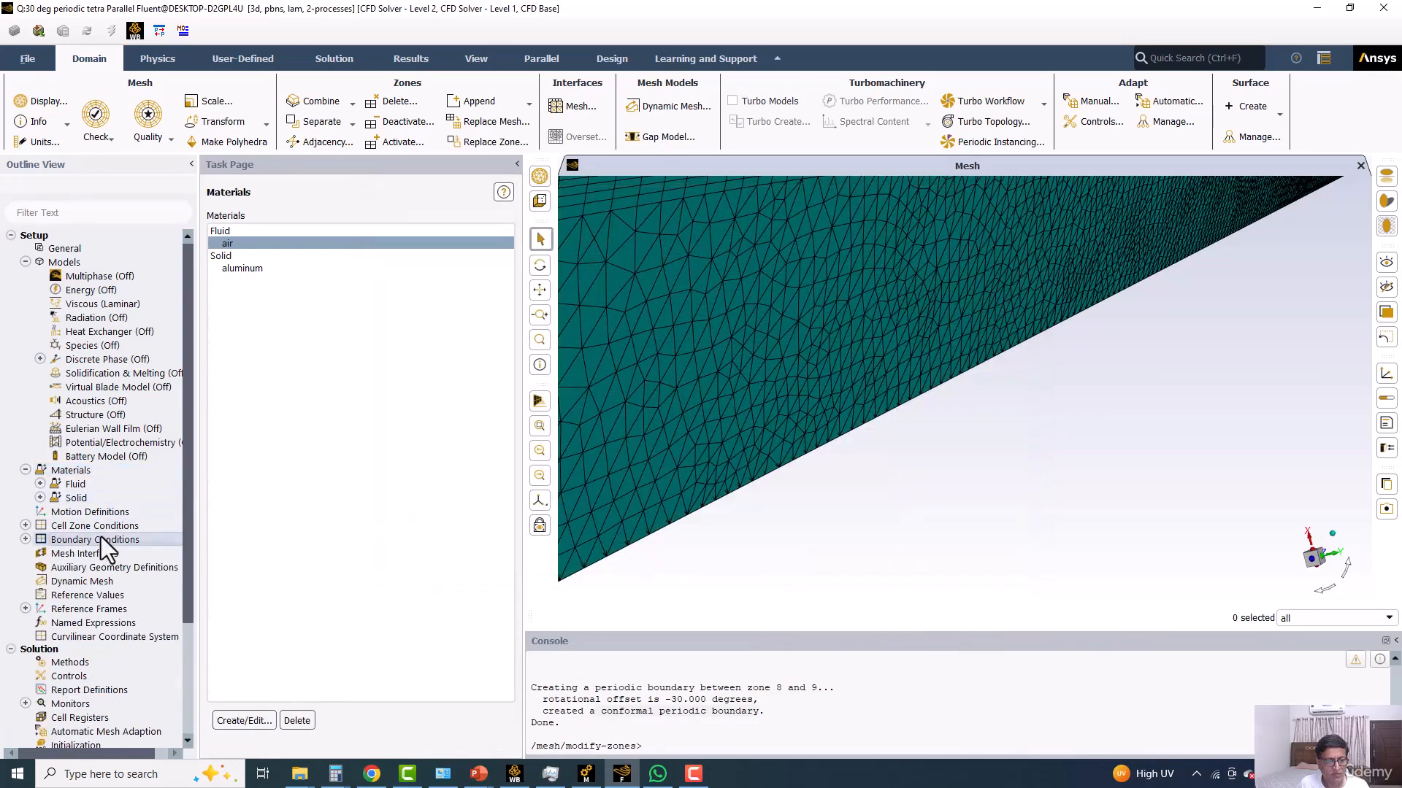
click(500, 220)
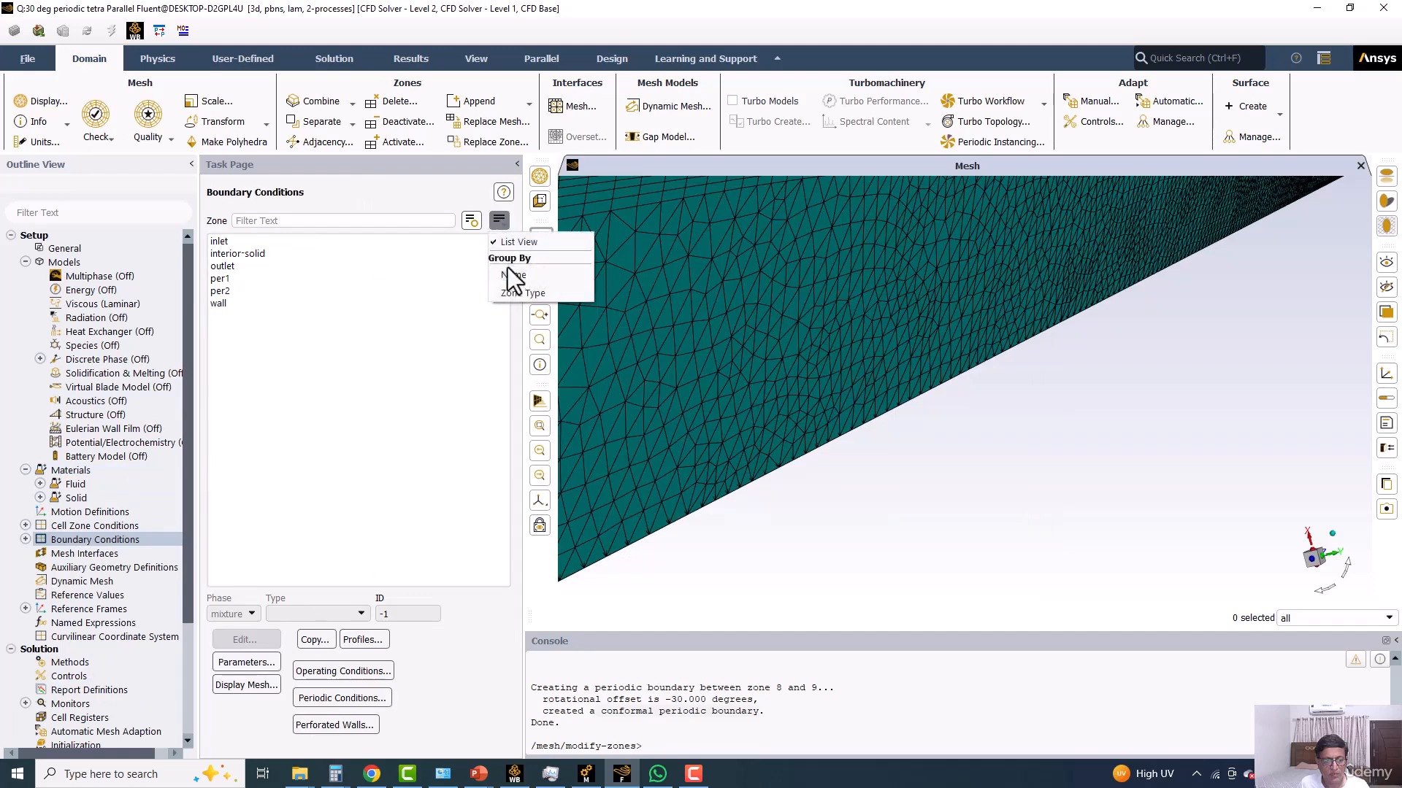
click(514, 294)
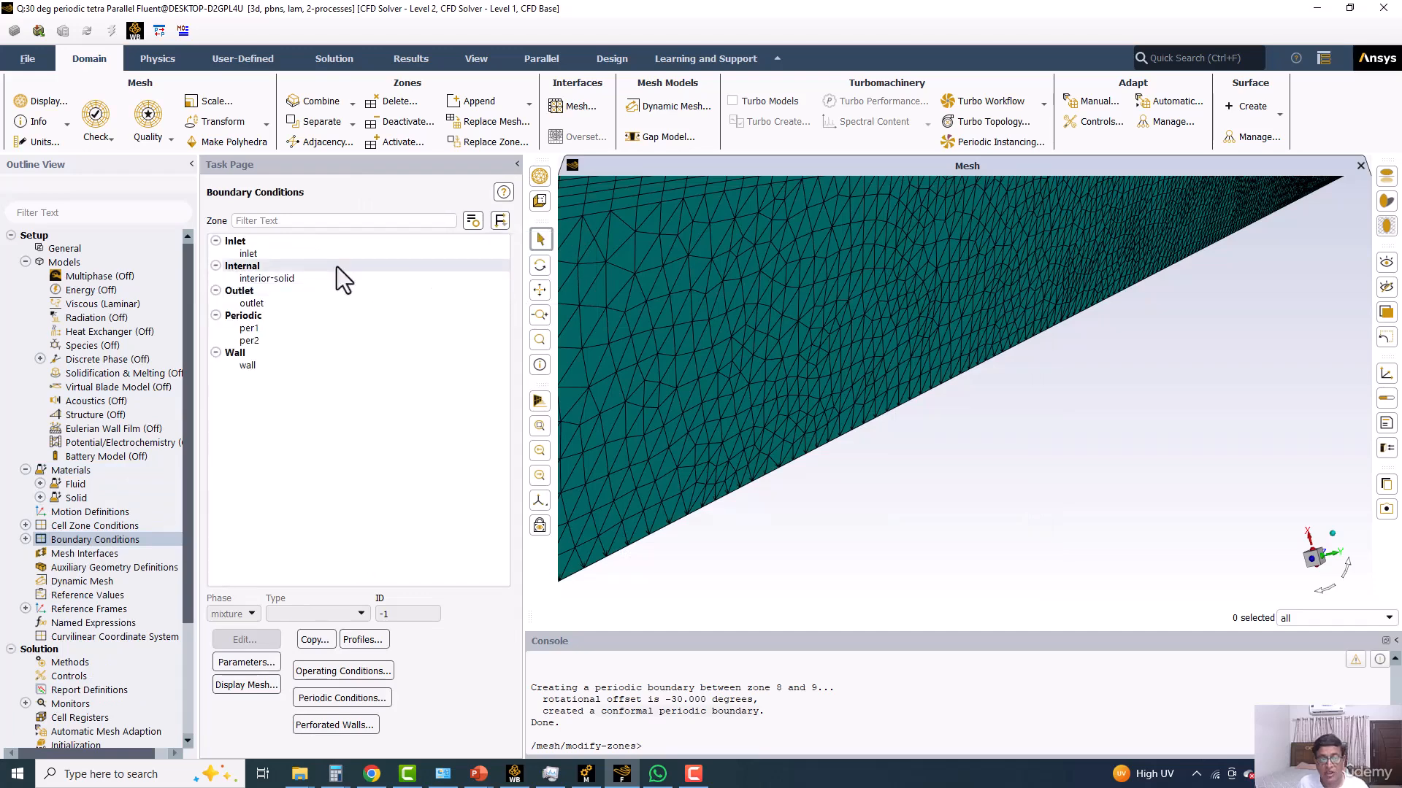
Step: Set the inlet's velocity magnitude to 1 m/s, normal to the boundary, and apply it
click(284, 257)
click(245, 640)
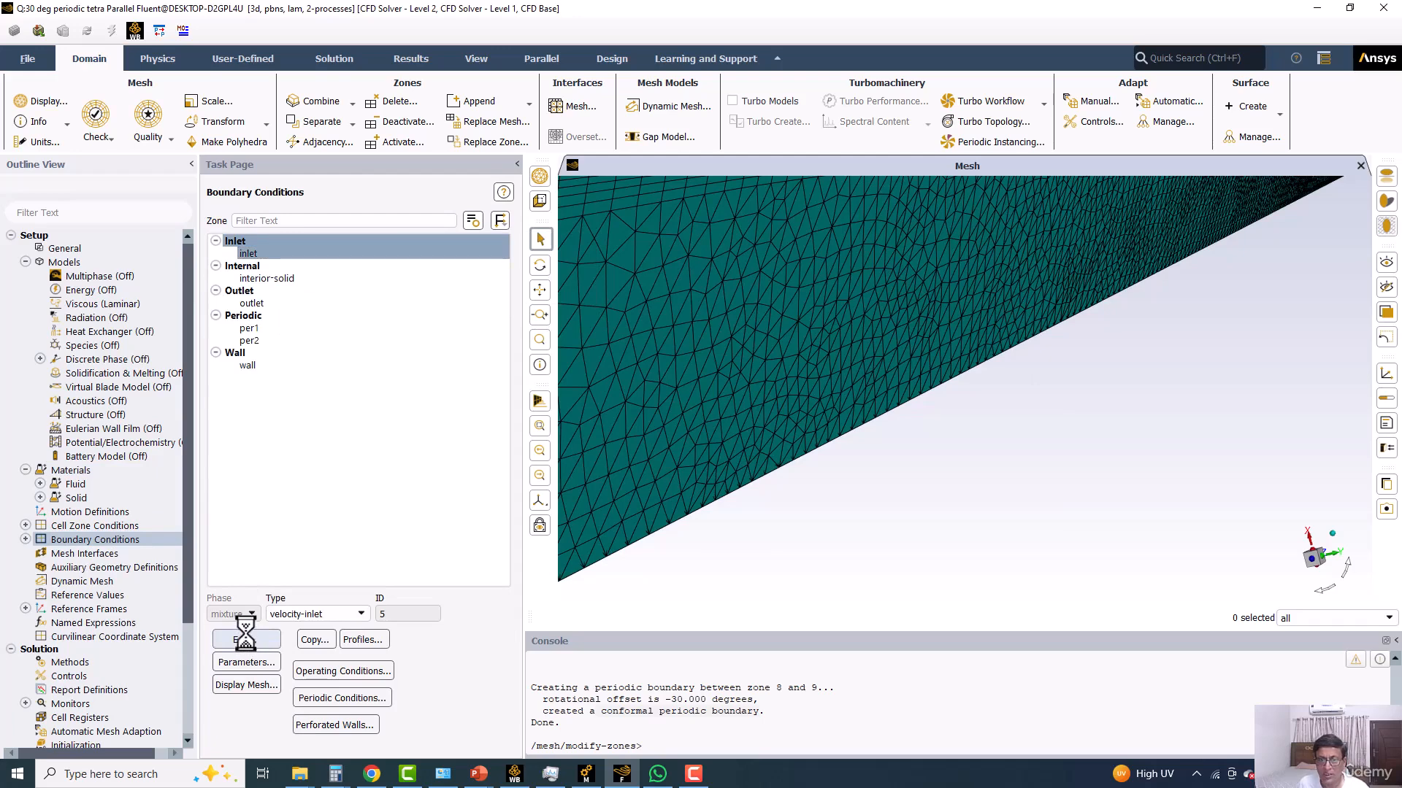
click(476, 506)
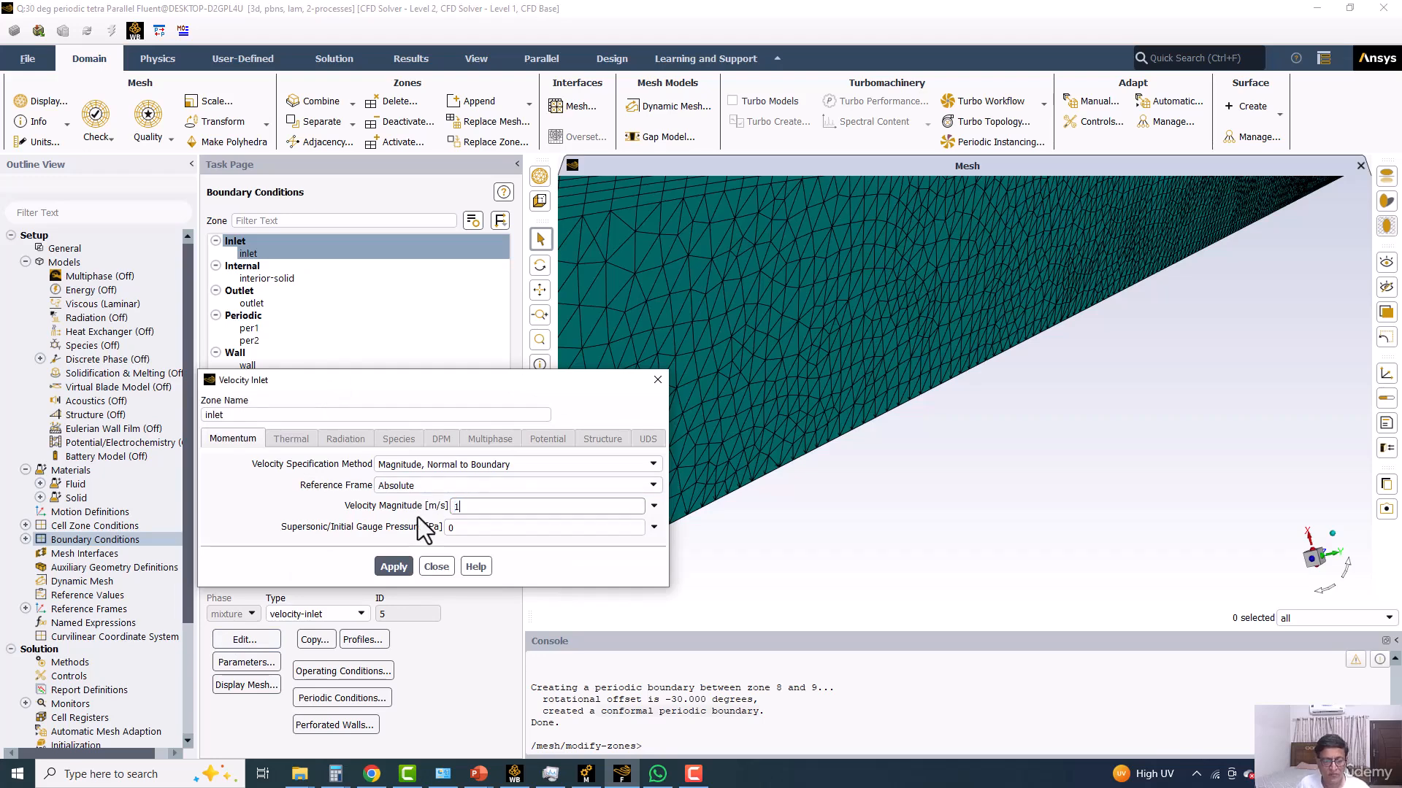
click(393, 566)
click(436, 566)
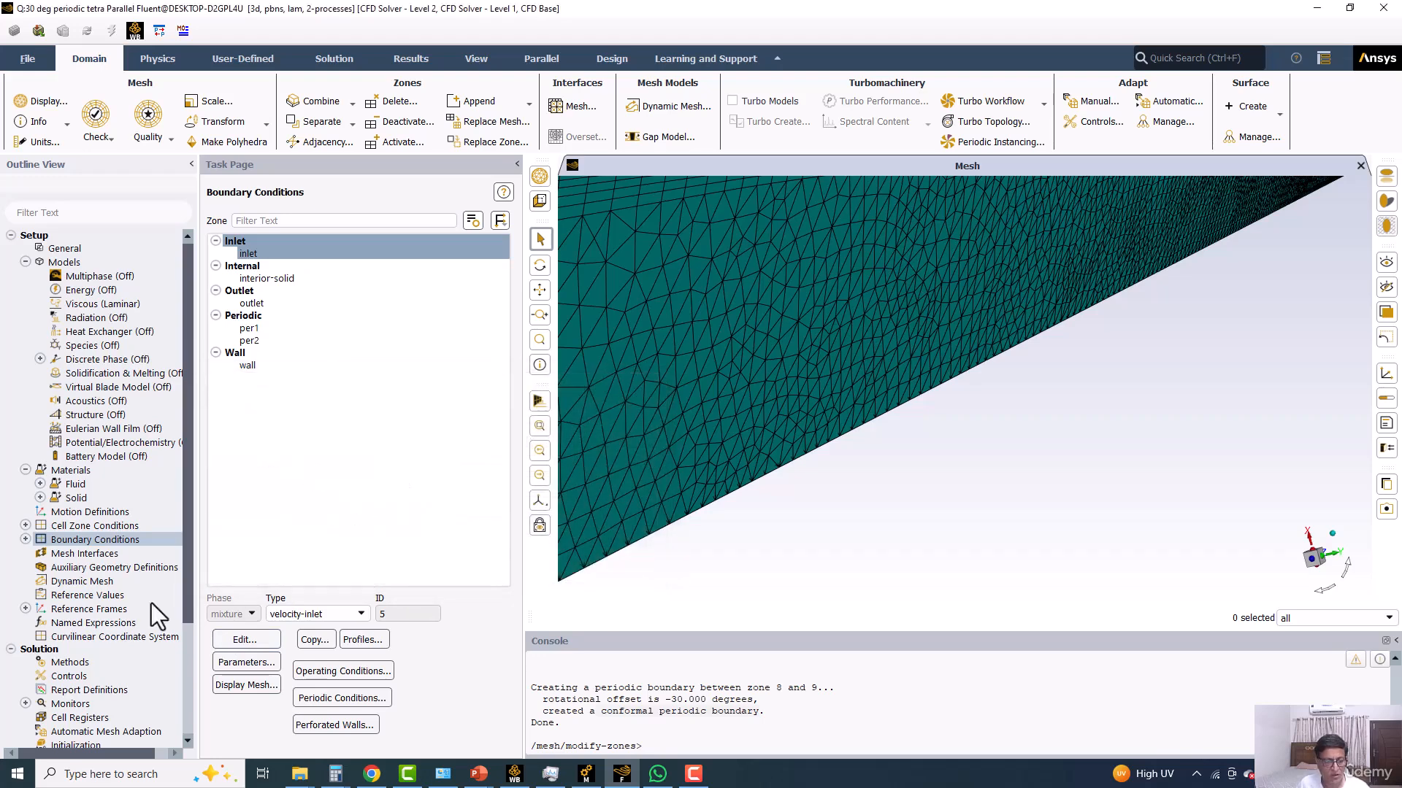
Step: Set the pressure-velocity coupling scheme to SIMPLE in the solution methods and expand the monitors
scroll(106, 609, down, 3)
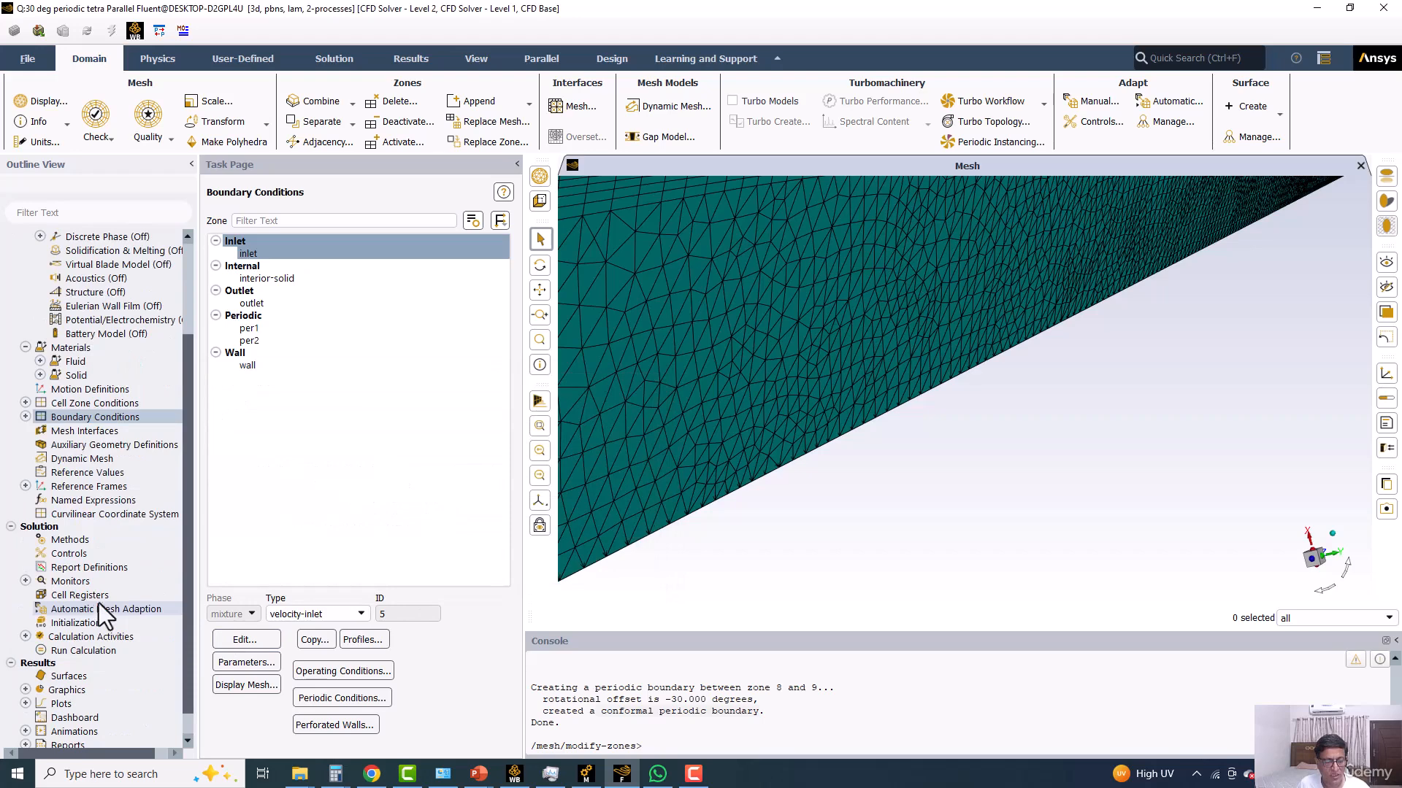
click(87, 544)
click(268, 246)
click(241, 260)
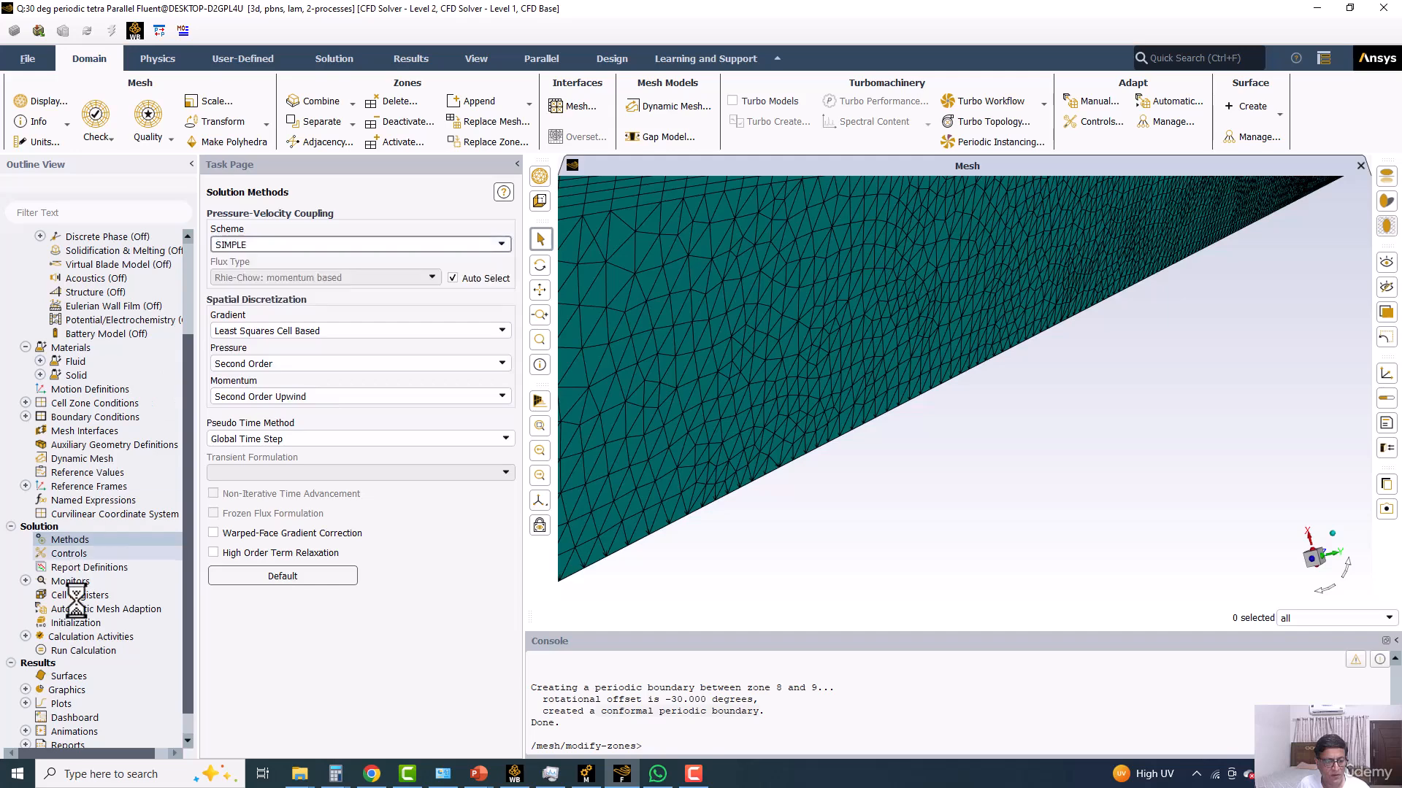
click(25, 581)
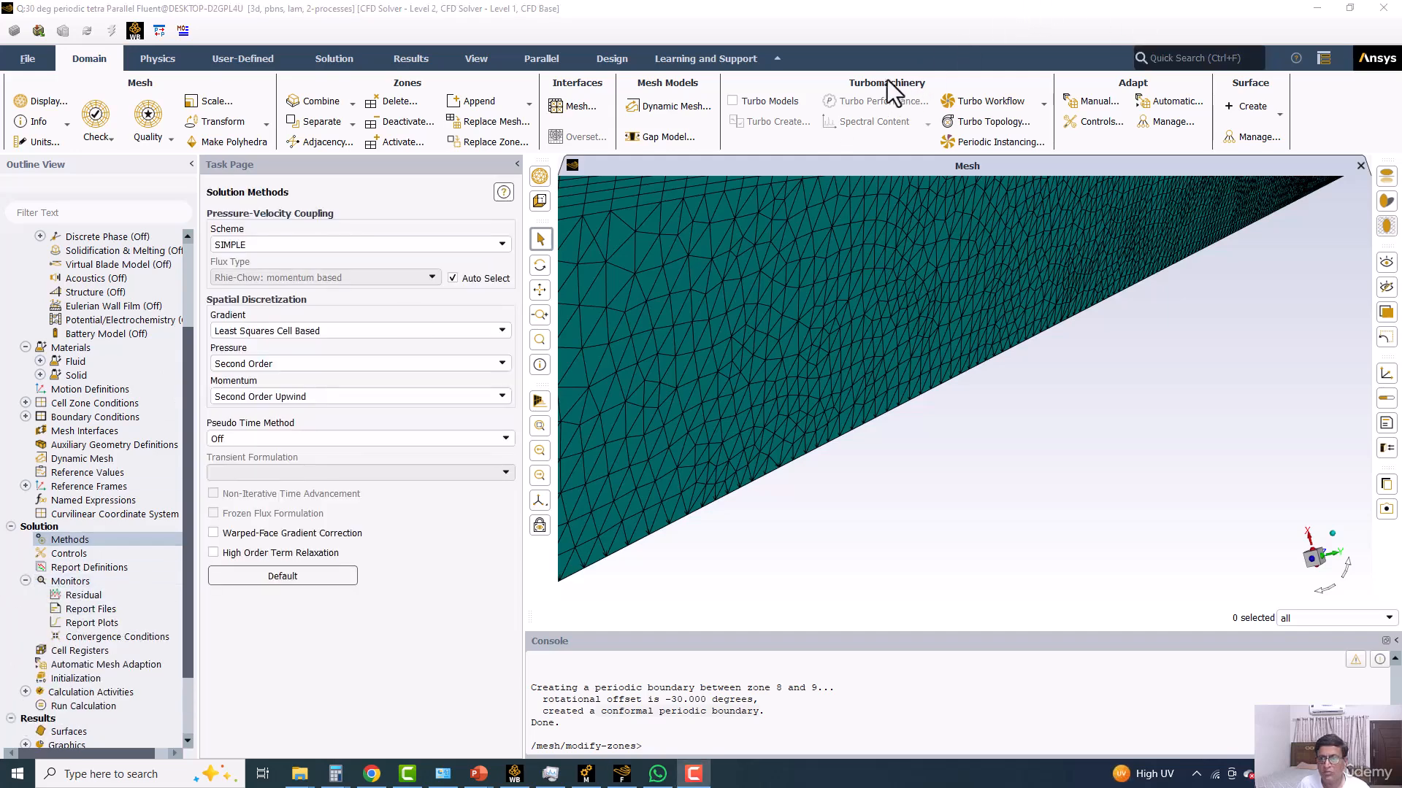
Step: Create a point surface at x 0, y 0, z 35 m with probe snapping off
click(1250, 106)
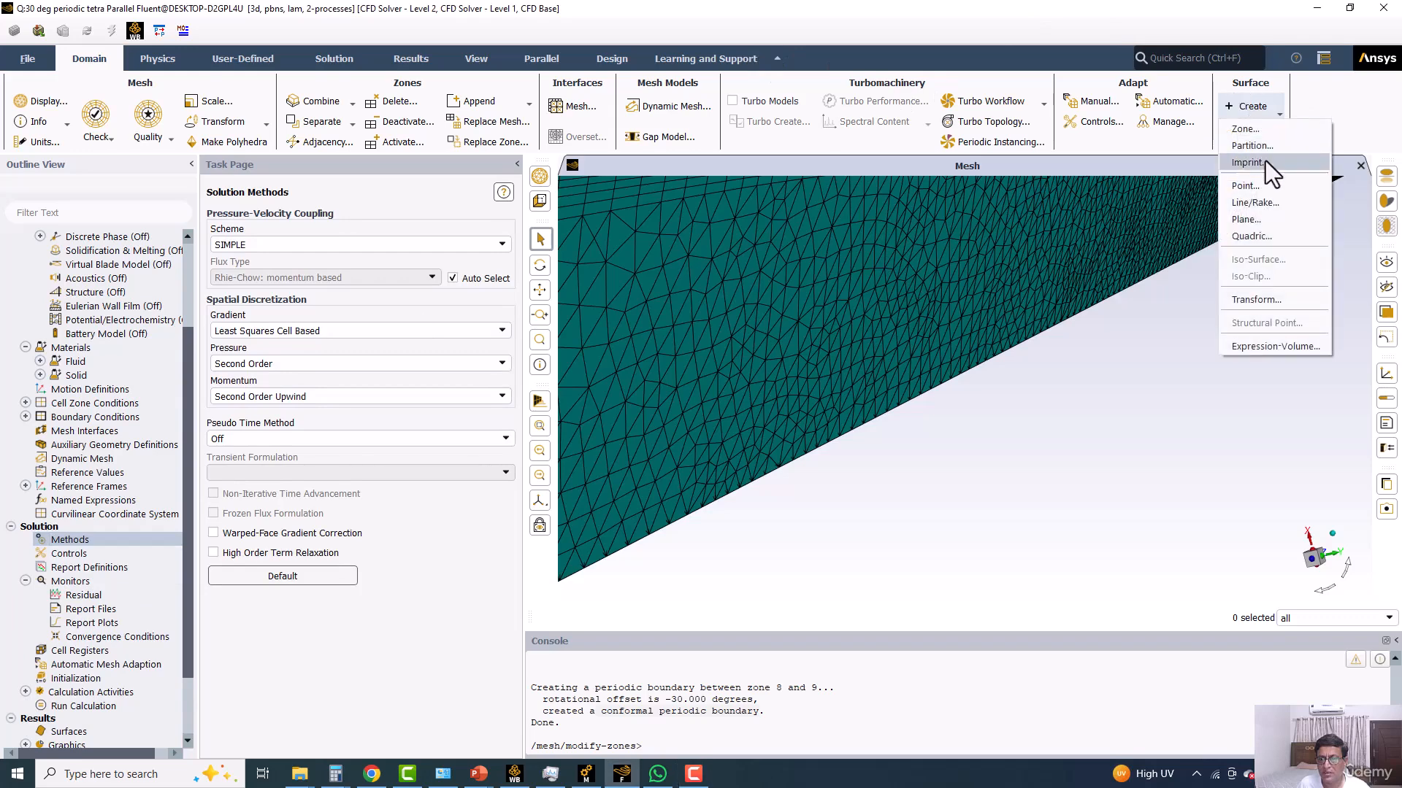
click(1250, 187)
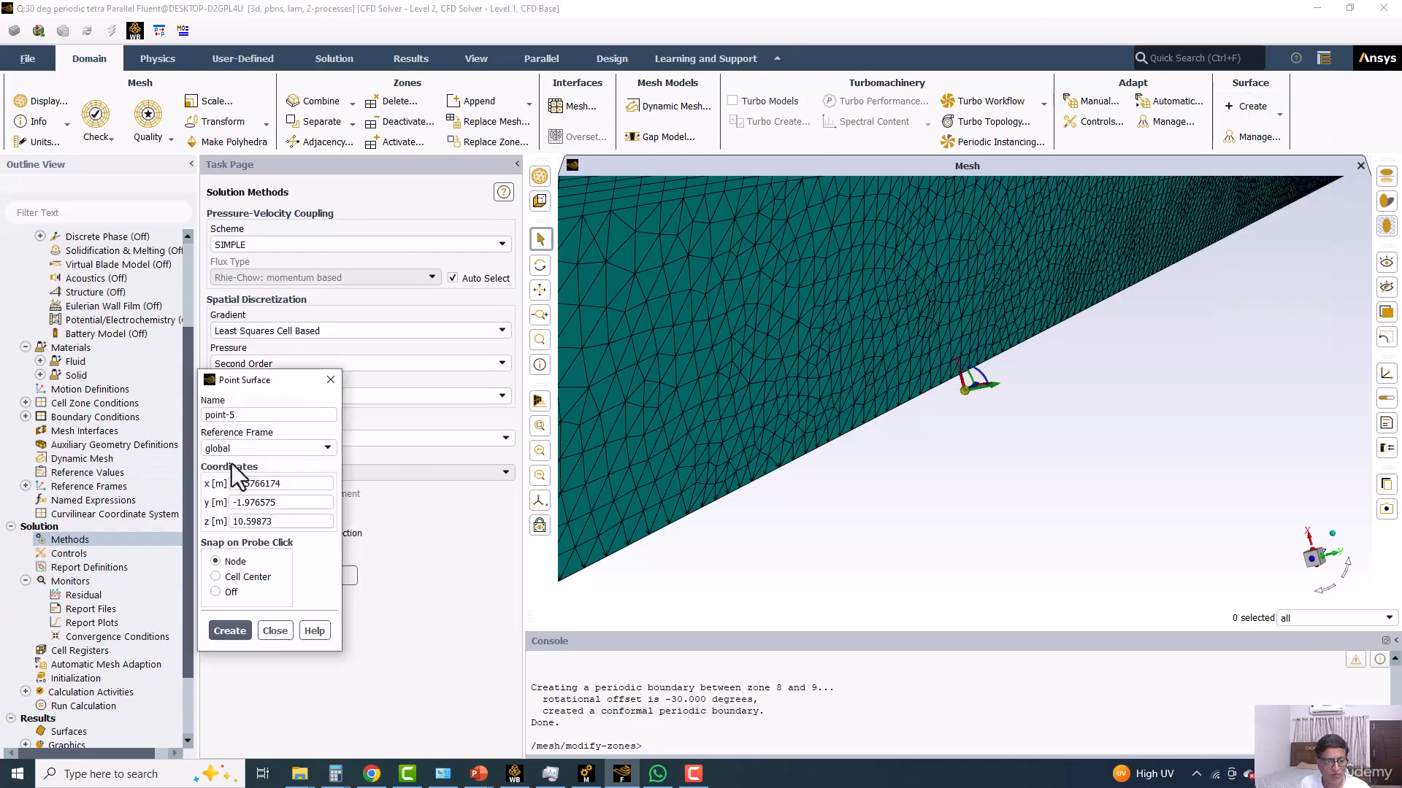
text(00)
double_click(275, 521)
text(35)
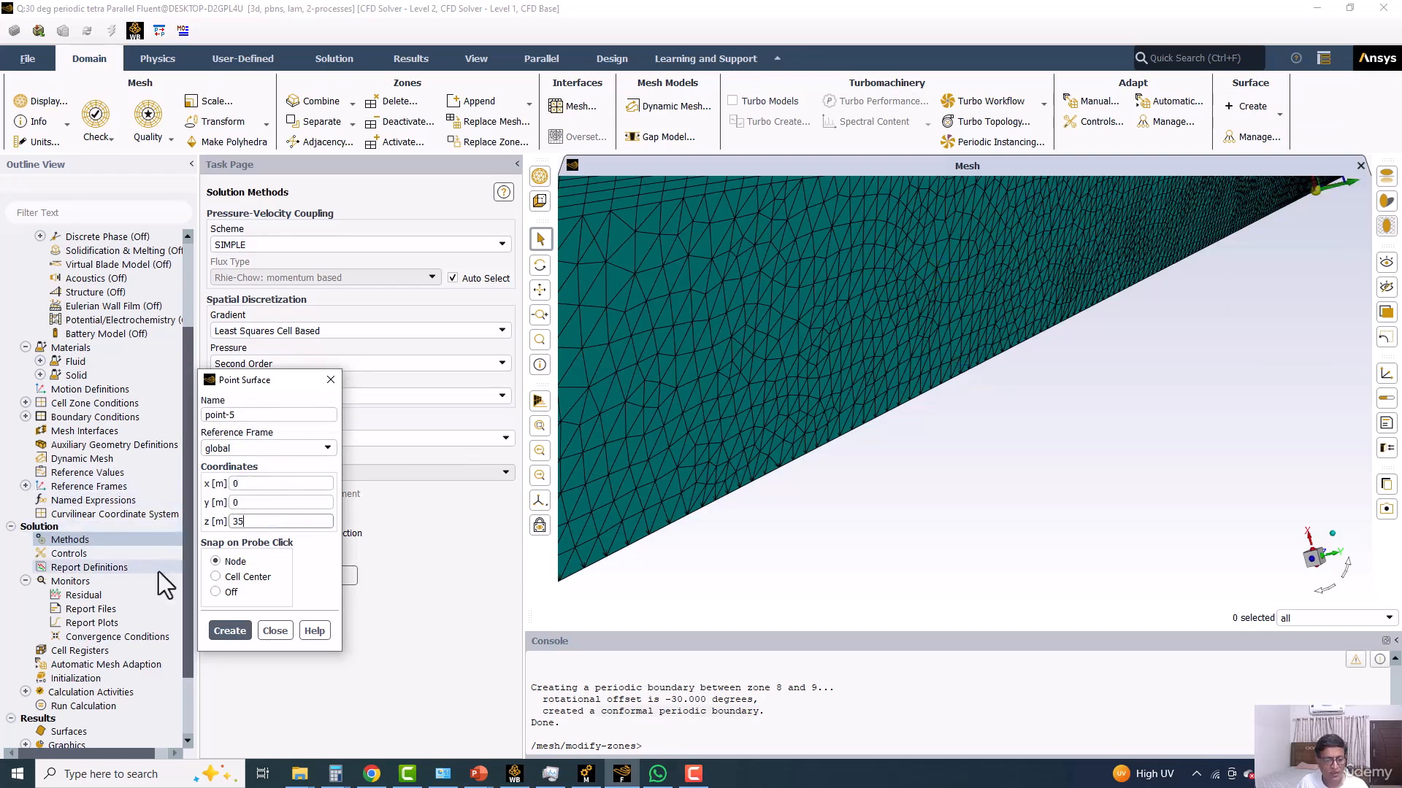
click(216, 592)
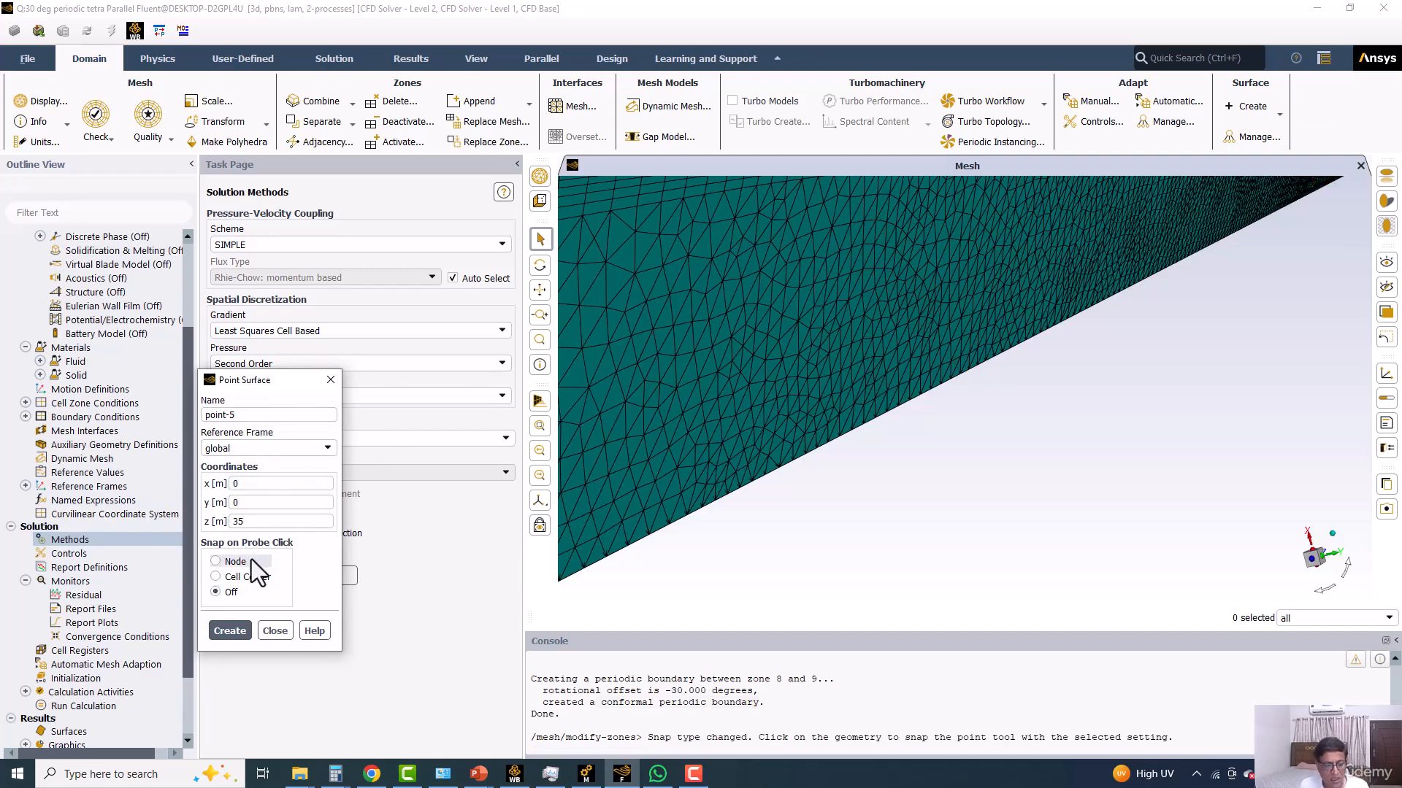
click(275, 631)
Step: Define a new Vertex Average surface report of velocity magnitude on the point-5 surface
right_click(87, 570)
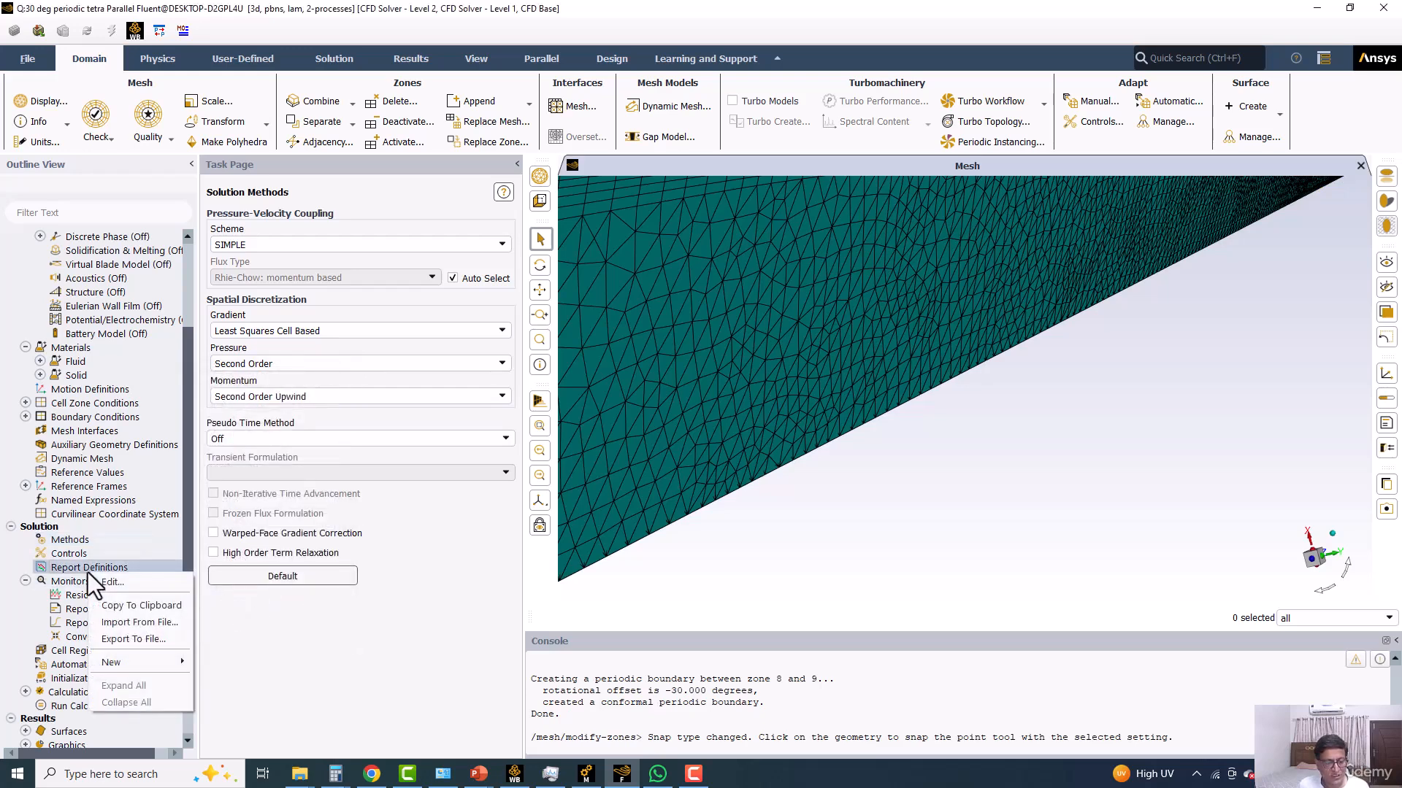
mouse_move(169, 668)
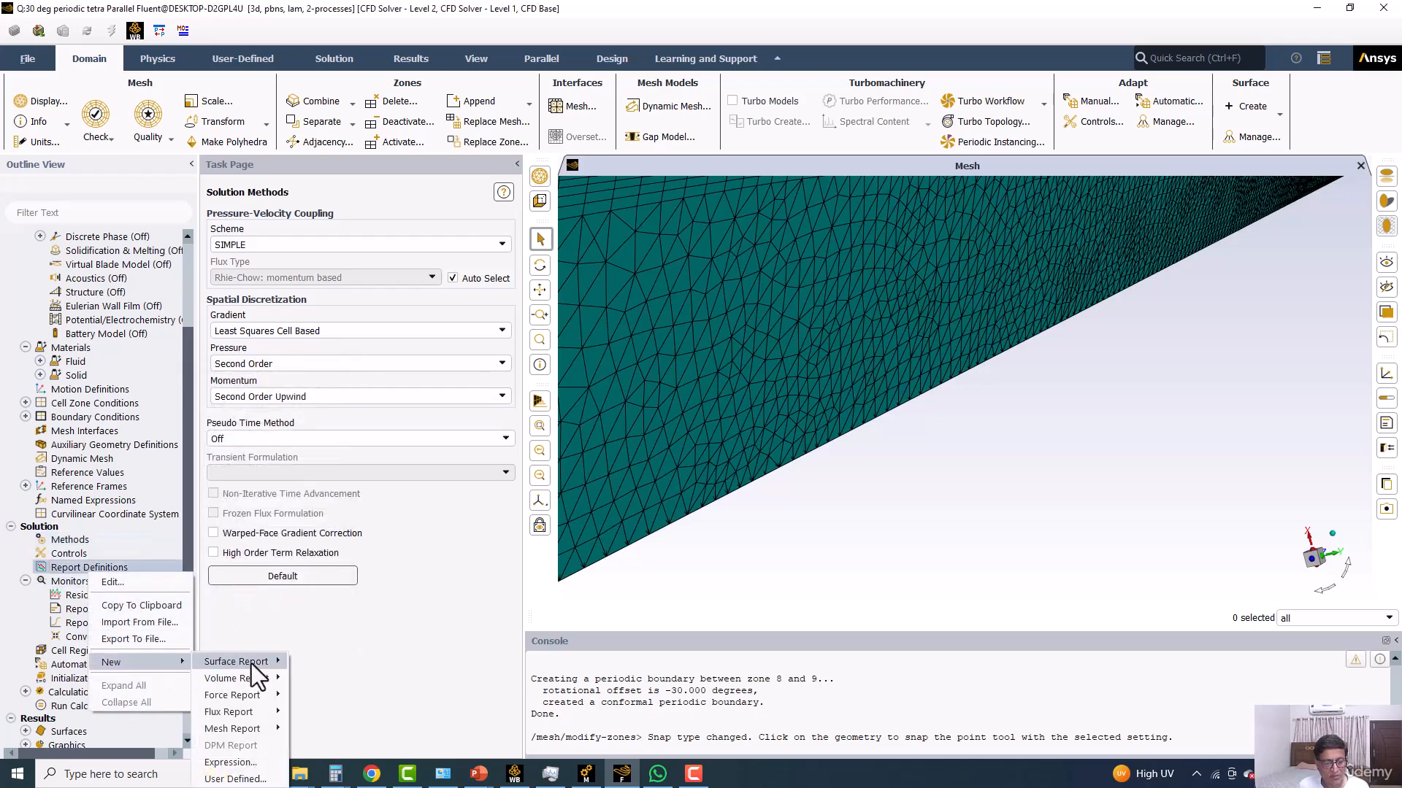
mouse_move(255, 664)
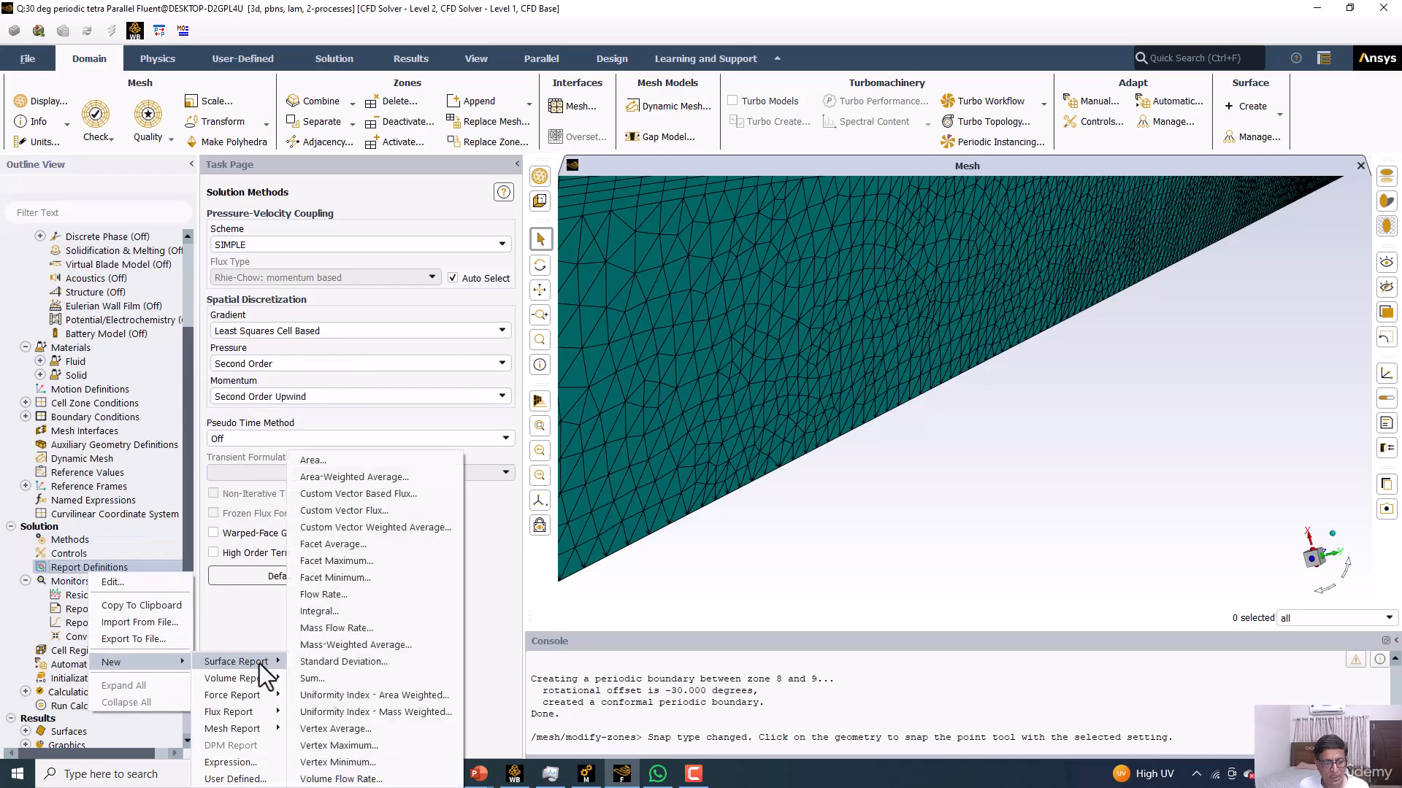
click(337, 728)
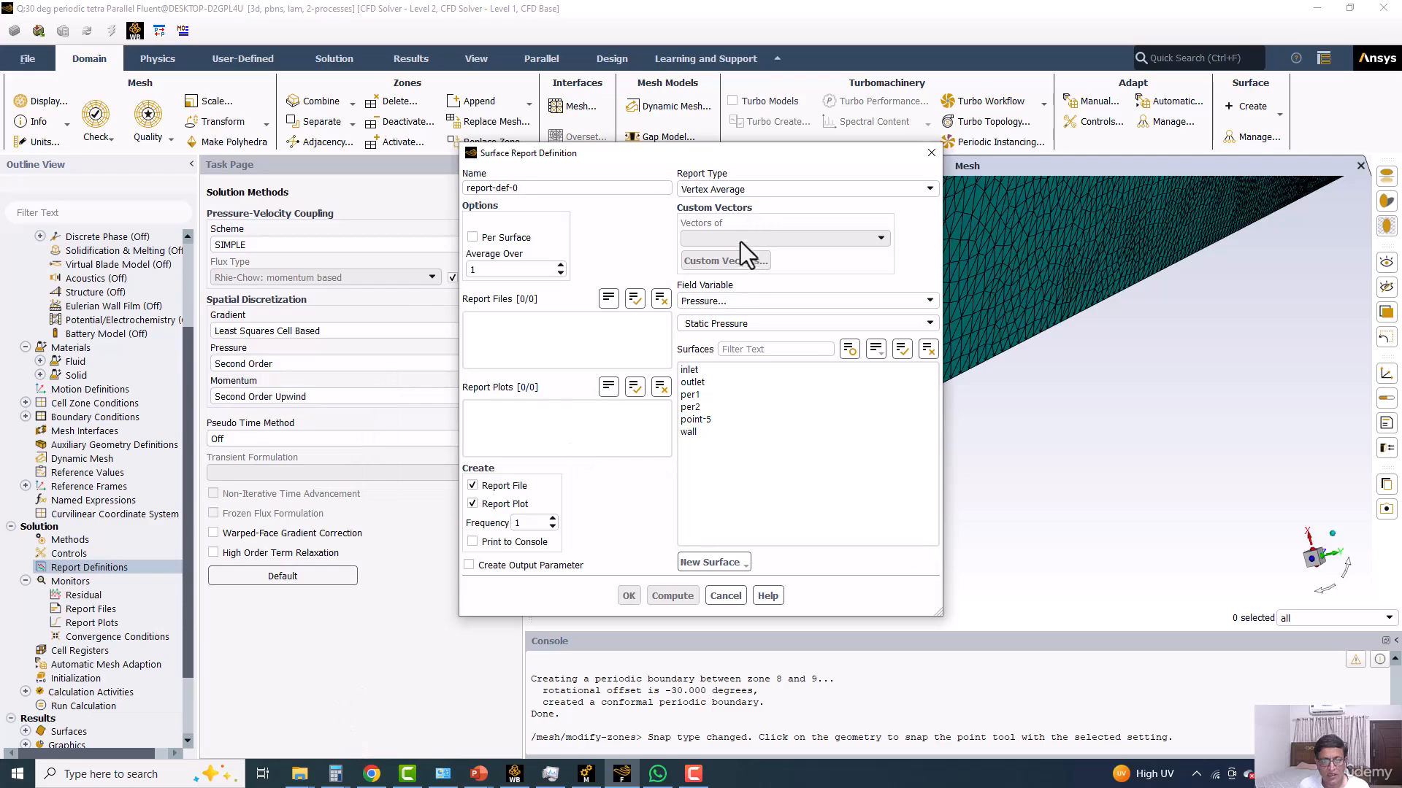
click(733, 307)
click(723, 335)
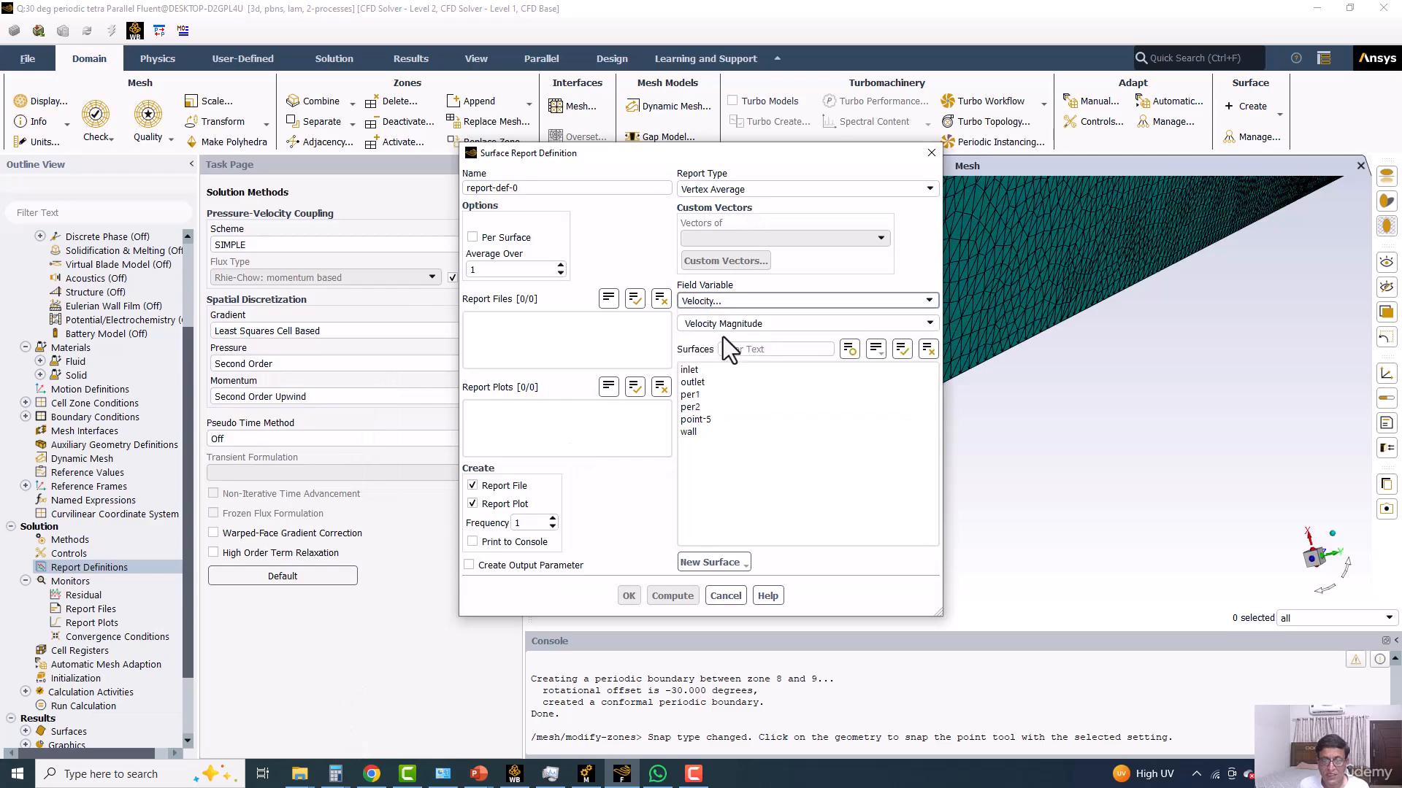
click(697, 419)
Step: Name the report velocity-monitor-point-35m-z, enable printing to the console, and save the definition
click(509, 188)
drag(509, 188, 402, 187)
text(velocity-monitor-poin)
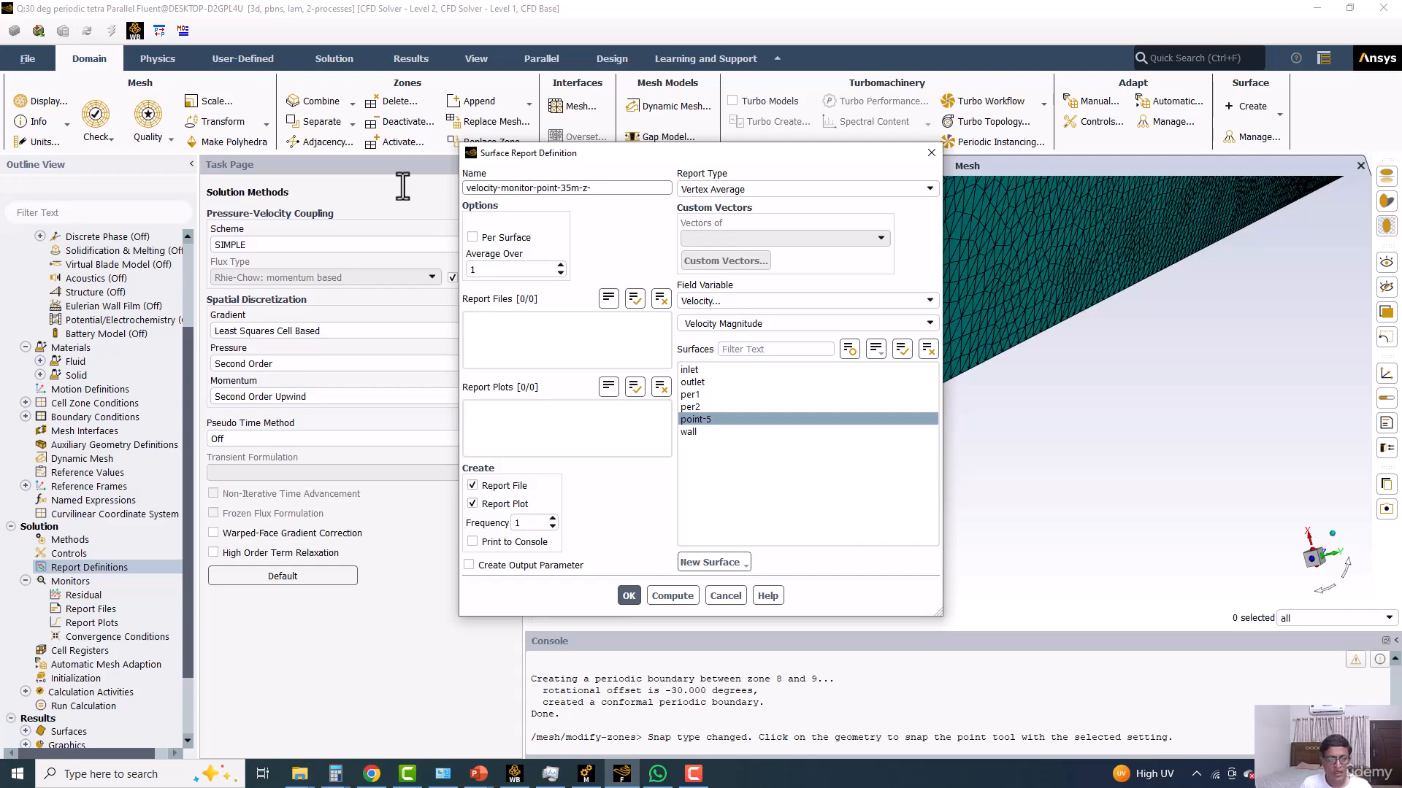
click(496, 545)
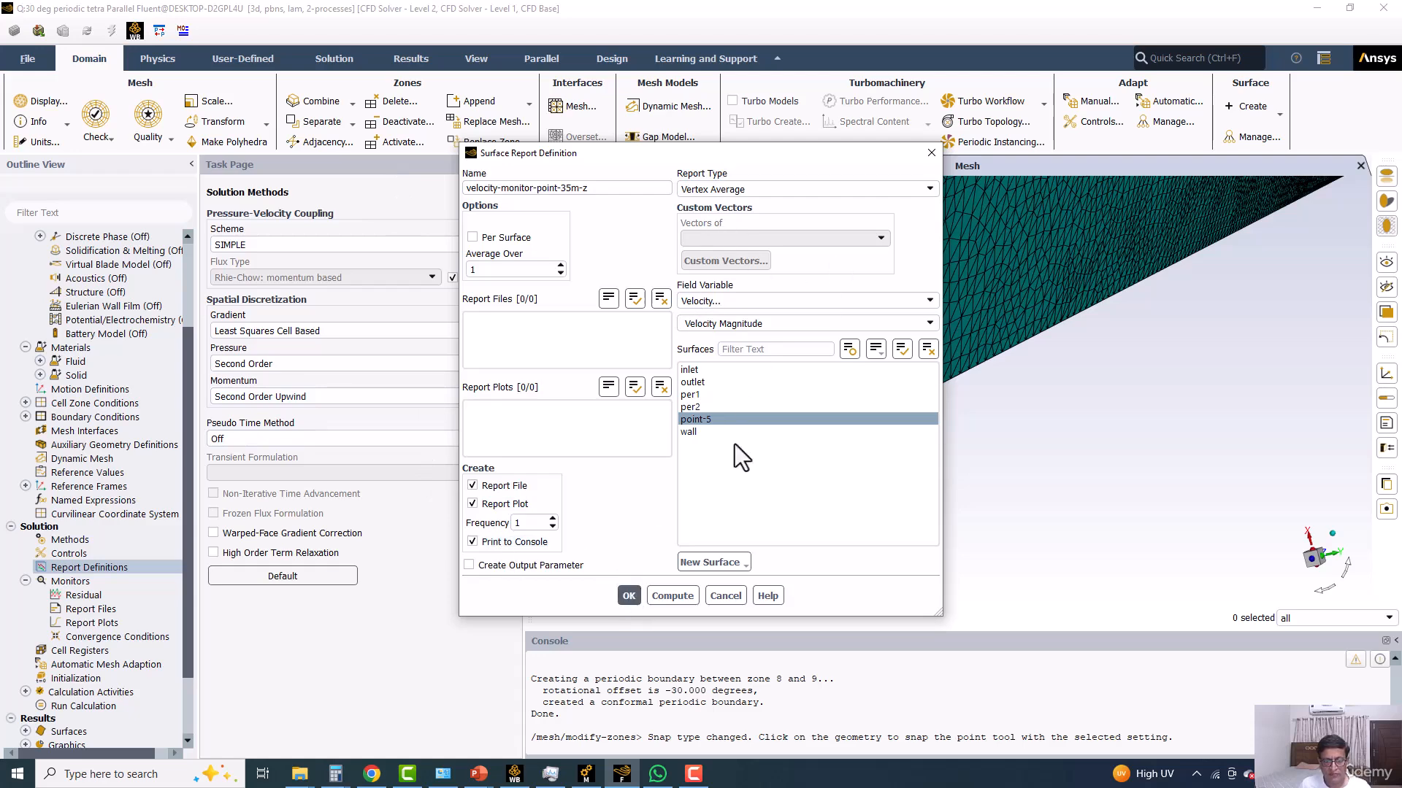
click(626, 596)
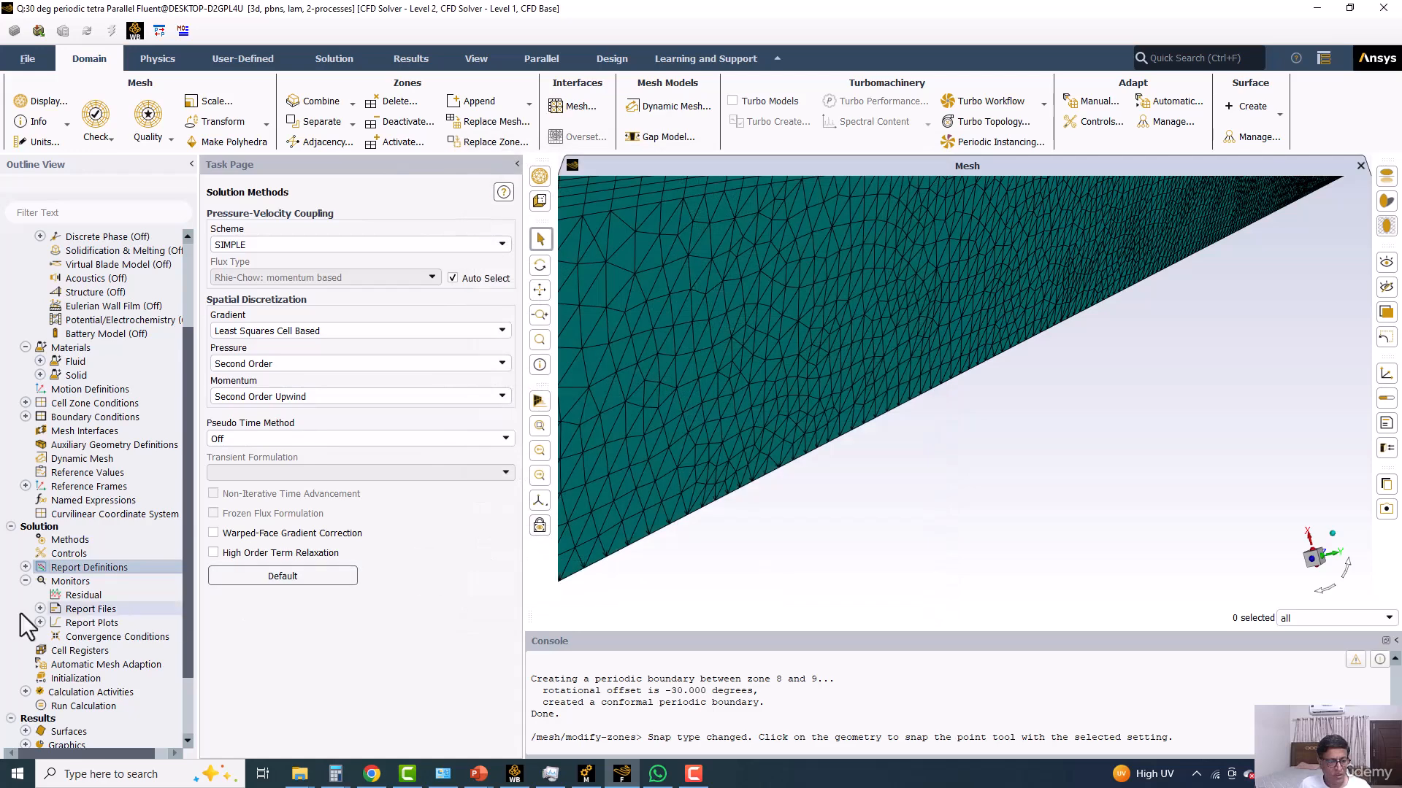
Step: Set the residual monitors' convergence criterion to none under the advanced options
click(83, 596)
double_click(83, 596)
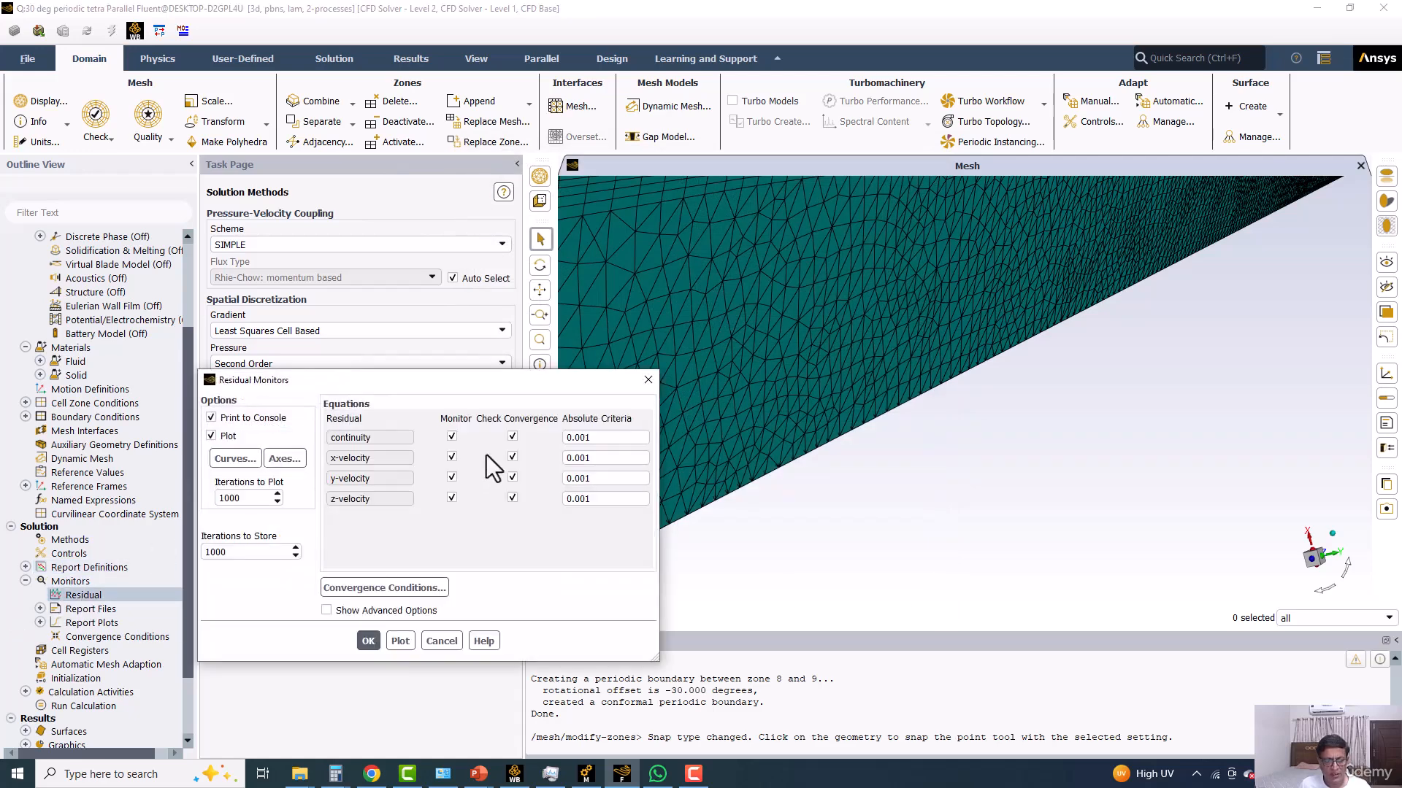
click(348, 611)
click(844, 457)
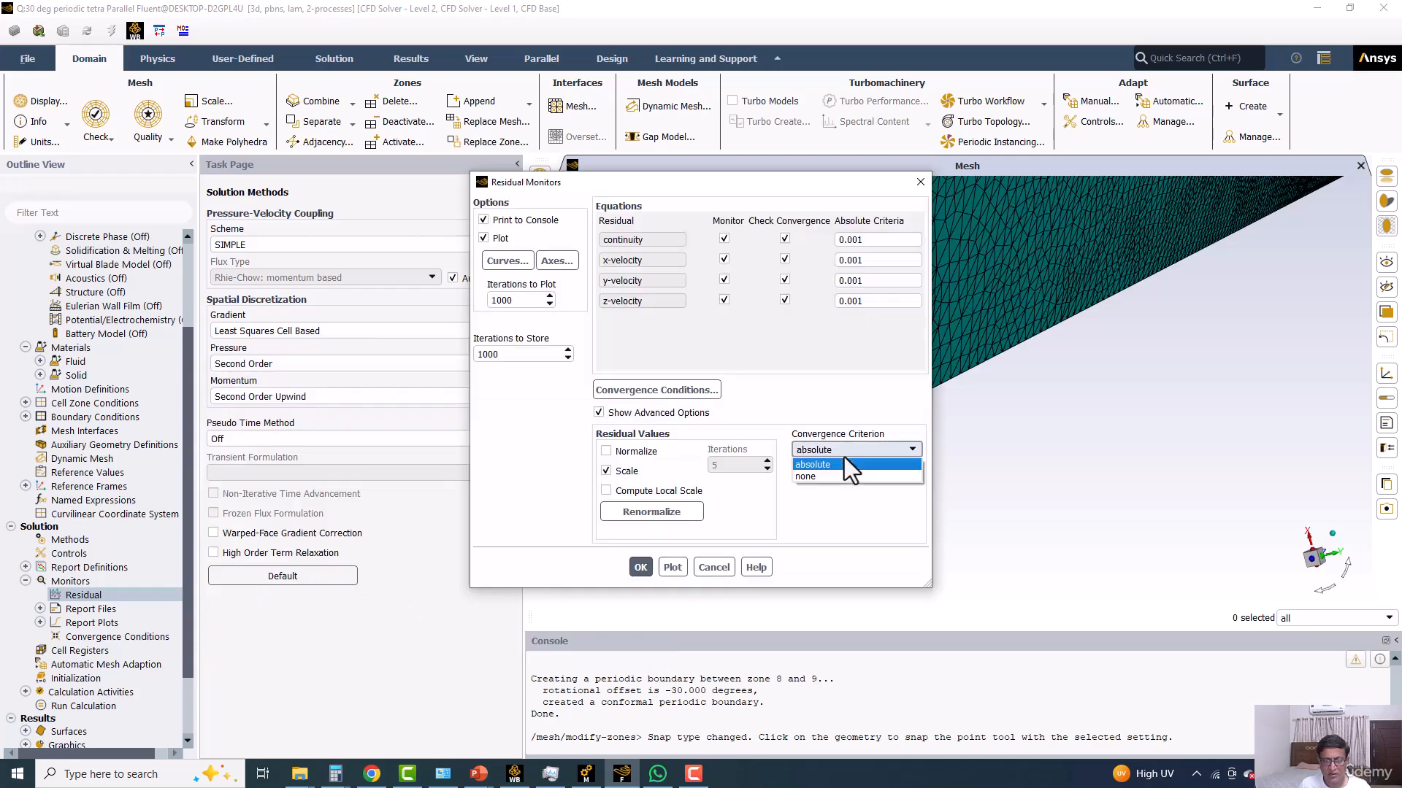
click(834, 472)
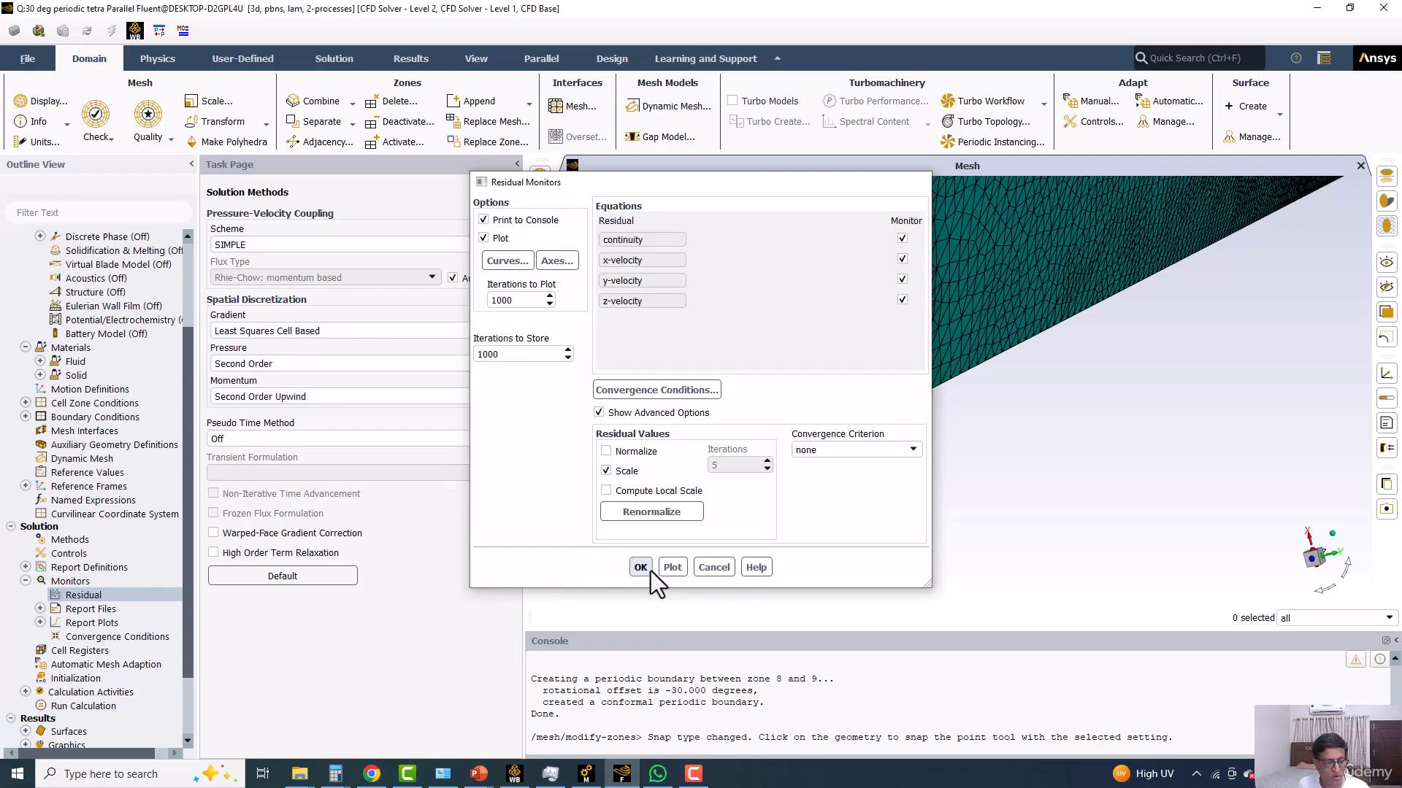
click(640, 567)
Step: Initialize the solution with Hybrid Initialization
click(51, 682)
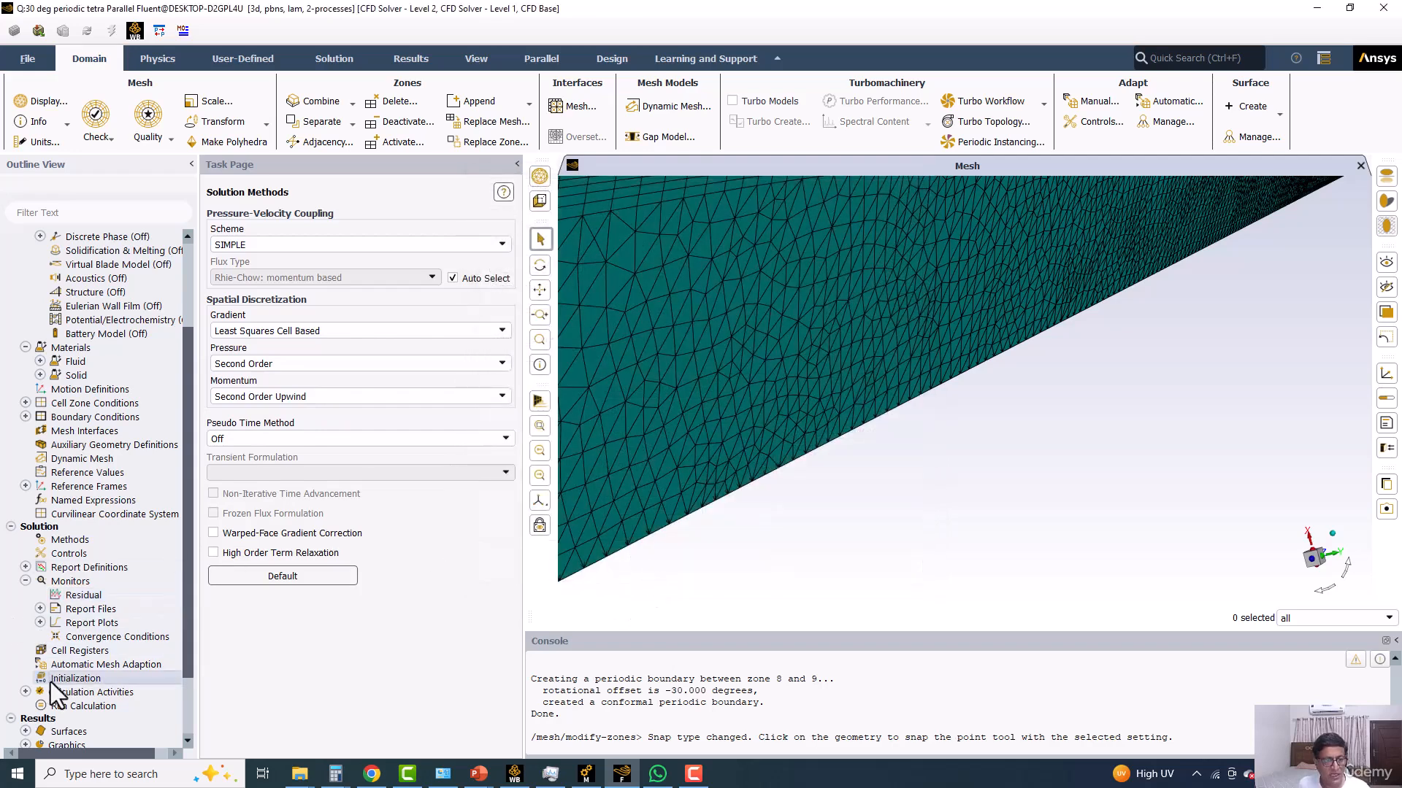
click(314, 276)
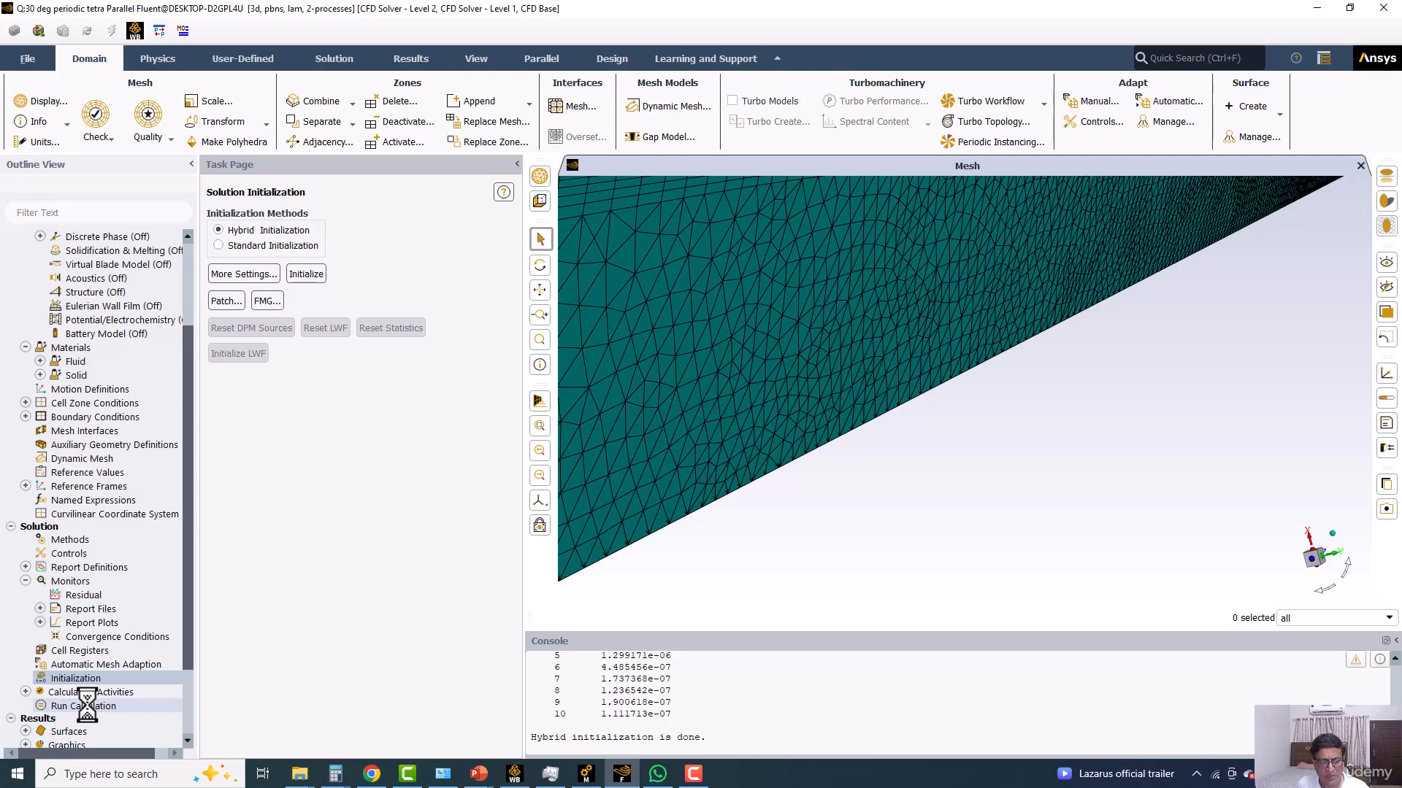
Step: Run the calculation for 1000 iterations and acknowledge its completion
click(88, 706)
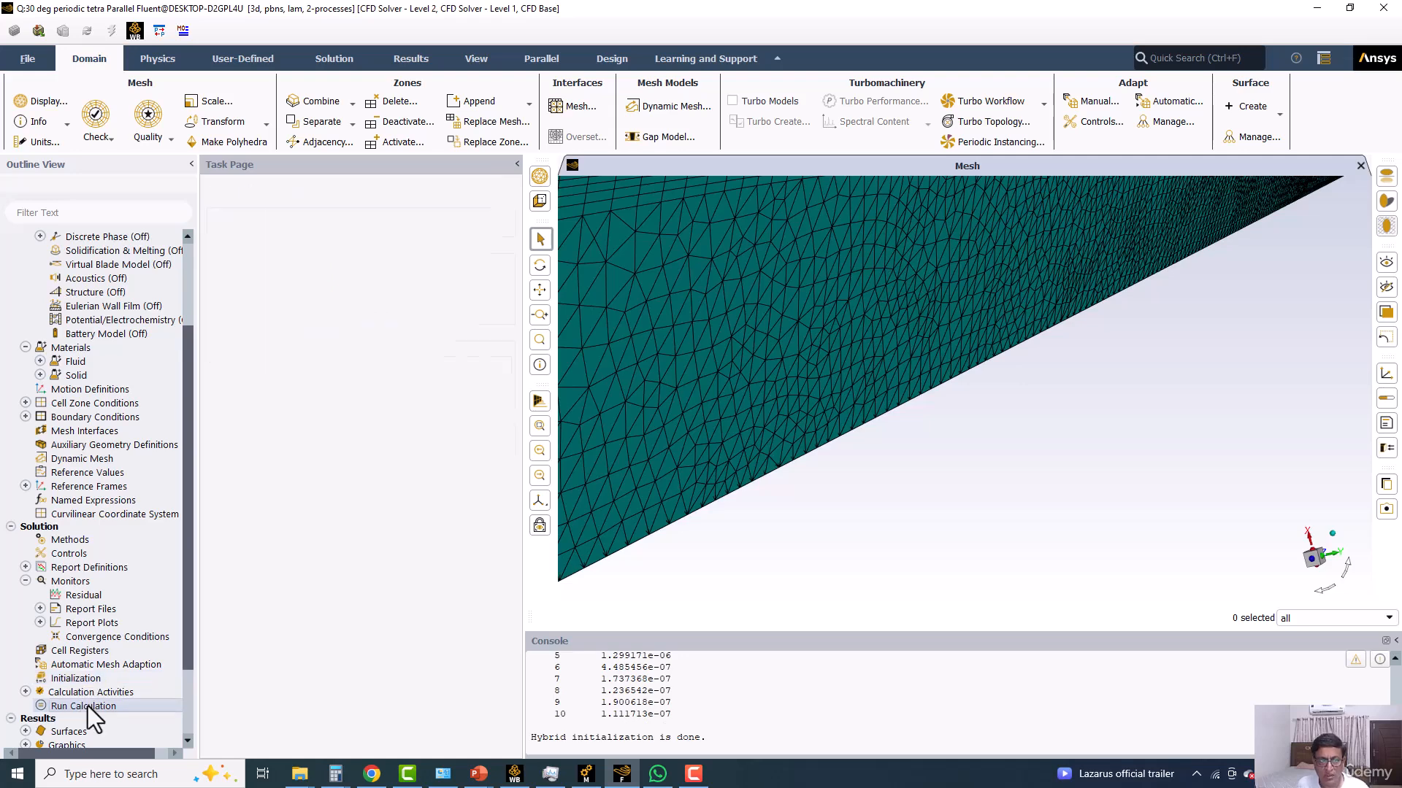
click(233, 280)
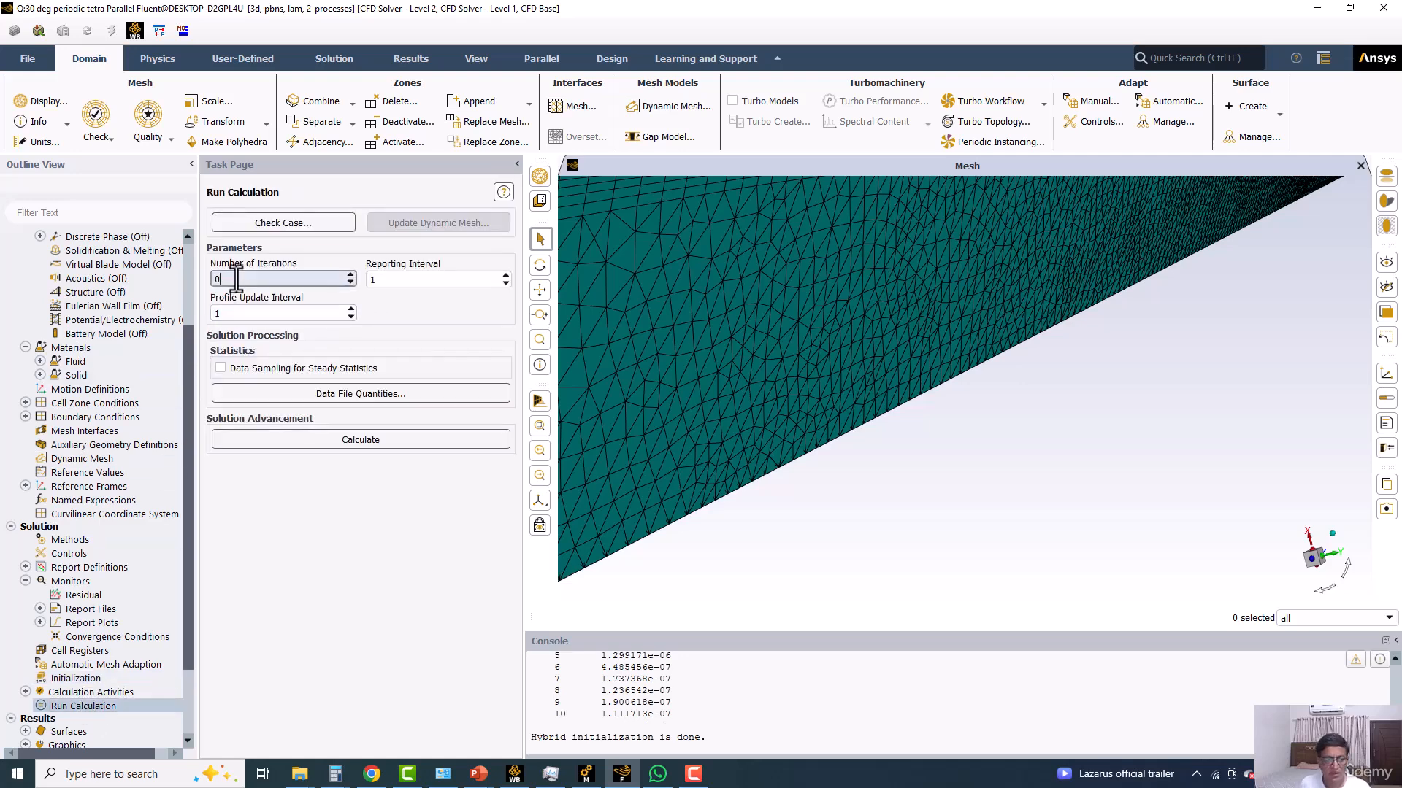
text(1000)
click(260, 442)
click(326, 471)
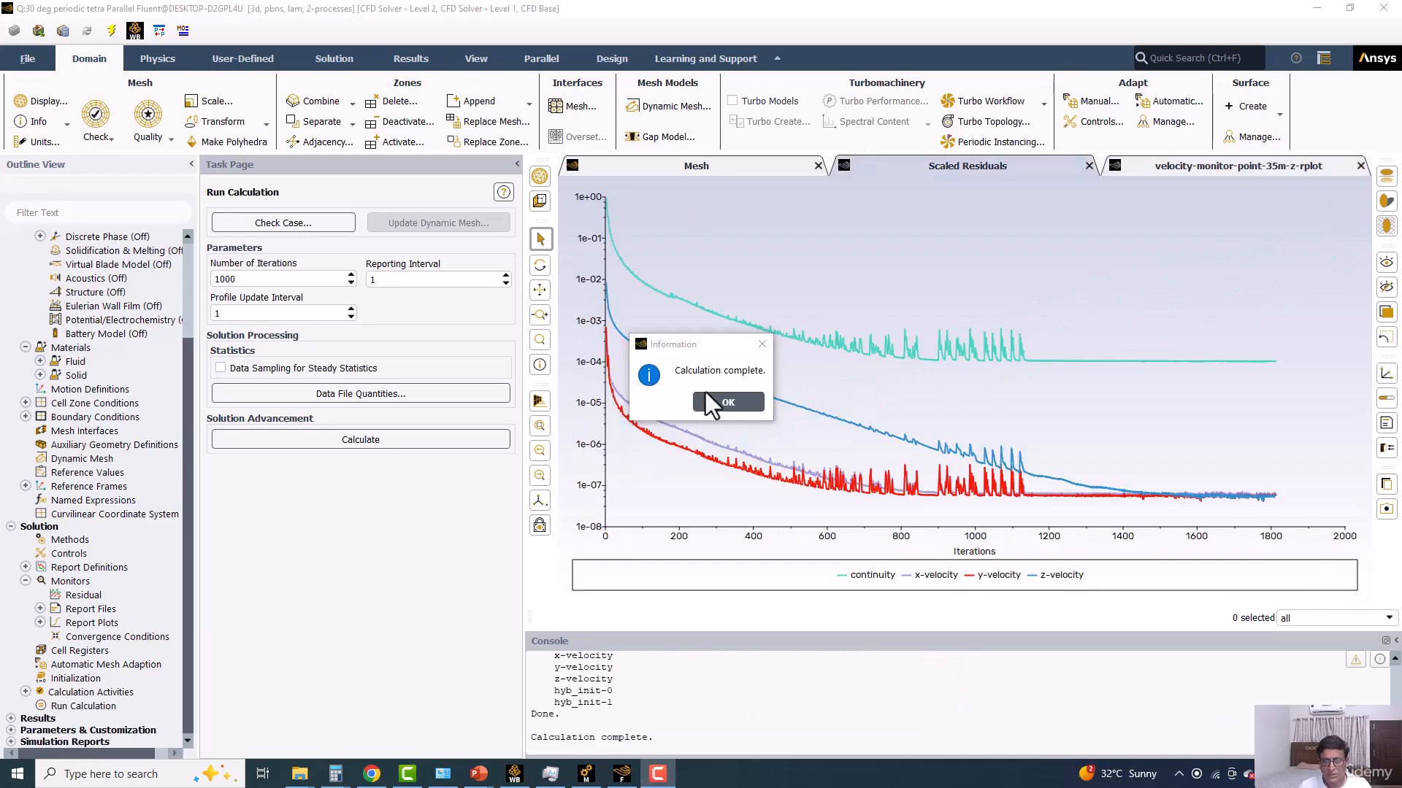
click(712, 398)
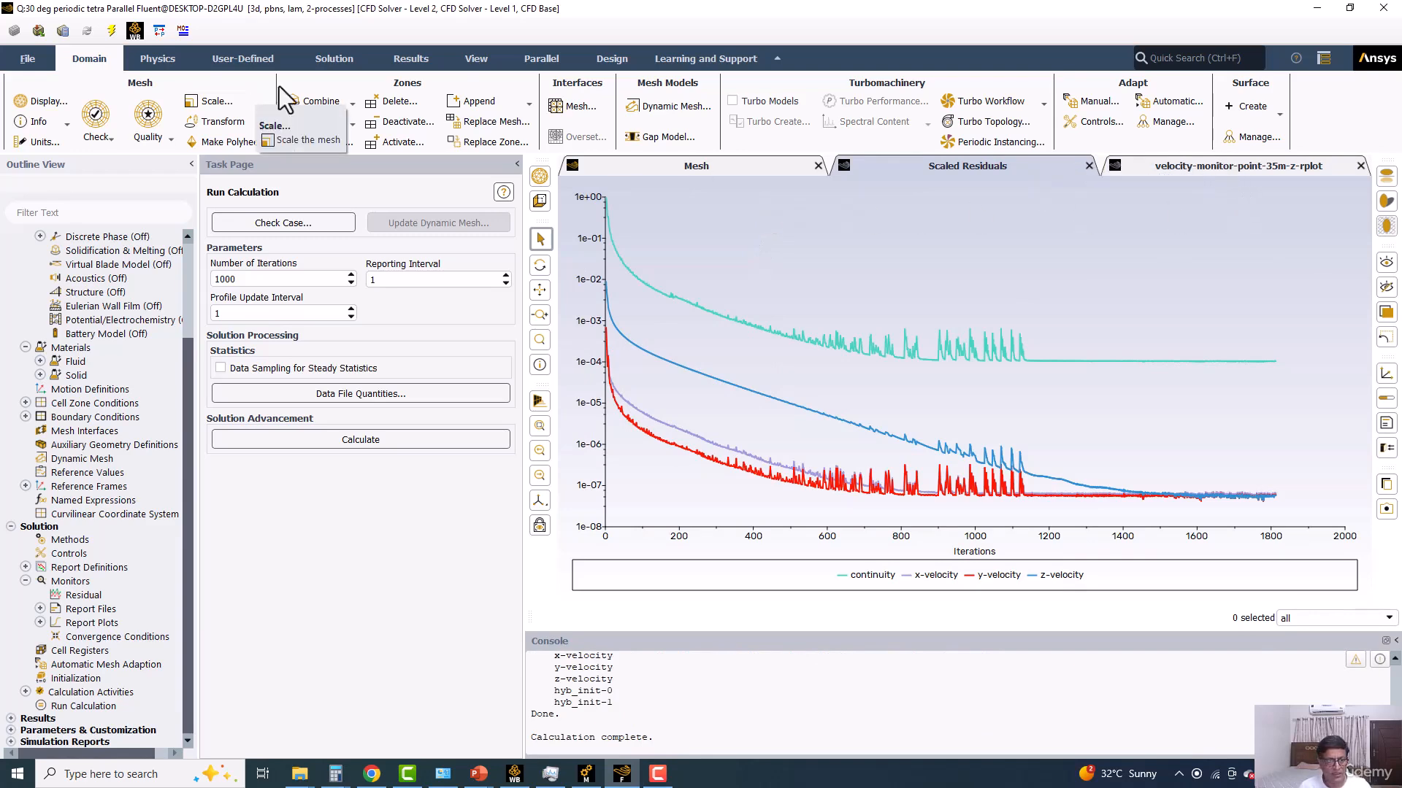
Step: Display filled static pressure contours on the wall surface with Global Range off, and fit the sector in view
click(411, 58)
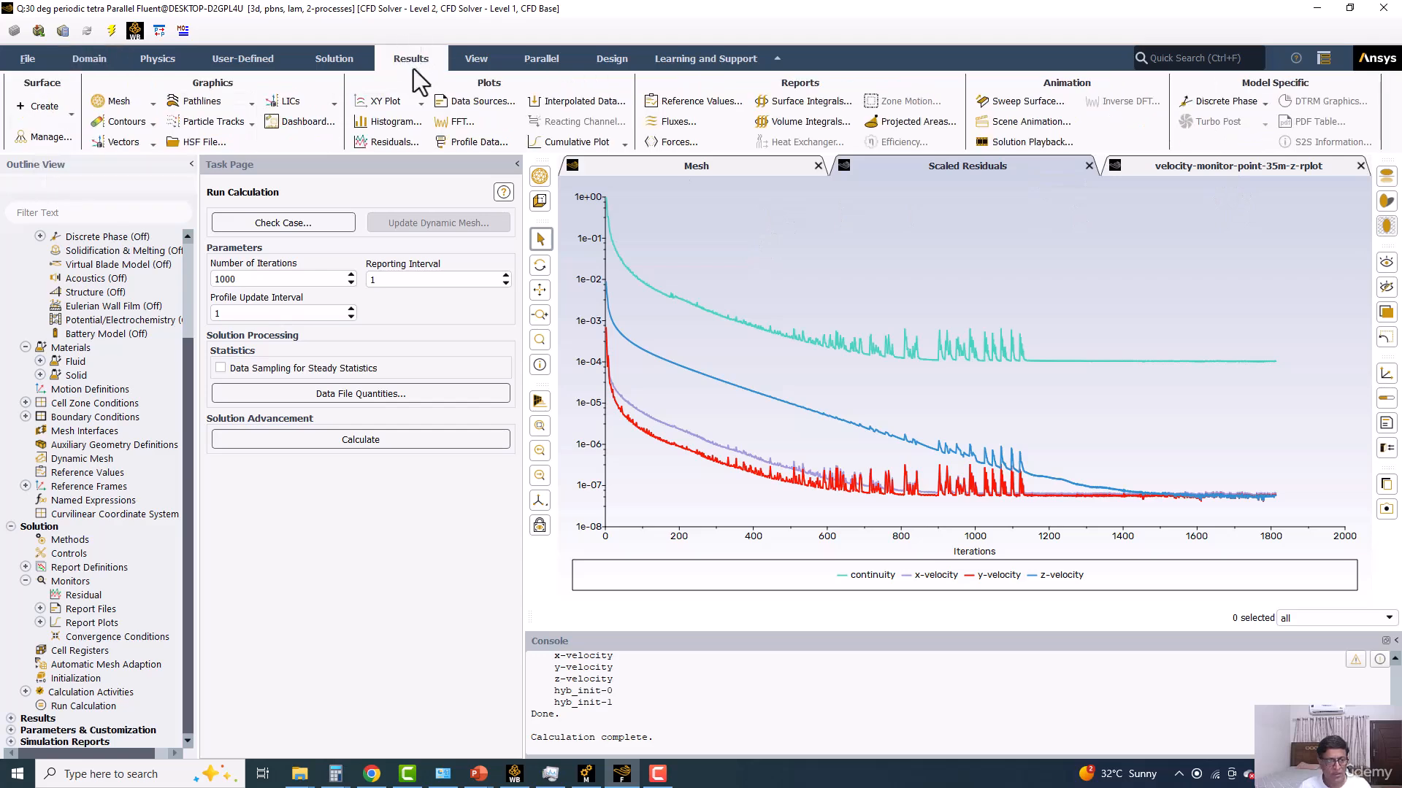
click(123, 122)
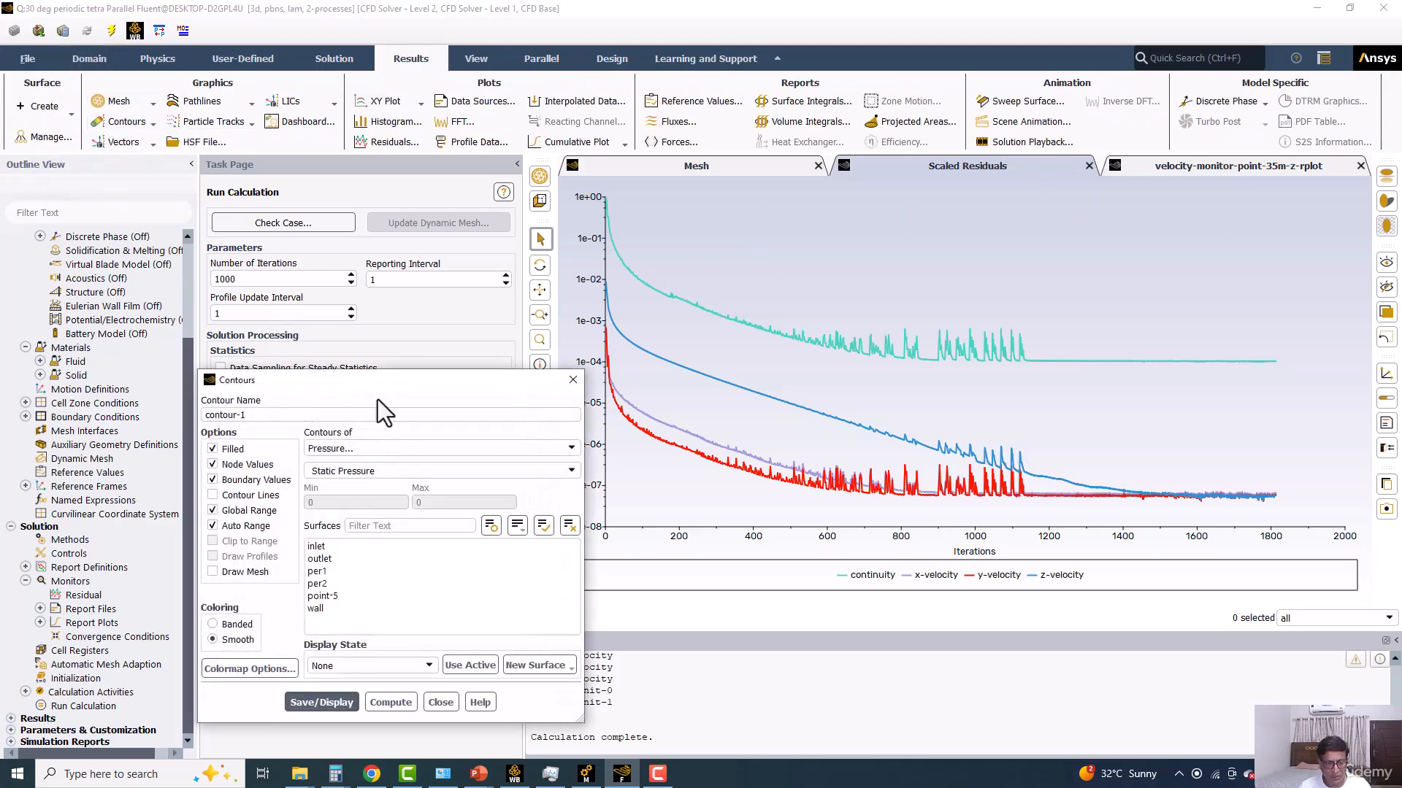
click(319, 608)
click(241, 511)
click(314, 702)
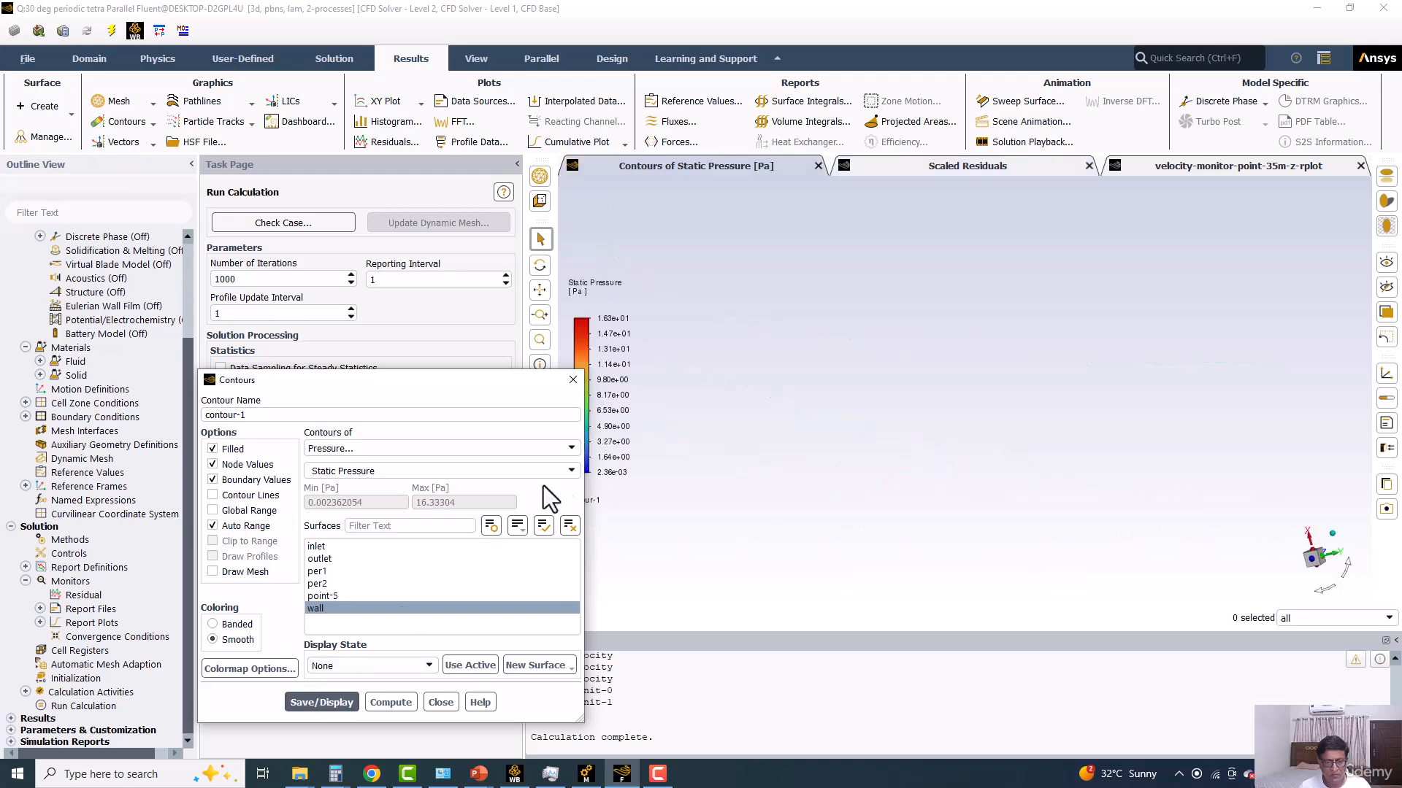
drag(525, 381, 379, 248)
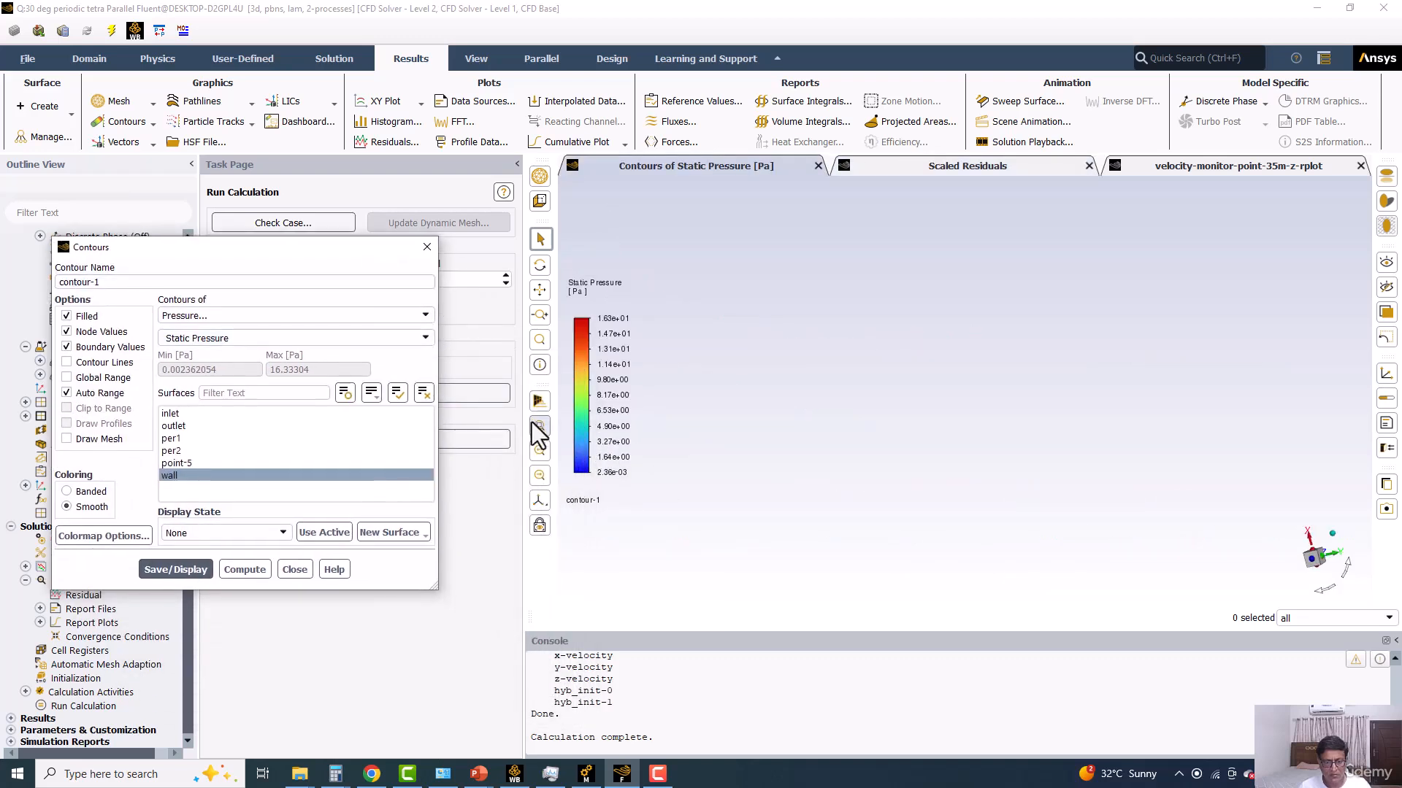
click(534, 427)
drag(860, 378, 917, 391)
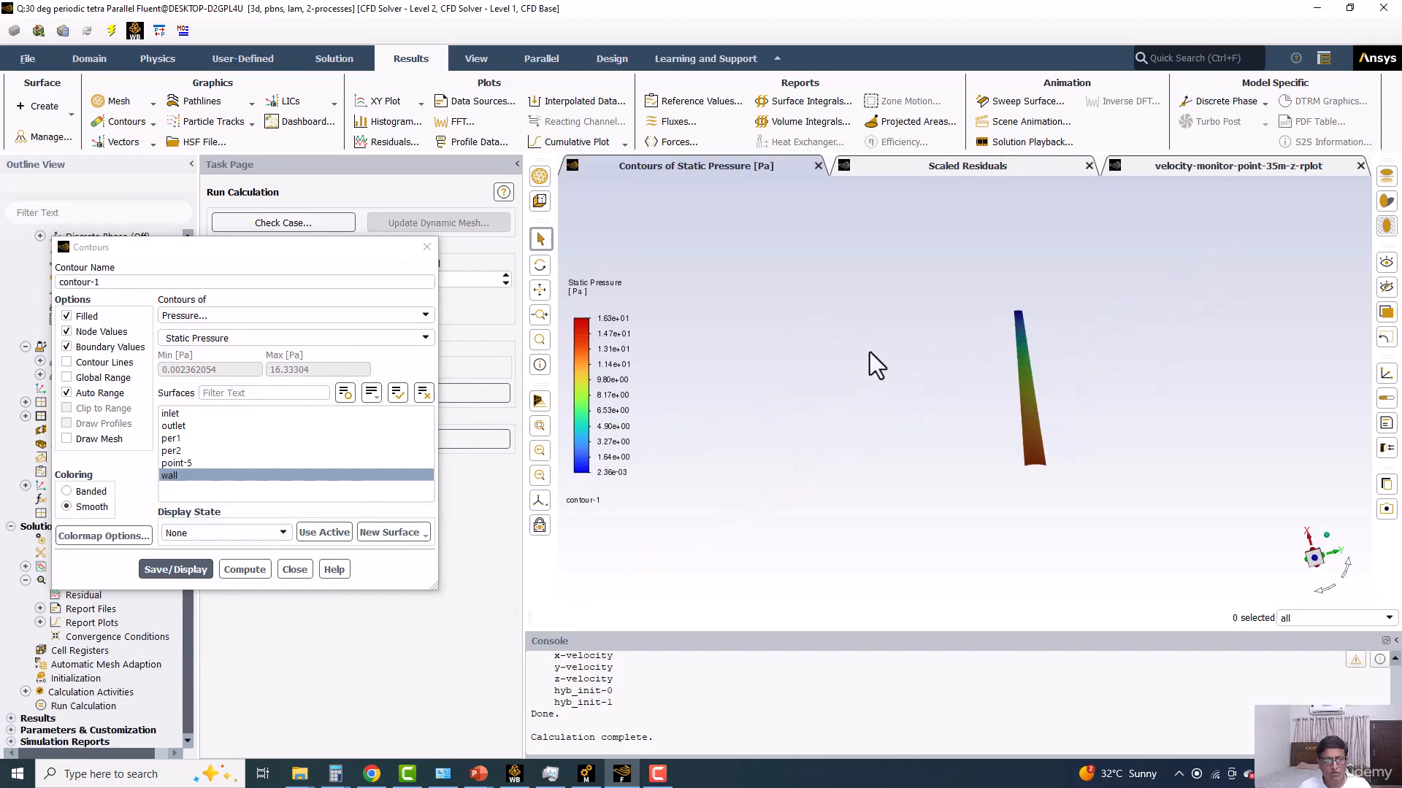
click(476, 58)
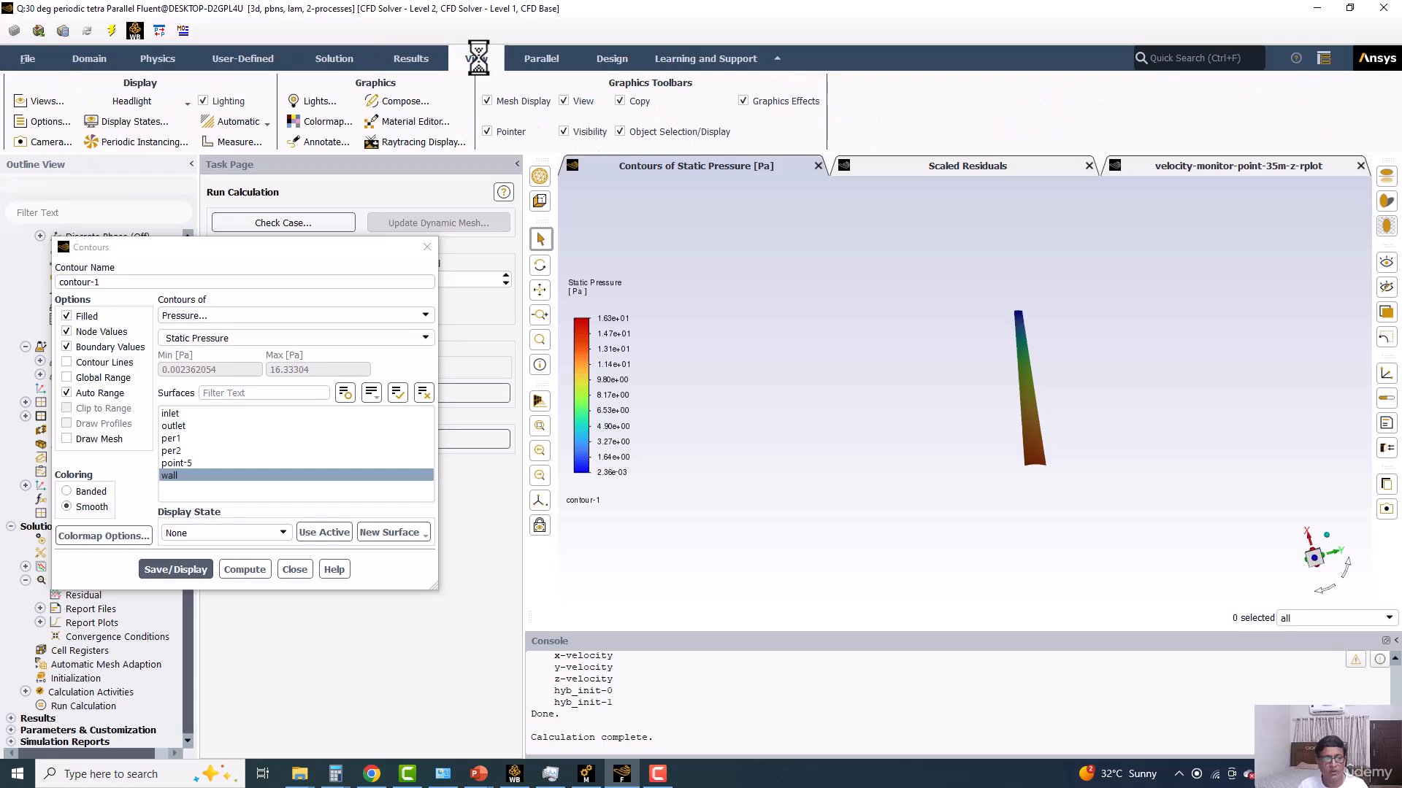
click(418, 110)
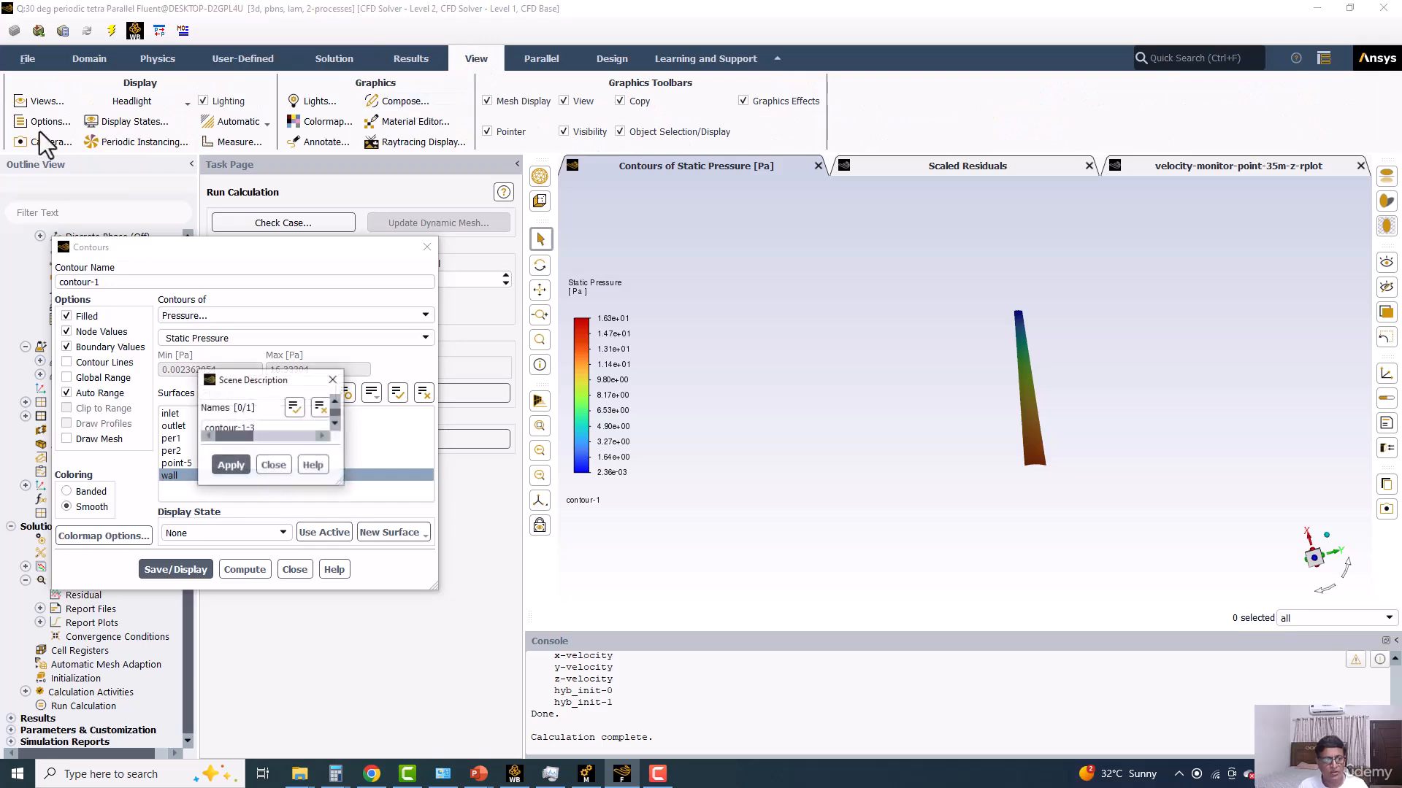
click(45, 101)
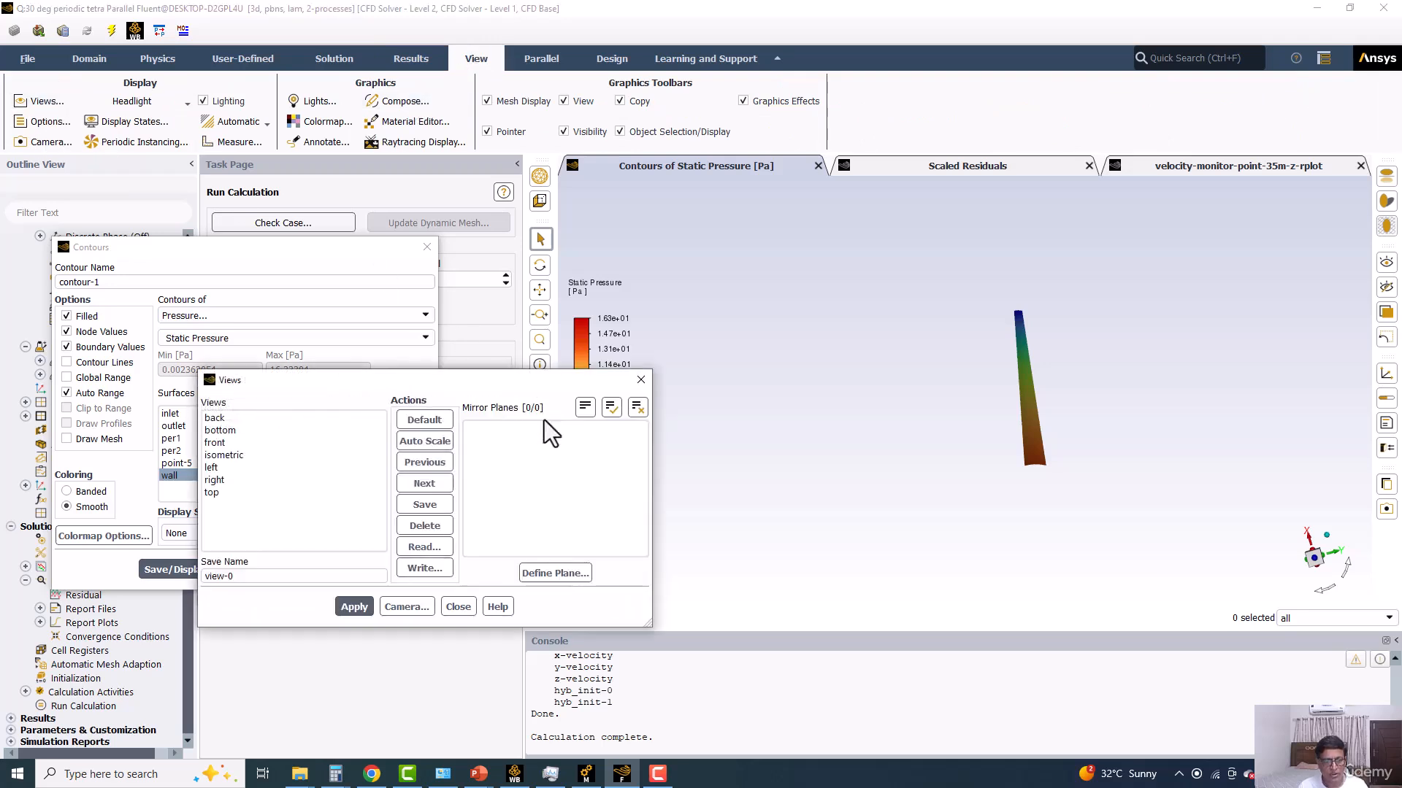
click(562, 574)
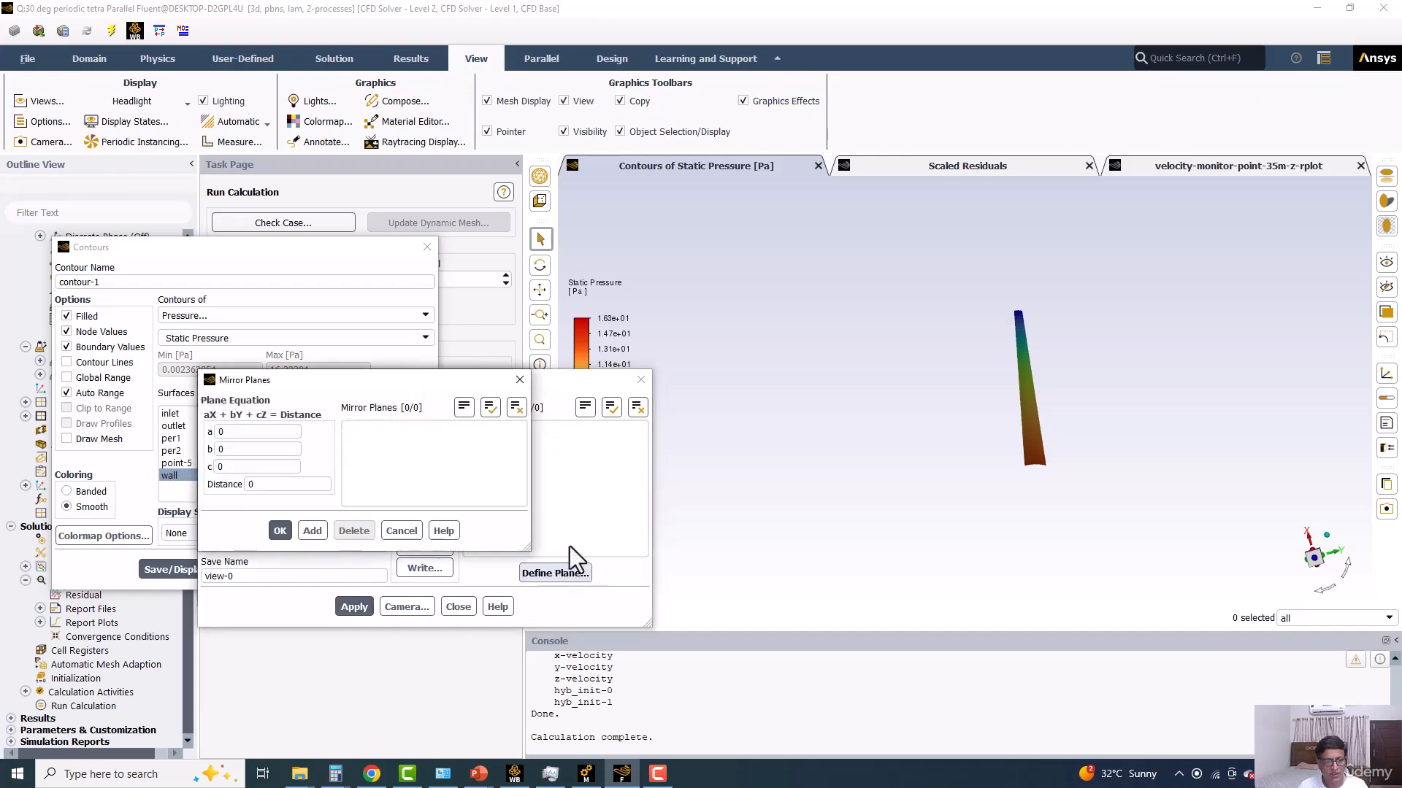
drag(401, 387, 798, 292)
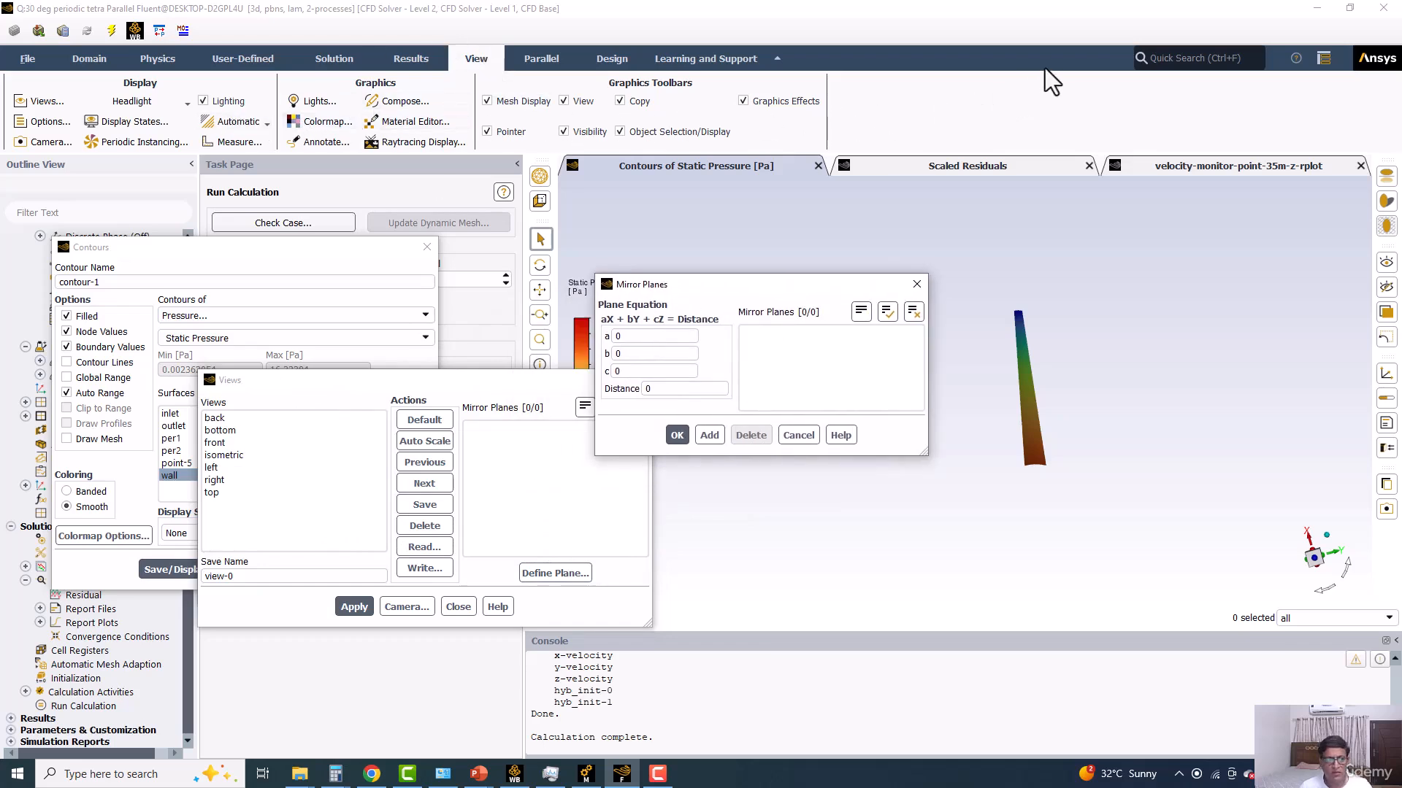
Step: Display the contour as a full pipe using rotational periodic instancing about the Z axis with 12 repeats, selecting surfaces per1 and per2
click(123, 143)
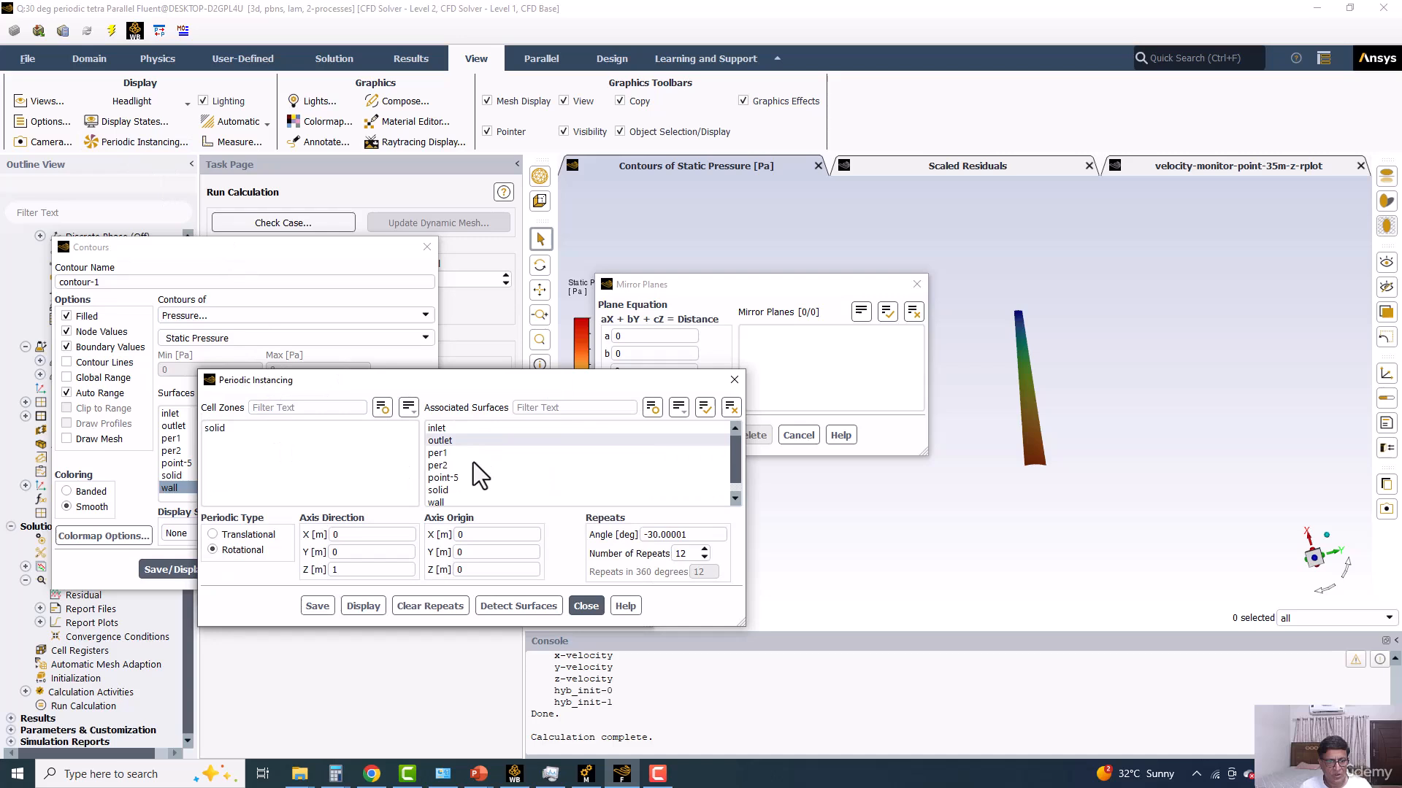
click(449, 464)
click(449, 455)
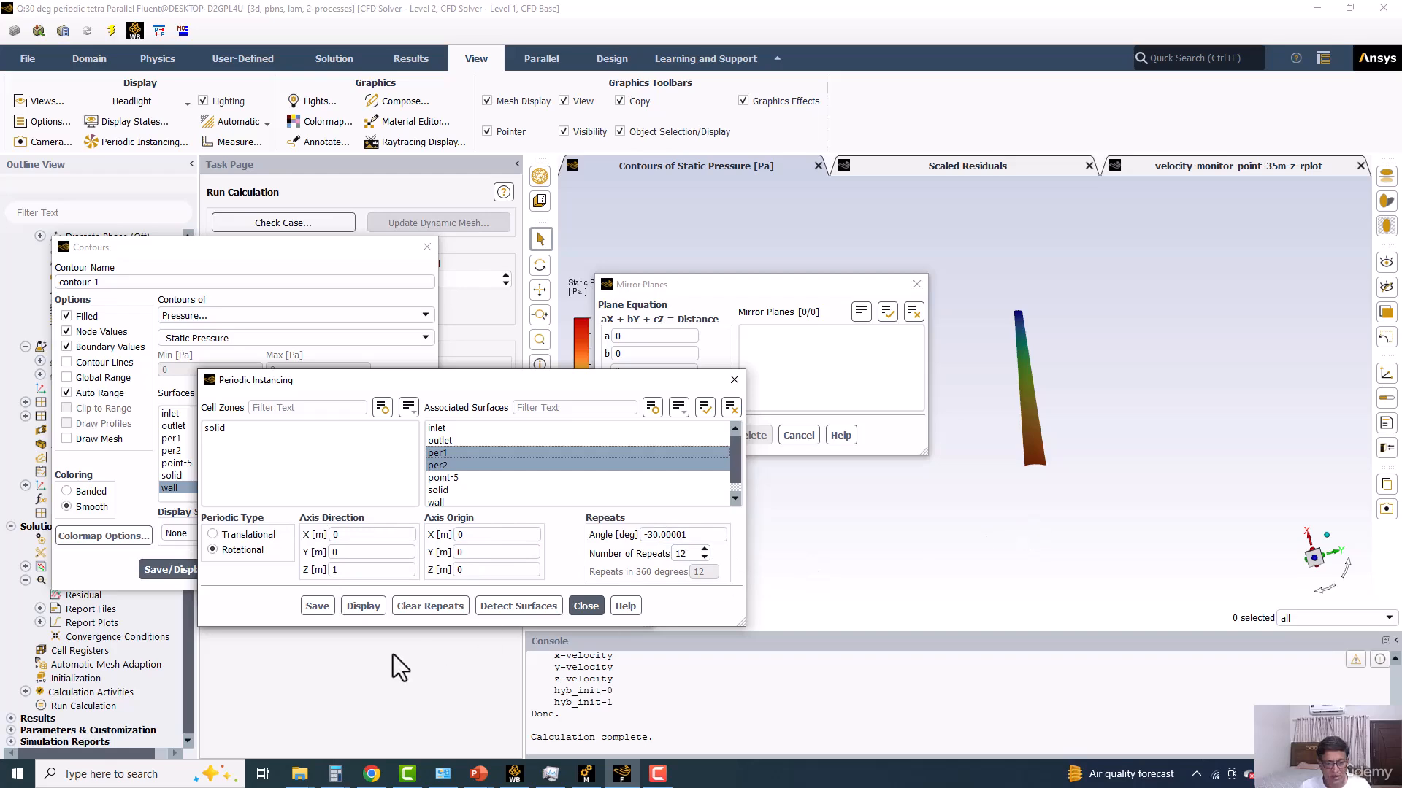
click(354, 606)
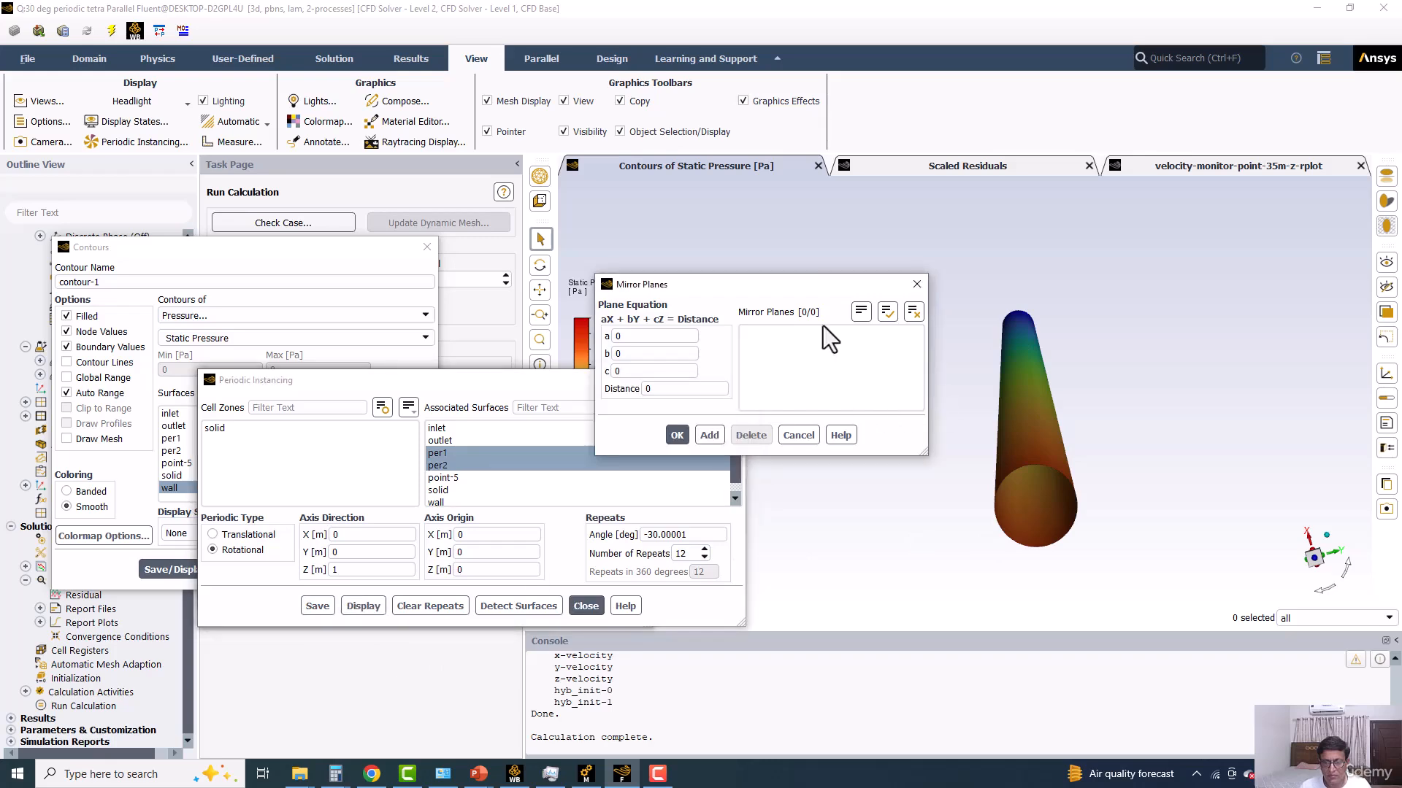
Step: Inspect the full pipe's pressure contours and close the Mirror Planes, Contours, Periodic Instancing and Views dialogs
click(917, 284)
click(427, 248)
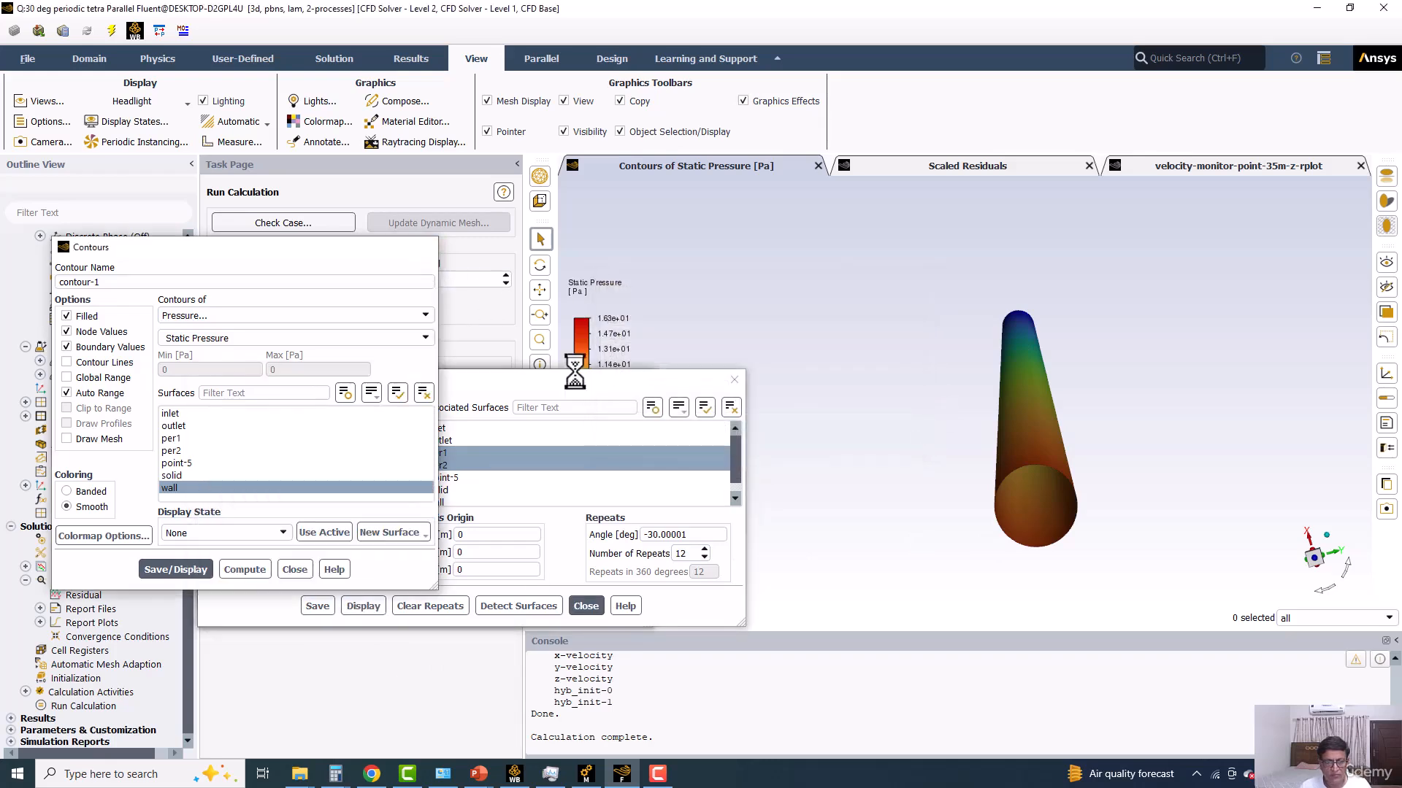
drag(603, 383, 462, 294)
mouse_move(1127, 381)
mouse_down()
mouse_move(1114, 370)
mouse_move(1148, 370)
mouse_move(1117, 384)
mouse_up()
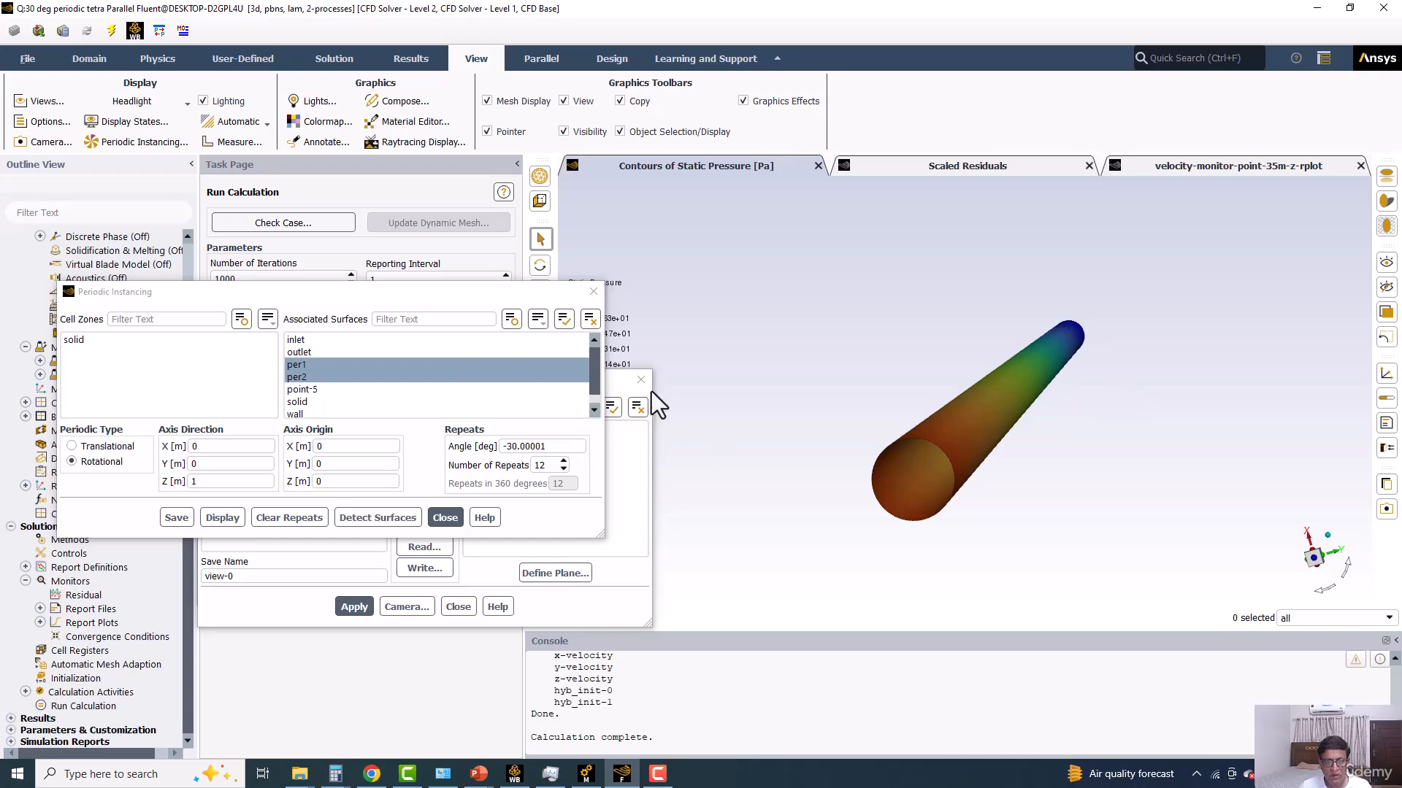
click(595, 293)
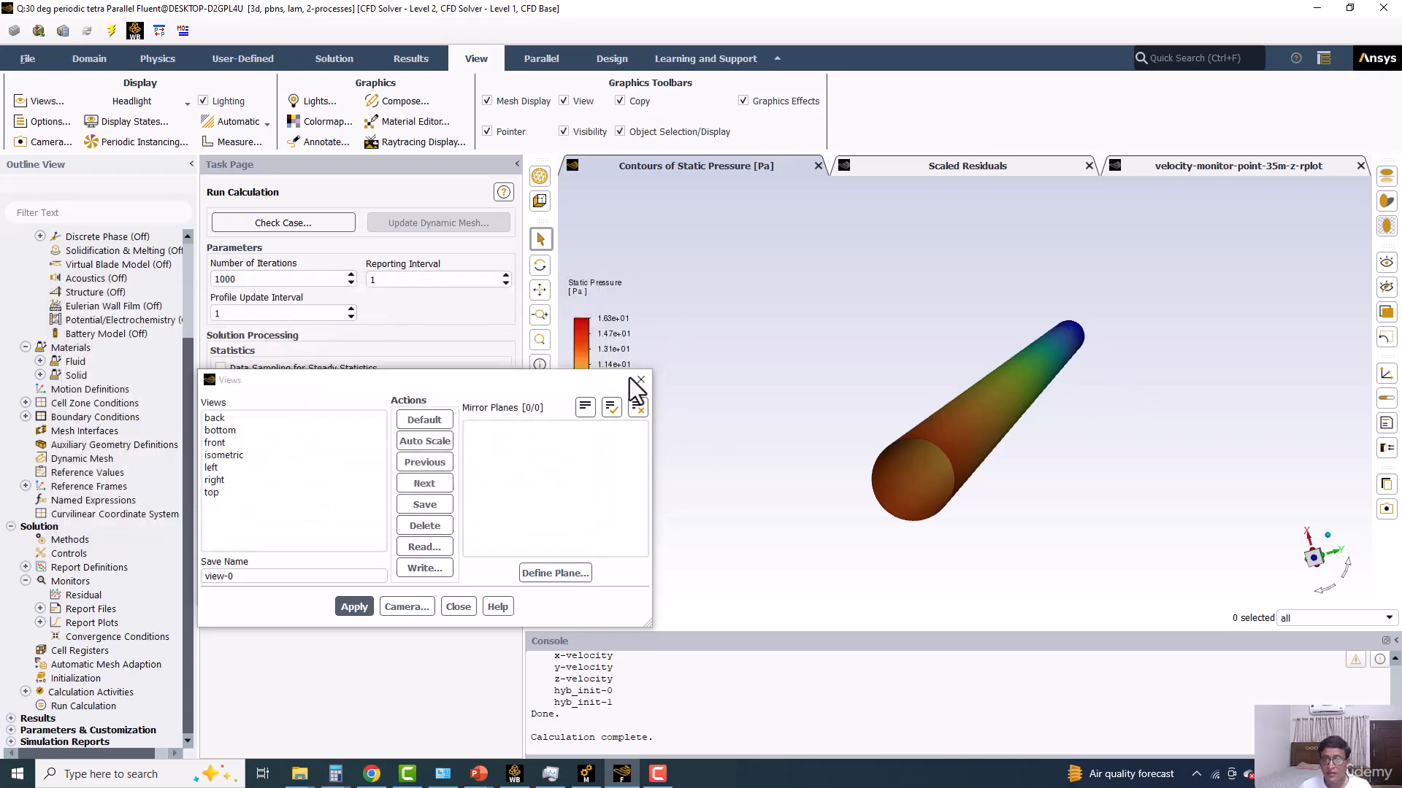
click(640, 380)
Step: Quit Fluent, applying the settings changes to the current calculation only, and return to the Workbench project schematic
click(1383, 8)
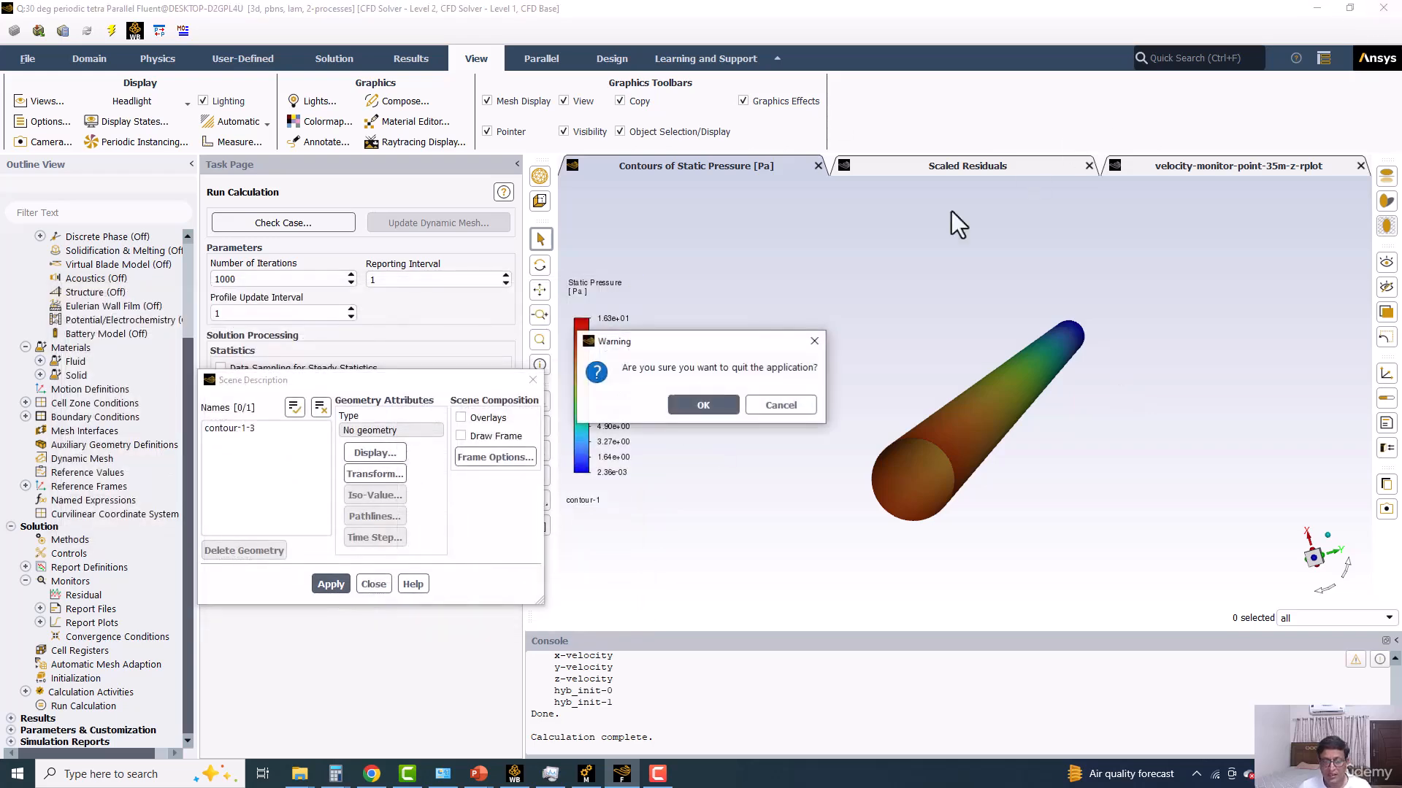
click(704, 407)
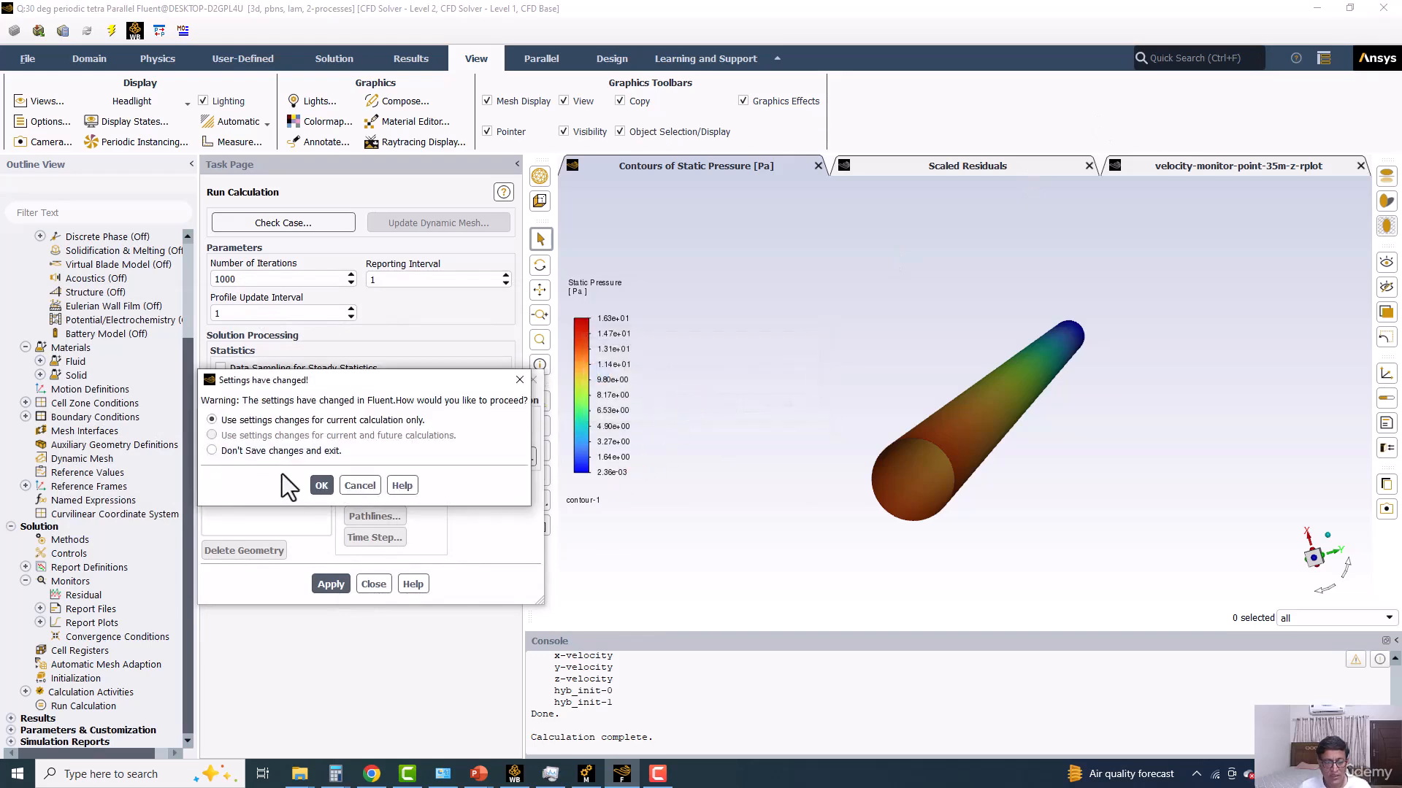
click(321, 486)
click(514, 774)
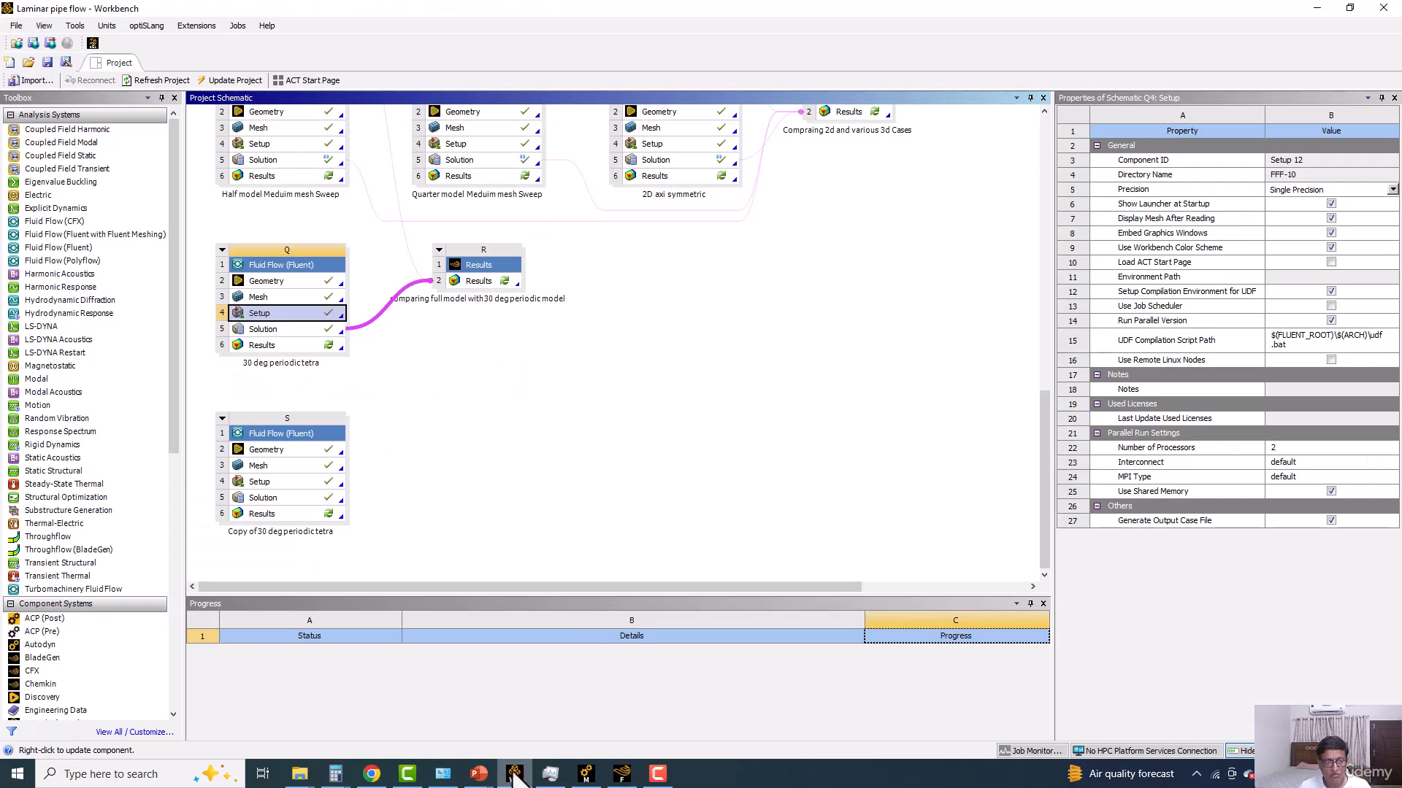
mouse_move(1043, 444)
mouse_down()
mouse_move(1048, 383)
mouse_move(1043, 441)
mouse_up()
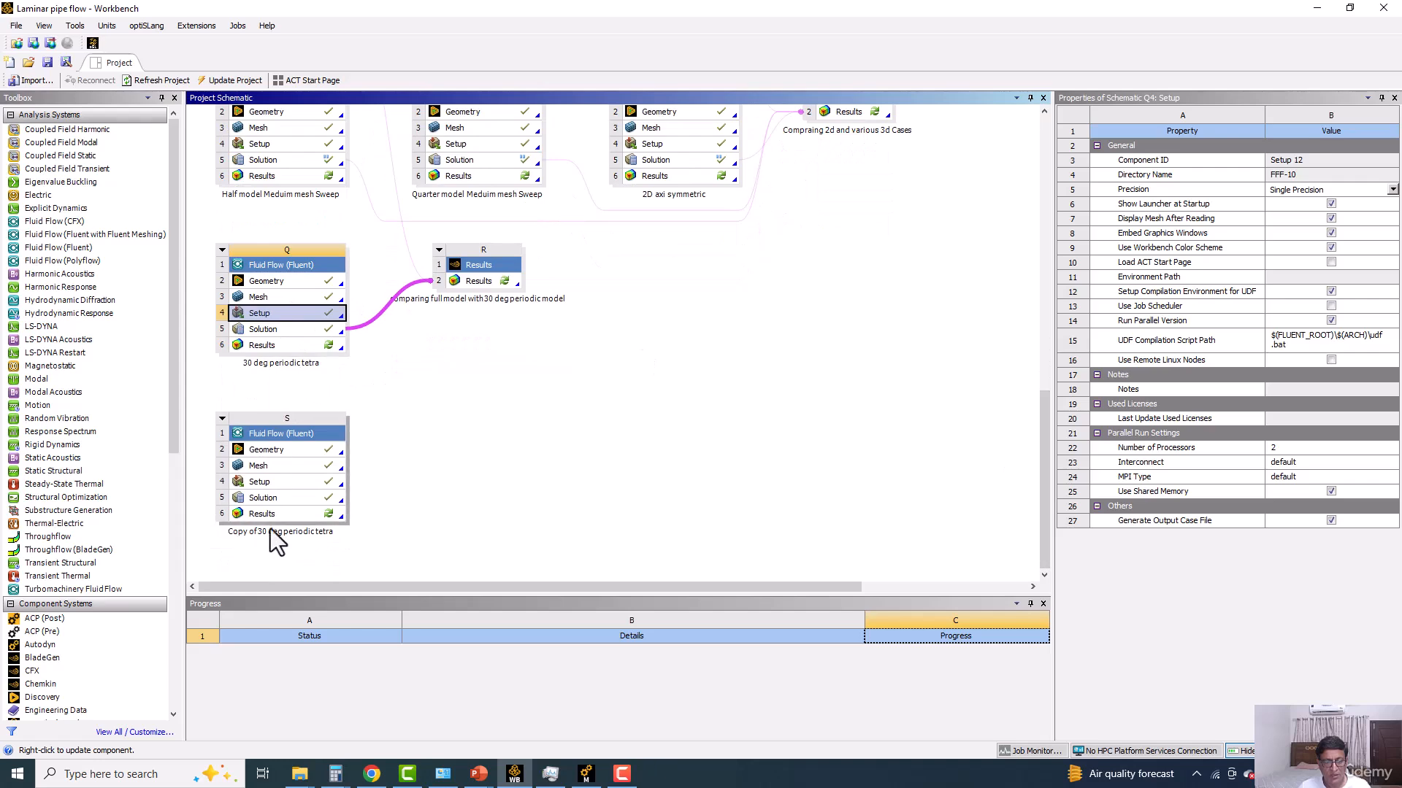
Step: Rename the copied Fluid Flow system S as "30 deg periodic hexa"
right_click(300, 433)
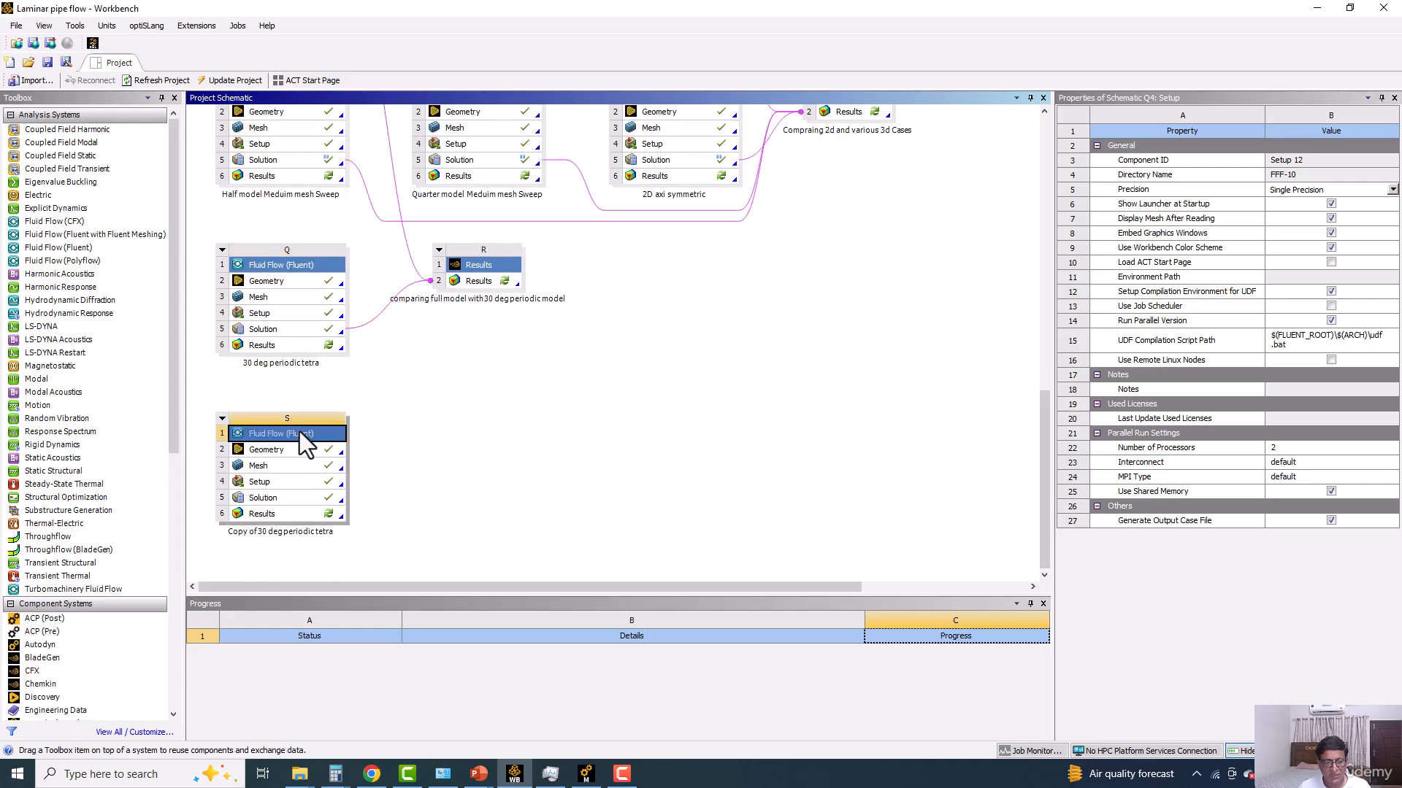
click(331, 540)
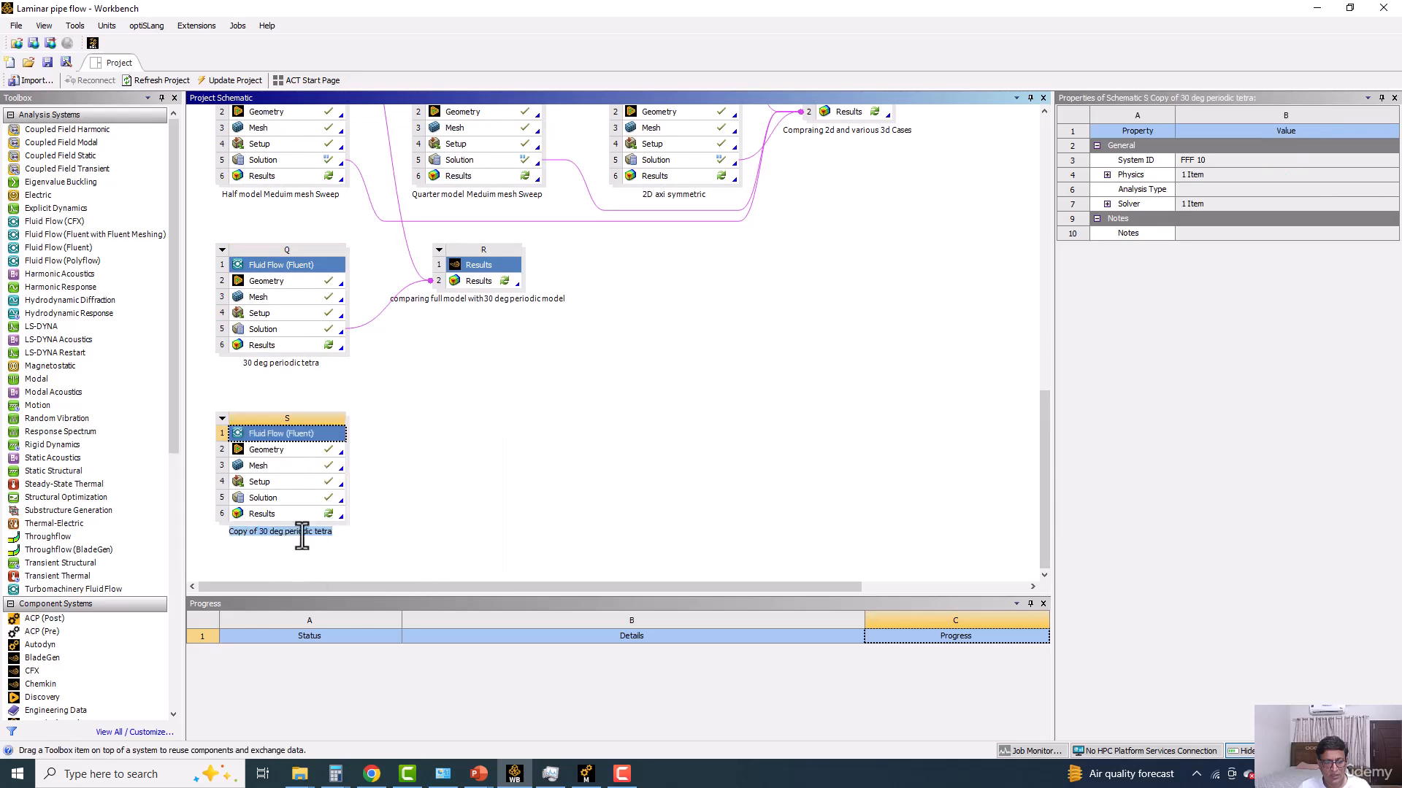
click(256, 532)
key(BackSpace)
key(BackSpace)
key(BackSpace)
key(BackSpace)
key(BackSpace)
key(BackSpace)
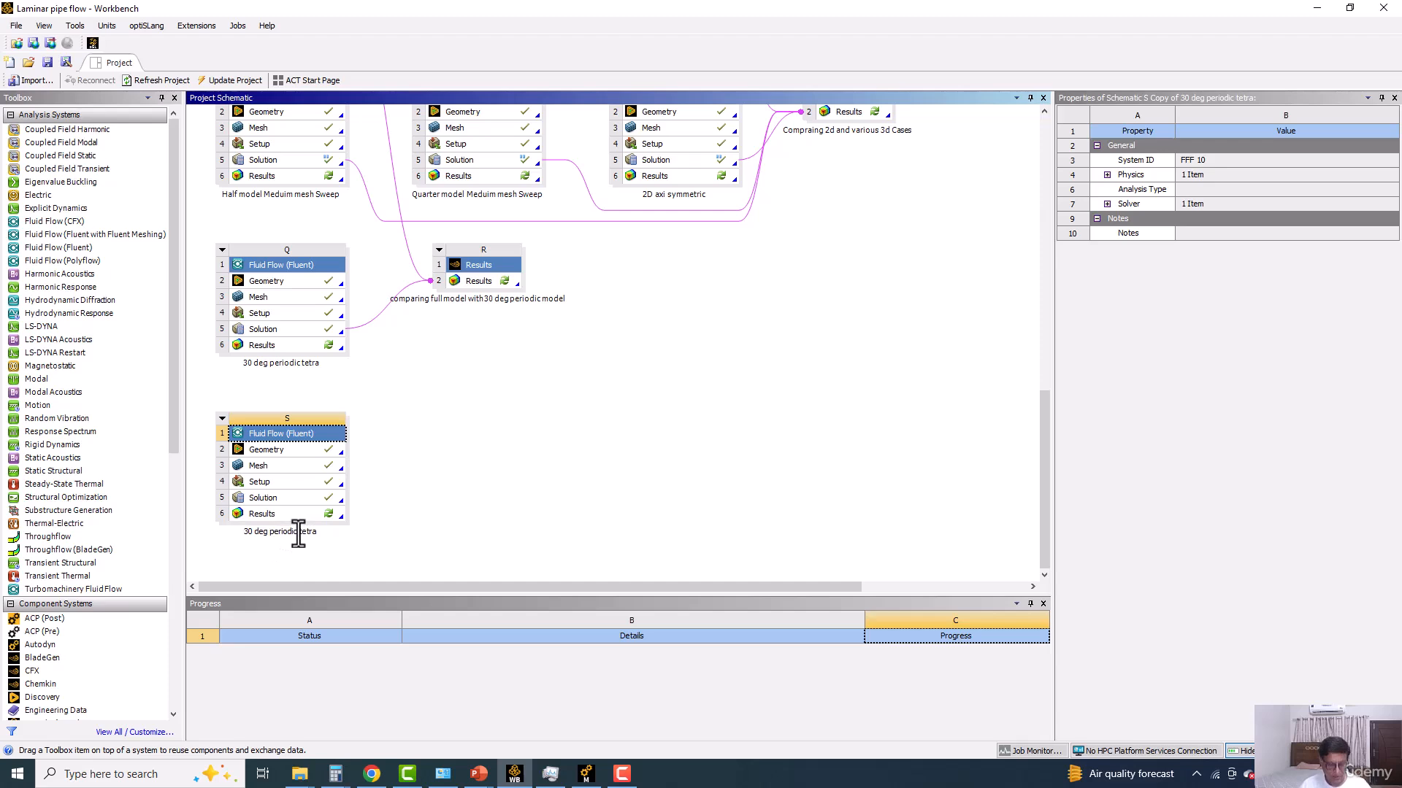
key(BackSpace)
key(BackSpace)
key(BackSpace)
key(BackSpace)
key(BackSpace)
text(hexa)
key(Return)
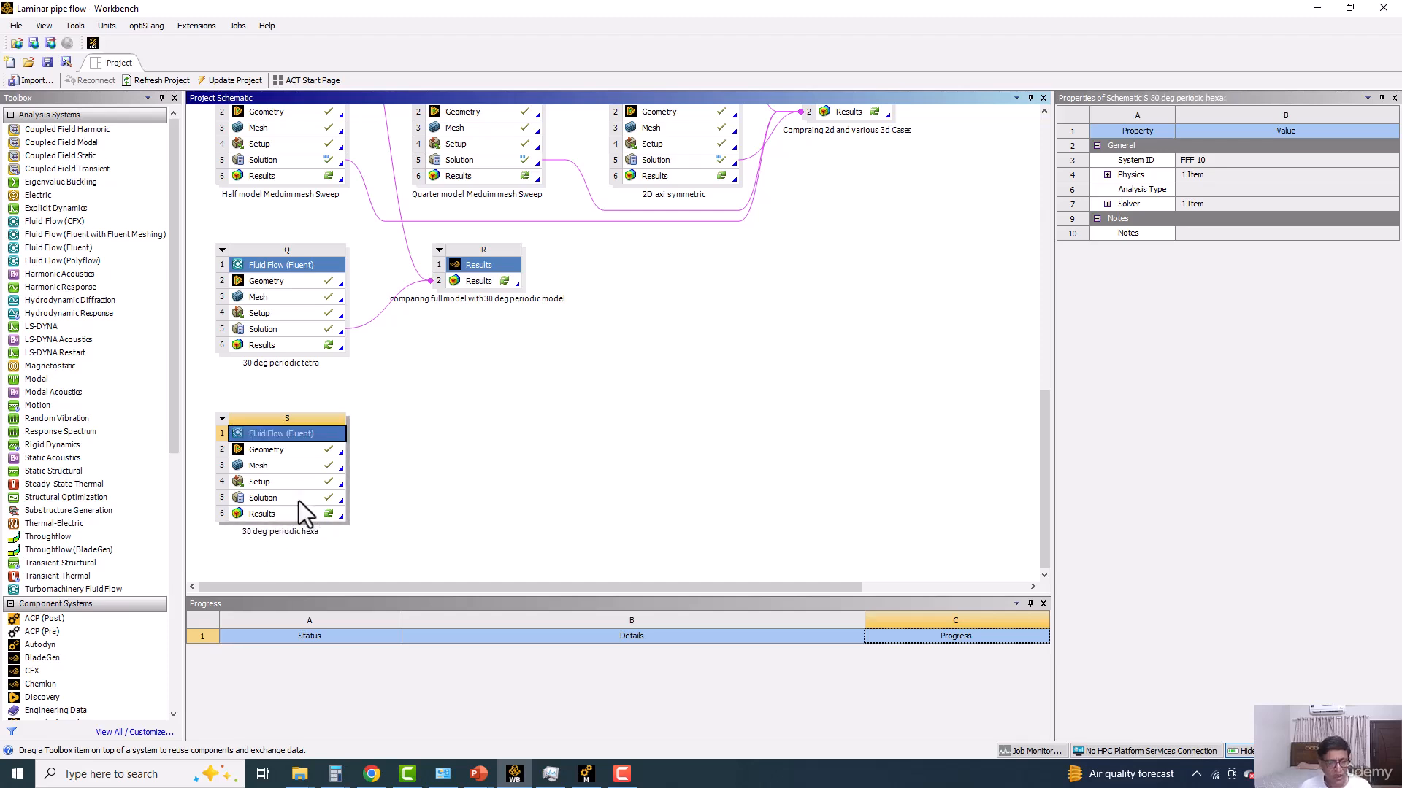
Step: Open the geometry of the 30 deg periodic hexa system in DesignModeler and examine the Rotate1 feature
double_click(265, 449)
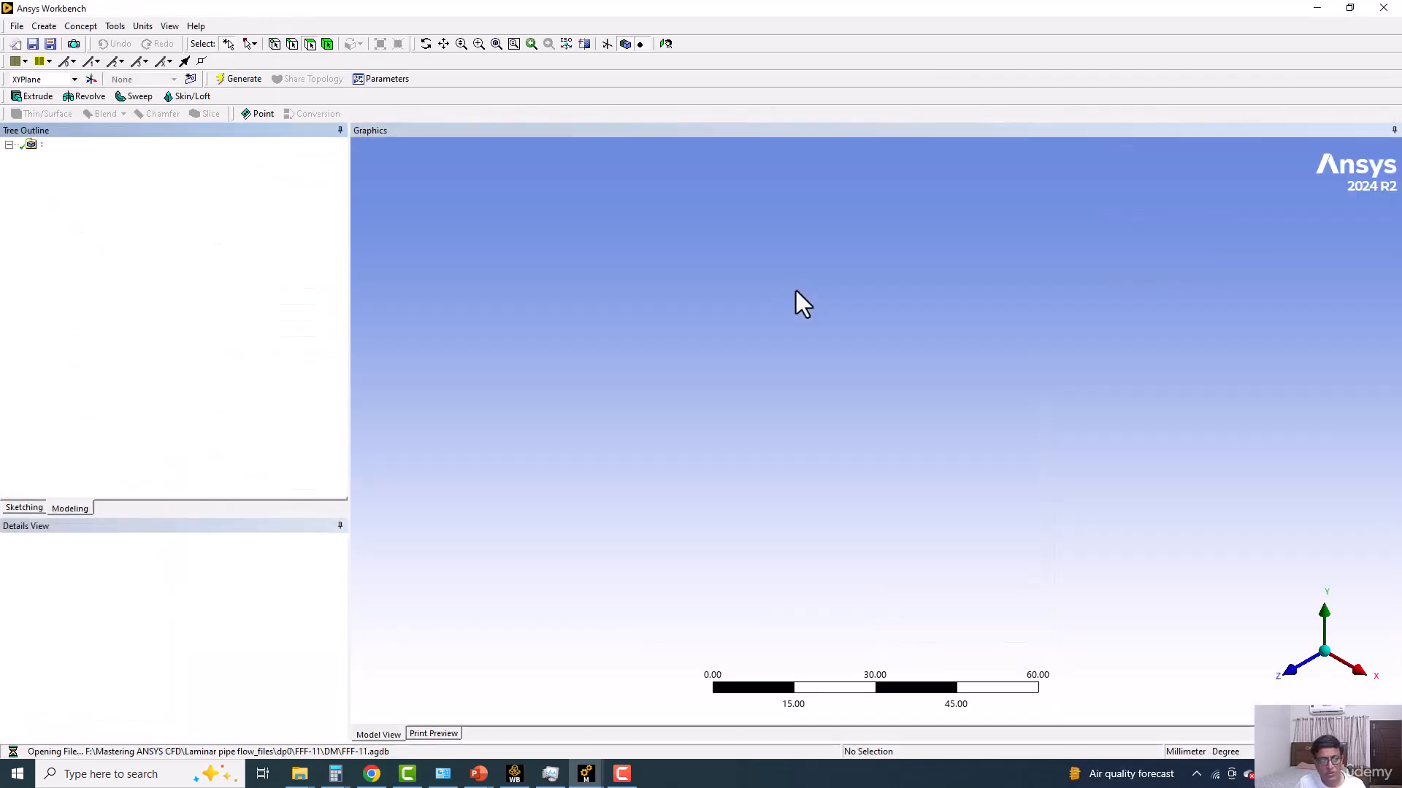
middle_drag(719, 479, 635, 426)
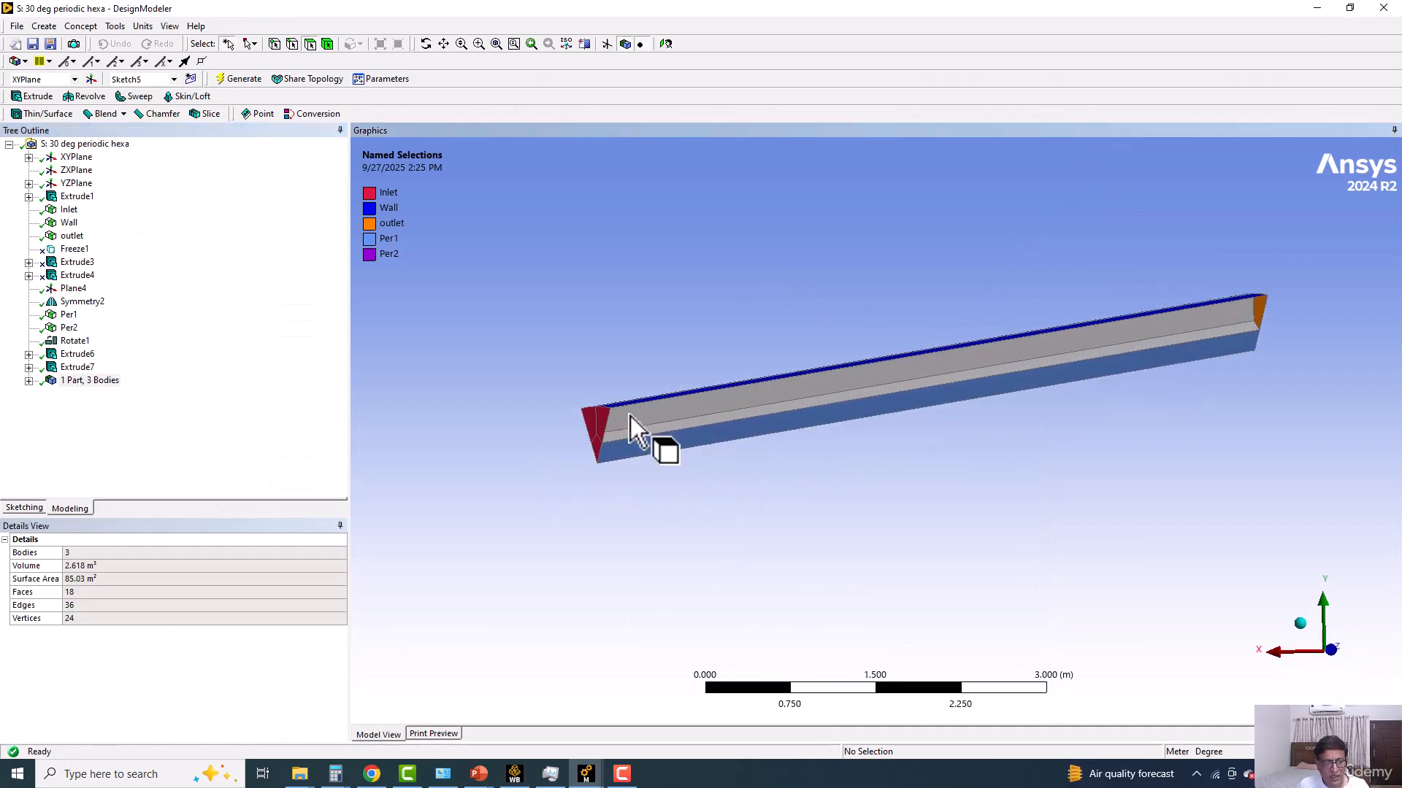
click(75, 341)
scroll(575, 353, up, 2)
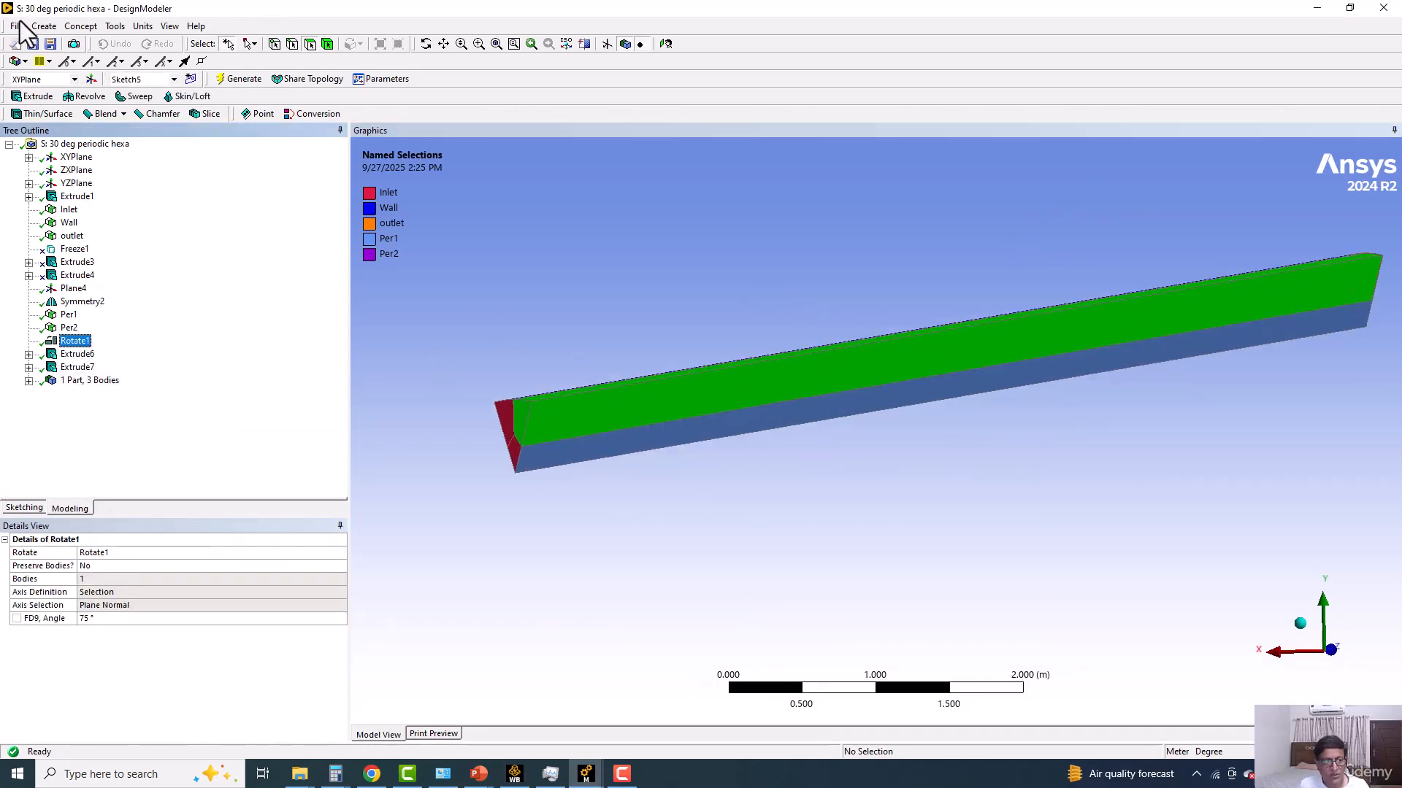
Step: Check the available body transformations and examine the sector's orientation looking along the Z axis
click(44, 25)
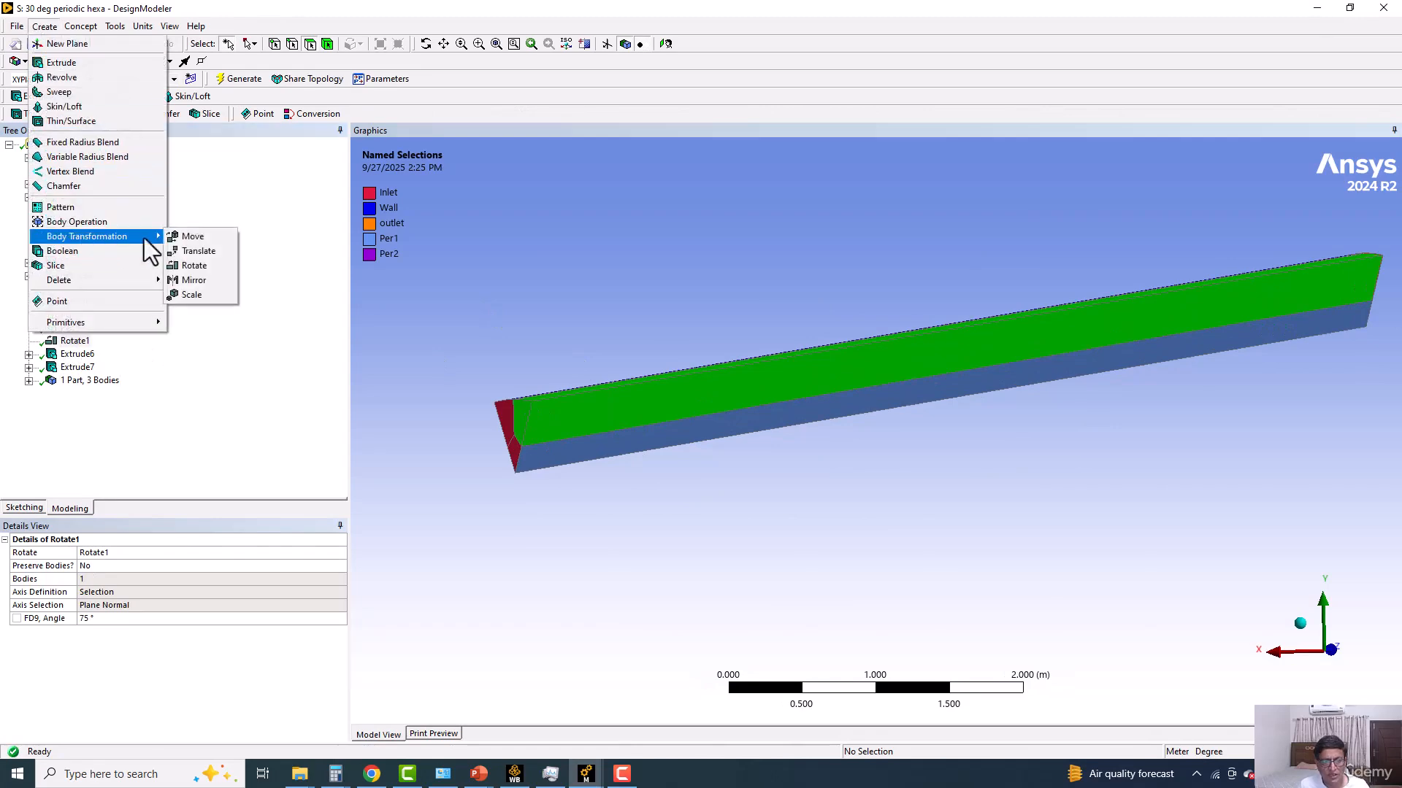
click(525, 222)
middle_drag(553, 234, 572, 246)
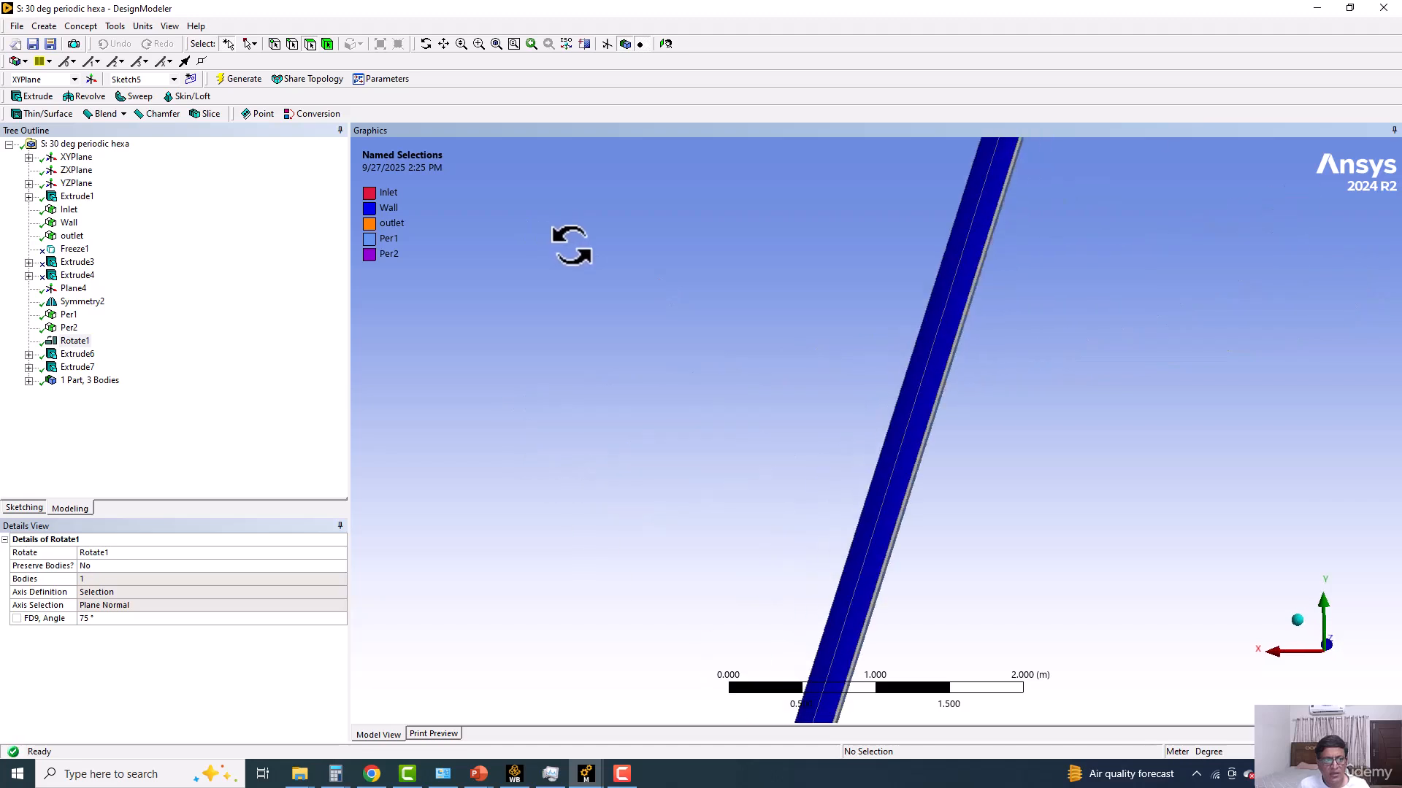
click(1326, 645)
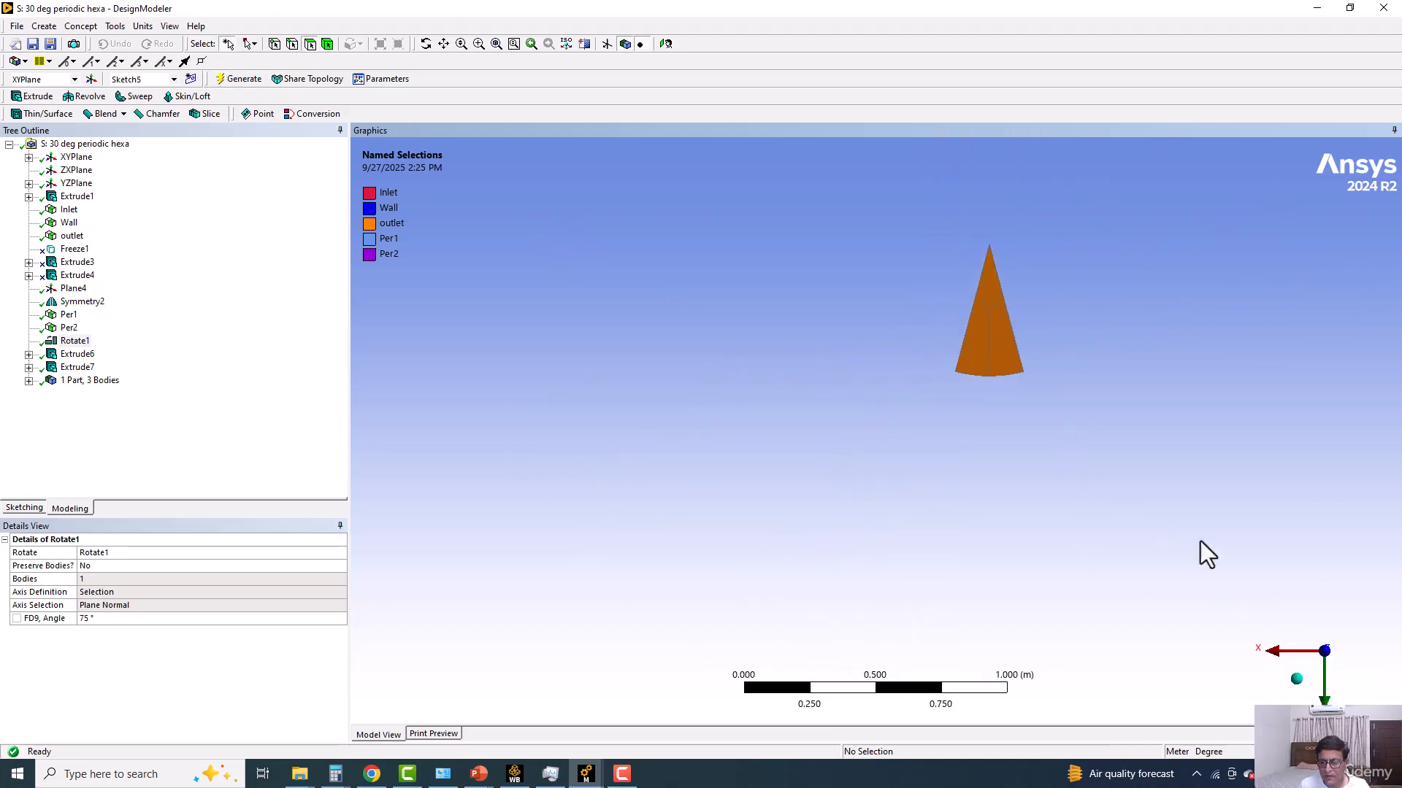
middle_drag(613, 336, 1187, 605)
click(1337, 666)
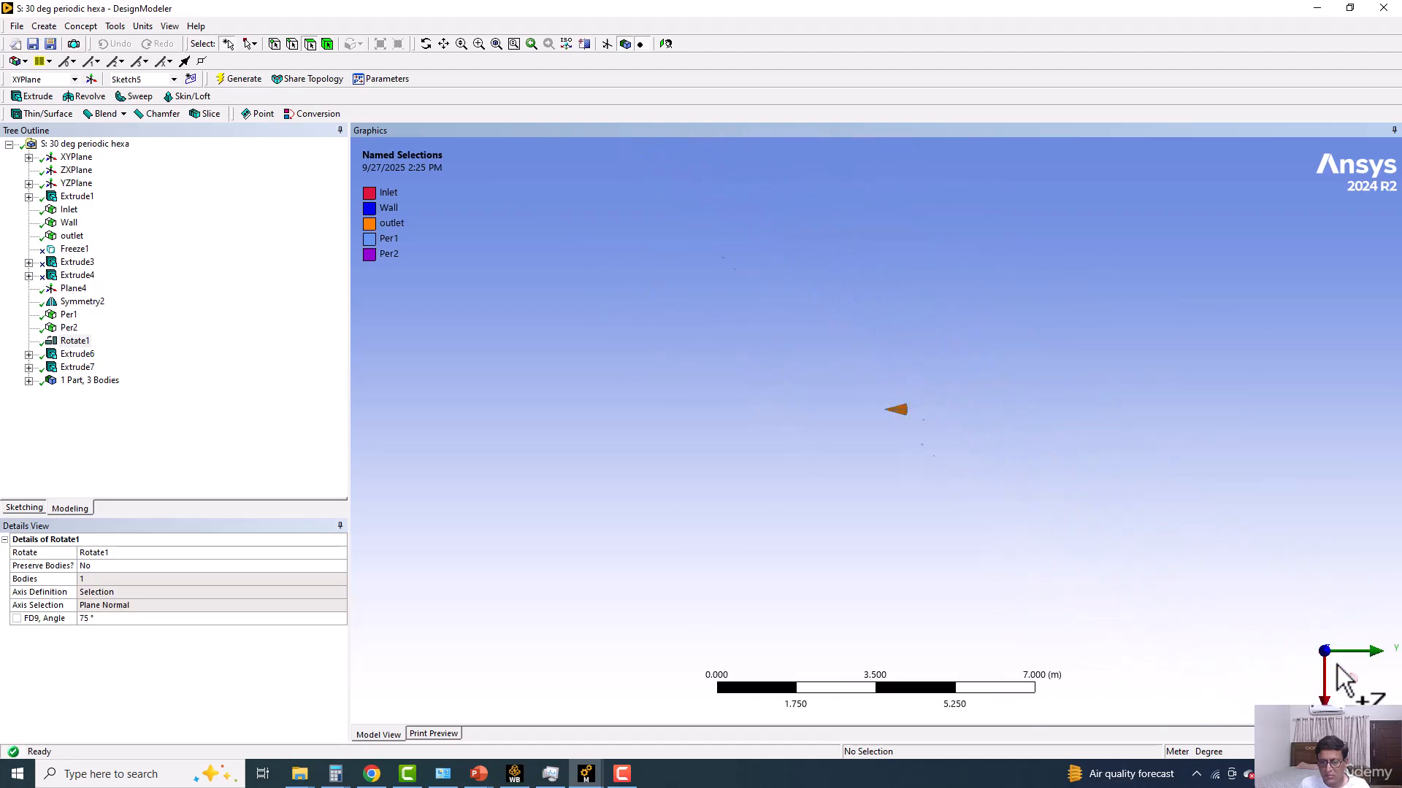
Step: Suppress the Rotate1 feature and all features below it
shift+middle_drag(1053, 525, 802, 441)
scroll(666, 545, up, 4)
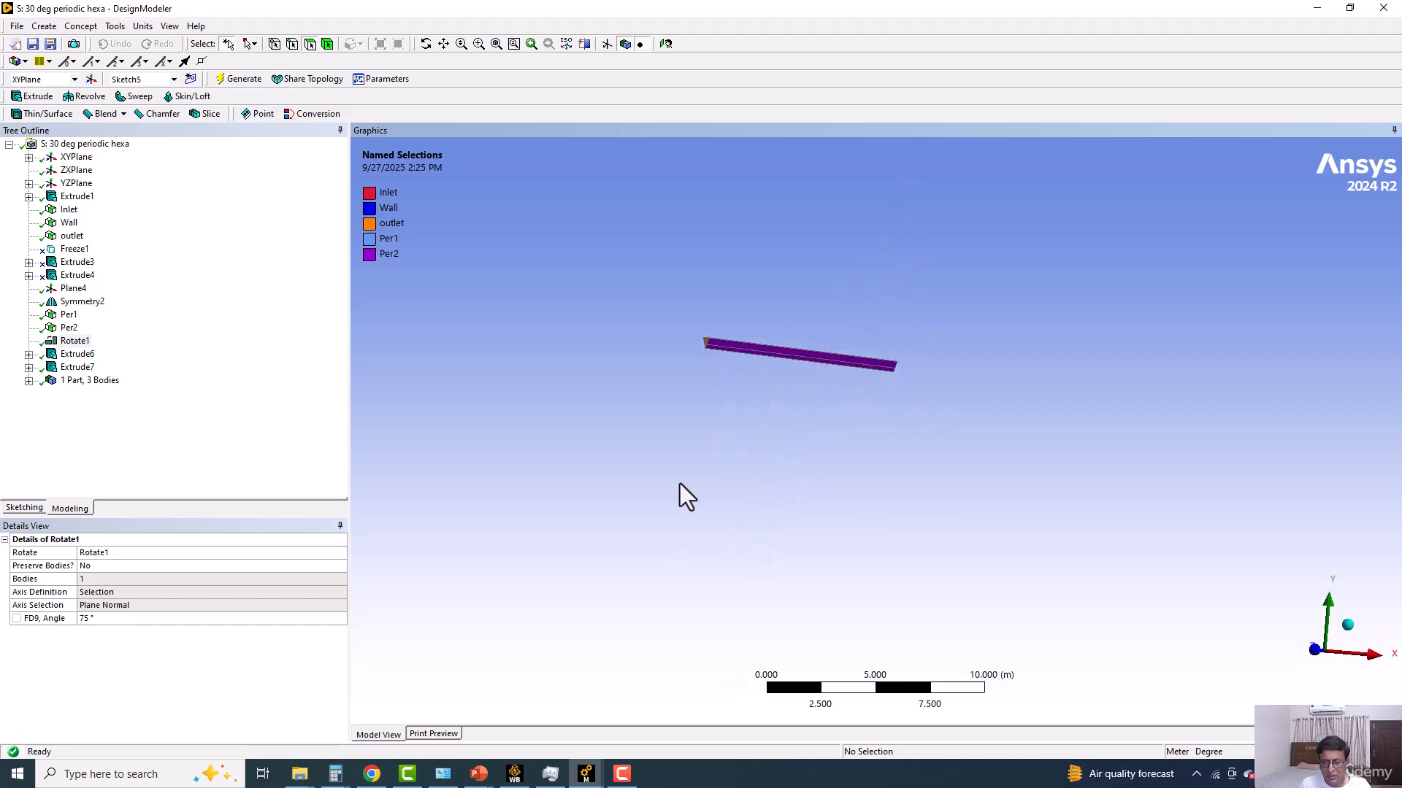
middle_drag(764, 422, 795, 444)
scroll(808, 427, up, 4)
scroll(795, 444, up, 2)
ctrl+middle_drag(770, 397, 846, 458)
scroll(847, 459, up, 4)
ctrl+middle_drag(696, 417, 737, 459)
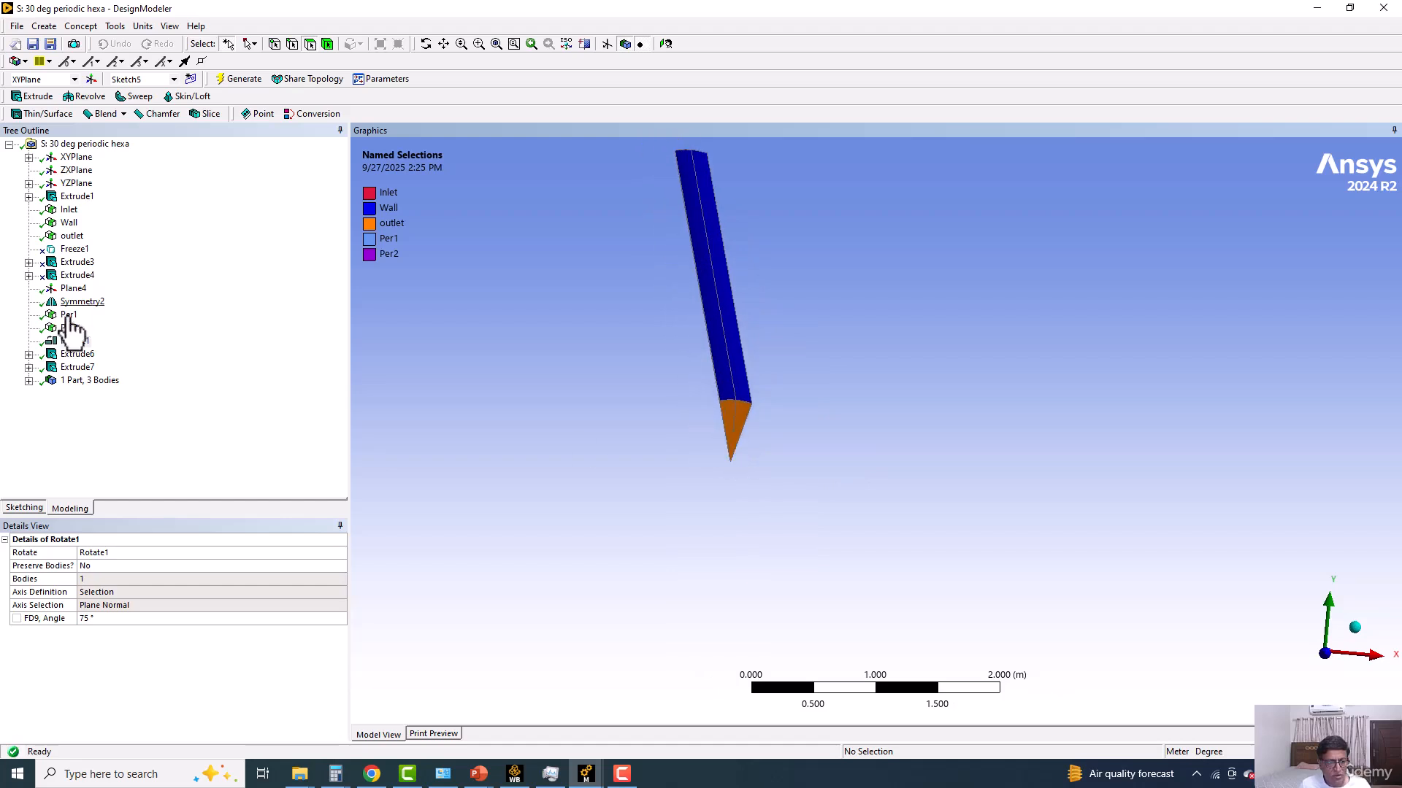
click(83, 343)
right_click(80, 343)
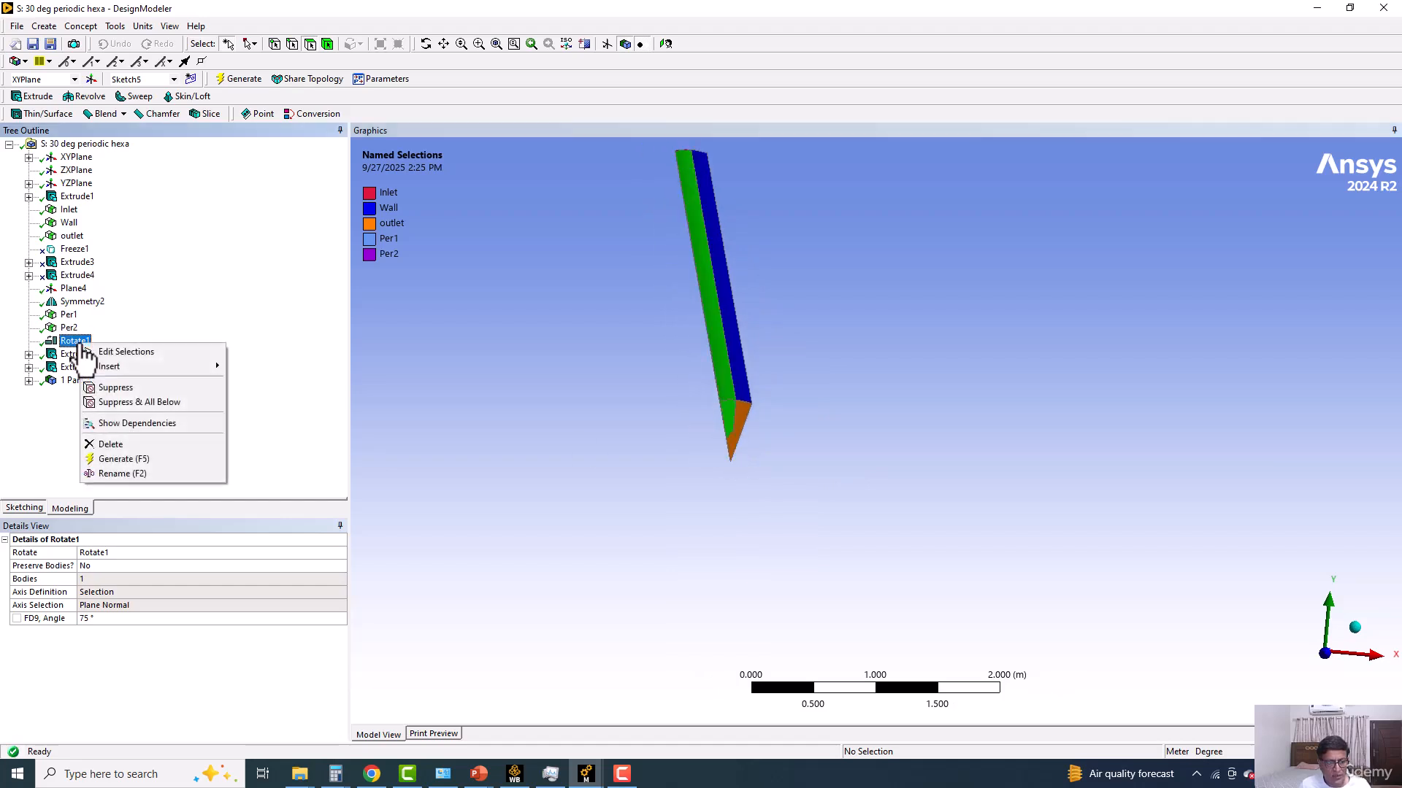
click(129, 402)
Step: Examine the unrotated sector's position relative to the XYPlane axes, viewed normal to the plane
ctrl+middle_drag(701, 360, 621, 312)
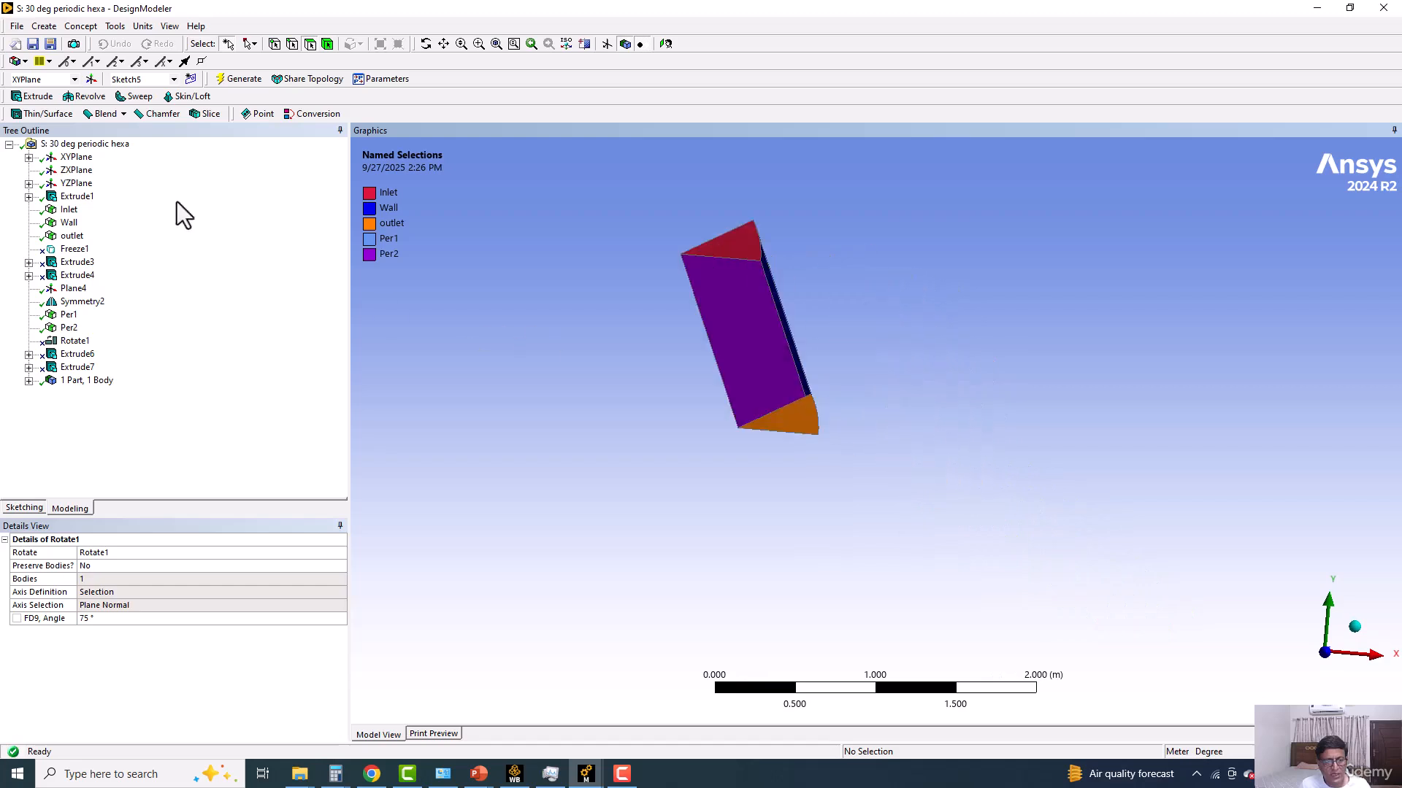
click(54, 170)
mouse_move(704, 369)
middle_down()
mouse_move(738, 397)
mouse_move(721, 373)
middle_up()
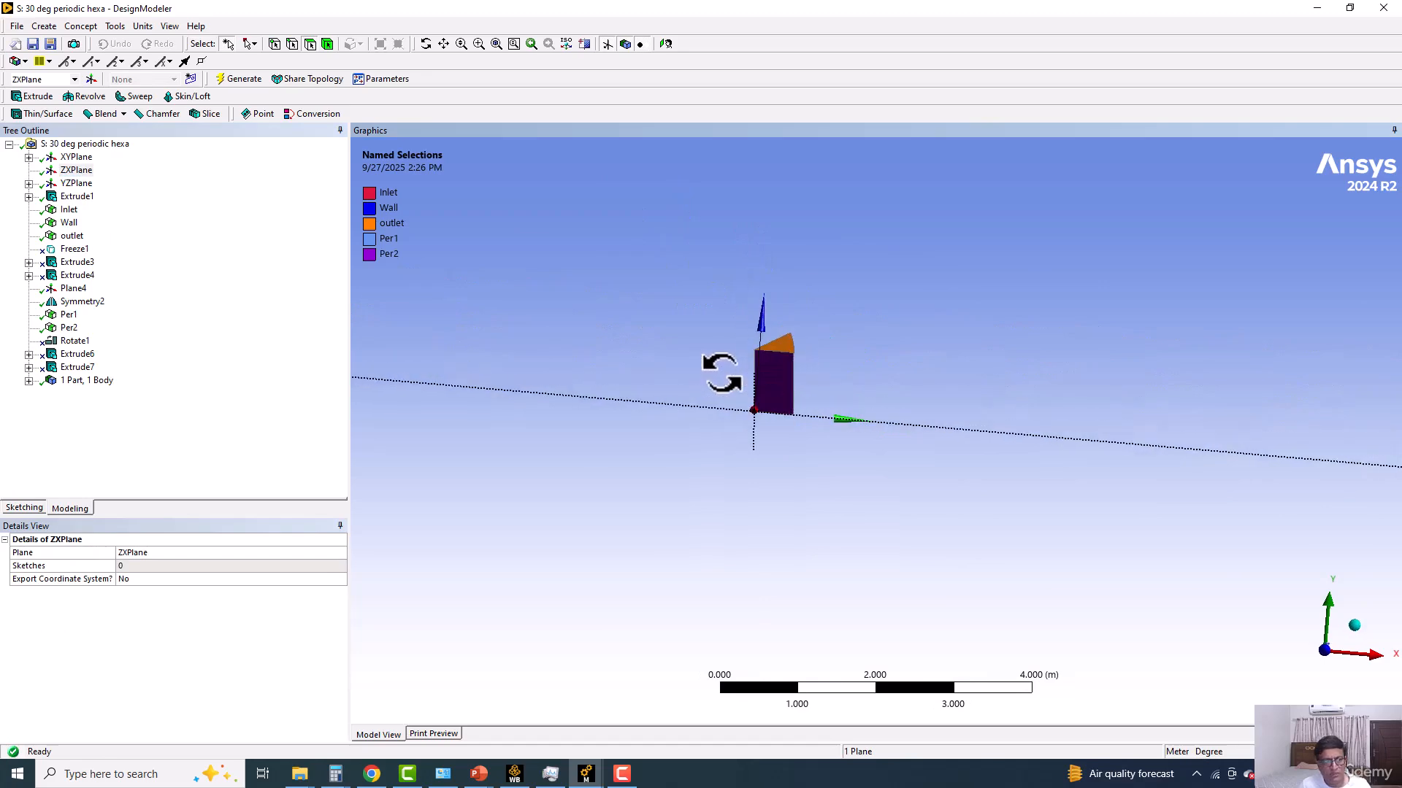
click(74, 157)
middle_drag(729, 356, 616, 283)
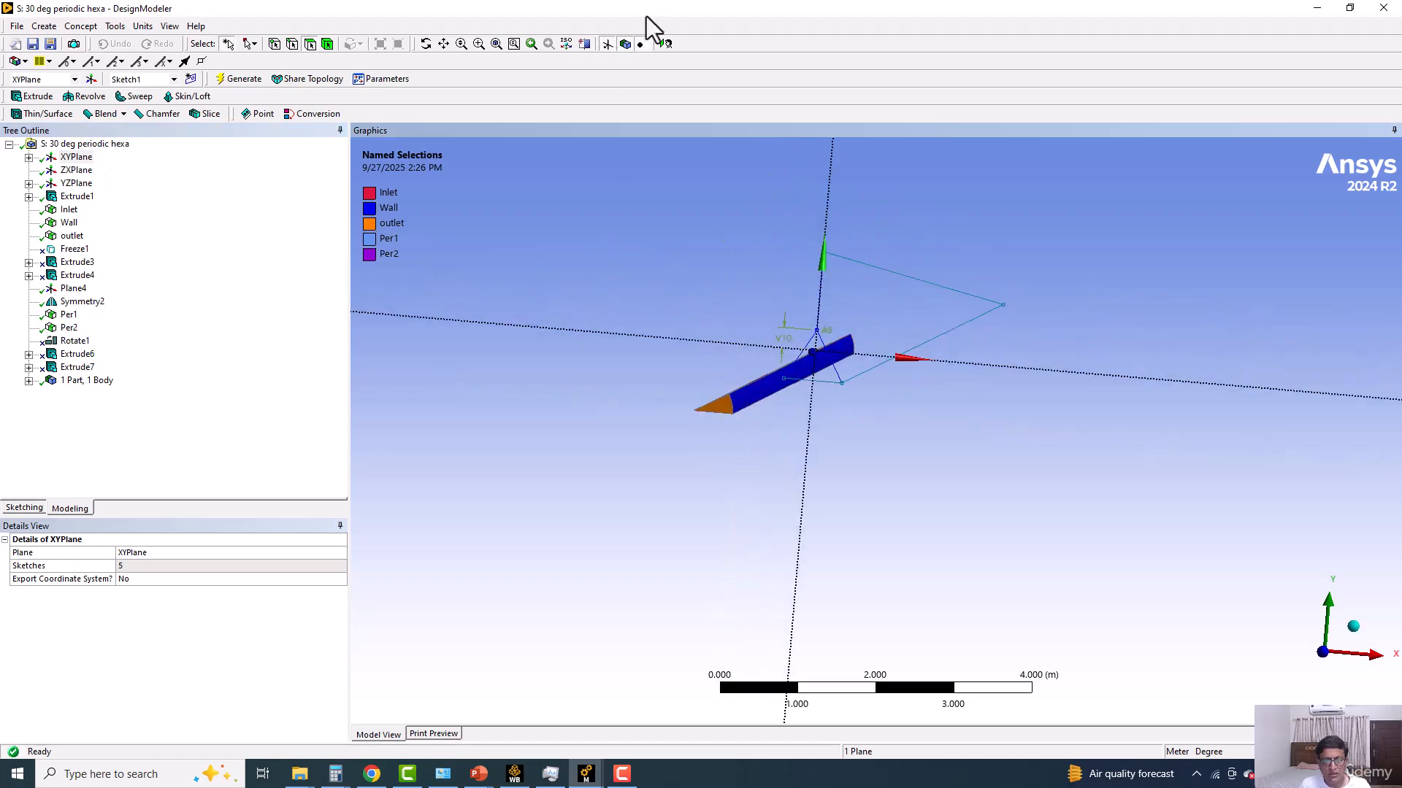
click(665, 43)
scroll(959, 471, up, 1)
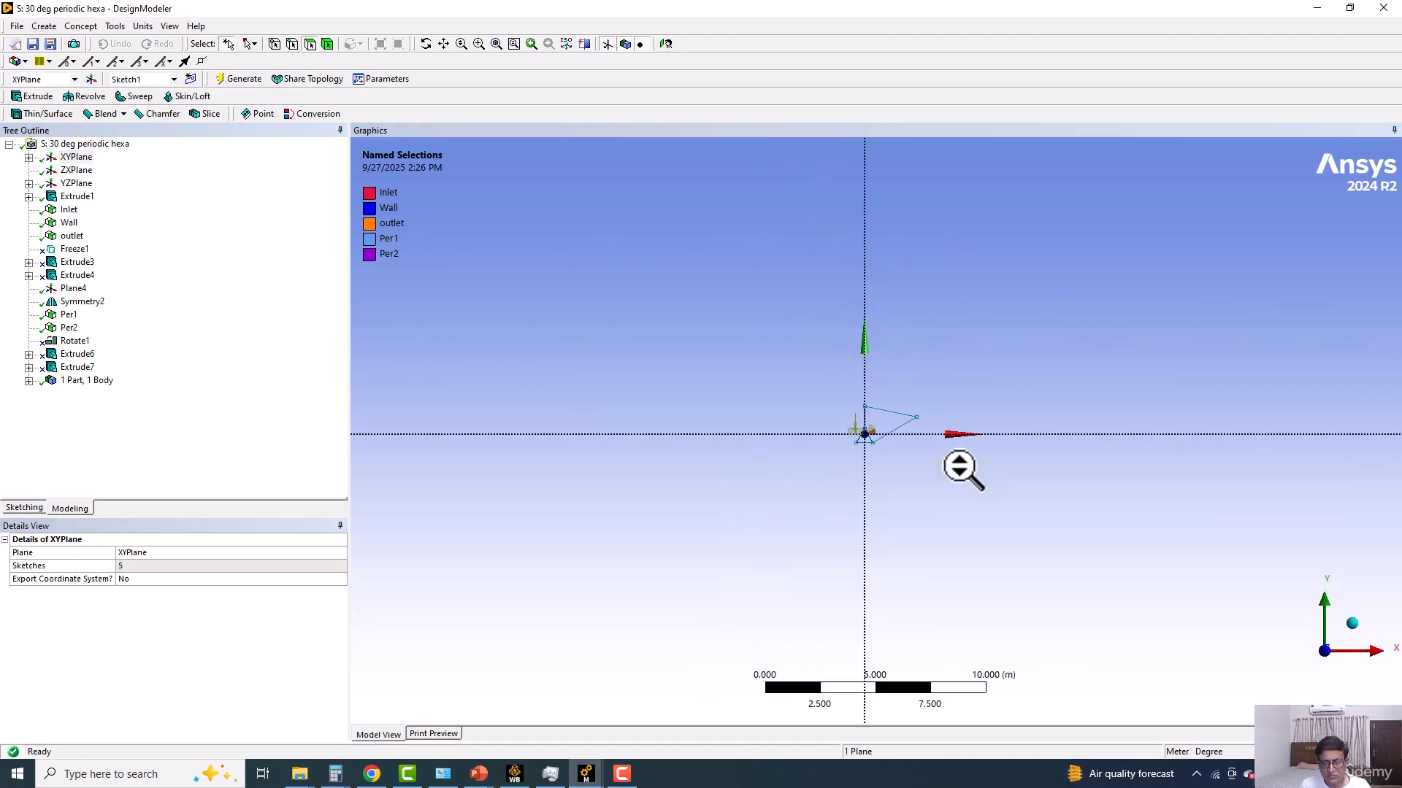
scroll(959, 468, up, 10)
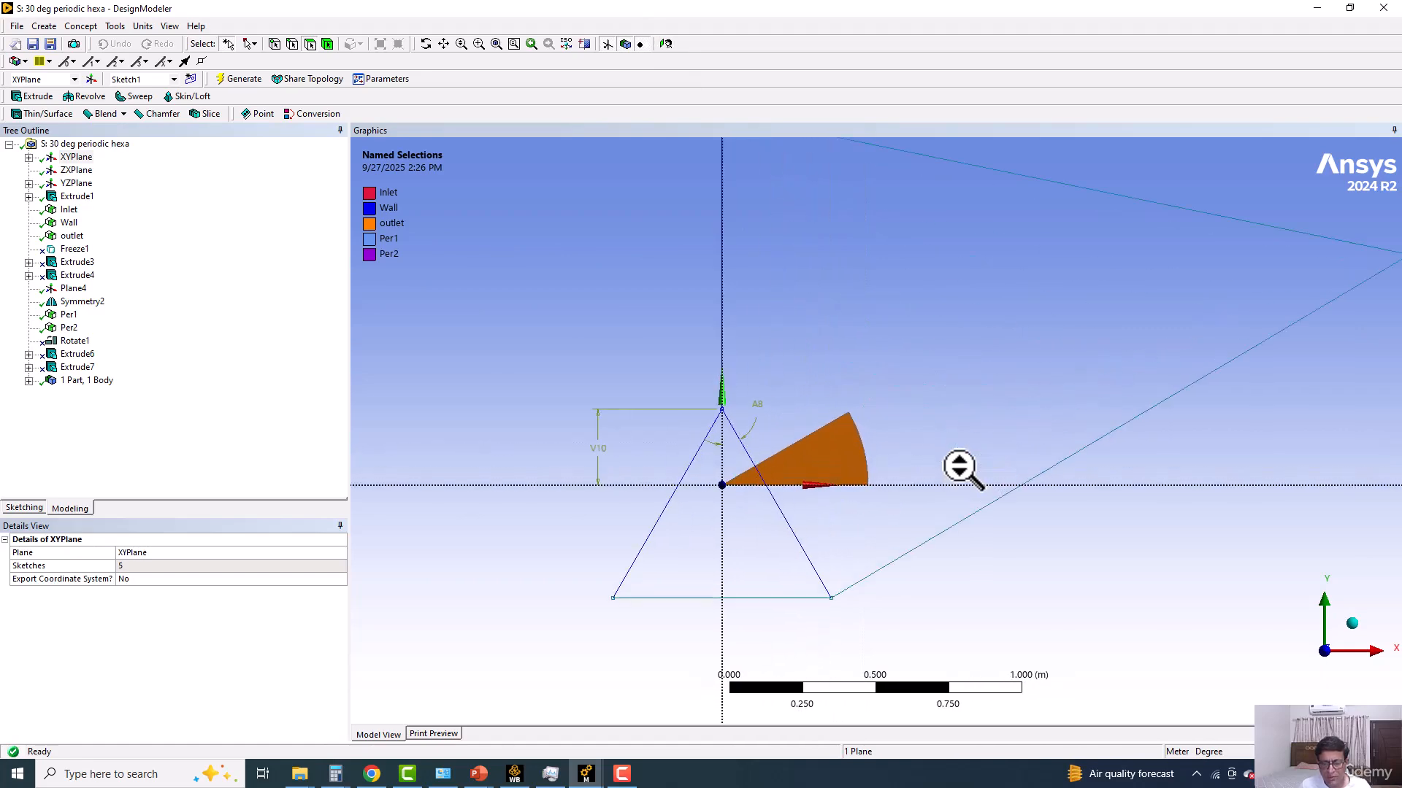
Step: Unsuppress only the Rotate1 feature and check its rotation axis and angle settings
click(75, 342)
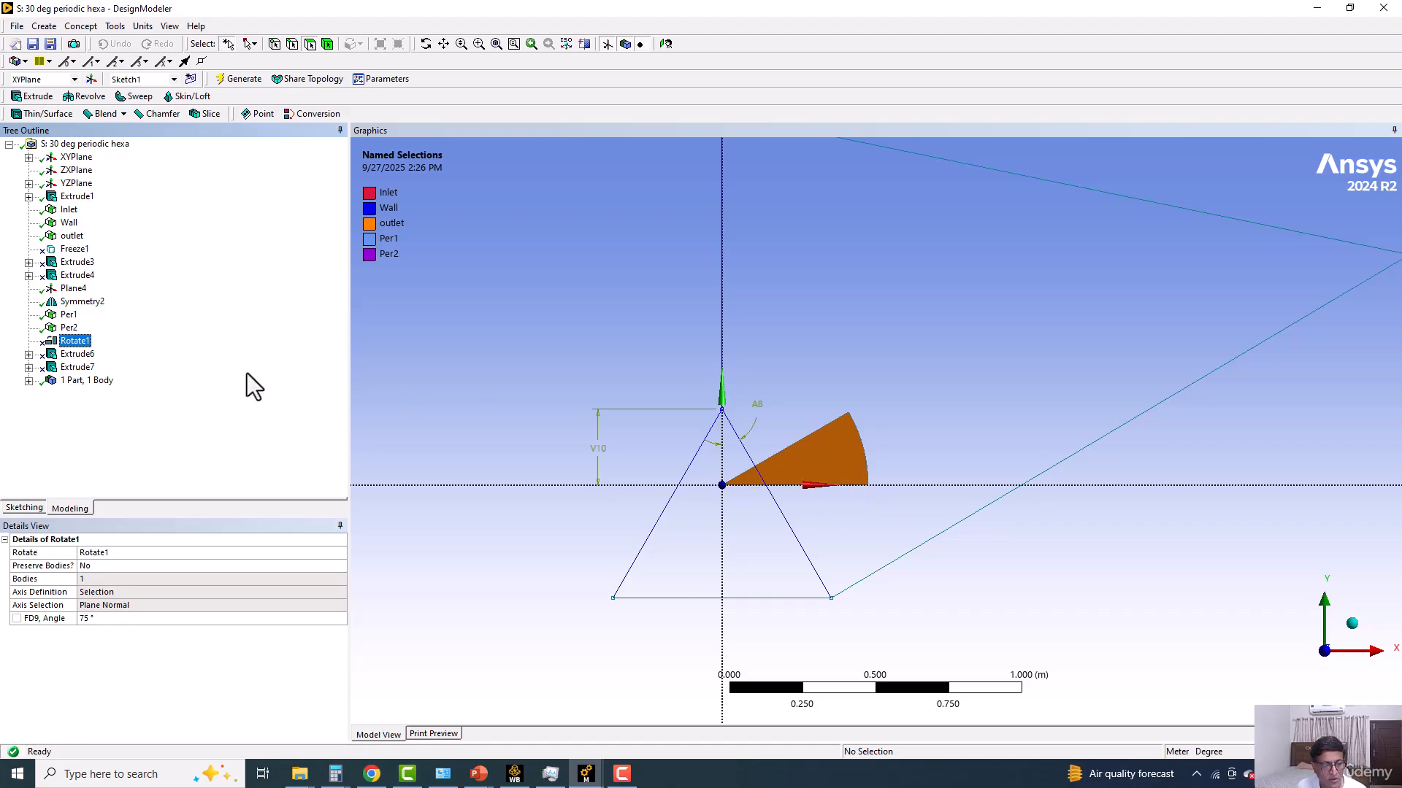
right_click(72, 343)
click(113, 383)
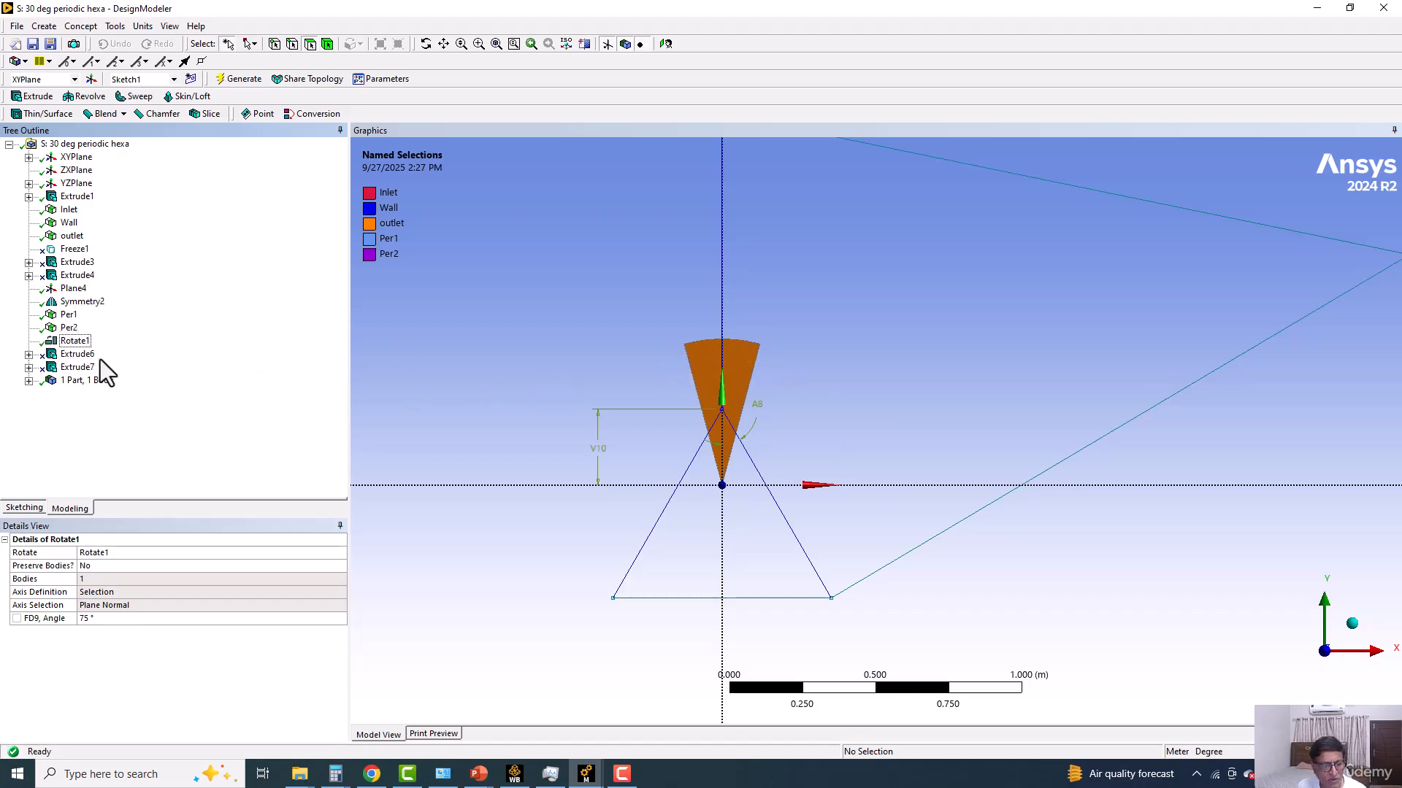
click(59, 592)
click(59, 606)
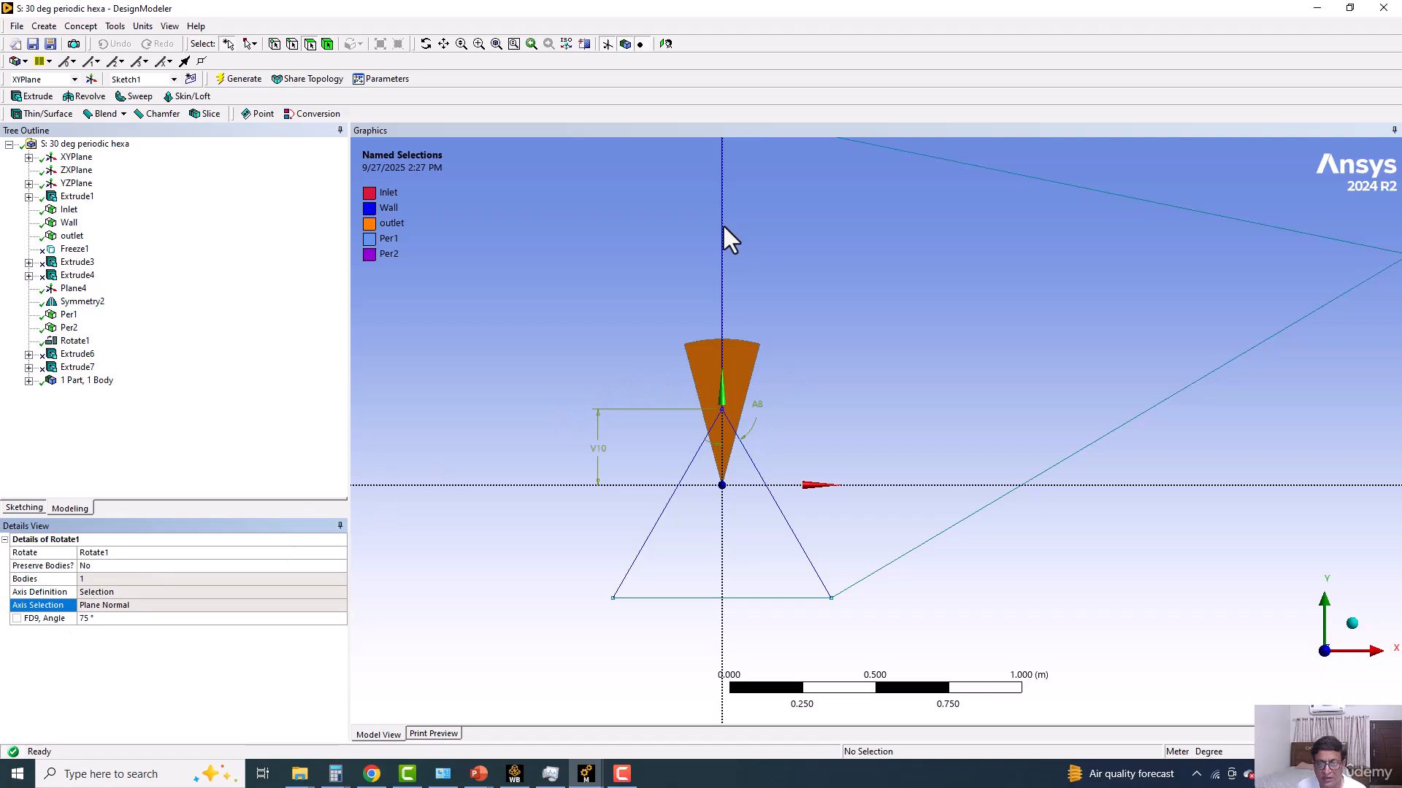
click(90, 619)
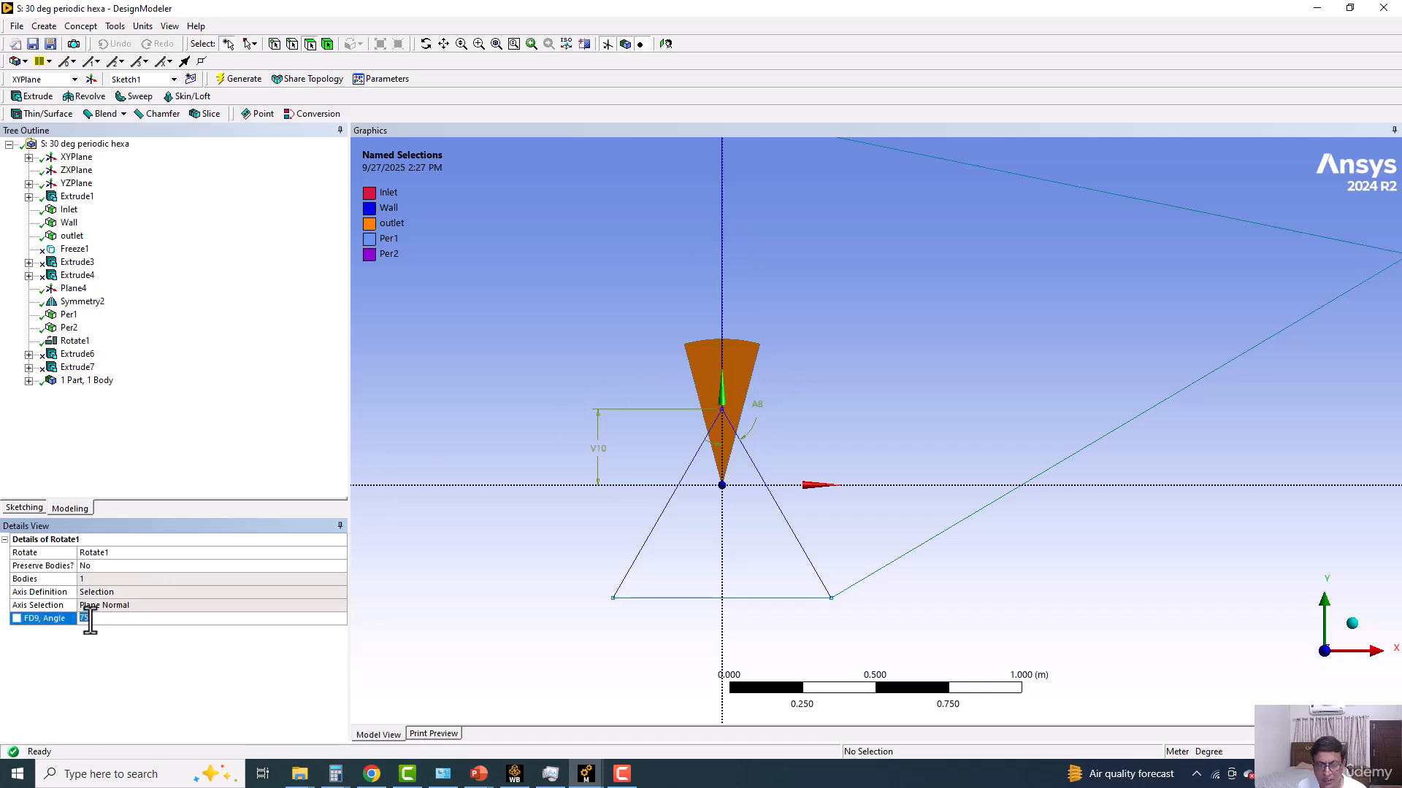
Step: Inspect Sketch5, the profile behind Extrude6, with its angle and vertical dimensions and the available sketch constraints
click(64, 355)
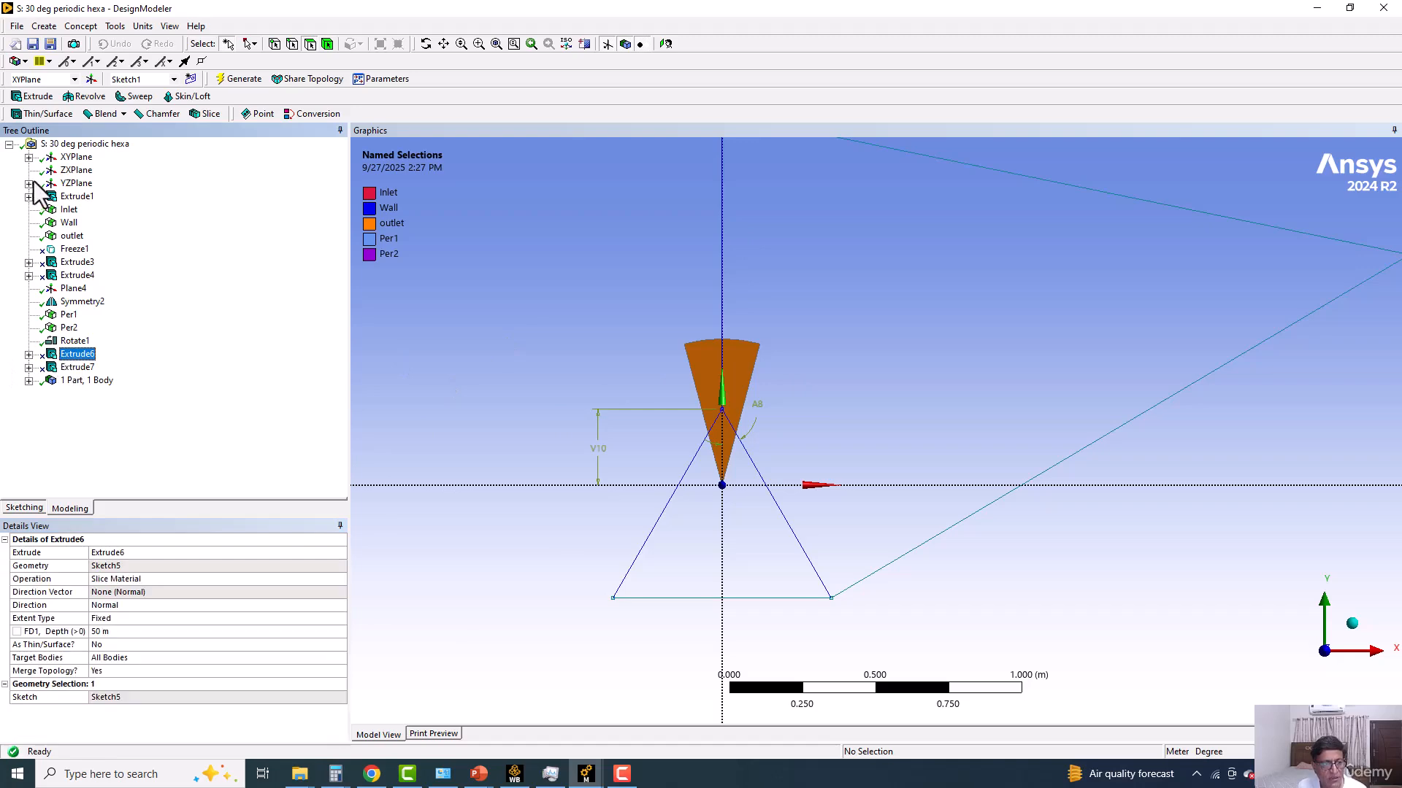
click(29, 157)
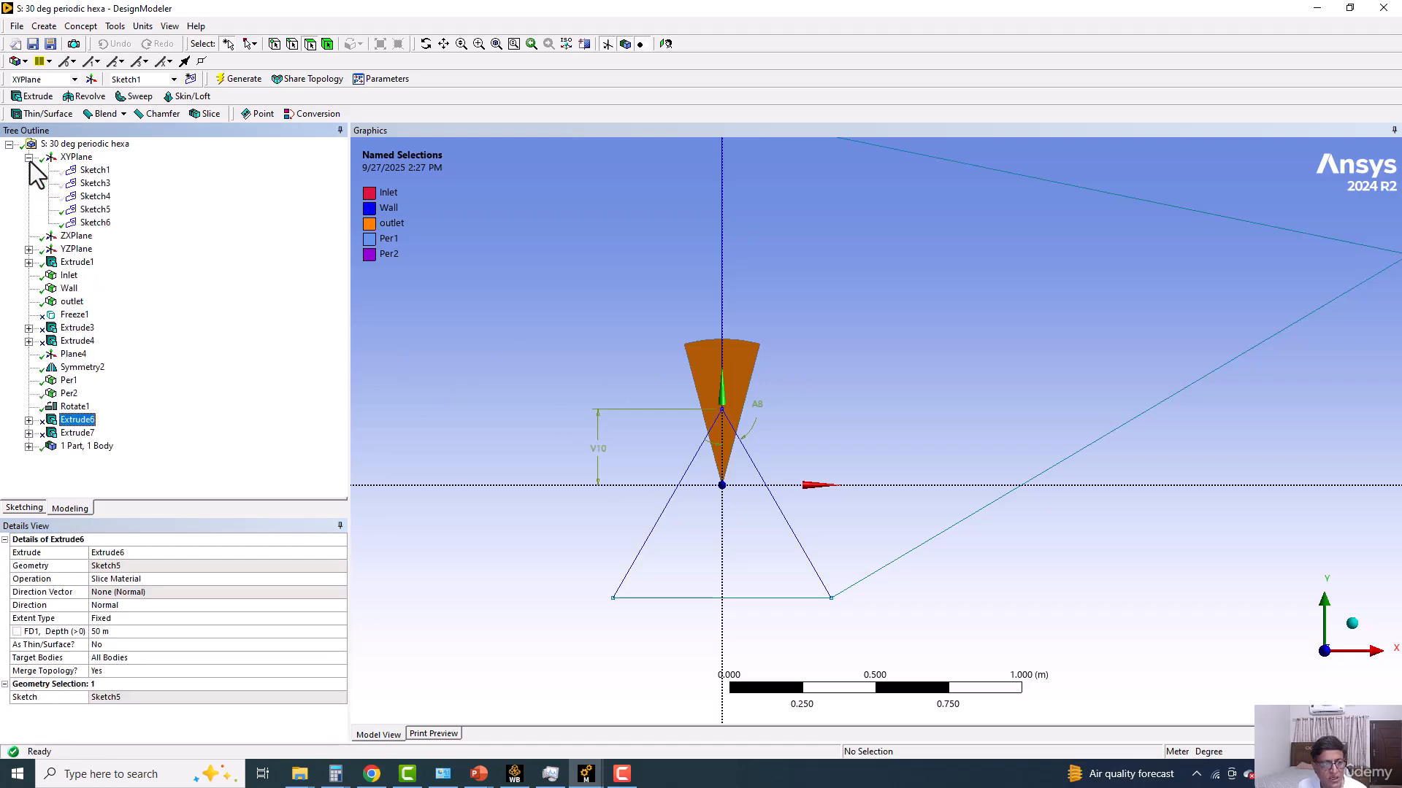
click(82, 210)
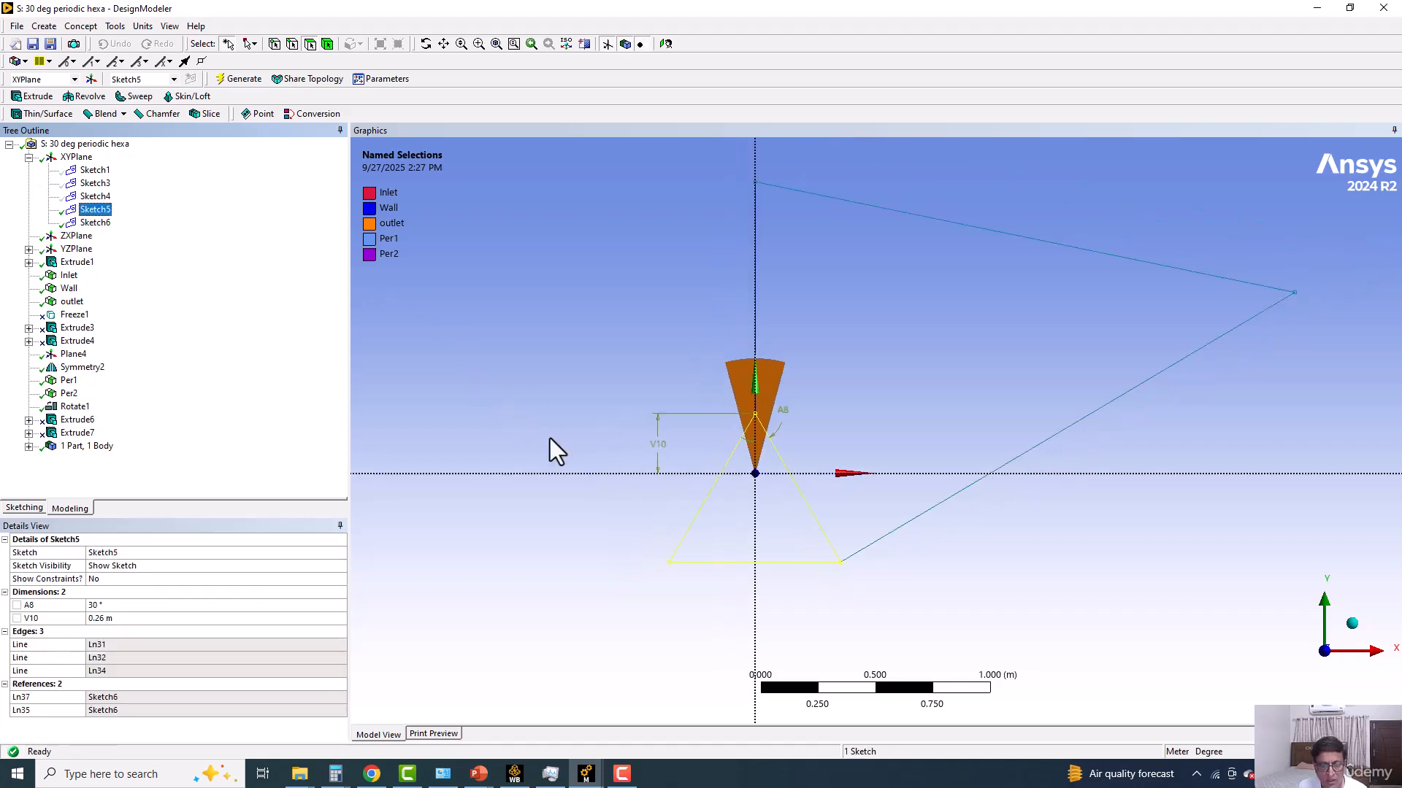
scroll(549, 438, up, 4)
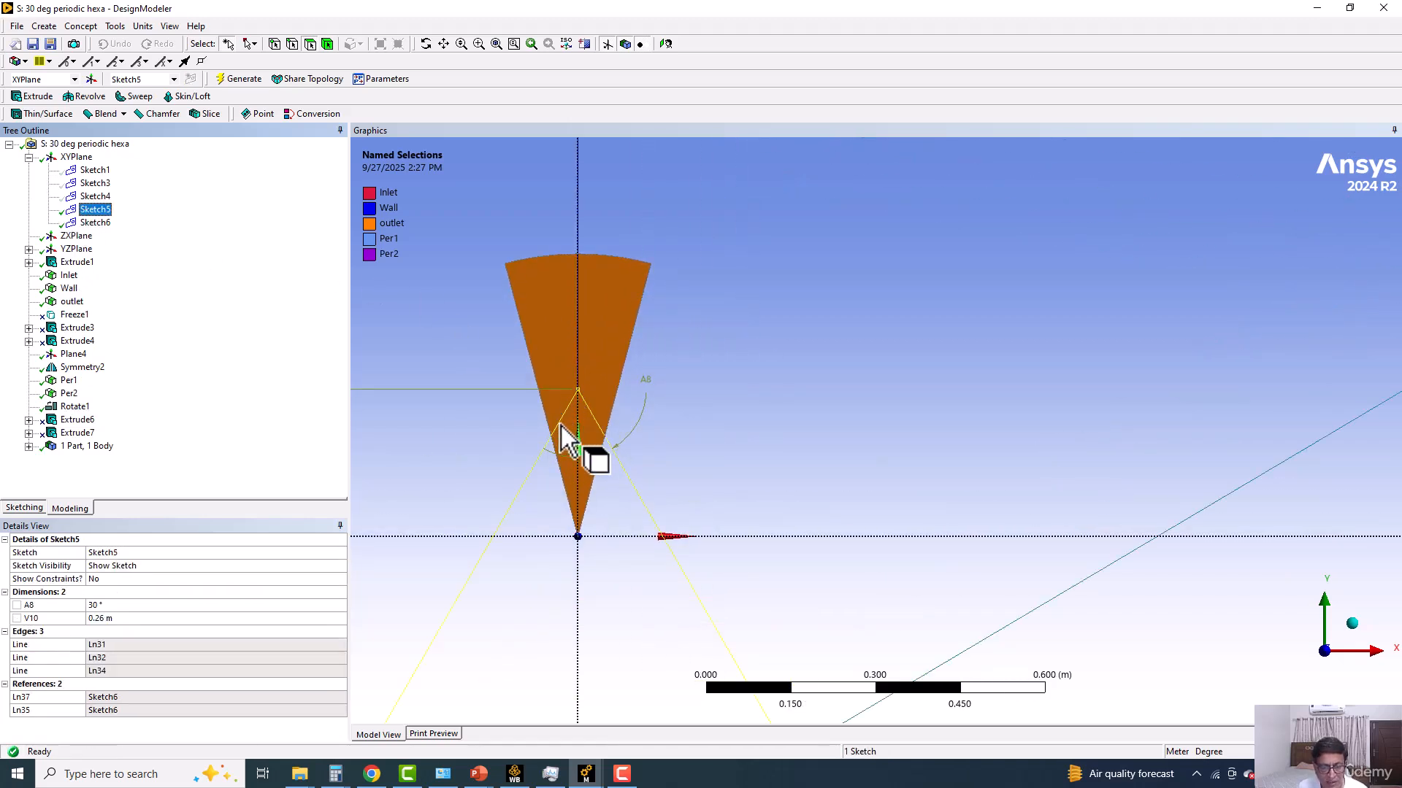
scroll(569, 445, down, 2)
scroll(642, 438, up, 1)
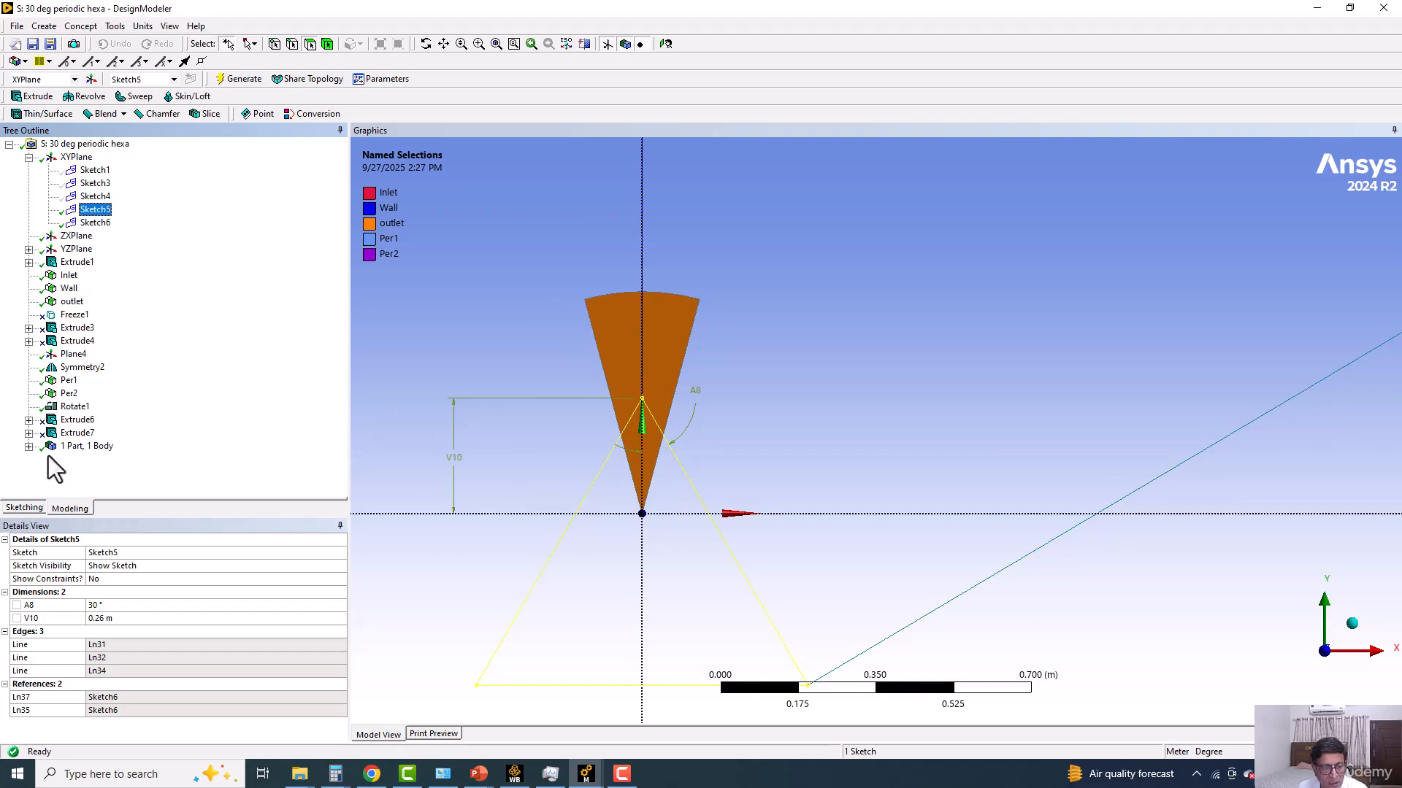
click(25, 507)
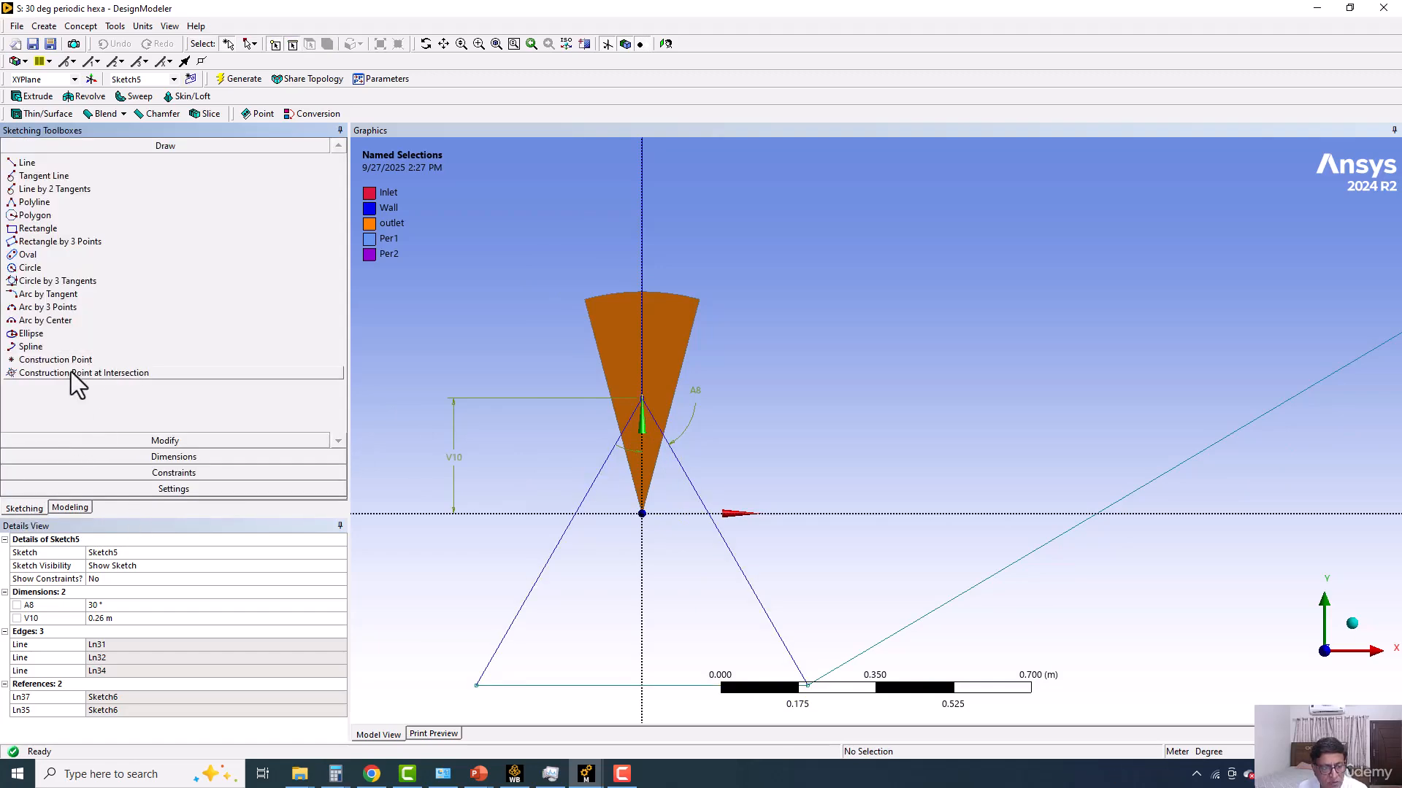
click(147, 470)
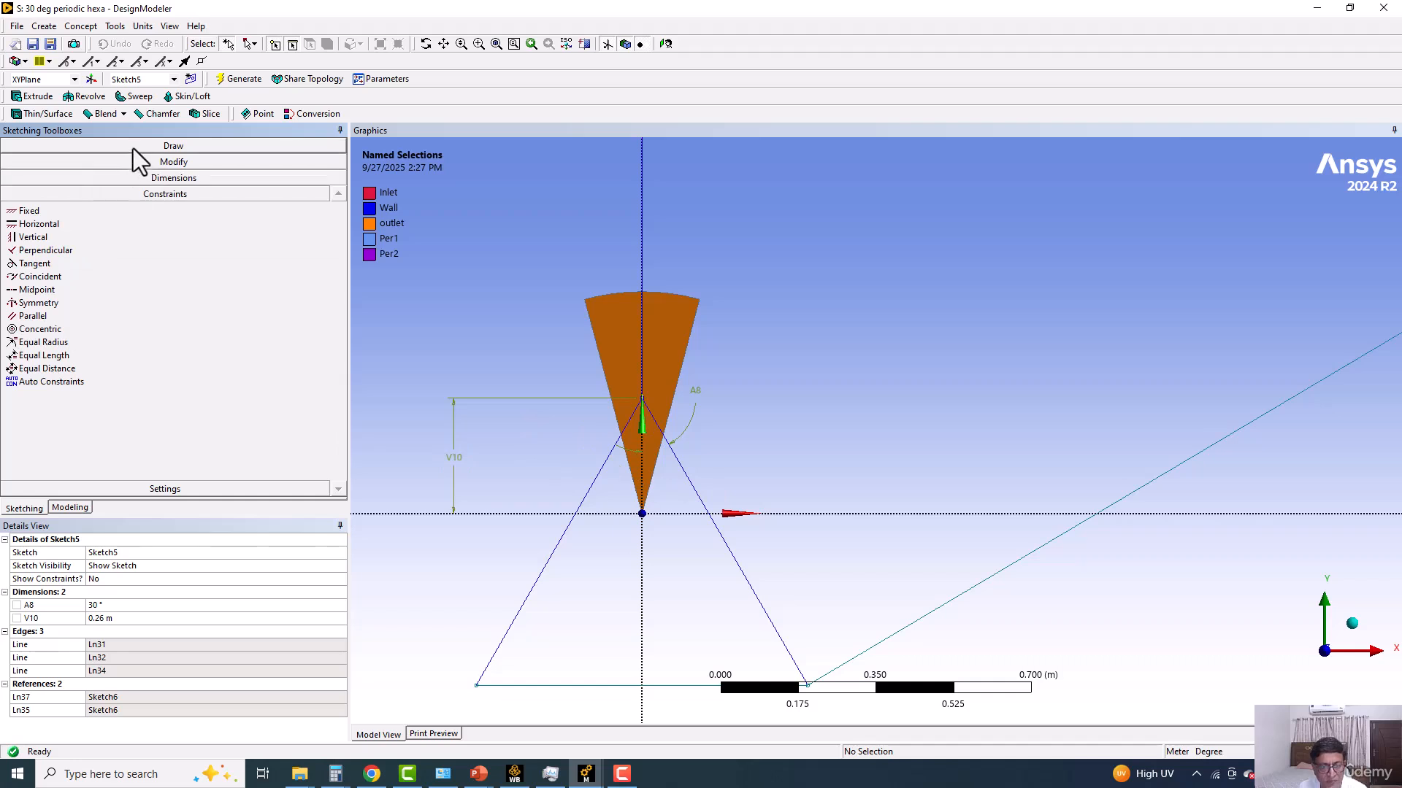
click(118, 621)
scroll(496, 495, up, 1)
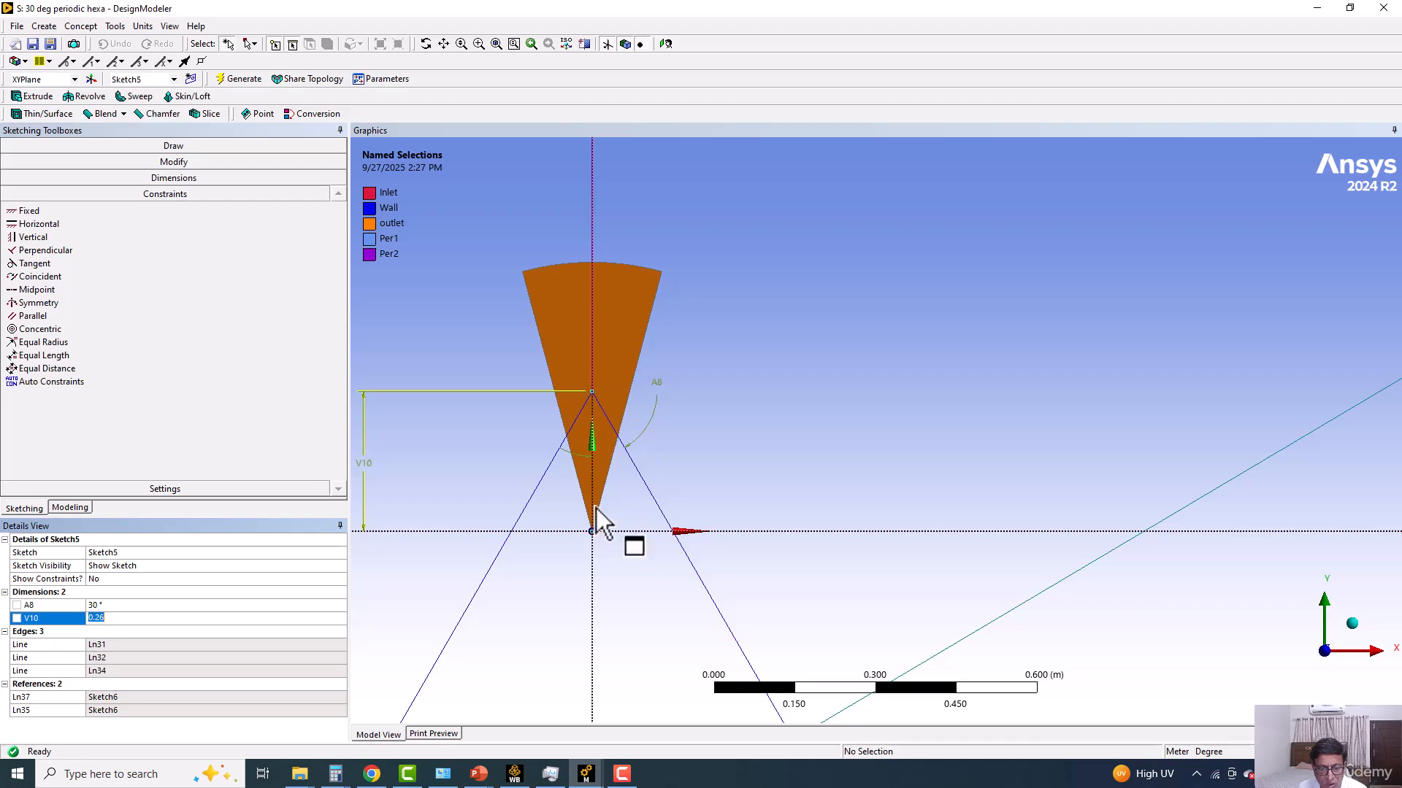
click(118, 607)
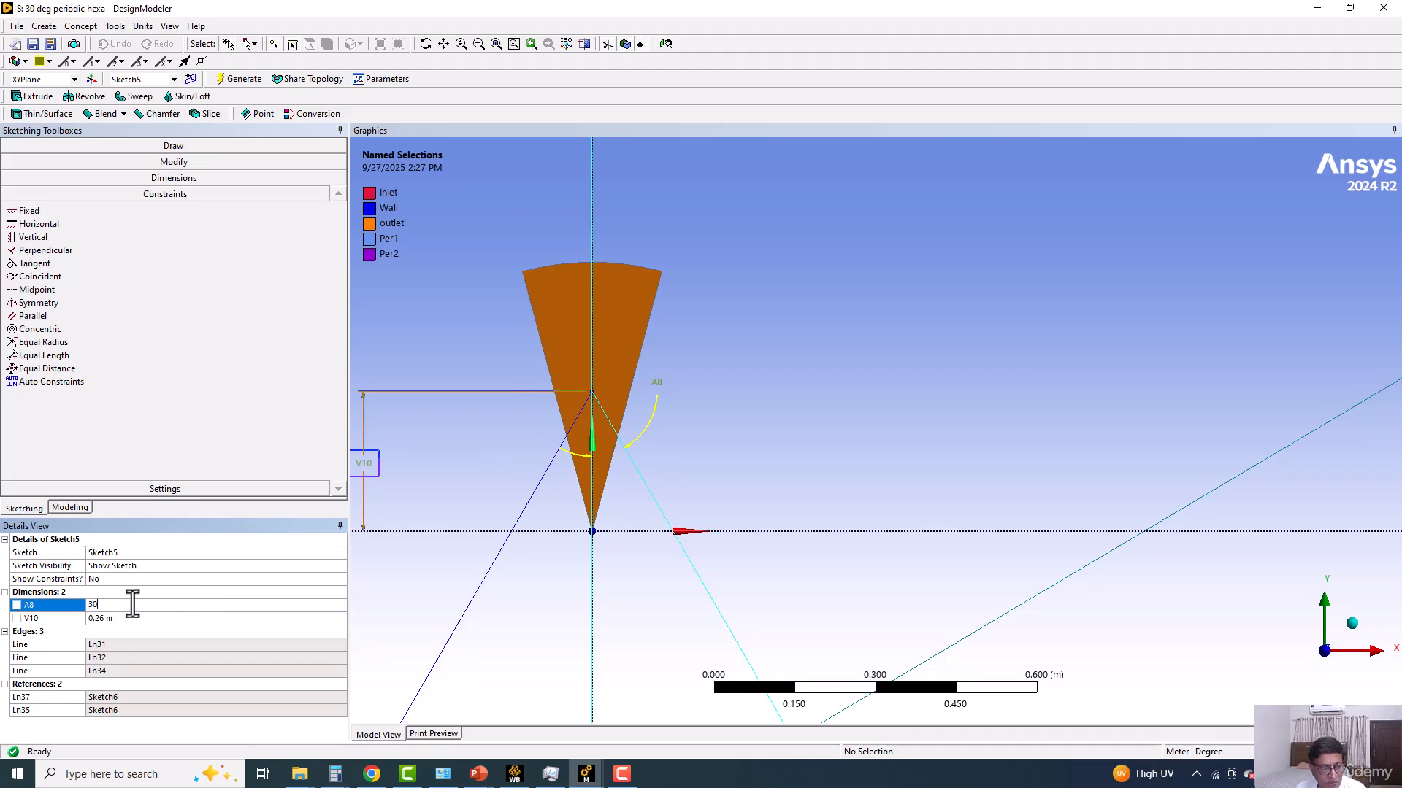
Step: Hide Sketch6 under XYPlane so that only the triangular Sketch5 is displayed over the sector
click(81, 505)
click(78, 420)
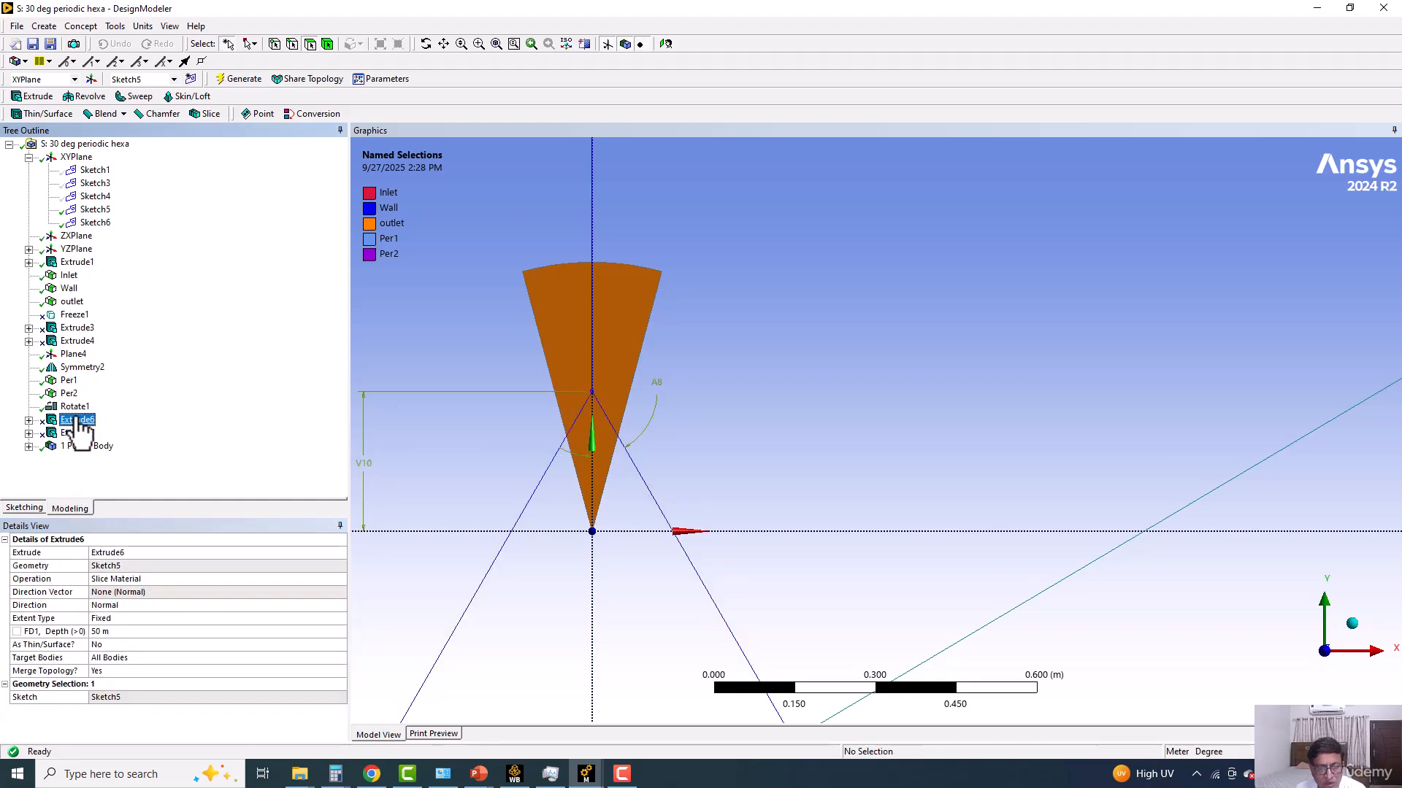
scroll(724, 416, down, 3)
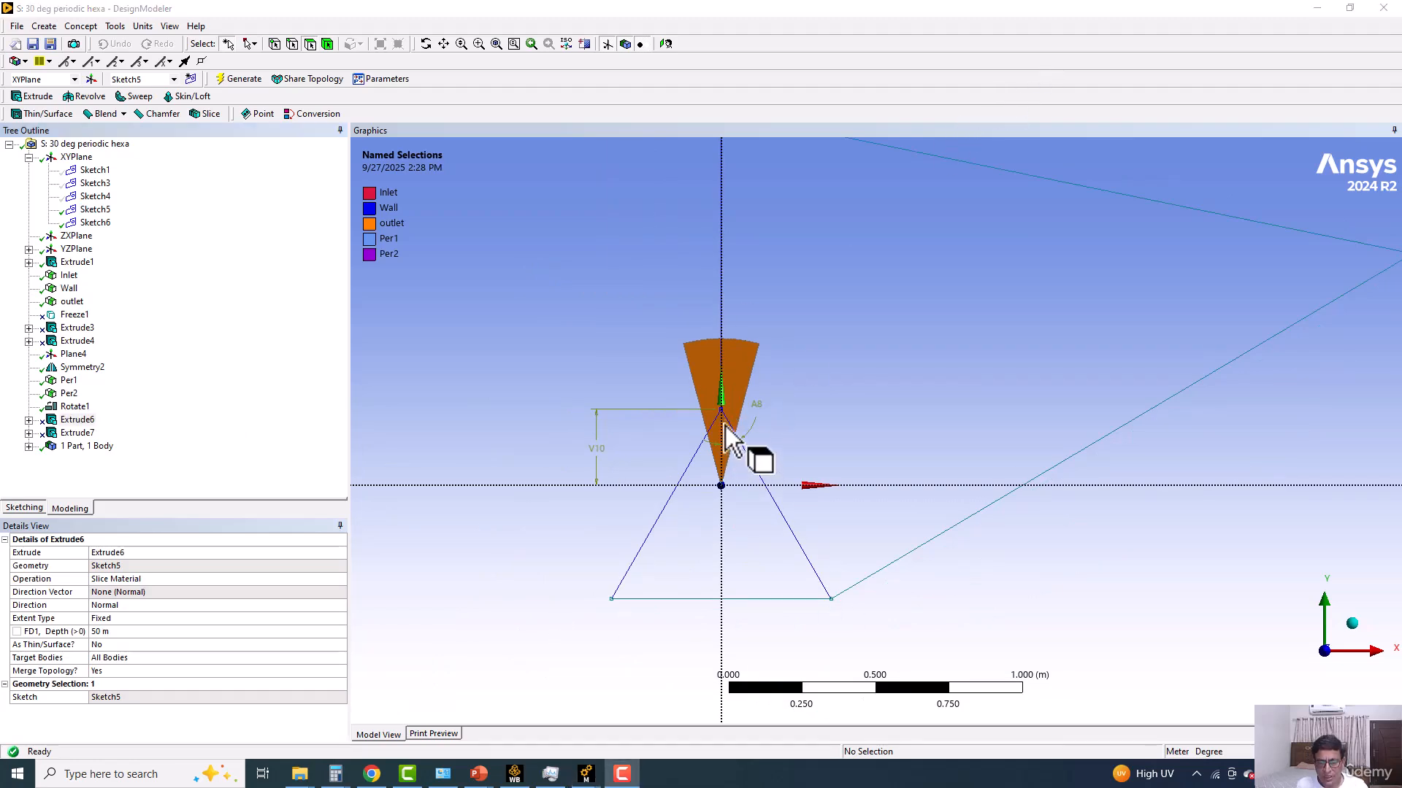
scroll(838, 493, down, 1)
scroll(838, 496, up, 2)
scroll(838, 496, down, 2)
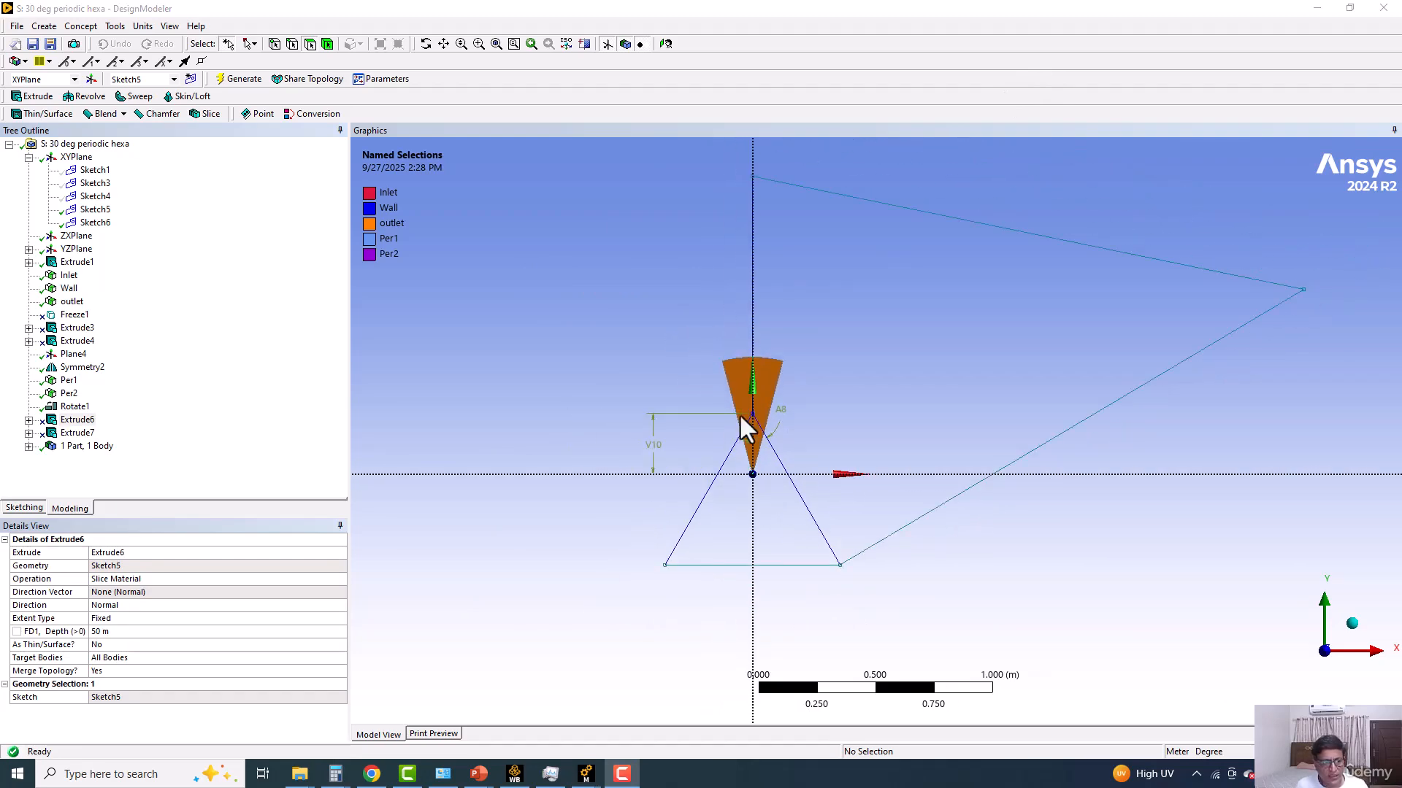
click(93, 222)
right_click(93, 222)
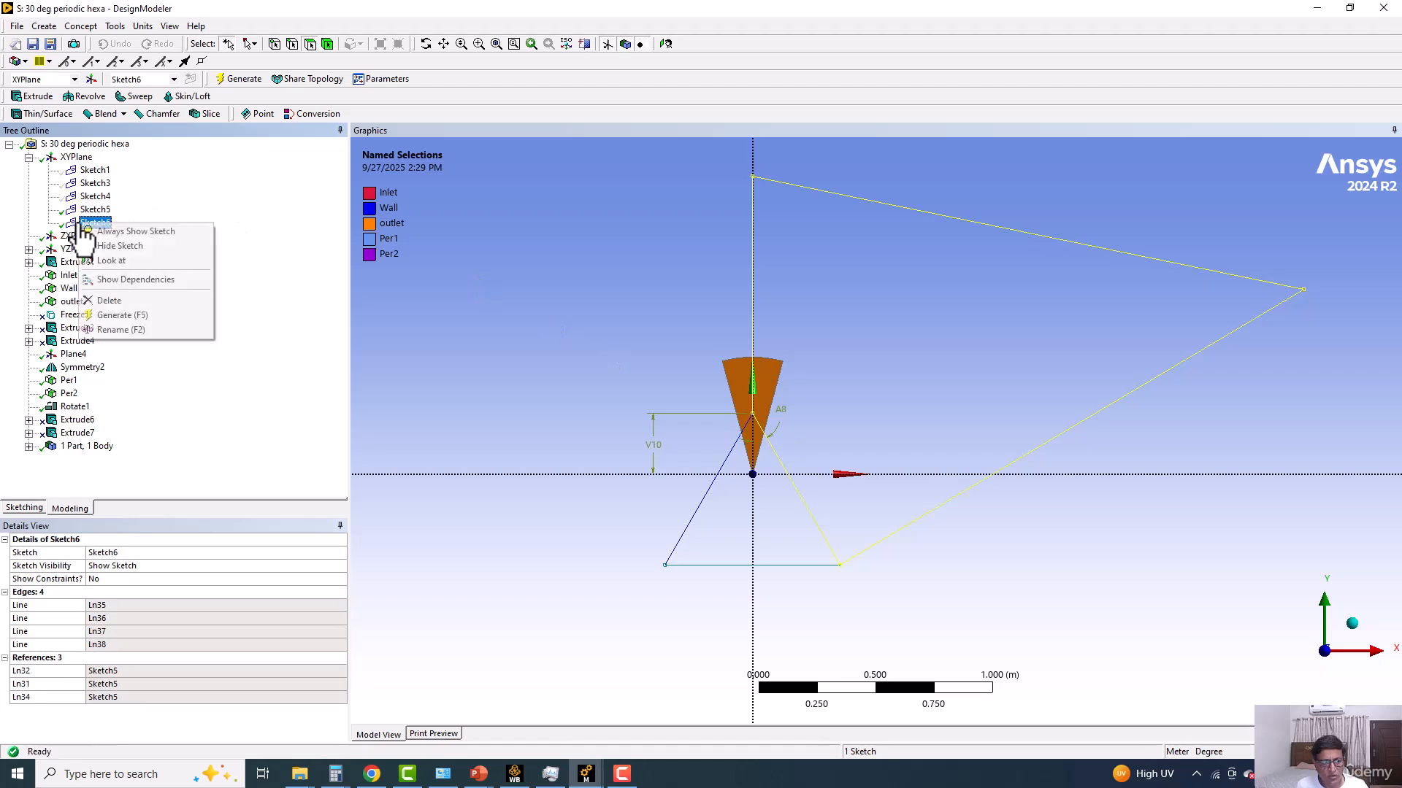
click(117, 246)
scroll(843, 353, up, 3)
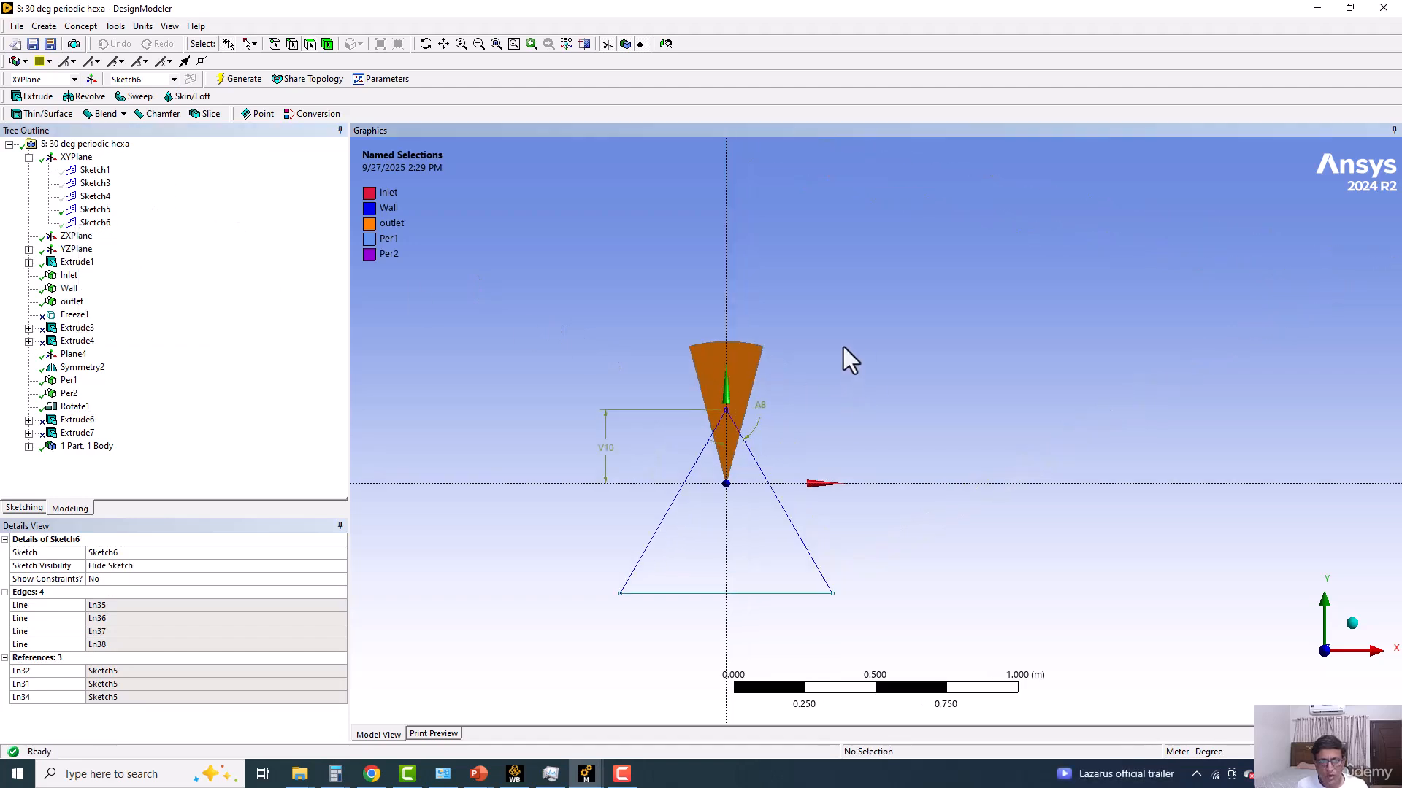
Step: Turn off the plane display and examine how the Sketch5 triangle crosses the sector
click(606, 45)
click(606, 44)
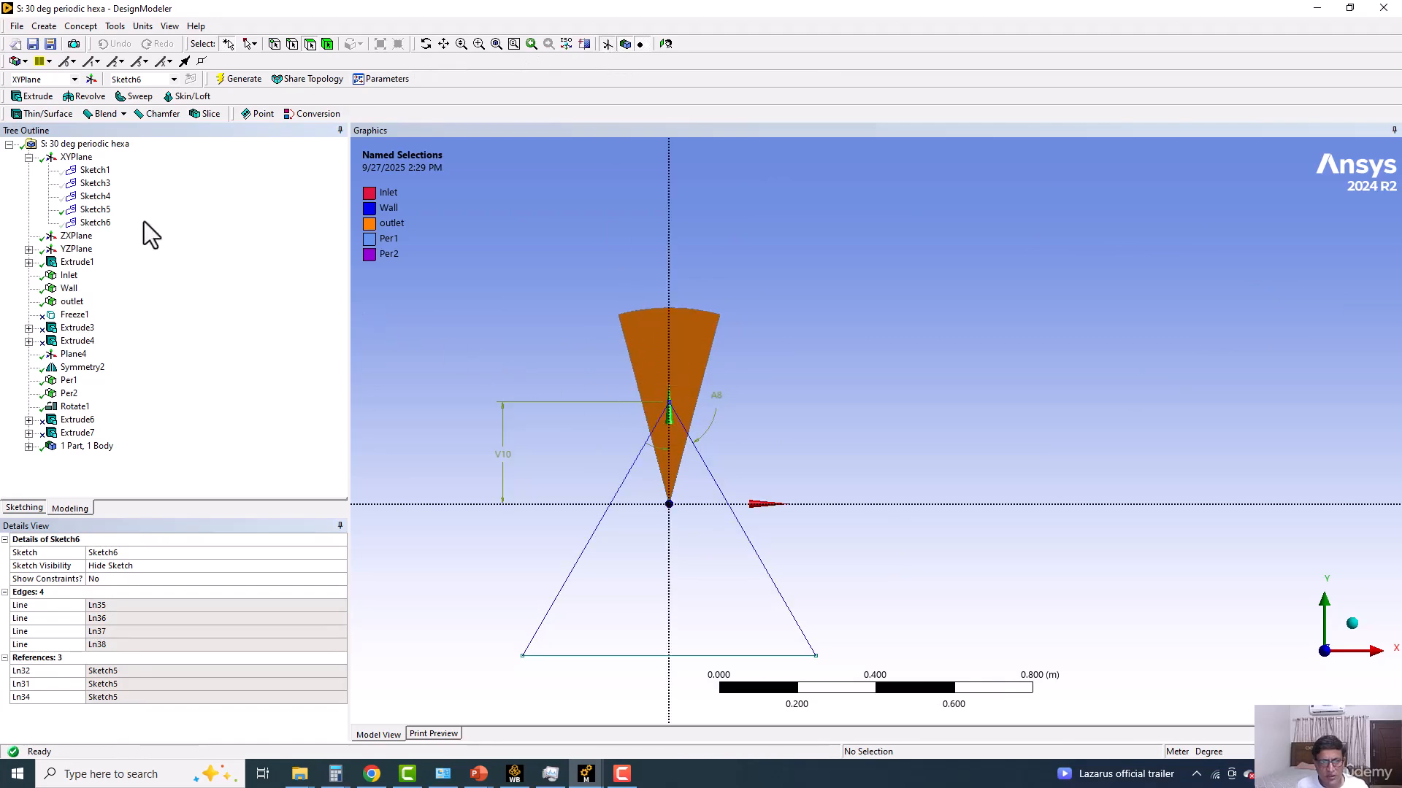
click(92, 210)
click(605, 45)
scroll(698, 370, up, 2)
ctrl+middle_drag(697, 375, 895, 165)
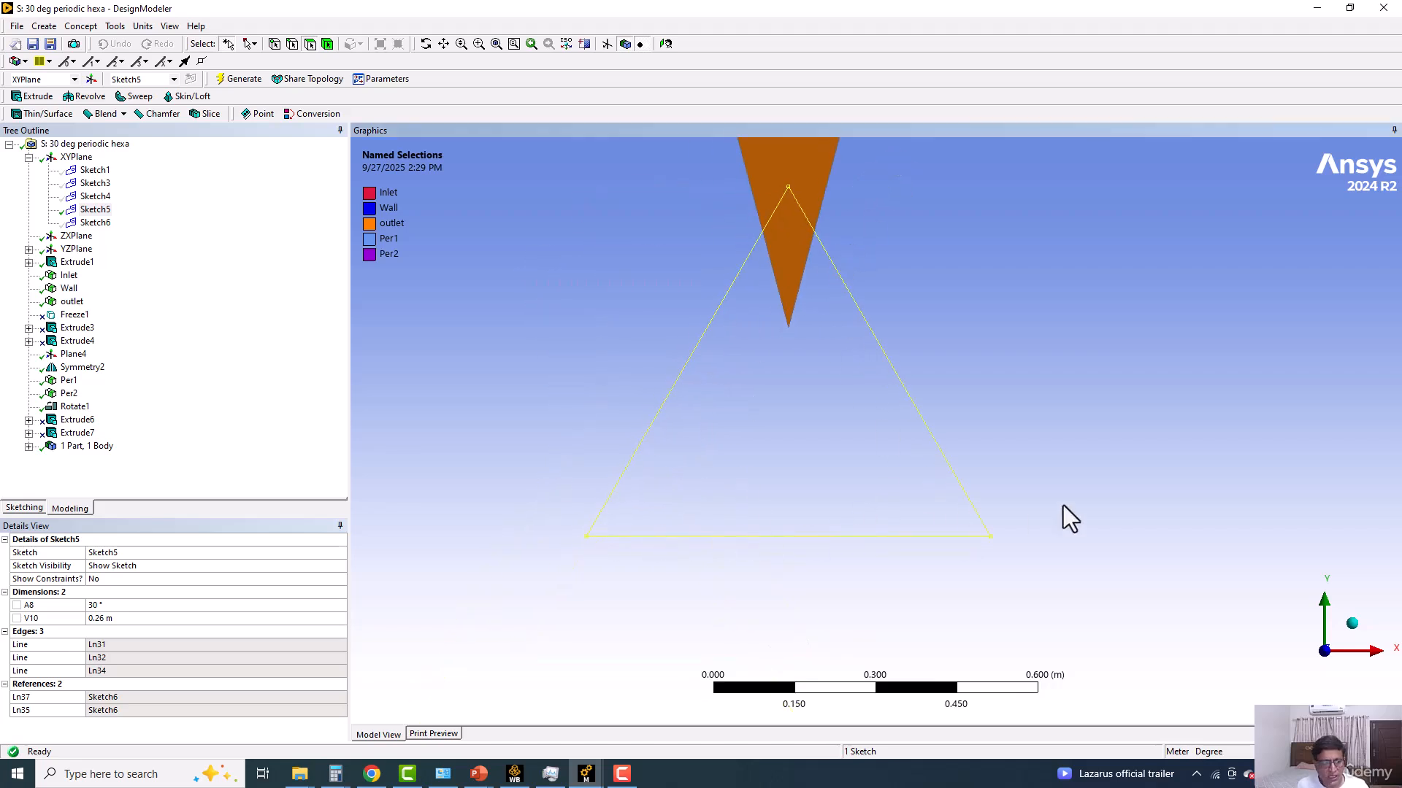
ctrl+middle_drag(1063, 505, 1022, 551)
Step: Review the operation and depth settings of Extrude6 against the sector face
click(77, 420)
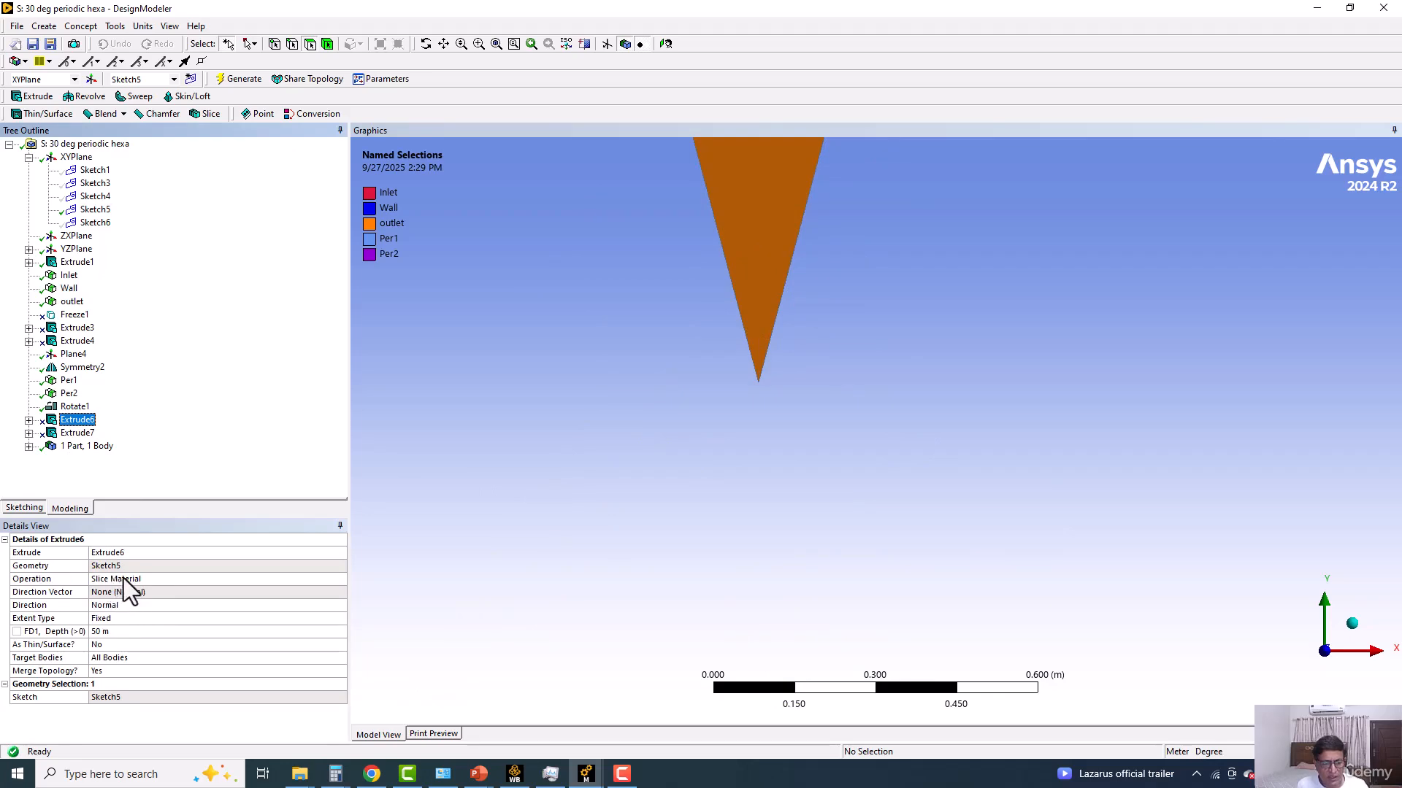
click(120, 632)
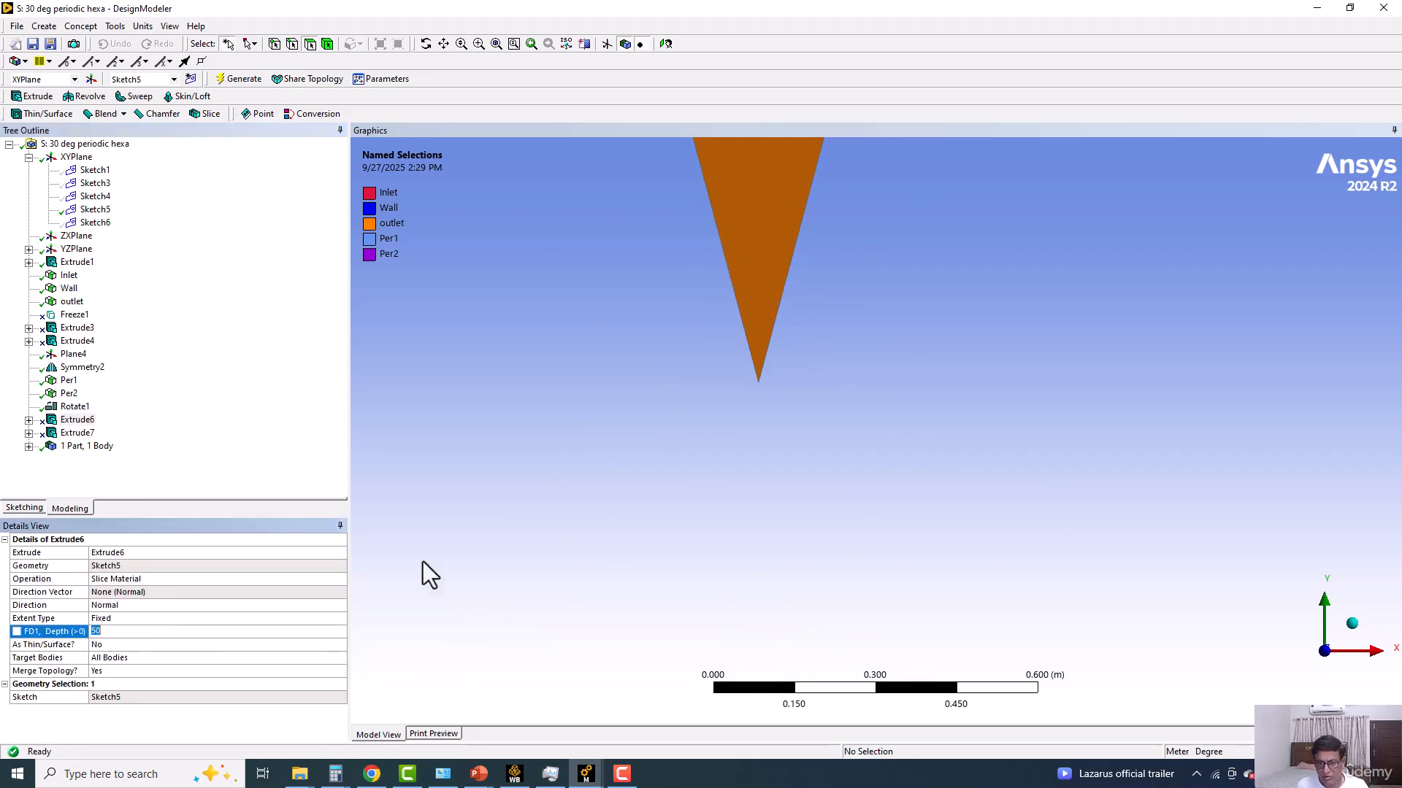
scroll(752, 445, down, 3)
scroll(881, 302, up, 3)
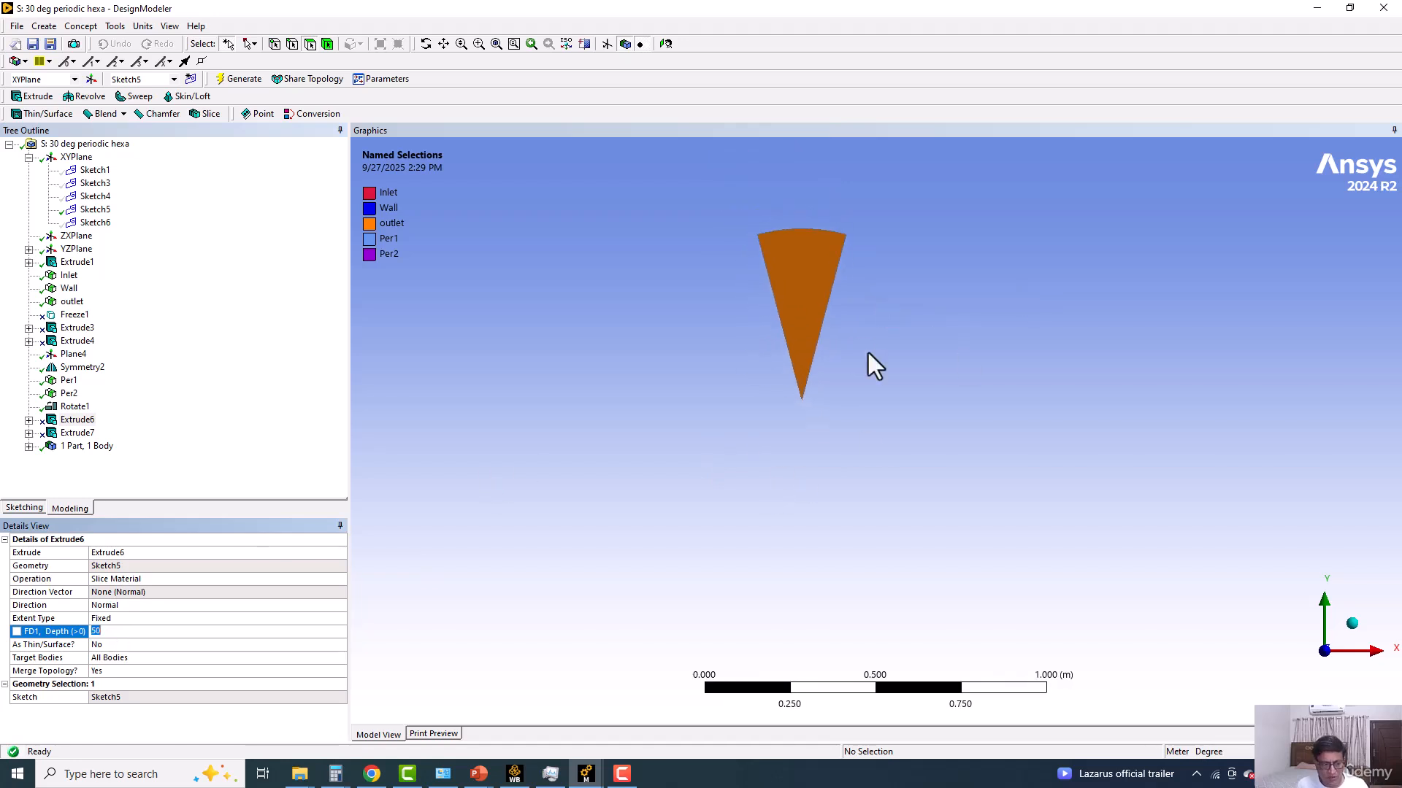
ctrl+middle_drag(746, 555, 752, 616)
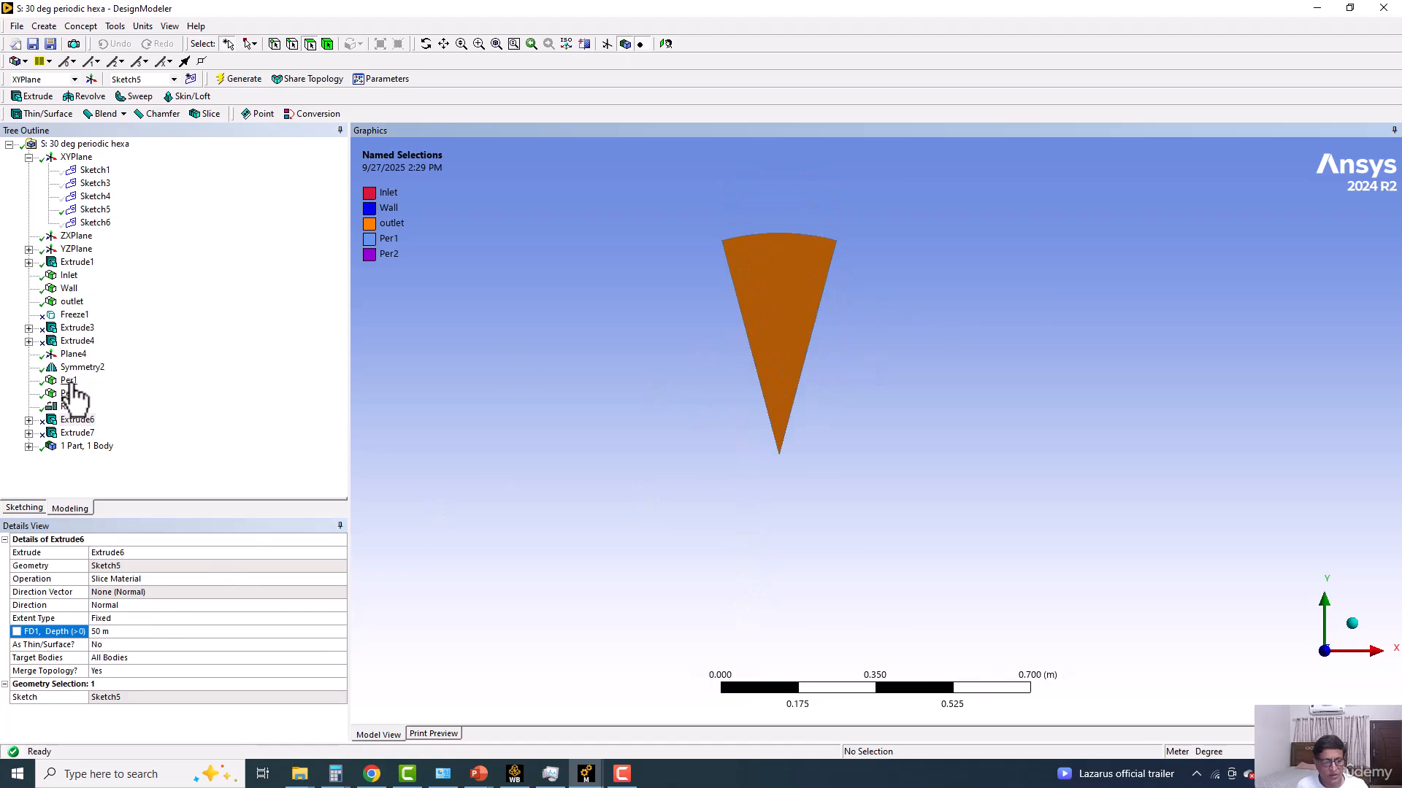
Step: Unsuppress Extrude6 to slice the sector with Sketch5, and select the resulting body at the sector's tip
right_click(82, 420)
click(120, 461)
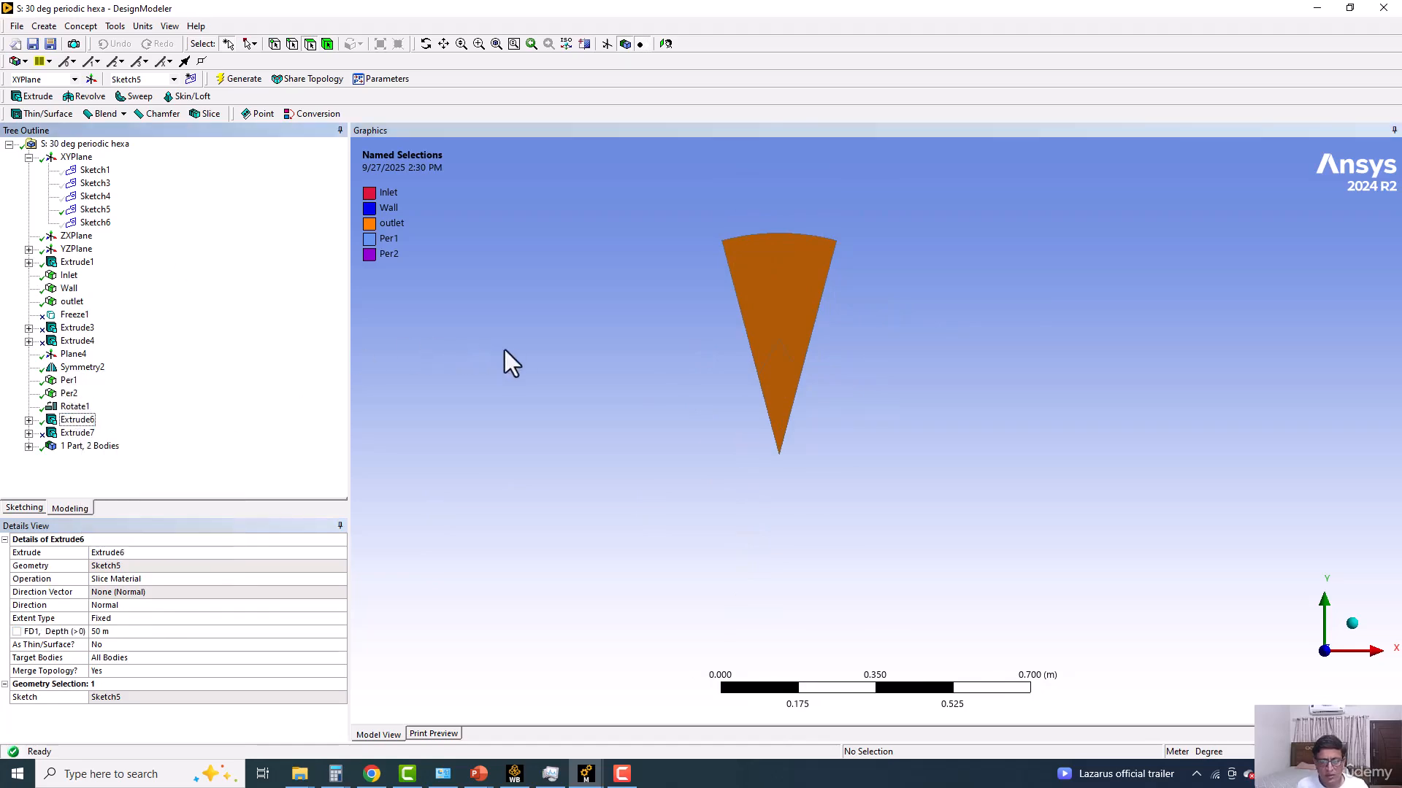
click(327, 44)
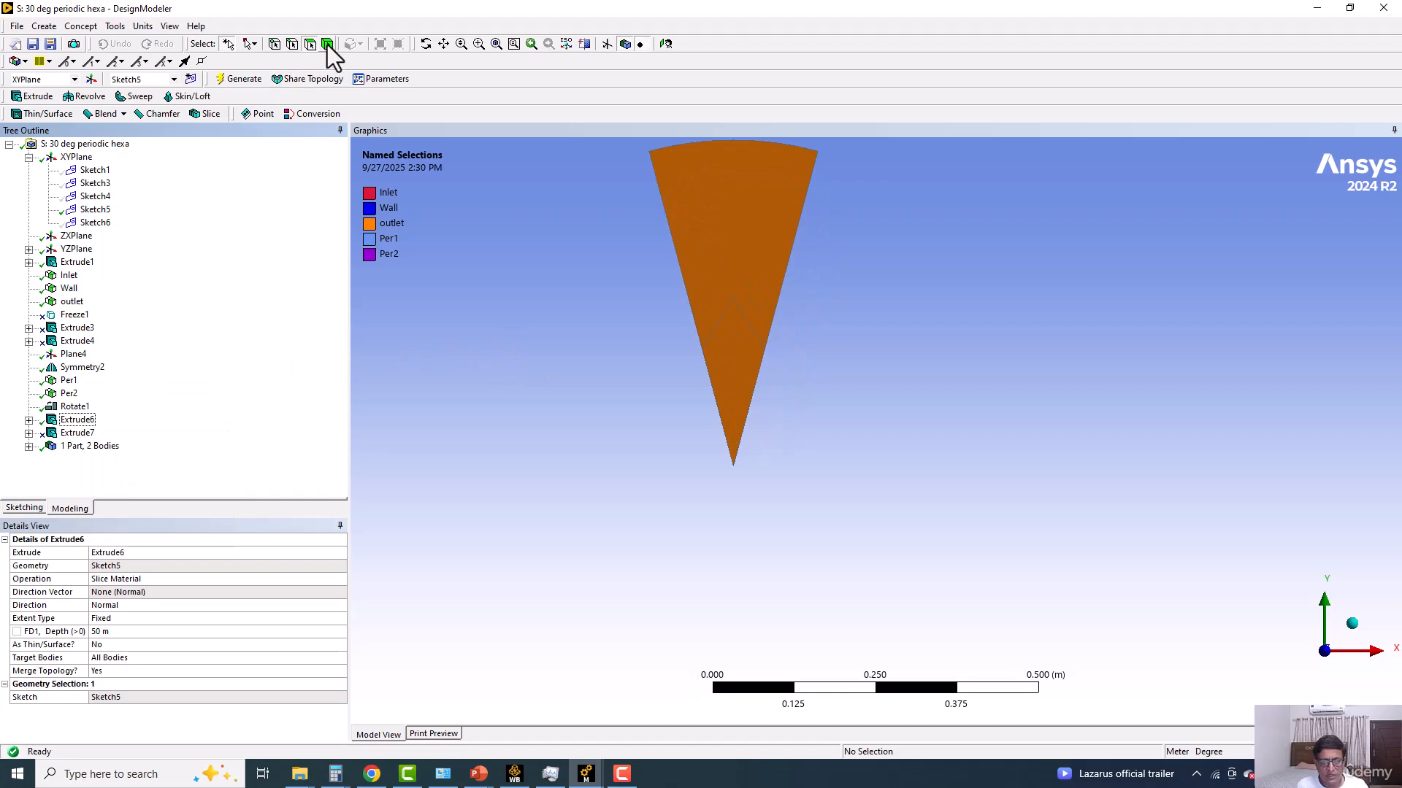
click(716, 352)
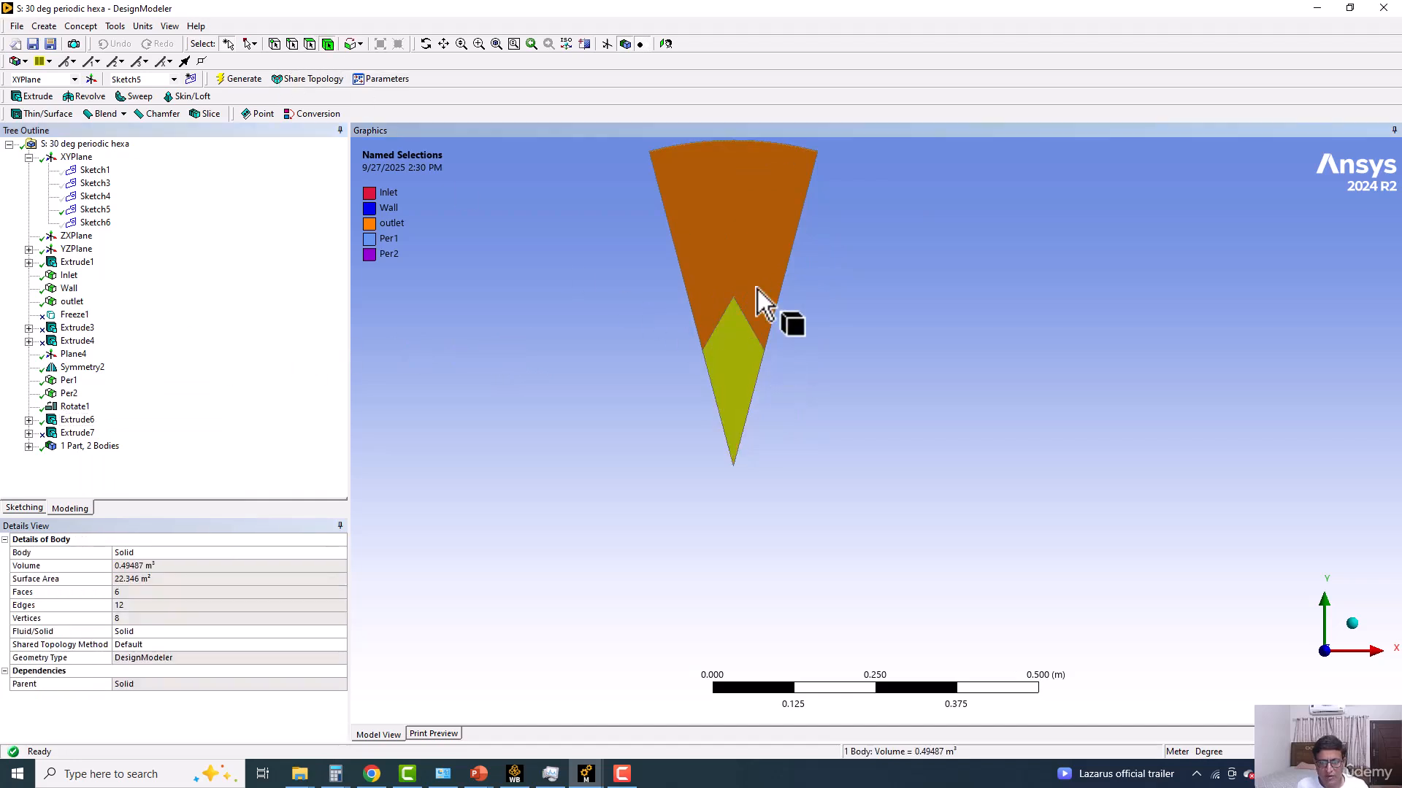
Step: Select the outer and tip bodies in turn, and compare the slice with the Sketch5 triangle
click(764, 272)
click(717, 349)
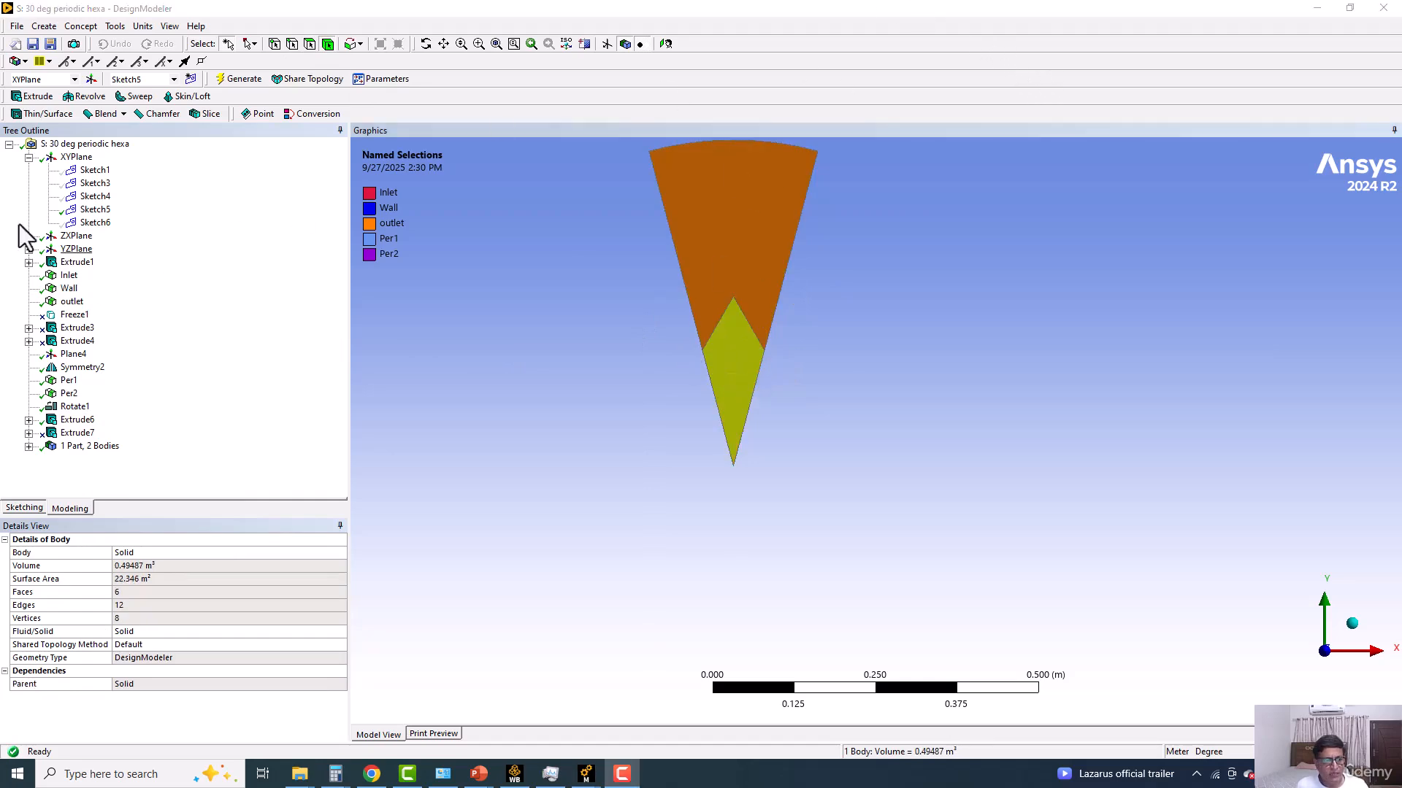
click(94, 210)
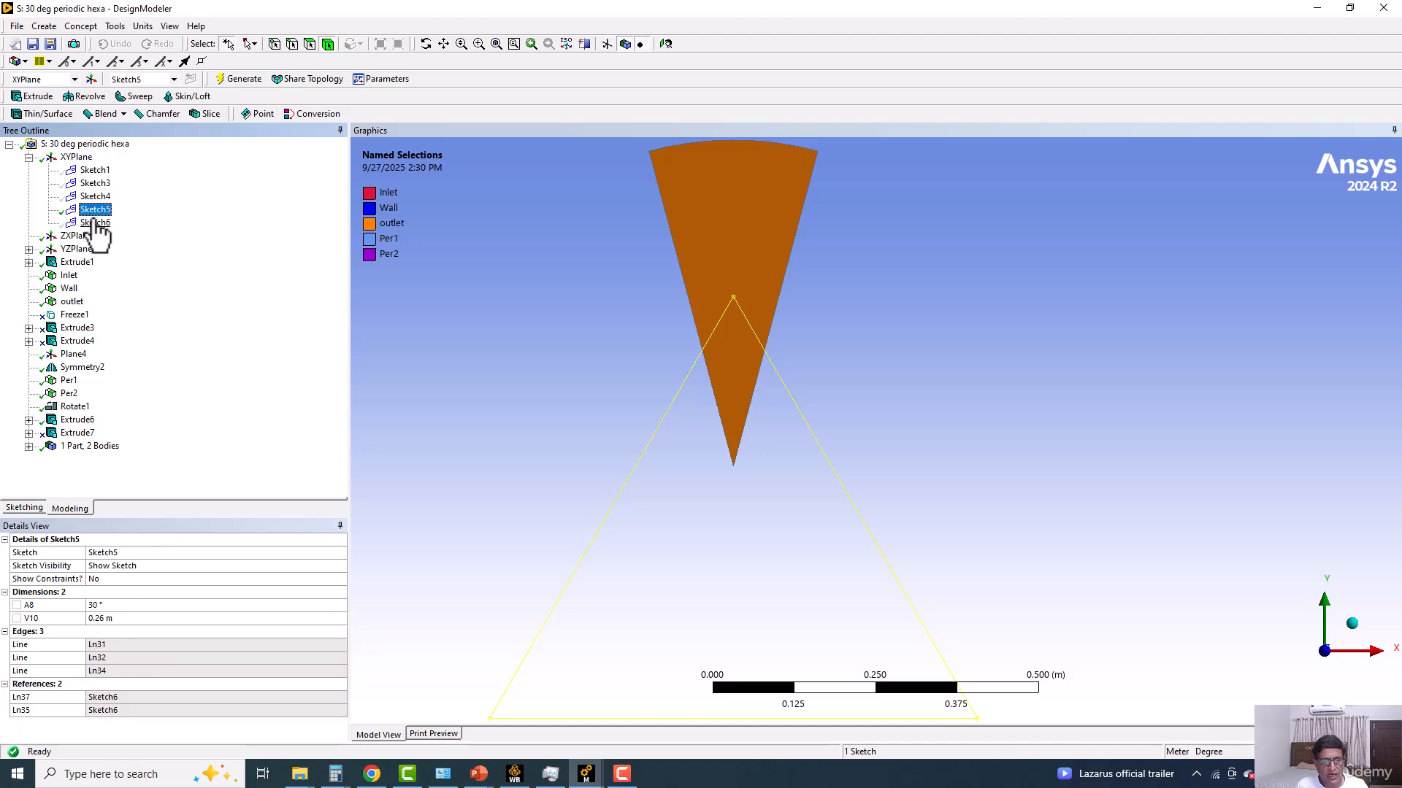
ctrl+middle_drag(657, 322, 660, 428)
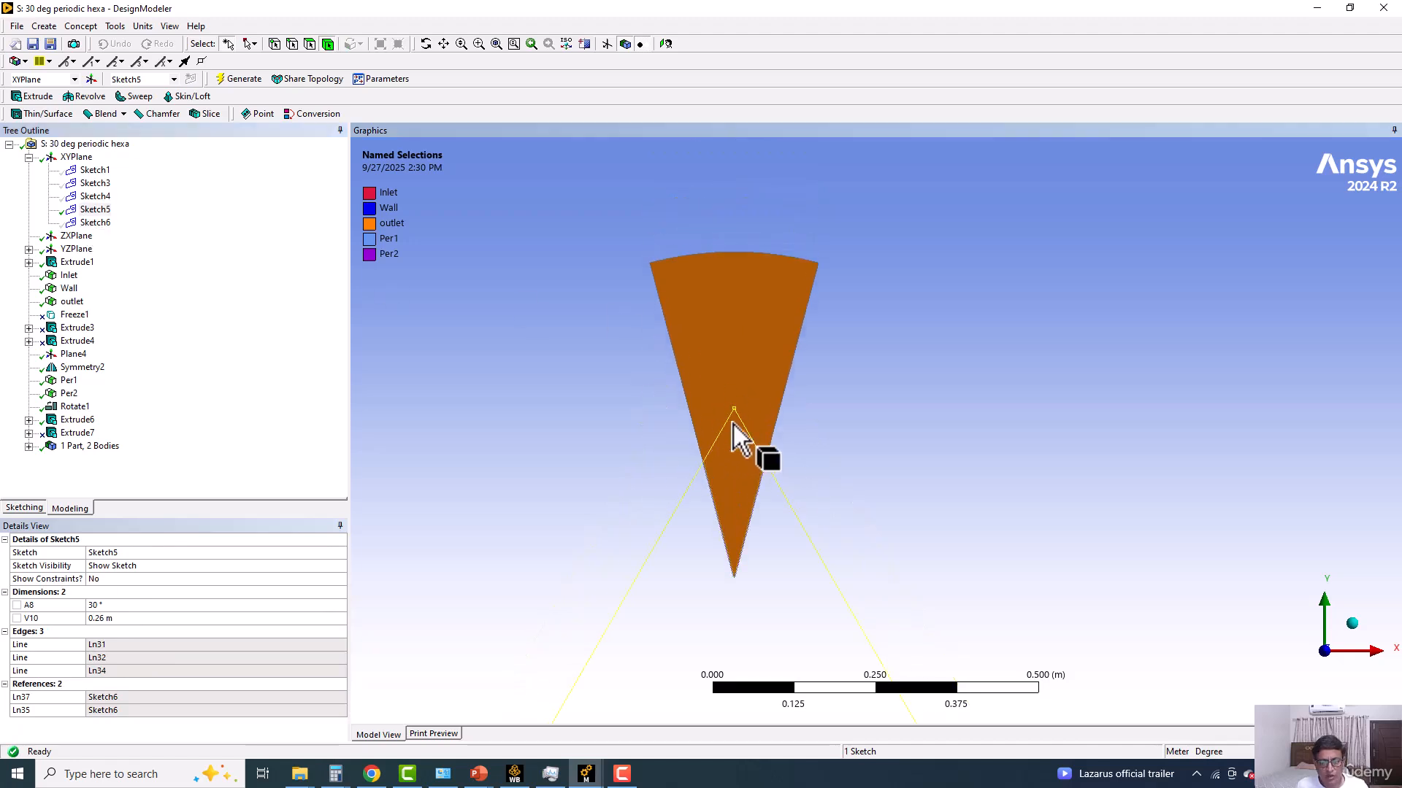
Step: Make Sketch6 under XYPlane visible over the sector
click(99, 223)
right_click(99, 224)
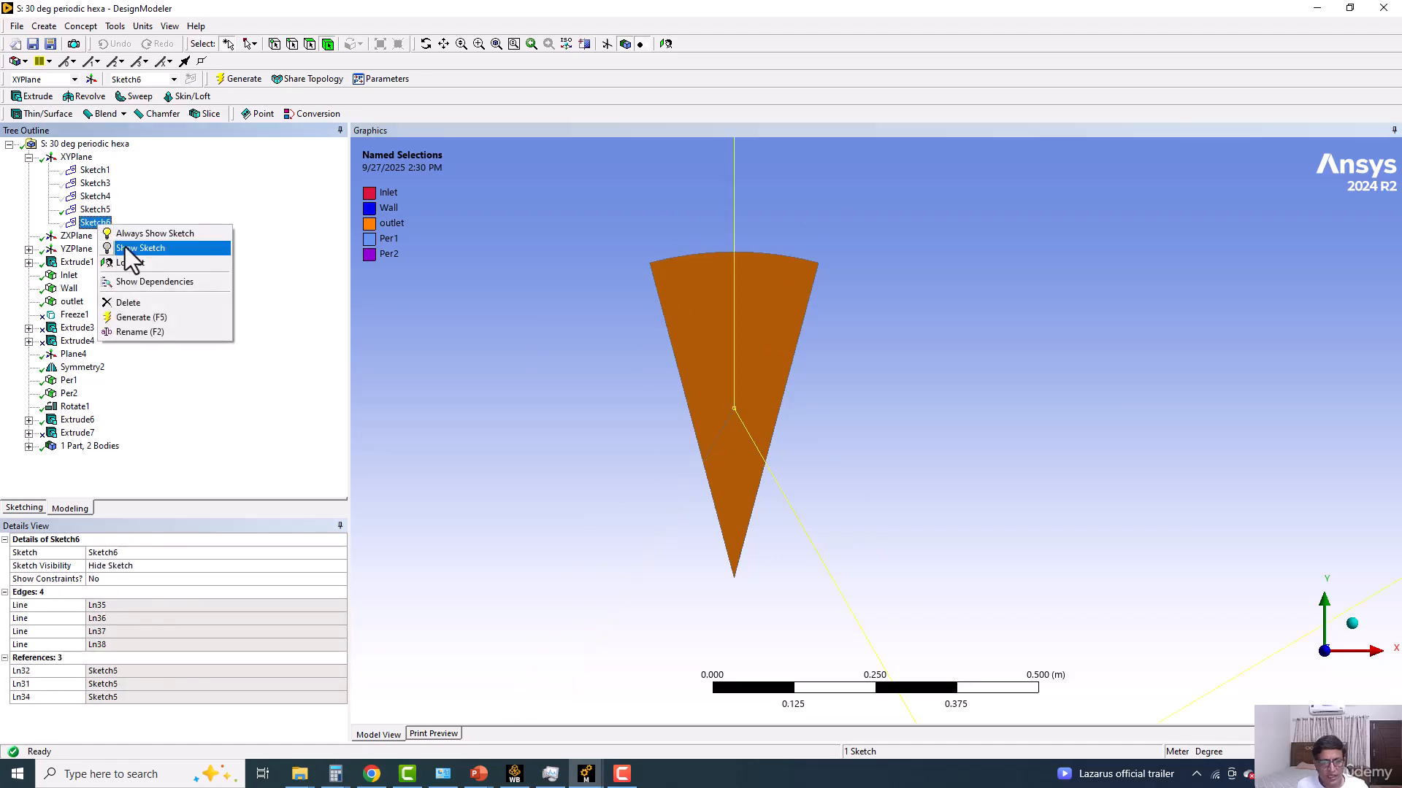
click(131, 249)
Step: Examine the full four-sided outline of Sketch6 and where its lines cross the sector face relative to Sketch5
ctrl+middle_drag(763, 292, 760, 338)
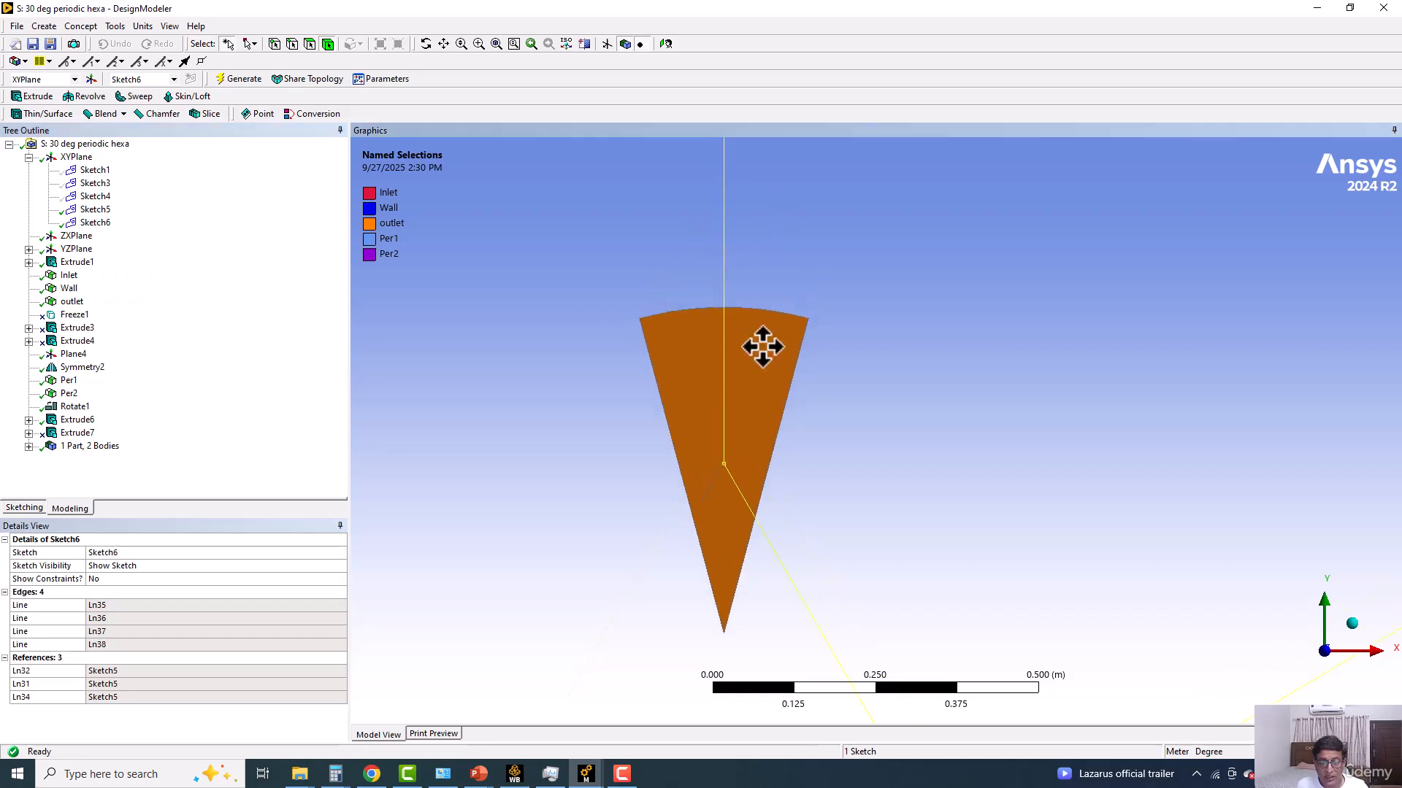
ctrl+middle_drag(719, 288, 721, 358)
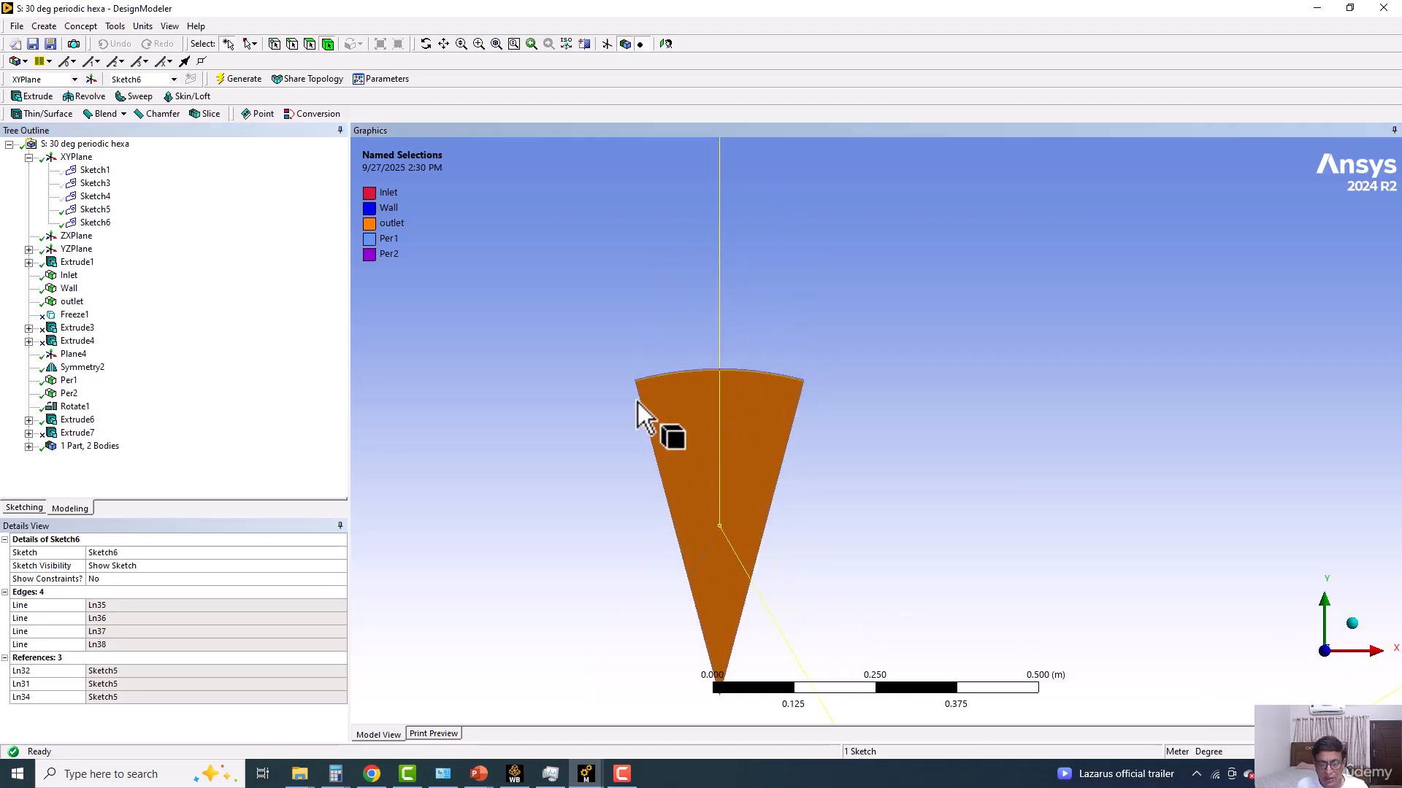
scroll(808, 308, down, 7)
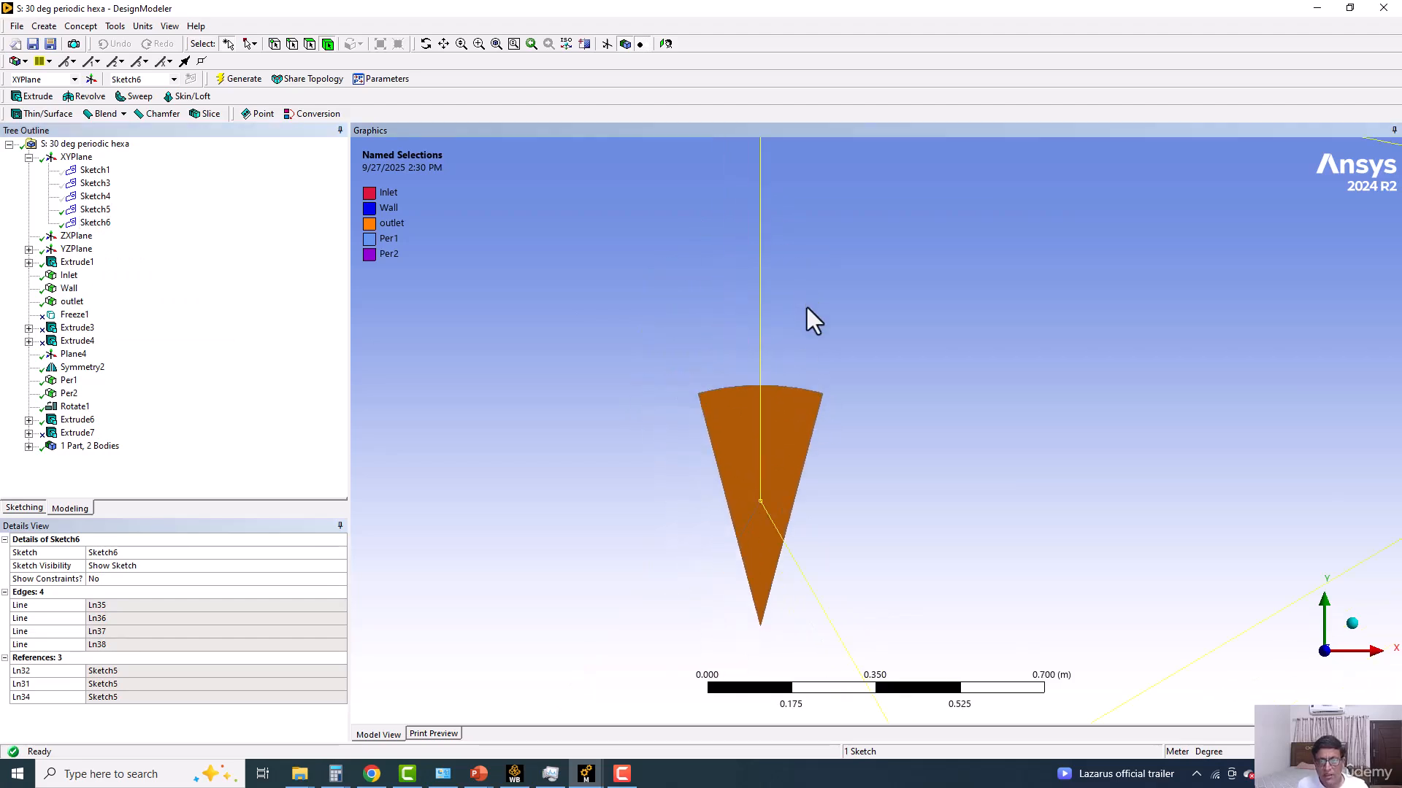
ctrl+middle_drag(770, 371, 501, 356)
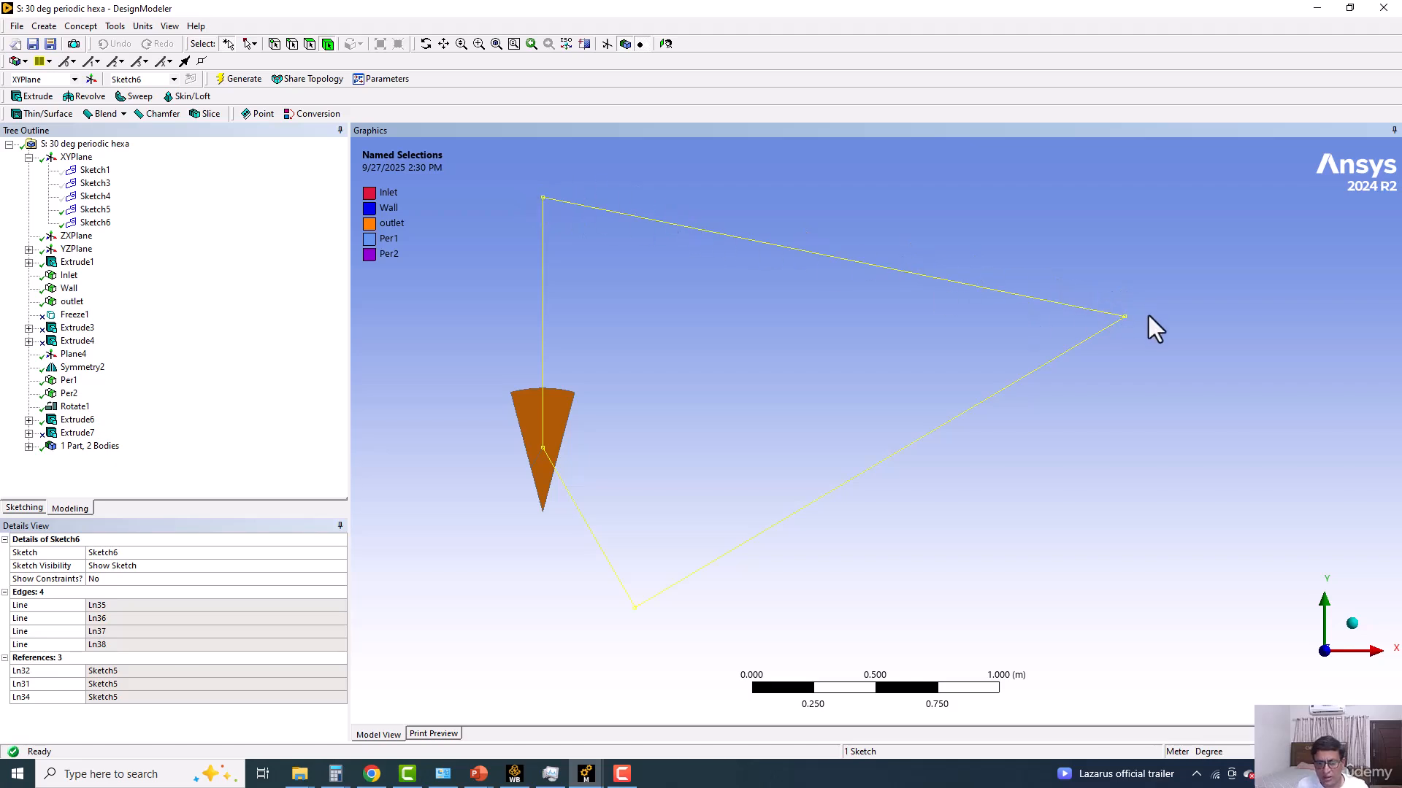
mouse_move(575, 490)
ctrl+middle_down()
mouse_move(575, 438)
mouse_move(637, 300)
mouse_move(734, 494)
ctrl+middle_up()
scroll(637, 299, up, 3)
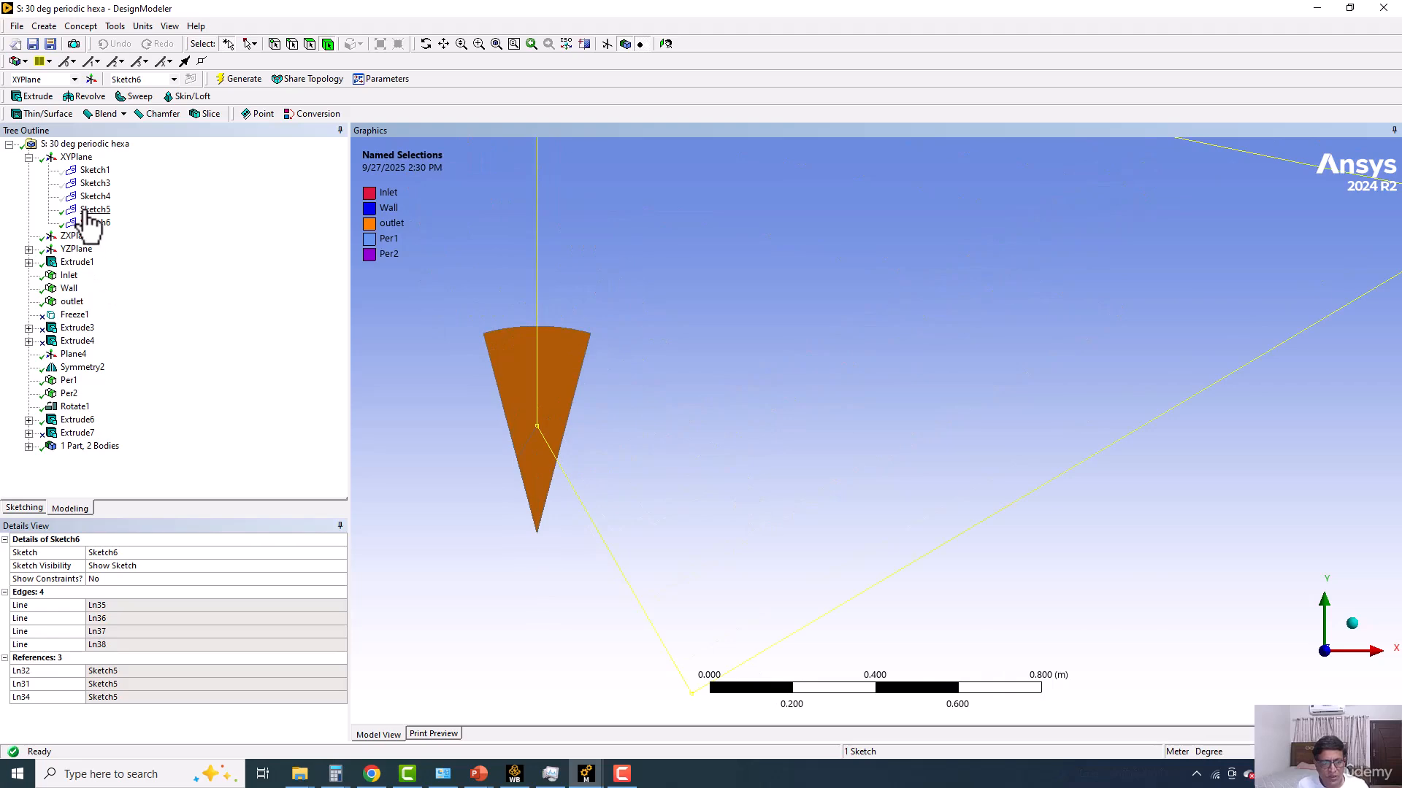
scroll(501, 395, up, 2)
ctrl+middle_drag(503, 395, 537, 364)
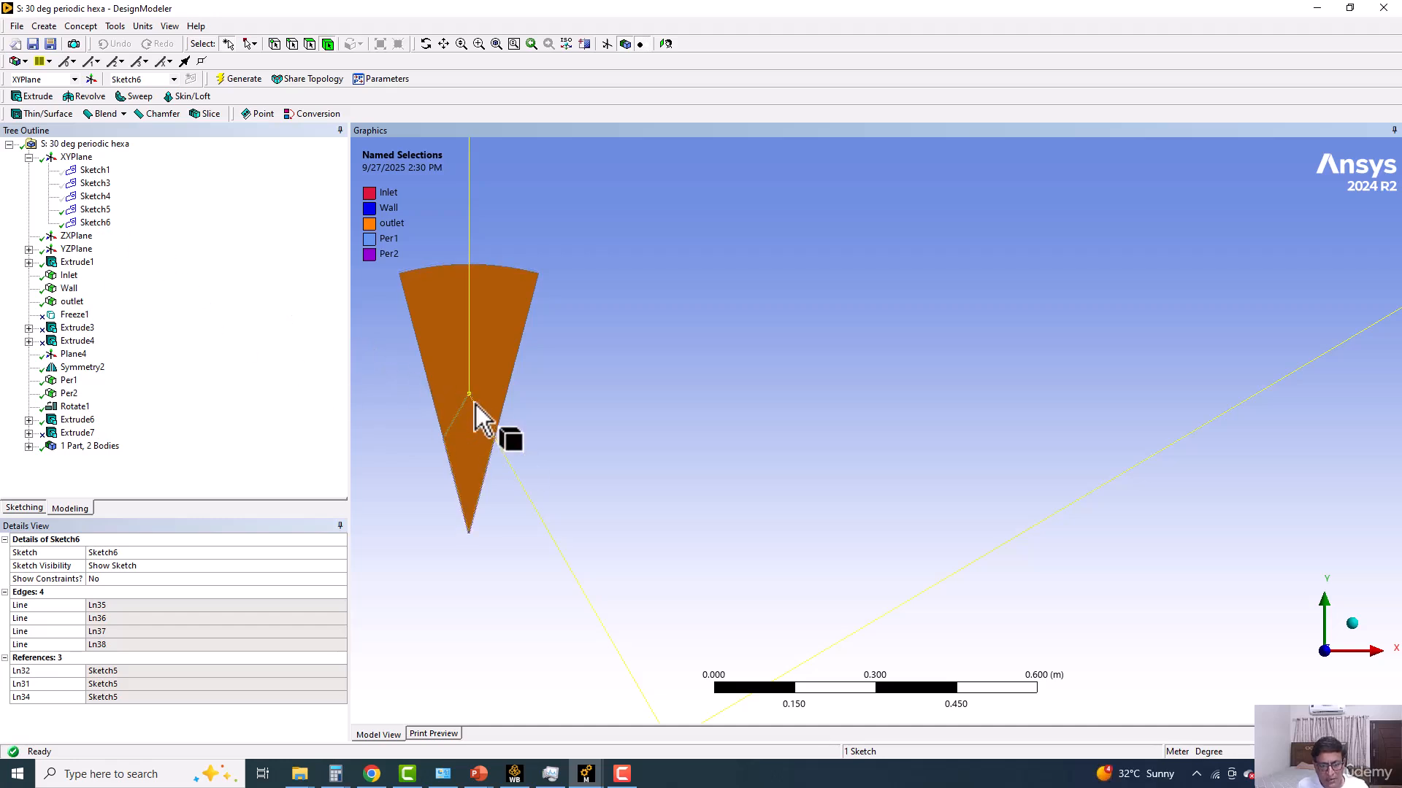
scroll(476, 436, up, 2)
ctrl+middle_drag(476, 437, 1020, 507)
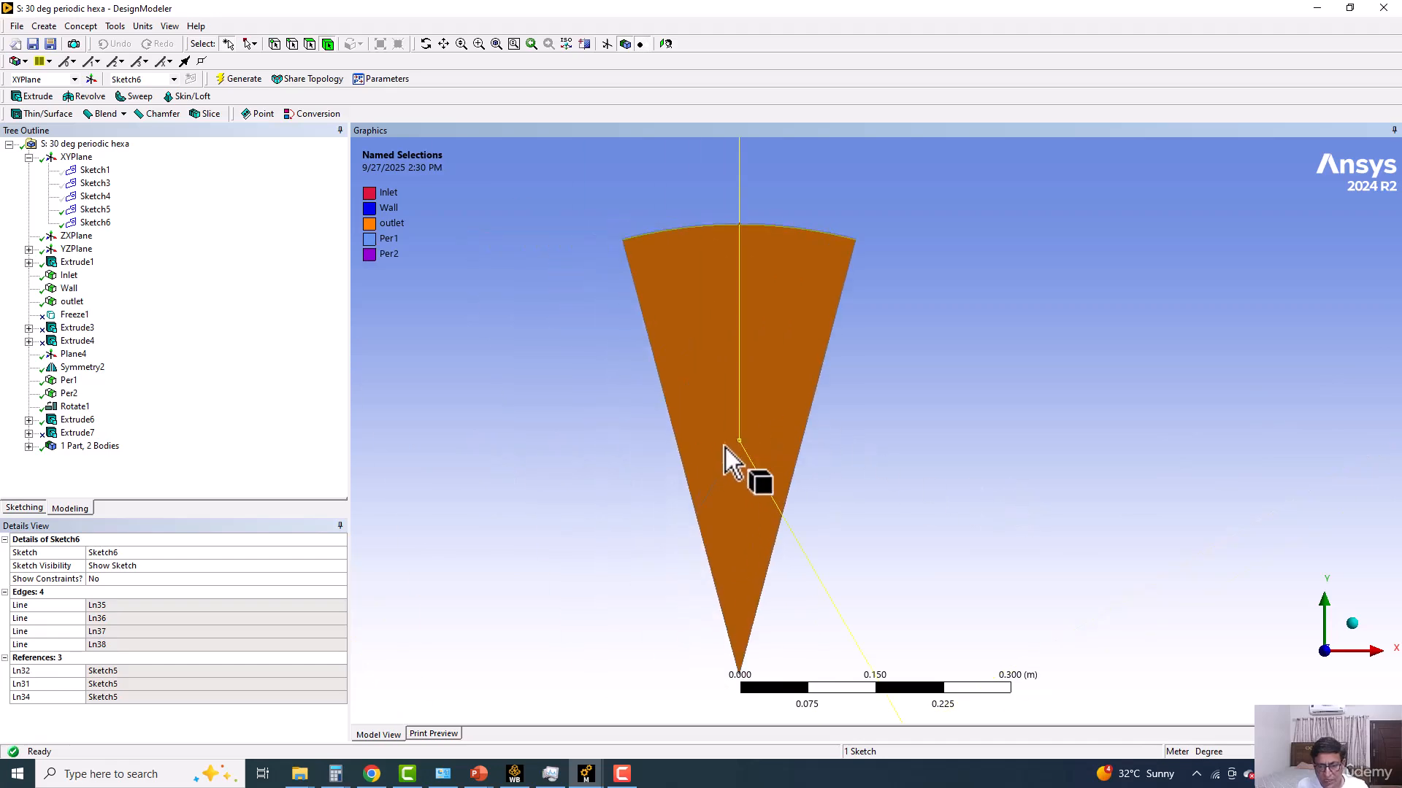
scroll(826, 527, down, 5)
mouse_move(838, 536)
ctrl+middle_down()
mouse_move(701, 482)
mouse_move(804, 454)
mouse_move(688, 463)
ctrl+middle_up()
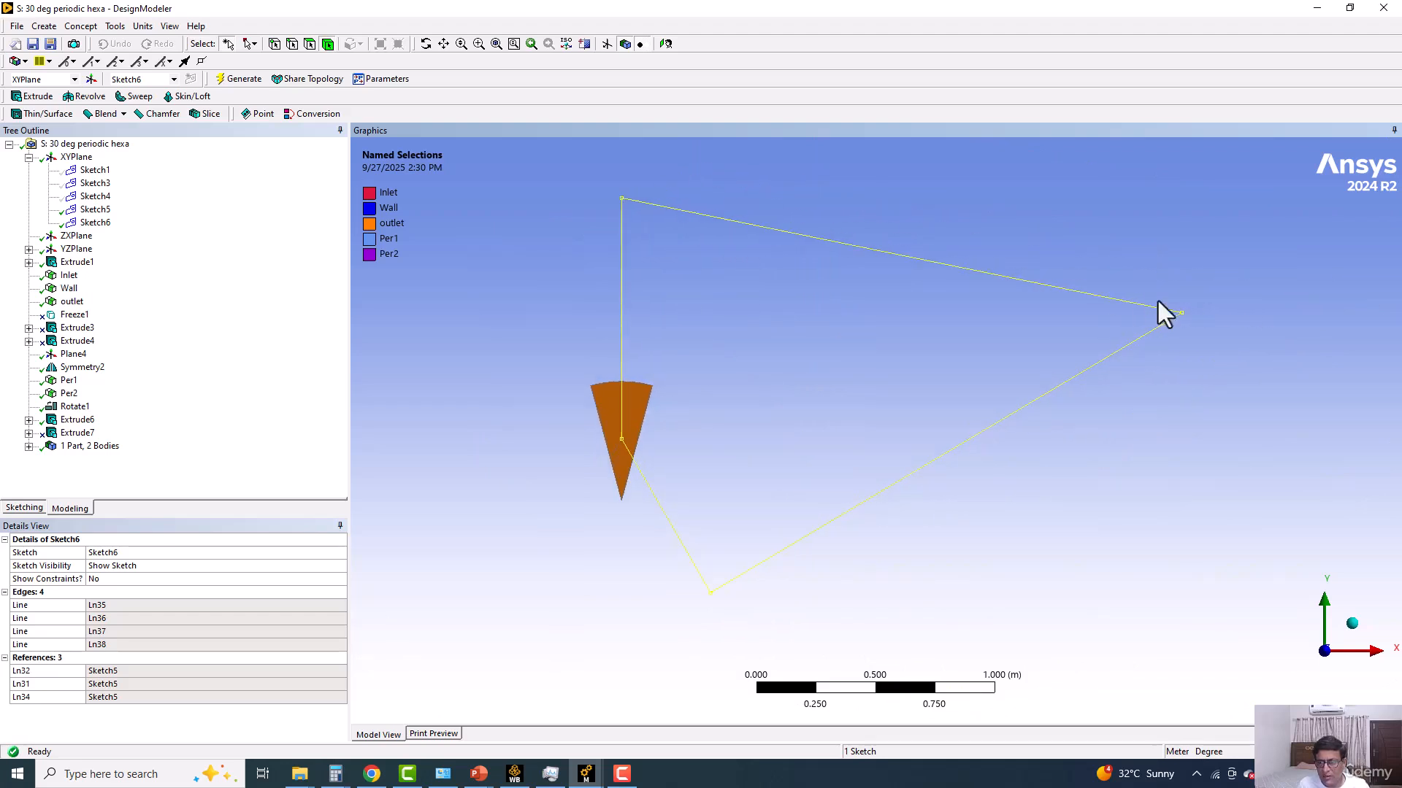
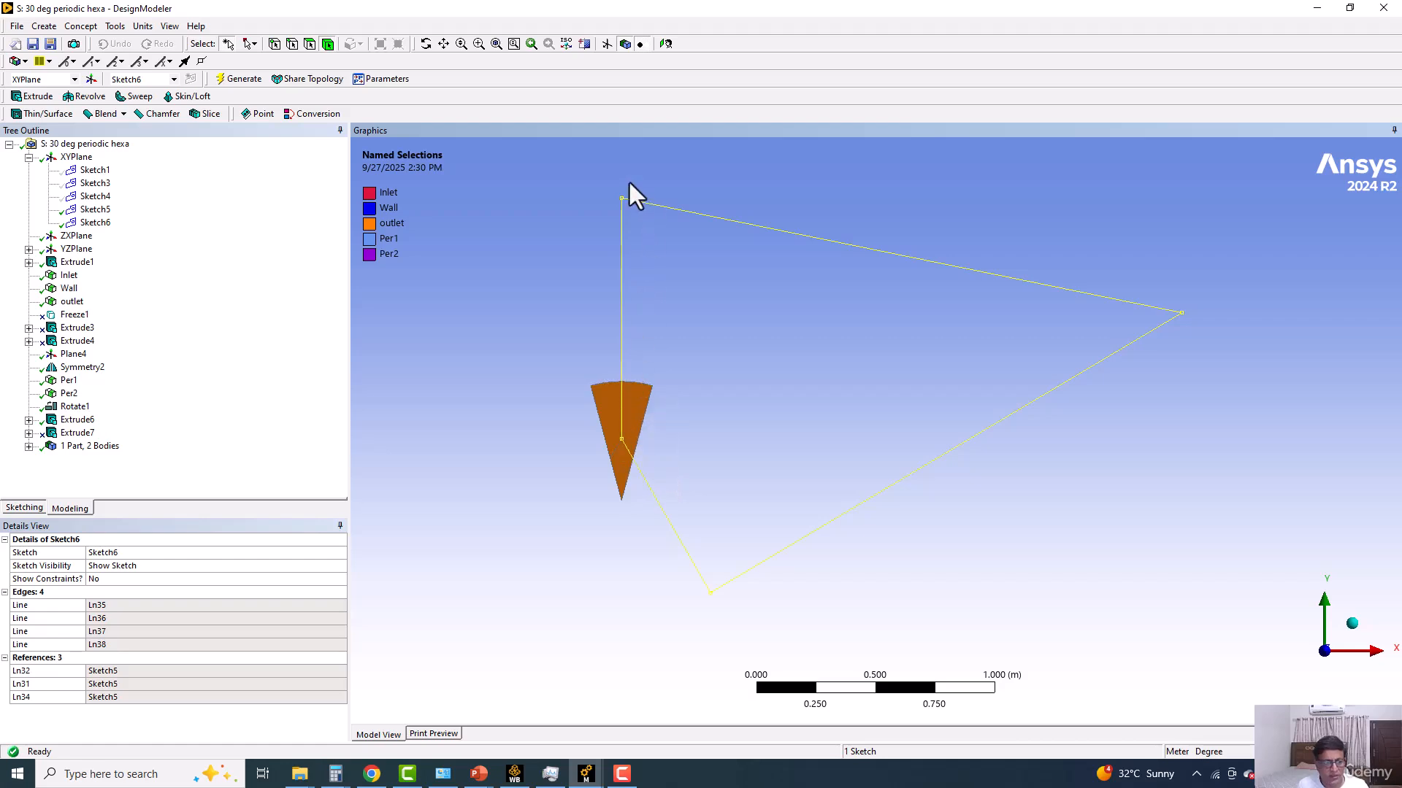
Step: Review Extrude7's operation and depth settings, and check its source profile Sketch6 against the sector
click(76, 434)
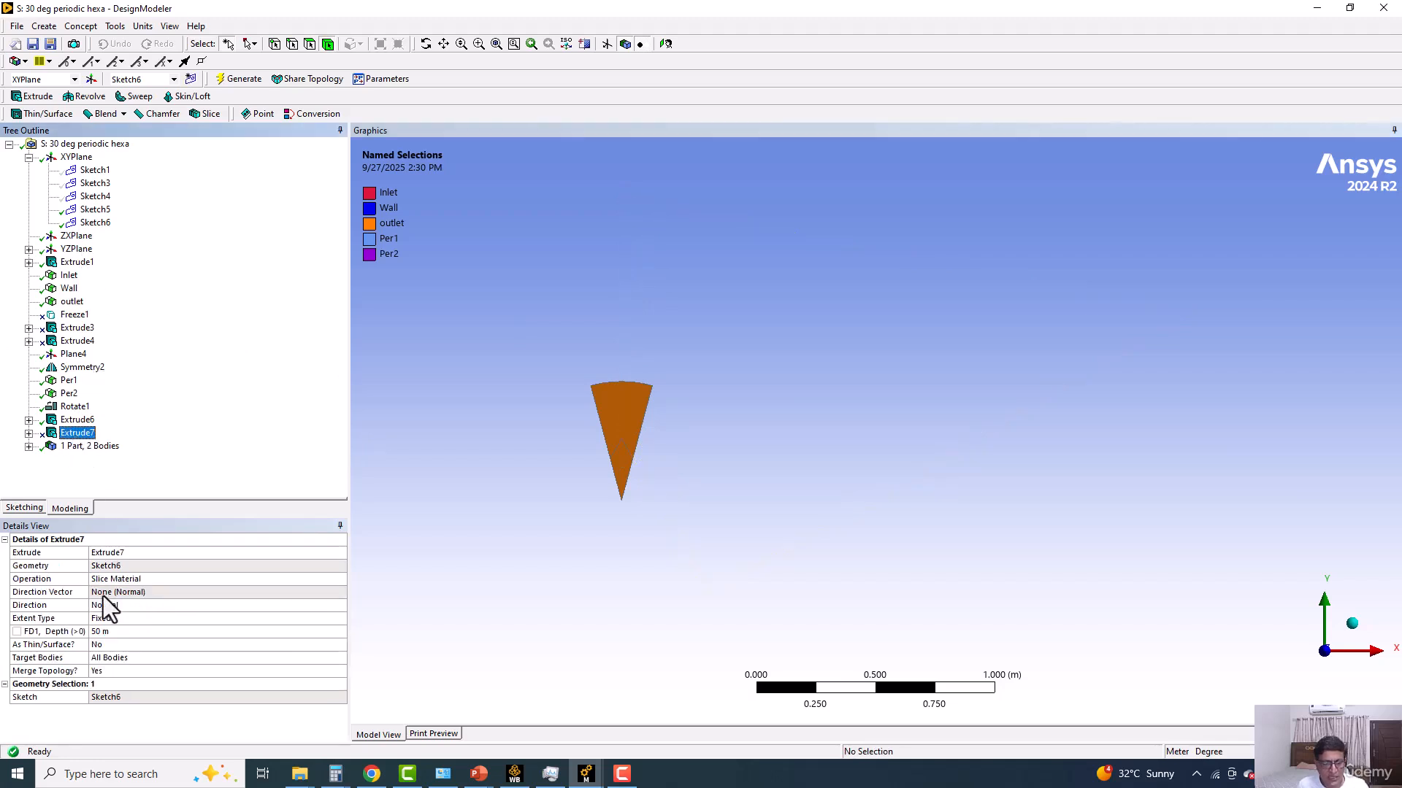
right_click(77, 433)
click(103, 472)
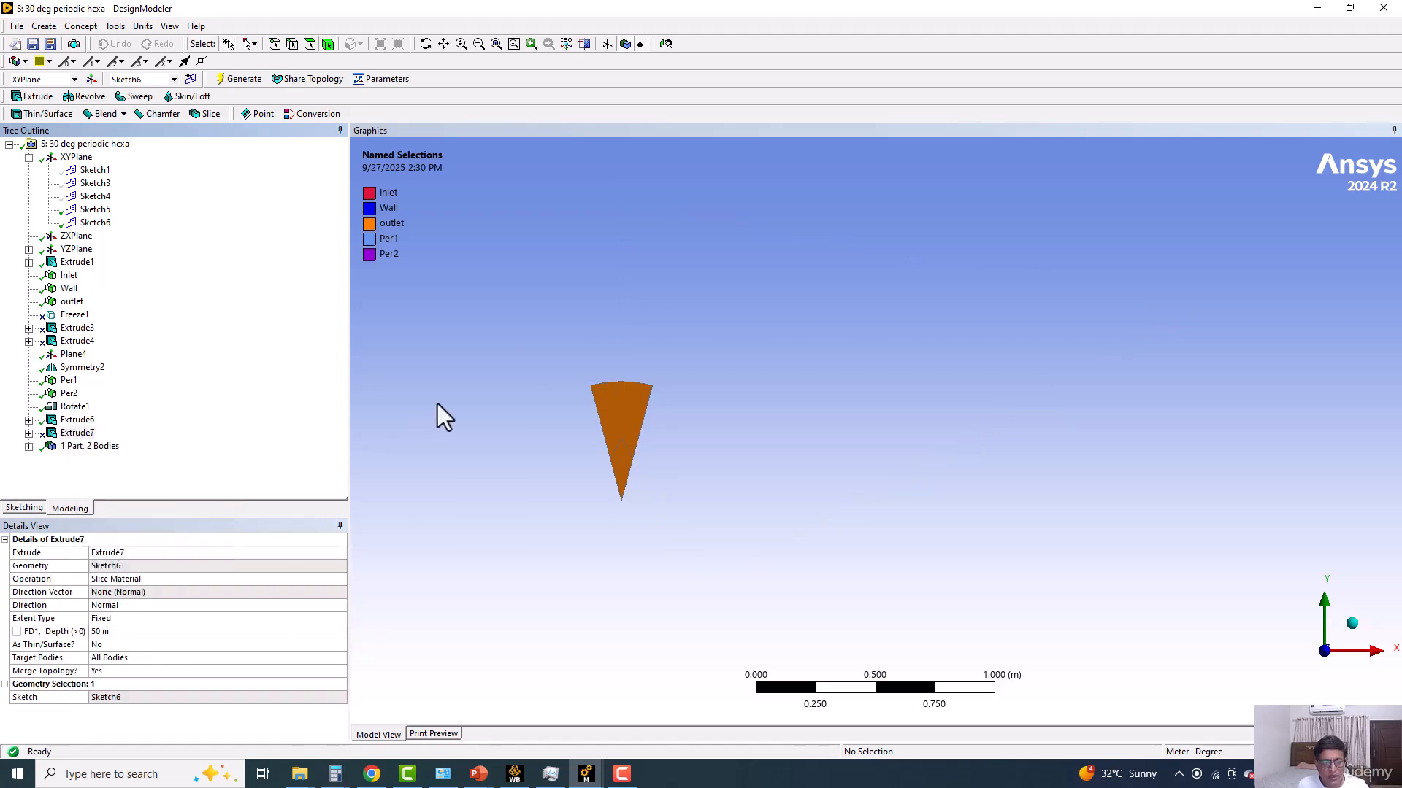
click(93, 223)
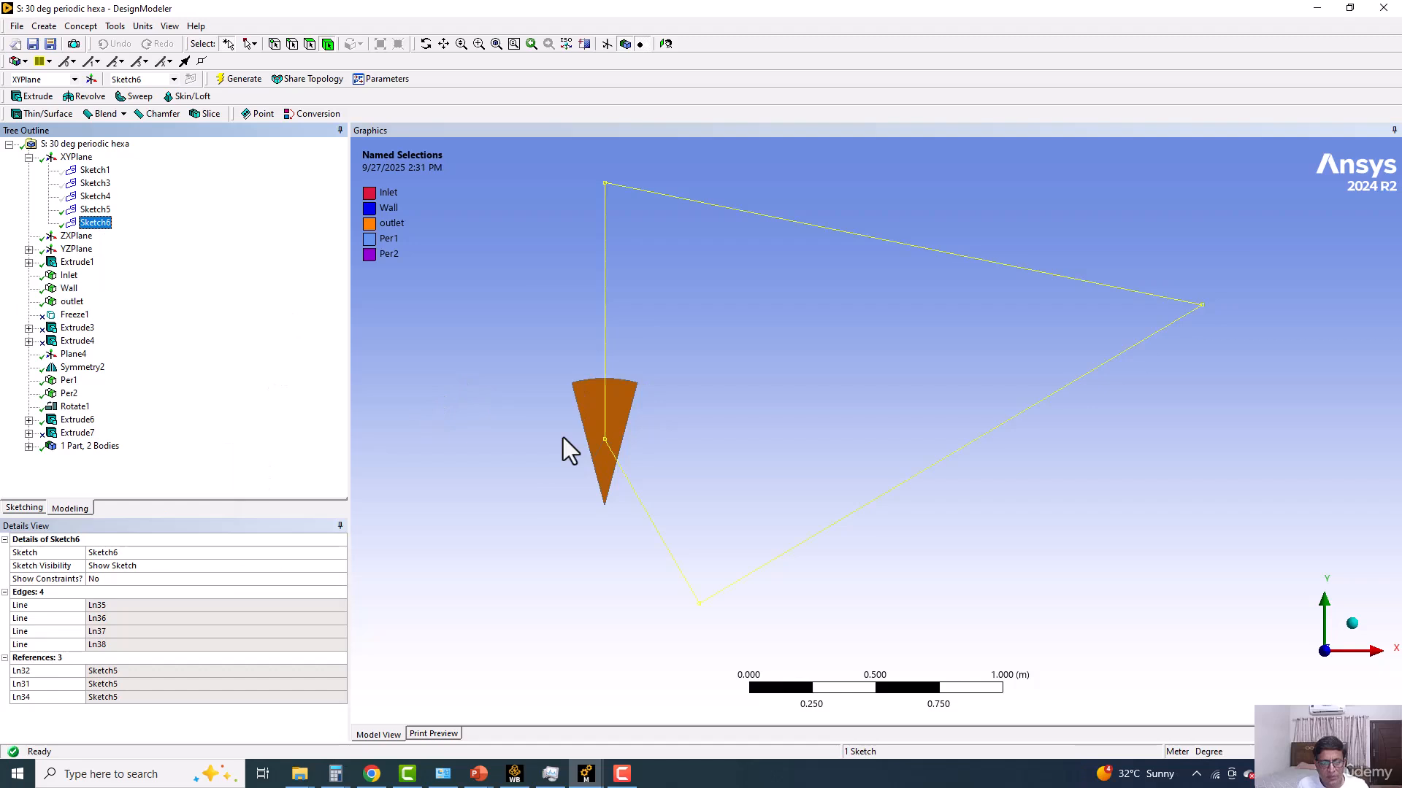
scroll(562, 436, up, 1)
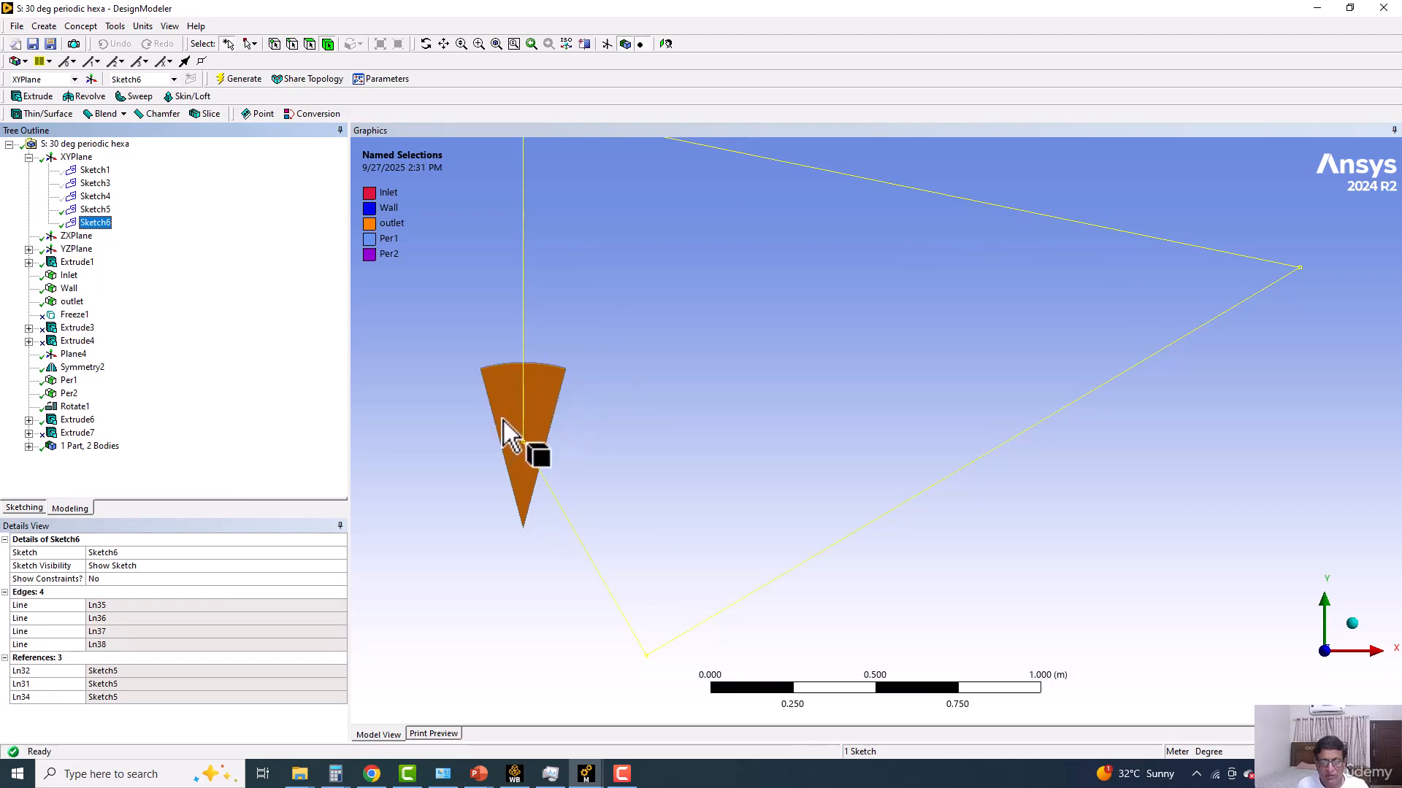
Step: Unsuppress Extrude7 to slice the sector with Sketch6, and select the resulting bodies in turn
right_click(86, 433)
click(168, 488)
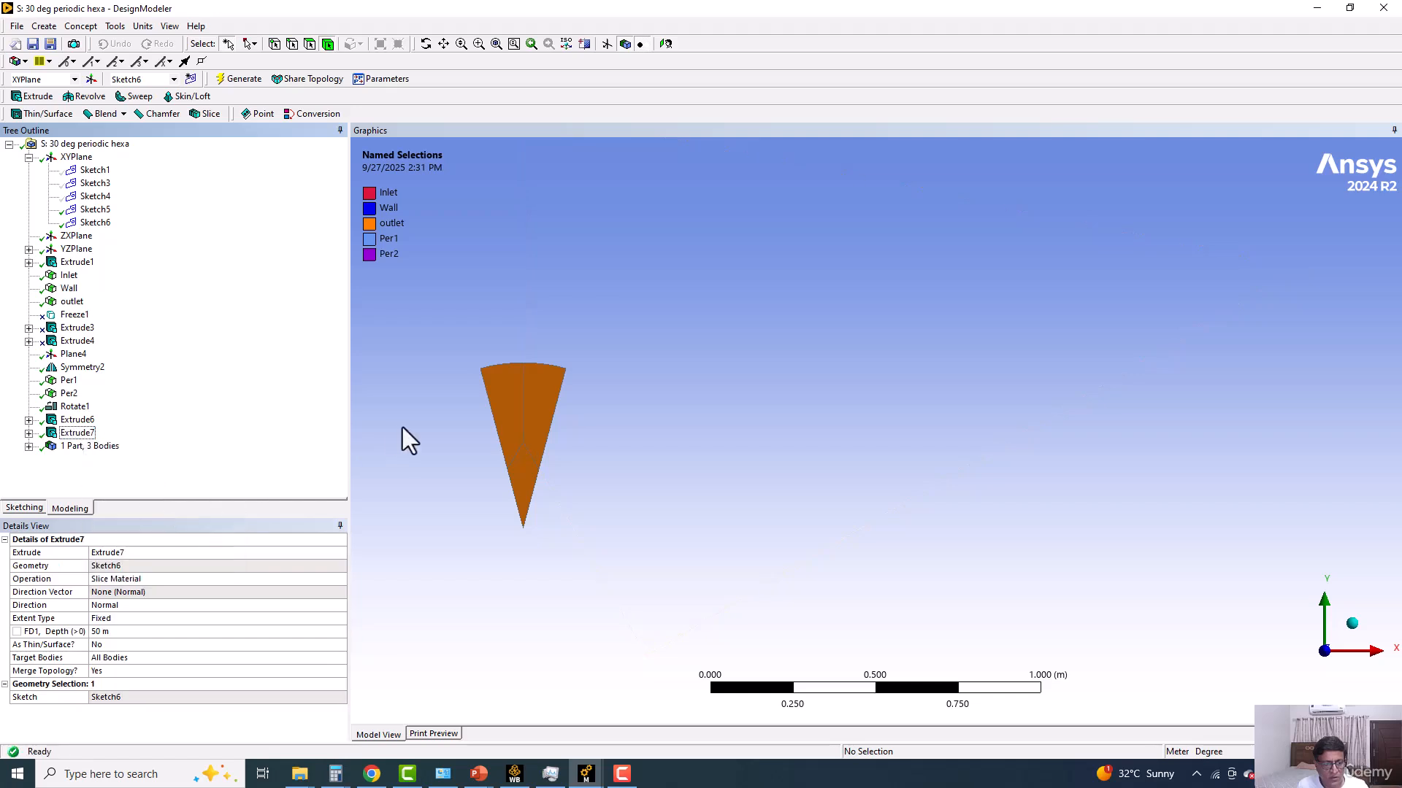
click(529, 419)
click(535, 472)
click(580, 475)
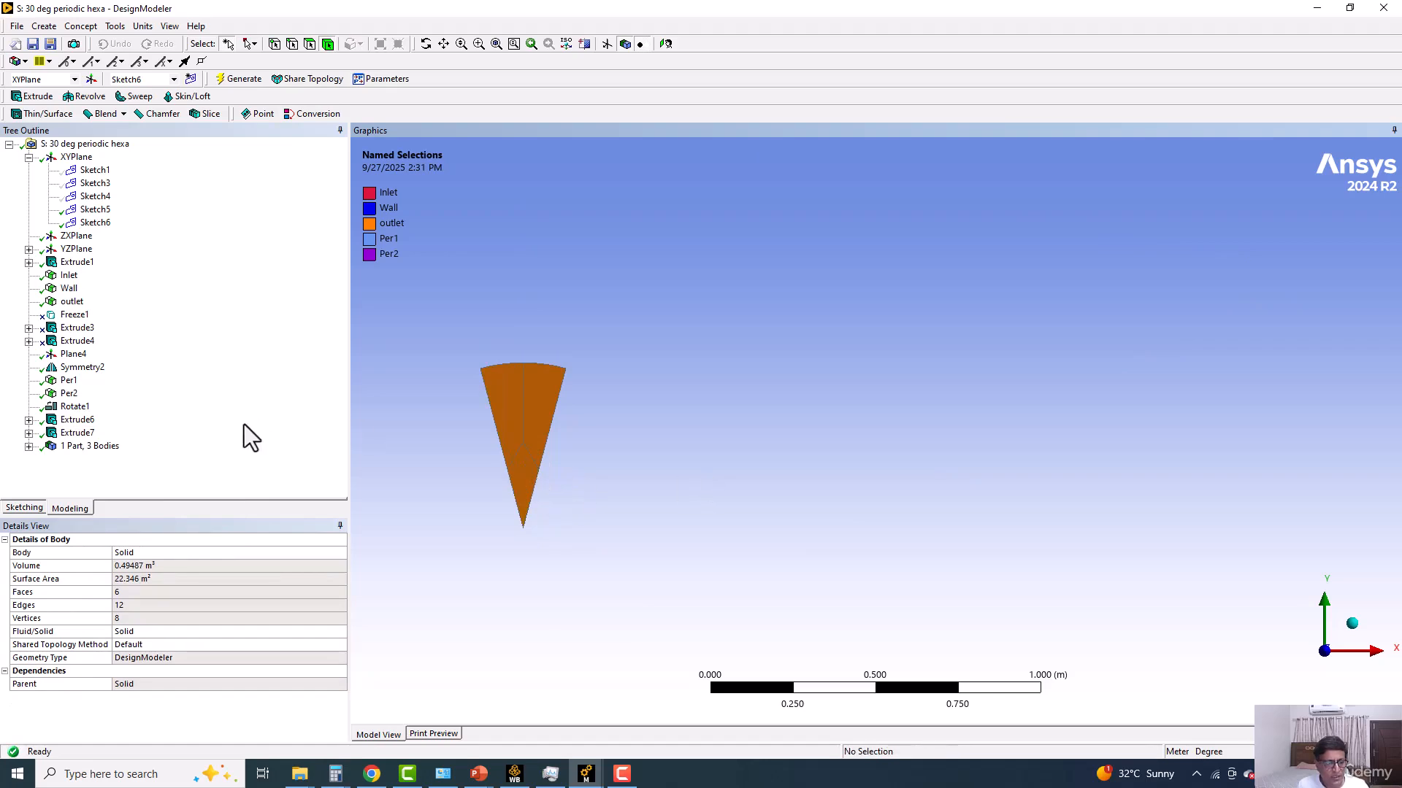
Step: Review the details of the Per1 named selection and of Symmetry2
ctrl+middle_drag(593, 437, 668, 398)
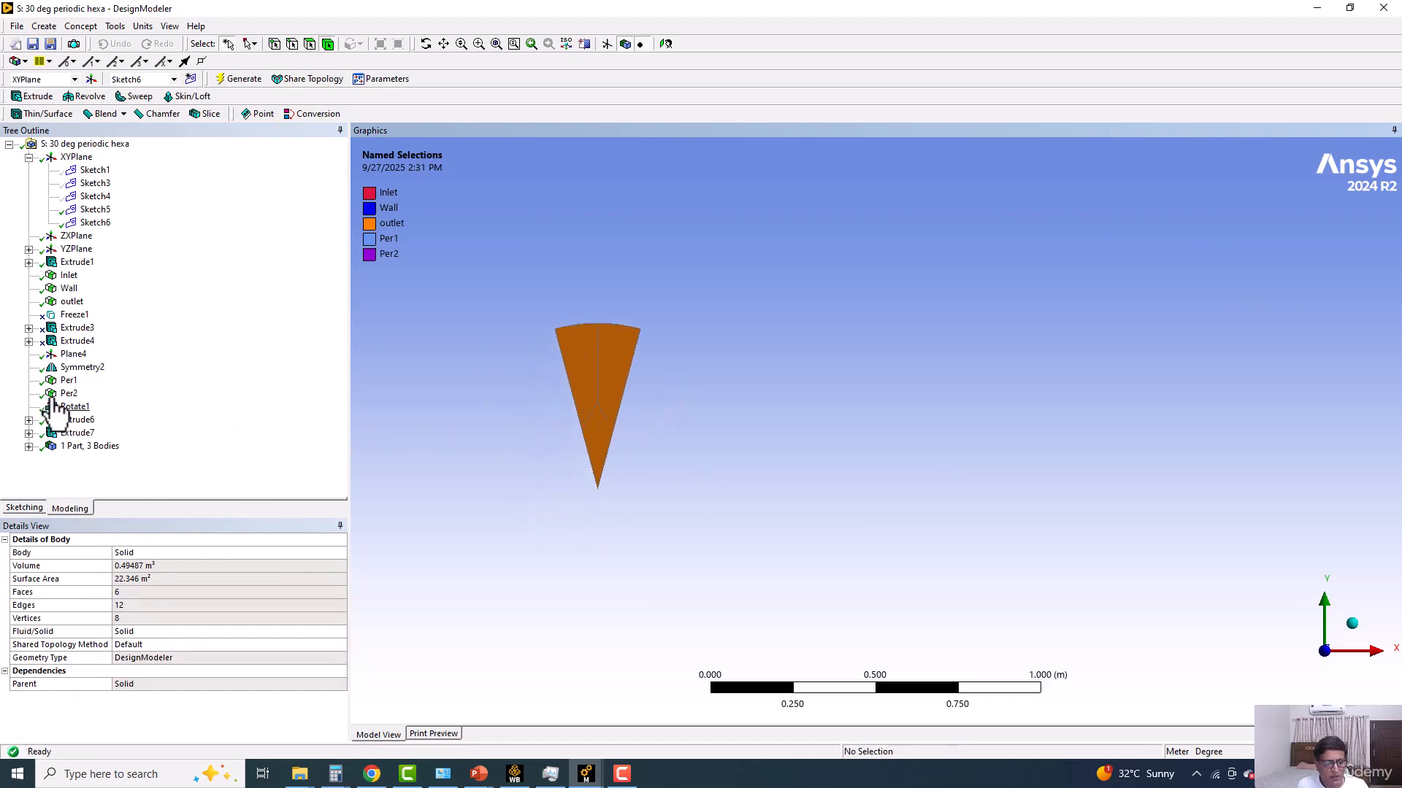
click(69, 381)
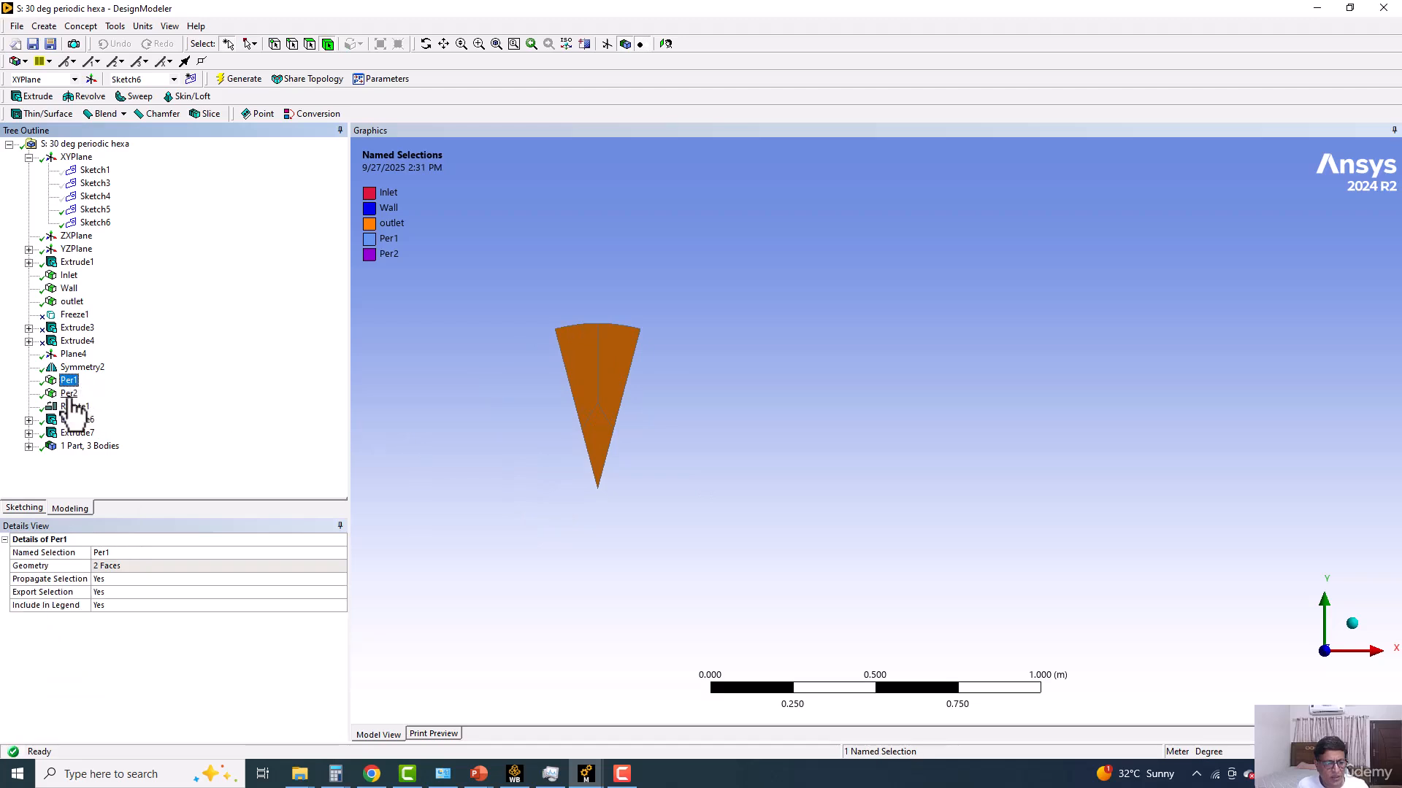
click(80, 368)
Step: Examine the slice lines on the sector's outlet end, wall and periodic side face in 3D
middle_drag(468, 409, 444, 409)
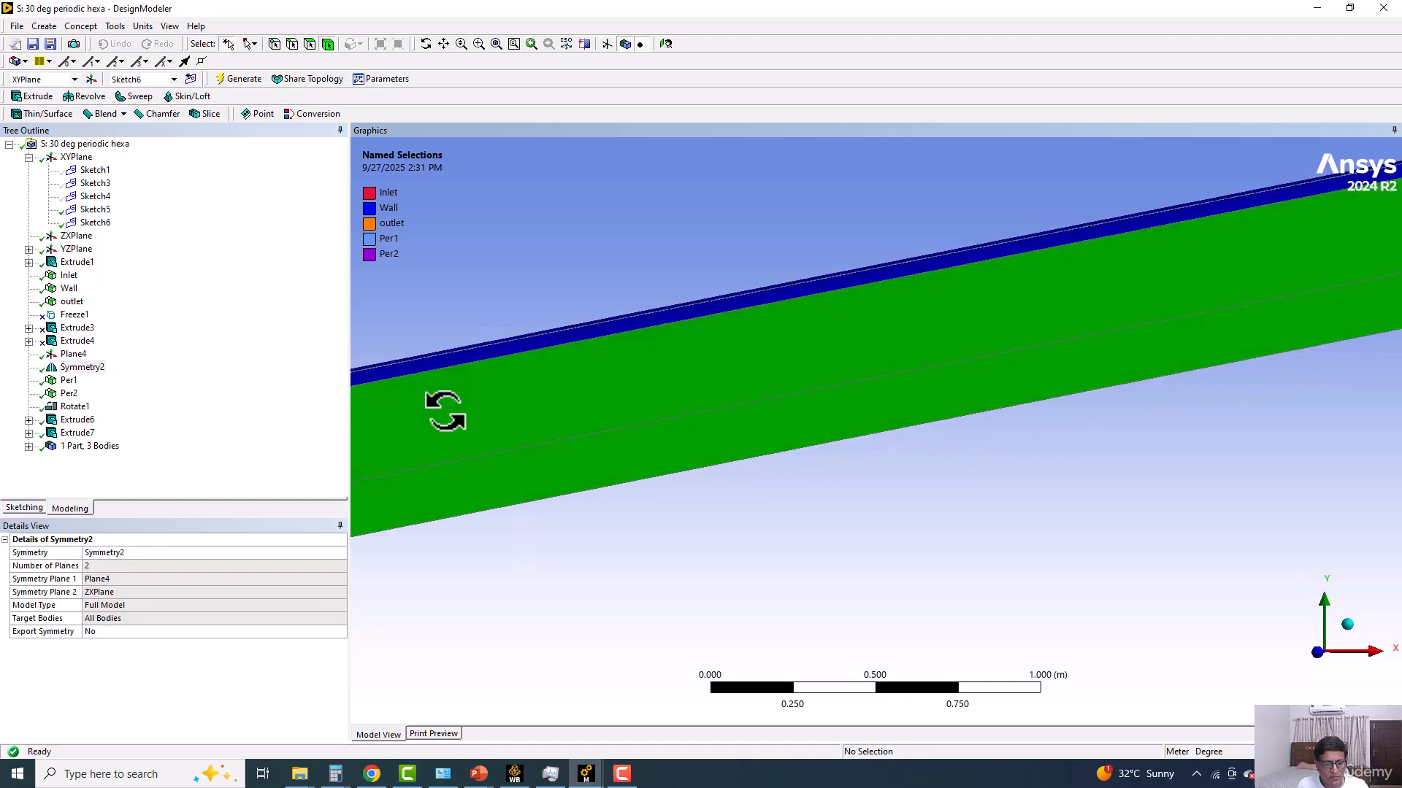
scroll(520, 484, down, 4)
ctrl+middle_drag(528, 495, 795, 438)
scroll(706, 440, down, 1)
scroll(707, 441, up, 5)
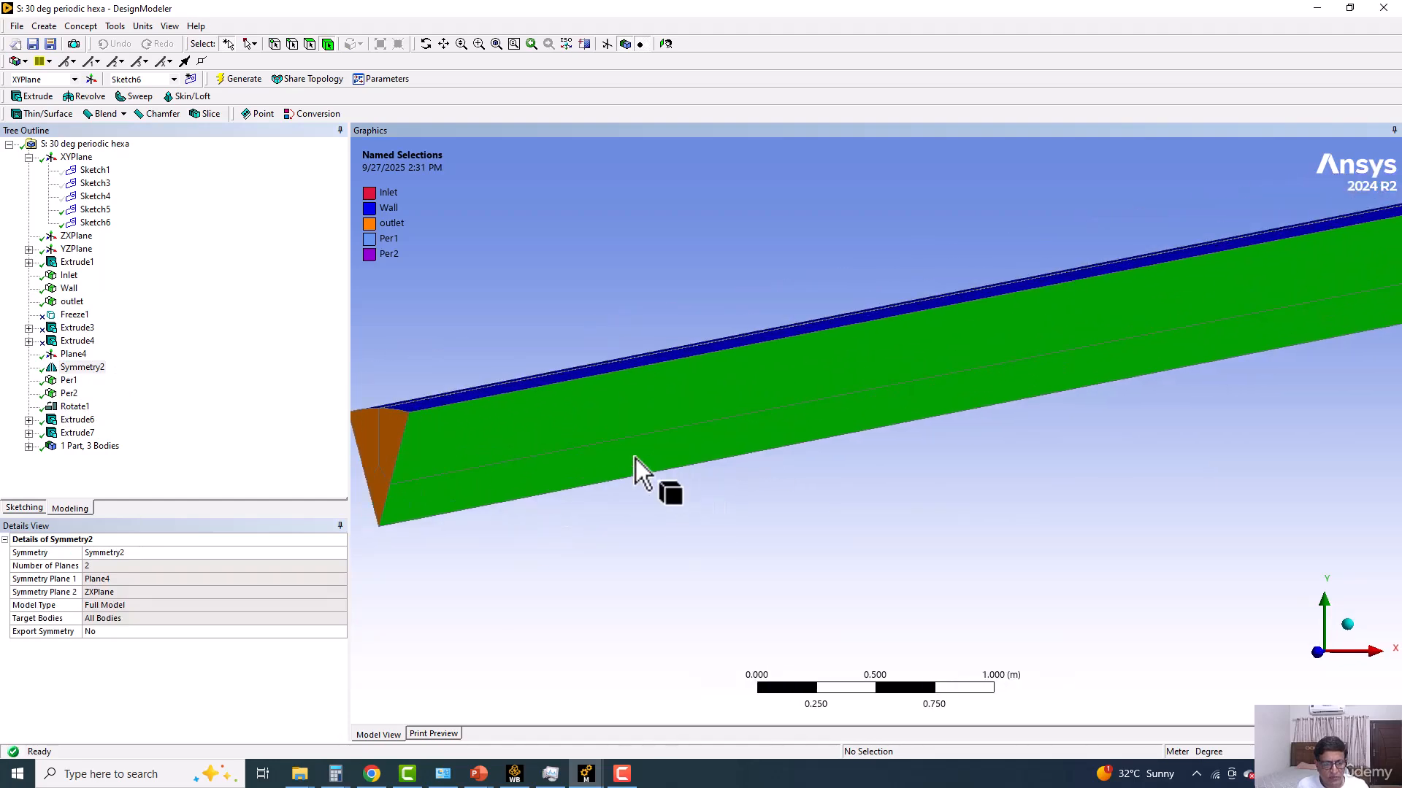
ctrl+middle_drag(580, 452, 923, 443)
scroll(622, 455, up, 2)
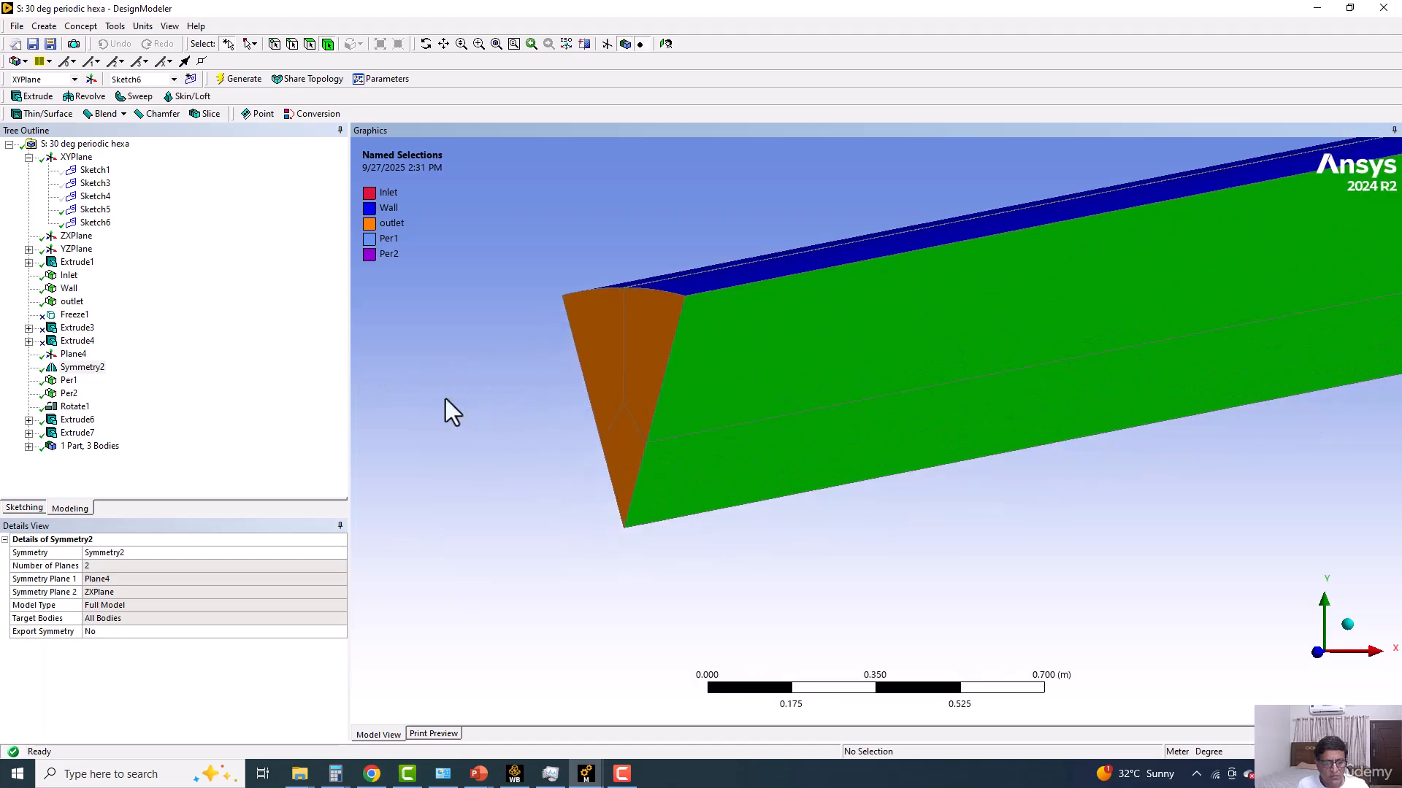
middle_drag(550, 379, 564, 389)
ctrl+middle_drag(1212, 595, 725, 330)
Step: Check the Per2 named selection against the Symmetry2 feature in the model history
click(103, 371)
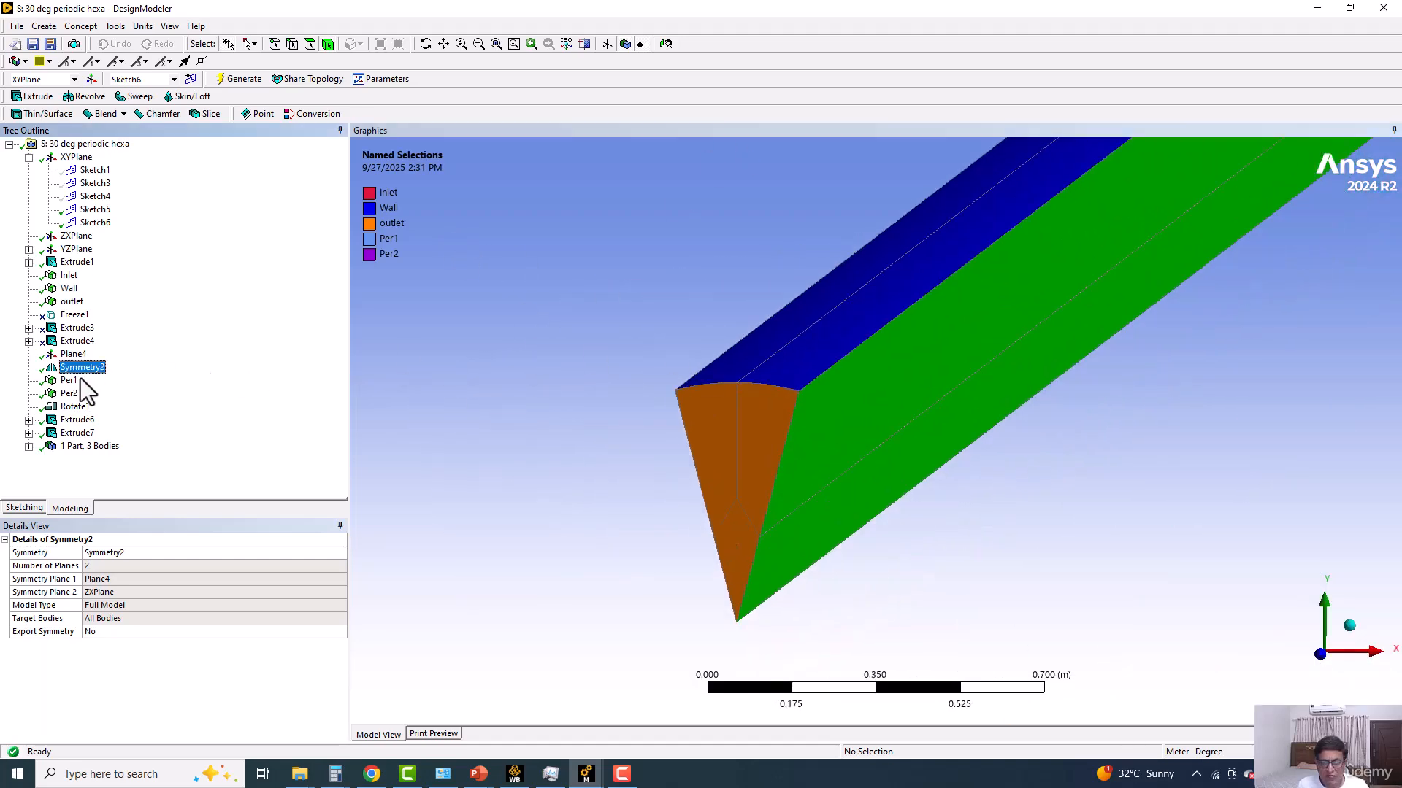
click(72, 393)
click(80, 368)
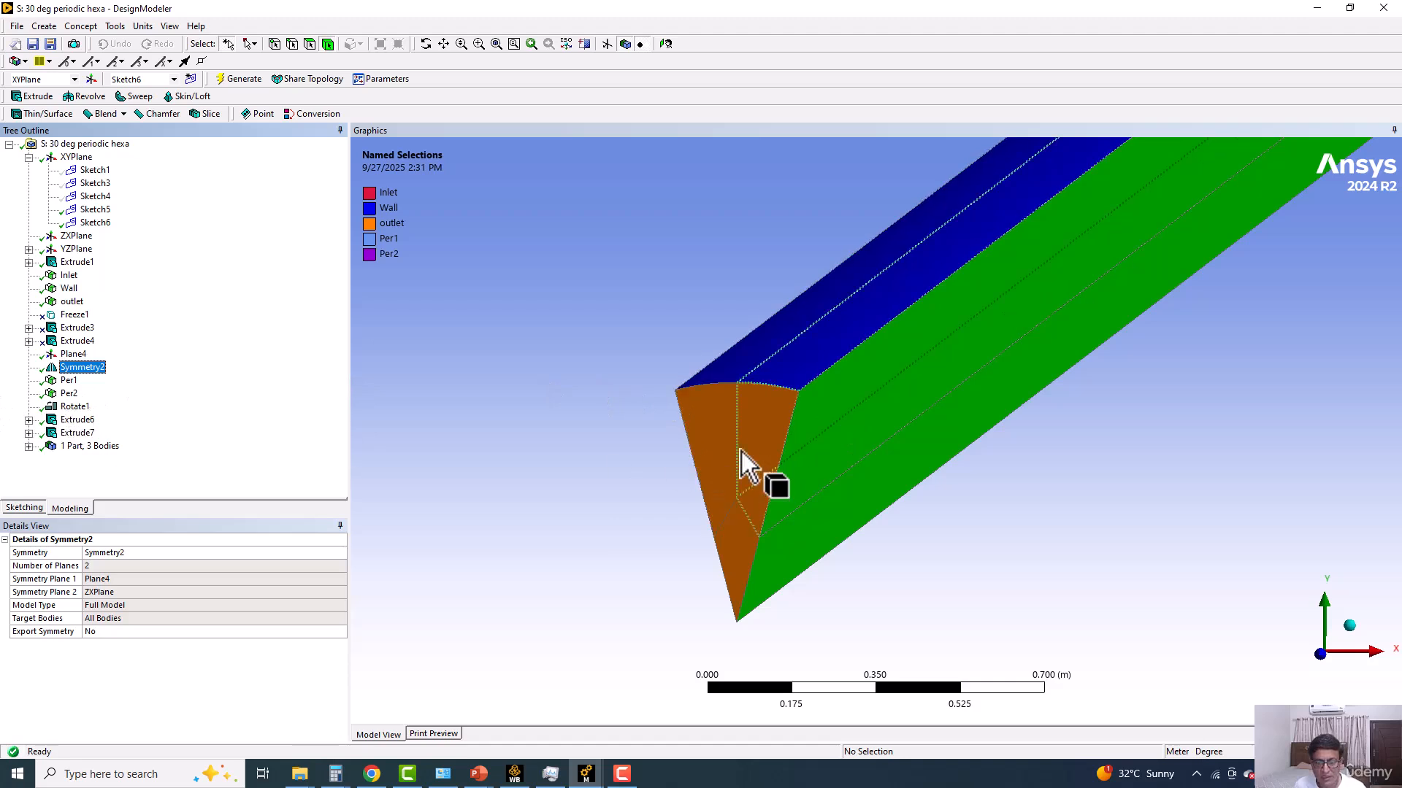
Step: Pick the sliced outer and tip bodies one after another at the outlet end, and clear the selection
click(781, 431)
click(732, 564)
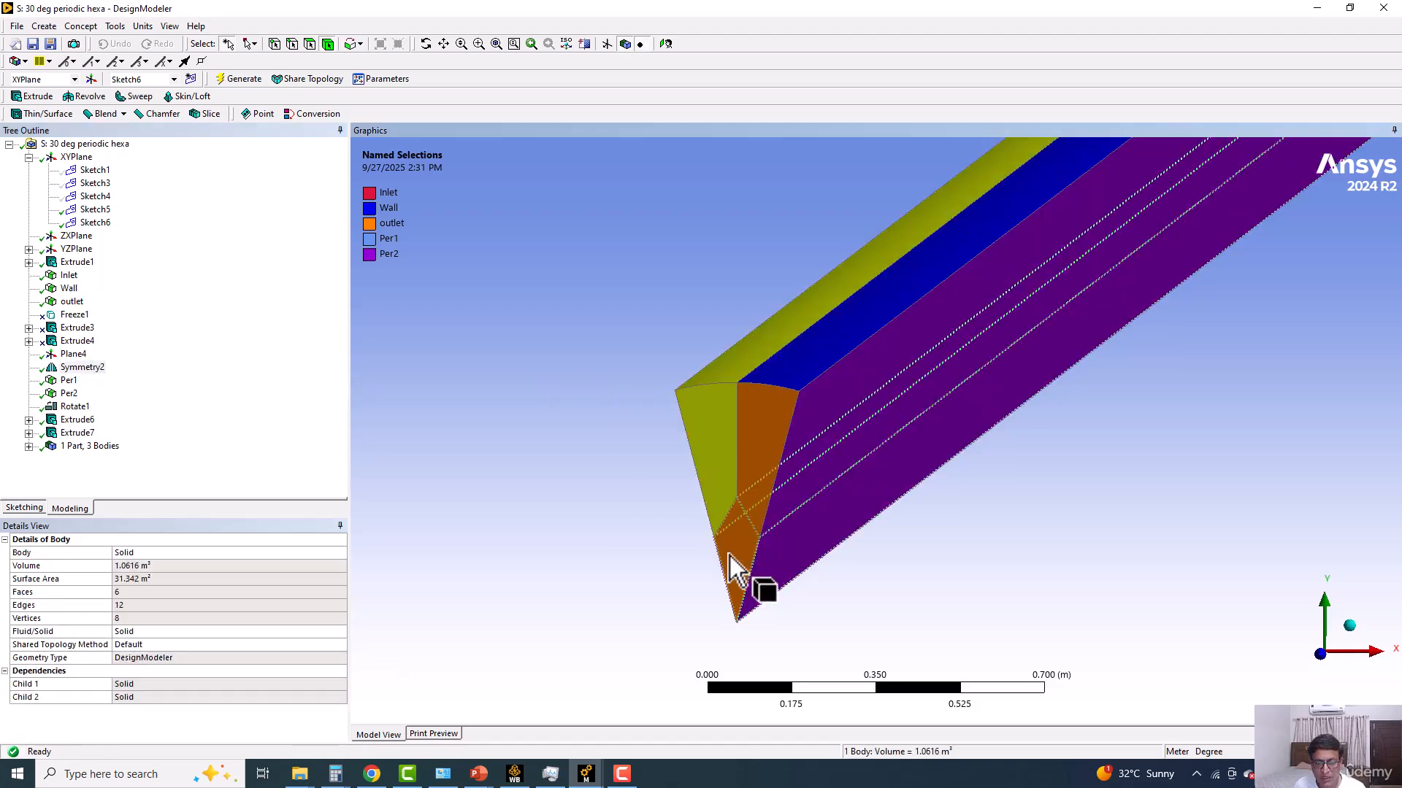
click(732, 558)
click(597, 523)
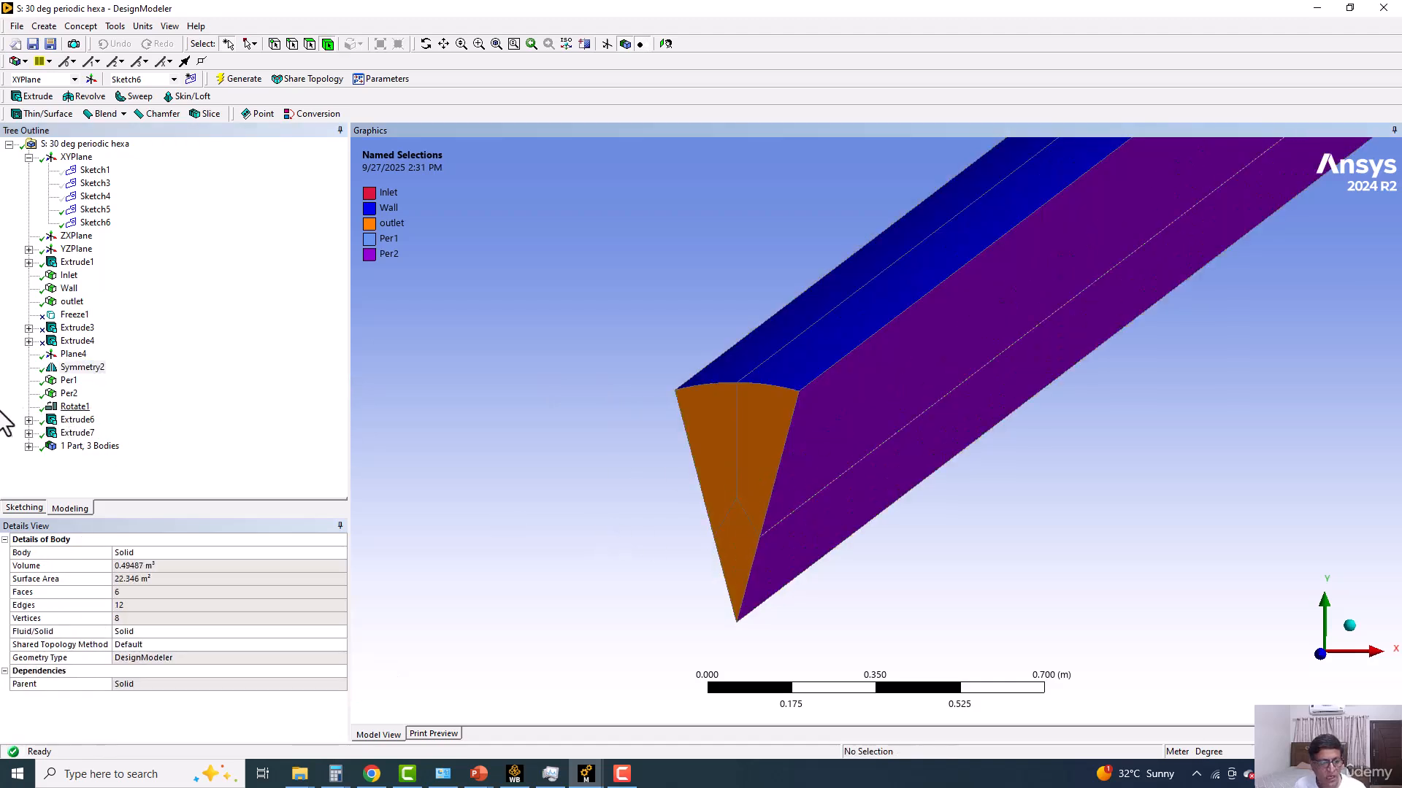
Step: Expand the part and select its three solids together to check the available body options, leaving them unchanged
click(29, 446)
click(48, 459)
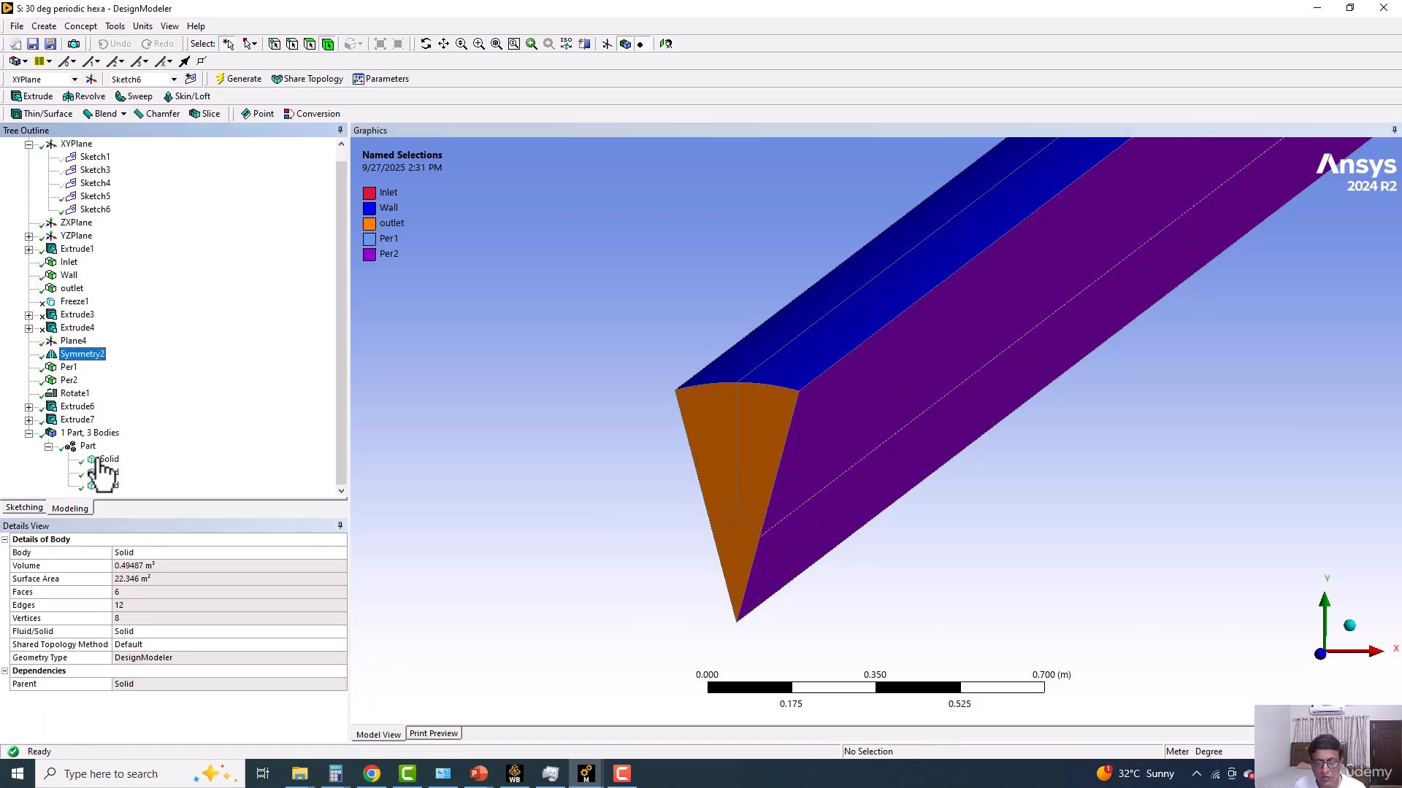
click(109, 461)
ctrl+click(109, 472)
ctrl+click(109, 485)
right_click(109, 484)
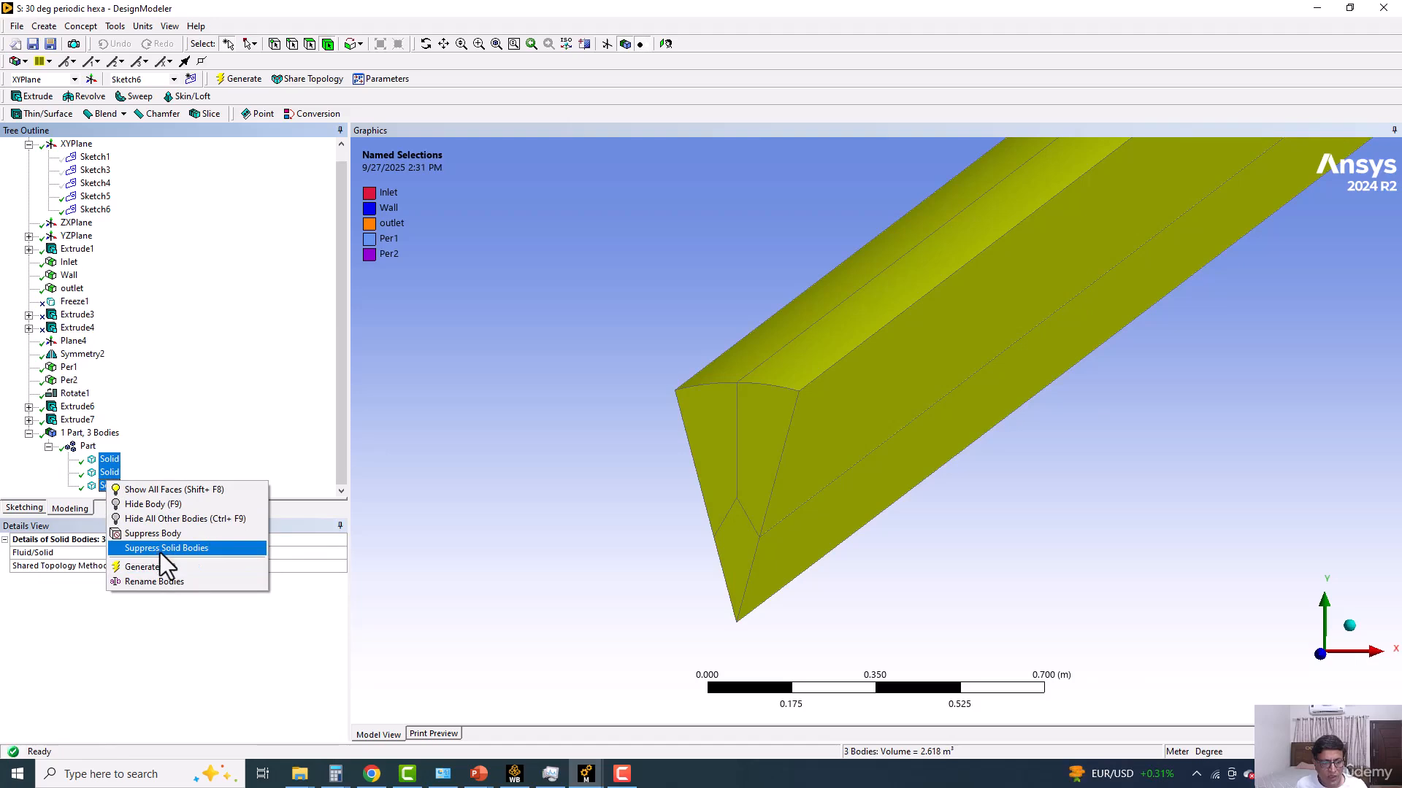
click(598, 362)
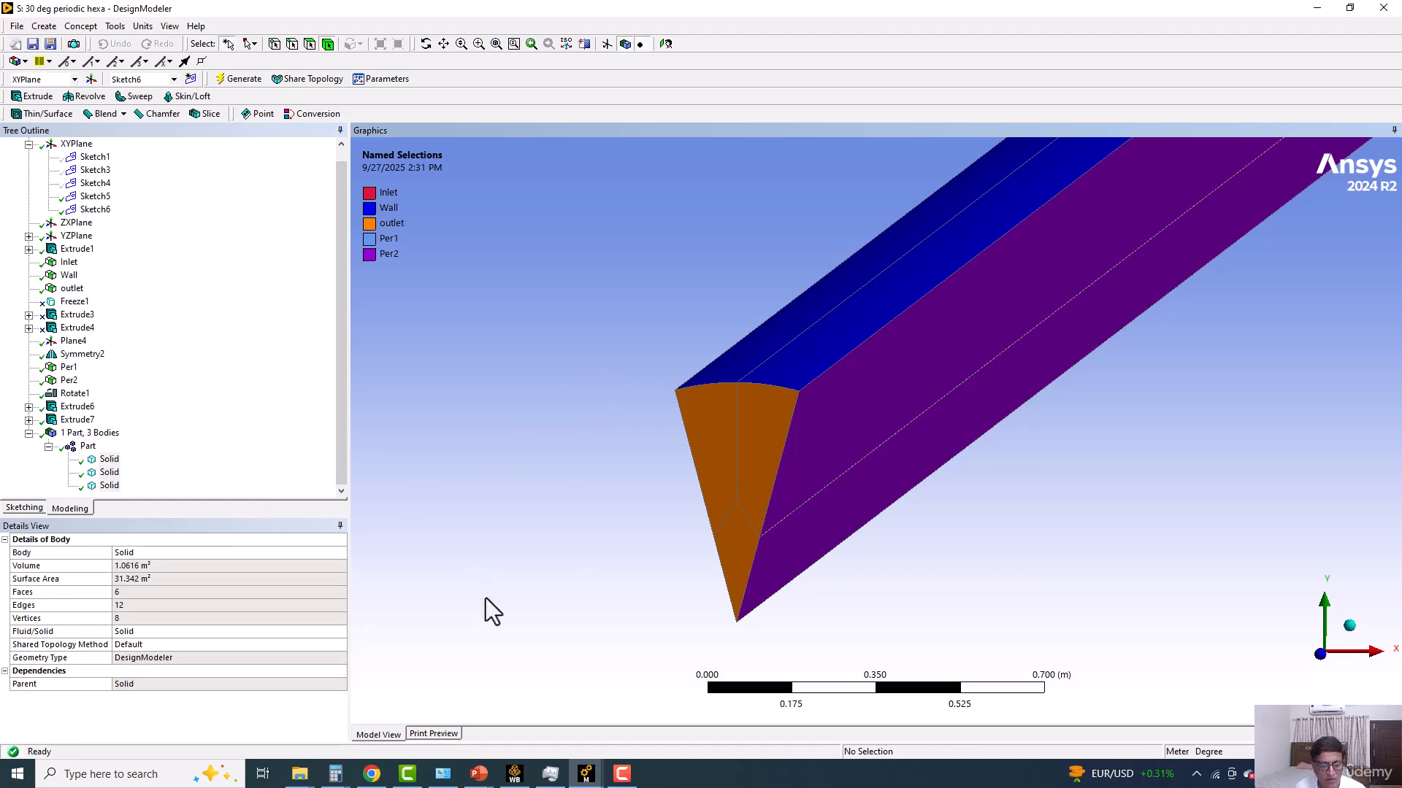
Step: Switch to Workbench, open the mesh of the 30 deg periodic hexa system with the upstream data re-read, and finish the Scoping Wizard
click(514, 774)
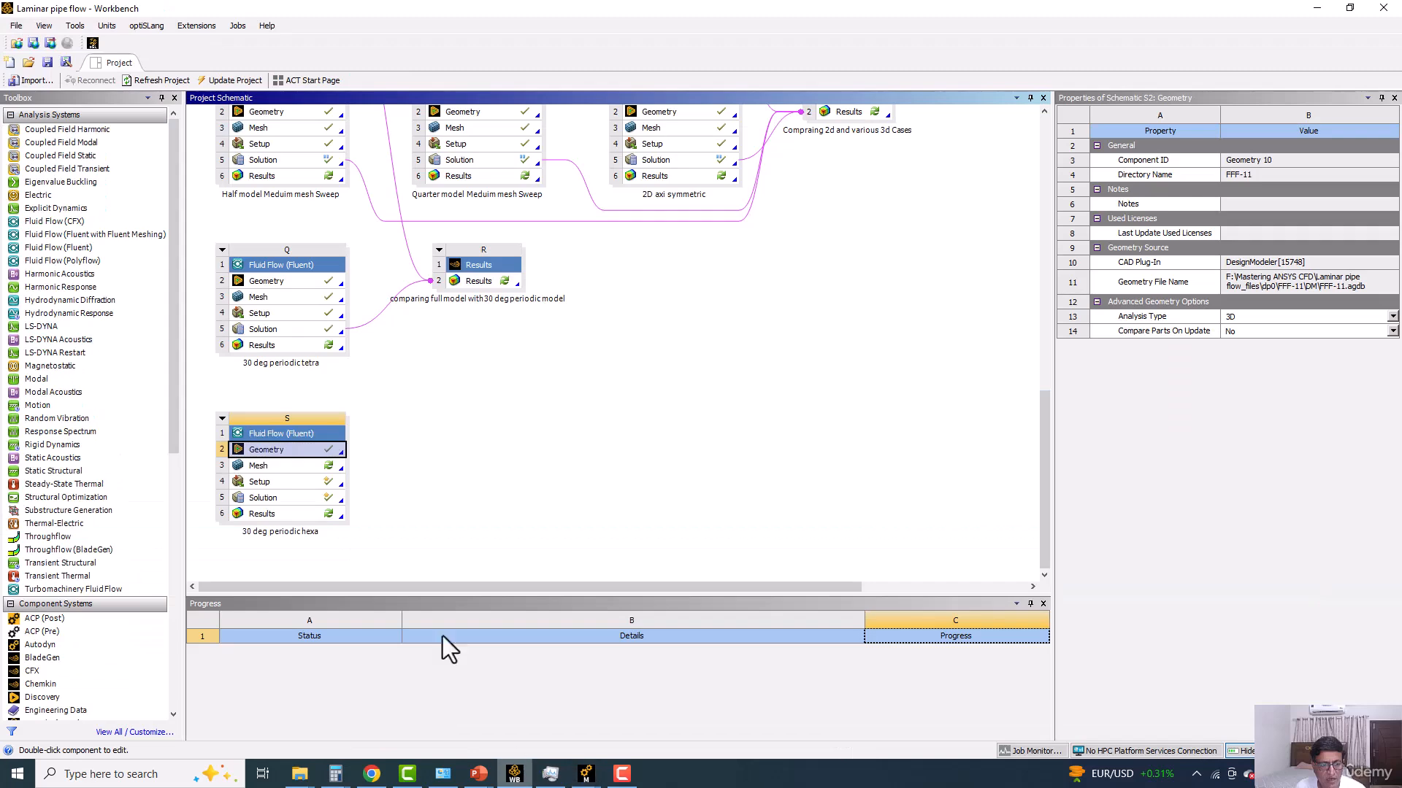
click(278, 466)
double_click(278, 465)
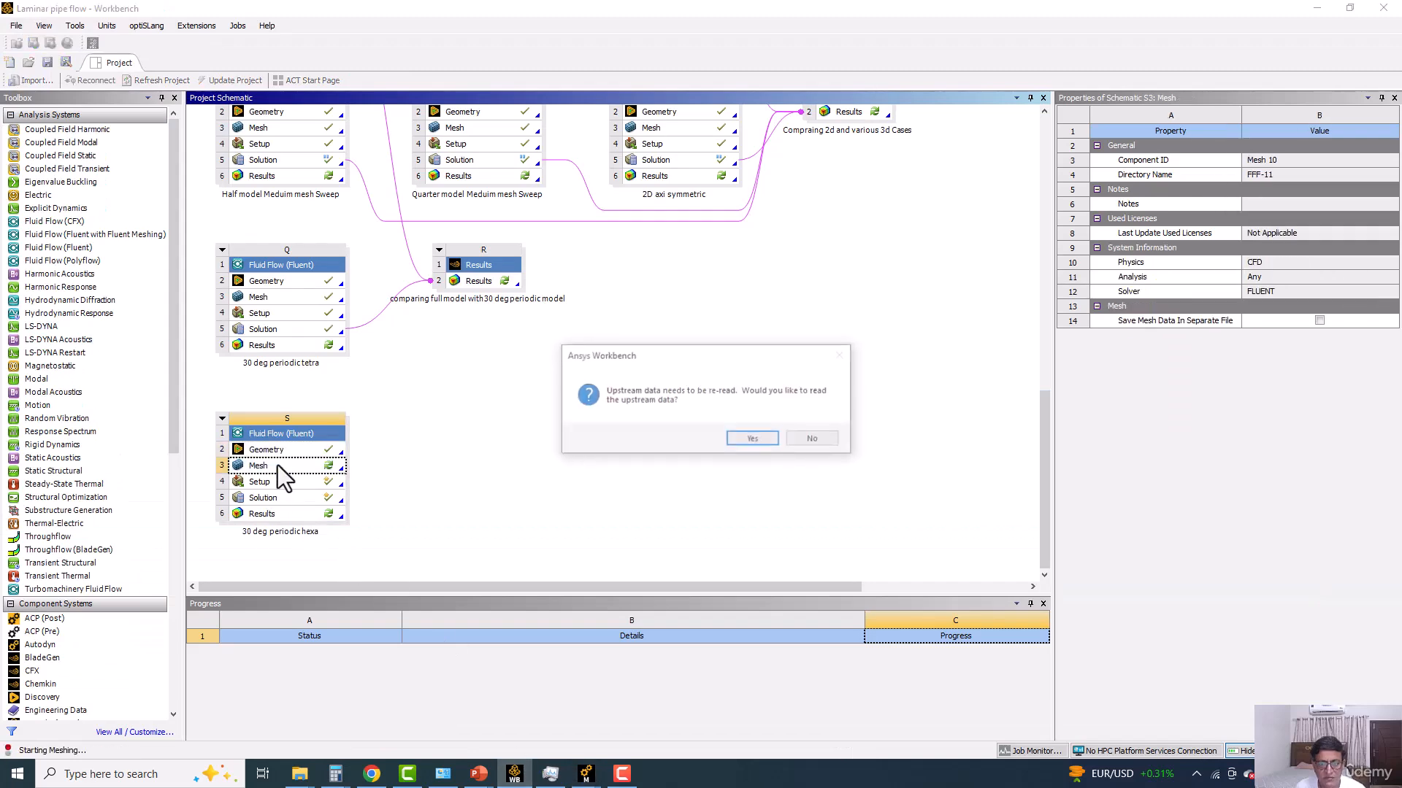
click(754, 439)
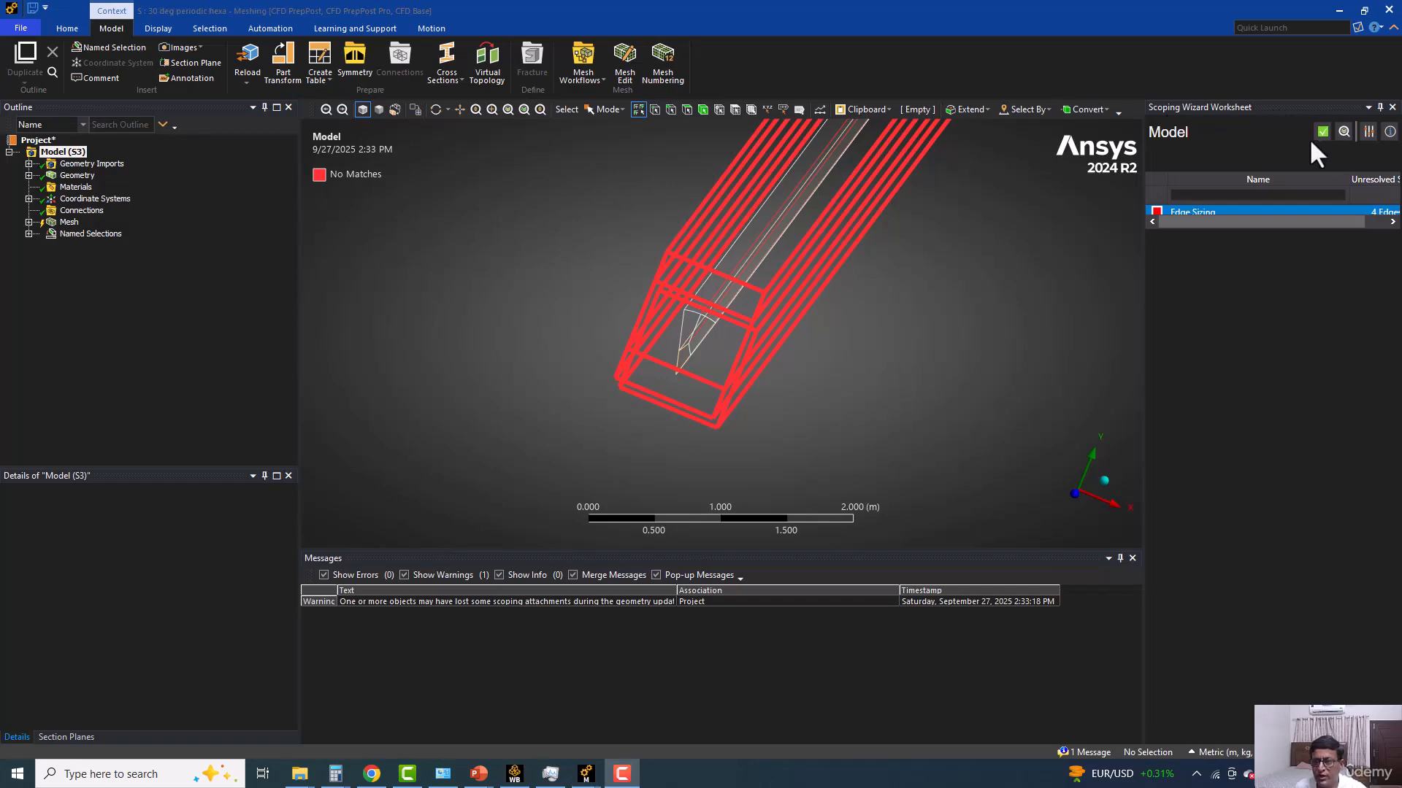
click(1322, 132)
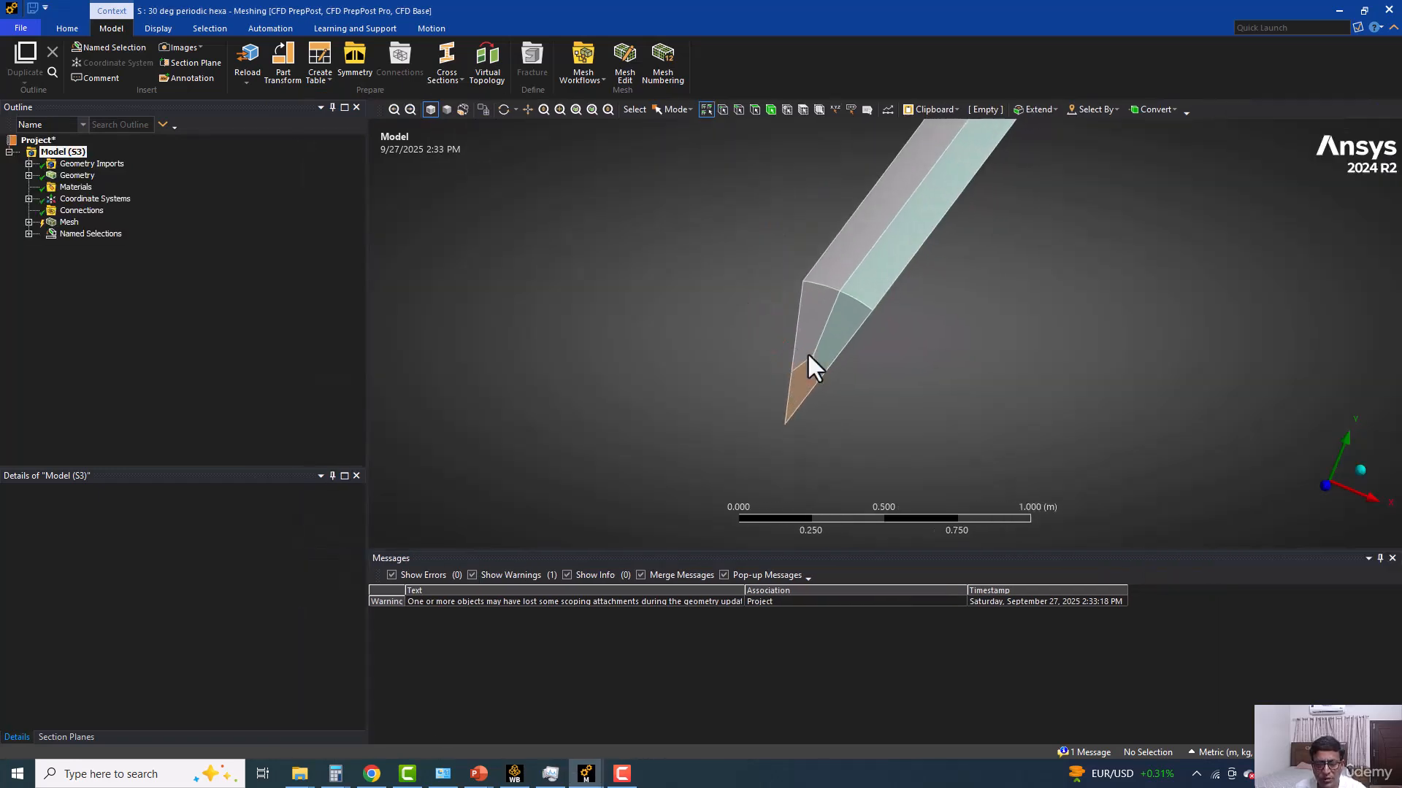
Step: Check the sweep method's bodies and settings, and the first edge sizing on the lengthwise edges in wireframe display
scroll(807, 352, up, 2)
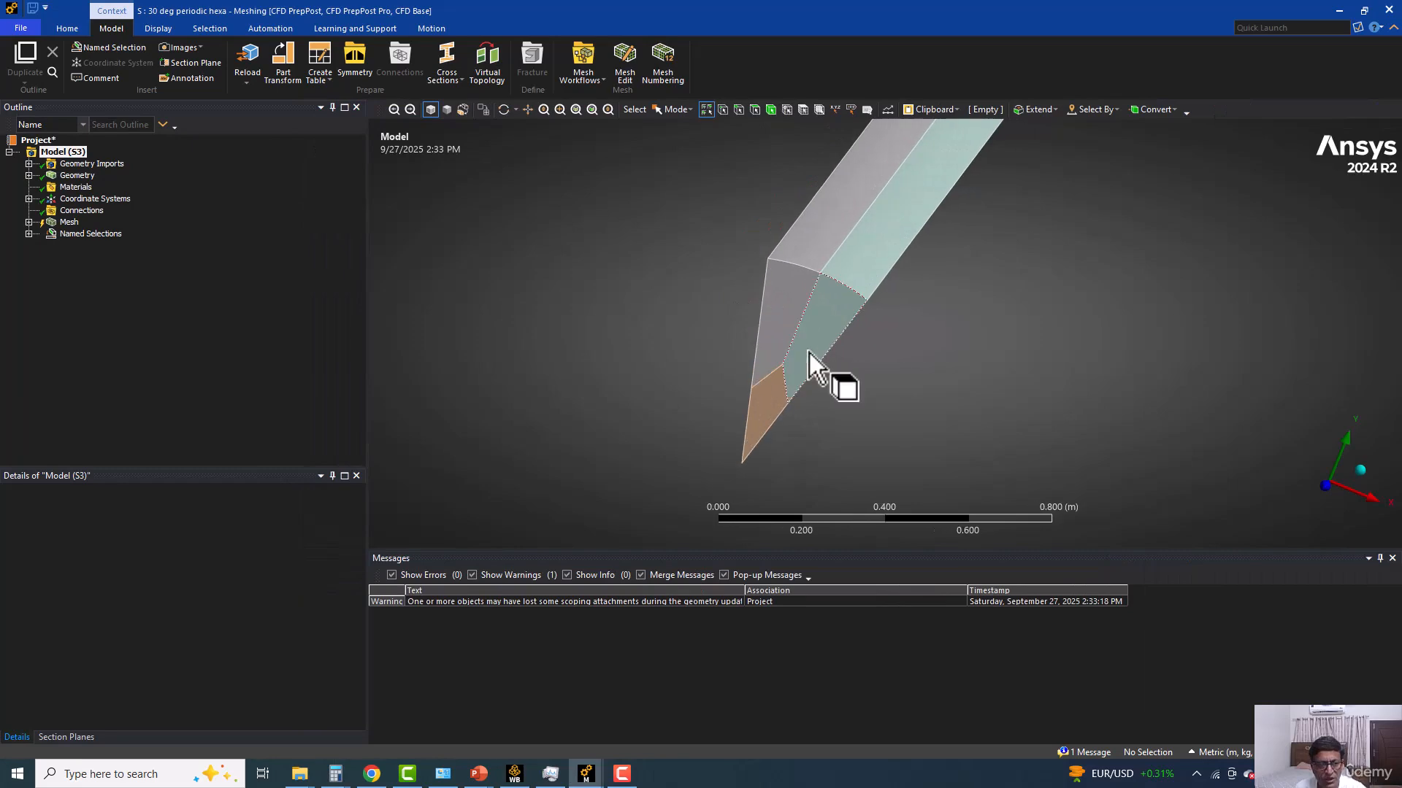
click(29, 222)
click(106, 234)
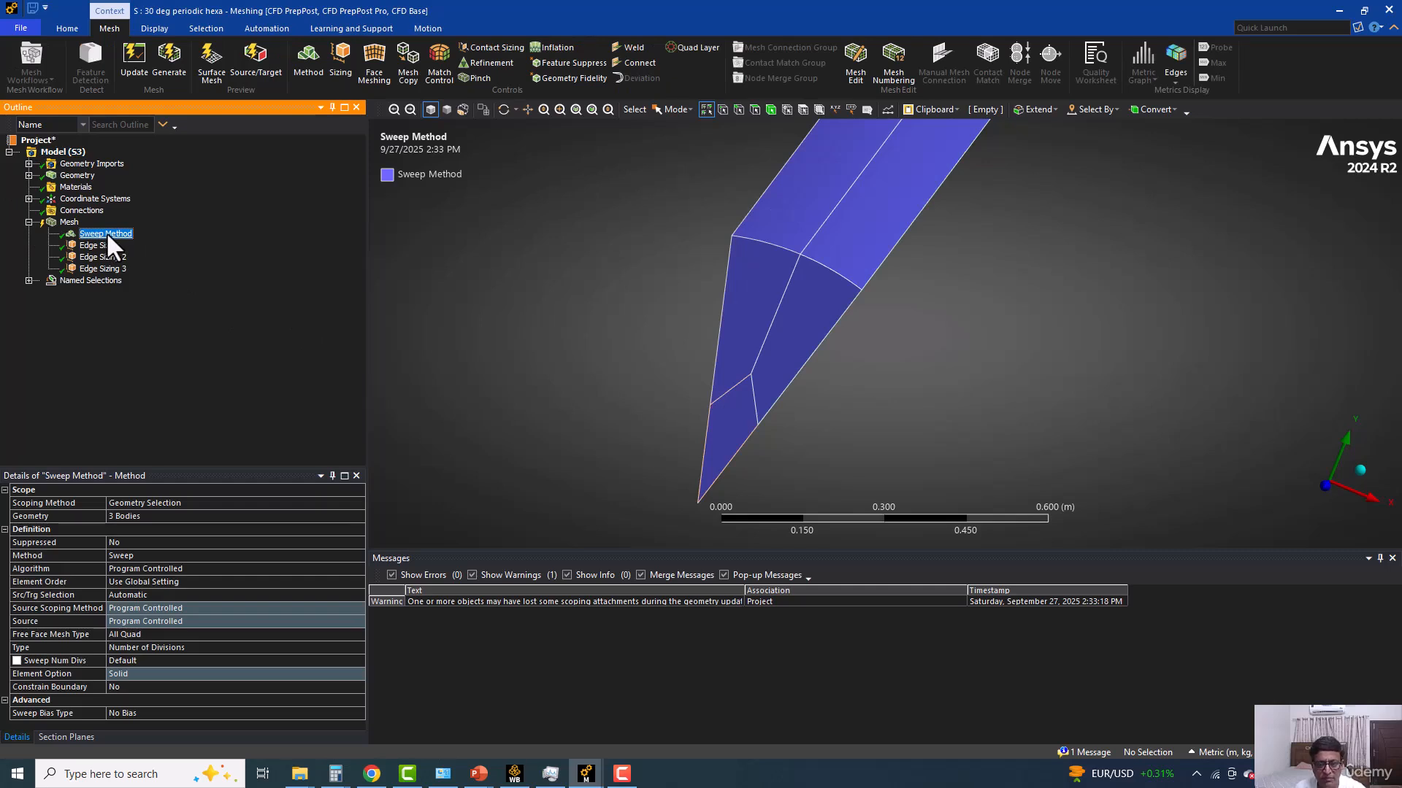
click(102, 246)
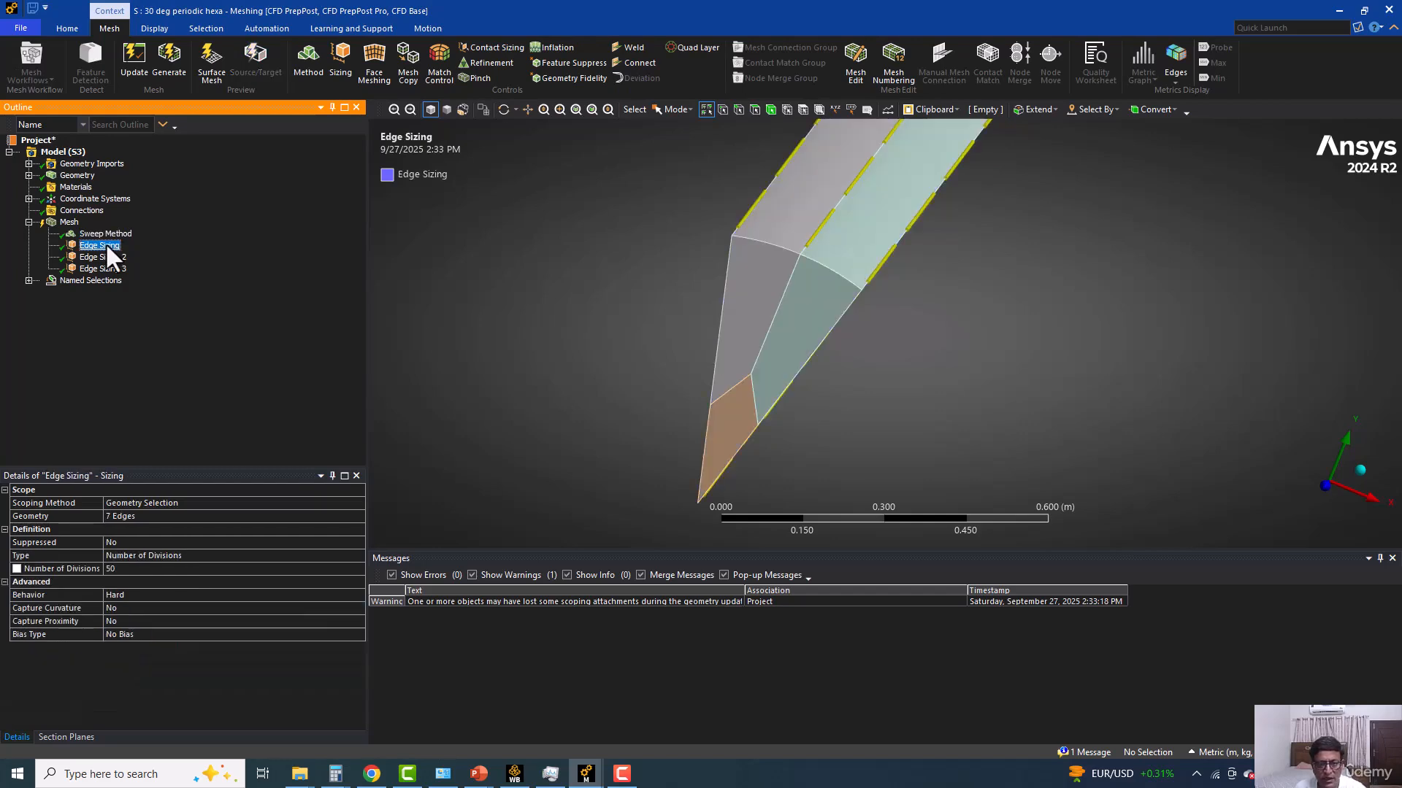
click(463, 109)
middle_drag(711, 281, 686, 361)
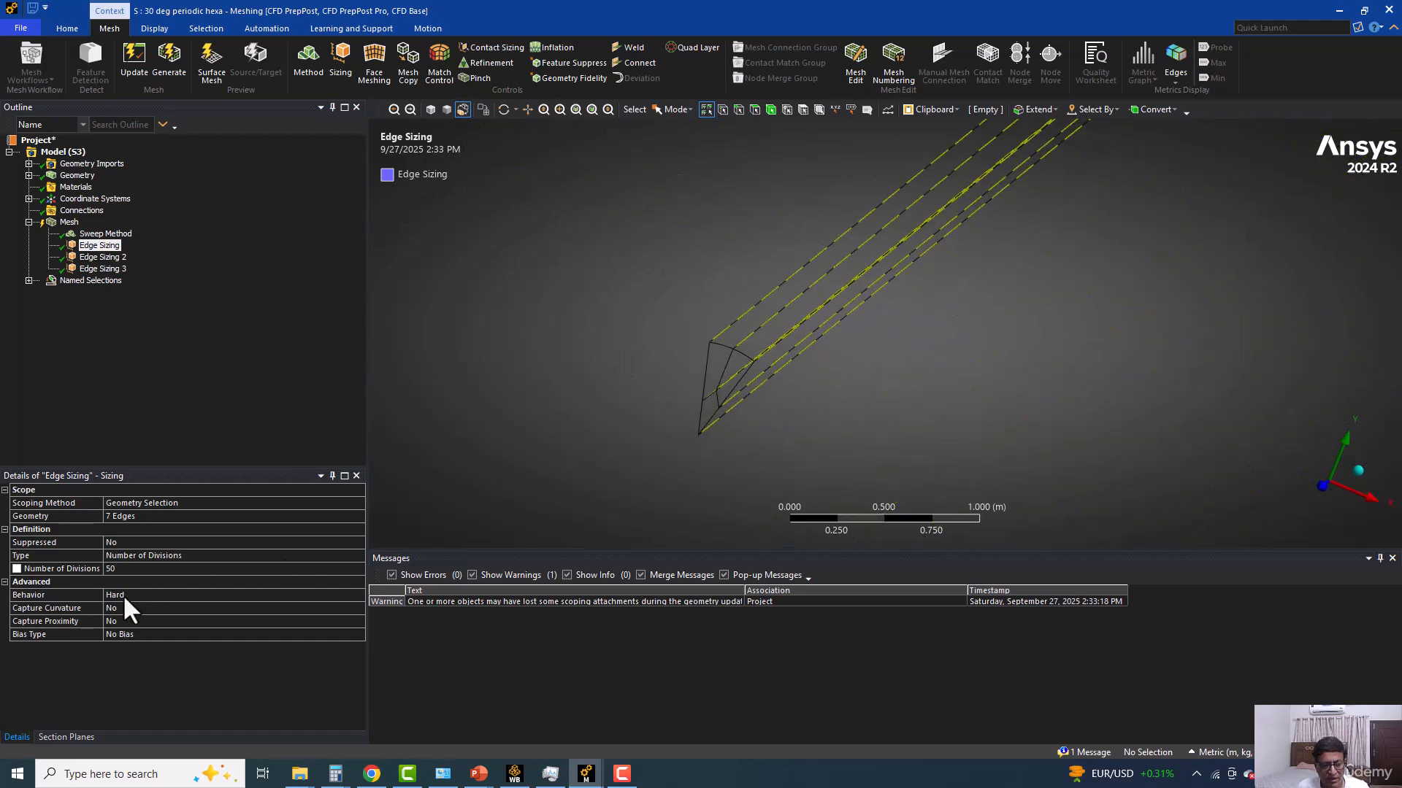
Step: Examine the scoped edges and divisions of Edge Sizing 2 on the outer arc and tip body at the sector's near end
click(102, 257)
scroll(676, 384, up, 5)
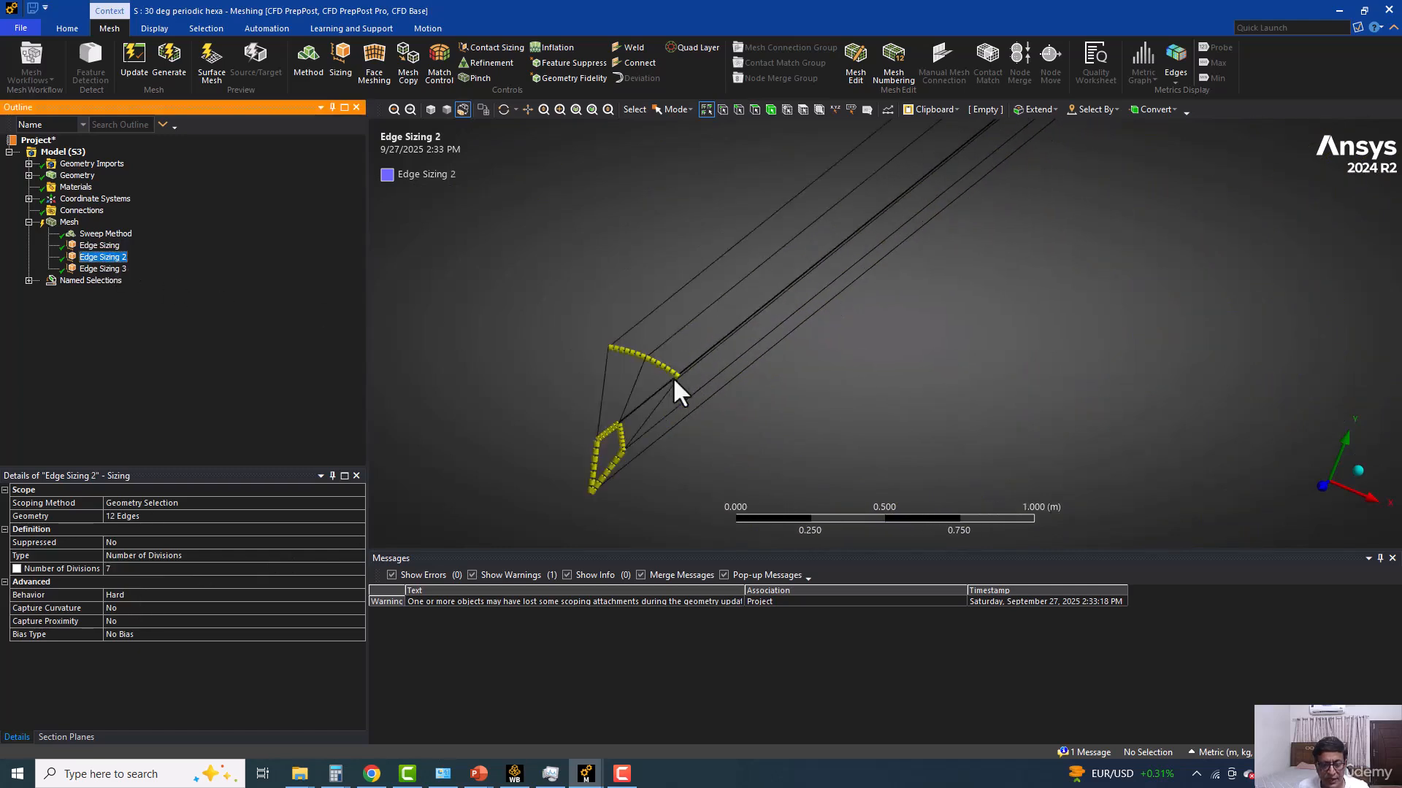
scroll(649, 262, up, 1)
ctrl+middle_drag(648, 263, 833, 280)
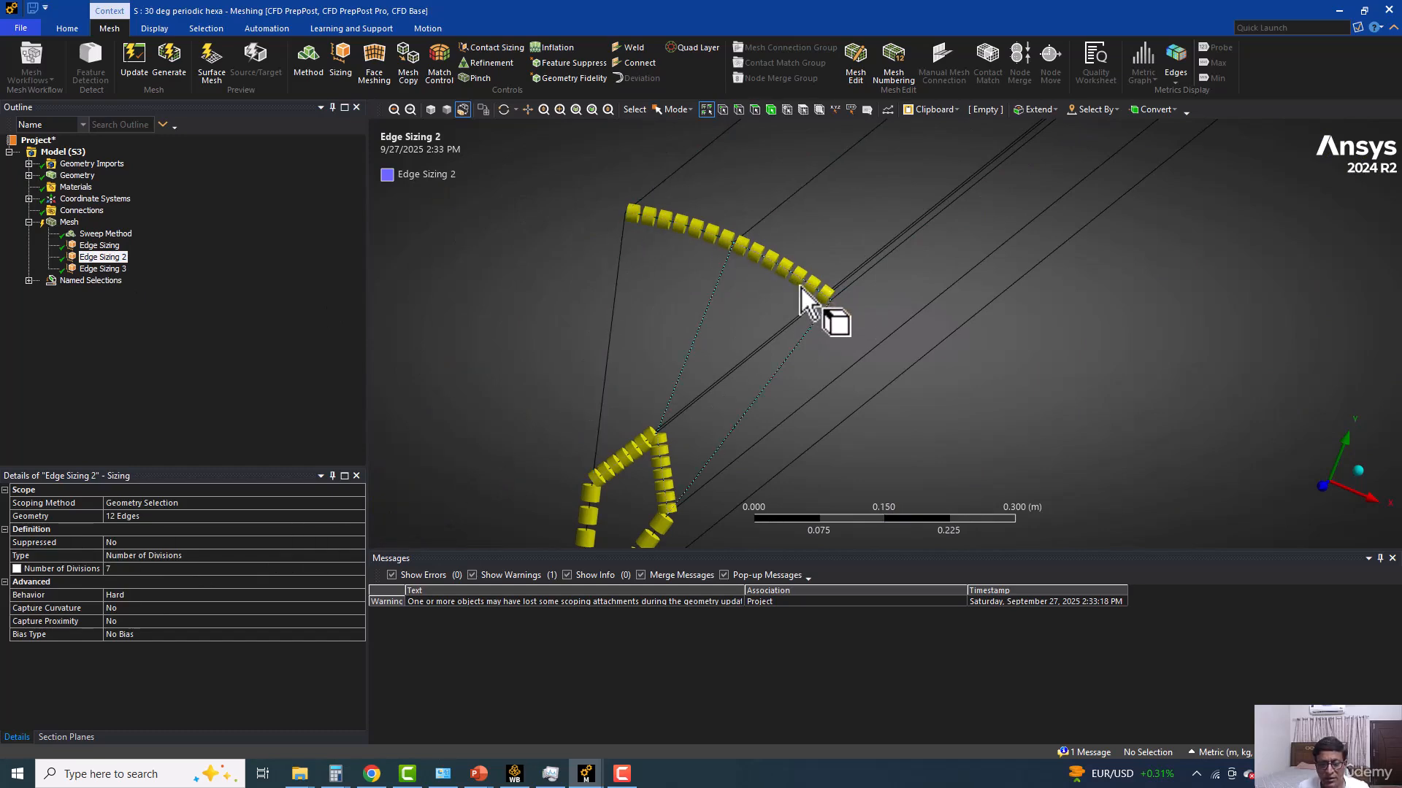
Step: Switch to Calculator, divide 360 by 40, and close it once the result is read
click(125, 779)
text(ca)
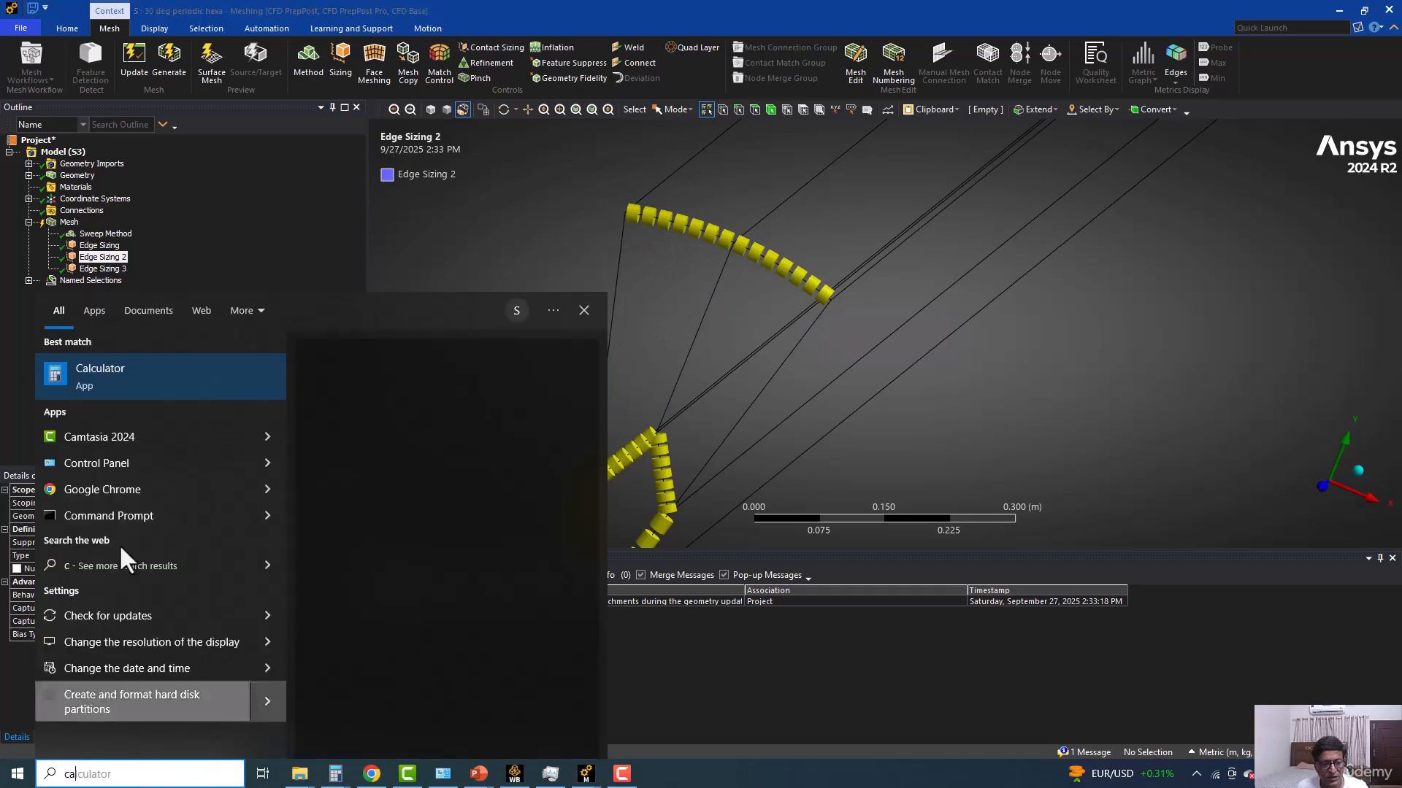
click(144, 430)
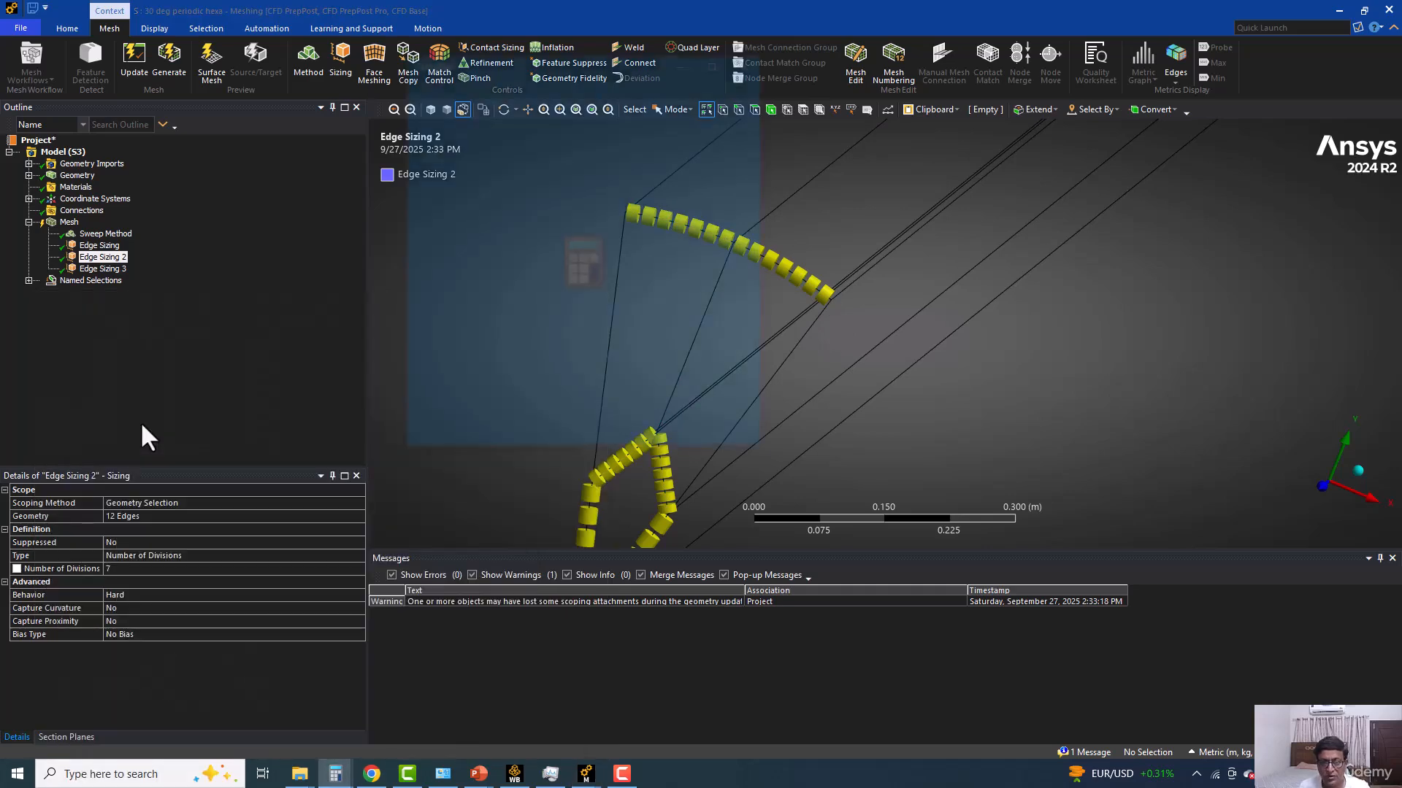
text(40)
key(Escape)
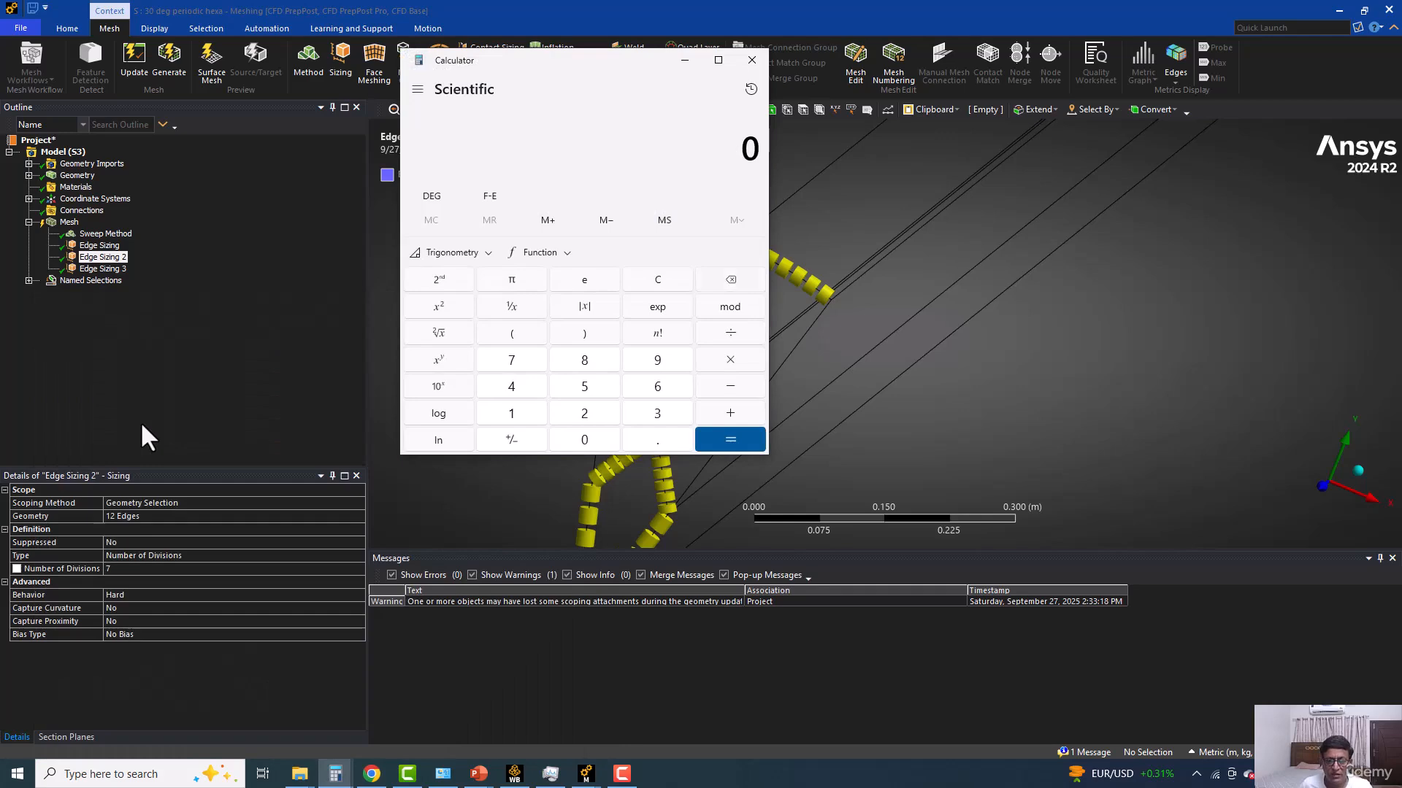
text(360/40)
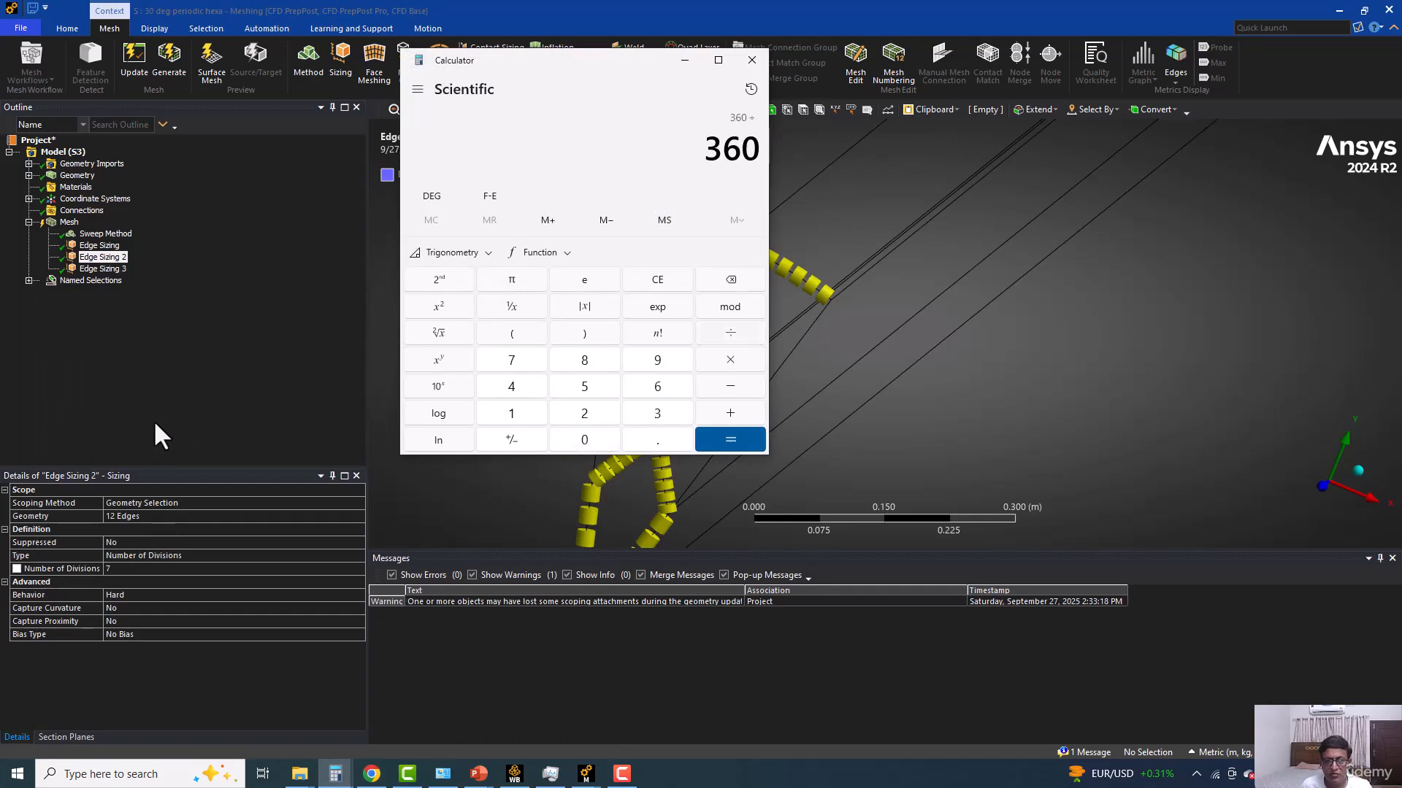
key(Return)
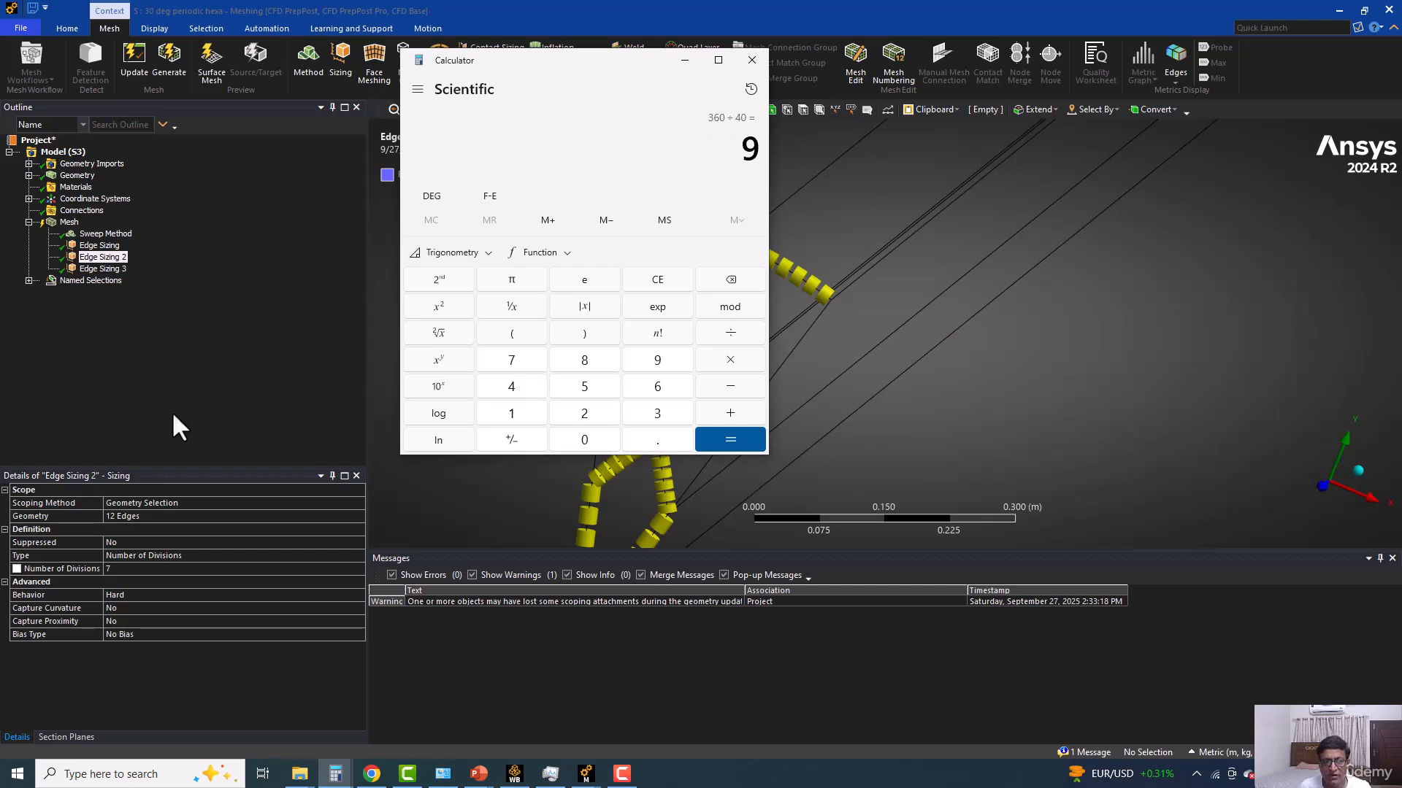
drag(538, 70, 569, 252)
drag(308, 277, 306, 278)
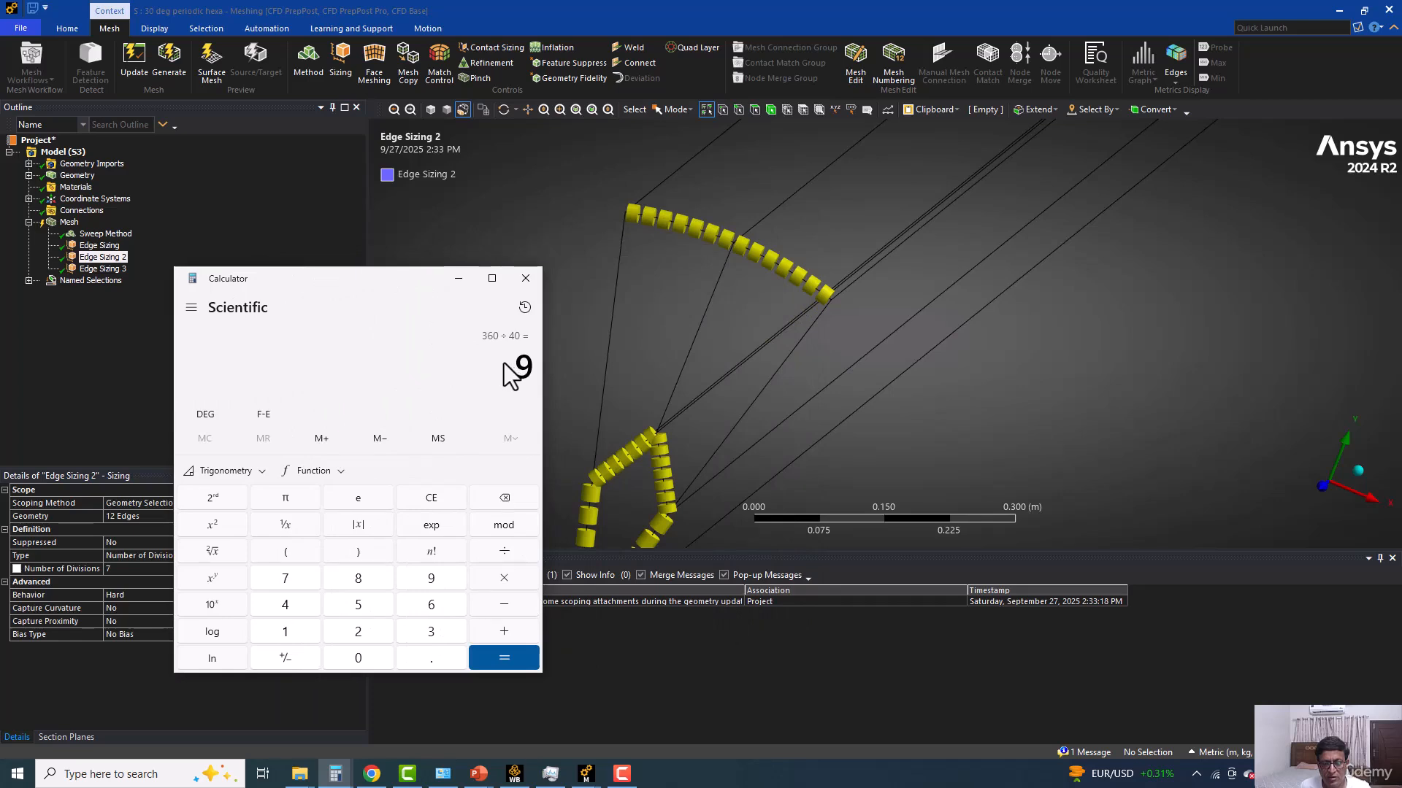
click(525, 278)
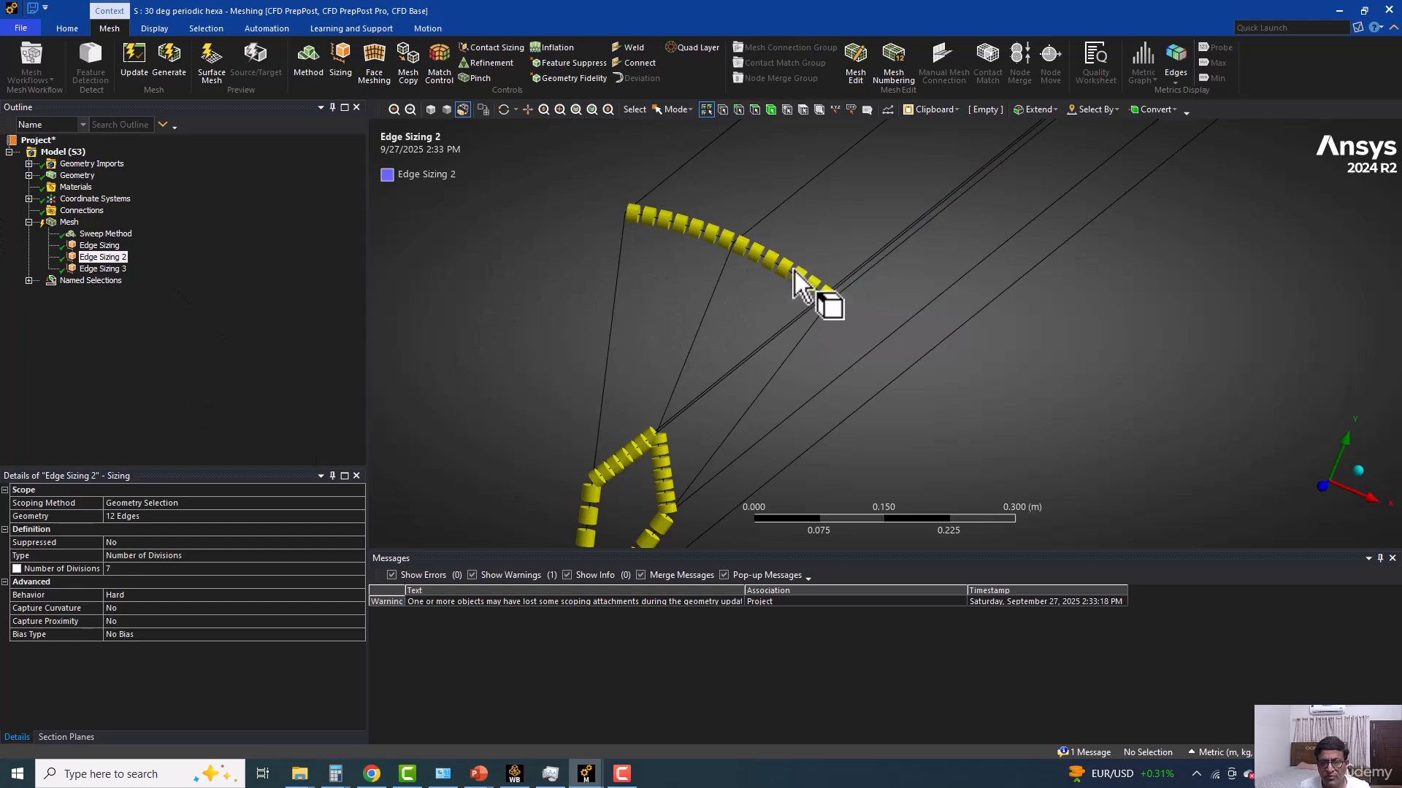
Step: Examine the edge divisions of Edge Sizing 2 and the bias and reverse-bias settings of Edge Sizing 3
ctrl+middle_drag(570, 470, 587, 316)
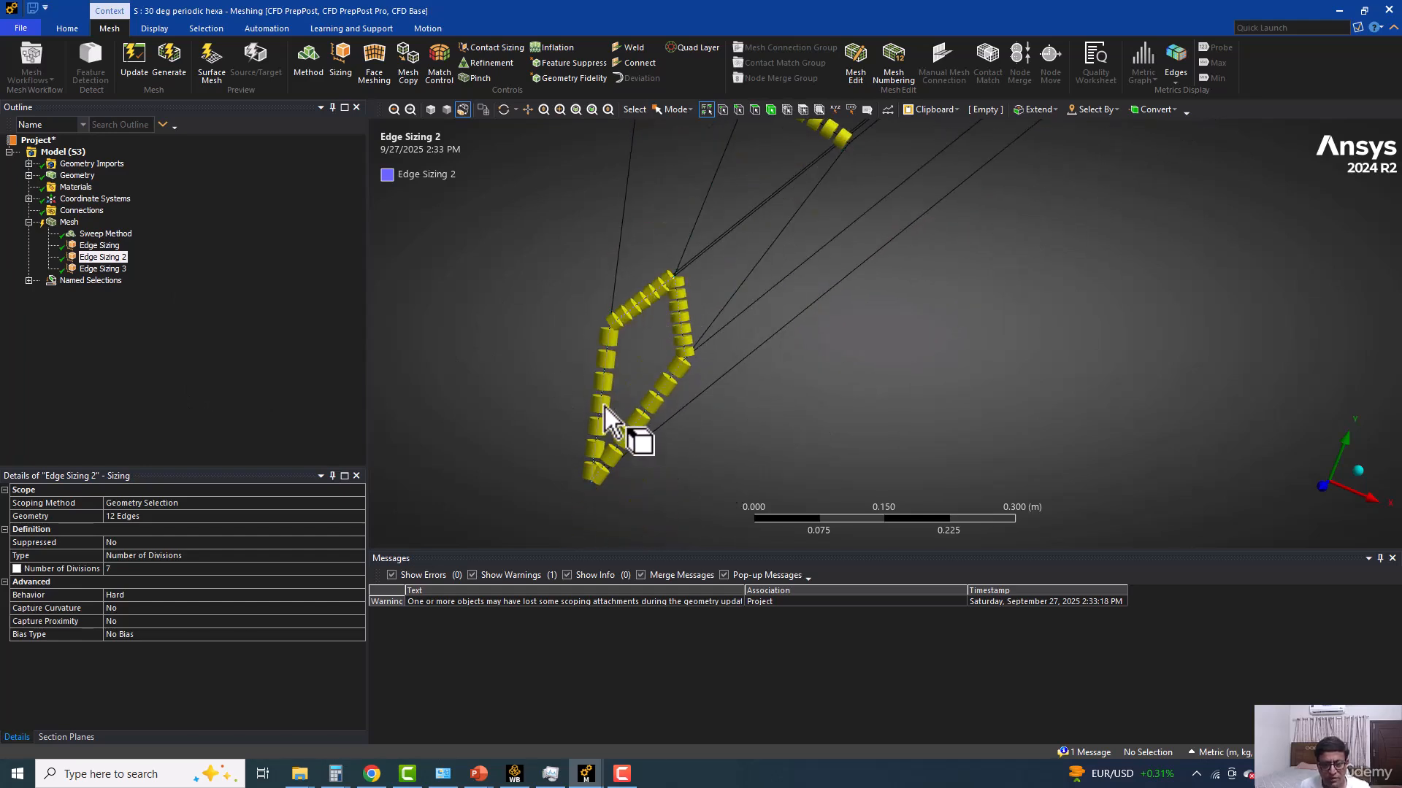
scroll(492, 420, up, 2)
scroll(494, 430, down, 3)
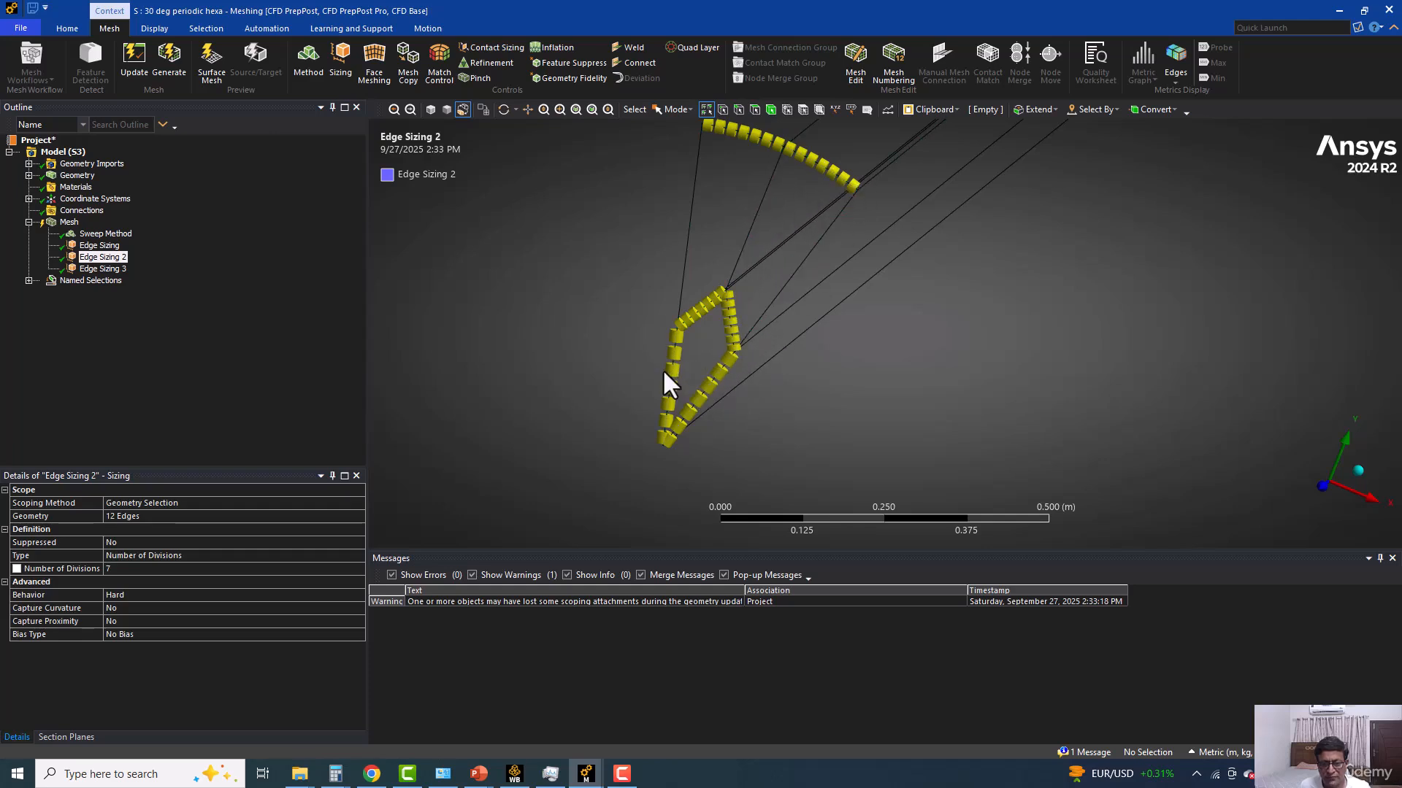
click(102, 269)
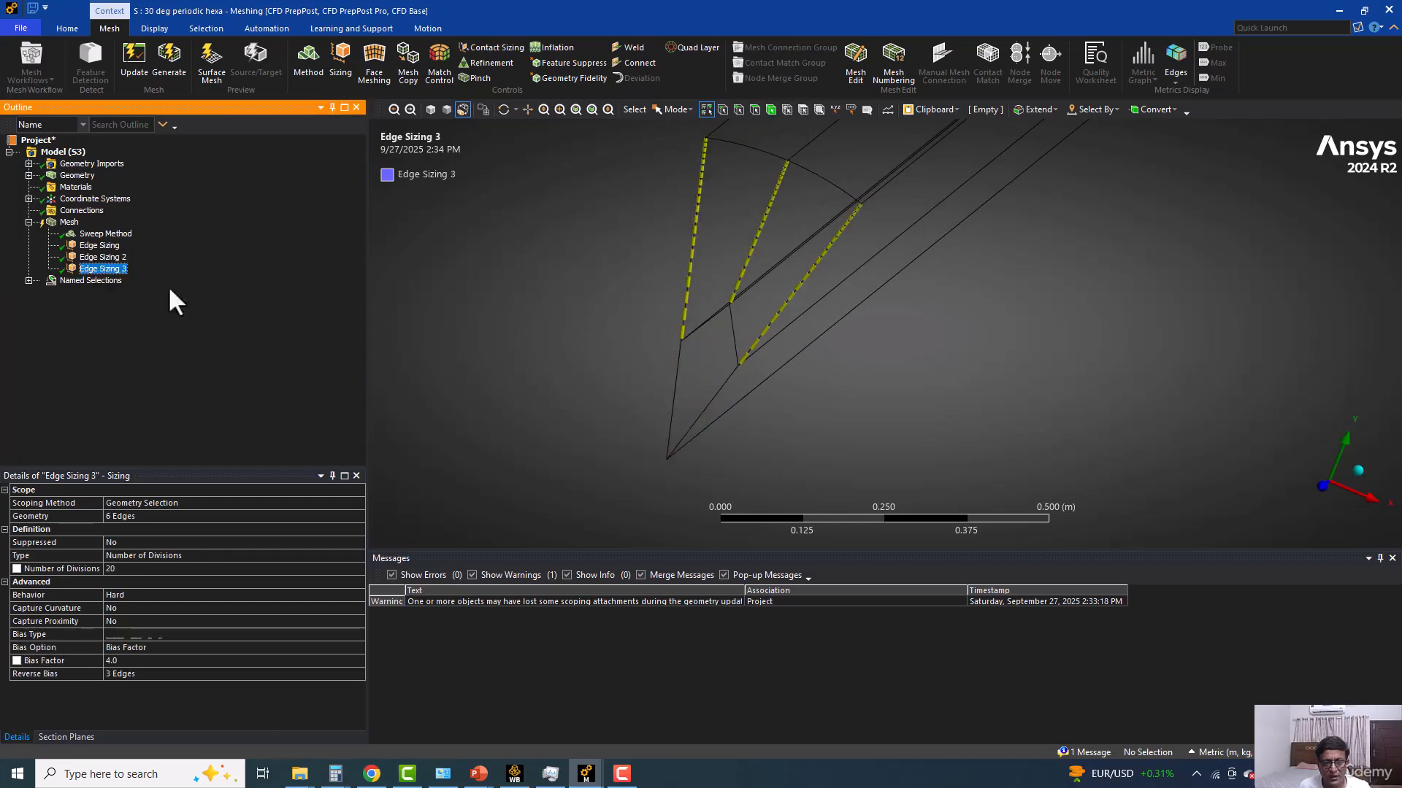
ctrl+middle_drag(458, 318, 435, 426)
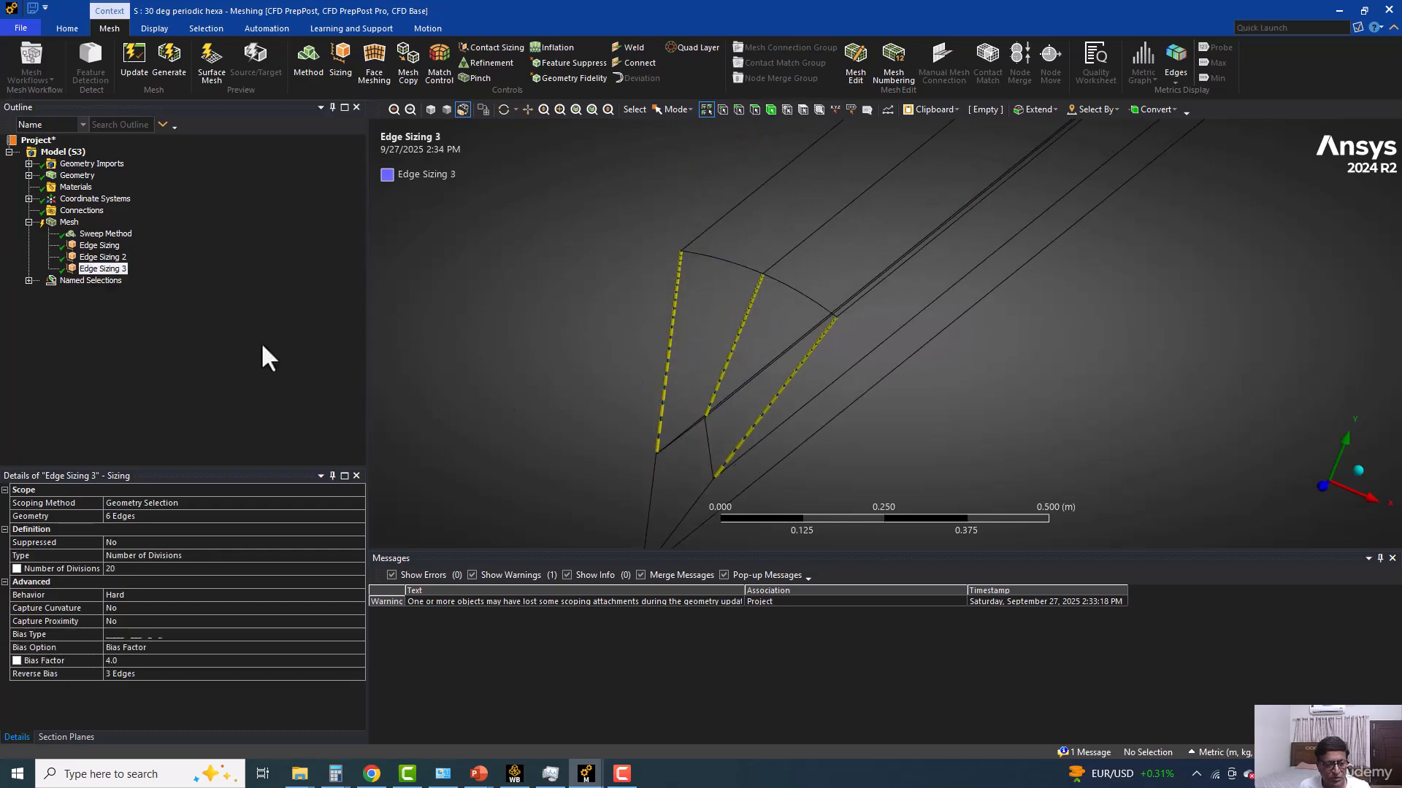
ctrl+middle_drag(558, 449, 561, 376)
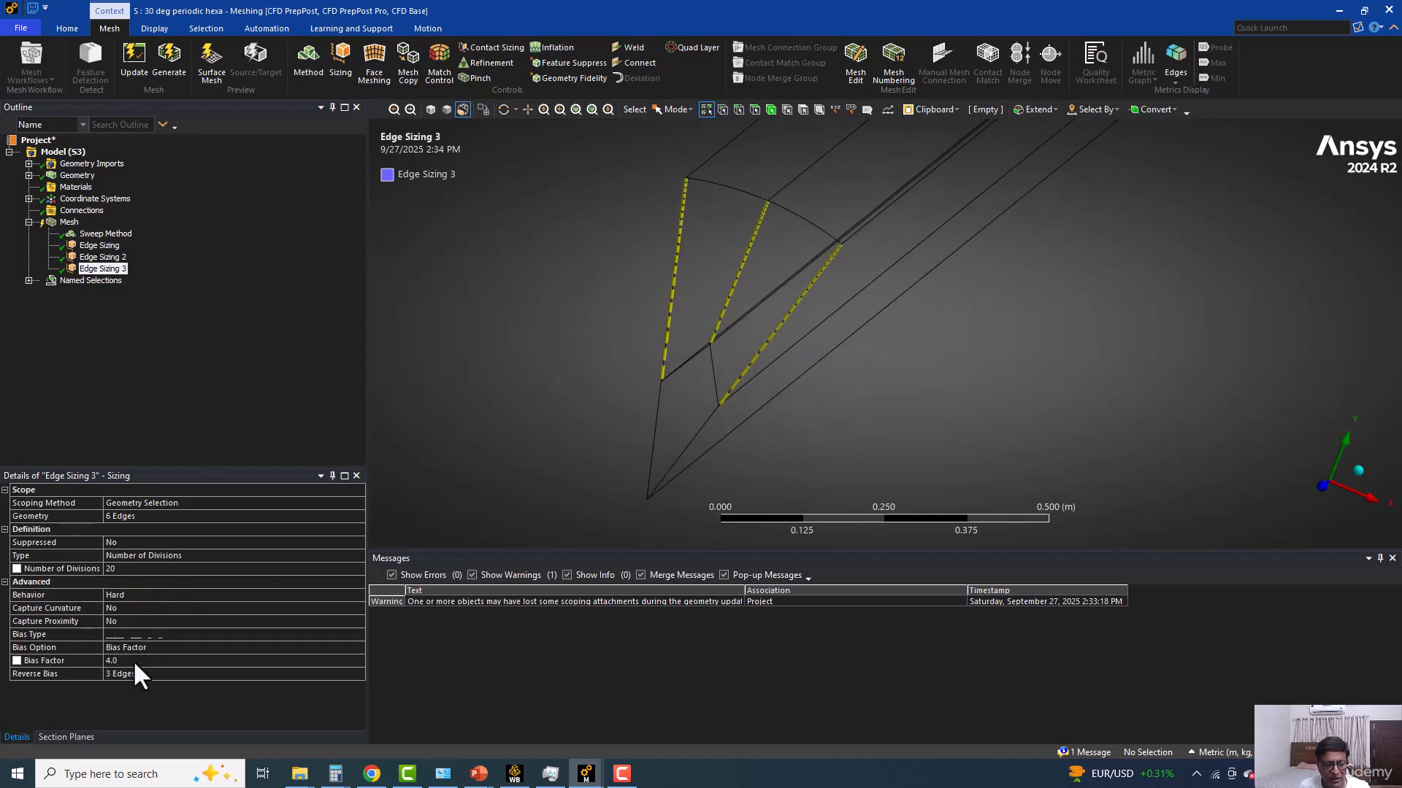
click(141, 675)
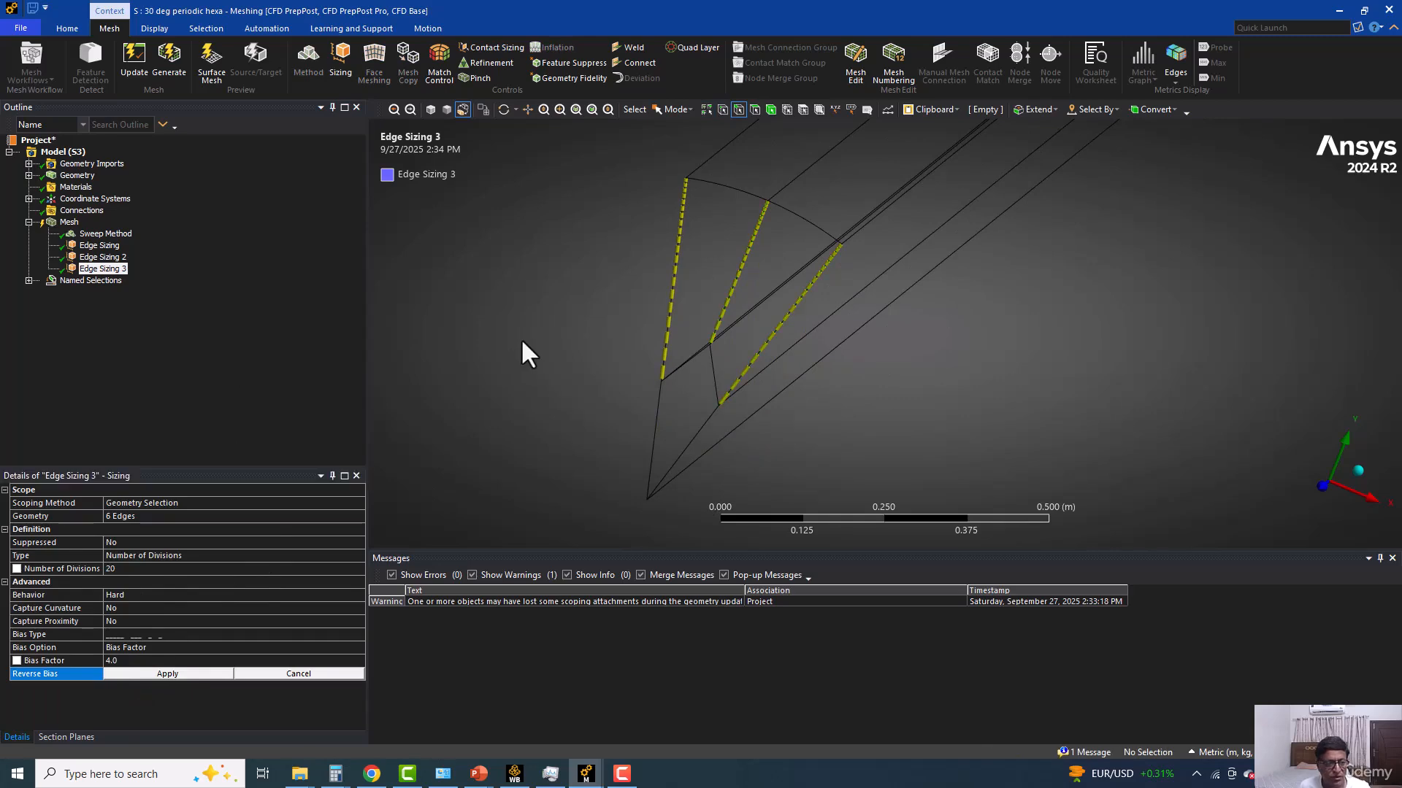
Step: Generate the mesh from the sweep method and the three edge sizings, and display it shaded with its edges
click(69, 222)
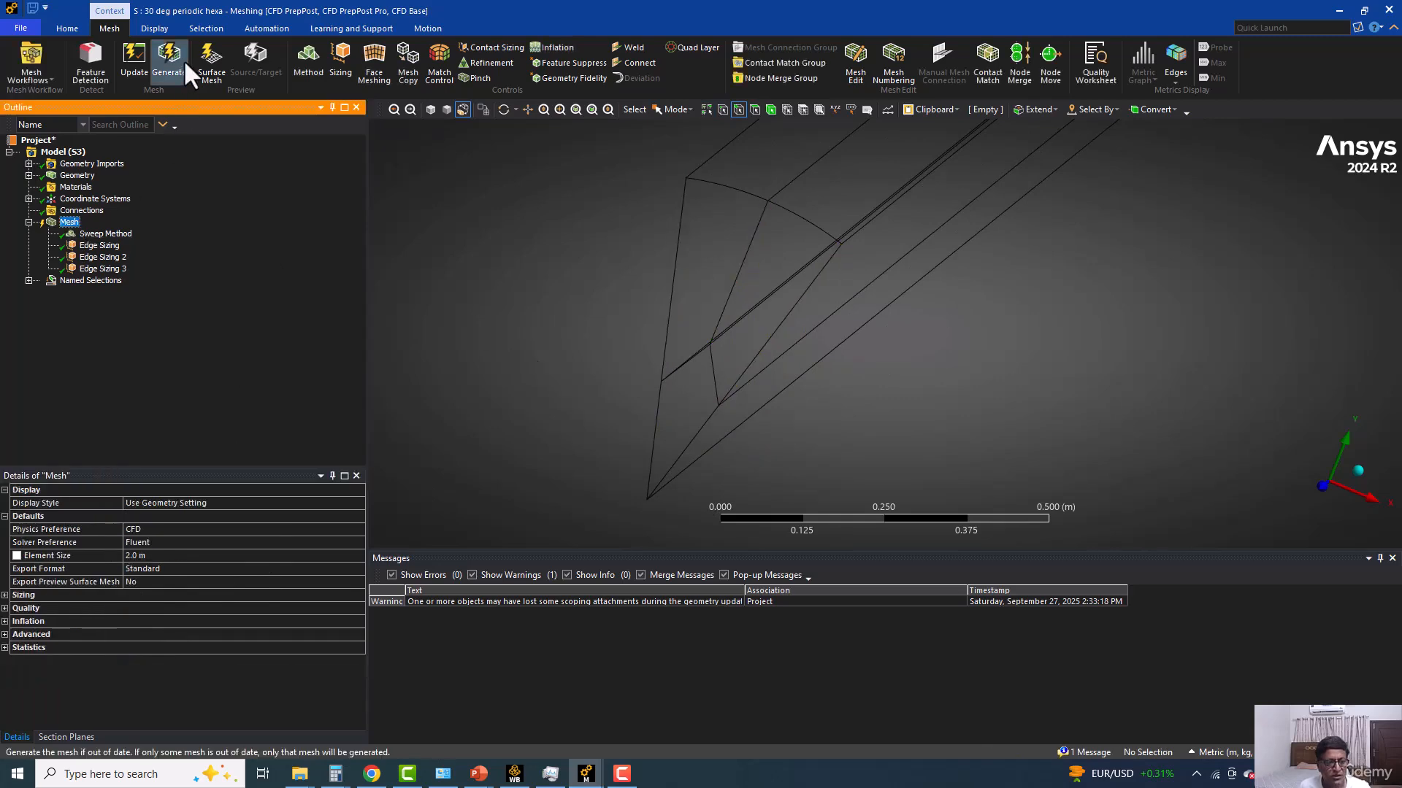
click(182, 59)
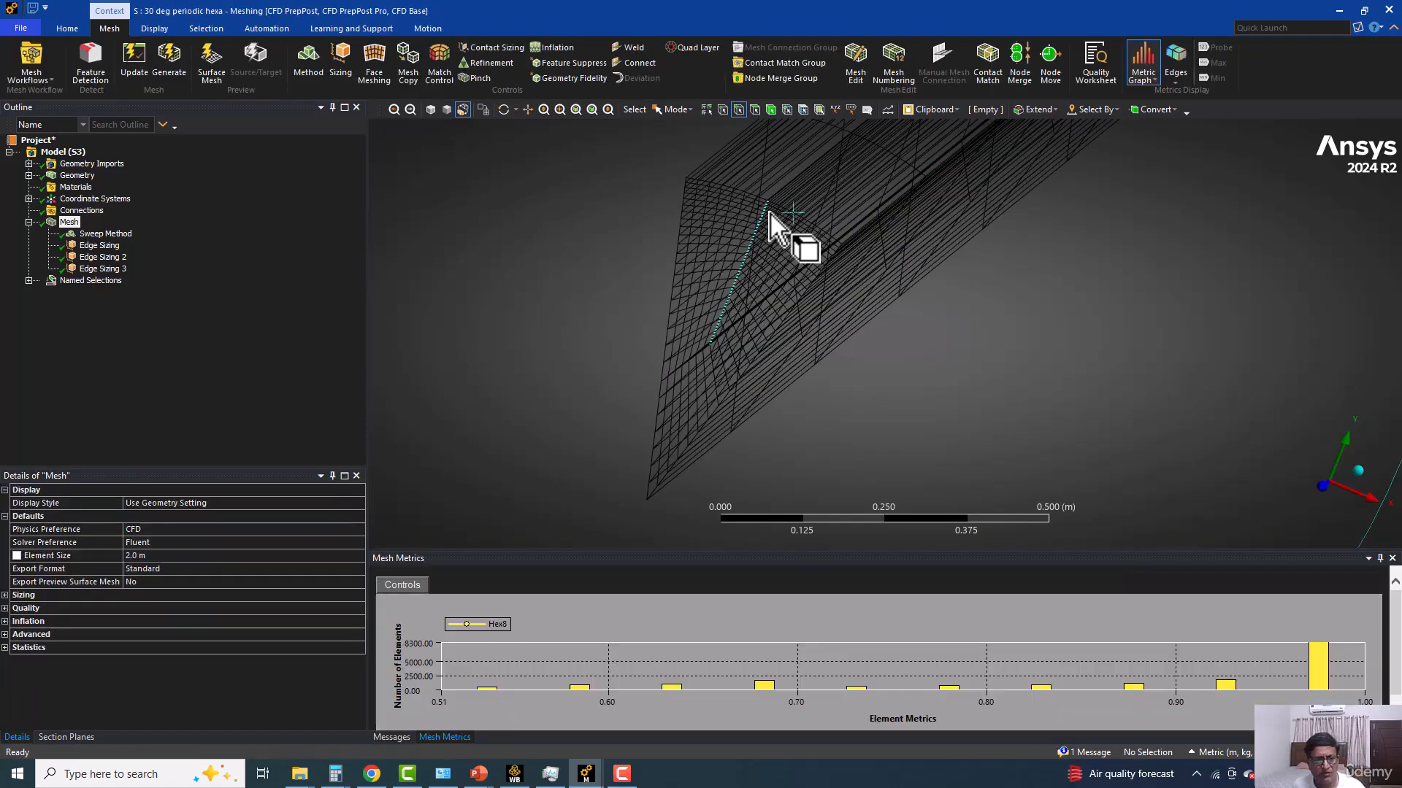
click(429, 110)
Step: Expand the mesh statistics to check the node and element counts, and inspect the sector's swept mesh near its end face
click(4, 635)
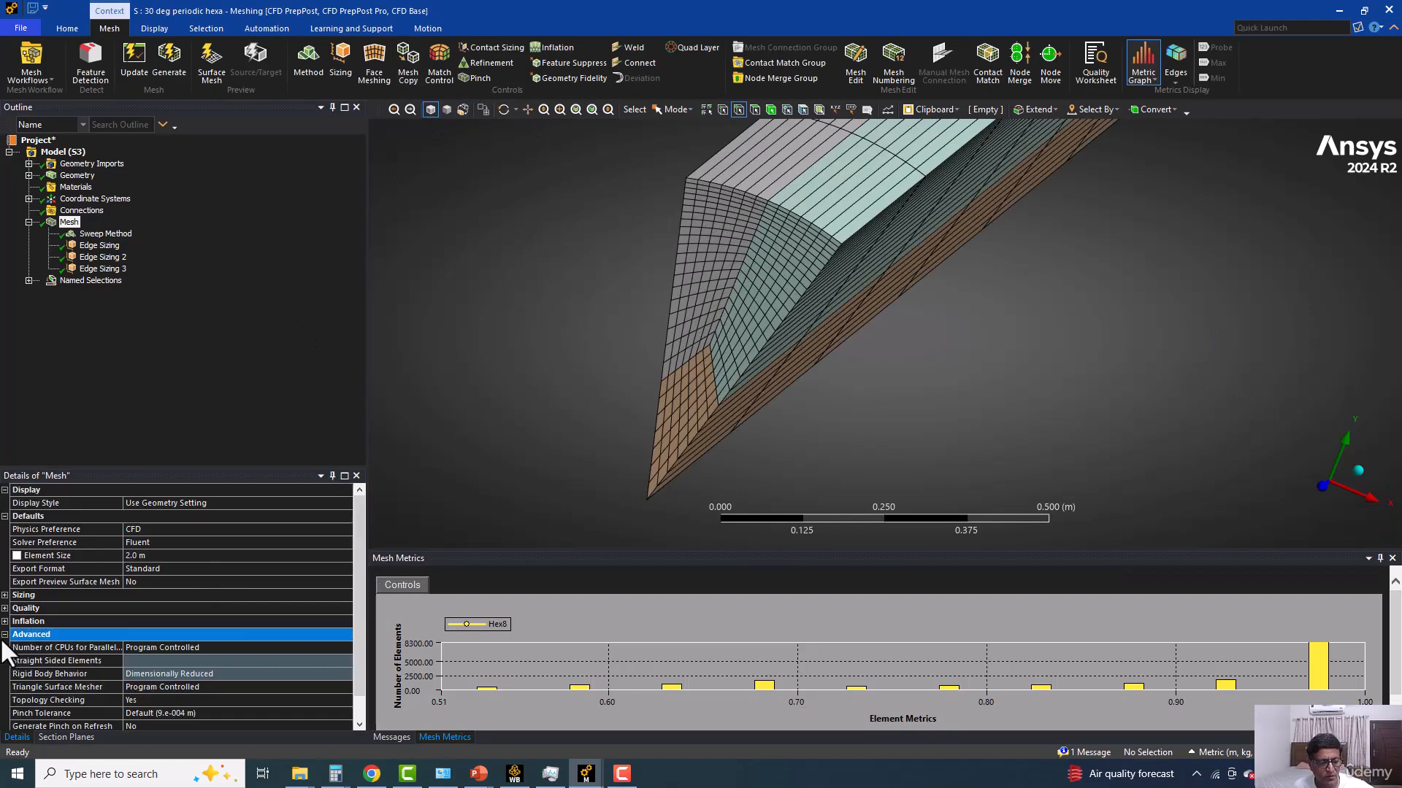
click(4, 713)
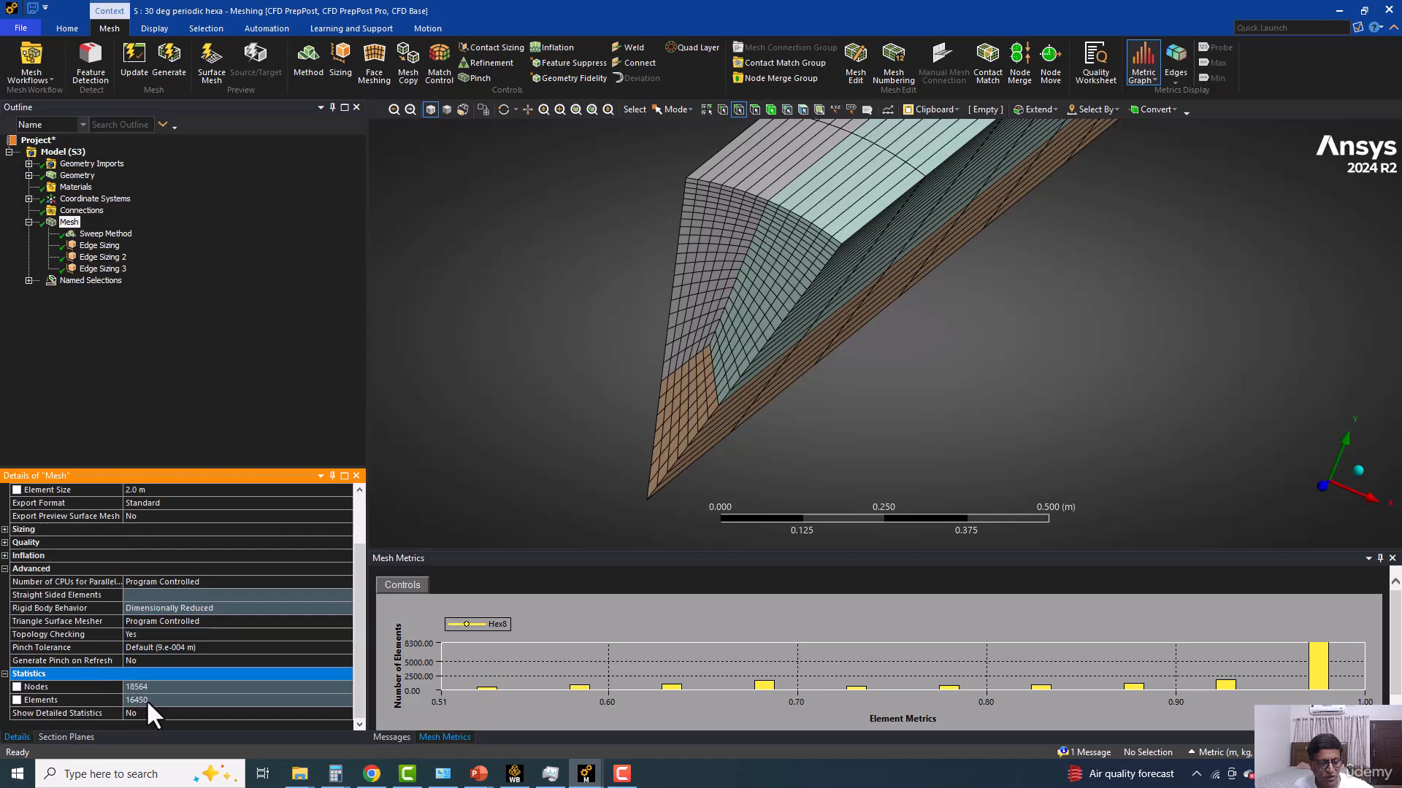
click(159, 699)
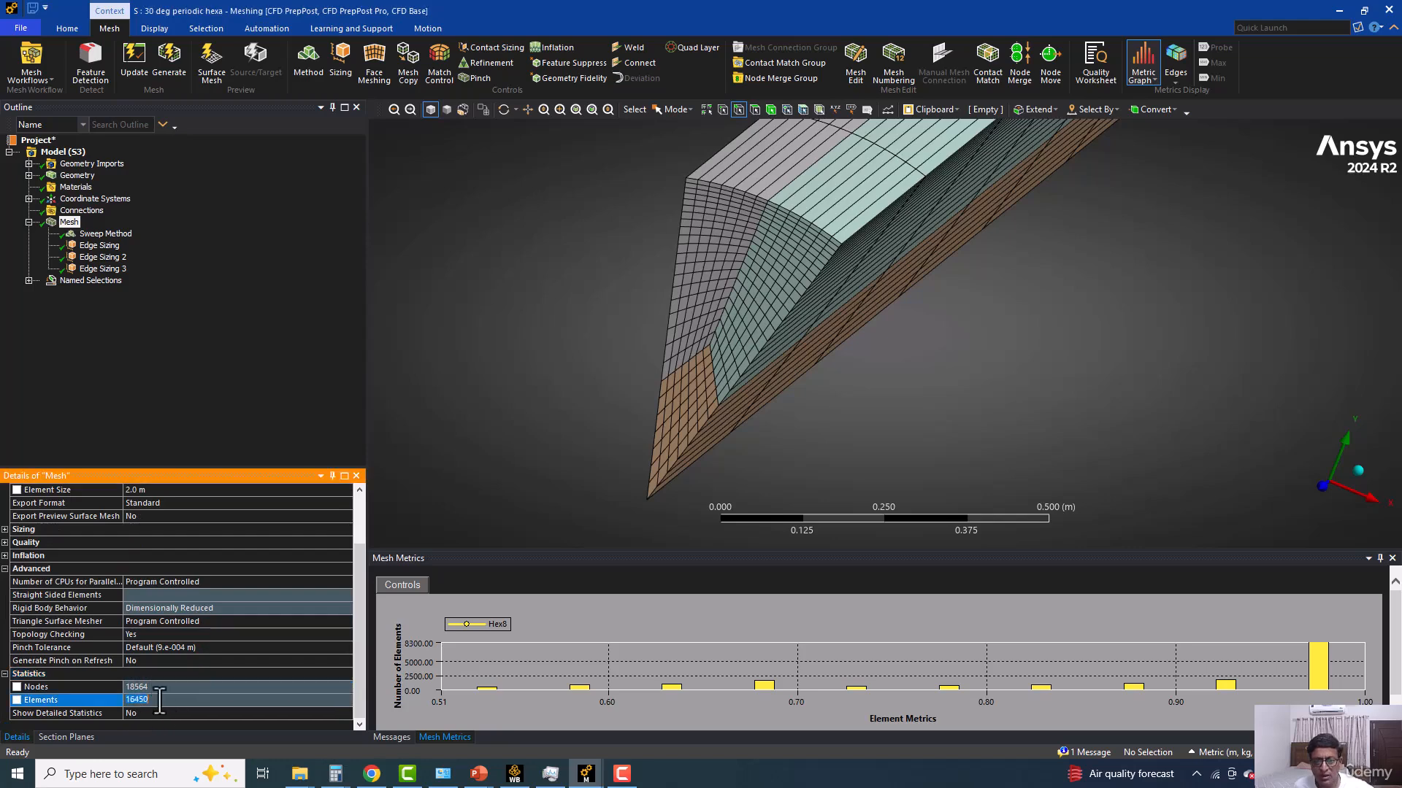
scroll(713, 273, down, 5)
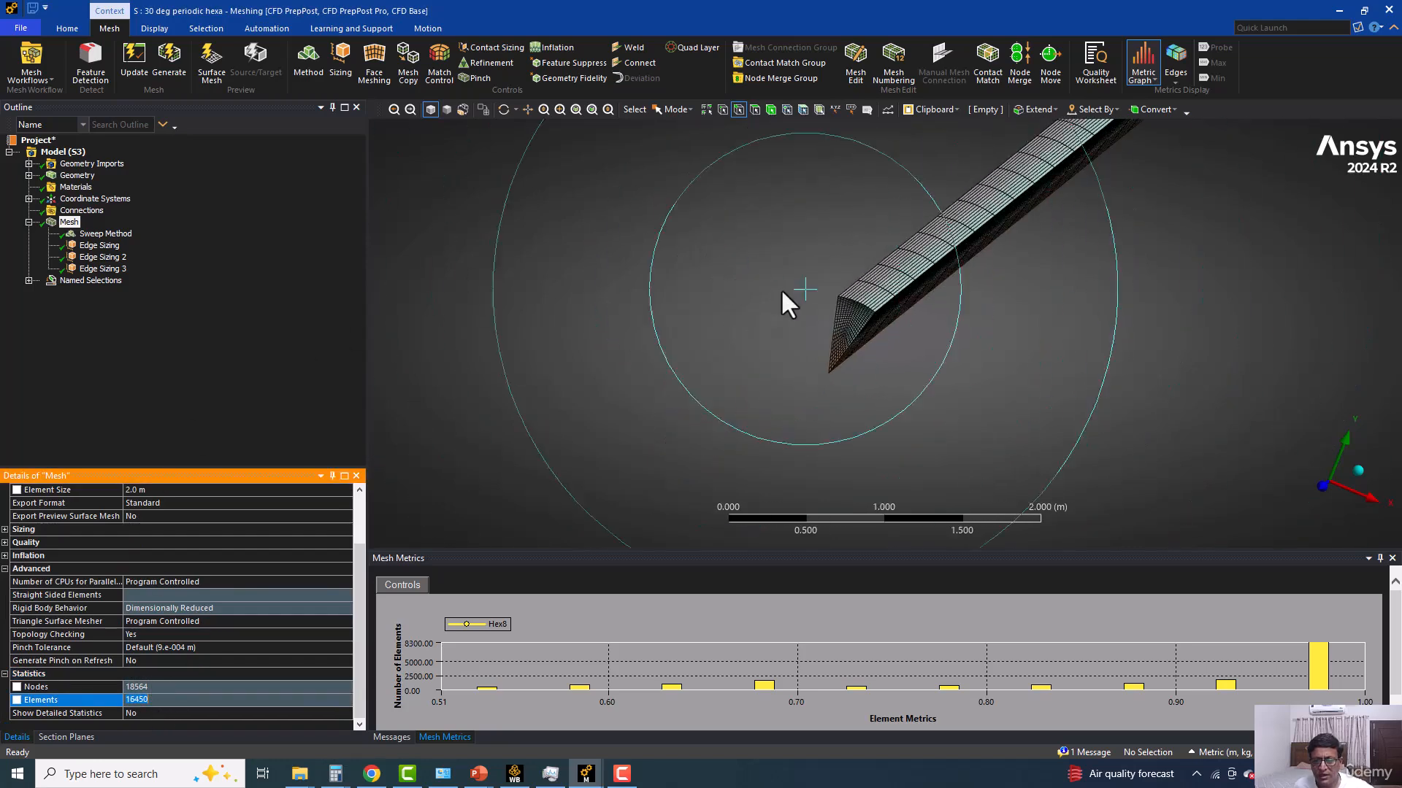
scroll(782, 288, up, 3)
middle_drag(913, 229, 742, 284)
scroll(741, 283, up, 3)
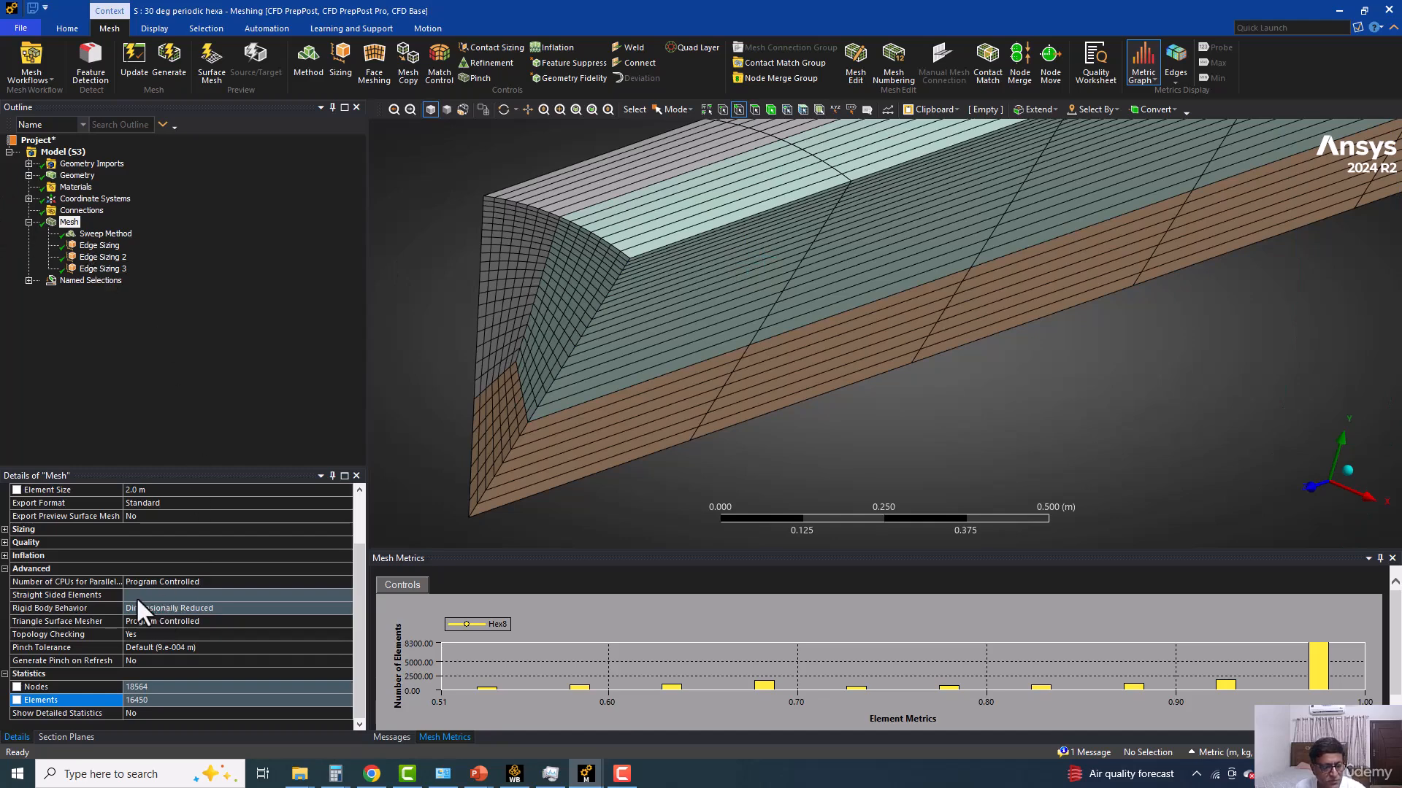
Step: Expand the mesh quality details and review the minimum, maximum and average orthogonal quality
scroll(138, 597, up, 3)
click(5, 608)
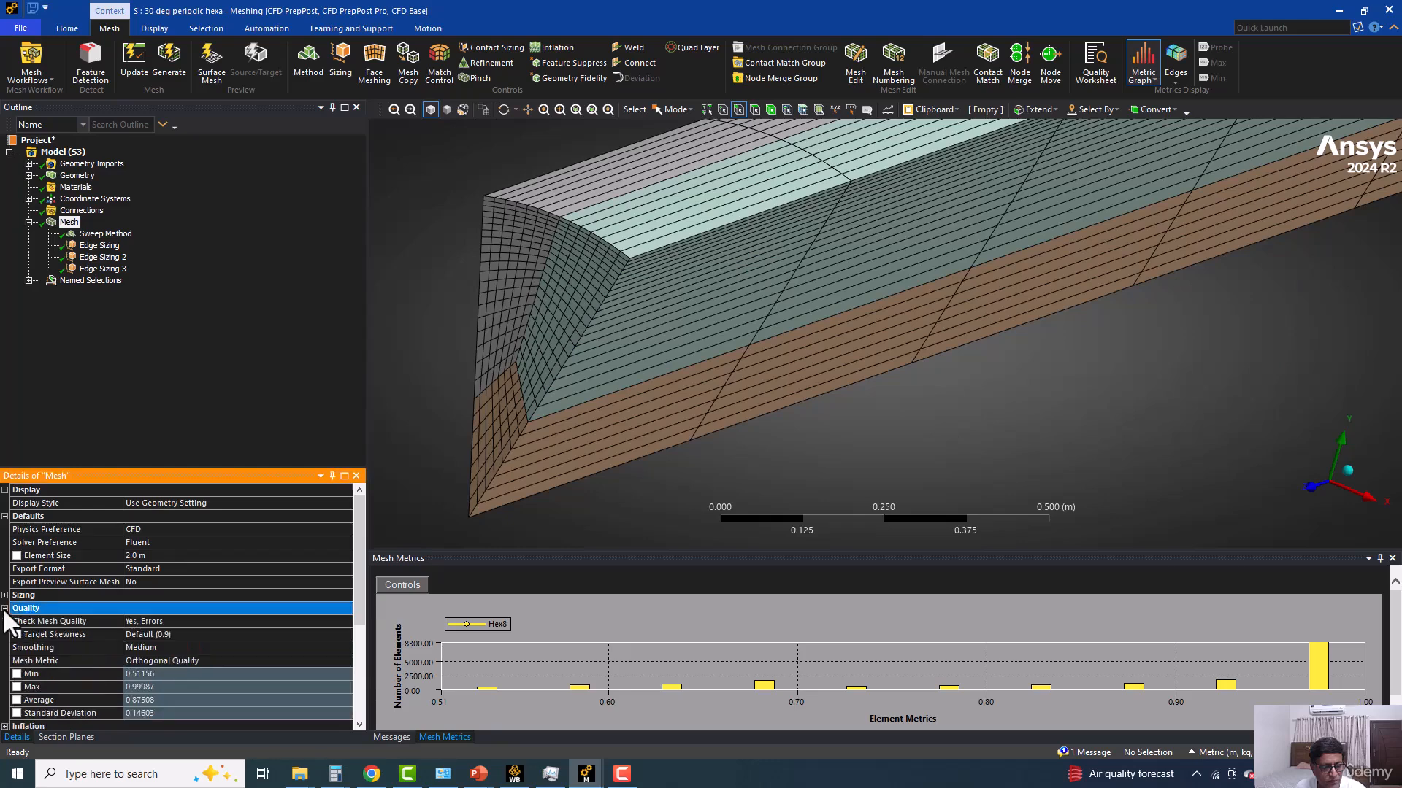
scroll(180, 636, down, 1)
click(159, 632)
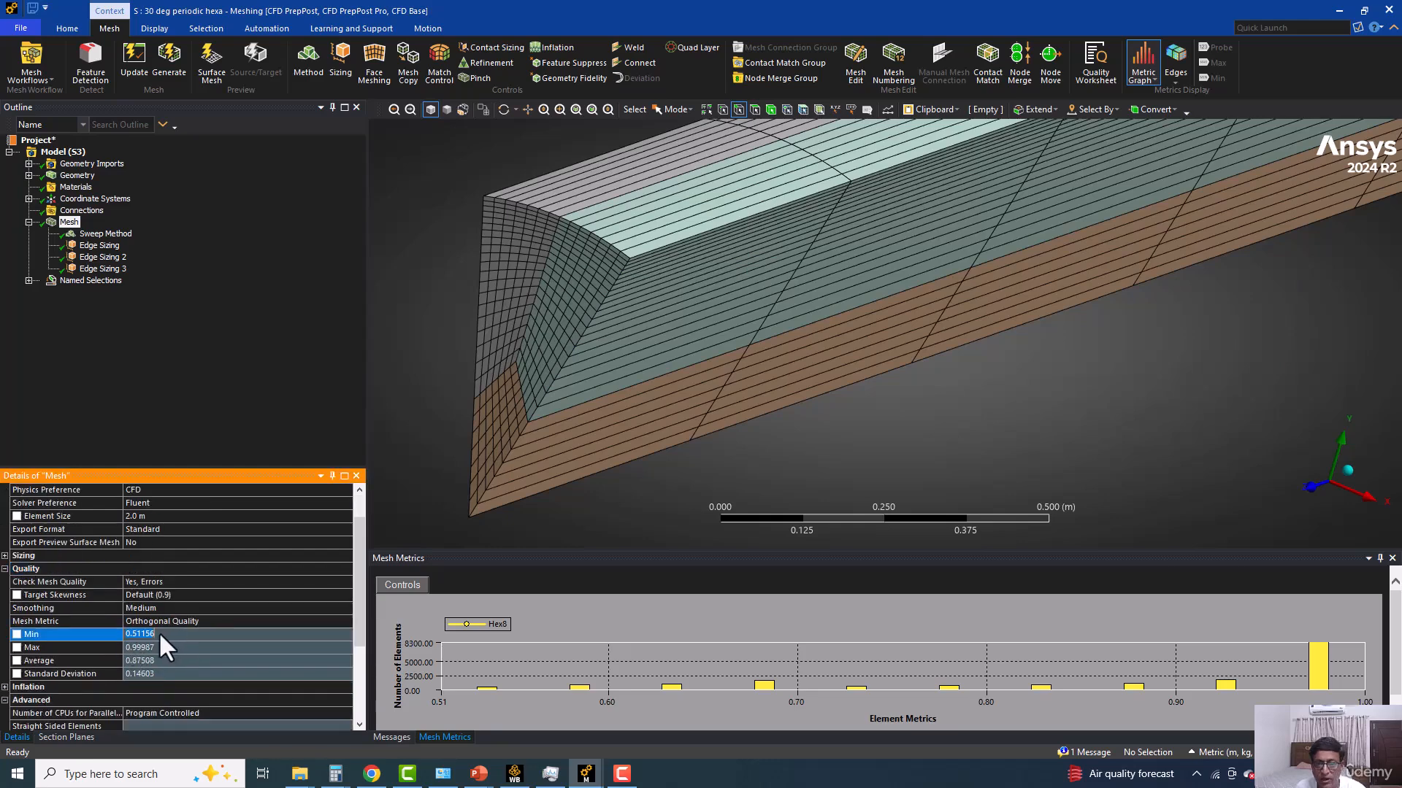
click(133, 661)
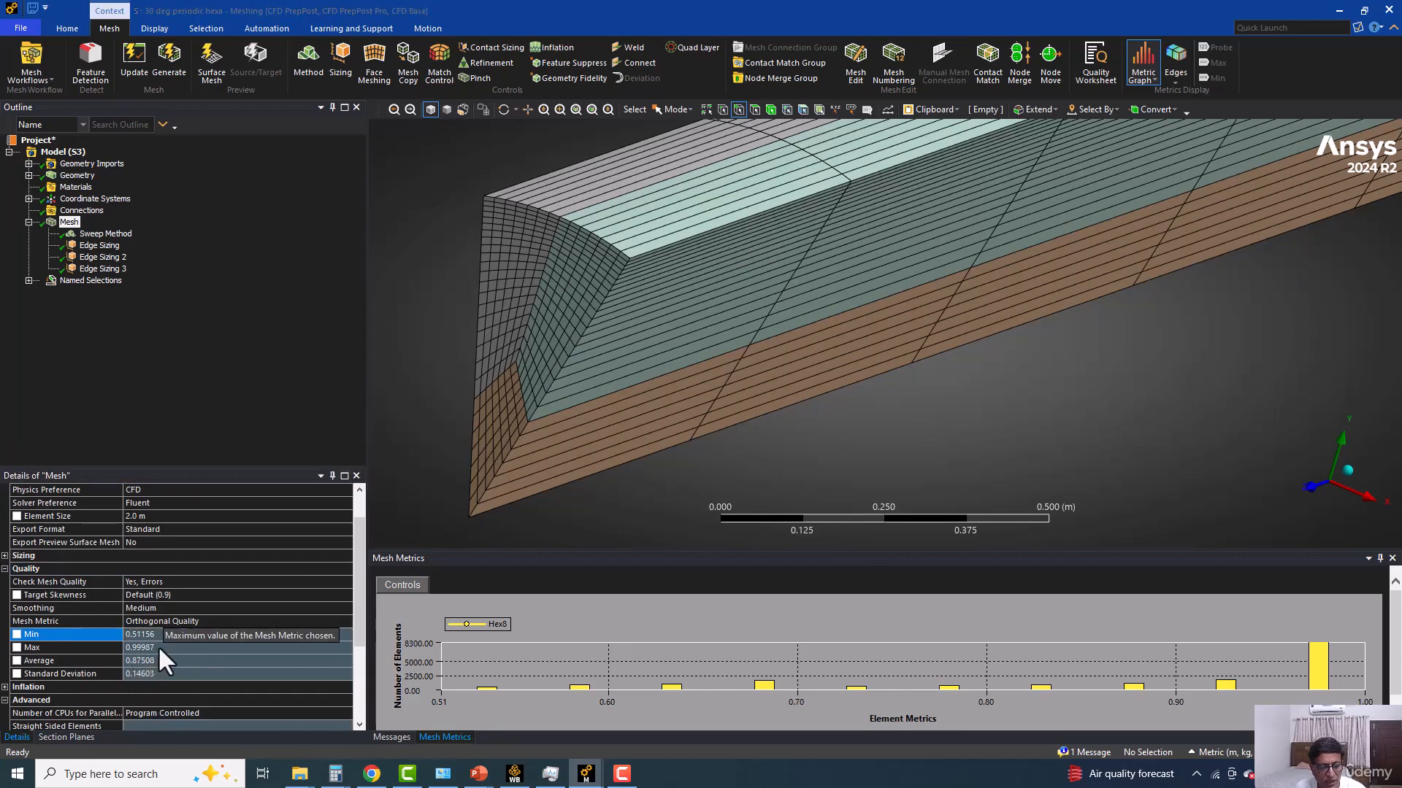
click(152, 660)
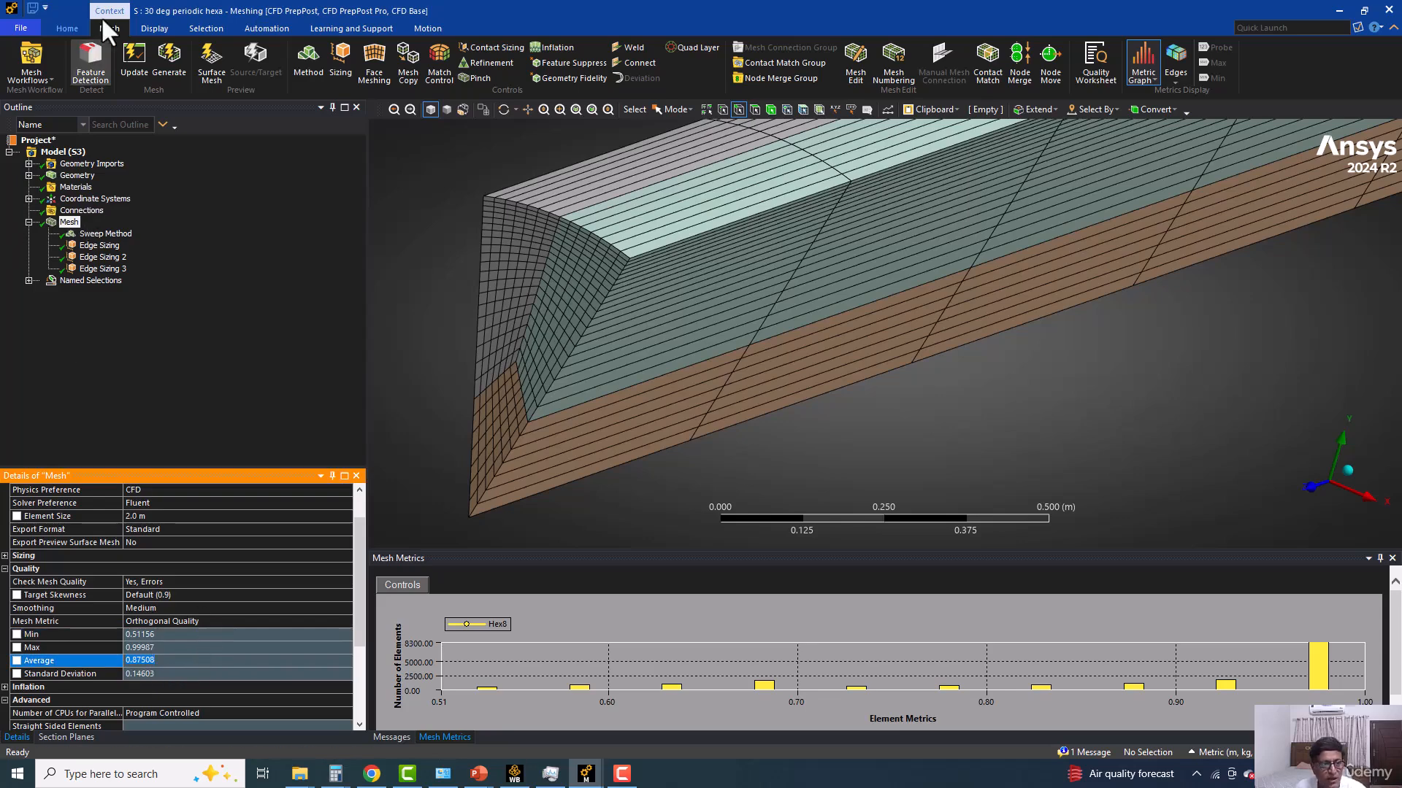
Step: Update the mesh for Fluent and check the 30 deg periodic hexa system's mesh status in Workbench before returning to Meshing
click(134, 62)
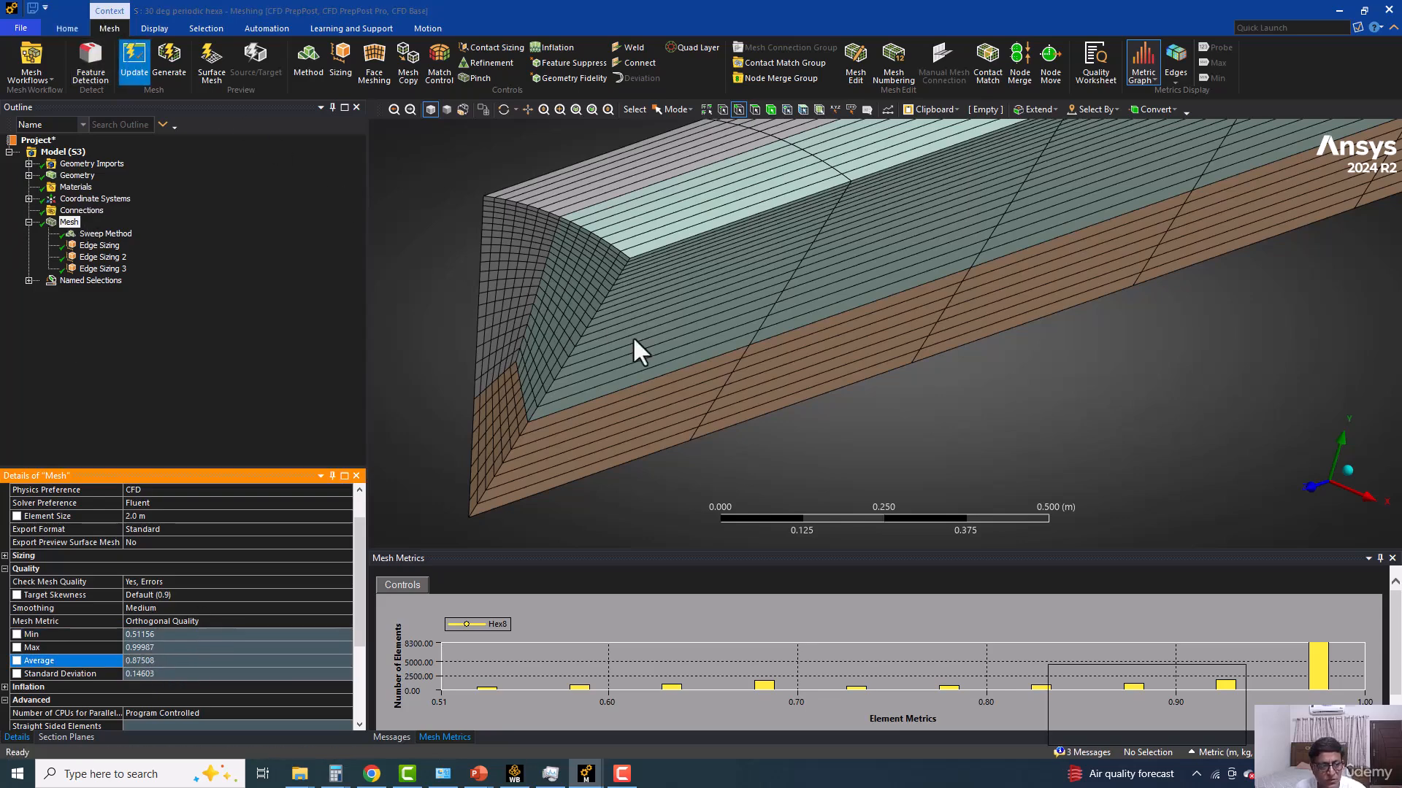
click(83, 210)
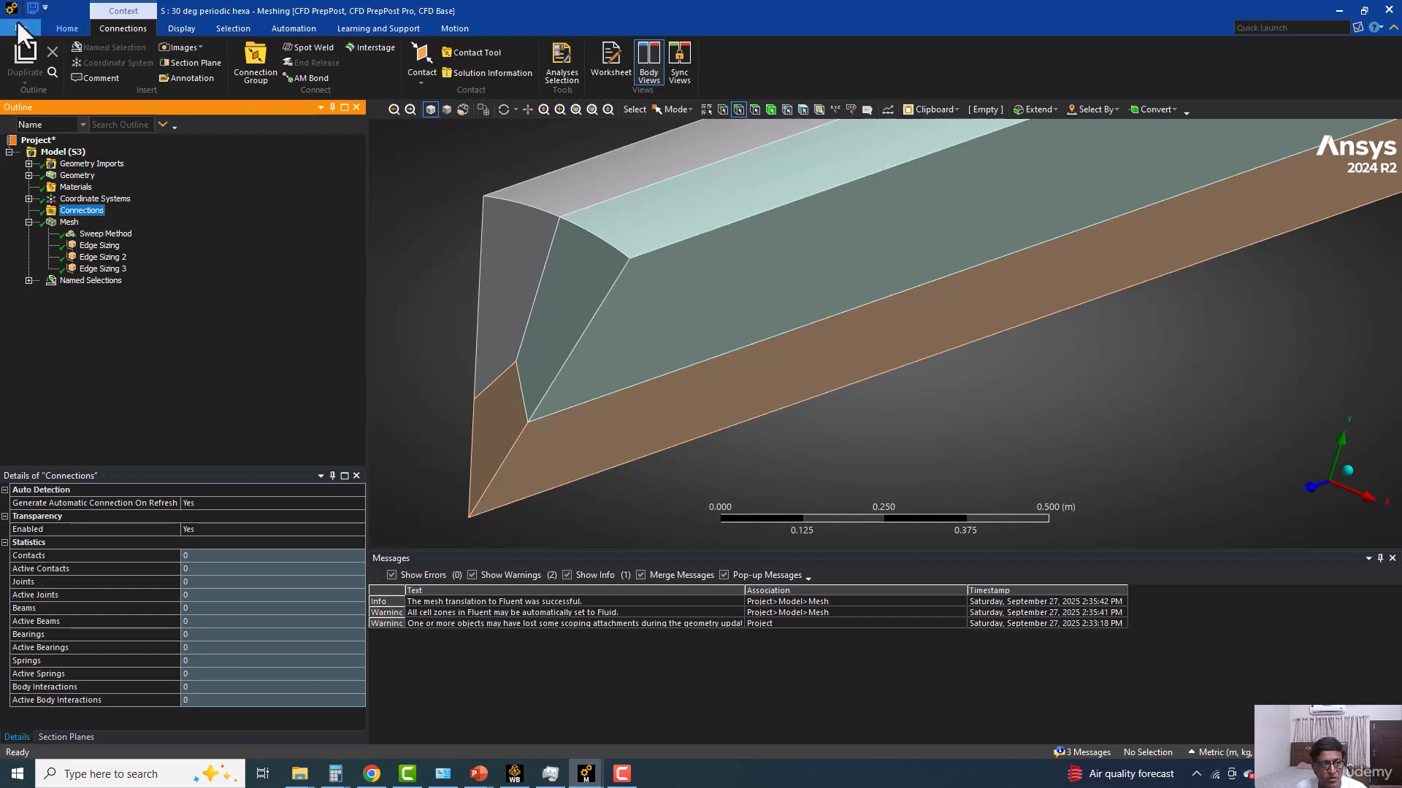
click(514, 773)
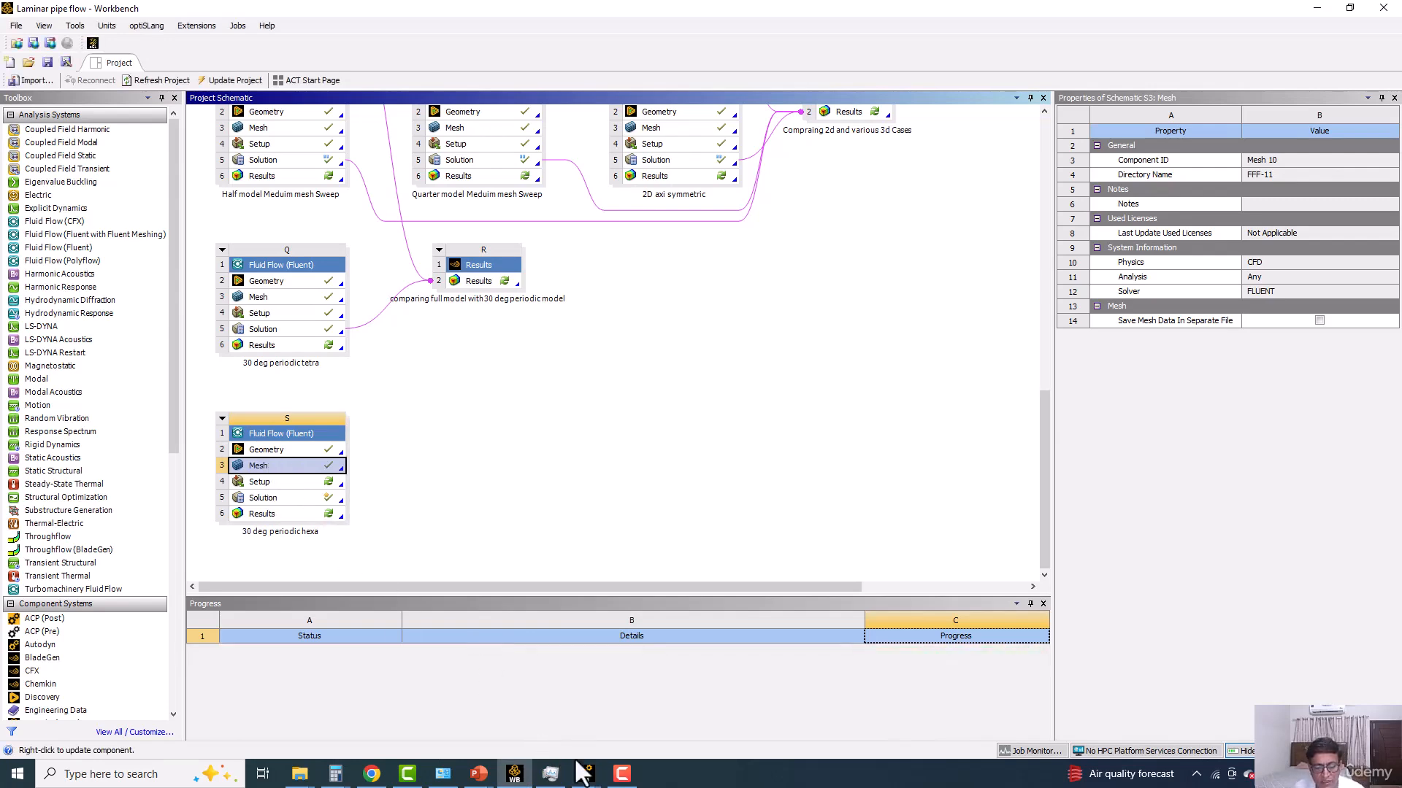
mouse_move(584, 772)
click(621, 712)
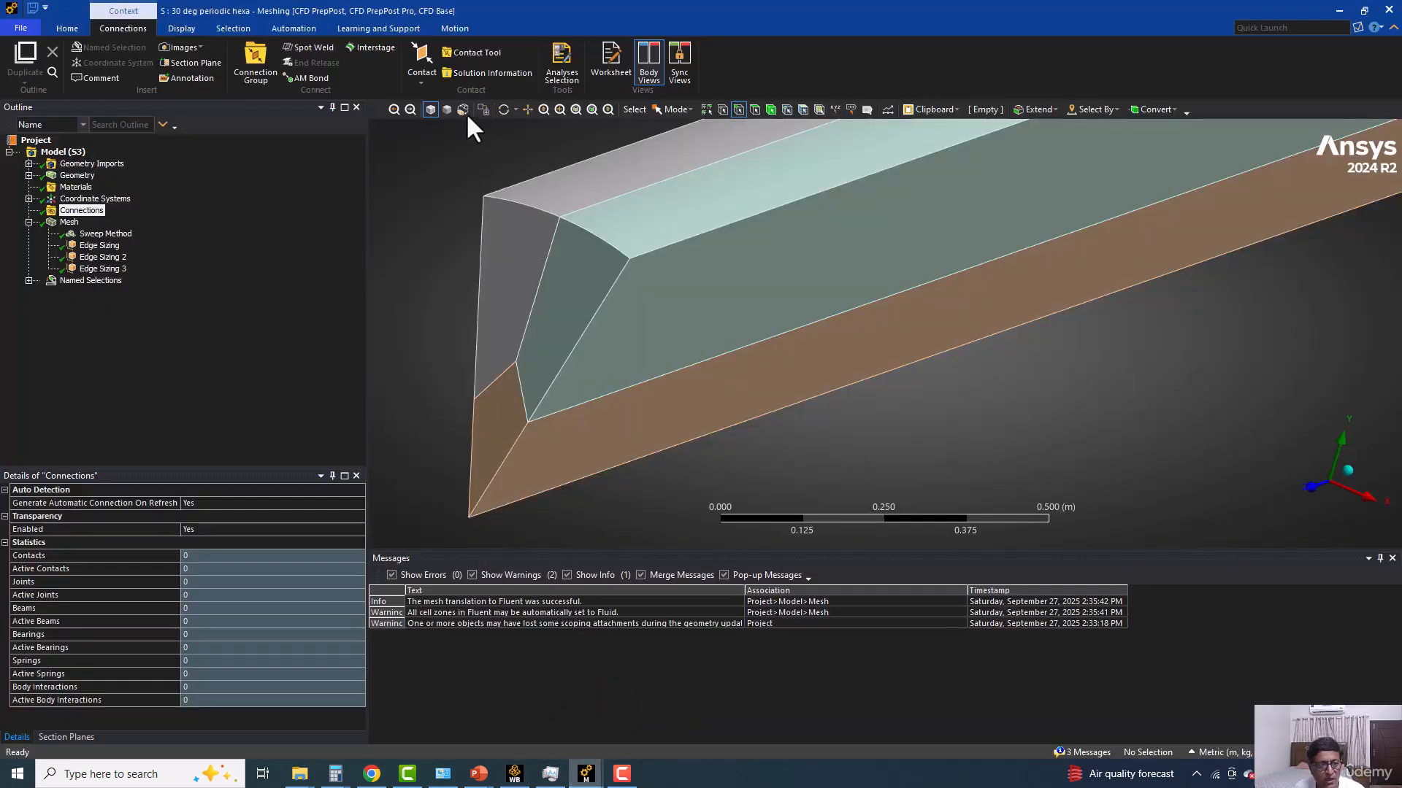
Step: Display the mesh again and inspect the hexahedral elements on the sector's end face and along its length
click(70, 222)
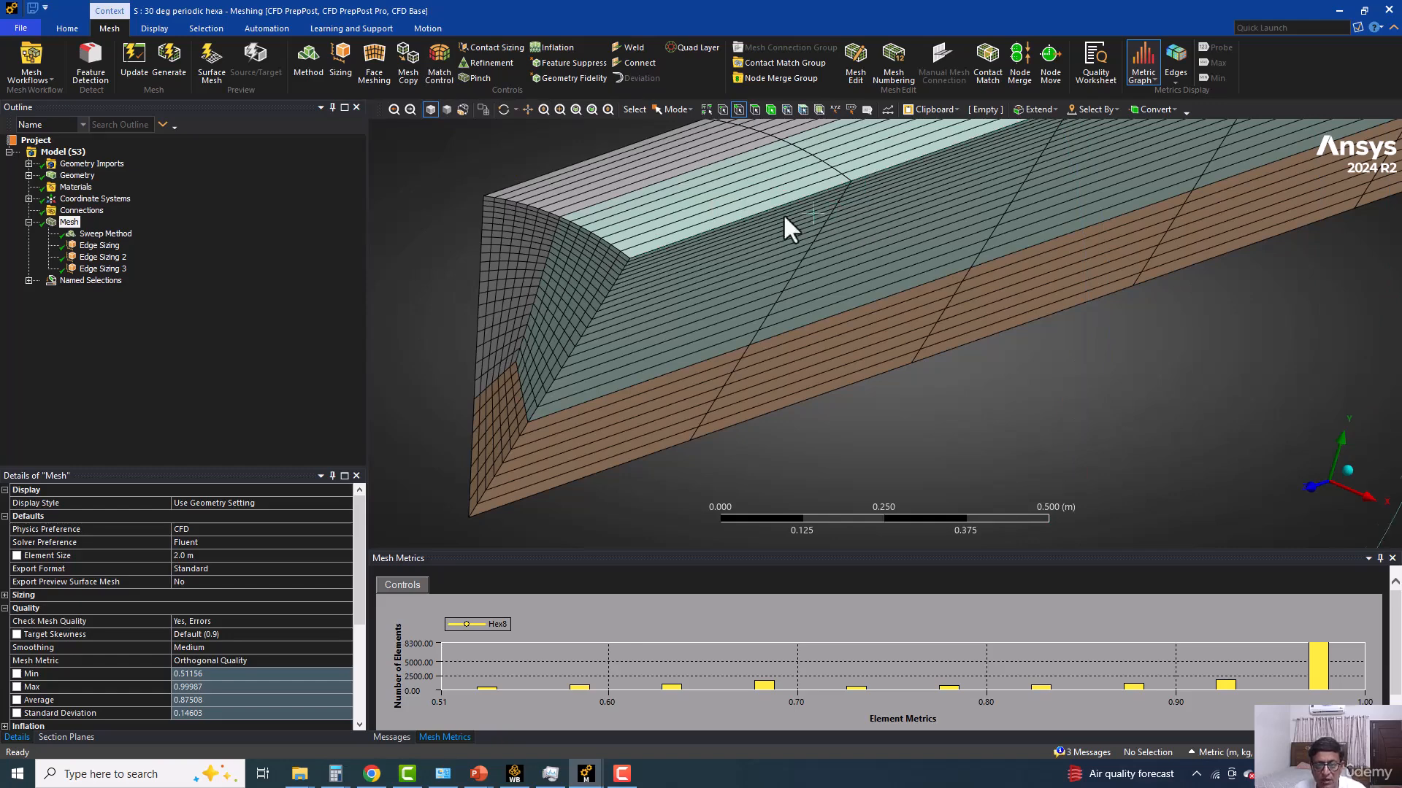
scroll(680, 331, down, 2)
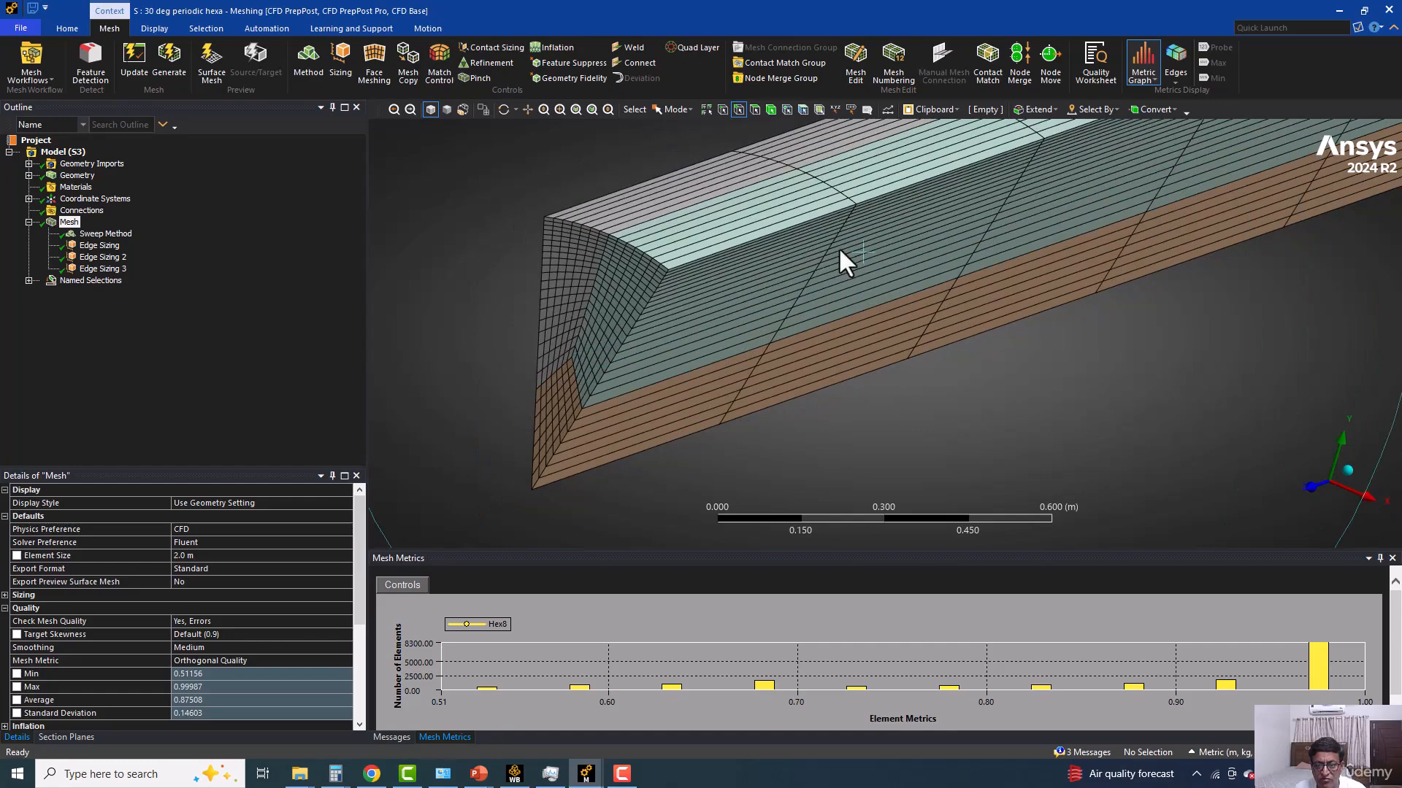
scroll(785, 340, down, 3)
middle_drag(785, 340, 676, 337)
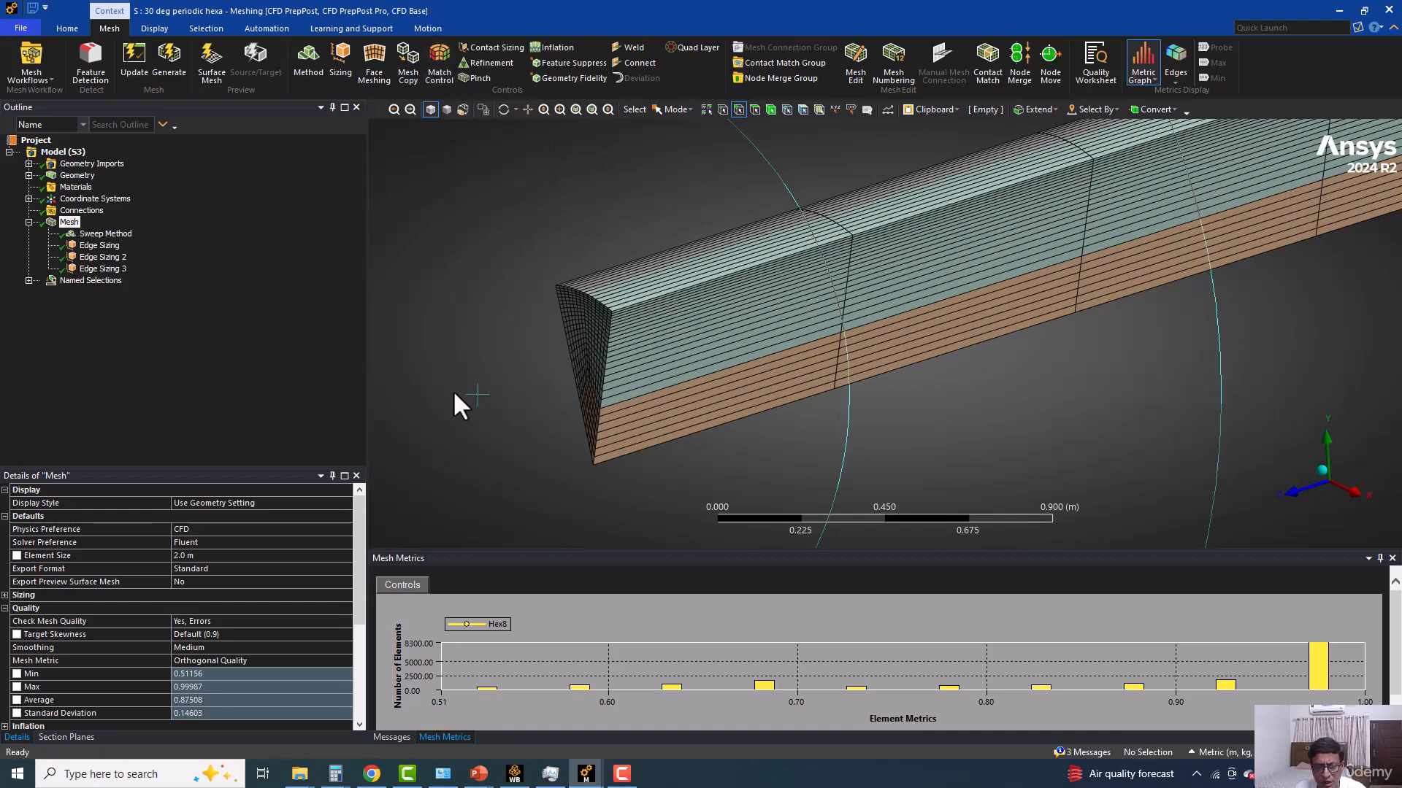
scroll(453, 389, up, 2)
middle_drag(453, 389, 500, 400)
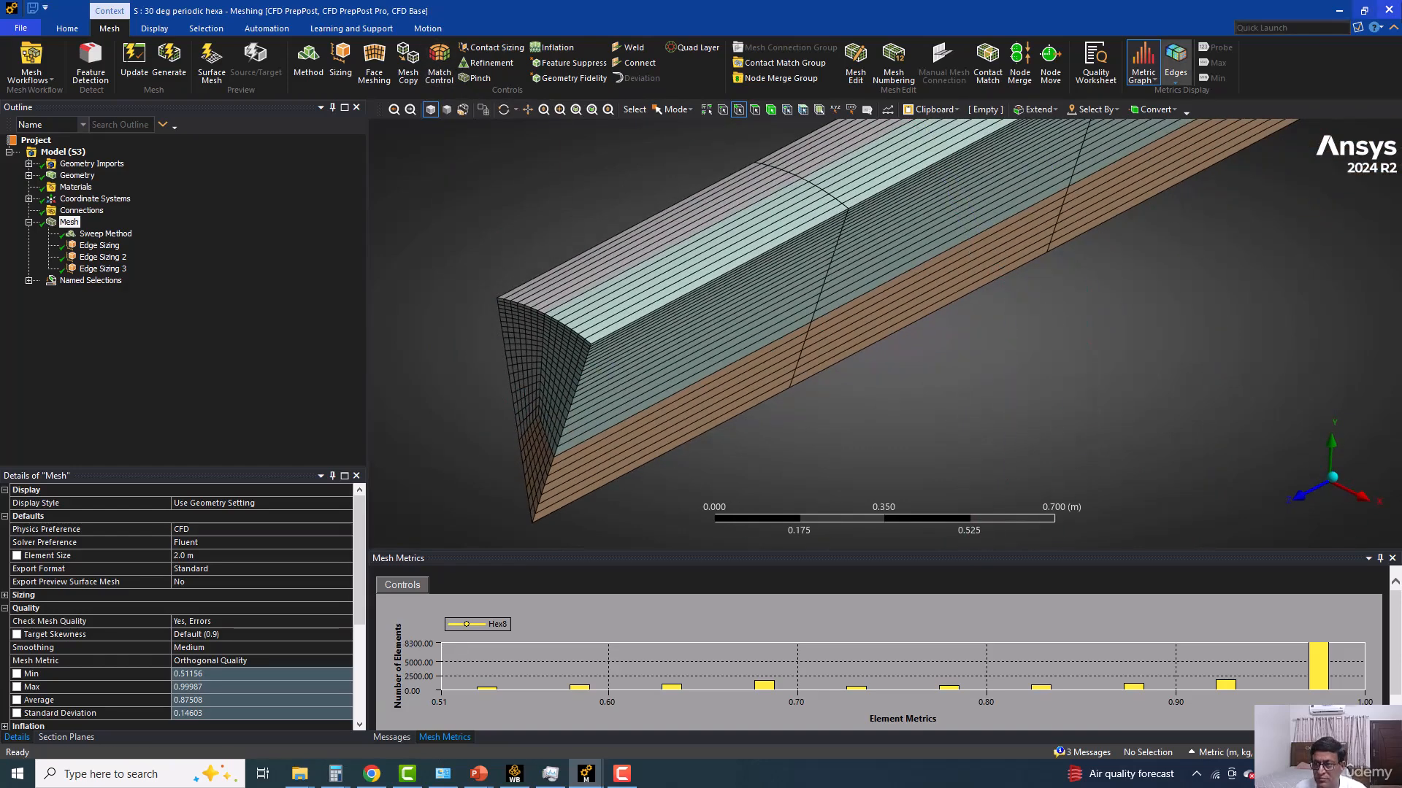
Step: Close Meshing and open the 30 deg periodic hexa system's Setup in Fluent, loading the changed upstream mesh
click(1390, 11)
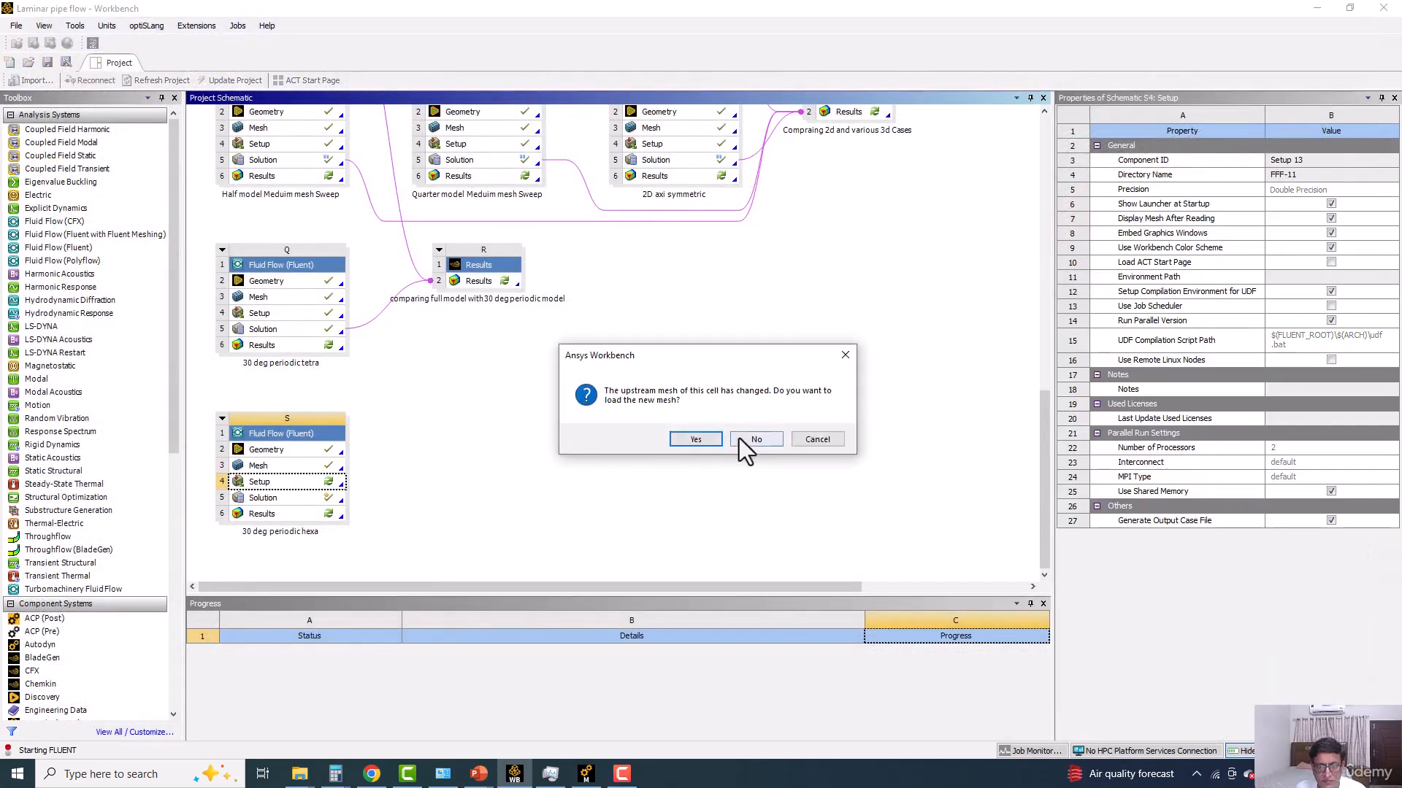
click(713, 440)
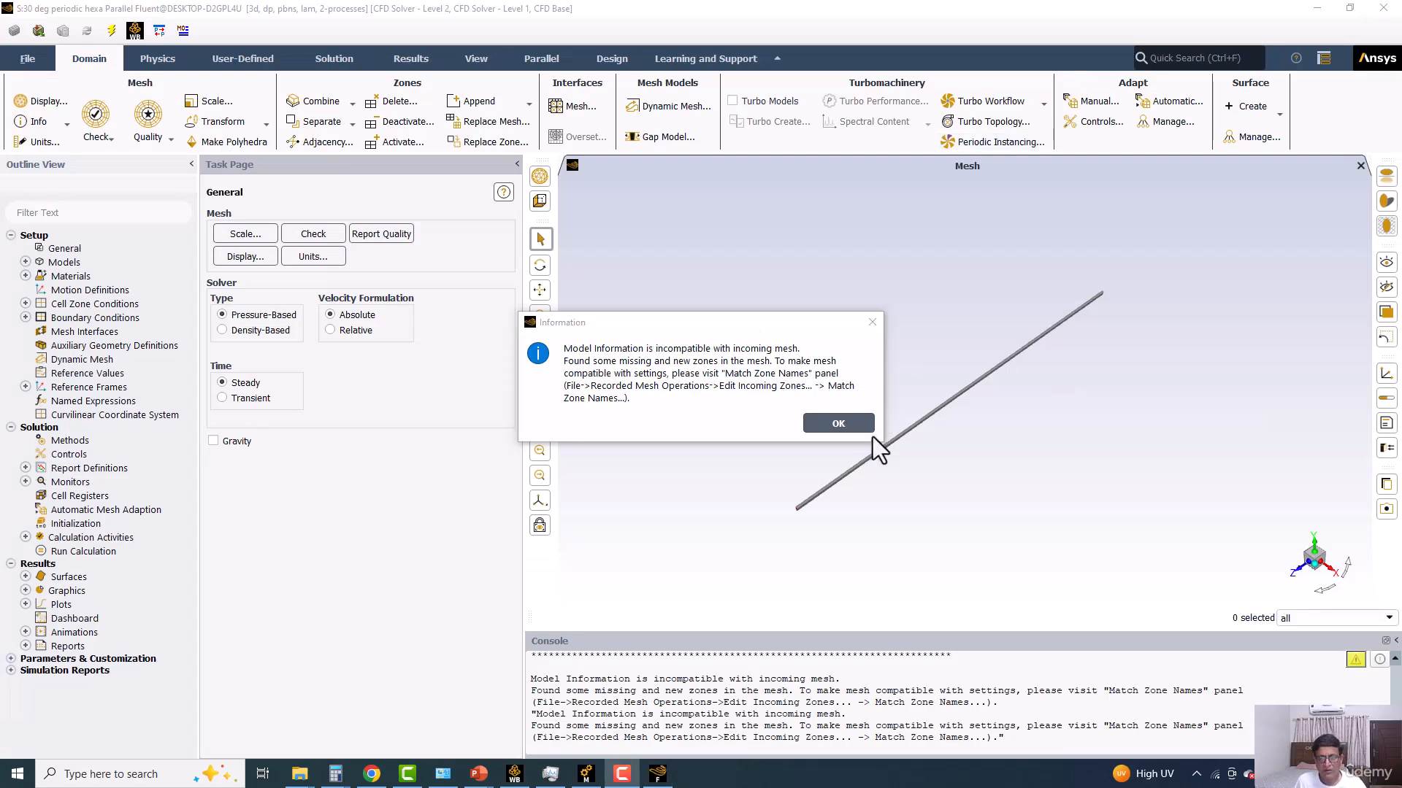
click(858, 422)
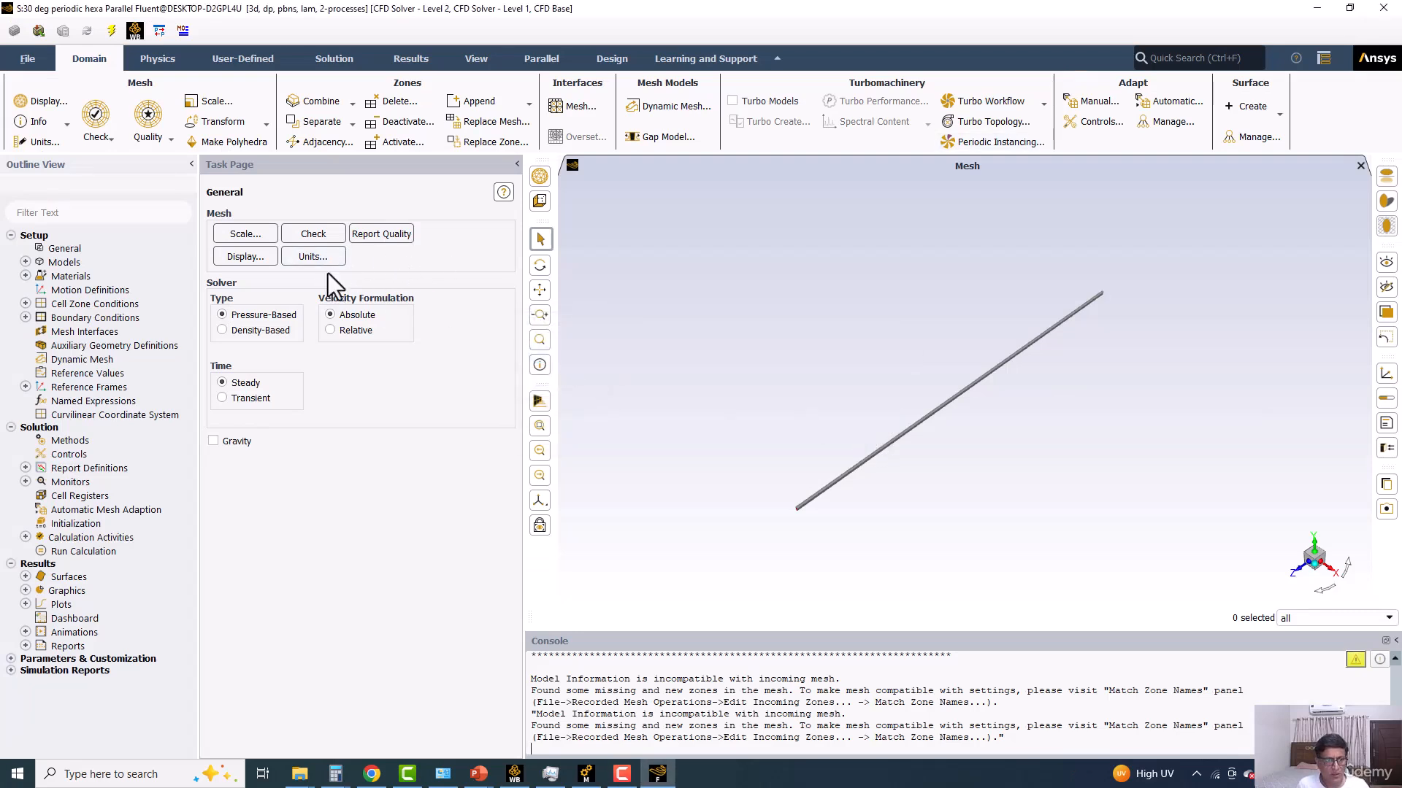
Step: Report the mesh quality and check the maximum aspect ratio in the console output
click(376, 234)
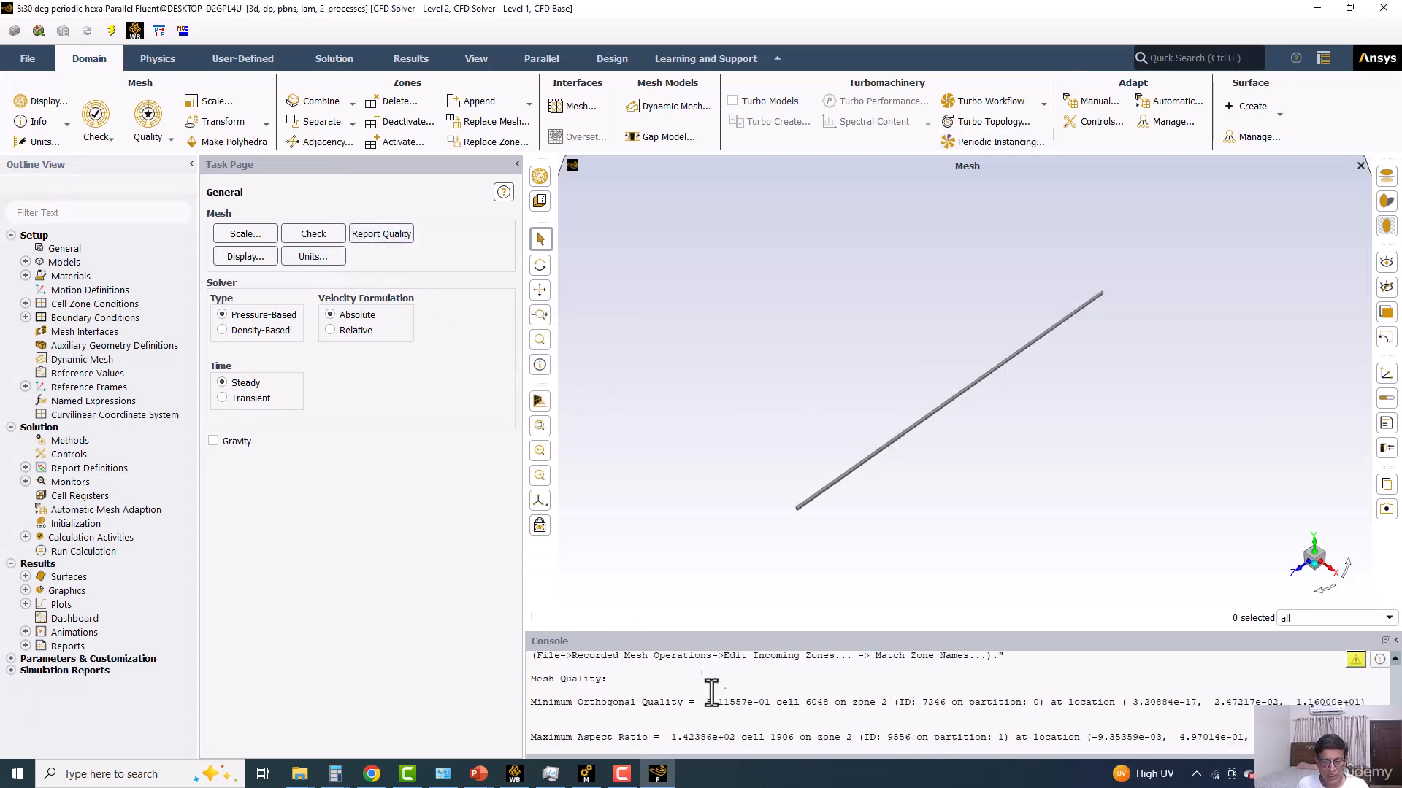
drag(672, 735, 734, 736)
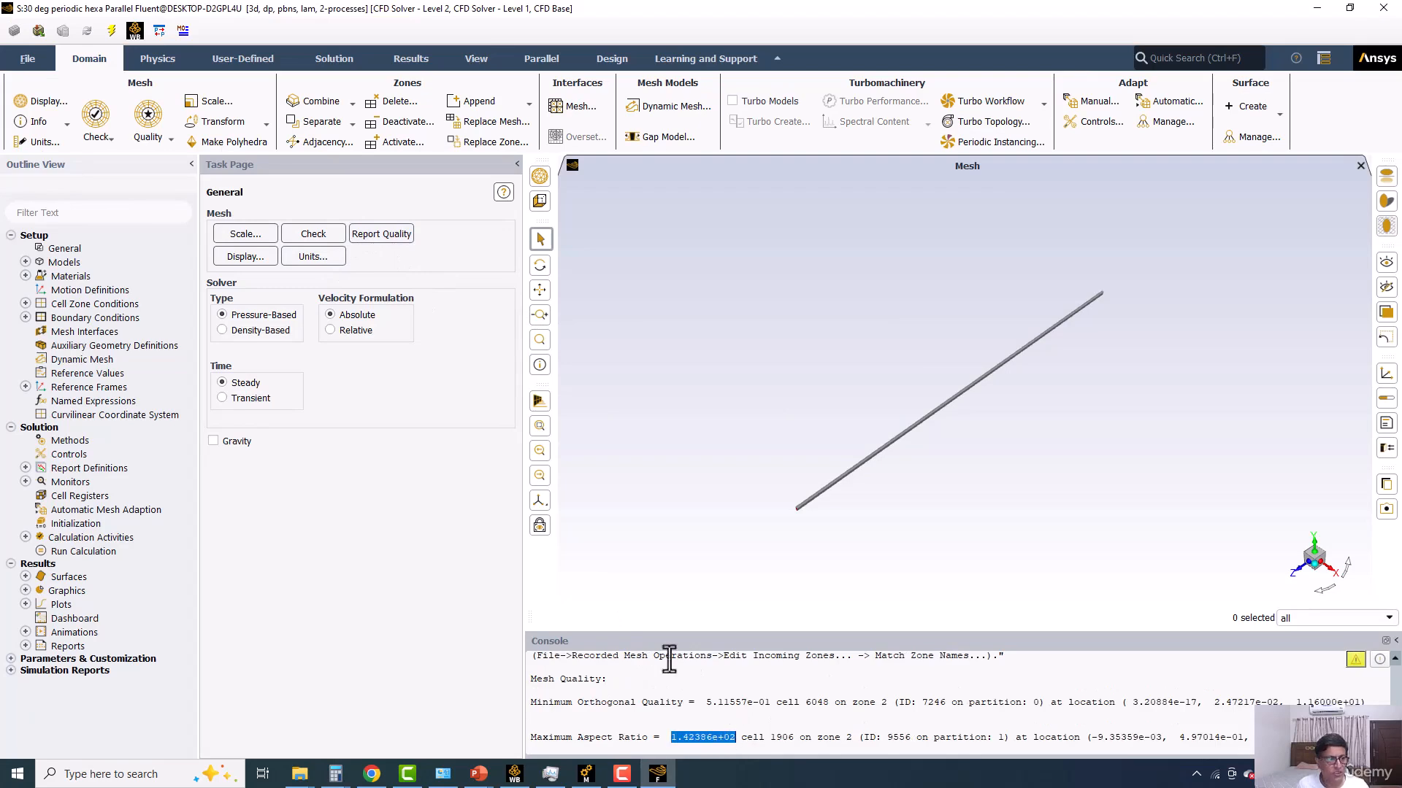
Step: Review the recorded mesh operations and the missing and new zones for zone name matching, leaving the zones unmatched
click(28, 58)
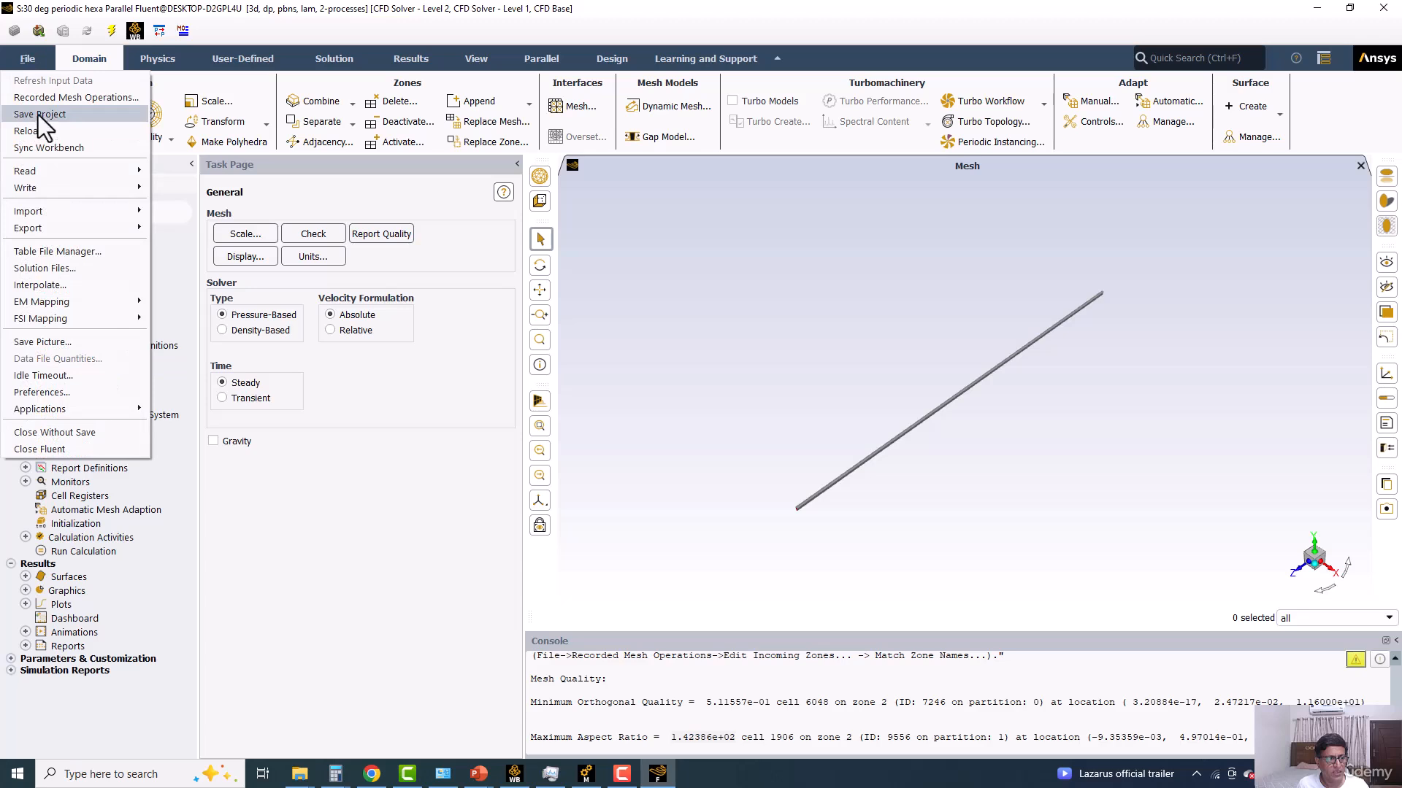
click(57, 99)
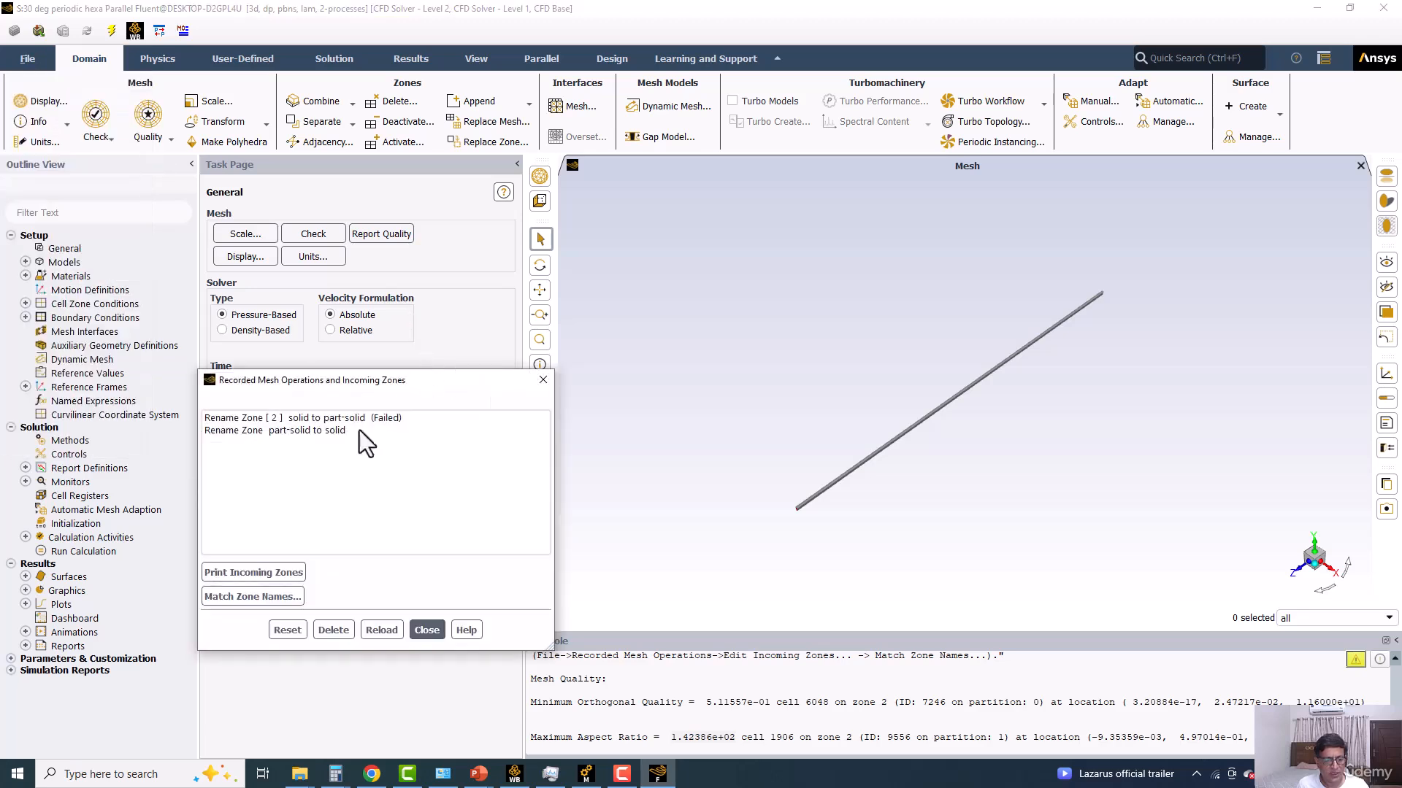
click(267, 596)
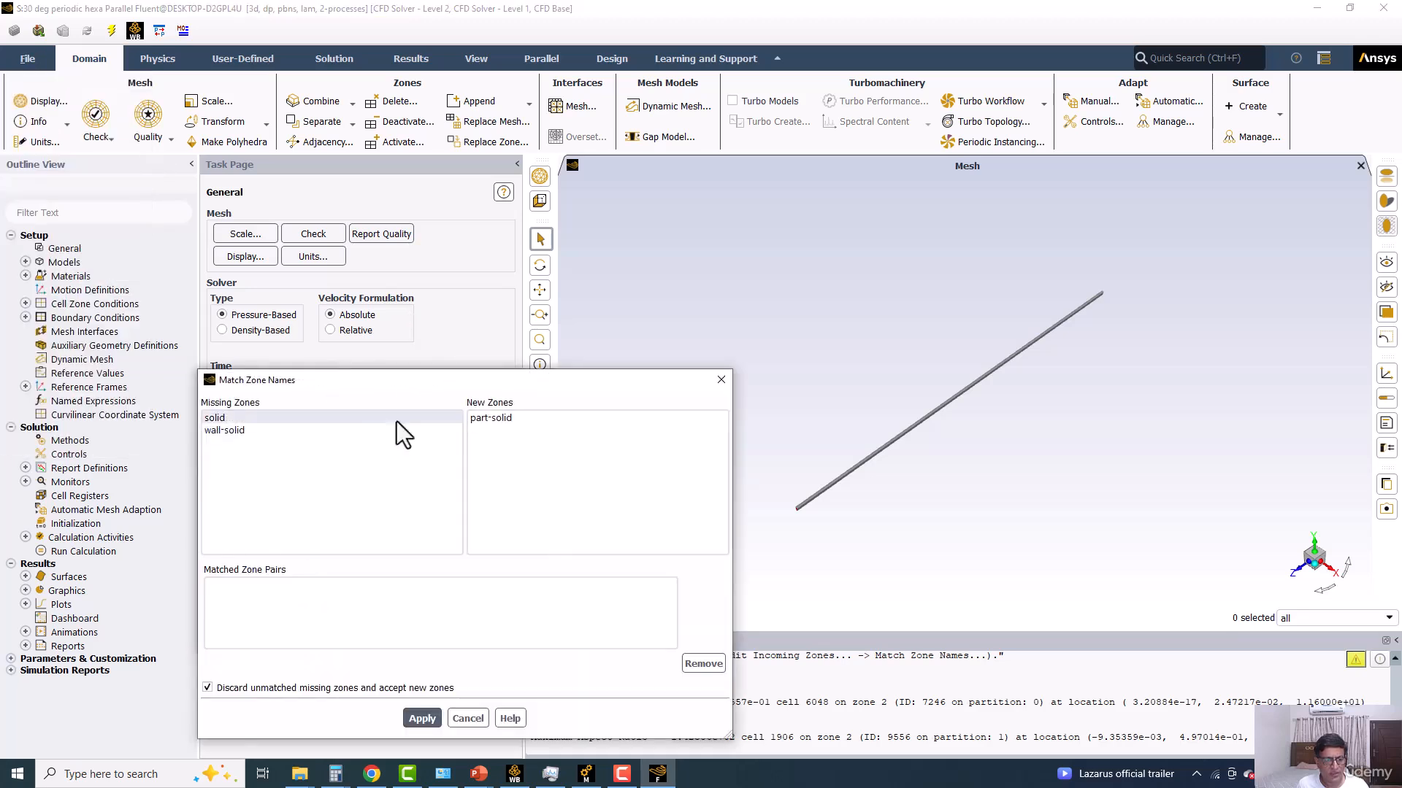
click(218, 421)
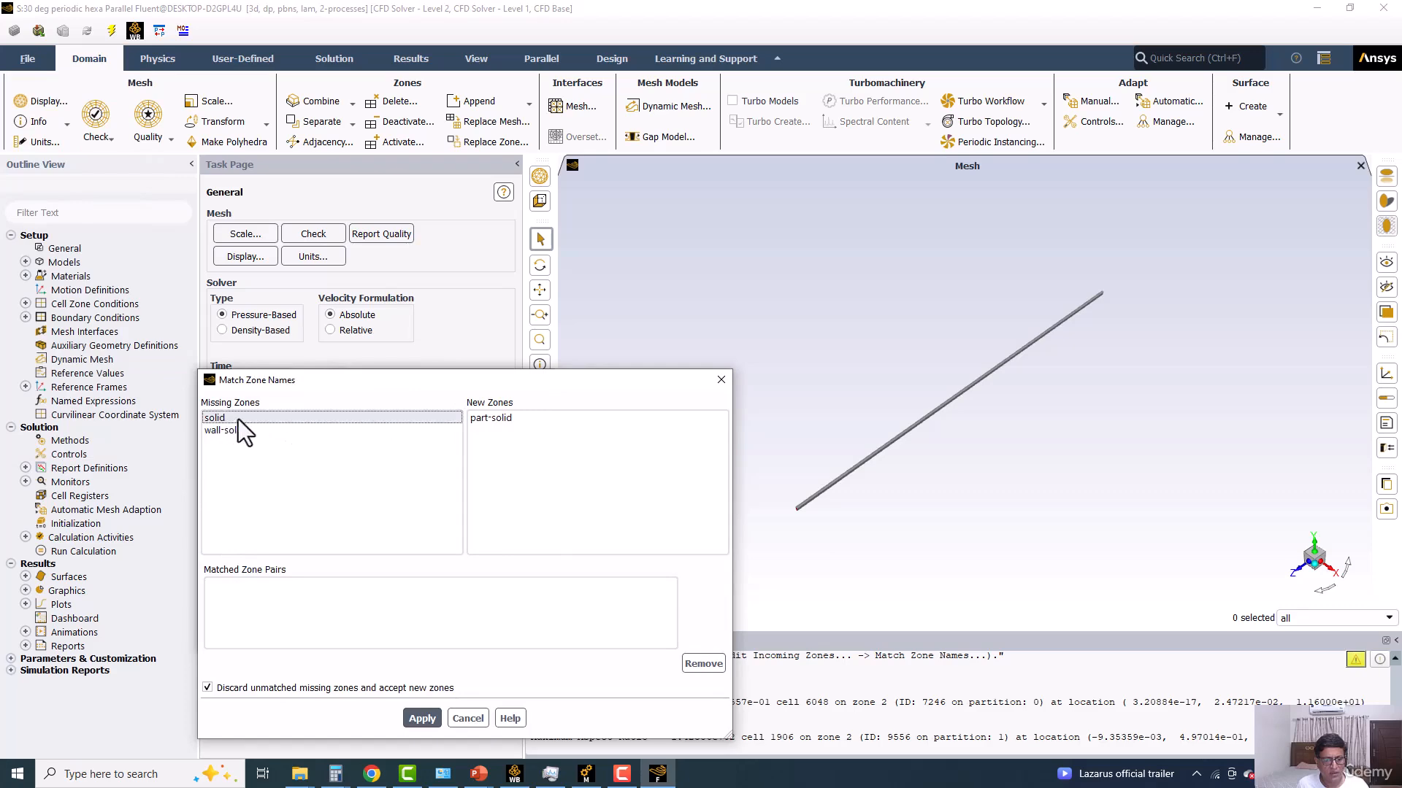
click(721, 379)
Step: In the mesh display settings, group the surfaces by surface type and select only the per1 and per2 walls
click(245, 256)
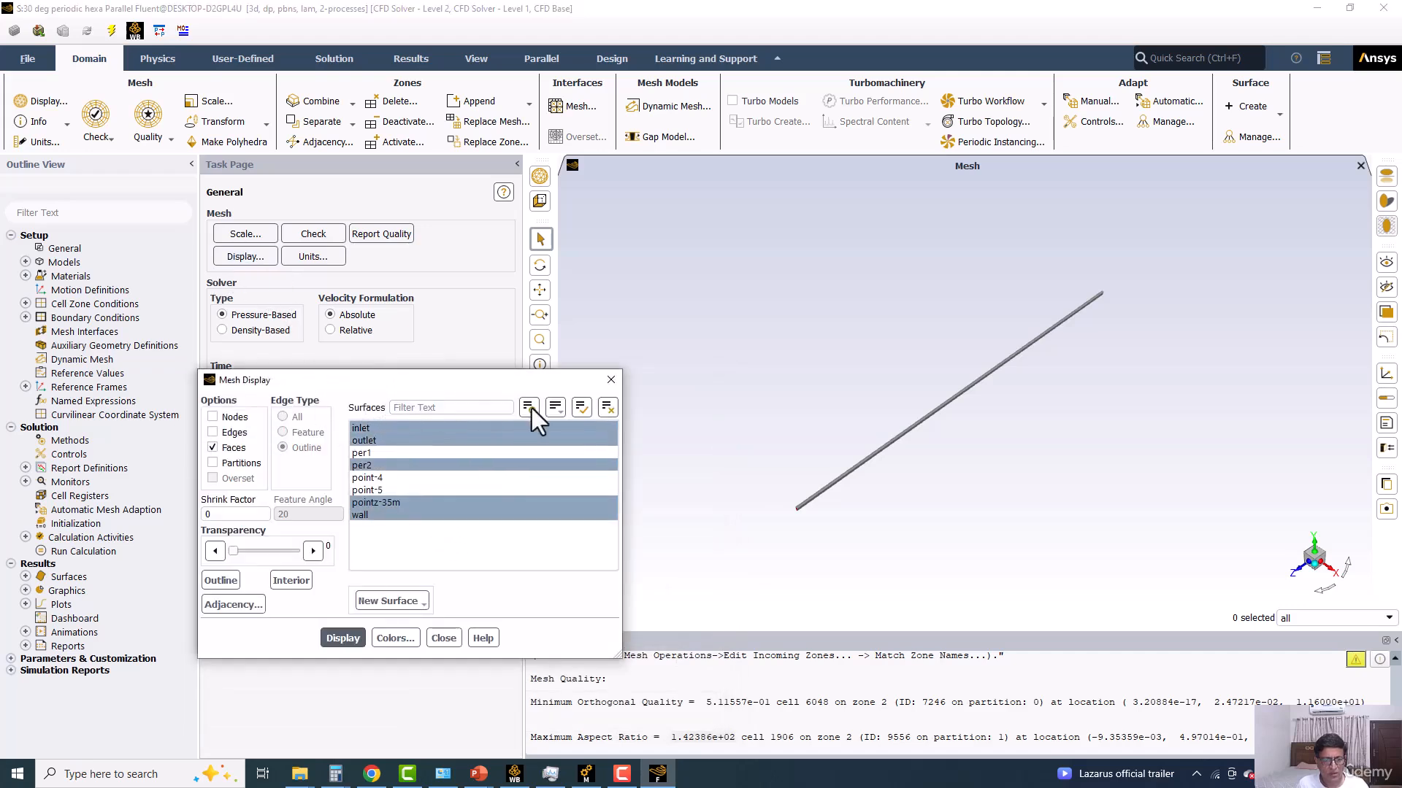
click(556, 407)
click(557, 408)
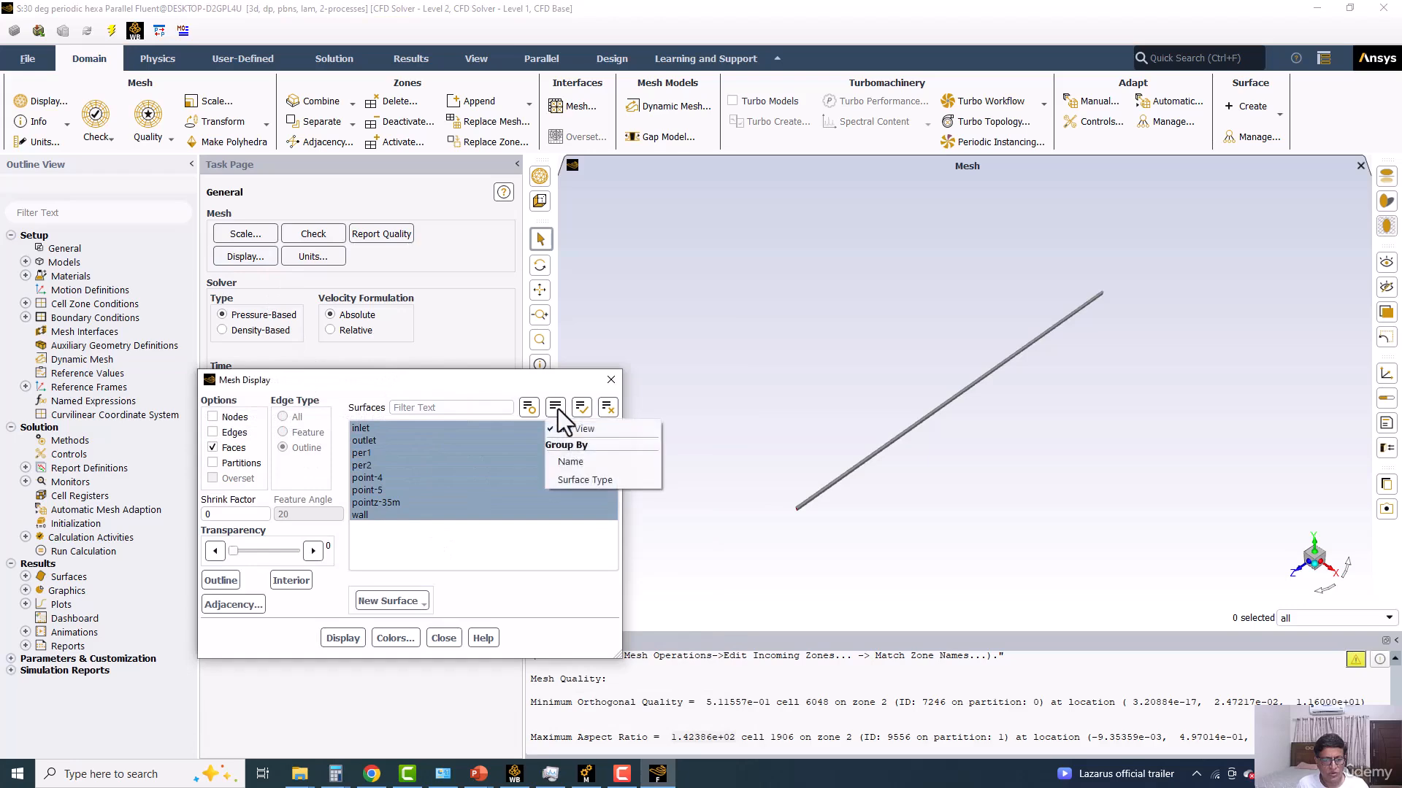
click(588, 478)
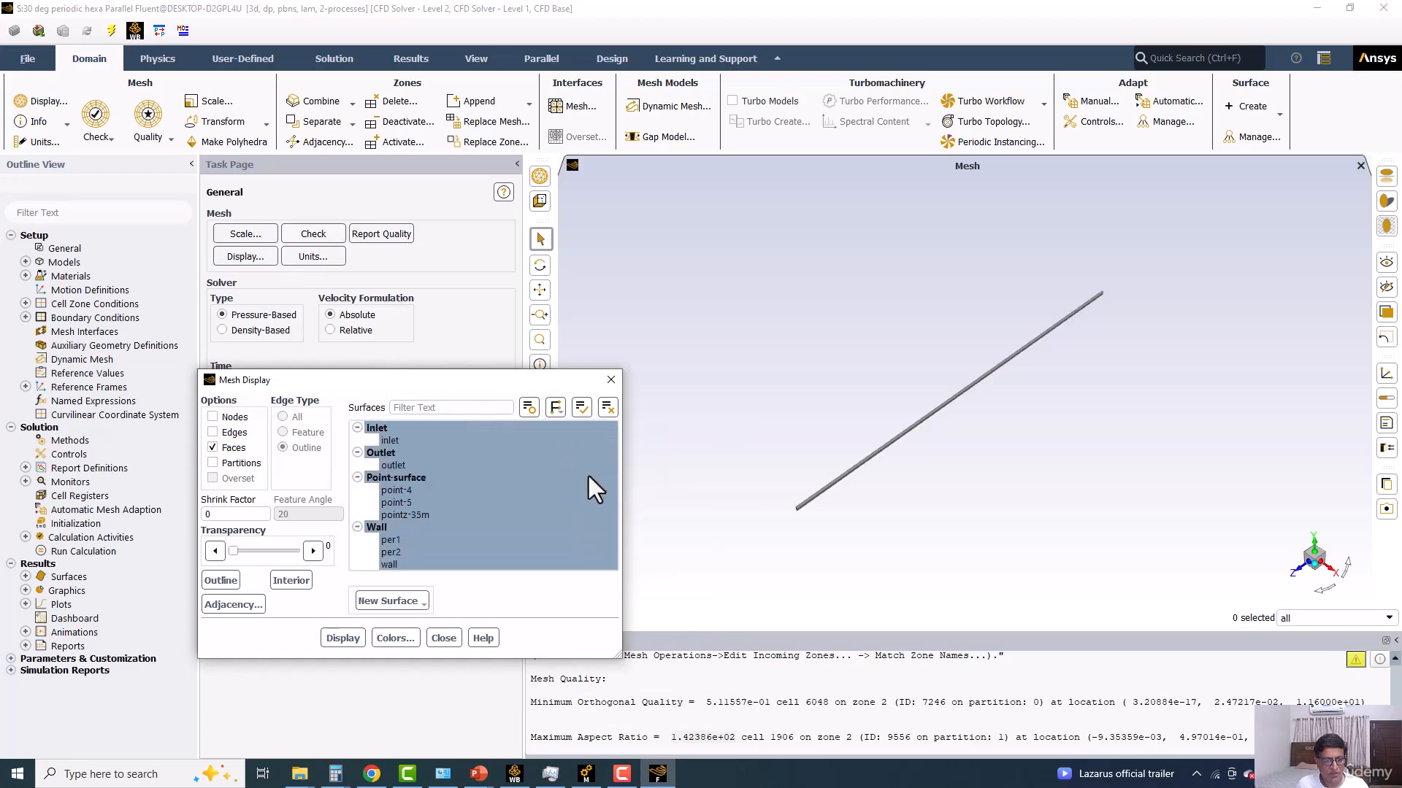
drag(424, 385, 521, 308)
click(533, 438)
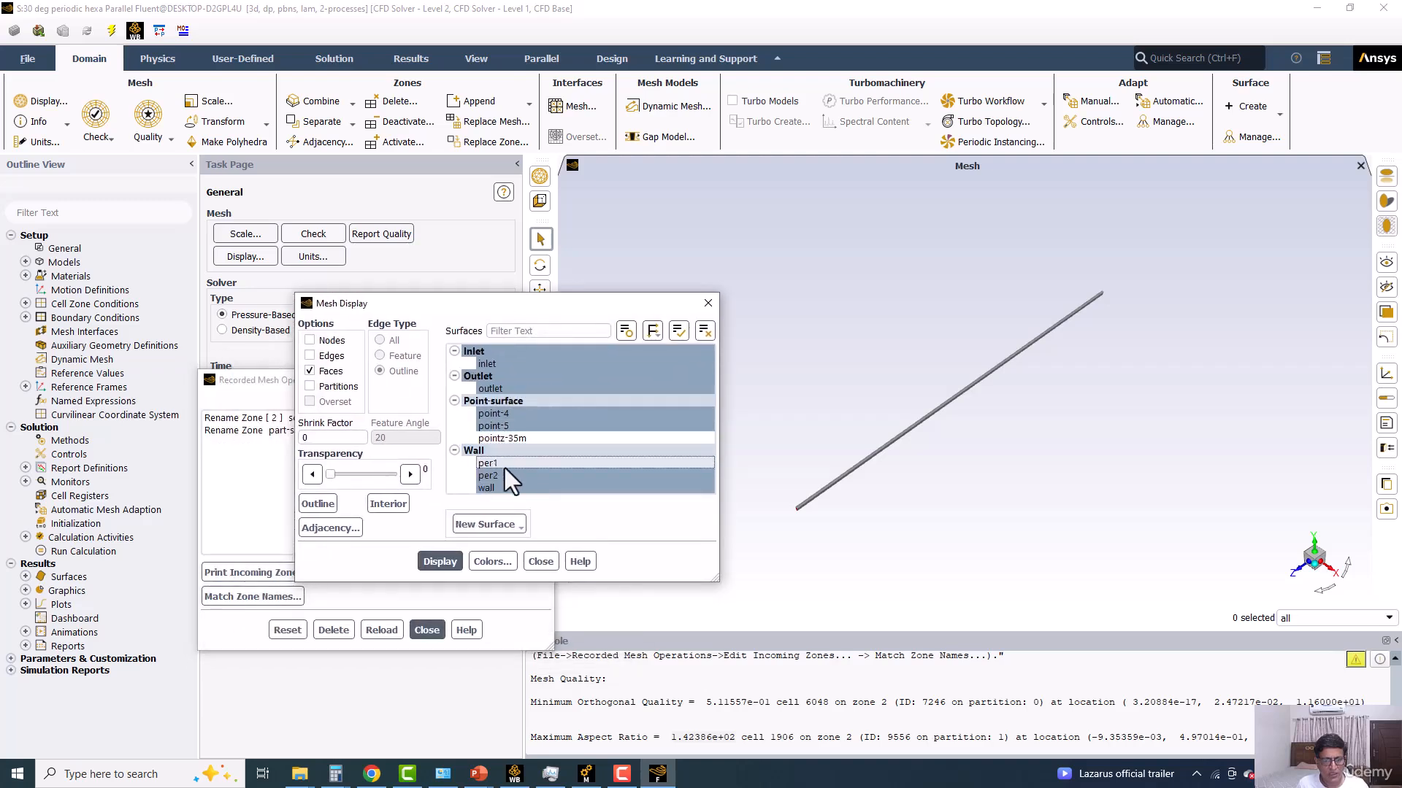
click(705, 331)
click(488, 463)
click(488, 475)
drag(485, 305, 580, 223)
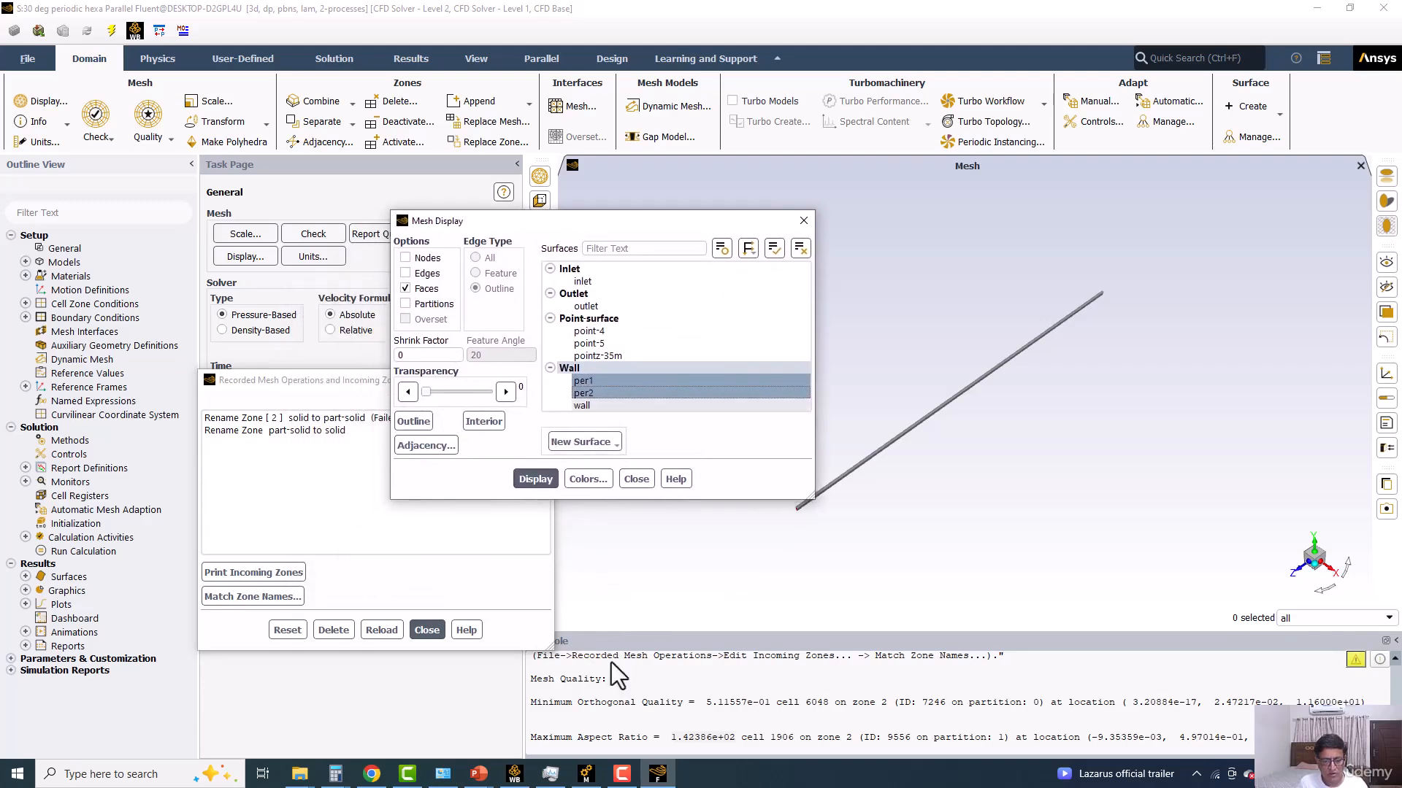
Step: In the console, list the root commands and enter the mesh/modify-zones text menu
click(633, 683)
key(Return)
text(mesh)
key(Return)
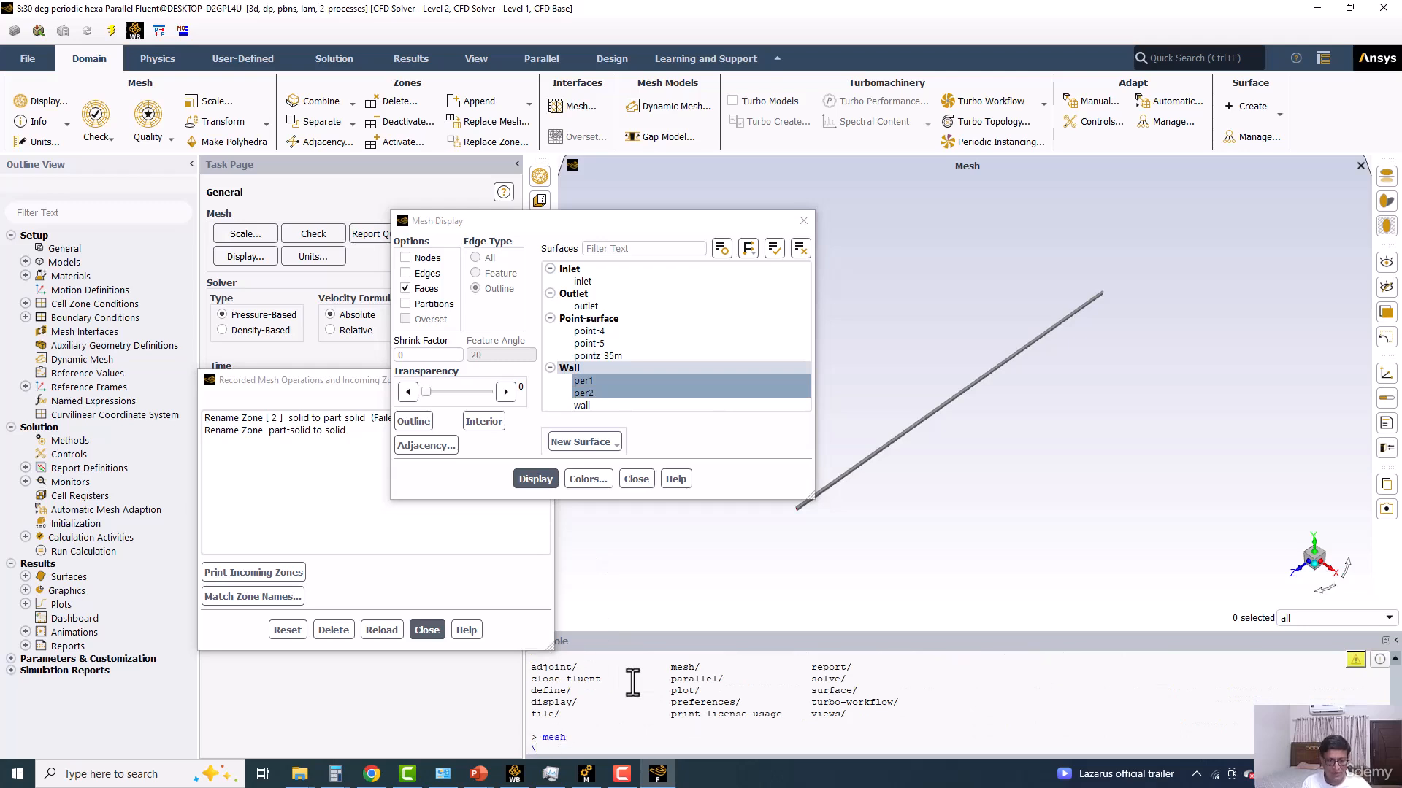
key(Return)
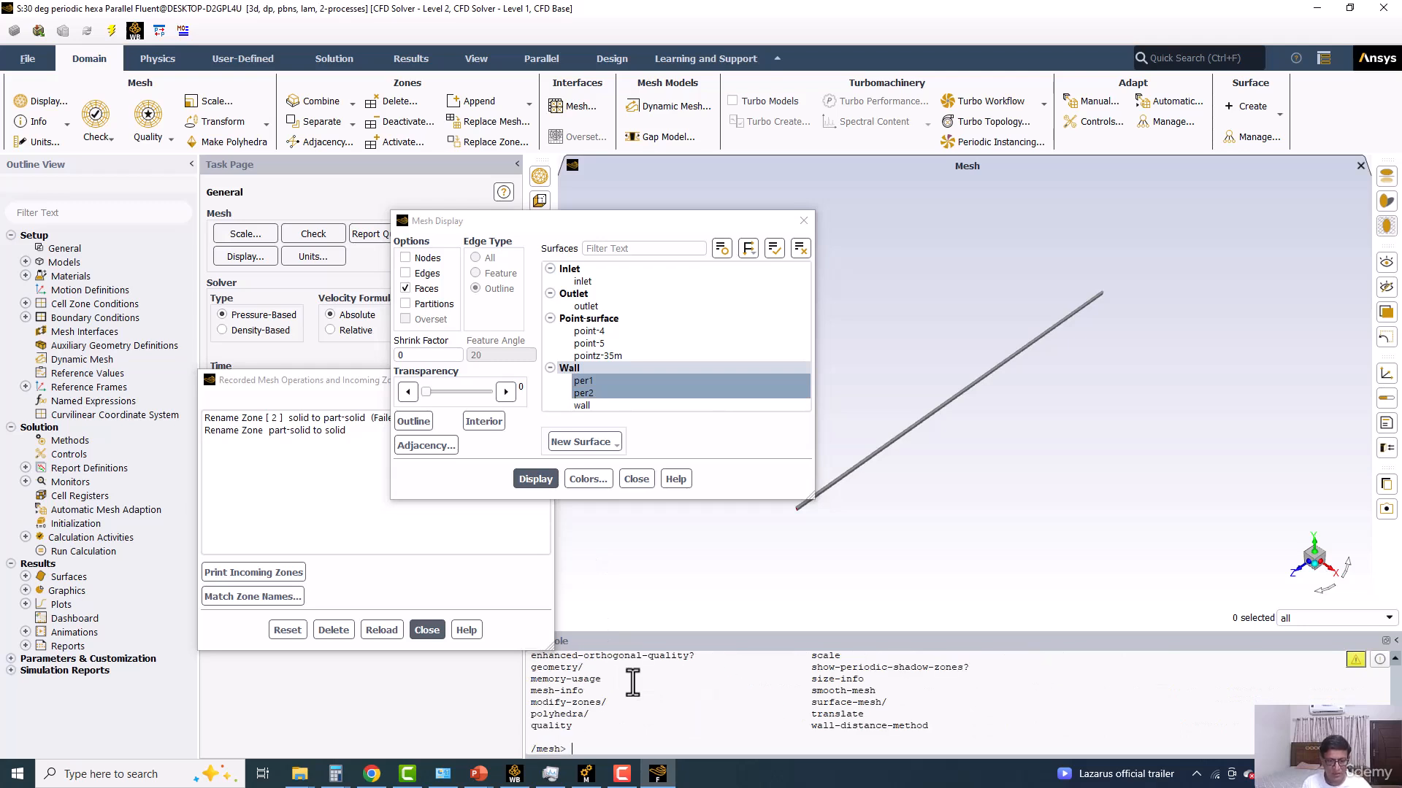
text(modi)
key(Return)
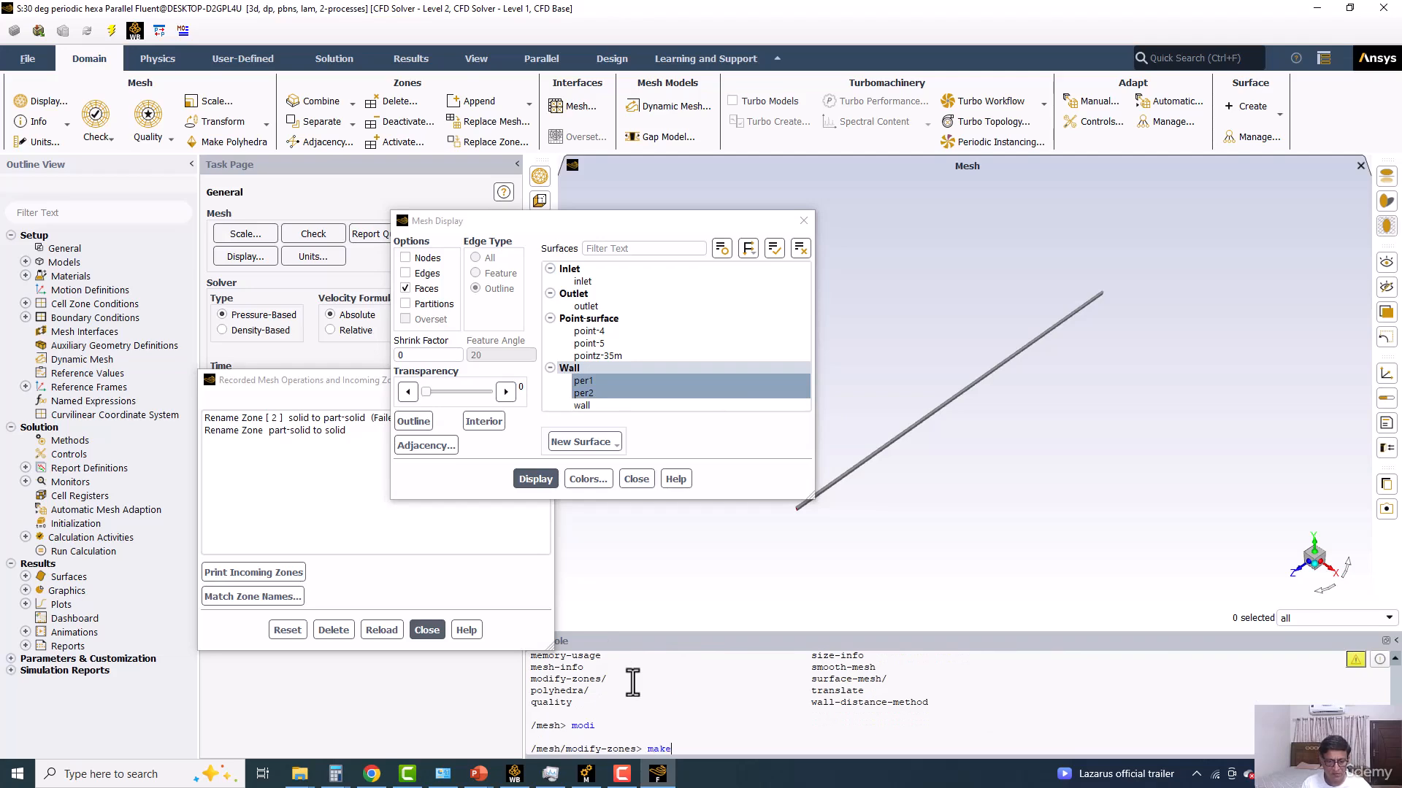
Step: List the modify-zones commands in the console and look through them for the periodic interface command
scroll(632, 683, up, 3)
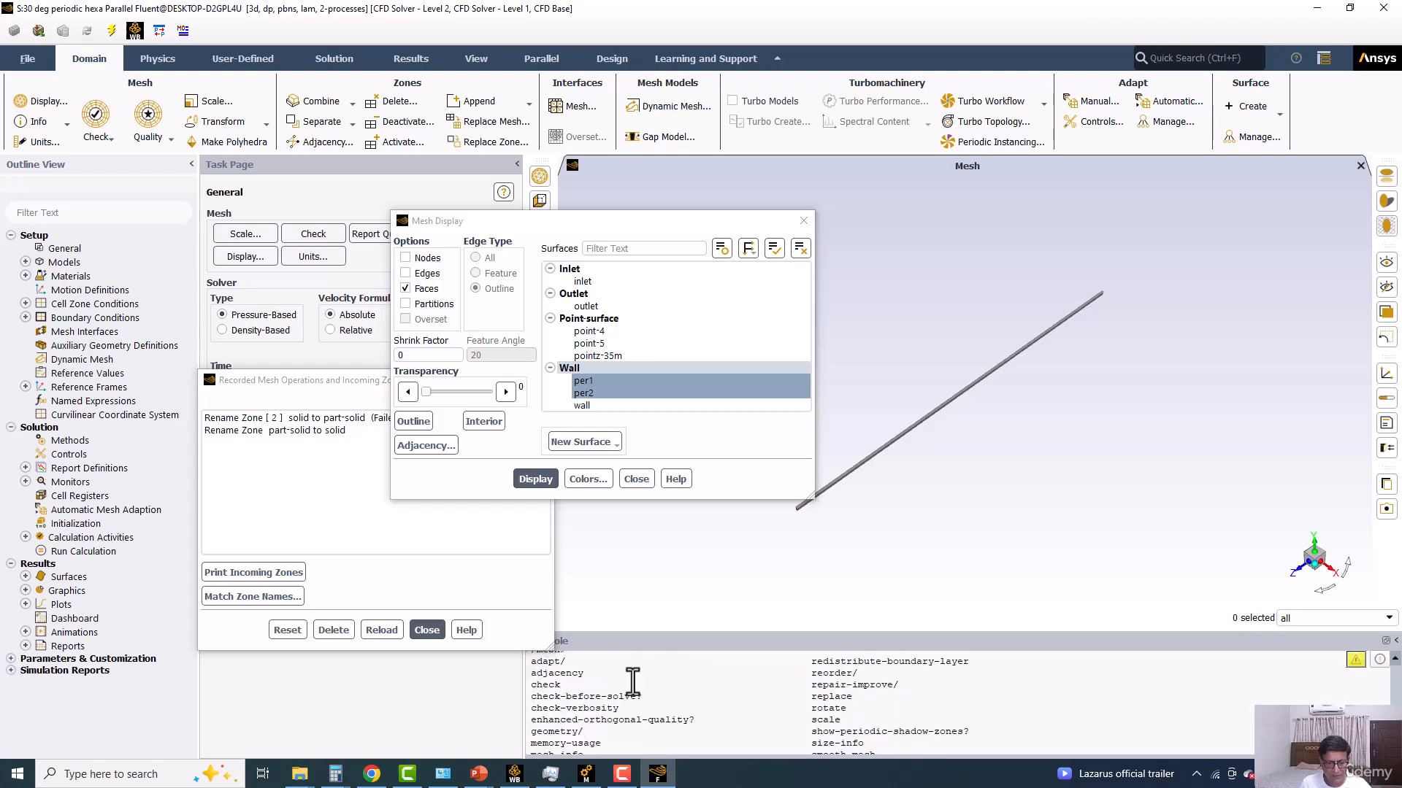
scroll(633, 683, down, 3)
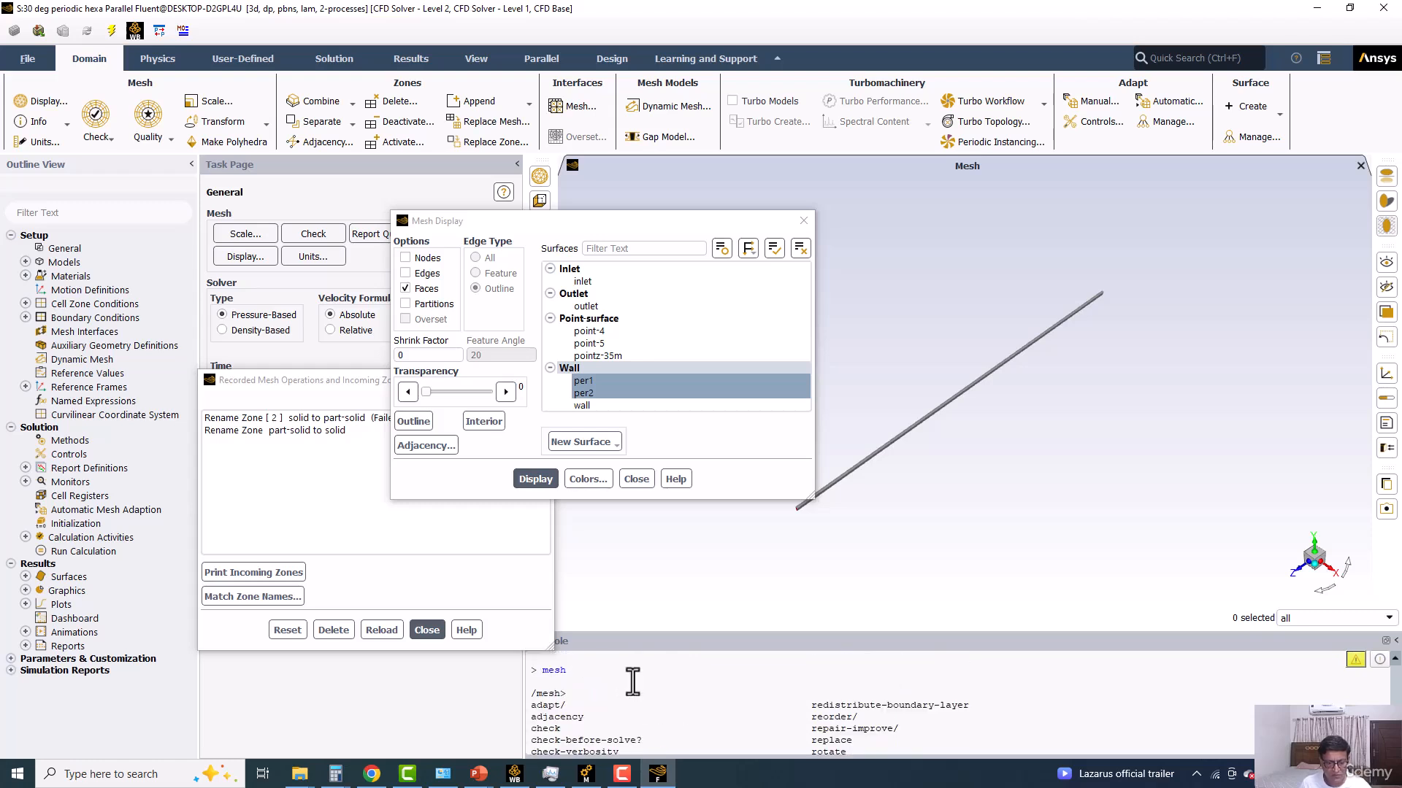
scroll(632, 683, up, 2)
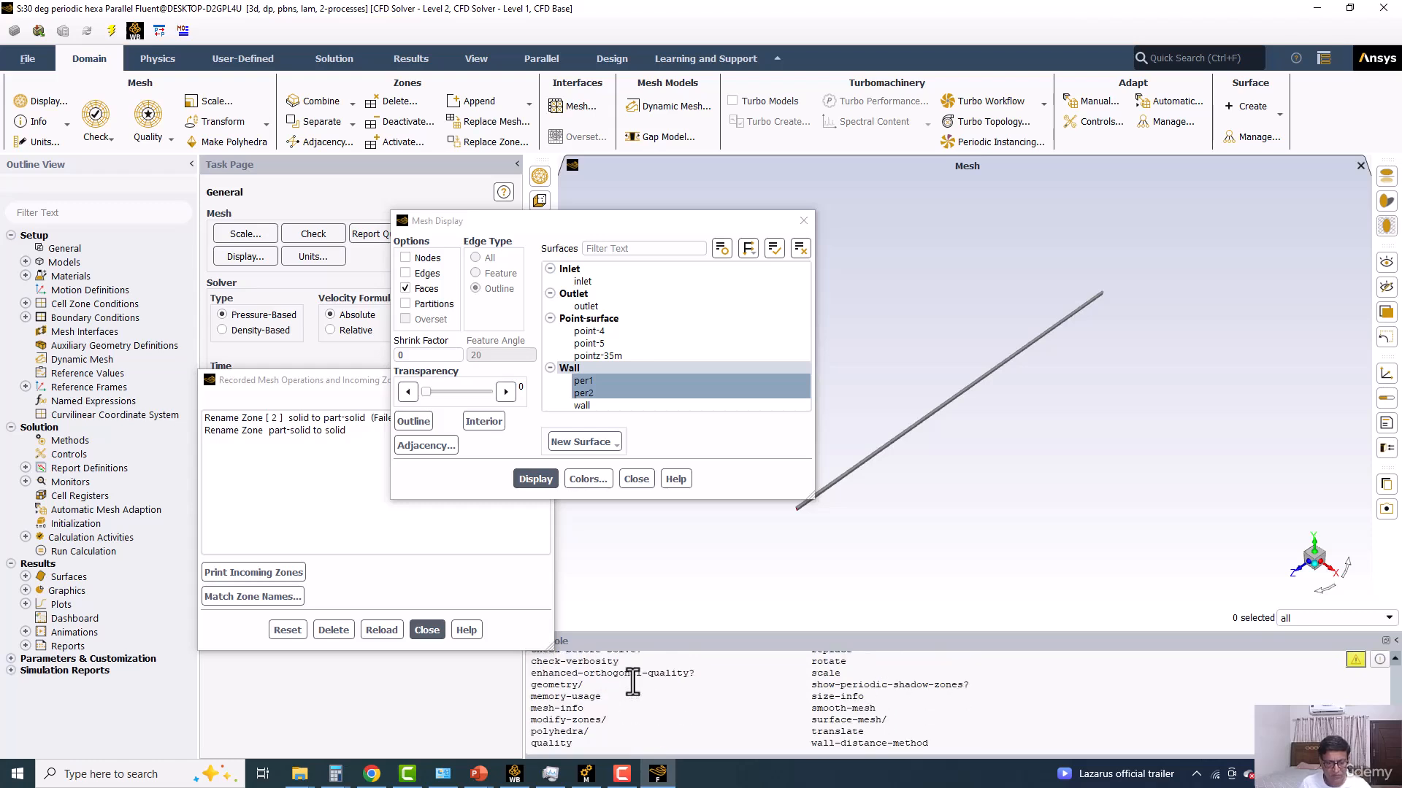
scroll(632, 683, down, 2)
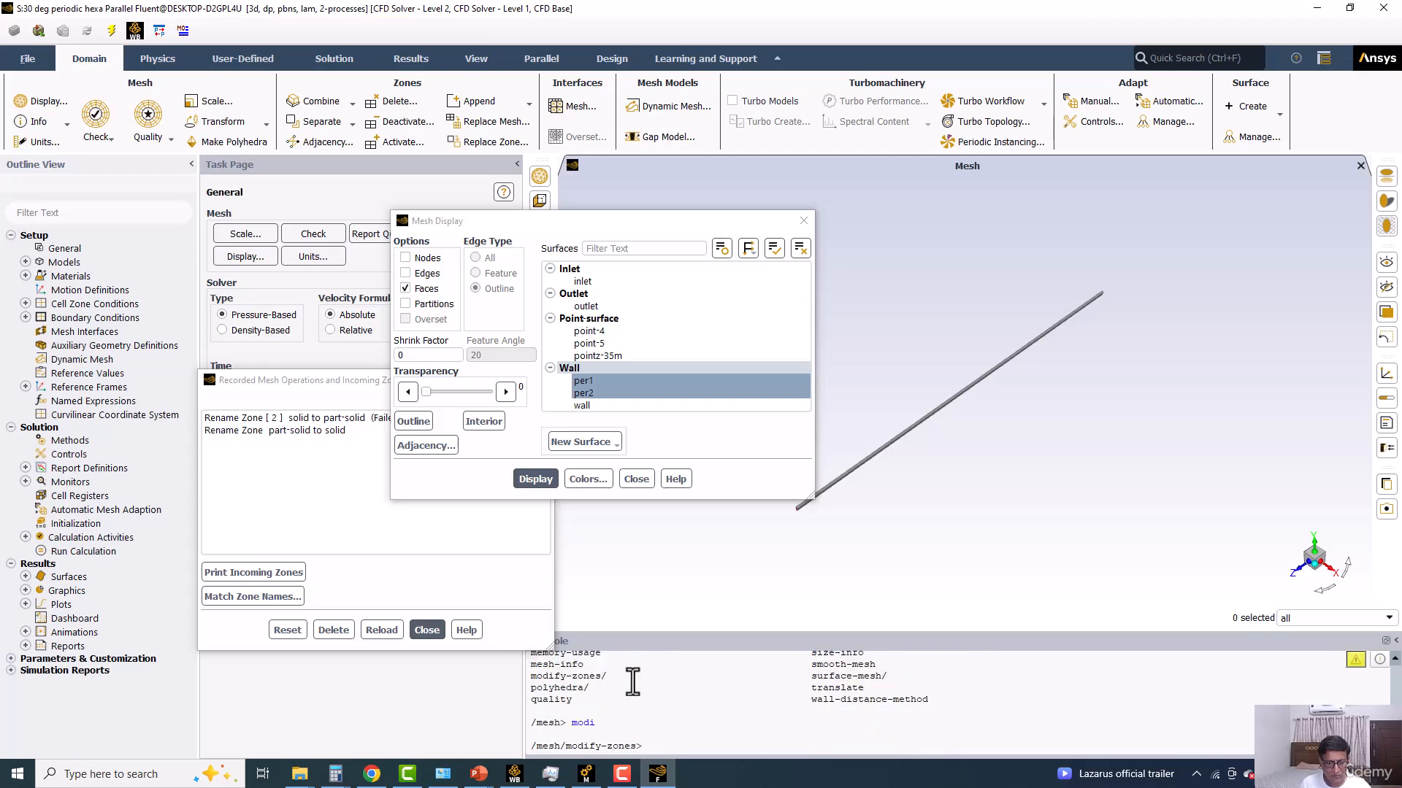
key(Return)
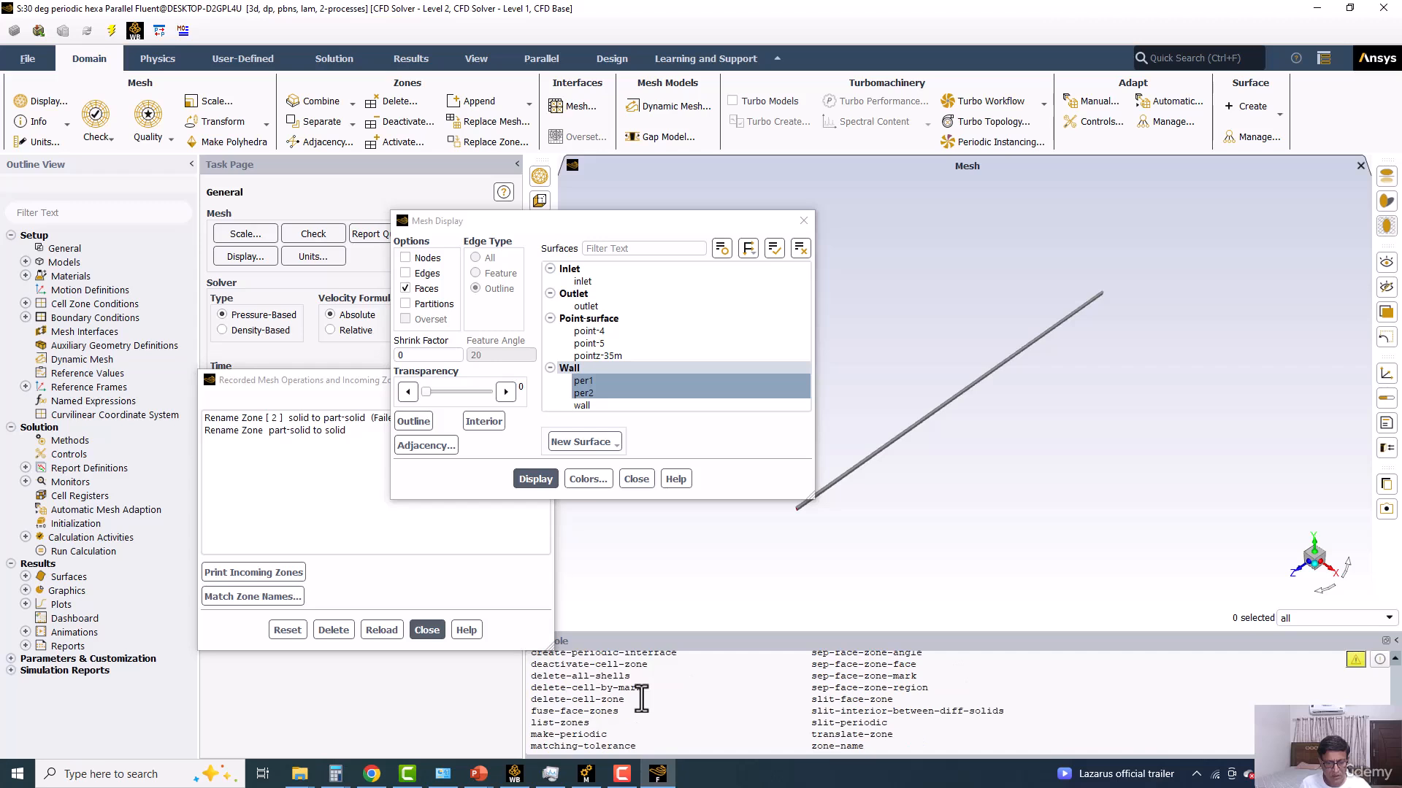
scroll(641, 698, up, 1)
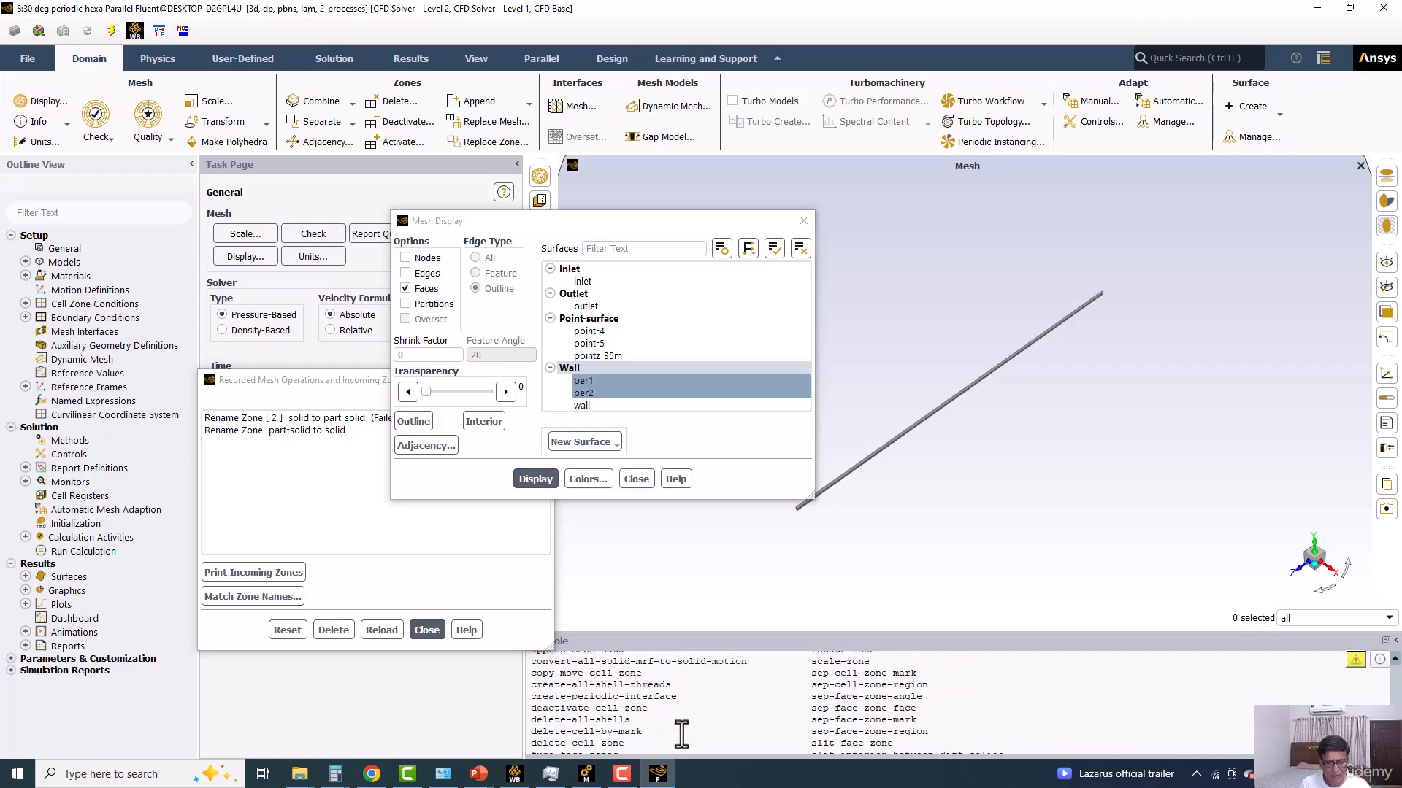
scroll(687, 734, down, 3)
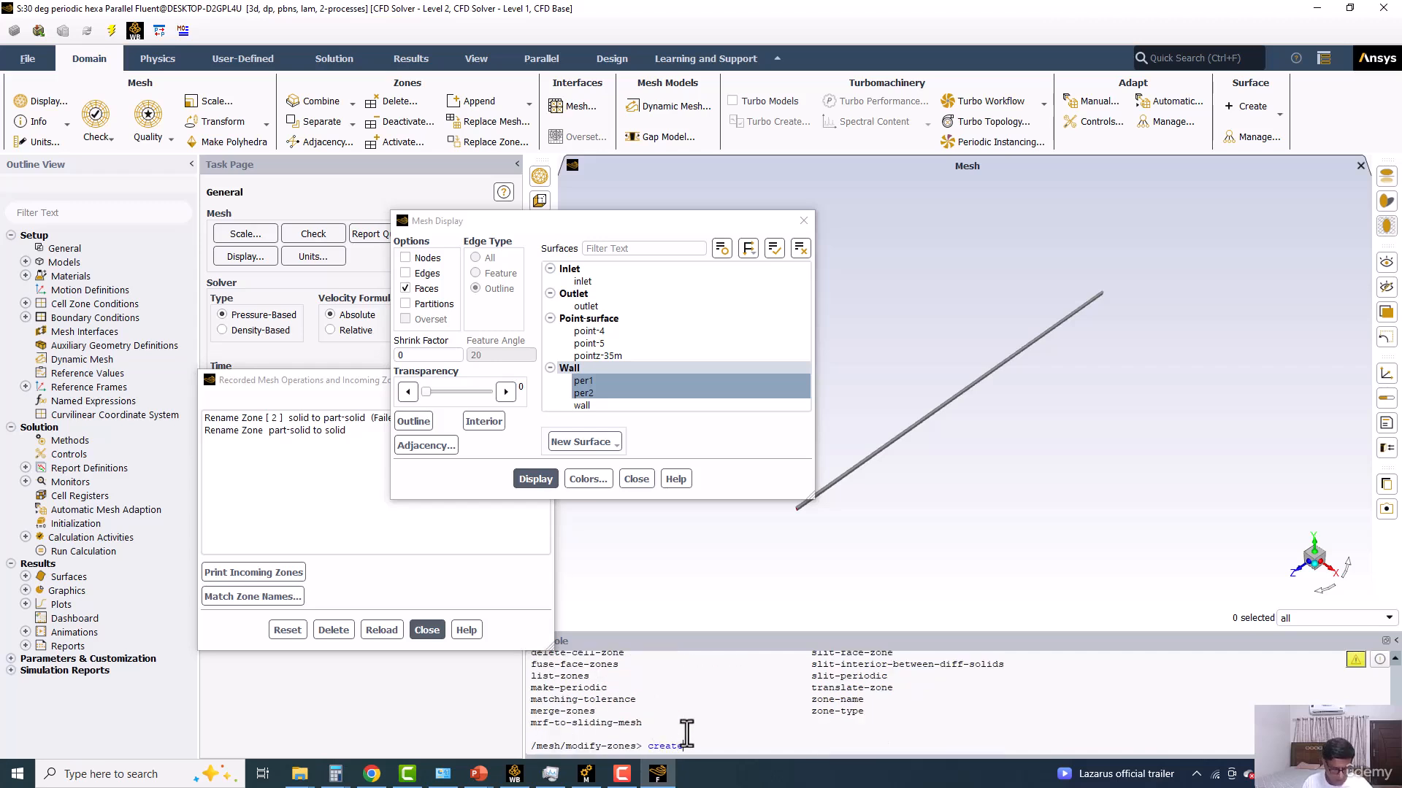
Step: Start create-periodic-interface with the auto method, zone name "perdioic", periodic zone per1 and shadow zone per2
text(create-p)
key(Return)
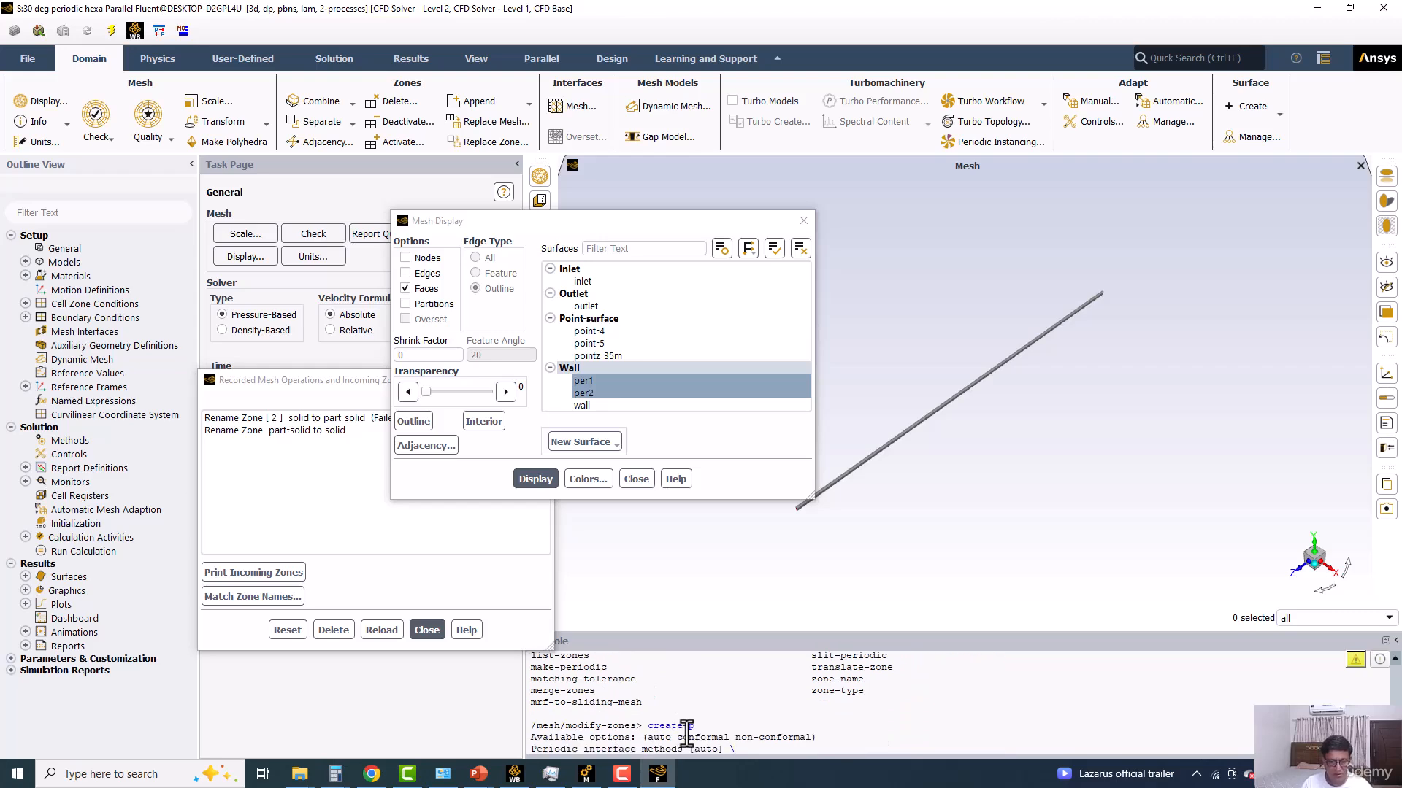
key(Return)
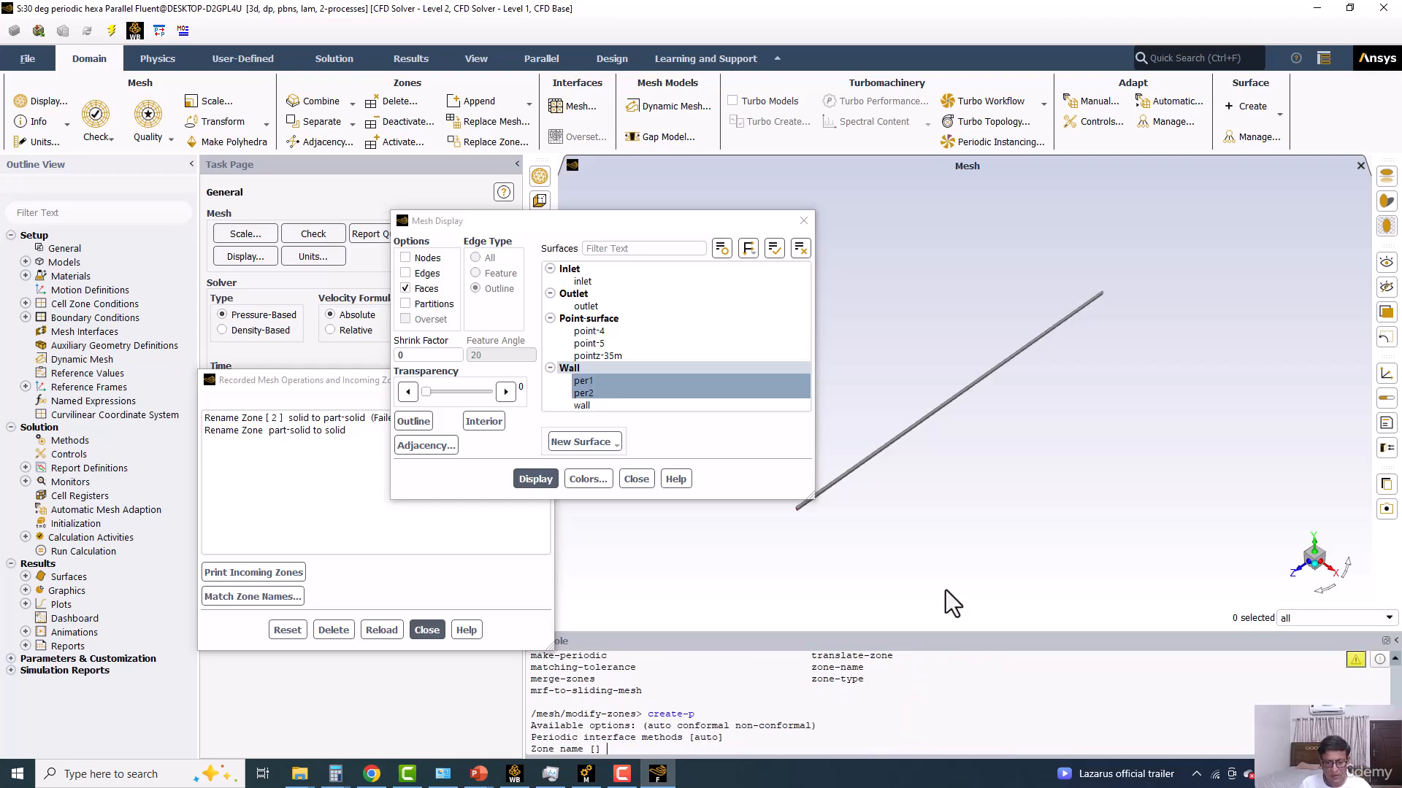
drag(920, 632, 905, 504)
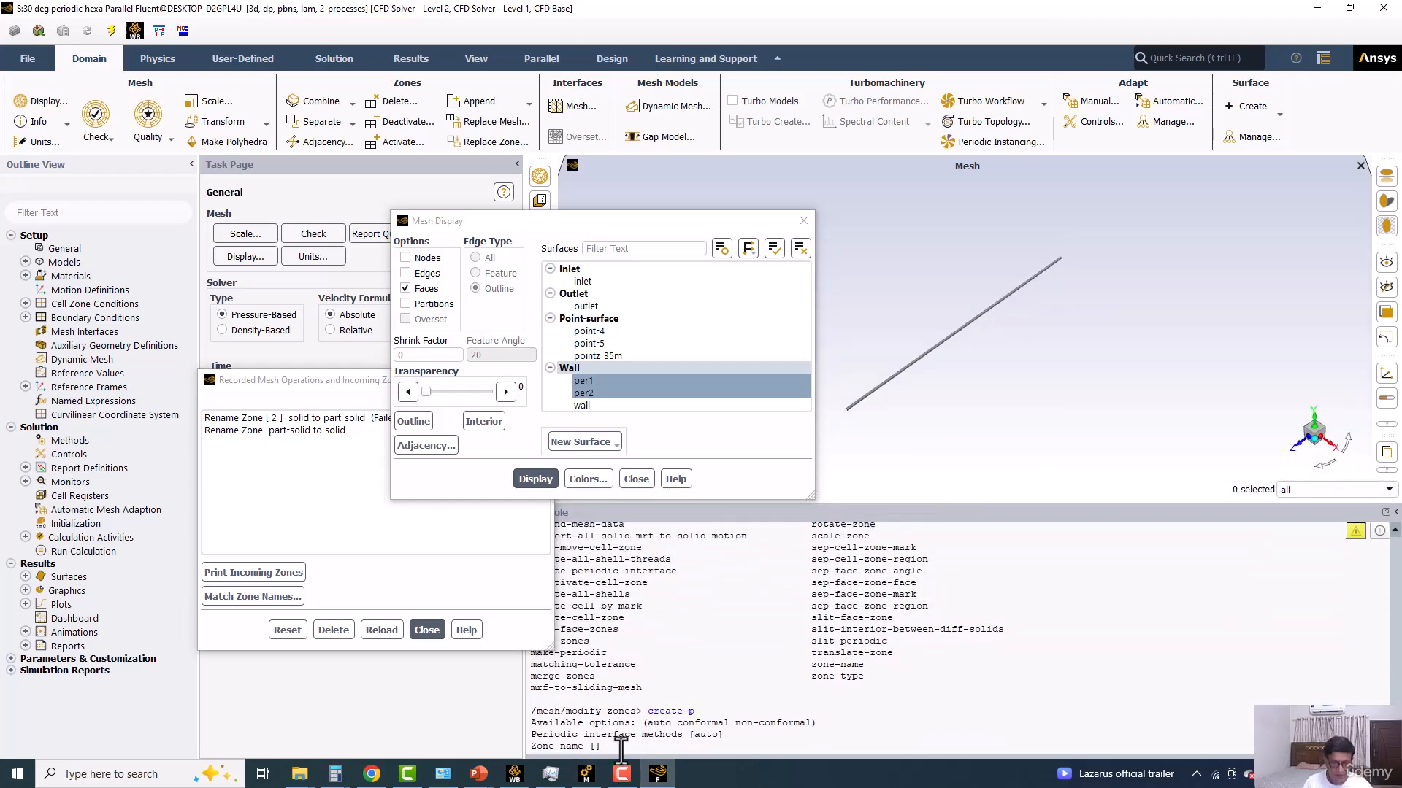
text(perdioic)
key(Return)
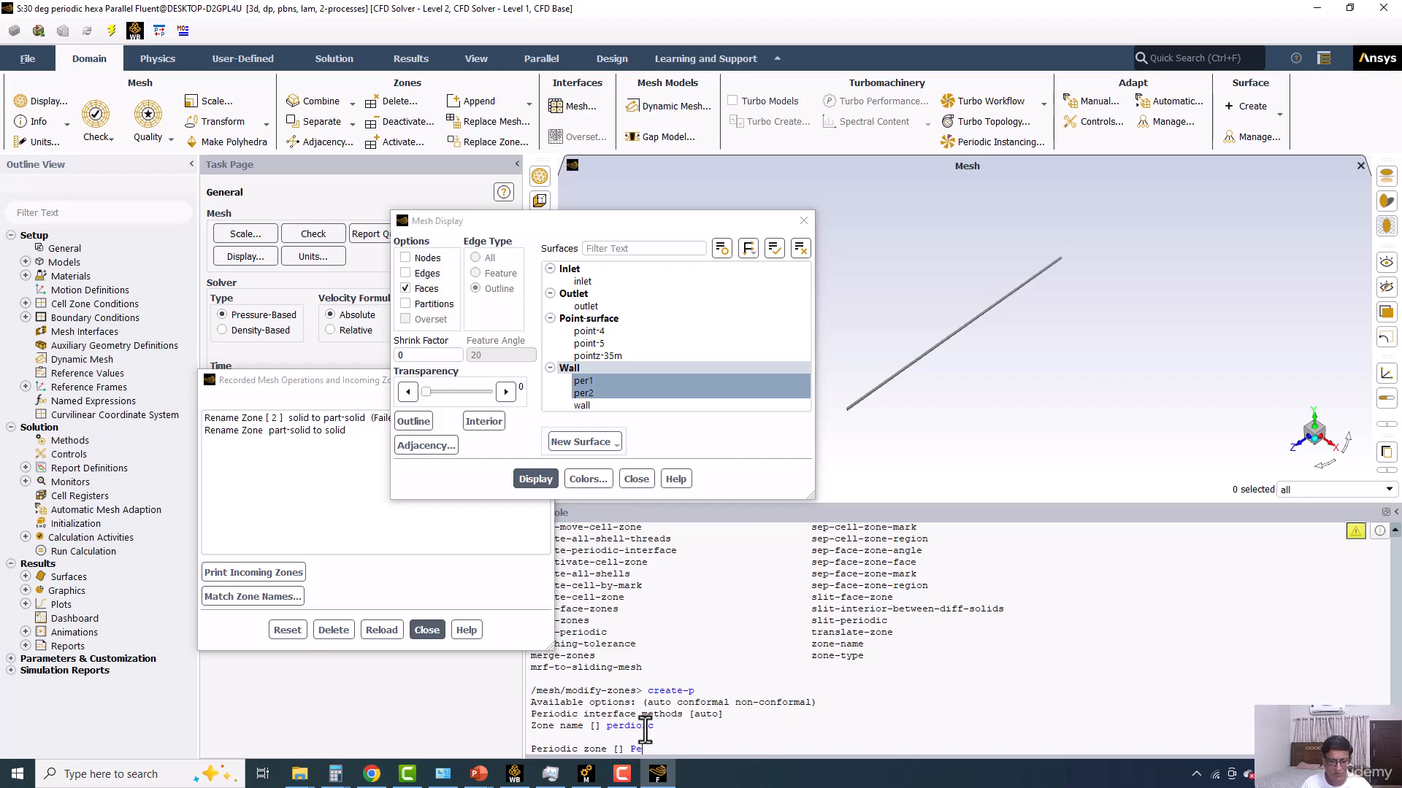
text(per1)
key(Return)
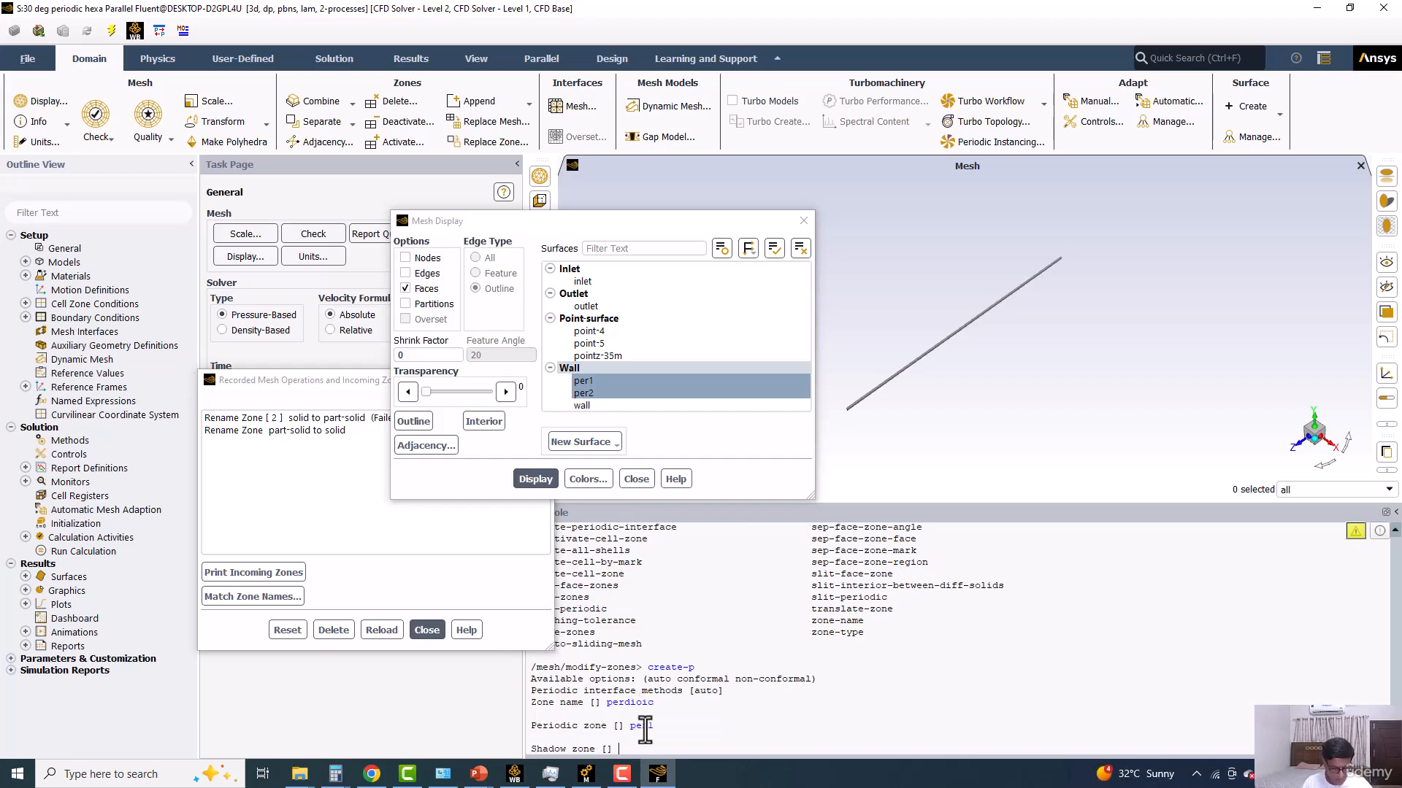
text(per2)
key(Return)
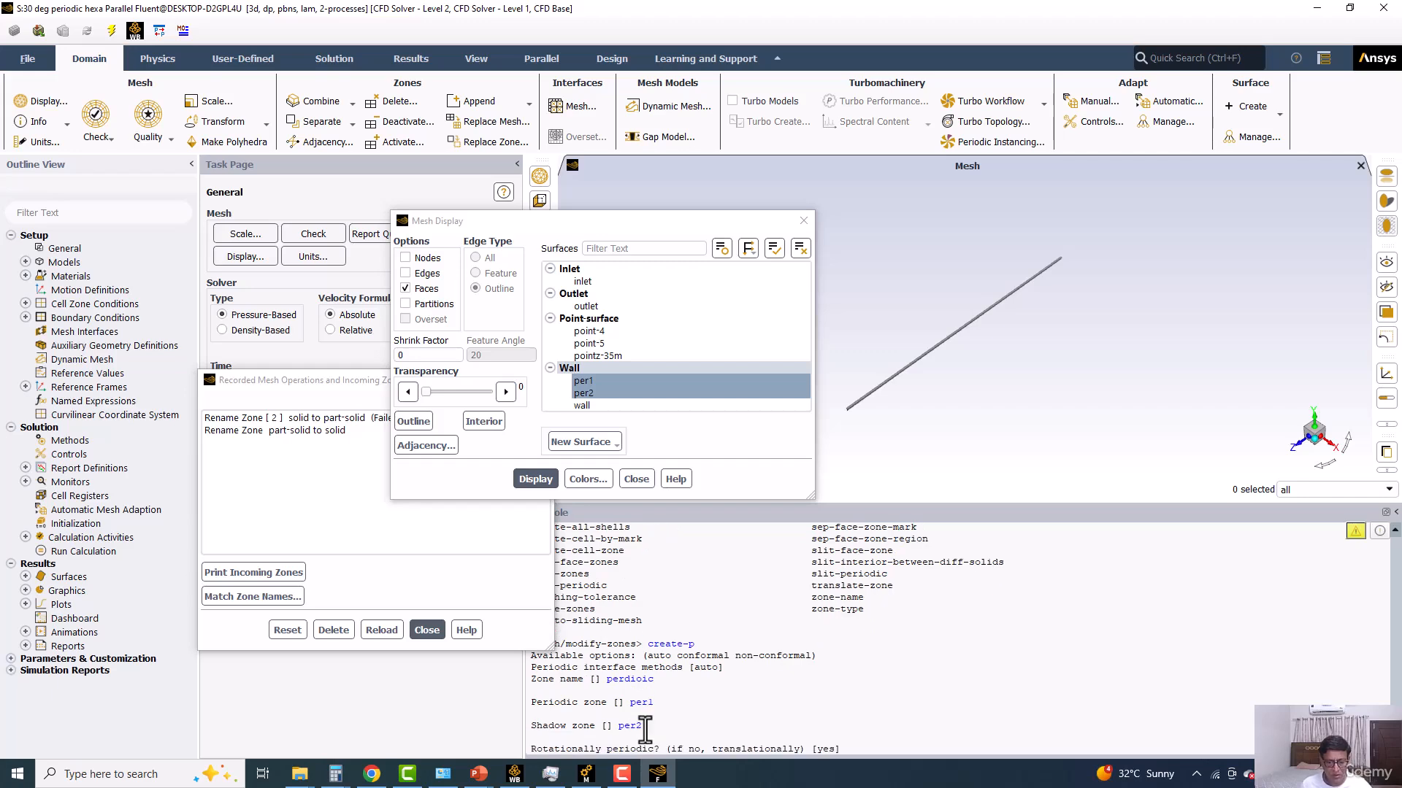
Step: Create the periodic zone as rotational, keeping axis origin (0 0 0) and direction (0 0 1) with automatic offset detection
key(Return)
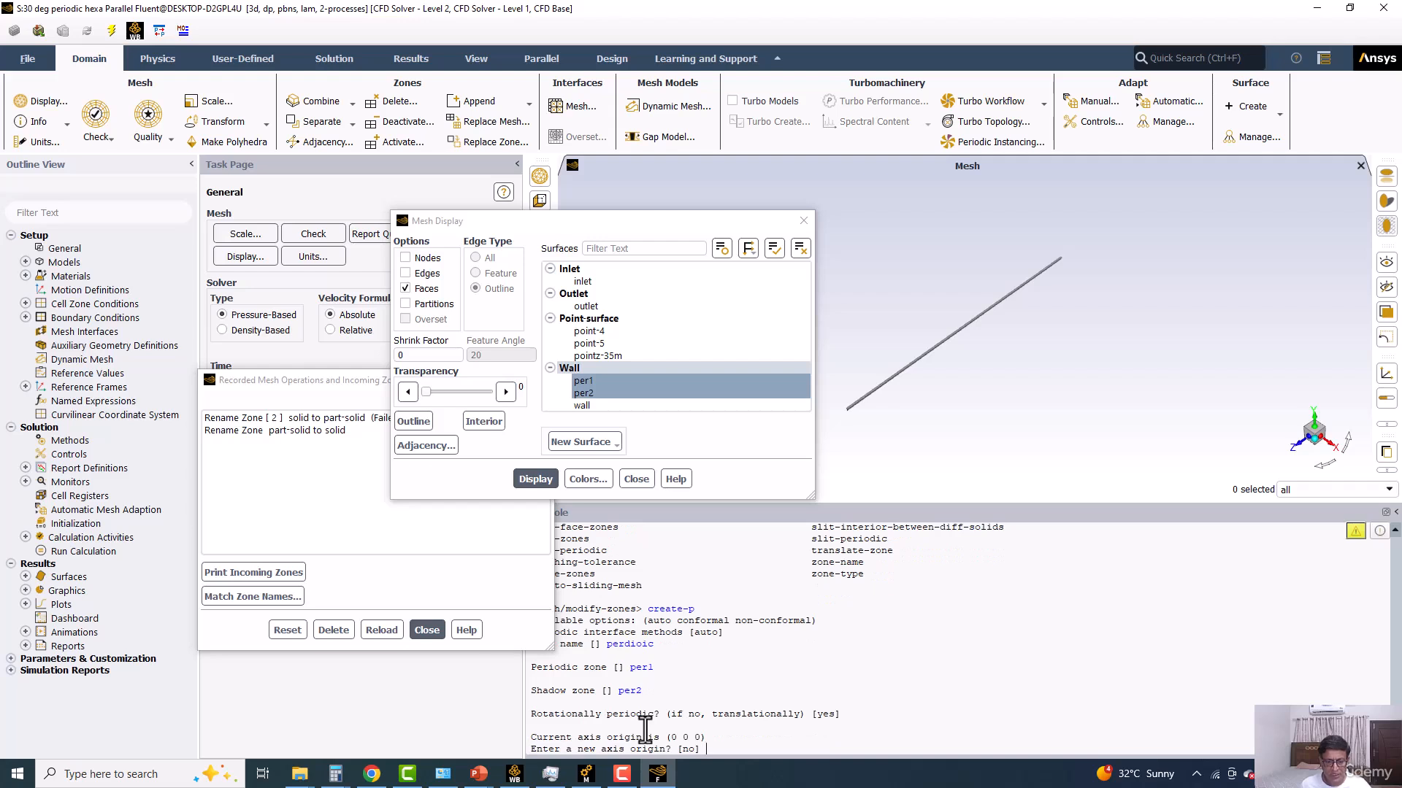
key(Return)
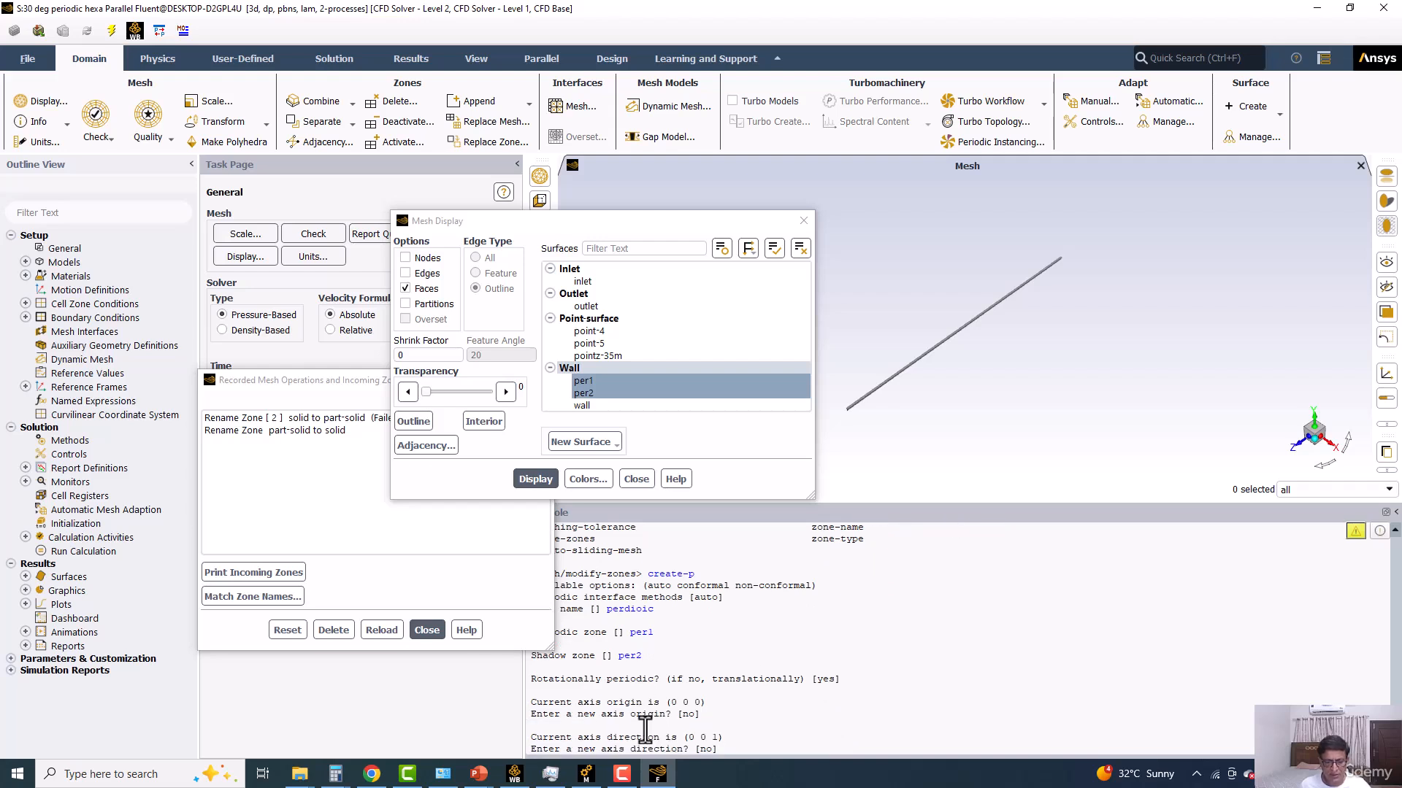
key(Return)
key(Return)
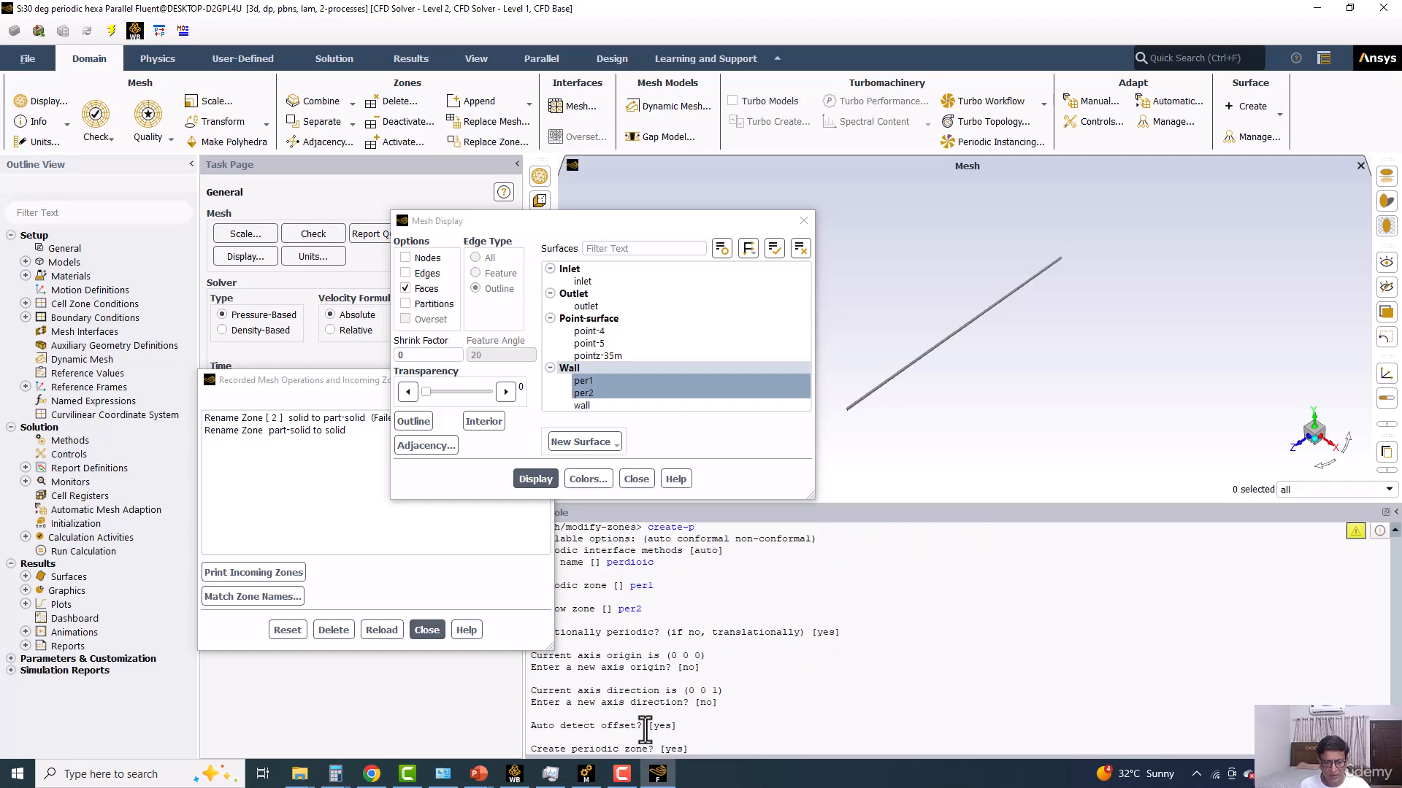
key(Return)
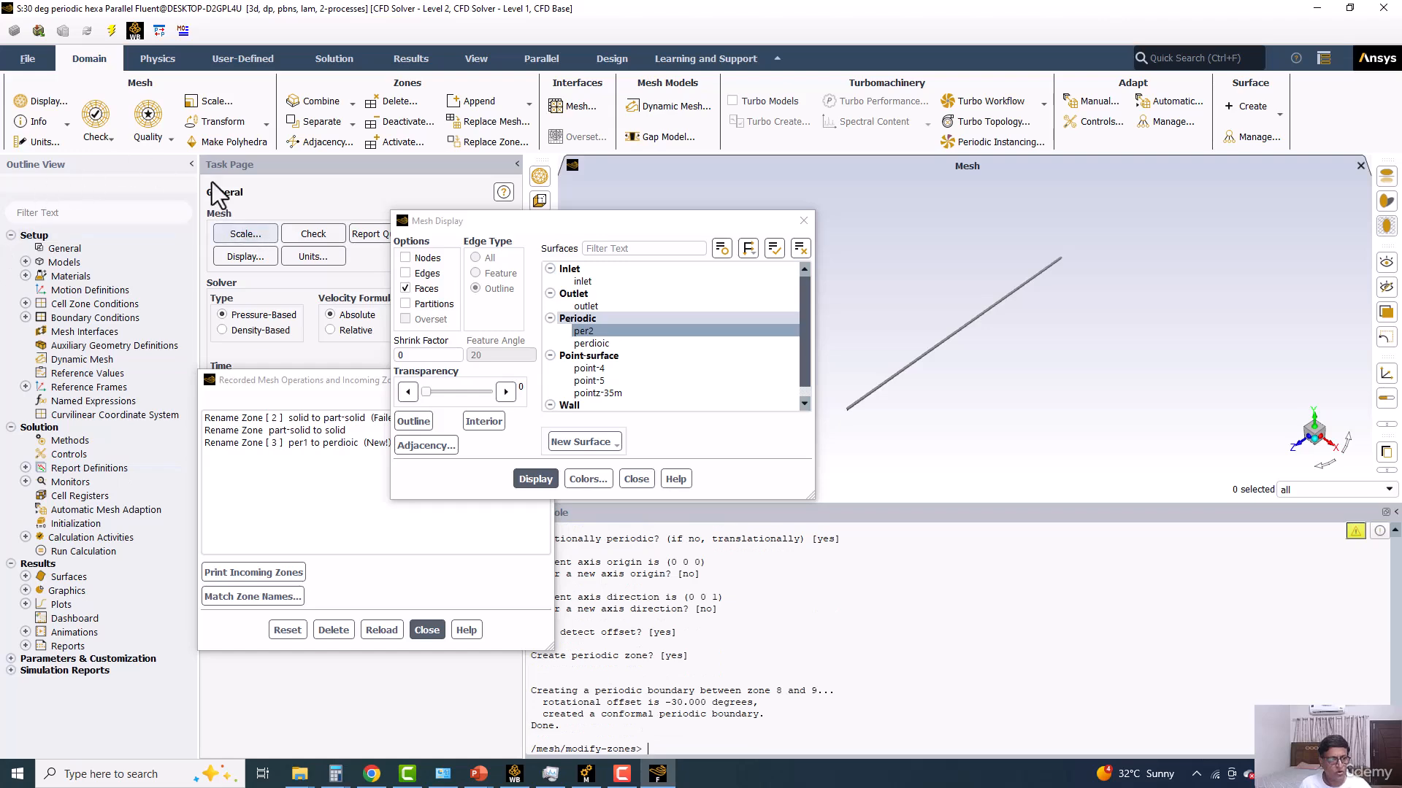
Step: Close the open mesh dialogs and rename the periodic boundary zone perdioic to per1
double_click(82, 317)
click(803, 220)
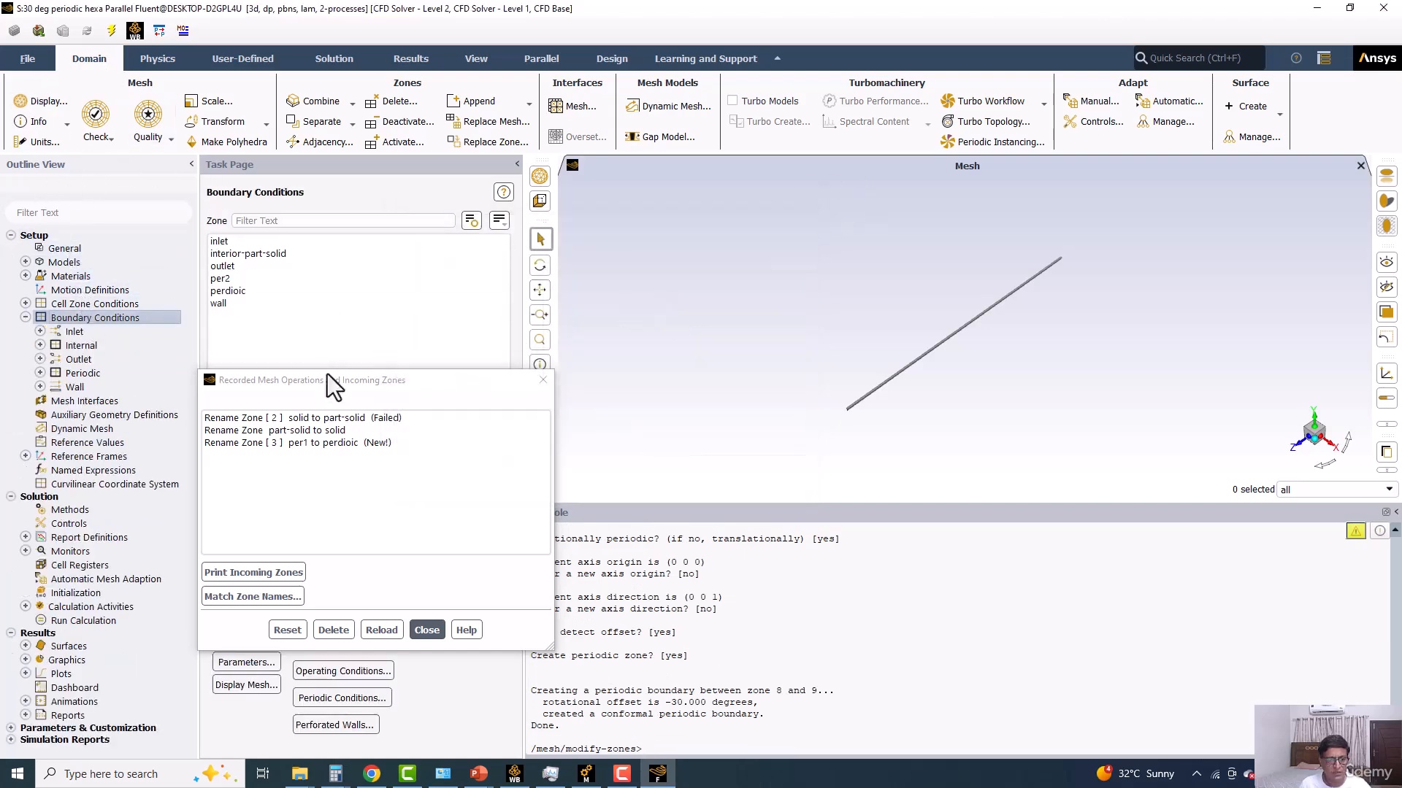
click(543, 379)
click(222, 291)
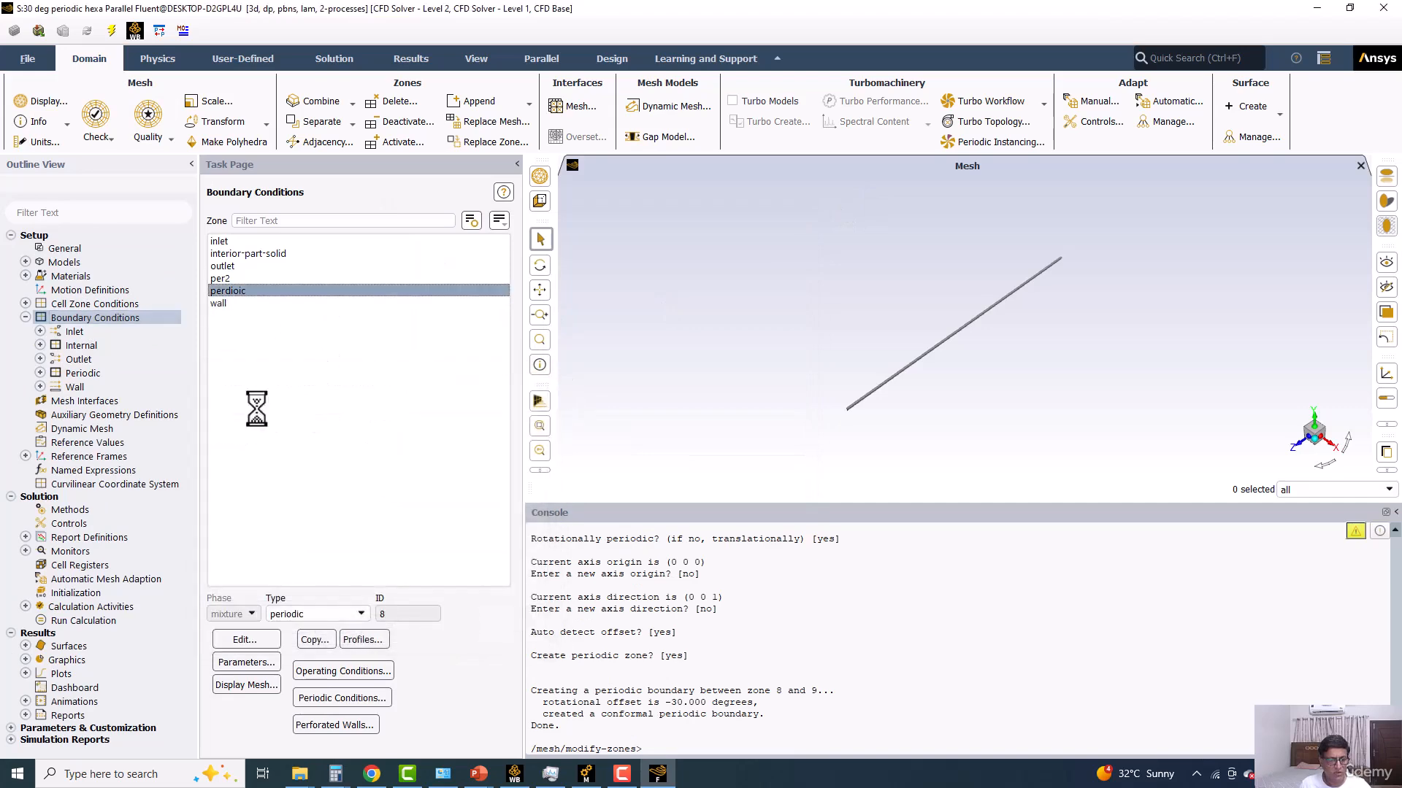
click(214, 641)
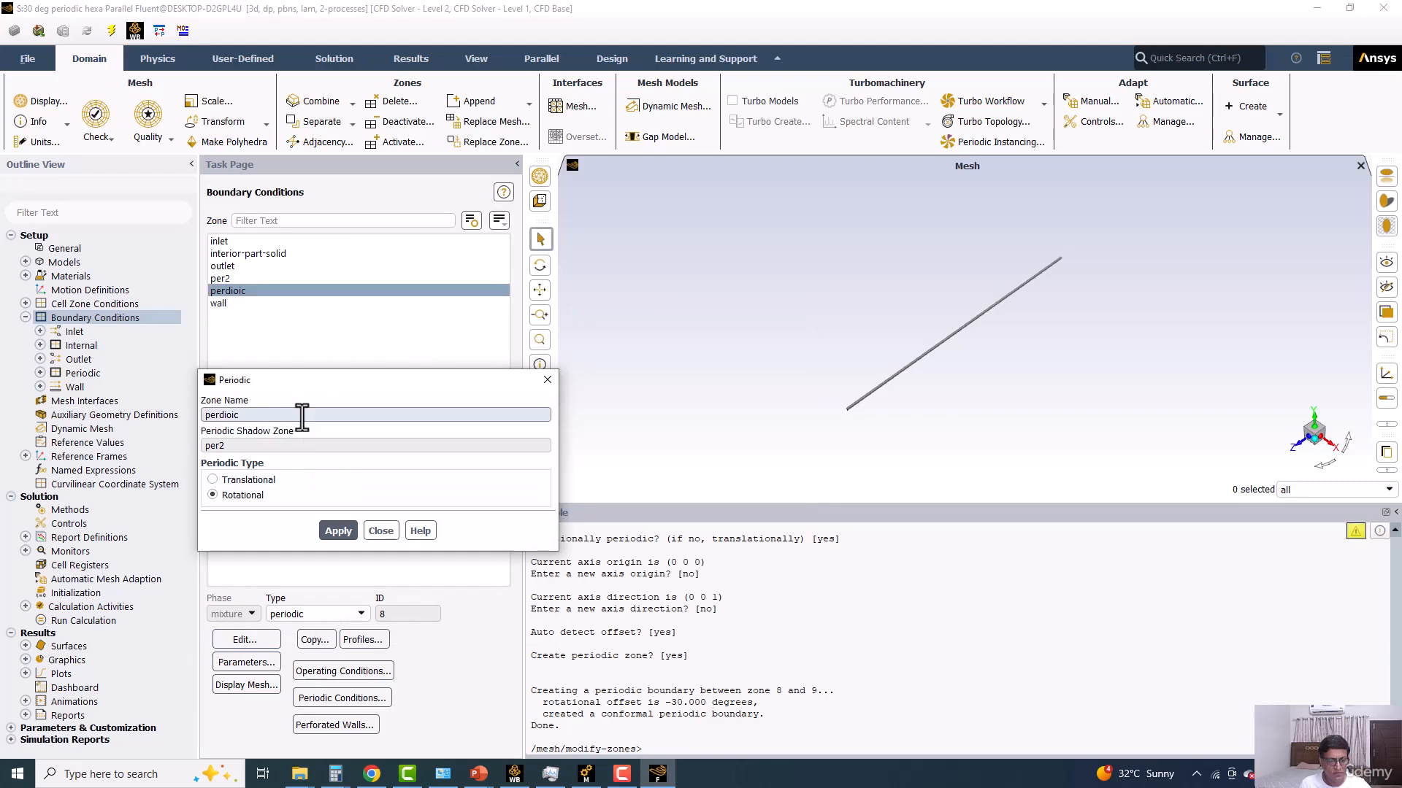
drag(300, 414, 106, 415)
text(per1)
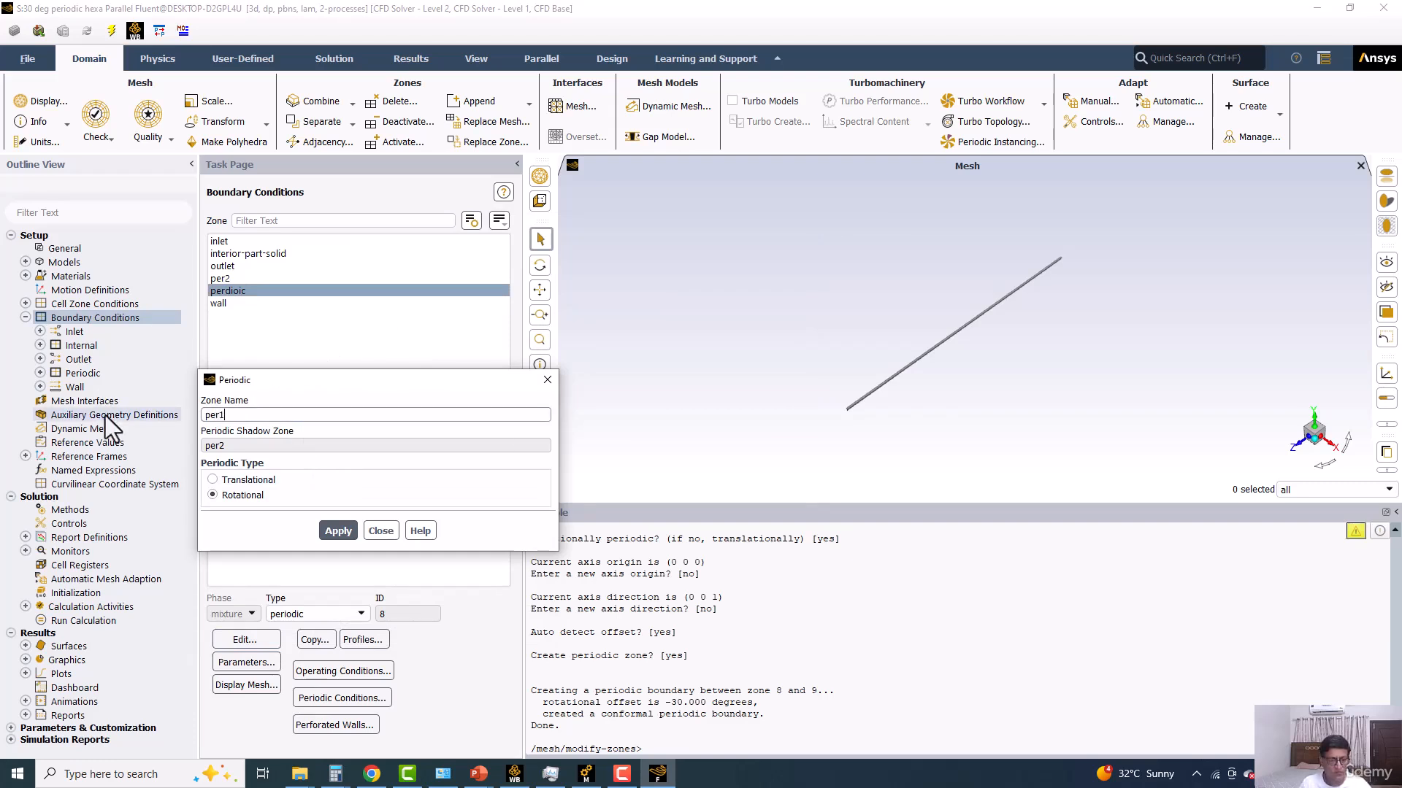
click(338, 530)
click(380, 531)
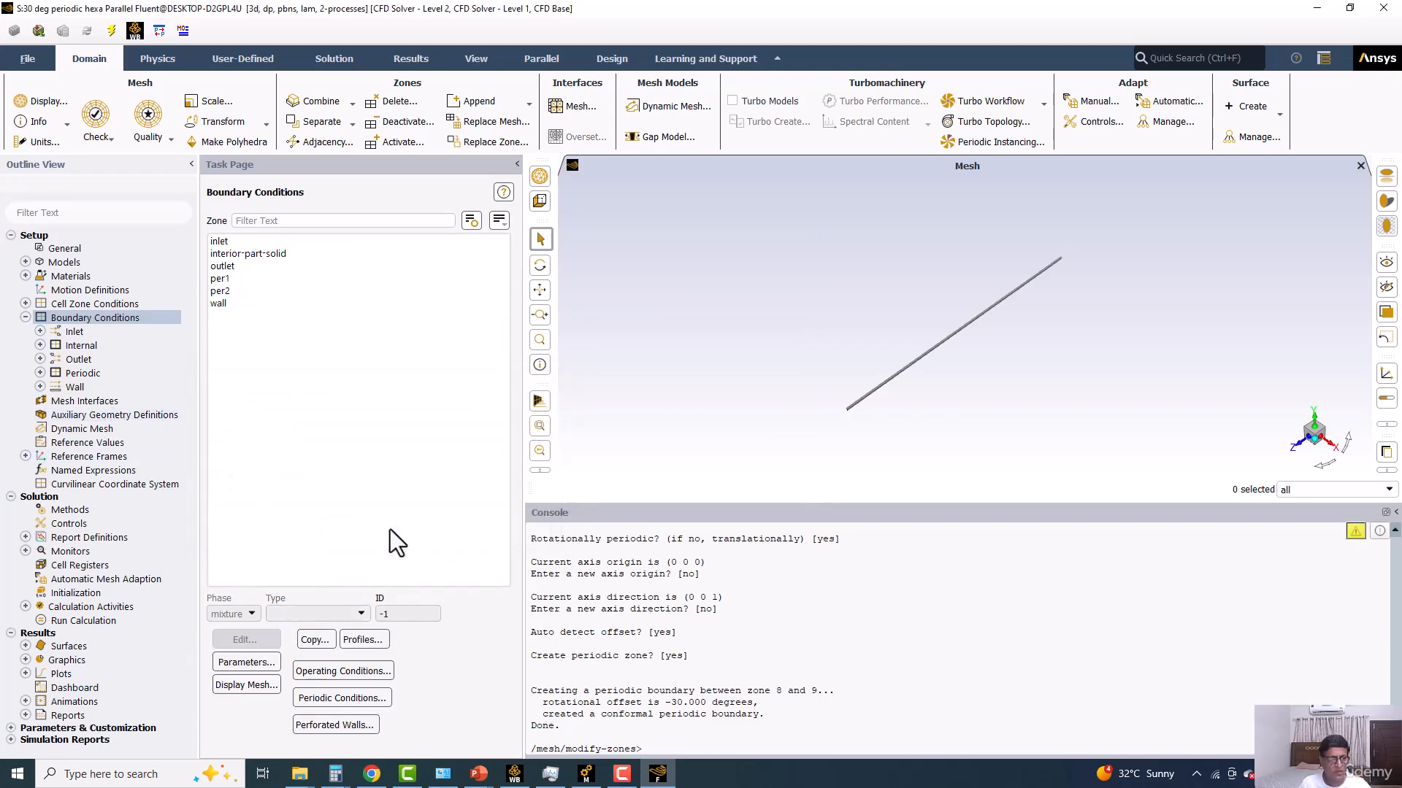
Step: Display the mesh with all edges and no faces, including the per1 and per2 surfaces
click(70, 102)
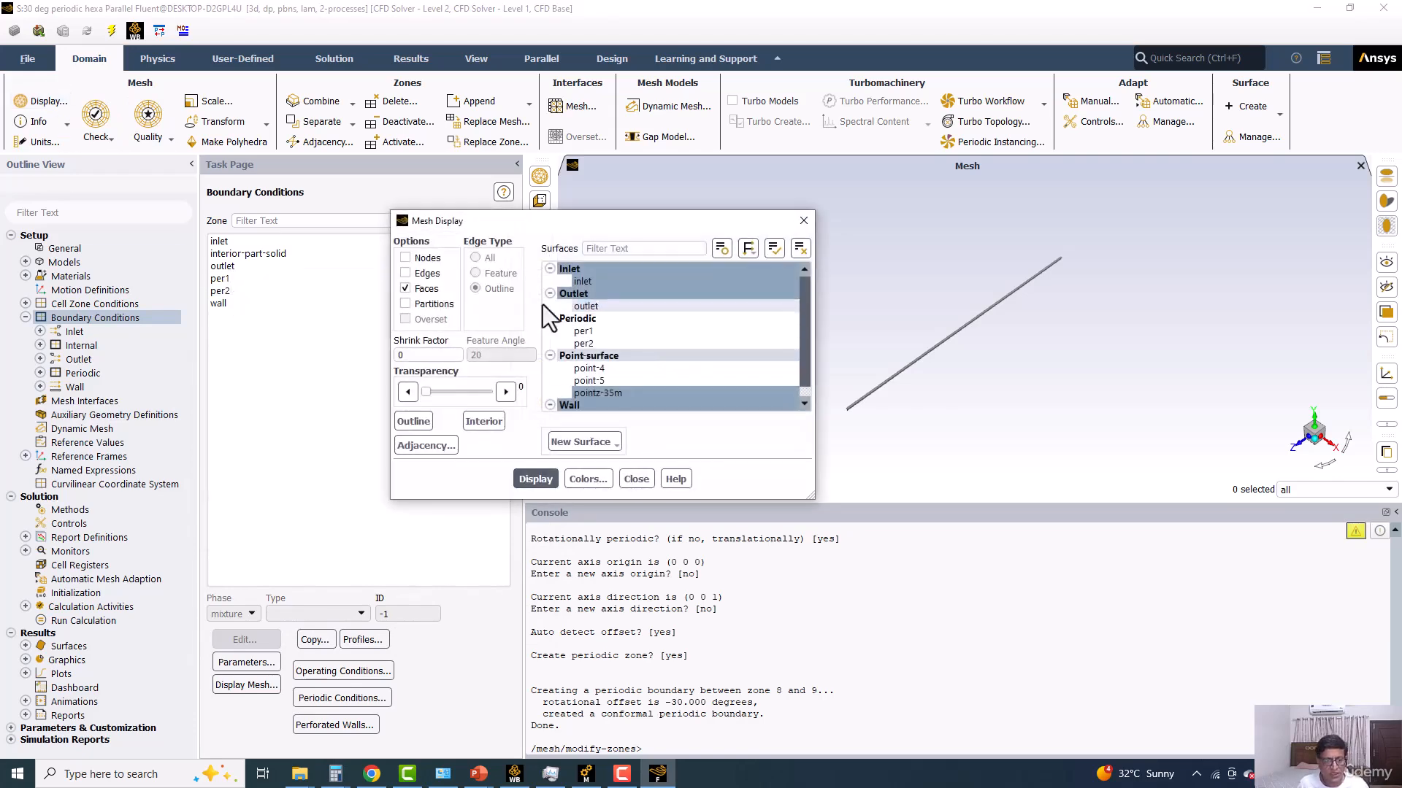
click(422, 273)
click(423, 288)
click(538, 479)
click(593, 343)
click(593, 331)
click(536, 479)
drag(651, 229, 369, 243)
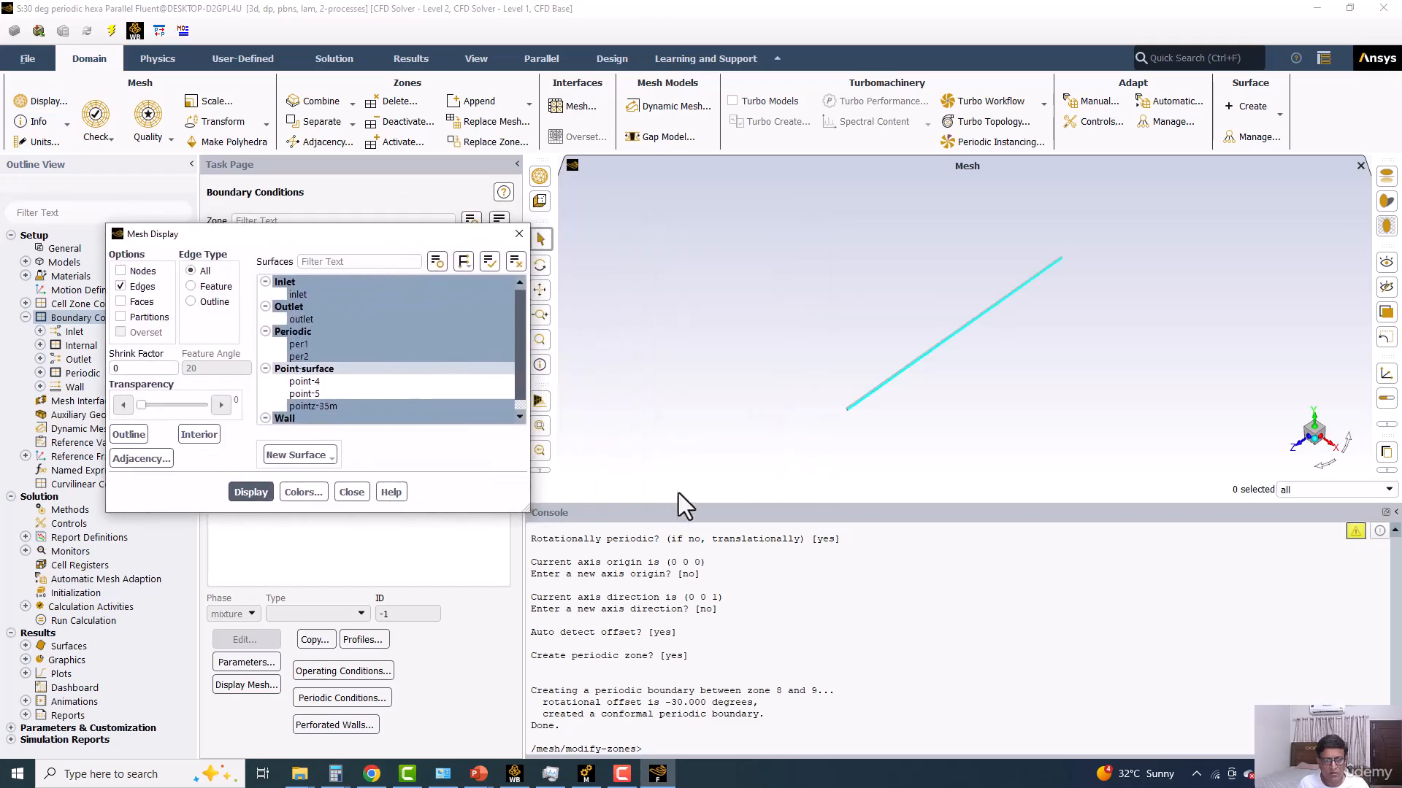
Step: Enlarge the graphics area and redisplay the mesh with faces shown together with edges
drag(676, 502, 675, 624)
scroll(875, 432, up, 3)
middle_drag(847, 463, 920, 321)
scroll(920, 321, up, 3)
middle_drag(761, 455, 1257, 335)
scroll(1257, 335, up, 4)
middle_drag(1008, 348, 1304, 363)
scroll(861, 355, down, 5)
click(119, 301)
click(233, 487)
Step: Examine the hexahedral cells on the pipe sector's end face and near the curved wall, and close the mesh display settings
drag(729, 335, 799, 310)
scroll(751, 380, up, 4)
drag(762, 388, 856, 270)
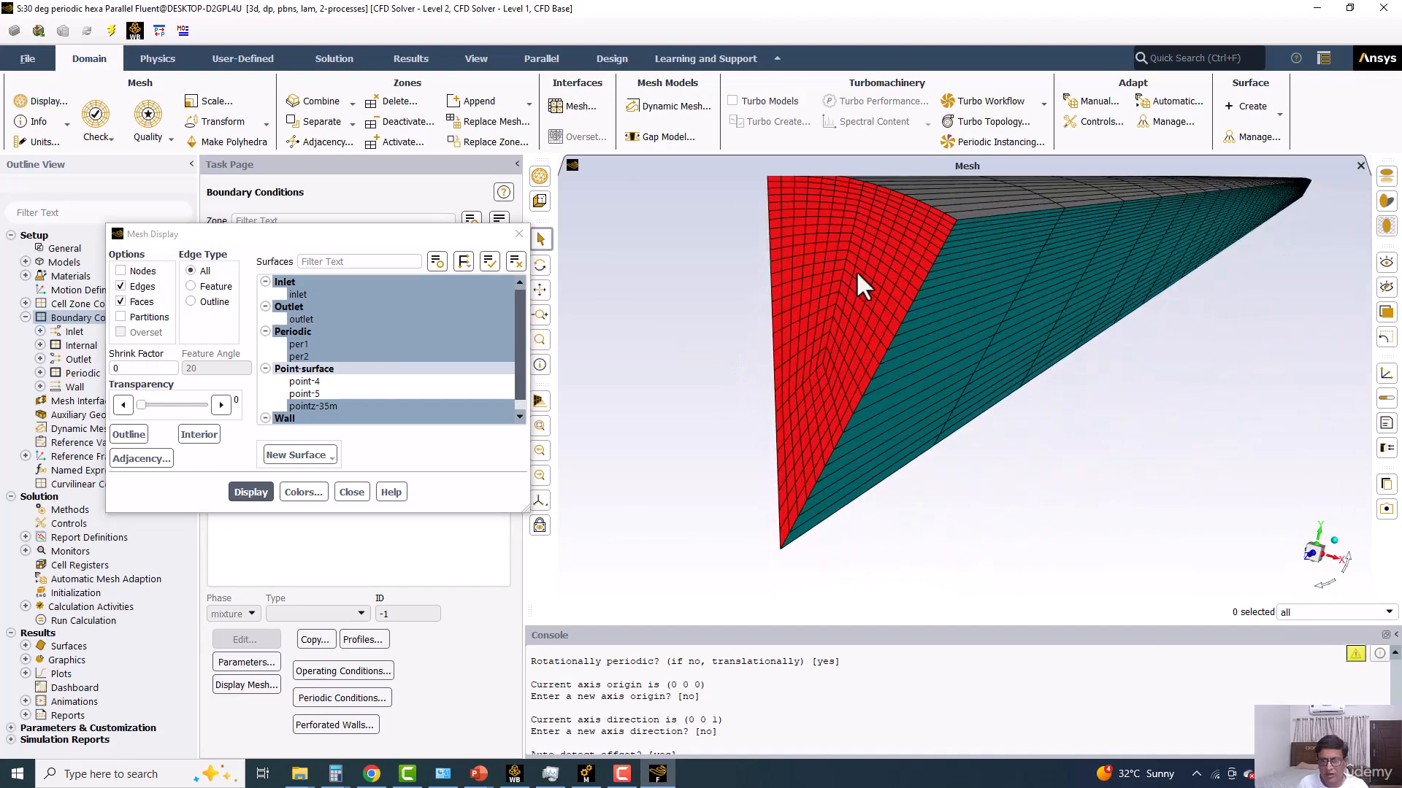
drag(856, 354, 849, 358)
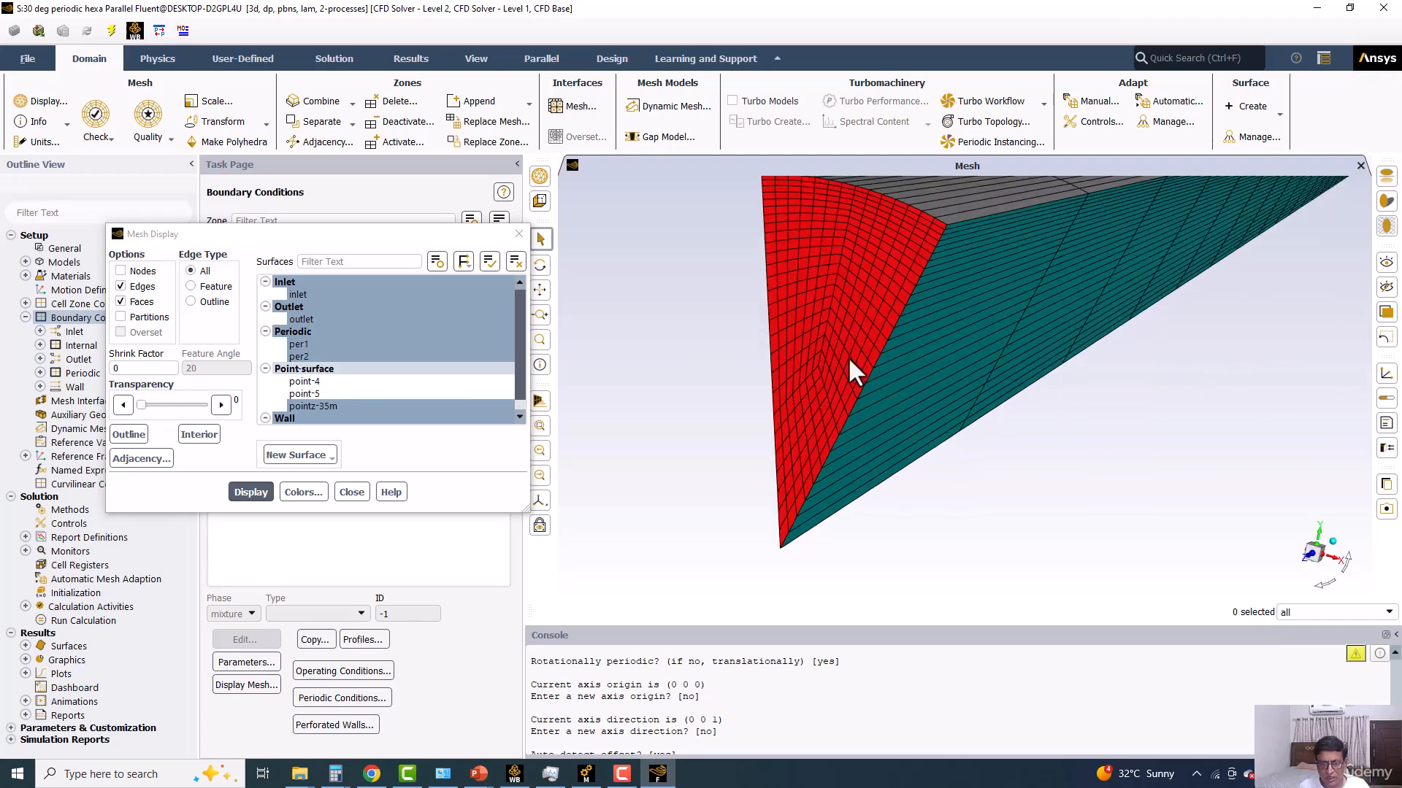
scroll(876, 365, up, 5)
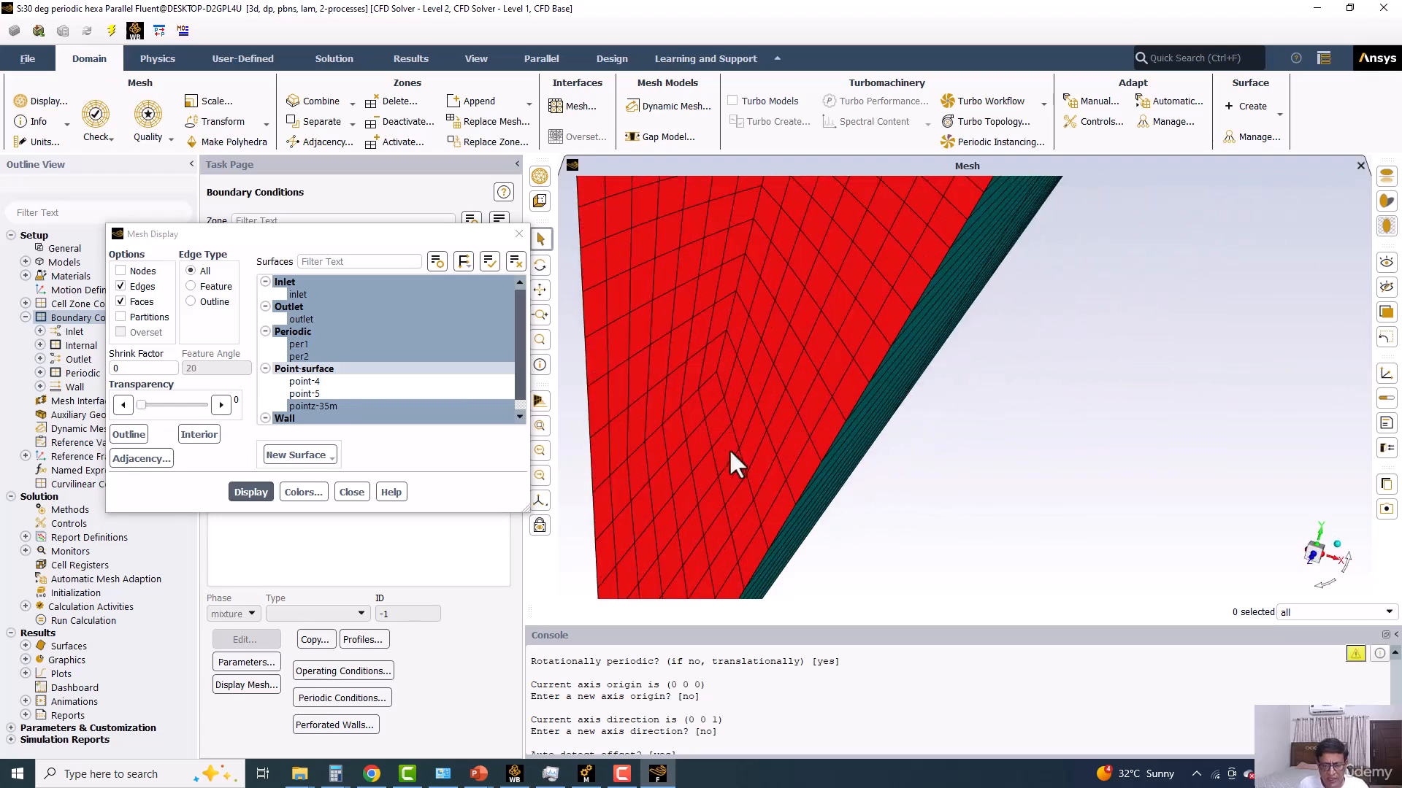
scroll(753, 471, down, 2)
drag(753, 471, 776, 270)
scroll(744, 316, up, 3)
scroll(752, 332, down, 6)
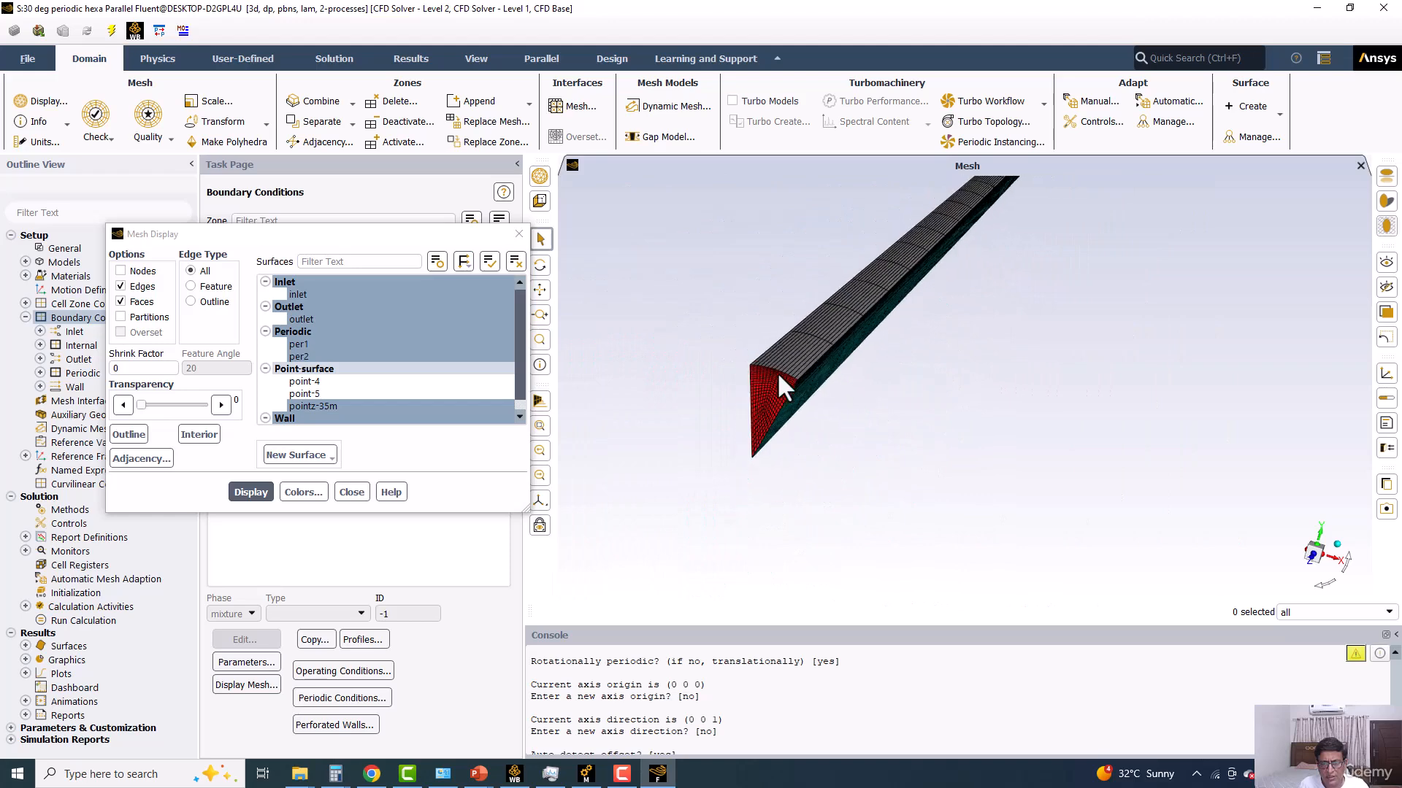
scroll(776, 370, up, 5)
scroll(657, 330, up, 4)
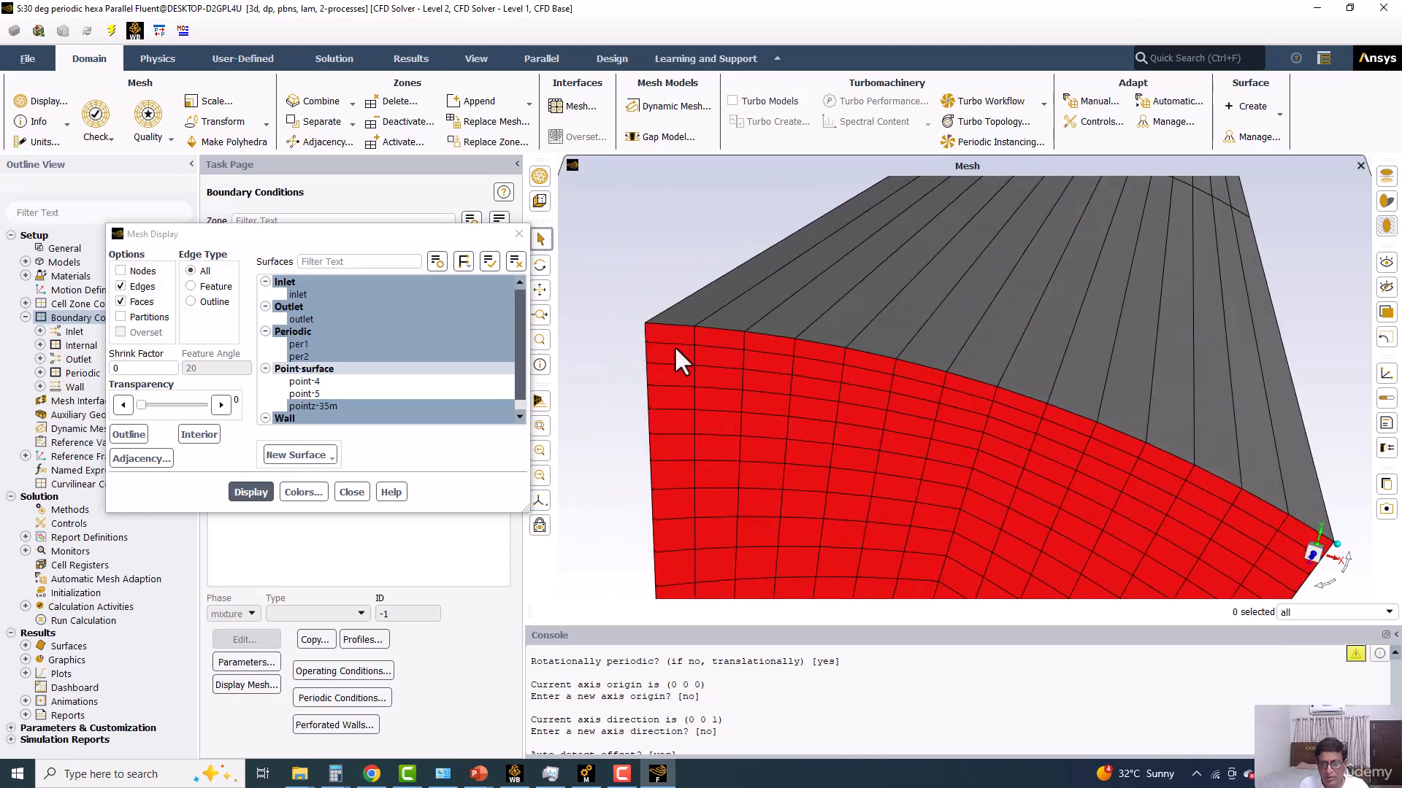
scroll(675, 348, down, 5)
scroll(675, 349, up, 2)
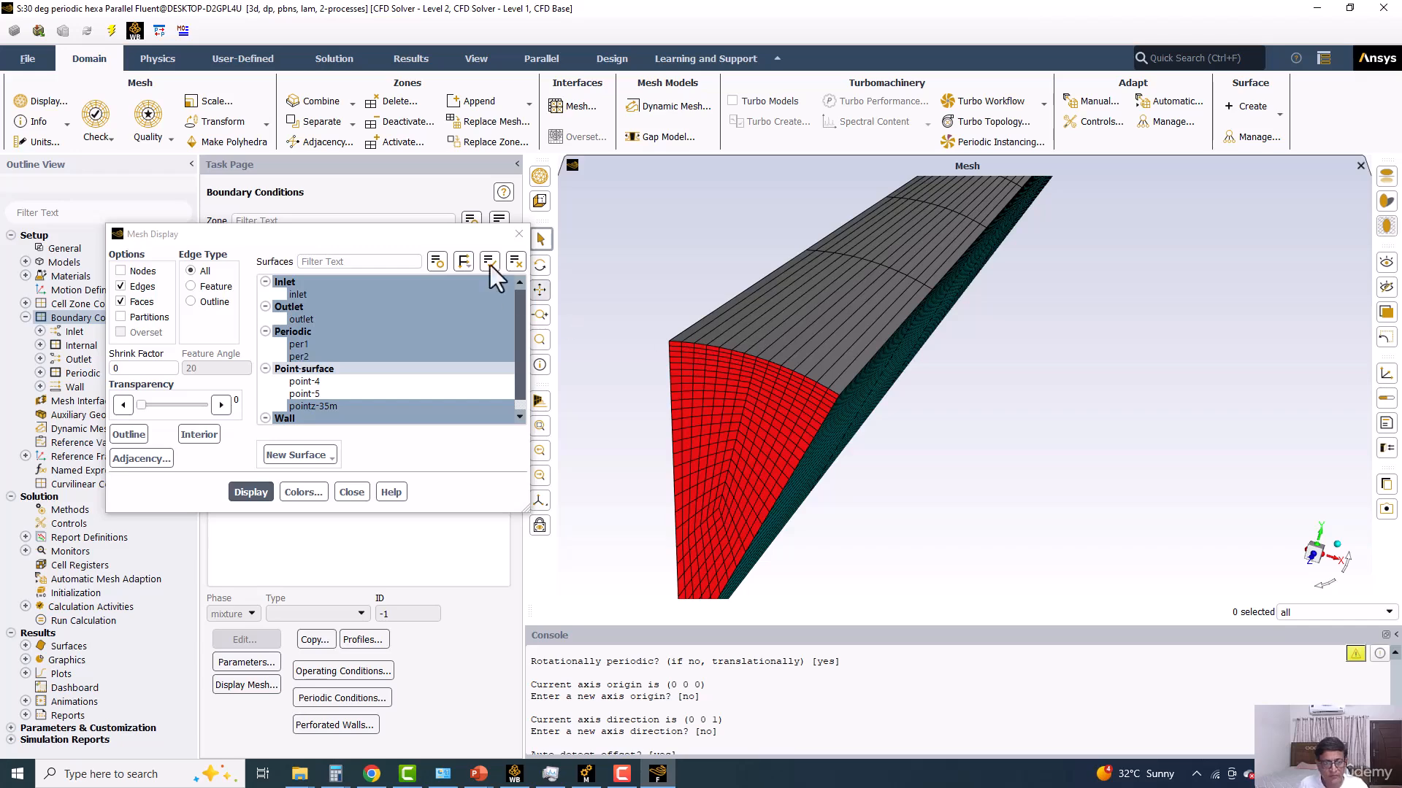
click(519, 234)
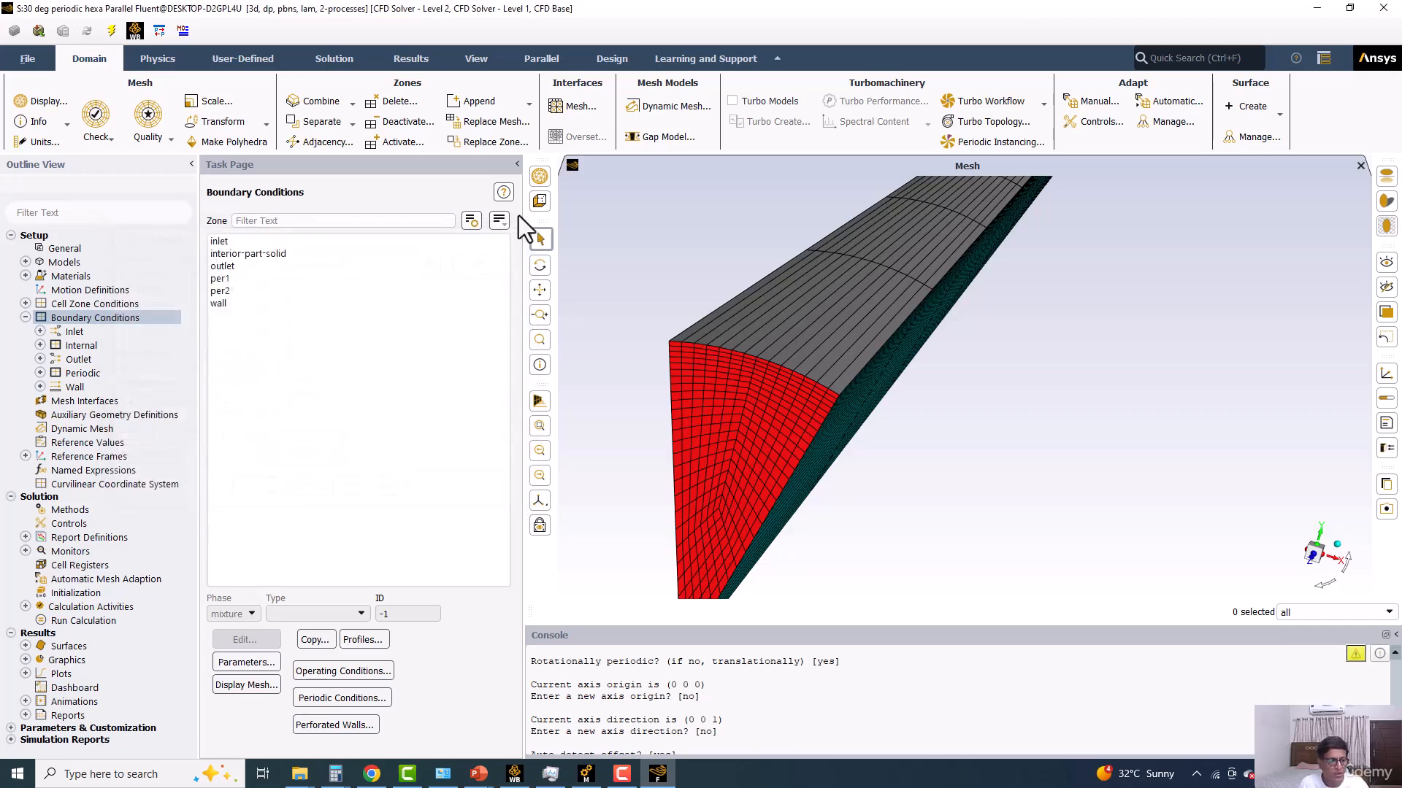
Step: Print the mesh size report and perform a mesh check
click(38, 122)
click(45, 140)
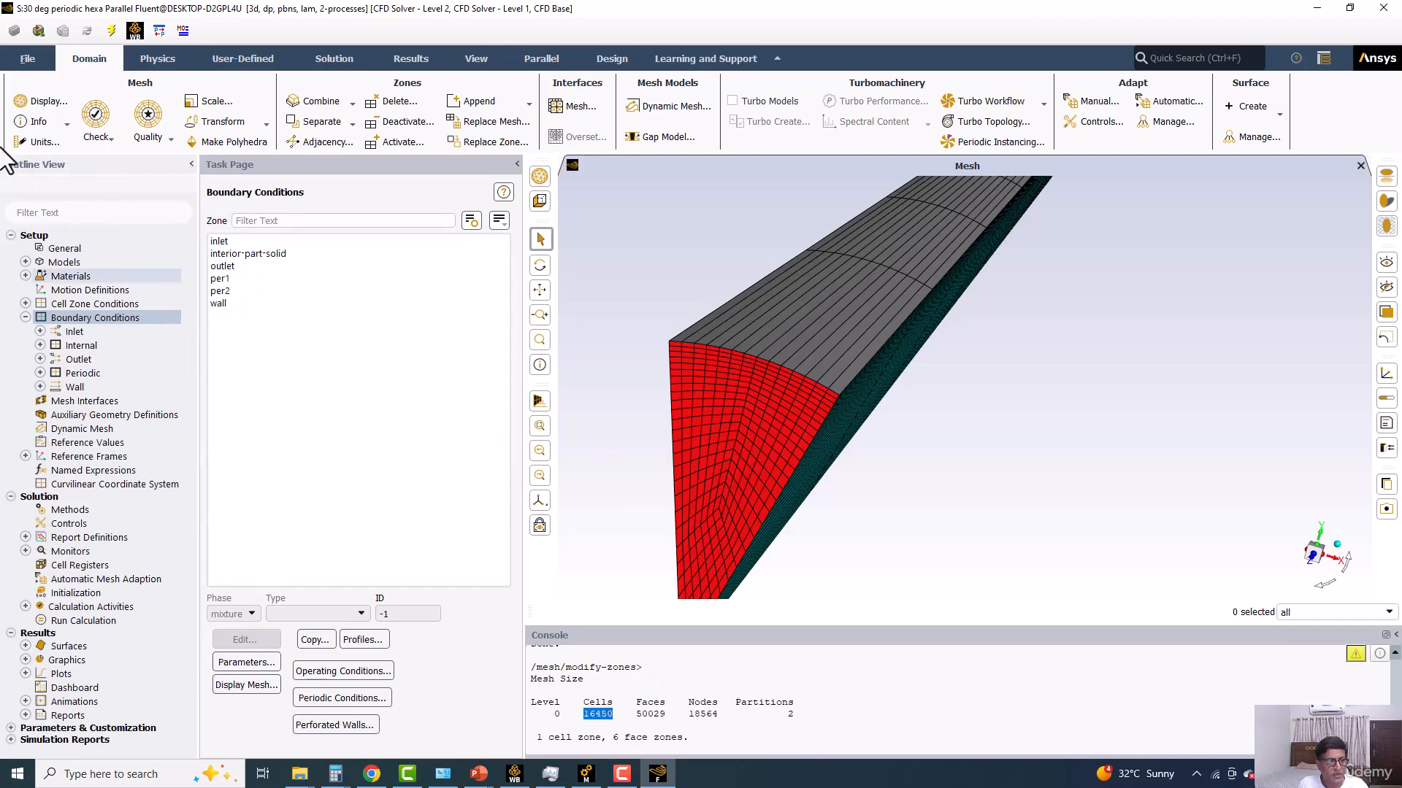
click(88, 124)
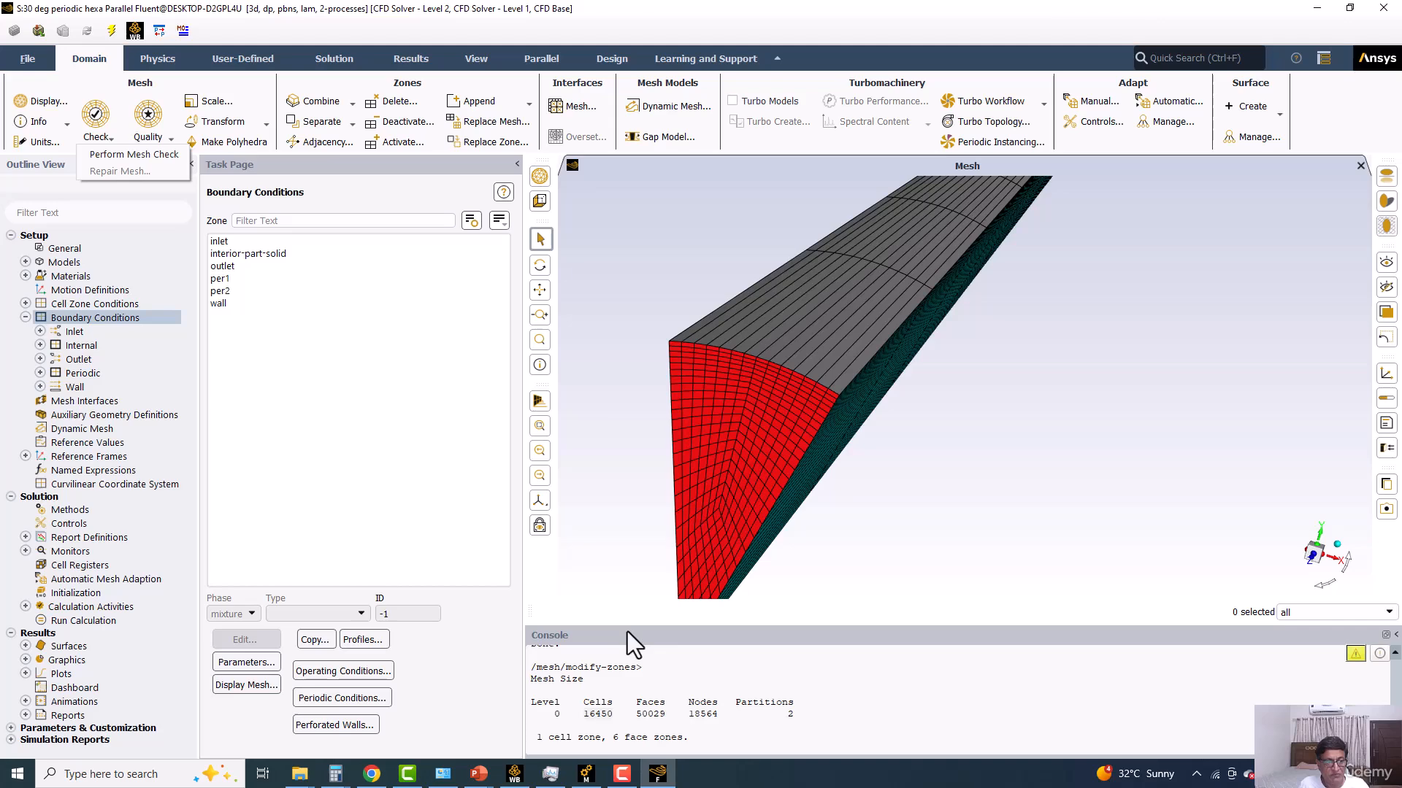
click(124, 158)
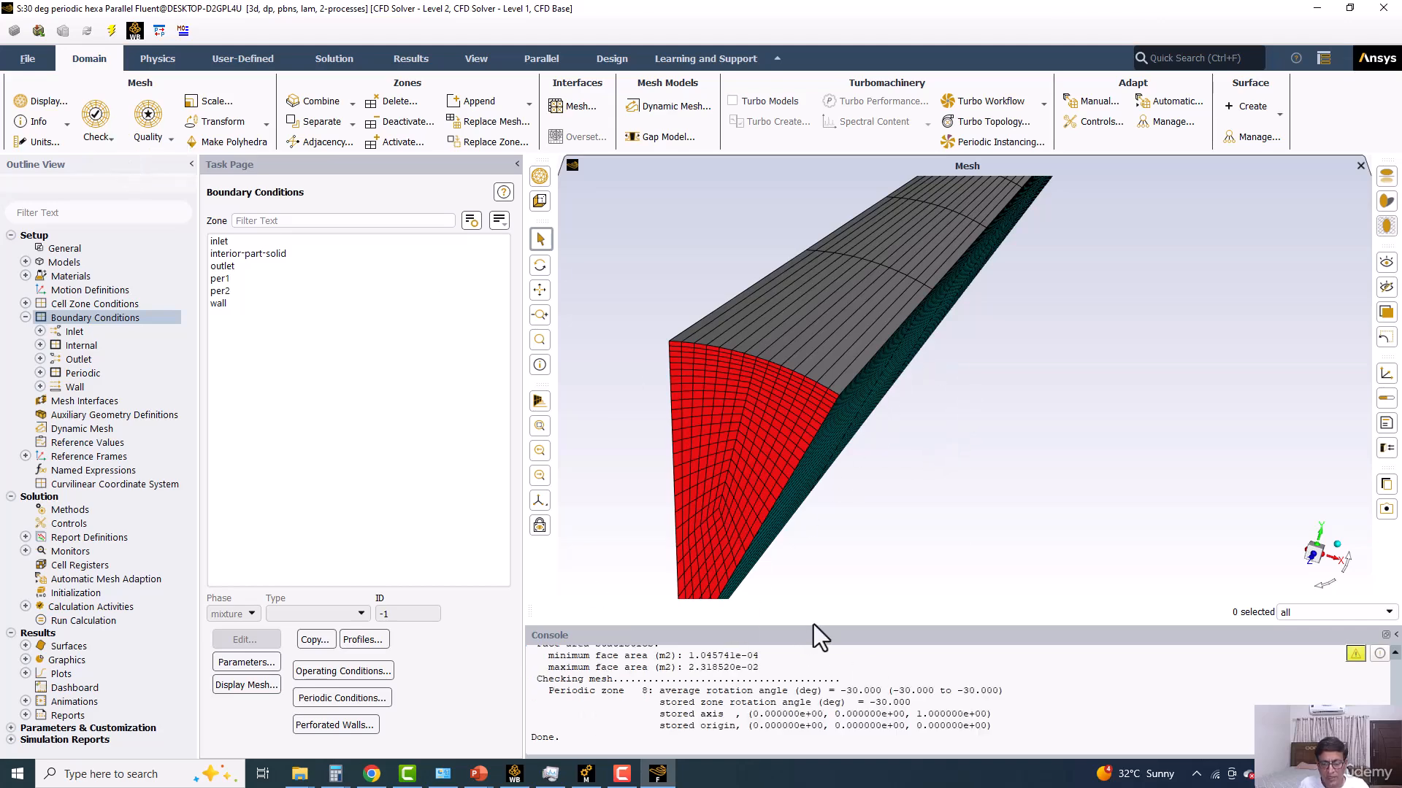
Step: Enlarge the console and review the check's minimum cell volume and the periodic zone's rotation angle, axis and origin
drag(813, 627, 807, 466)
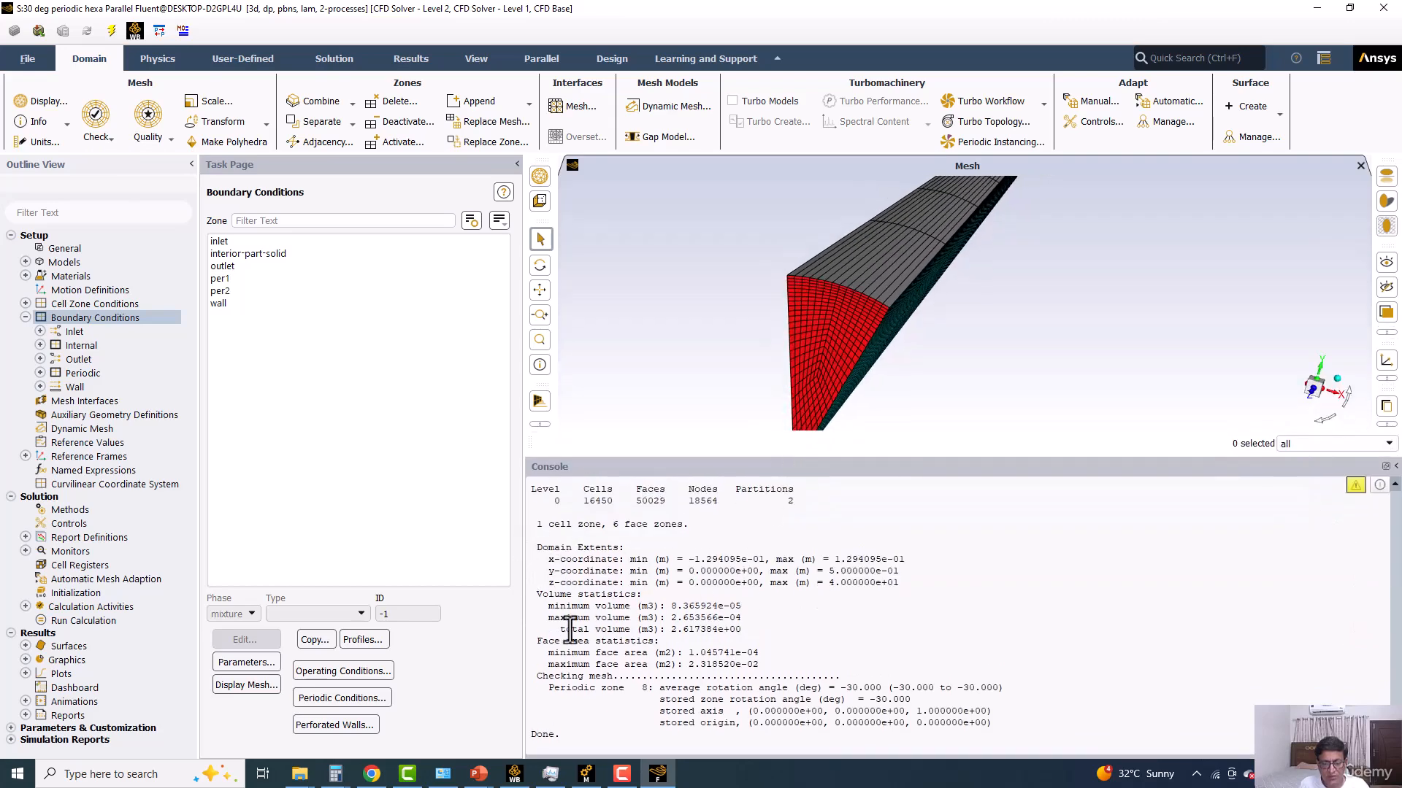
drag(671, 607, 744, 607)
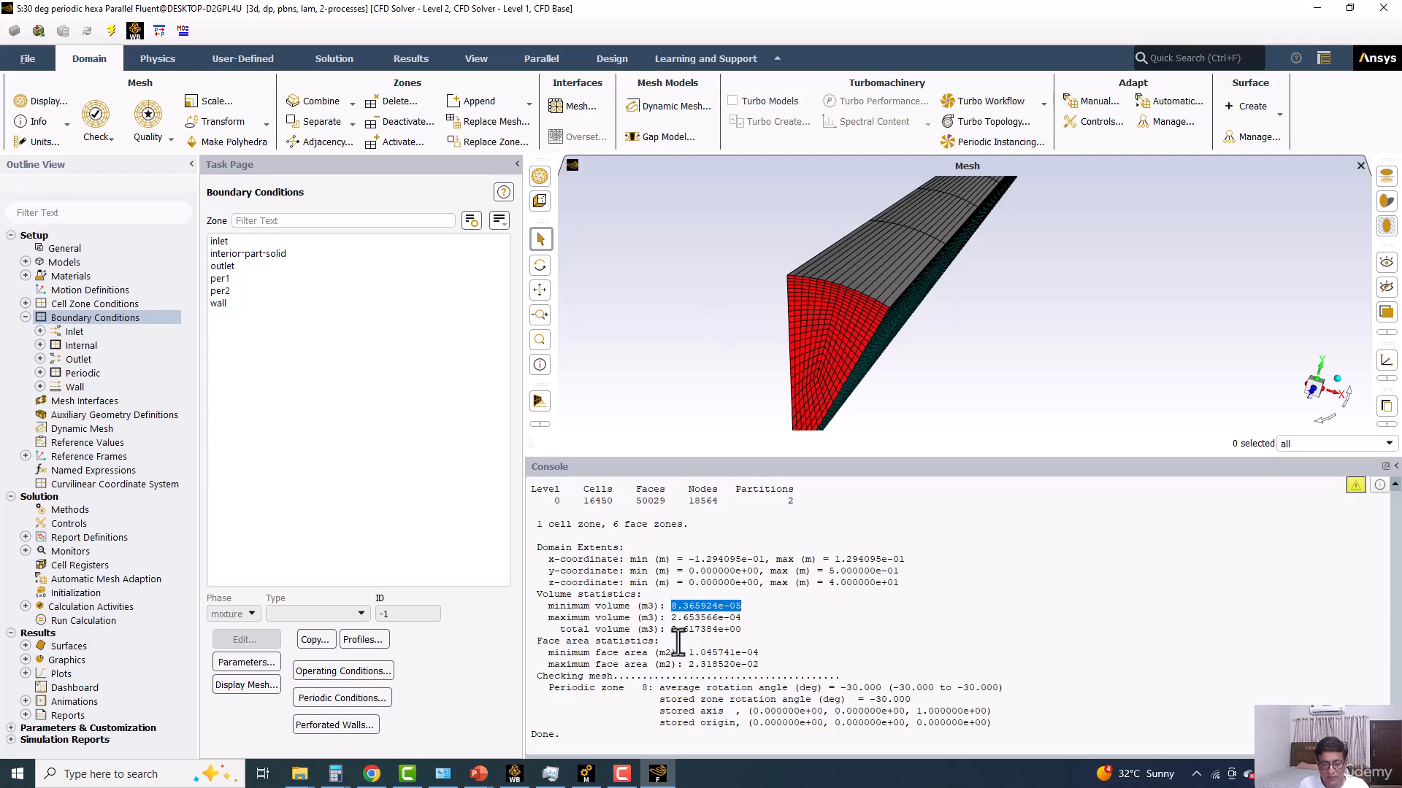
drag(550, 688, 912, 699)
click(800, 700)
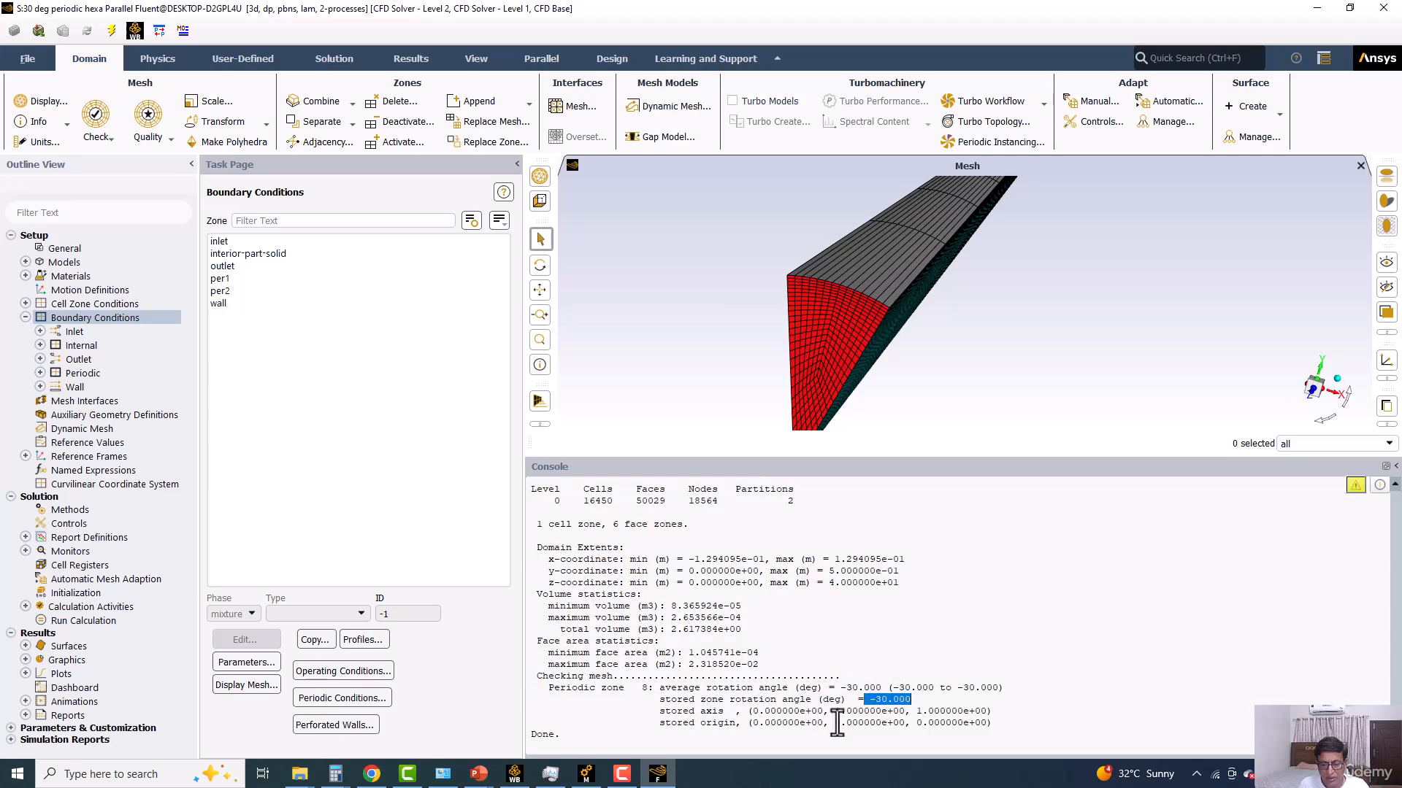
drag(654, 711, 994, 711)
drag(657, 724, 994, 723)
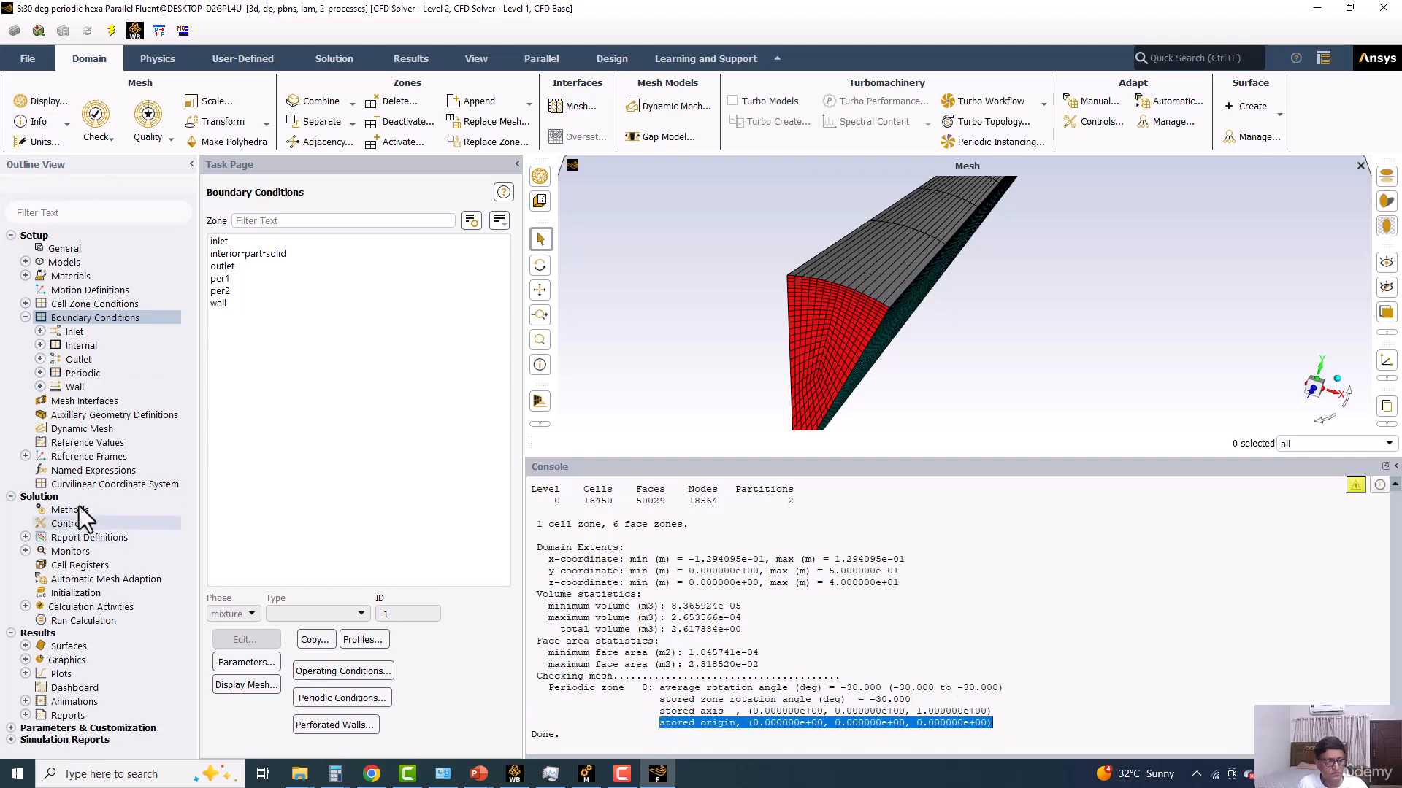
Step: Review the physics models list and the density and viscosity of the air material
click(77, 267)
double_click(78, 269)
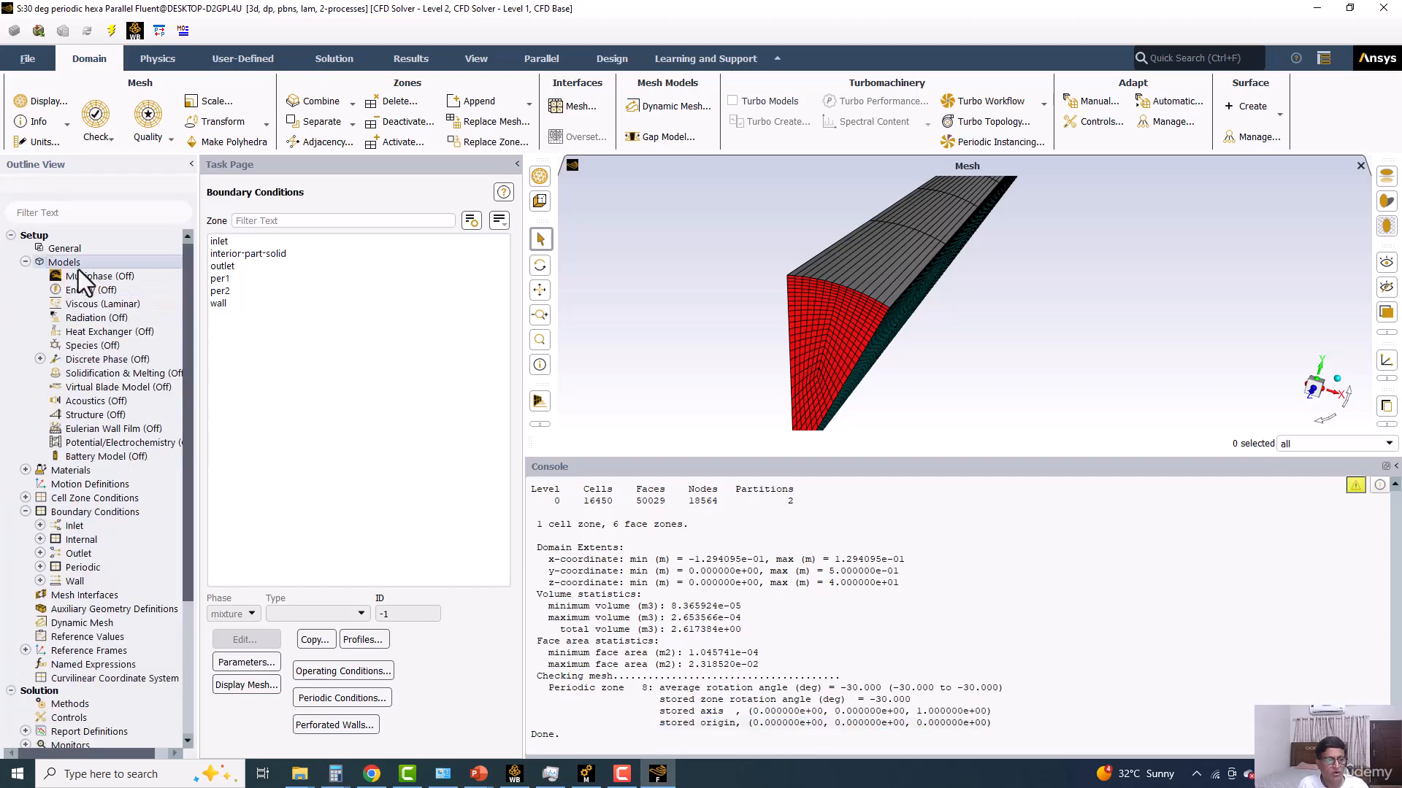
double_click(80, 472)
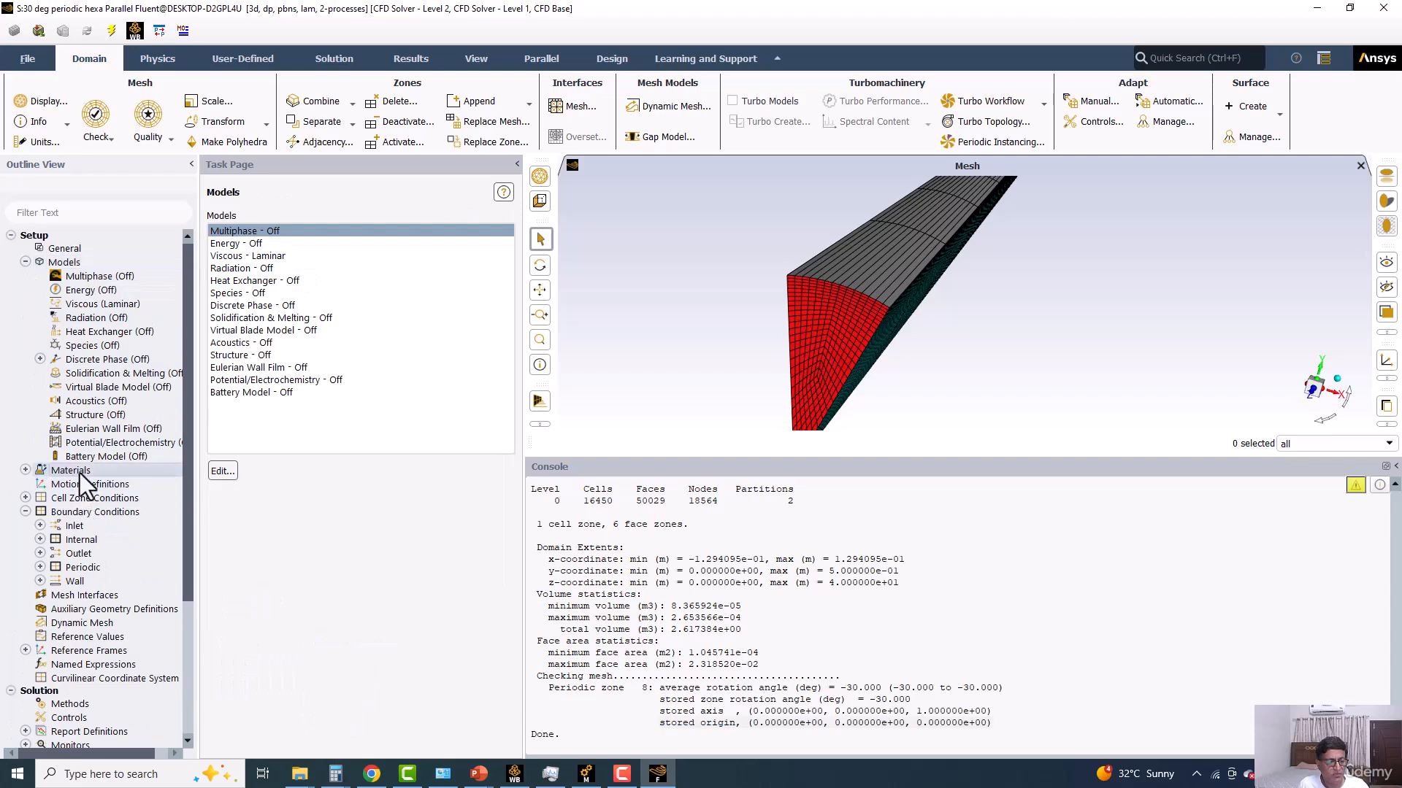
click(239, 244)
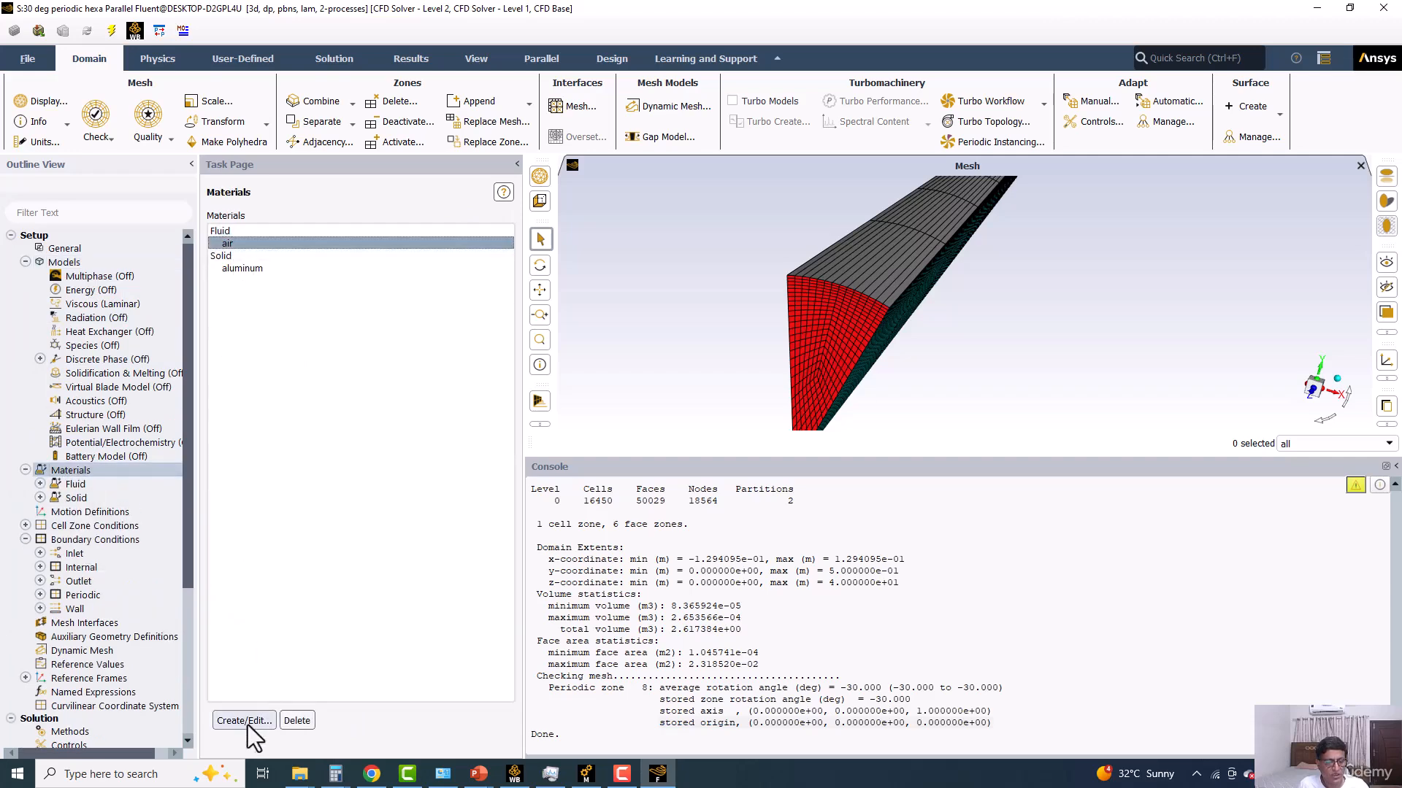
click(247, 721)
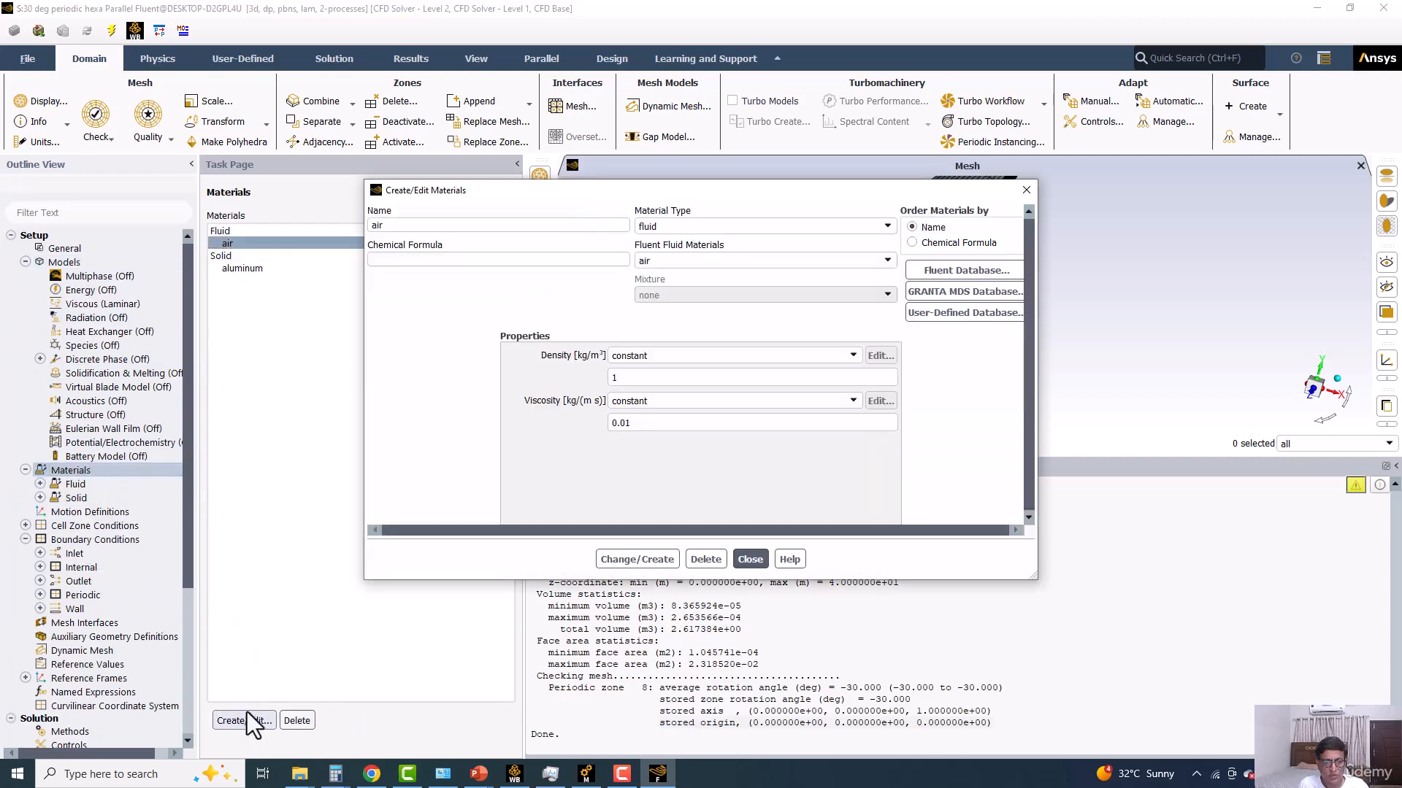
click(751, 557)
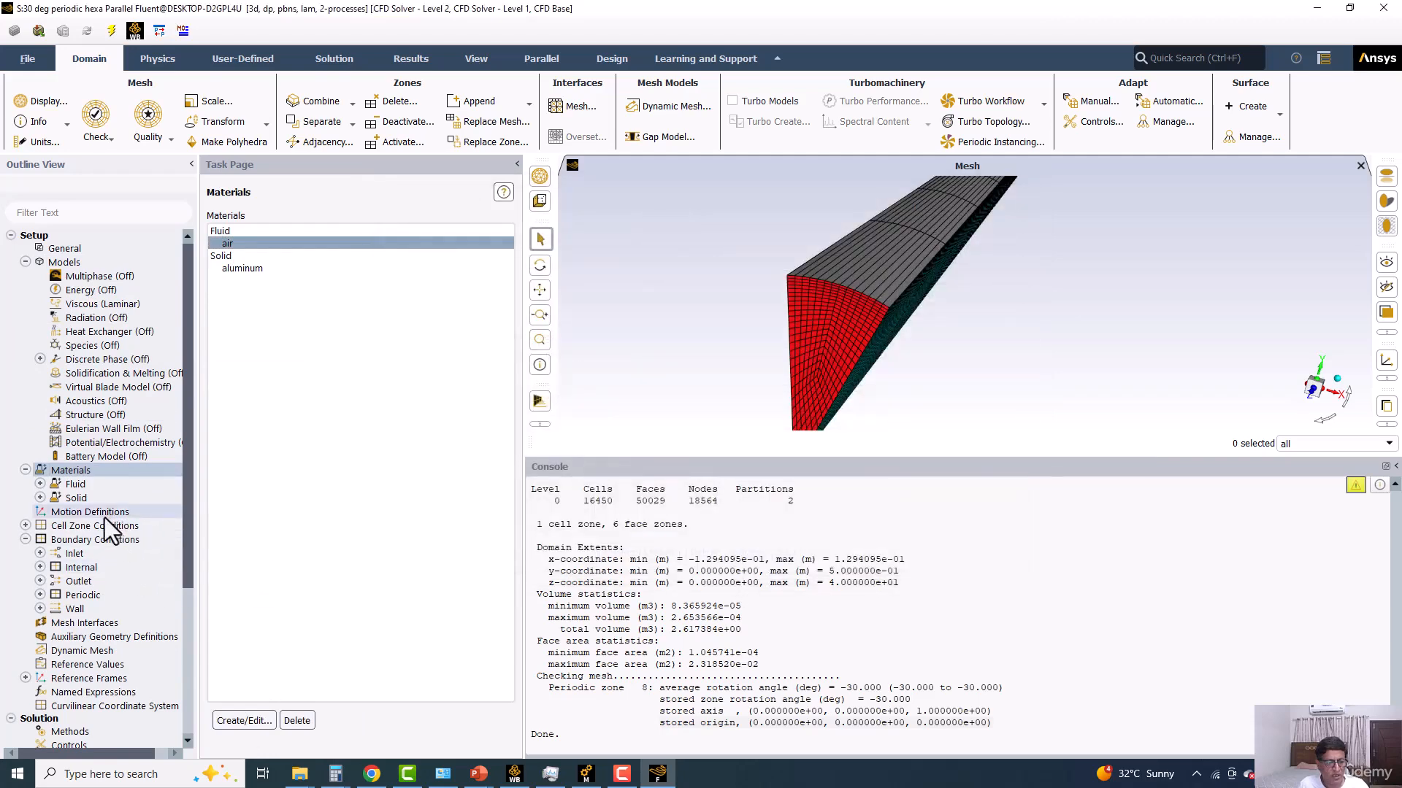
Step: Group the boundary condition zones by zone type and review the inlet's velocity settings
double_click(84, 540)
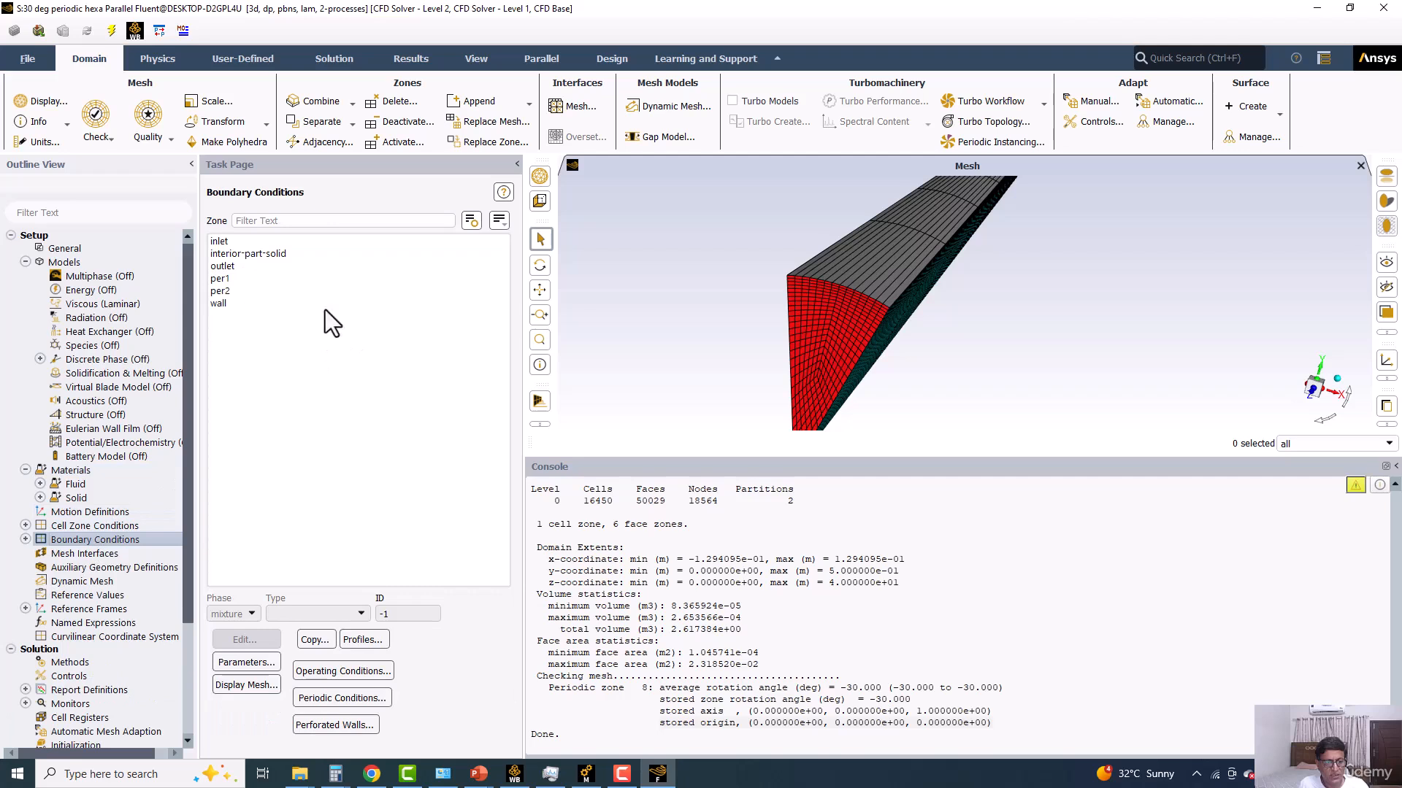
click(492, 226)
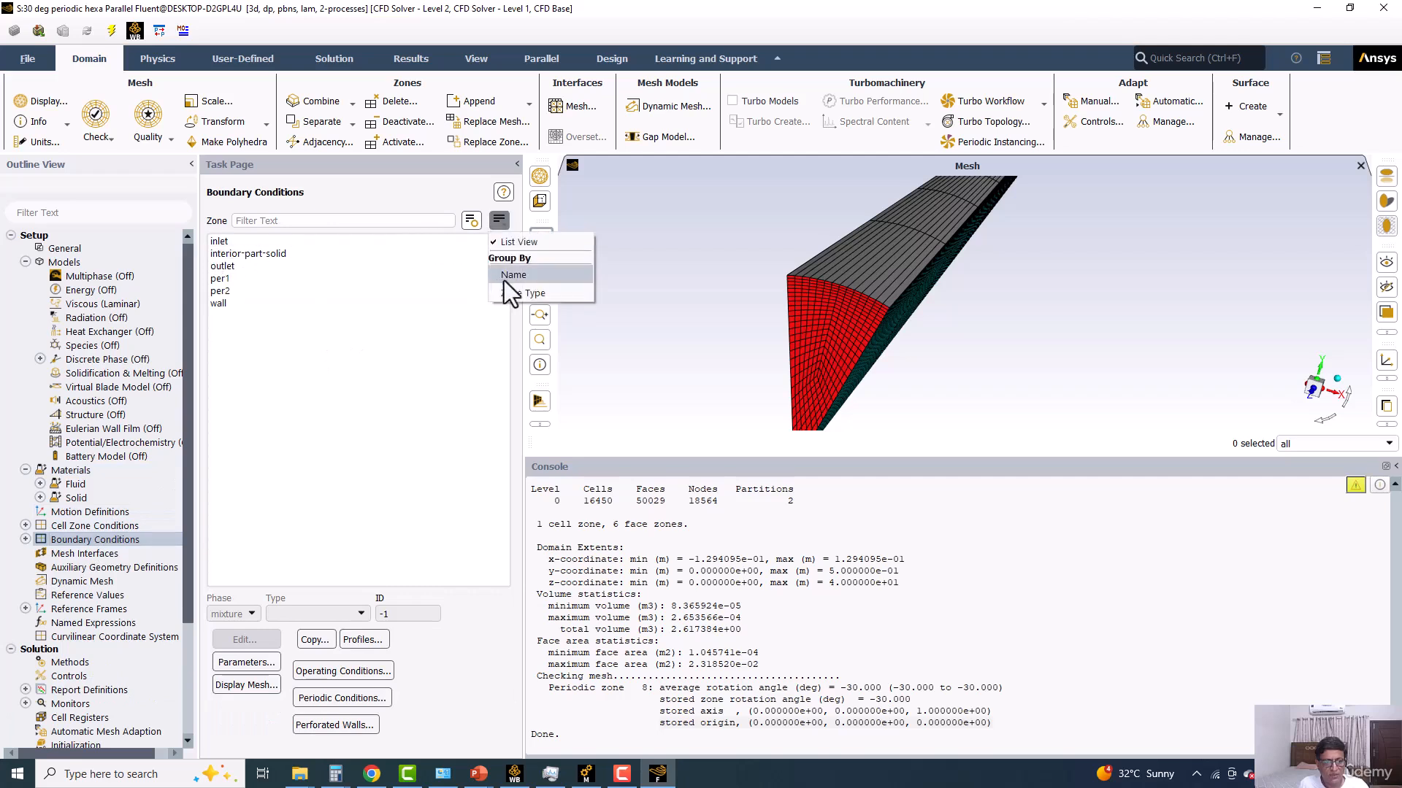
click(511, 293)
click(245, 254)
click(241, 640)
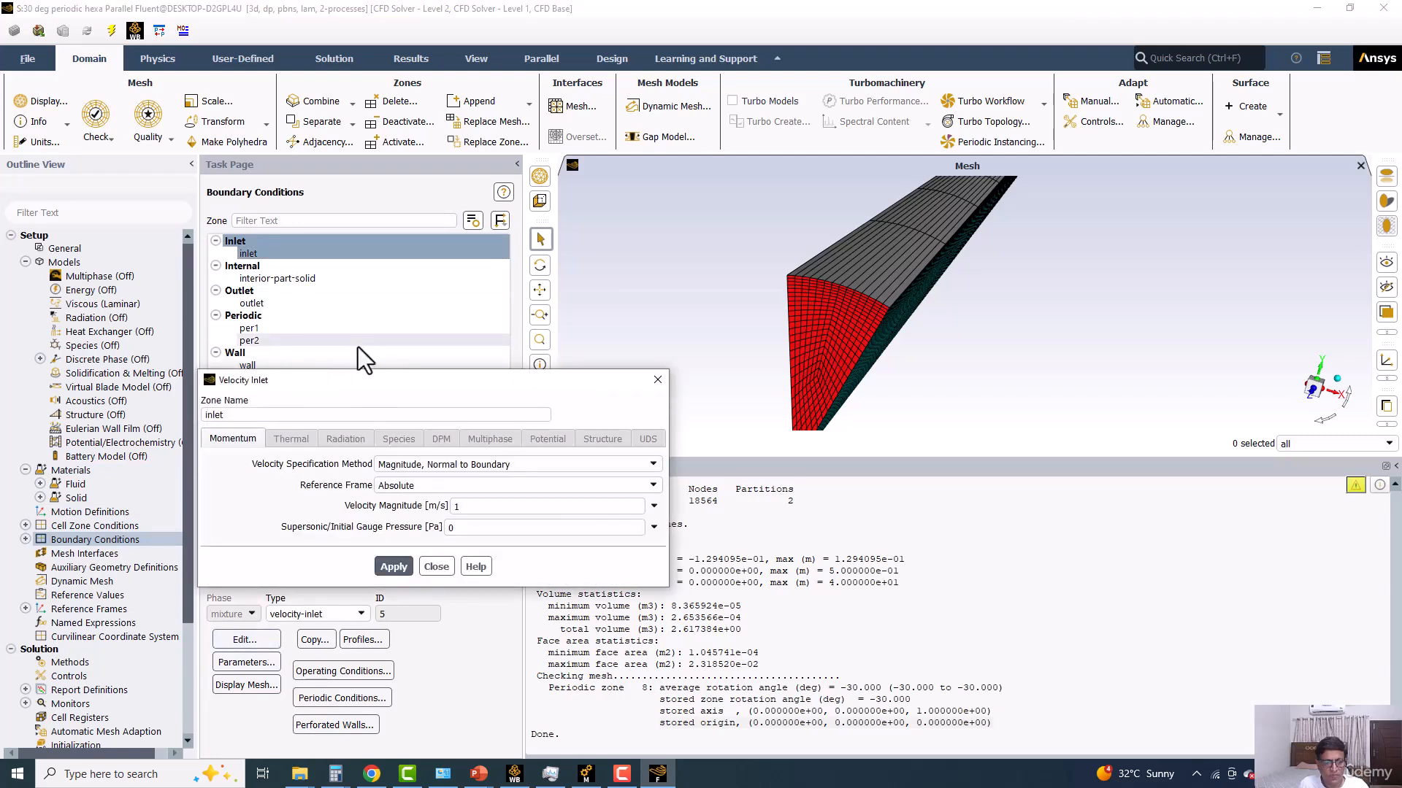
click(657, 379)
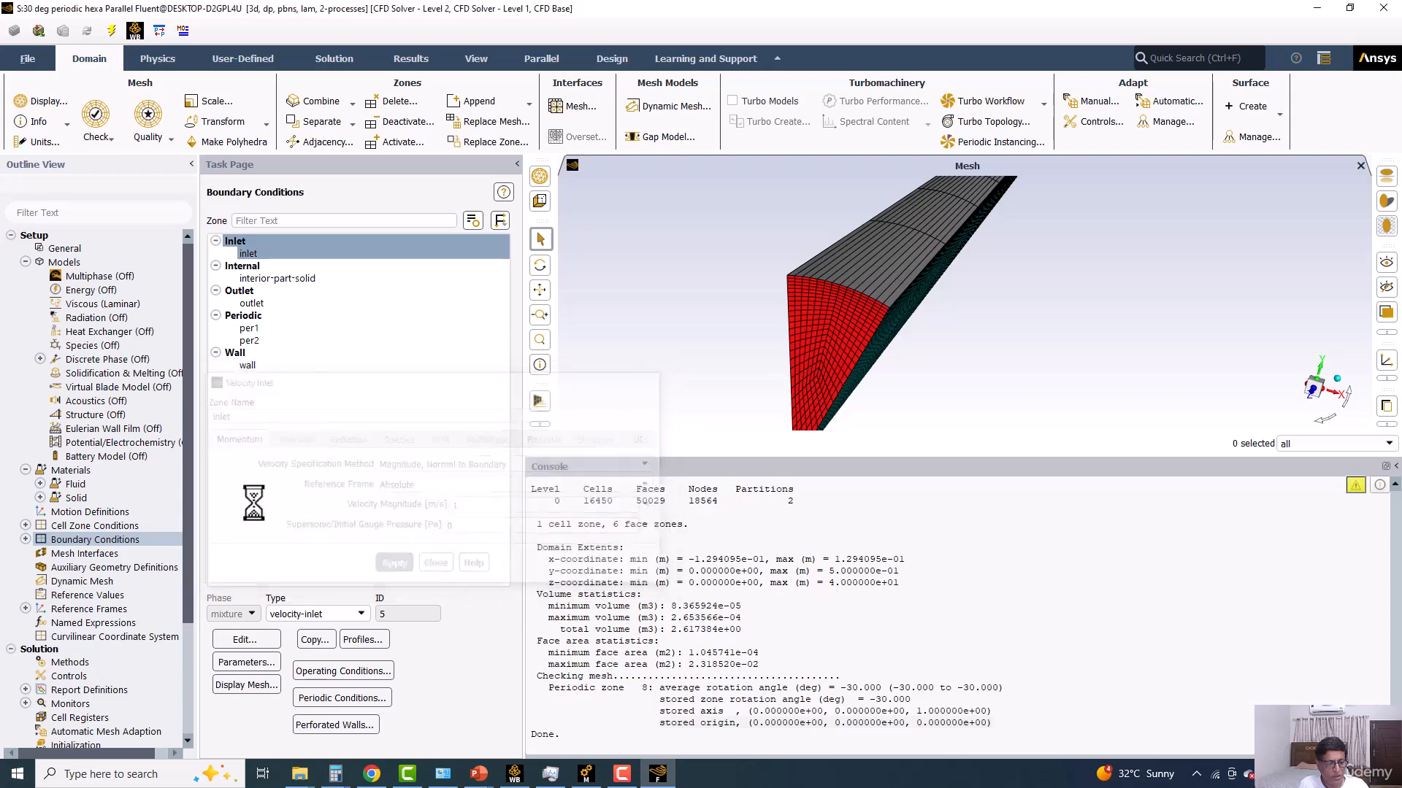
Step: Review the solution methods and the residual monitor settings, including the convergence criterion
click(82, 660)
scroll(80, 438, down, 4)
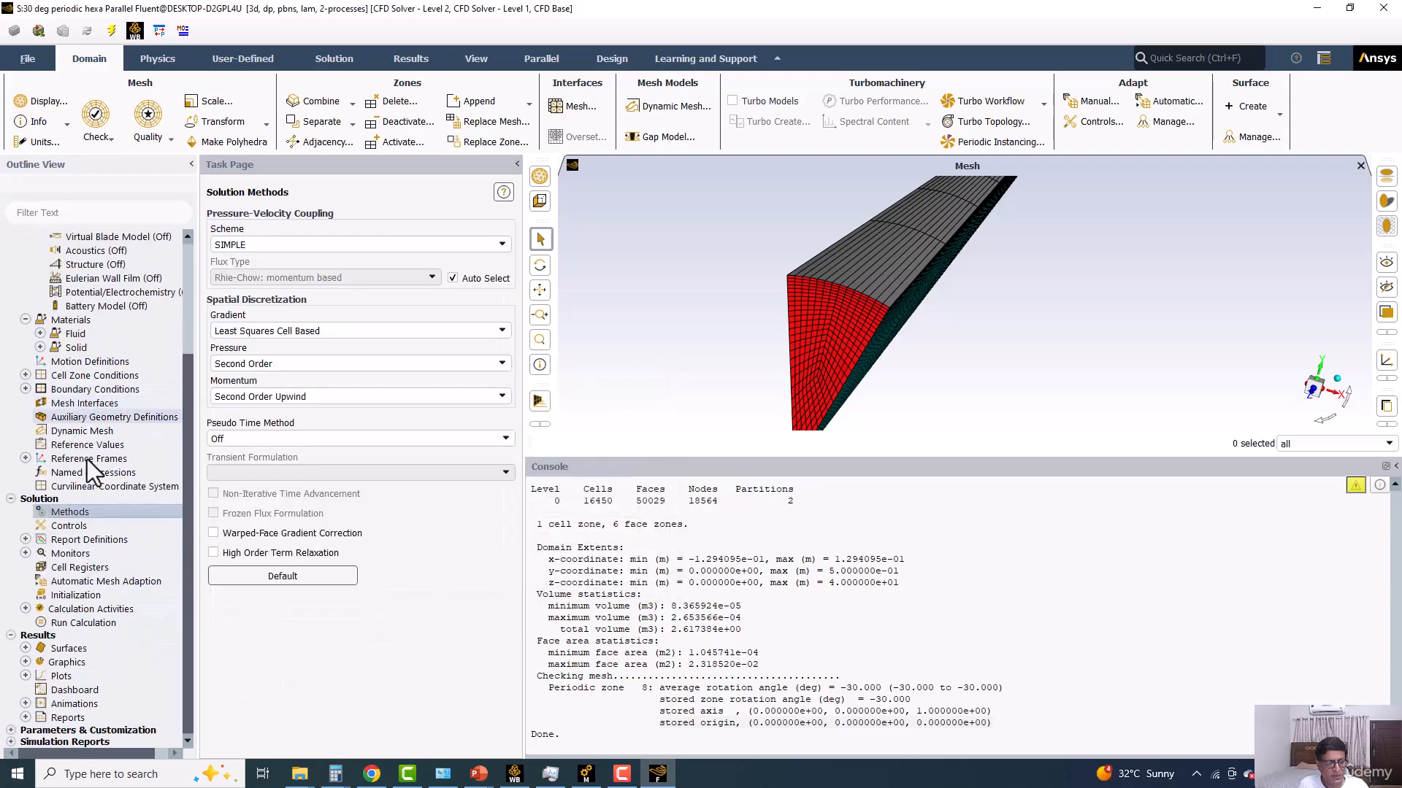
click(25, 554)
double_click(76, 567)
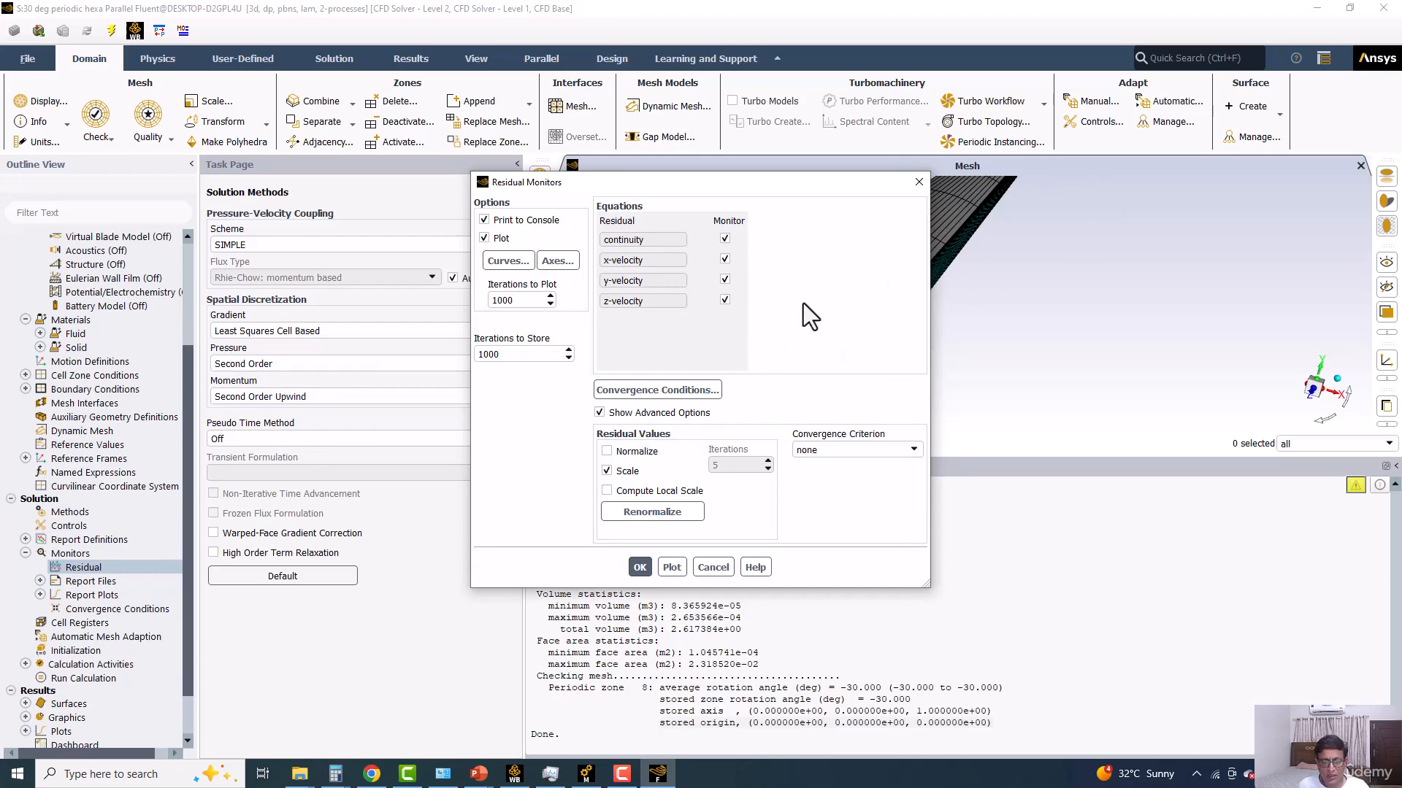
click(639, 568)
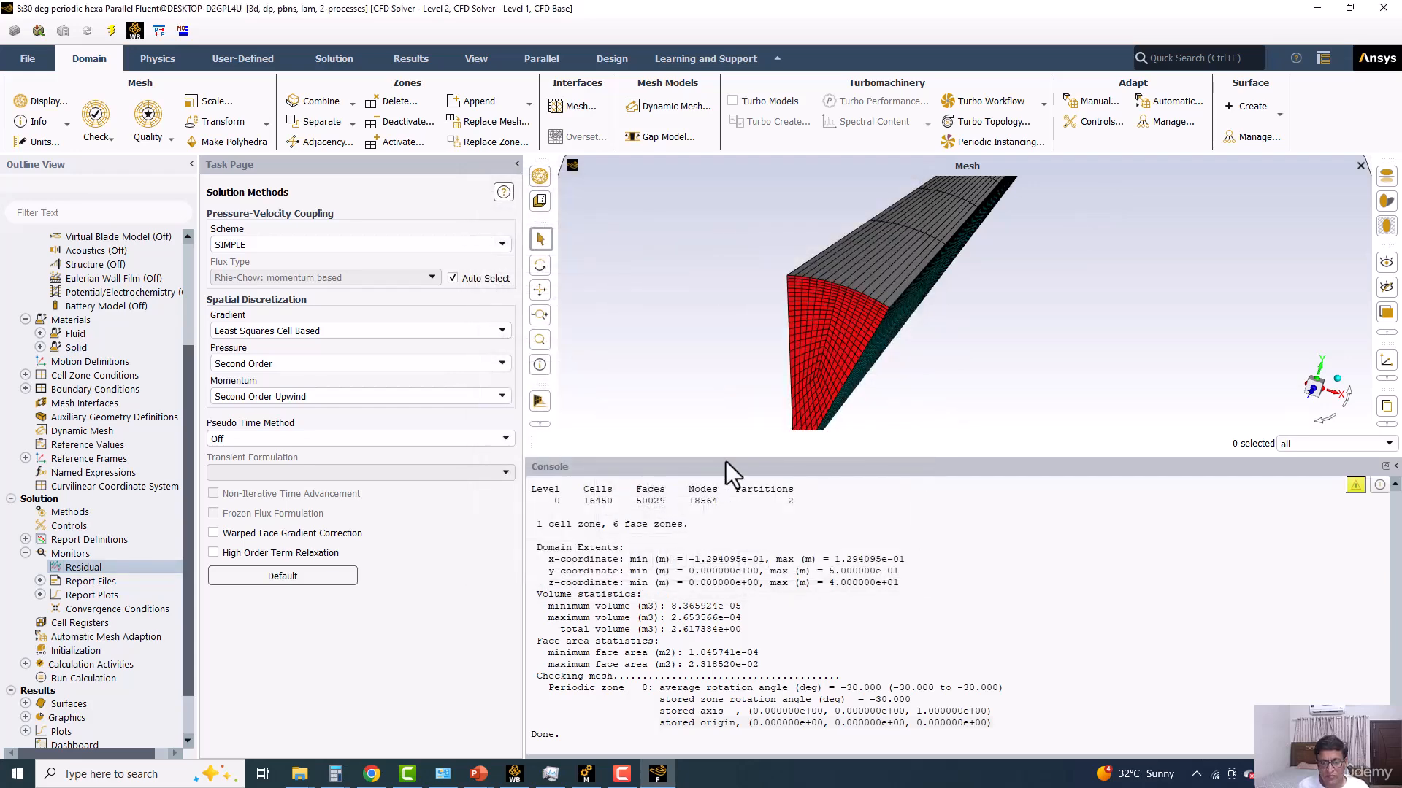
Step: Shrink the console and create a point surface at x 0, y 0, z 35 m with snap on probe click off
drag(730, 458, 707, 577)
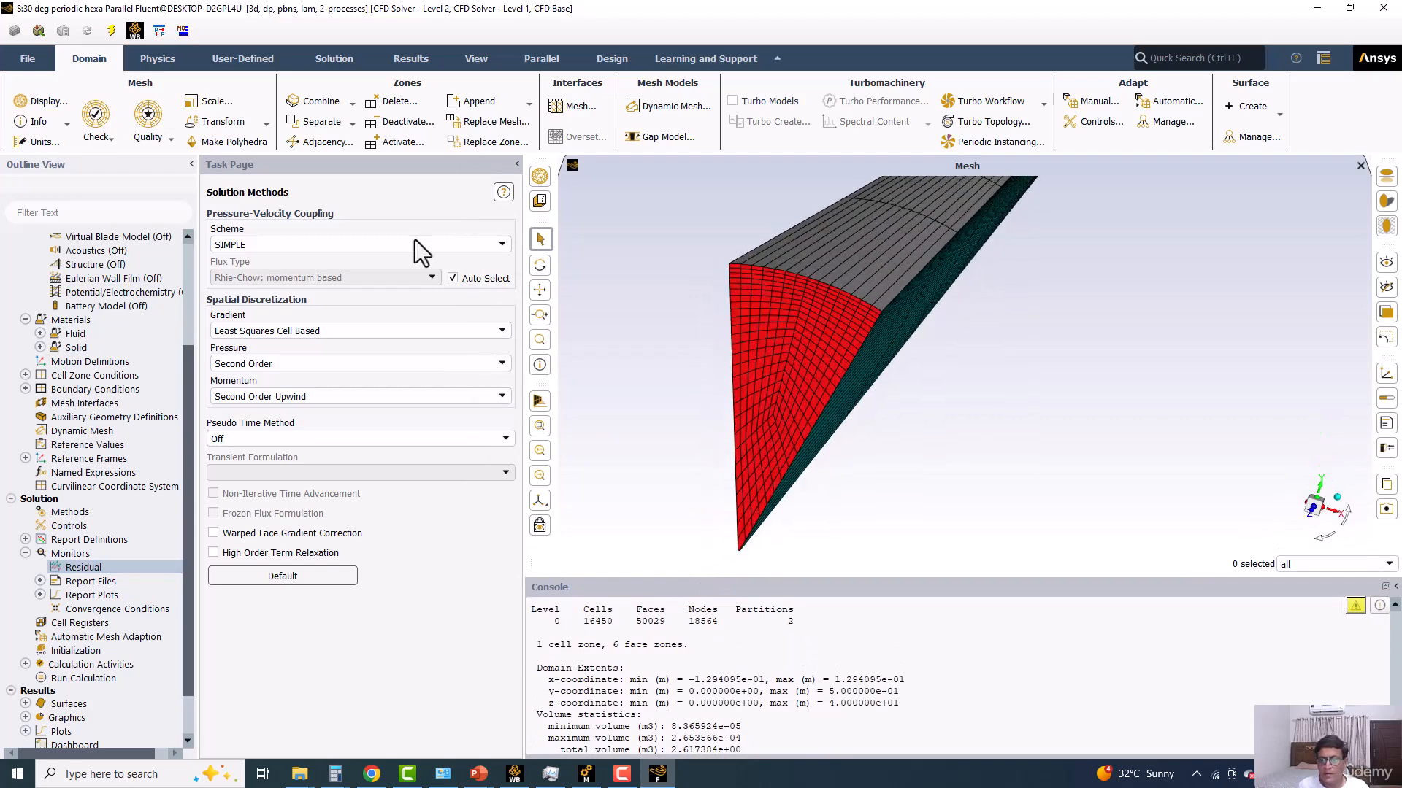
click(1249, 107)
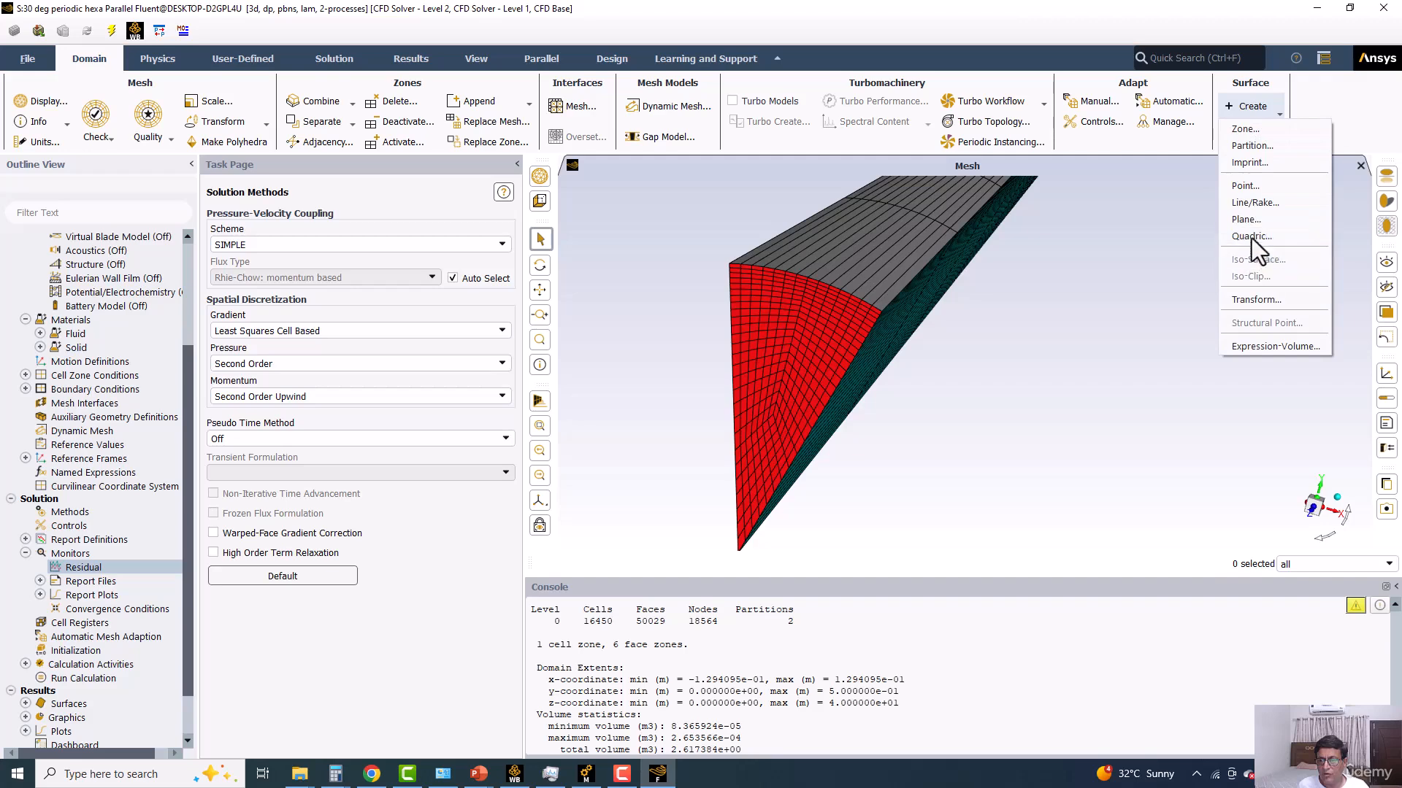
click(1257, 185)
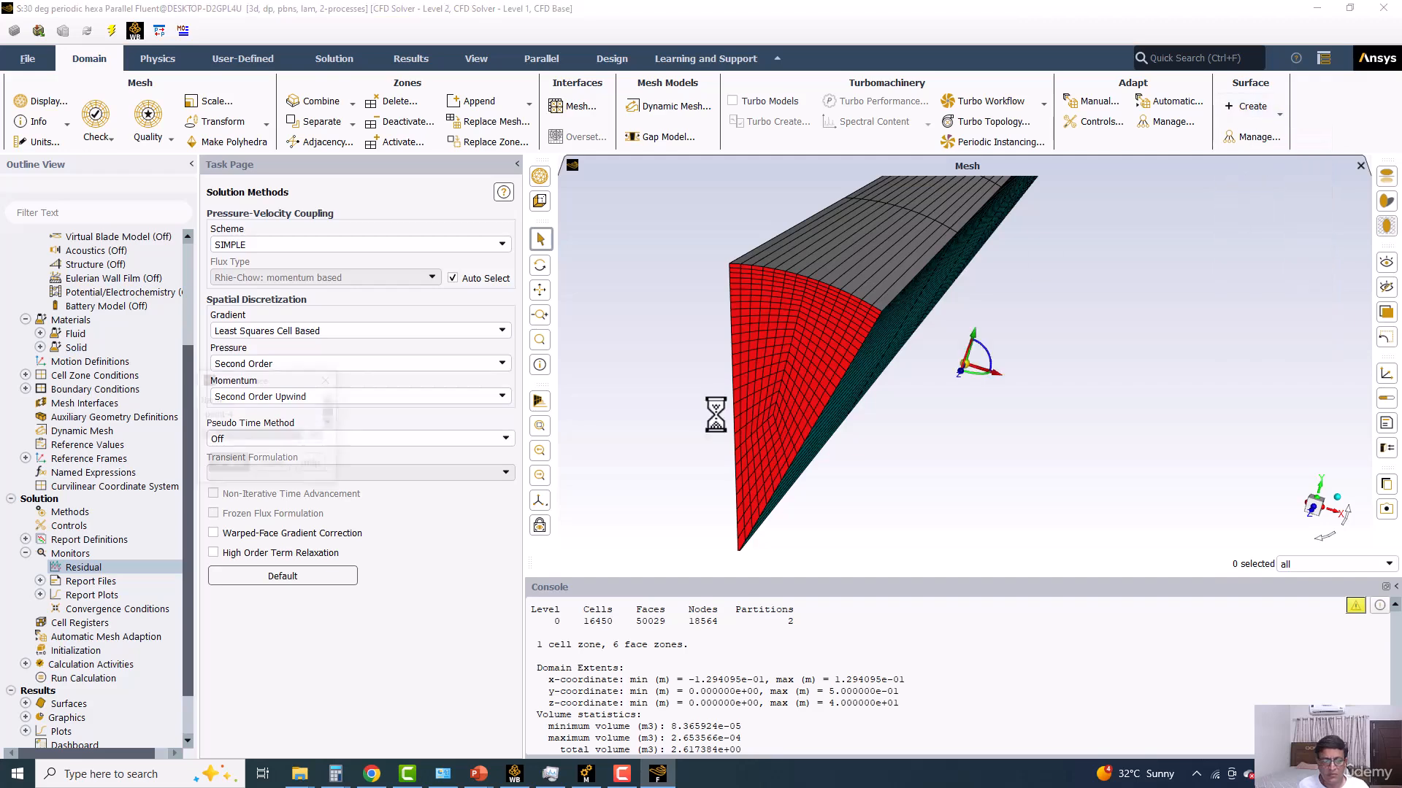
double_click(291, 482)
text(0)
key(Tab)
text(0)
key(Tab)
text(25)
key(BackSpace)
key(BackSpace)
text(35)
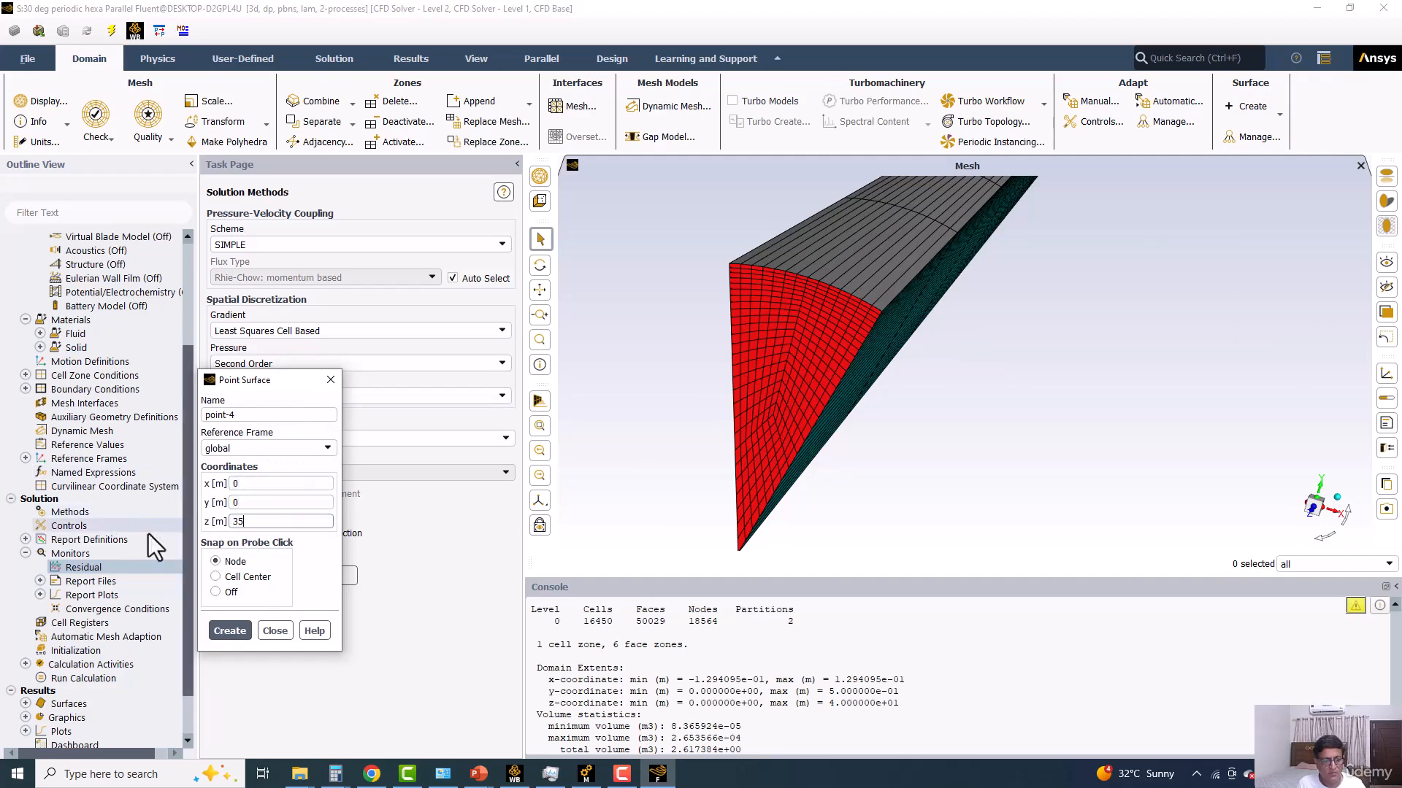
click(218, 592)
click(232, 631)
click(274, 631)
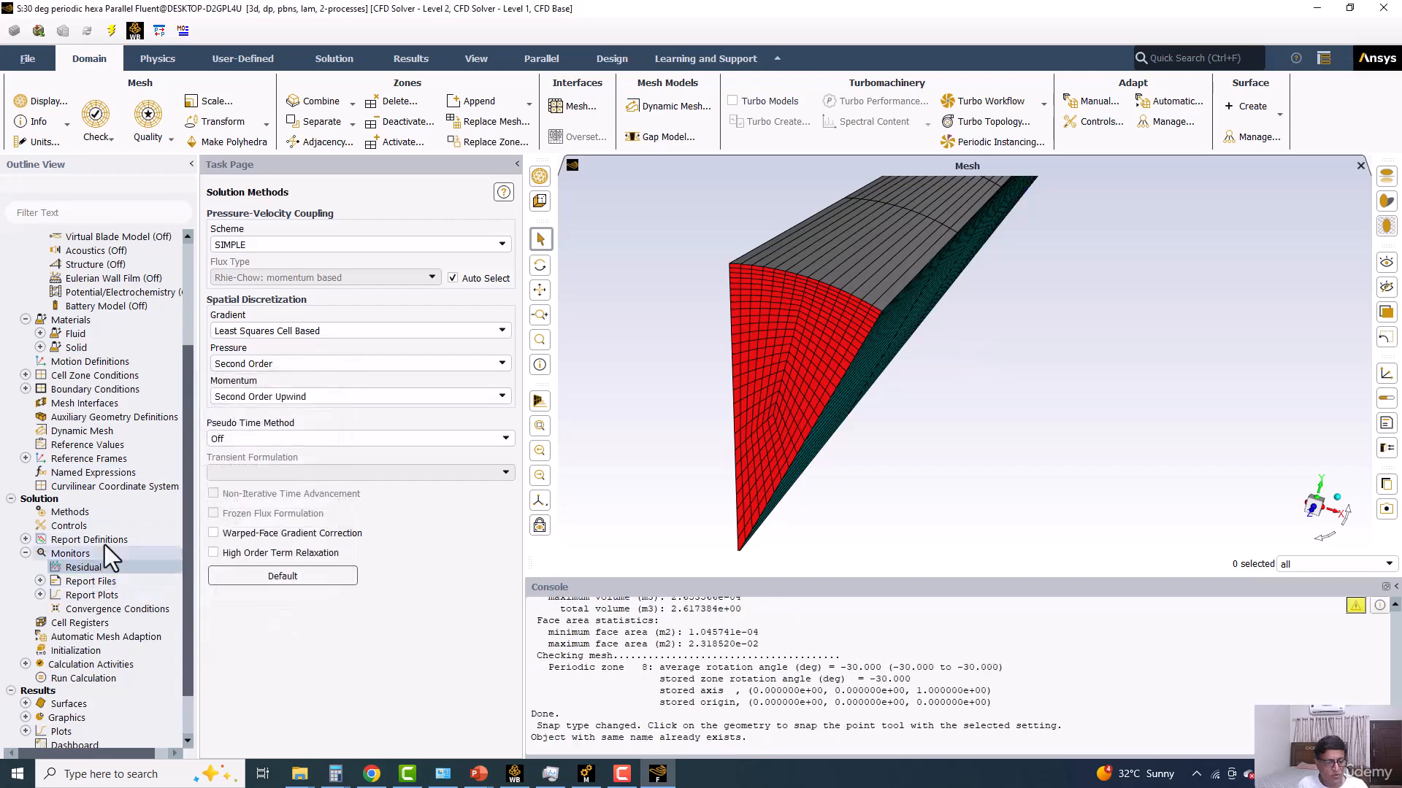
Step: Start a vertex average surface report definition of velocity magnitude on point-4
right_click(105, 541)
mouse_move(170, 632)
mouse_move(257, 633)
click(342, 728)
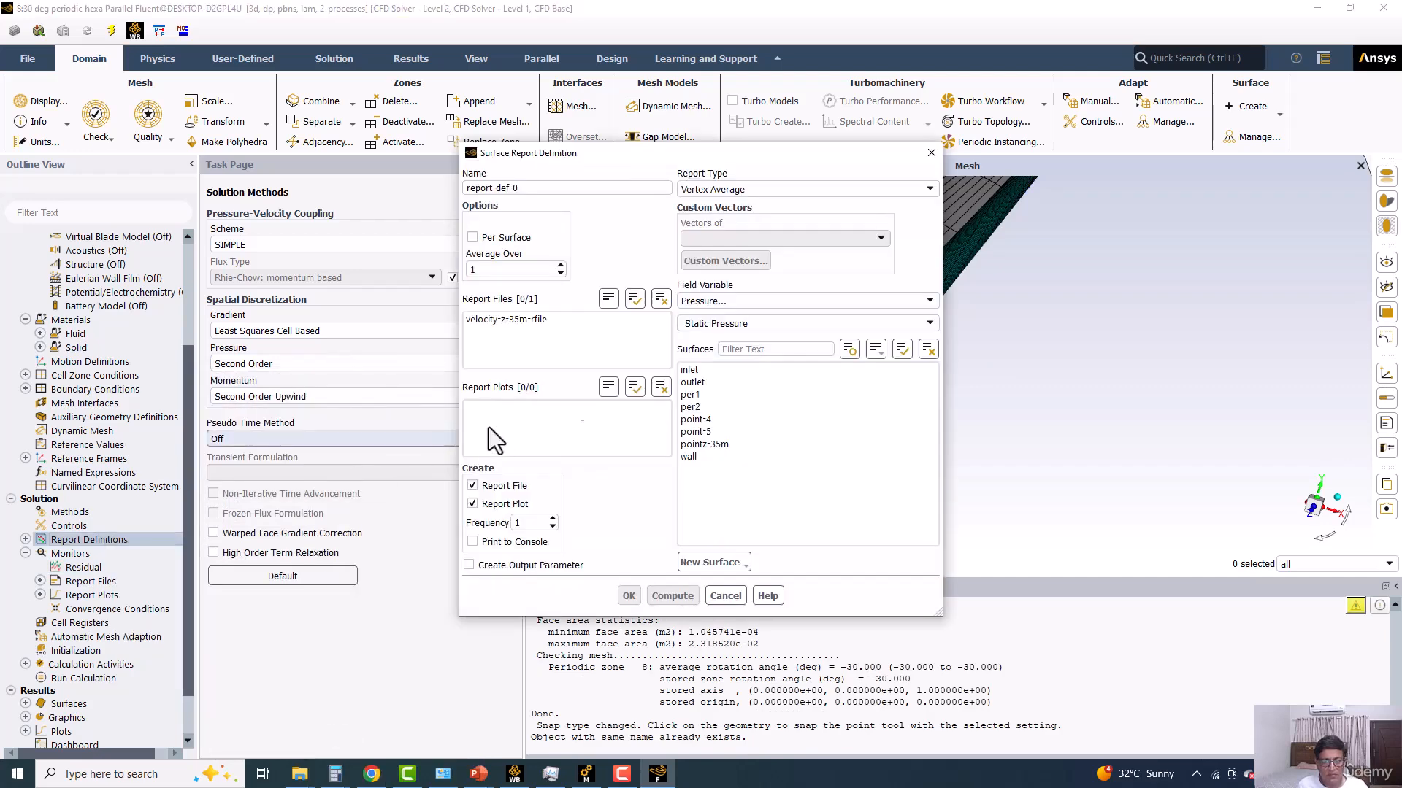
click(699, 300)
click(702, 341)
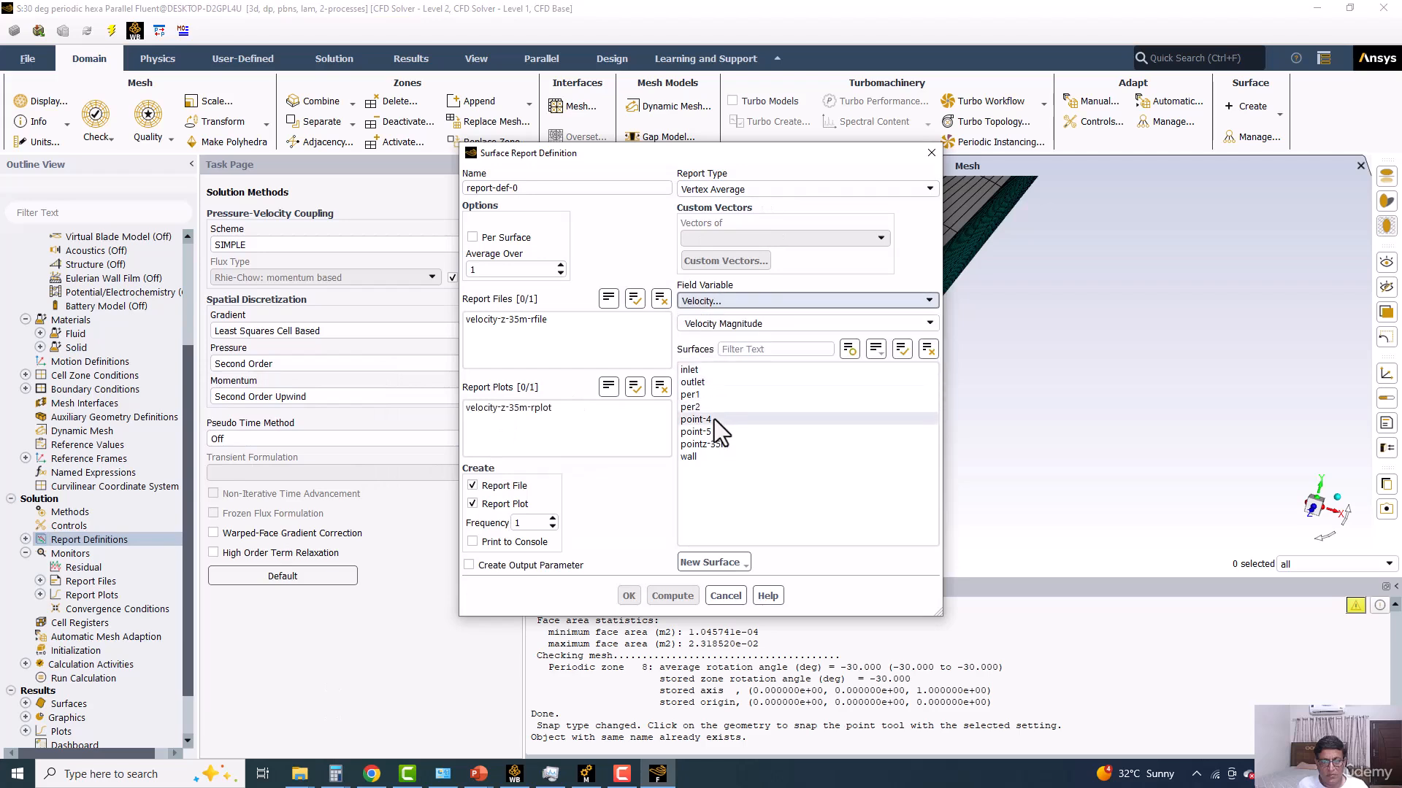
click(714, 419)
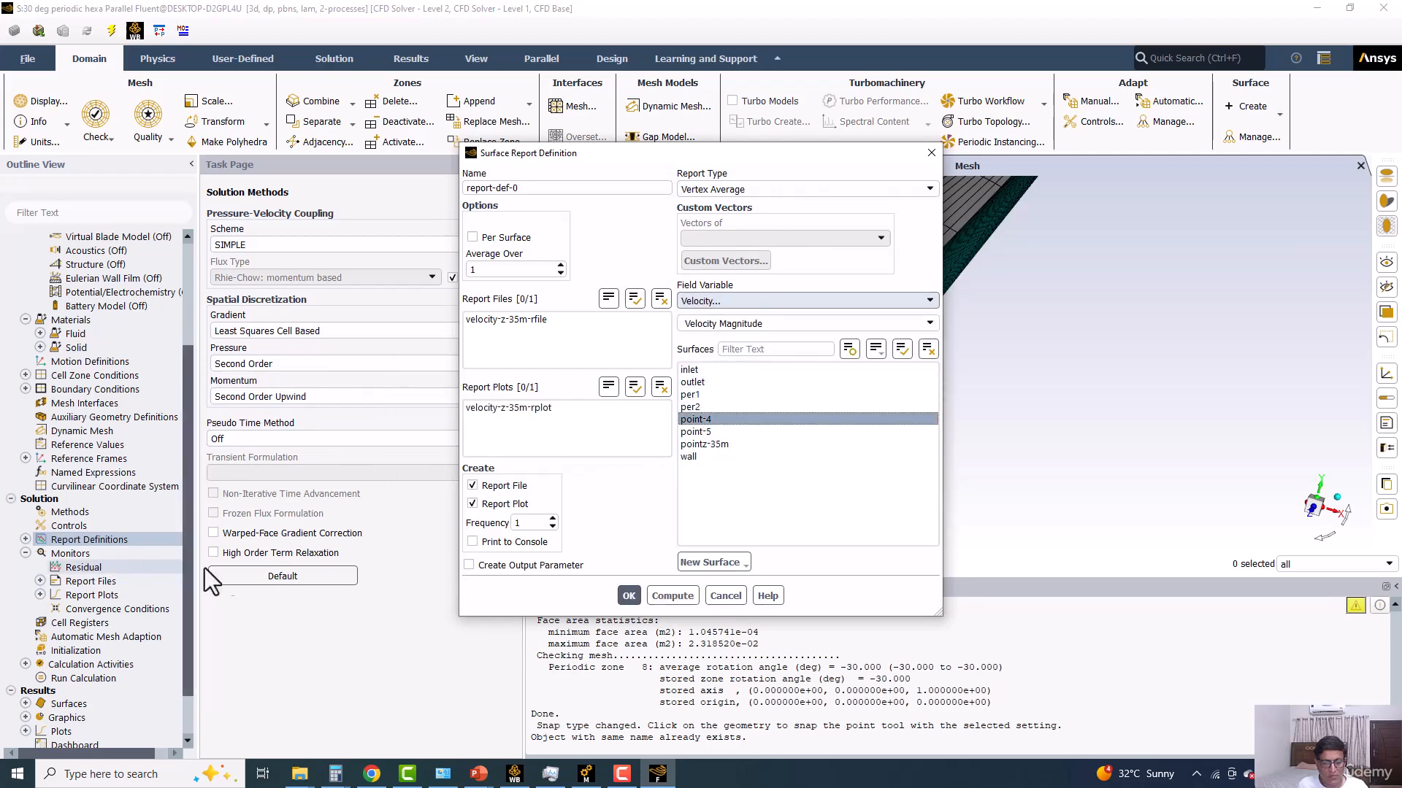
Step: Enable printing the report to the console, name it velocity-point-z35m and create the definition
click(509, 543)
triple_click(492, 188)
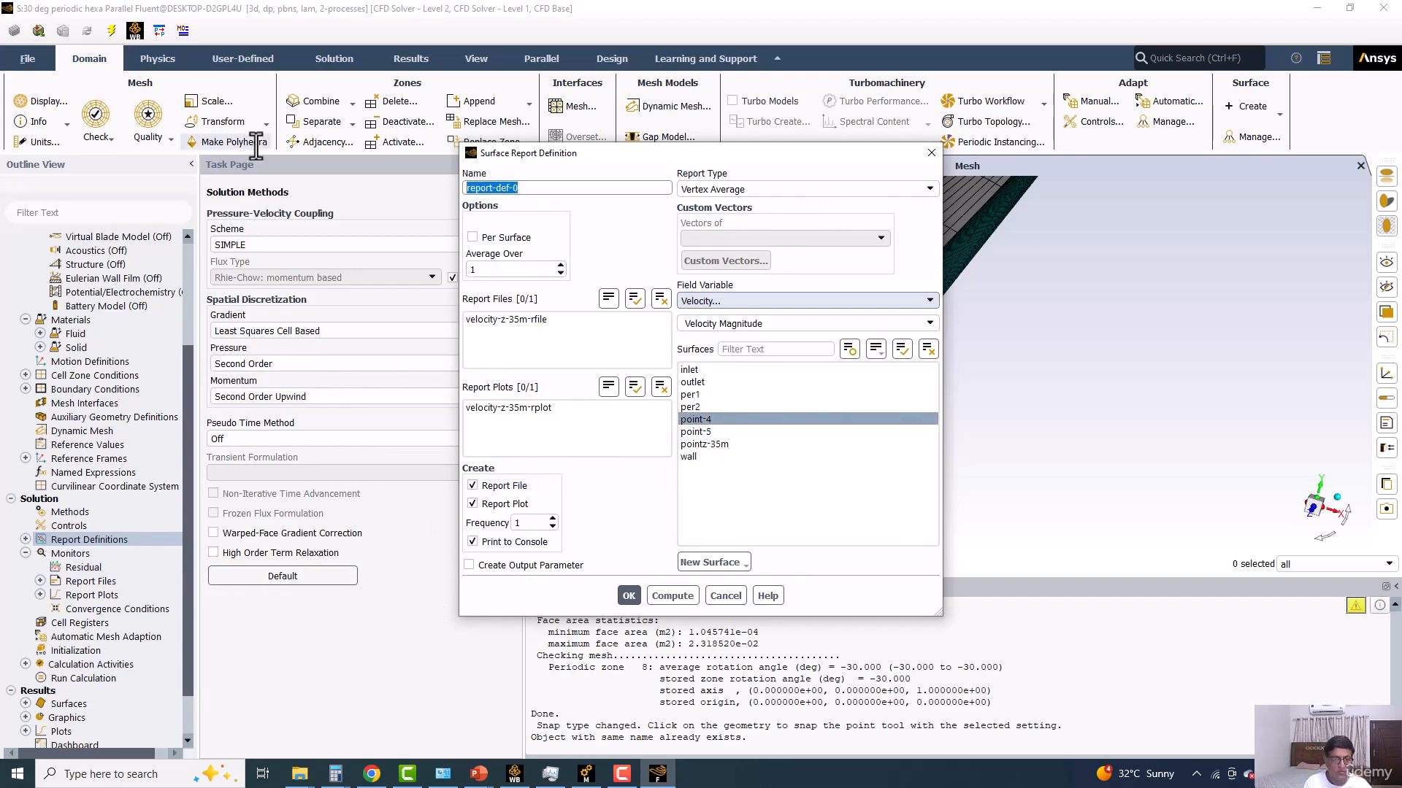
text(velocity-poi)
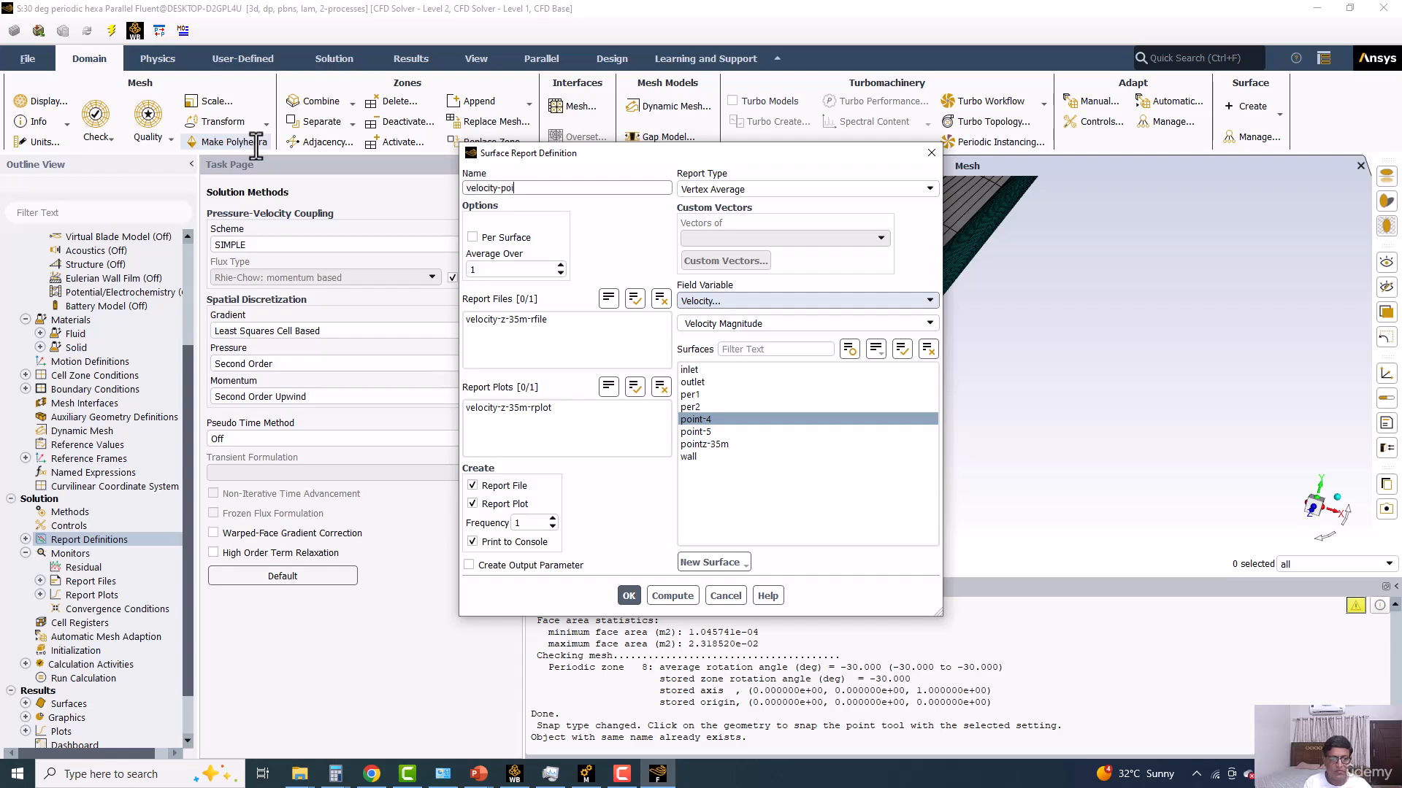
text(nt-z35)
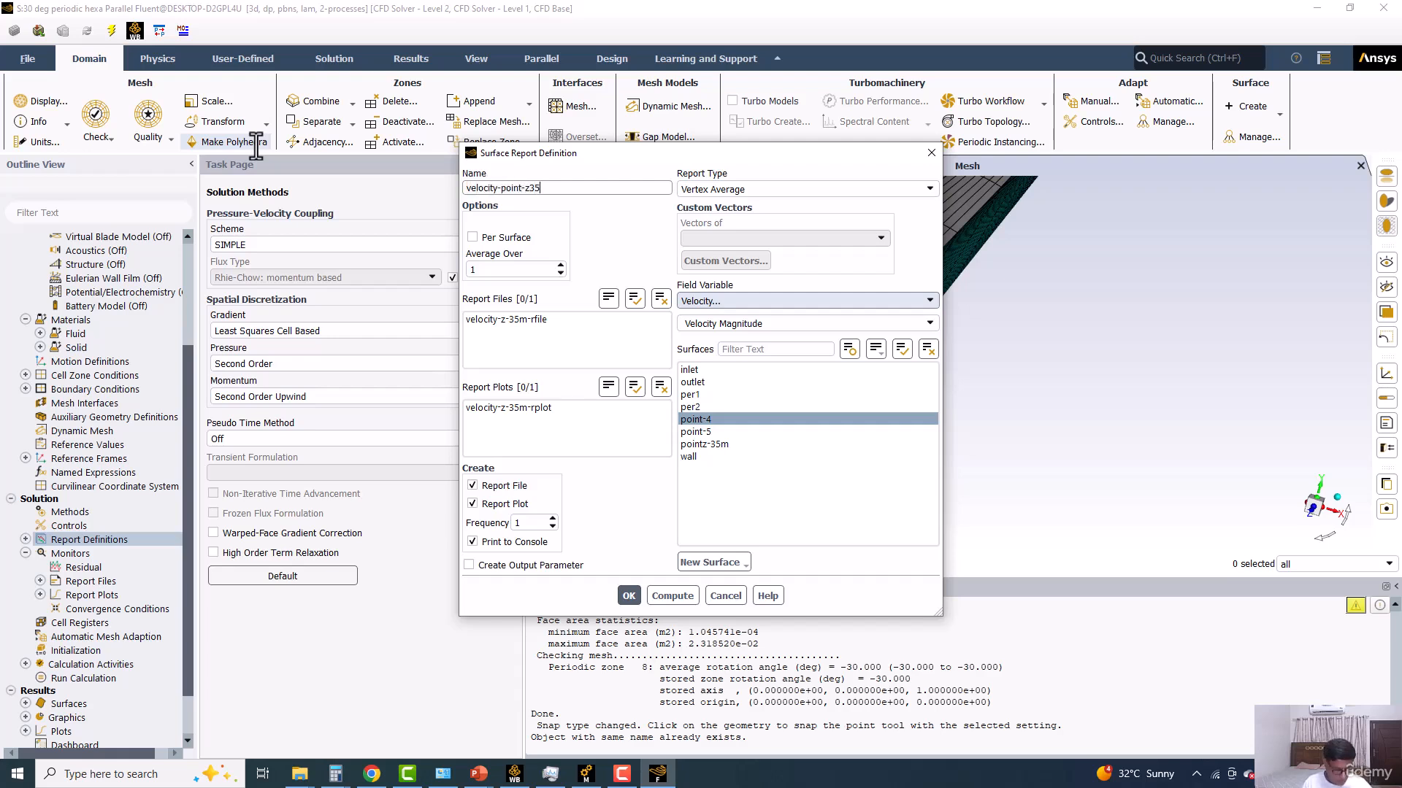
text(m)
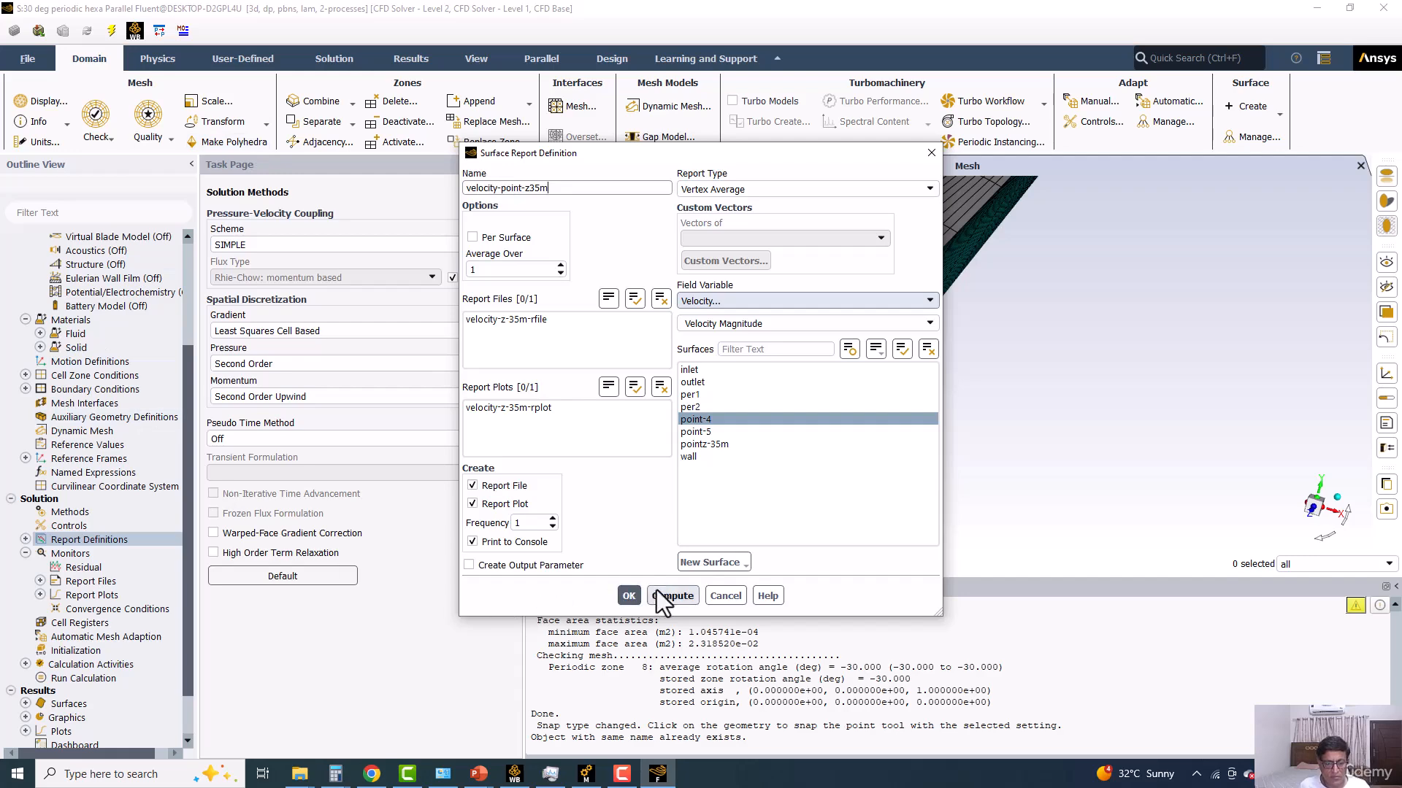
click(628, 596)
Step: Initialize the solution with the hybrid initialization method
click(95, 676)
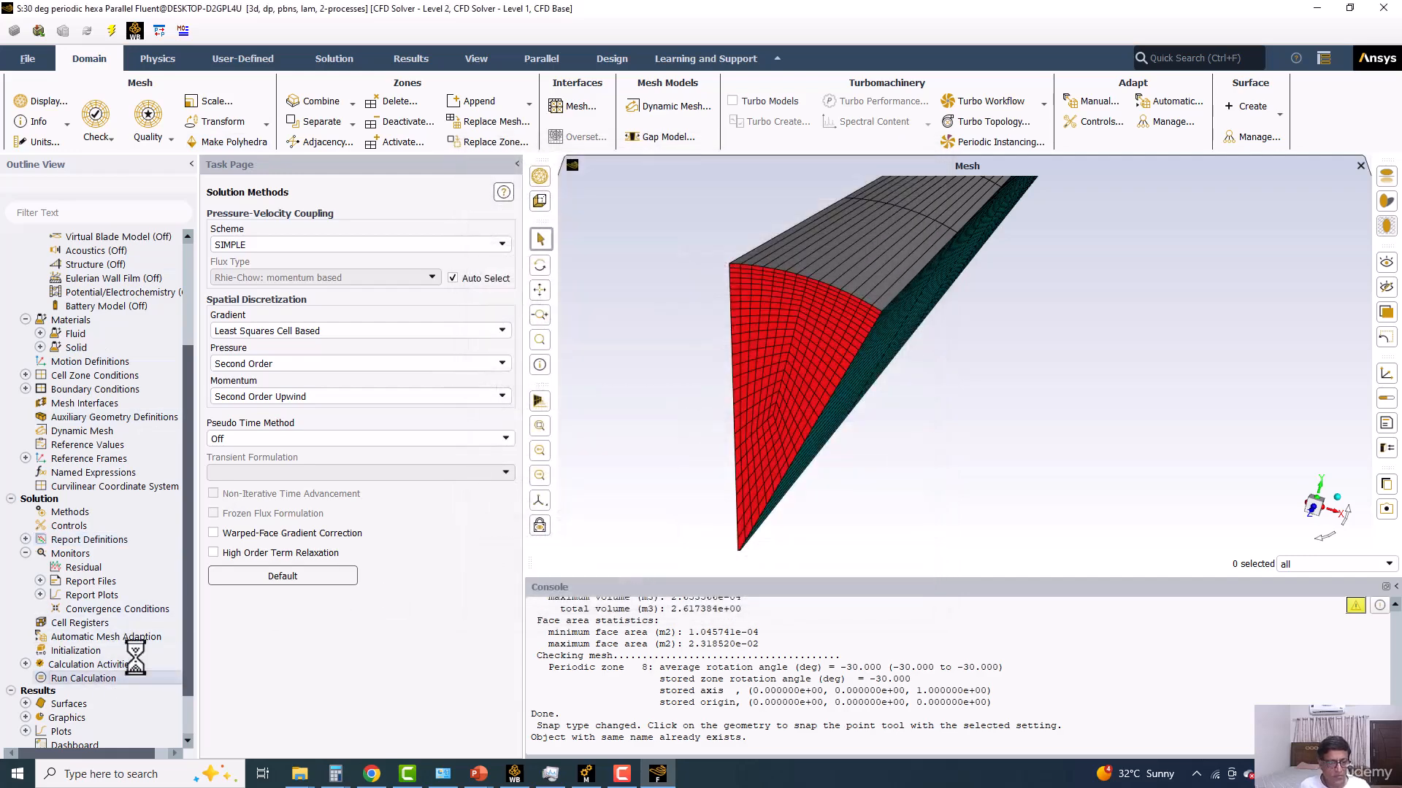
click(67, 652)
click(304, 274)
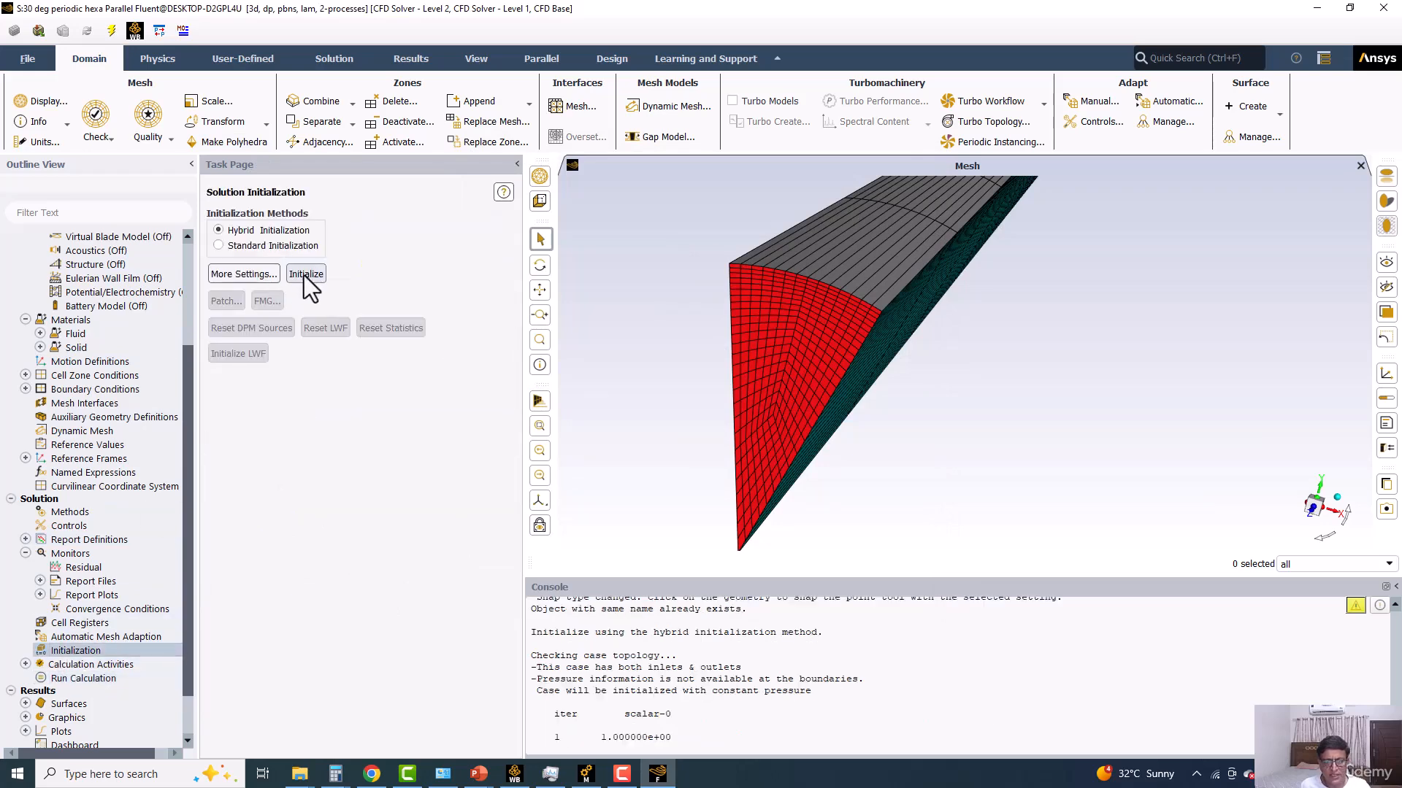
Step: Start the 1000-iteration calculation, using the settings and mesh changes for the current calculation only
click(73, 678)
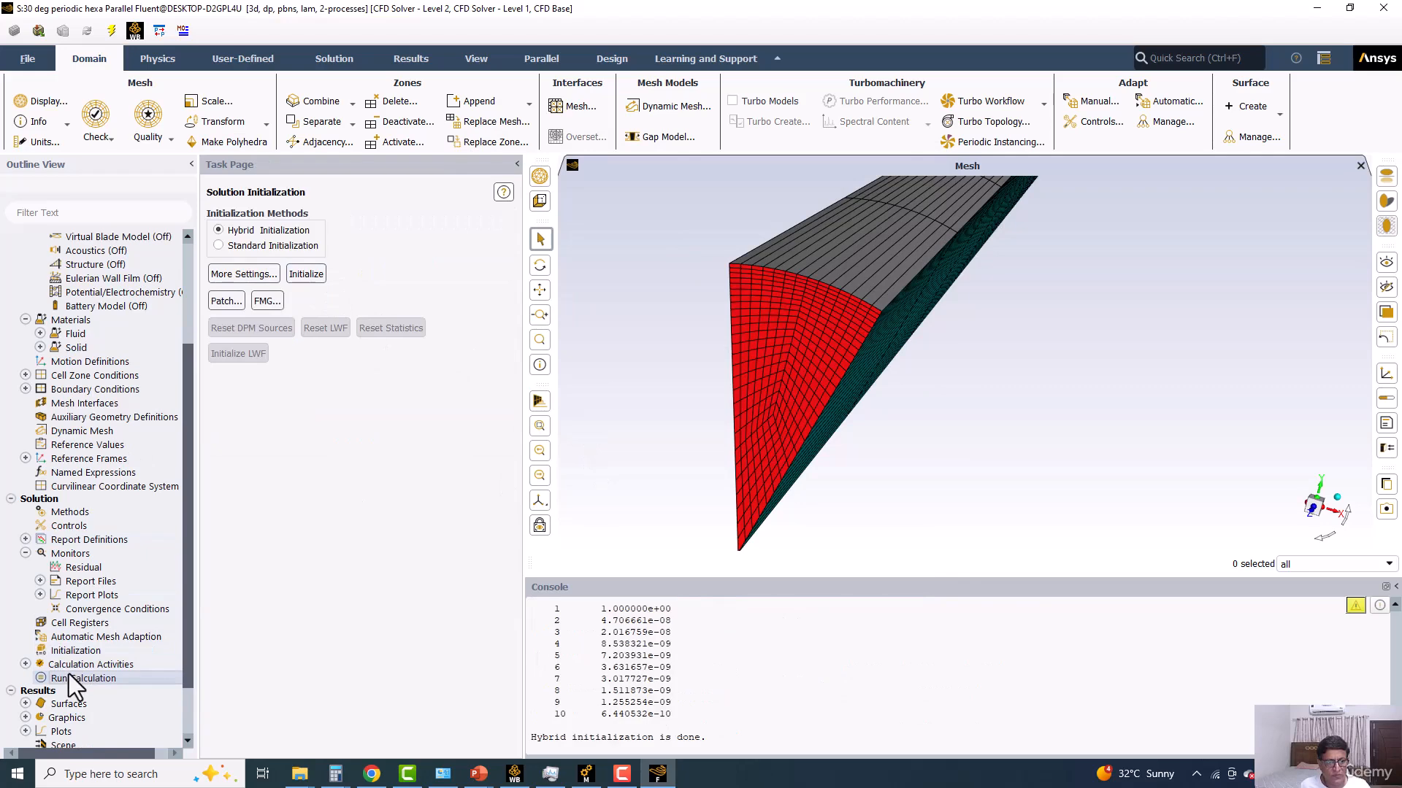
click(328, 441)
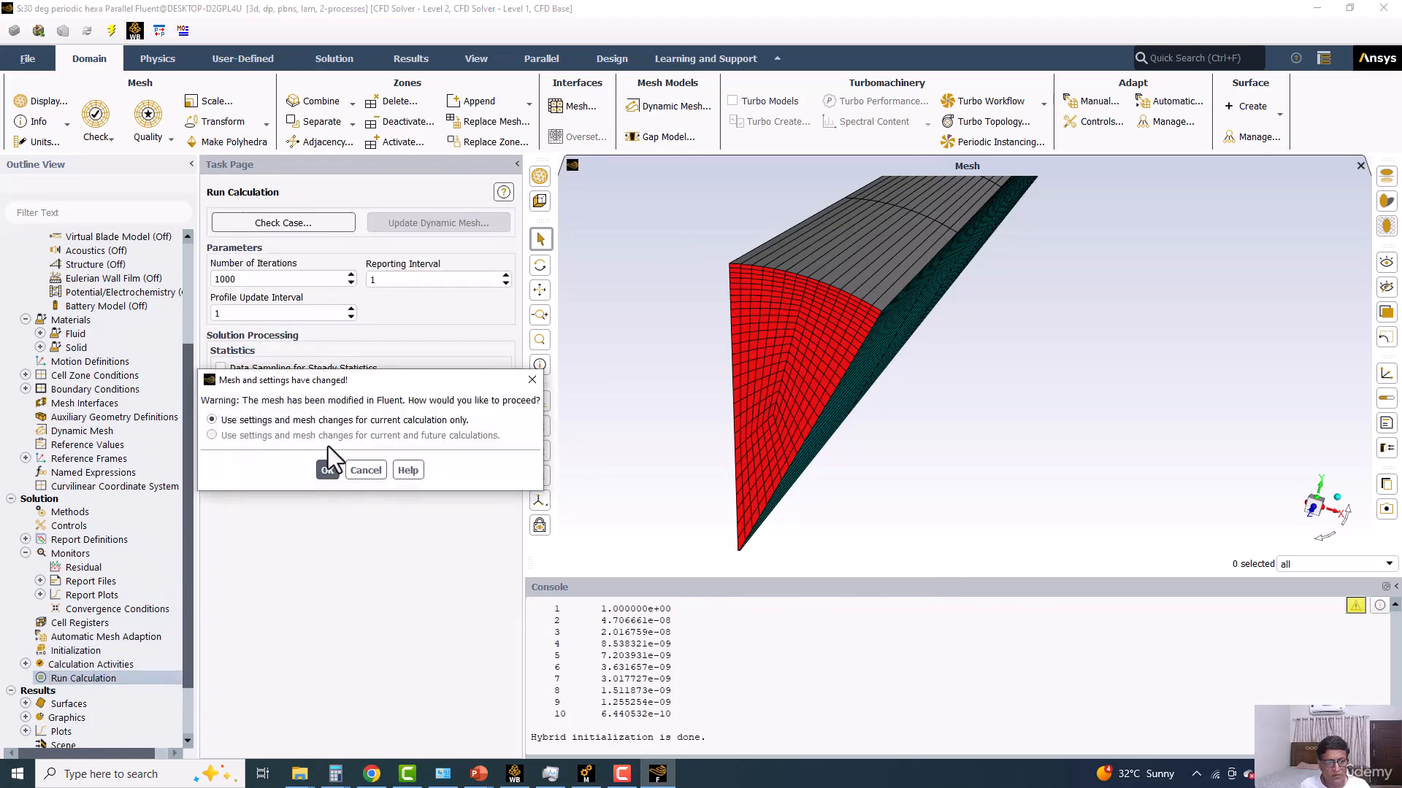
click(327, 470)
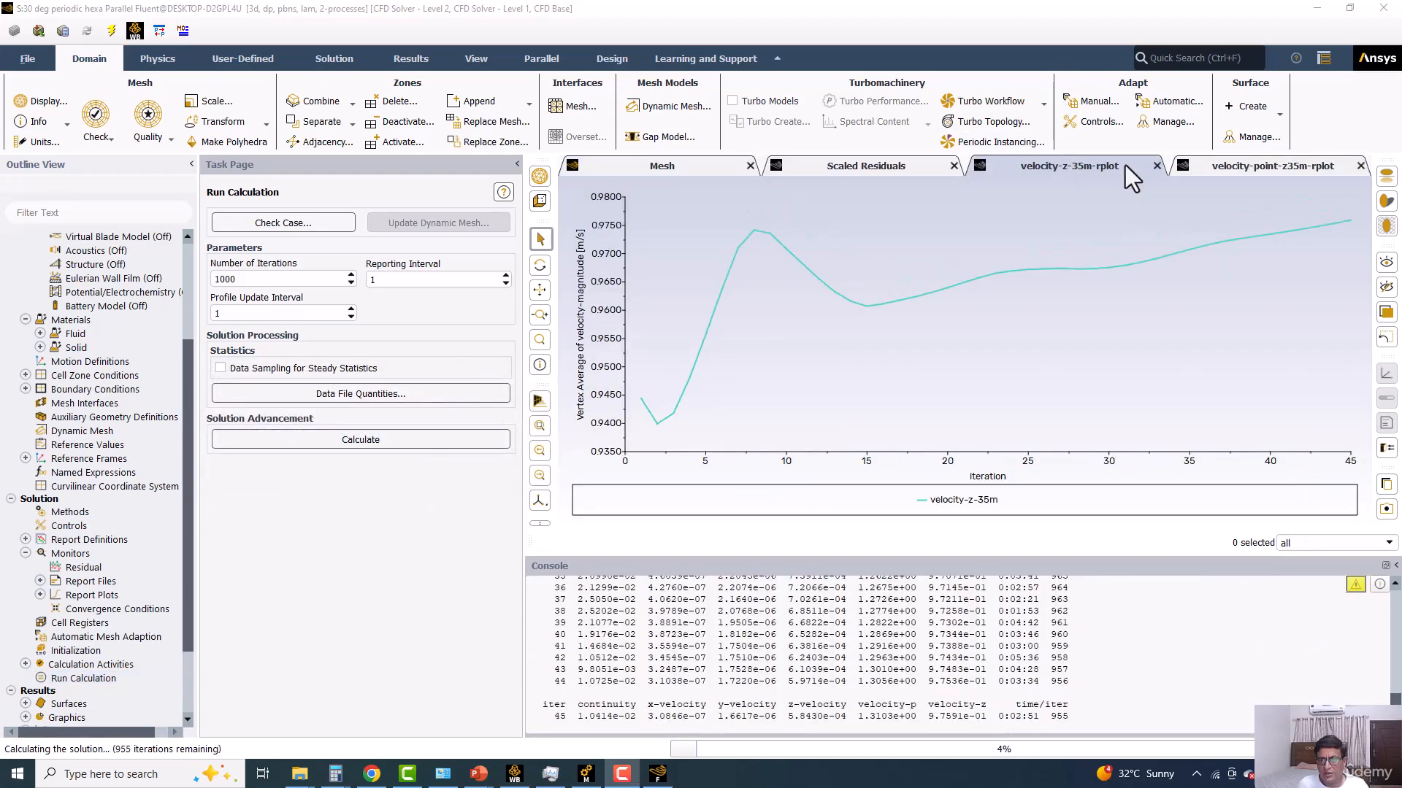
Step: Monitor the velocity-point-z35m plot and the scaled residuals, and interrupt the calculation after about 250 iterations
click(1238, 165)
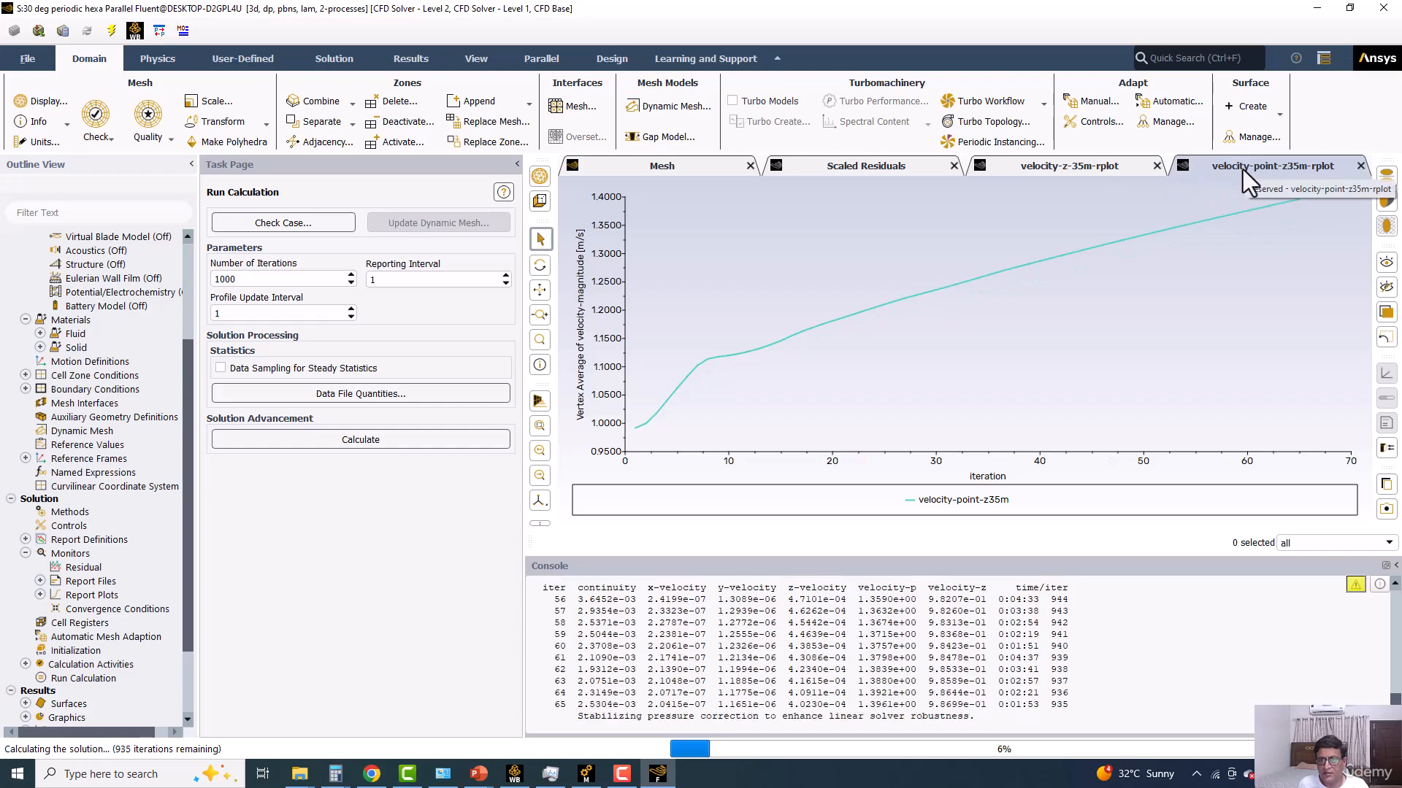
click(856, 170)
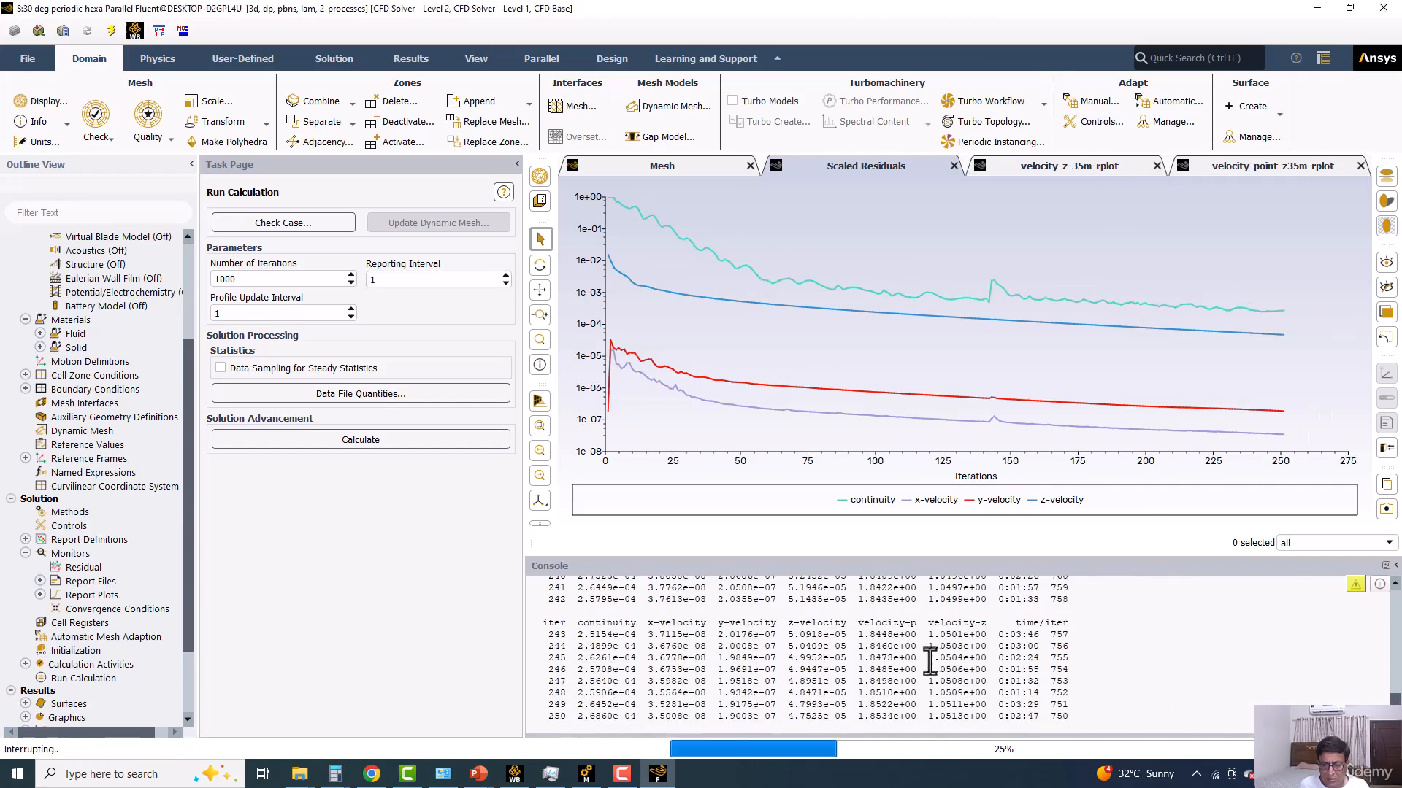
scroll(926, 662, up, 10)
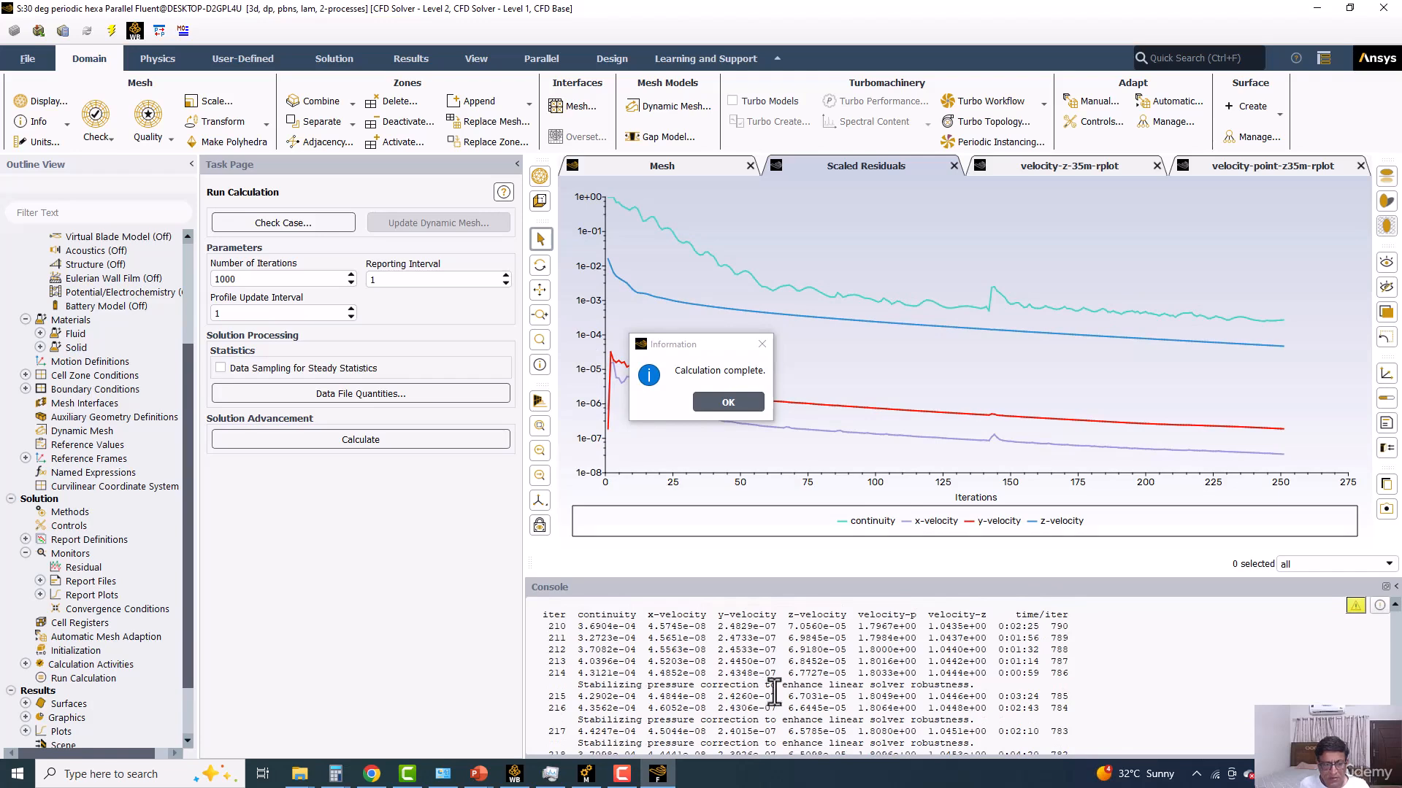
Step: Review the solution methods and the console's iteration history, and dismiss the calculation notice
click(61, 510)
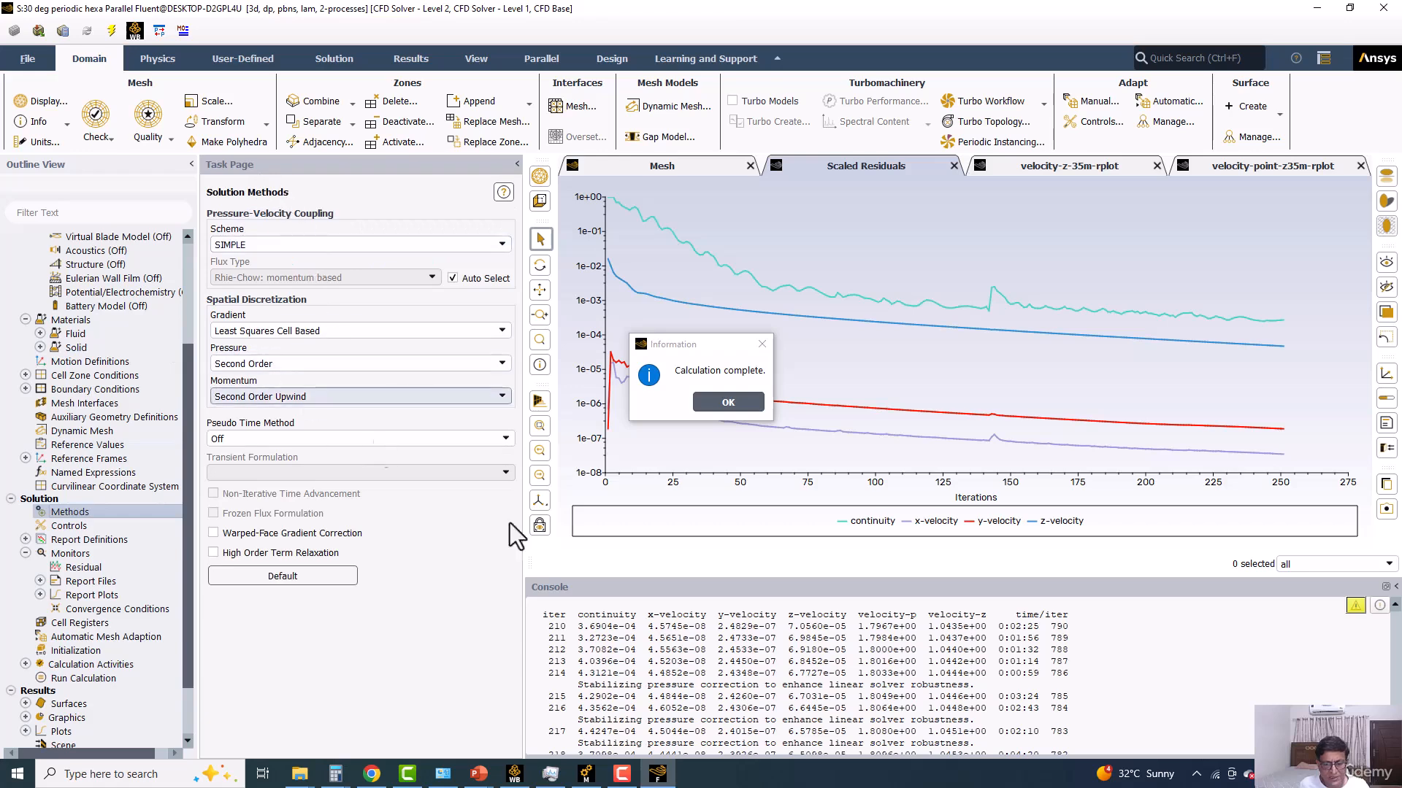
scroll(872, 690, down, 2)
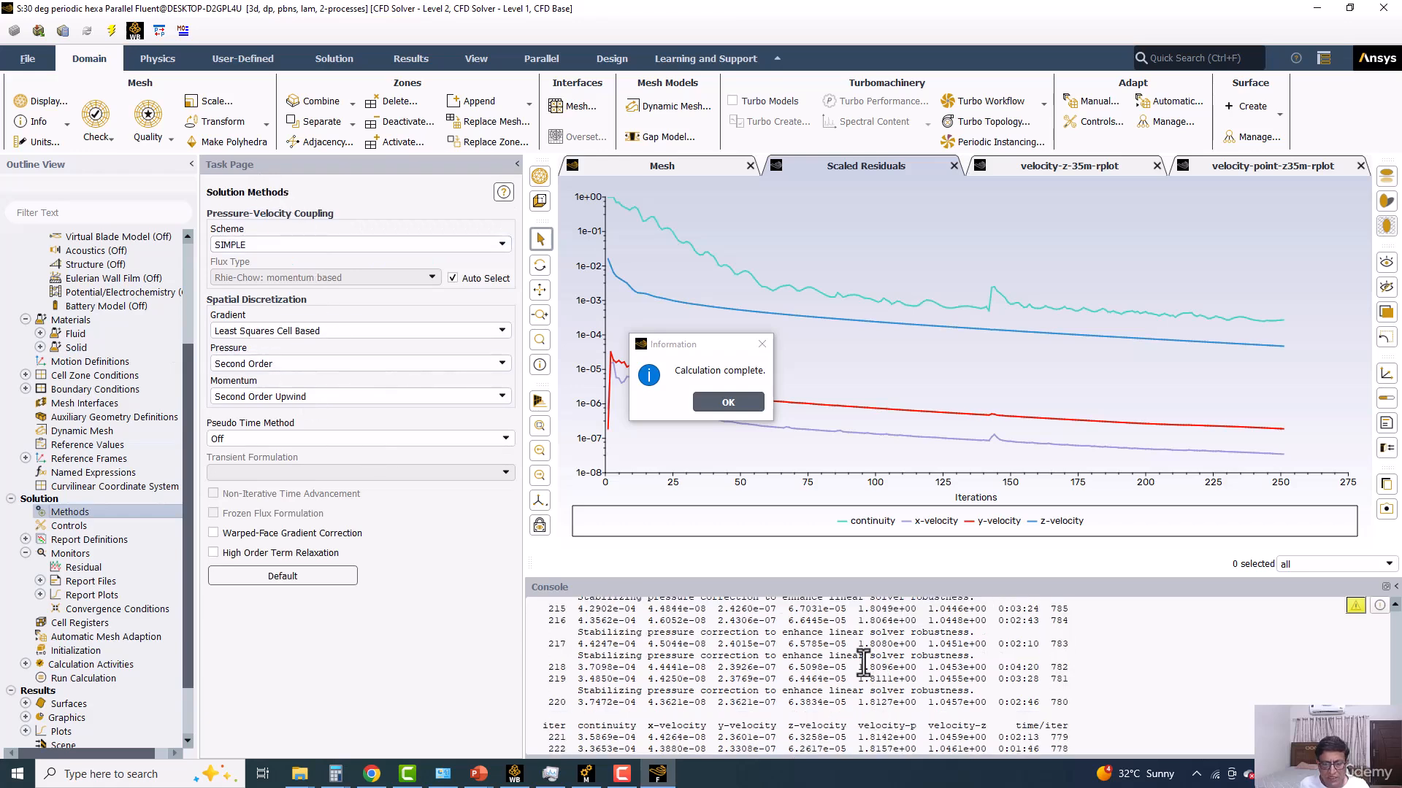
click(738, 406)
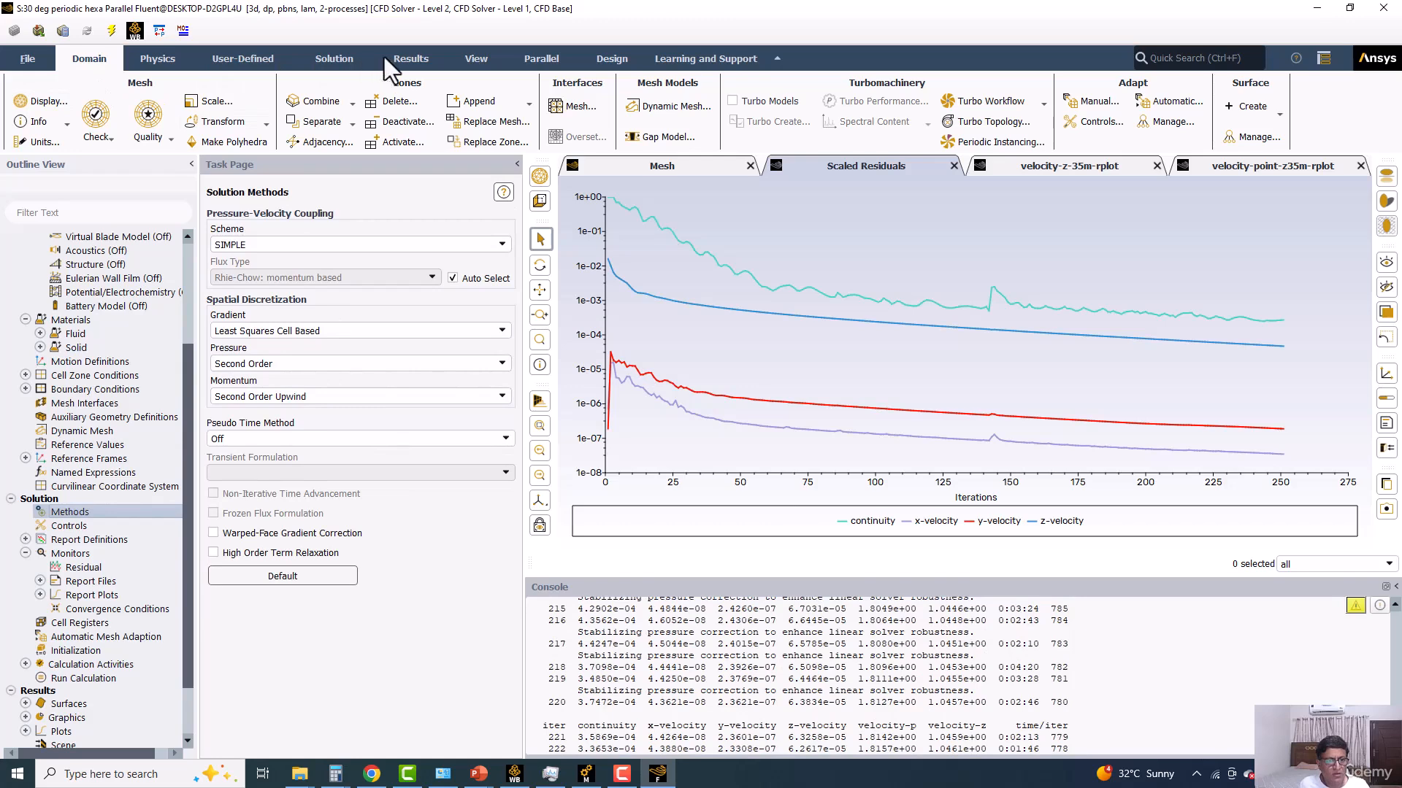
Step: Display filled static pressure contours on the inlet, outlet and wall surfaces
click(410, 59)
click(113, 140)
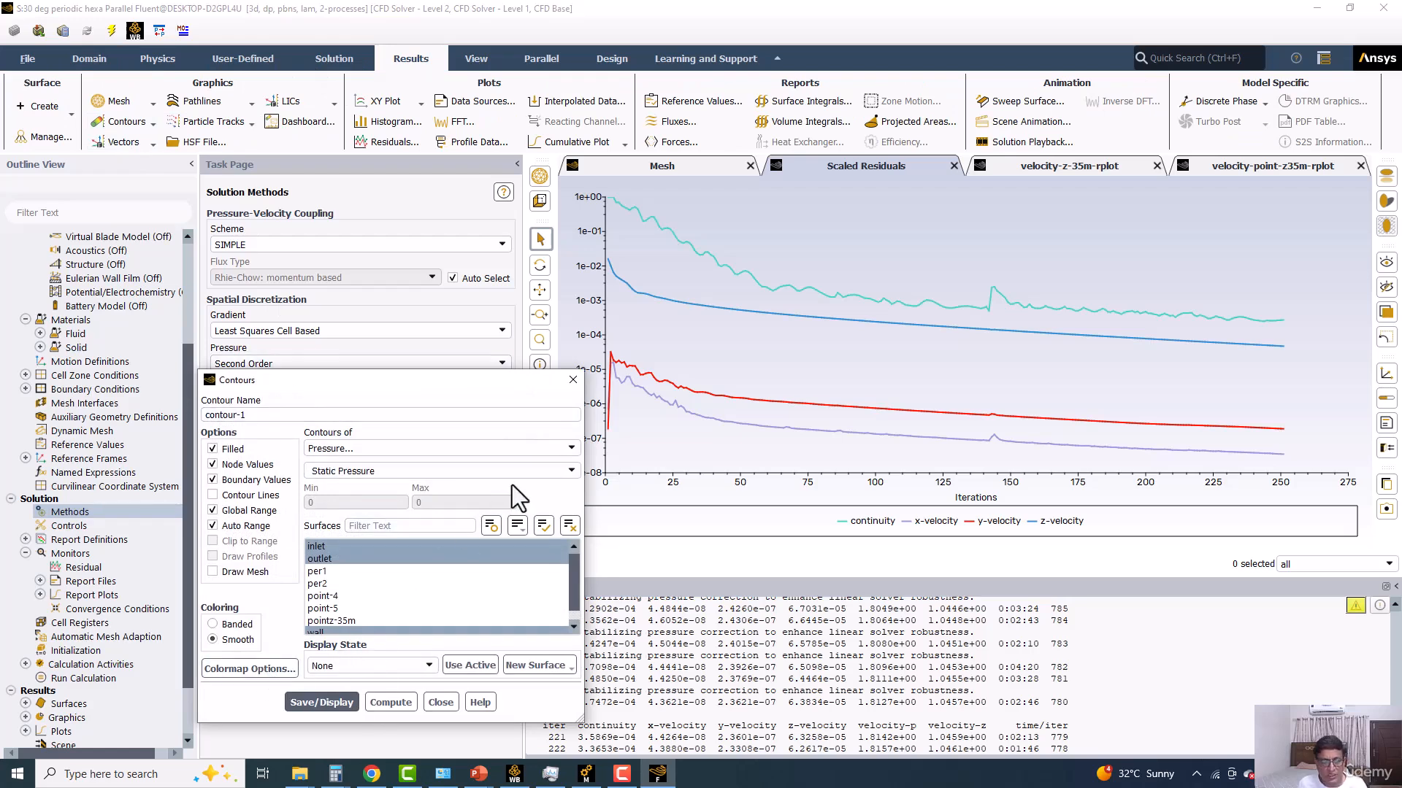
click(310, 702)
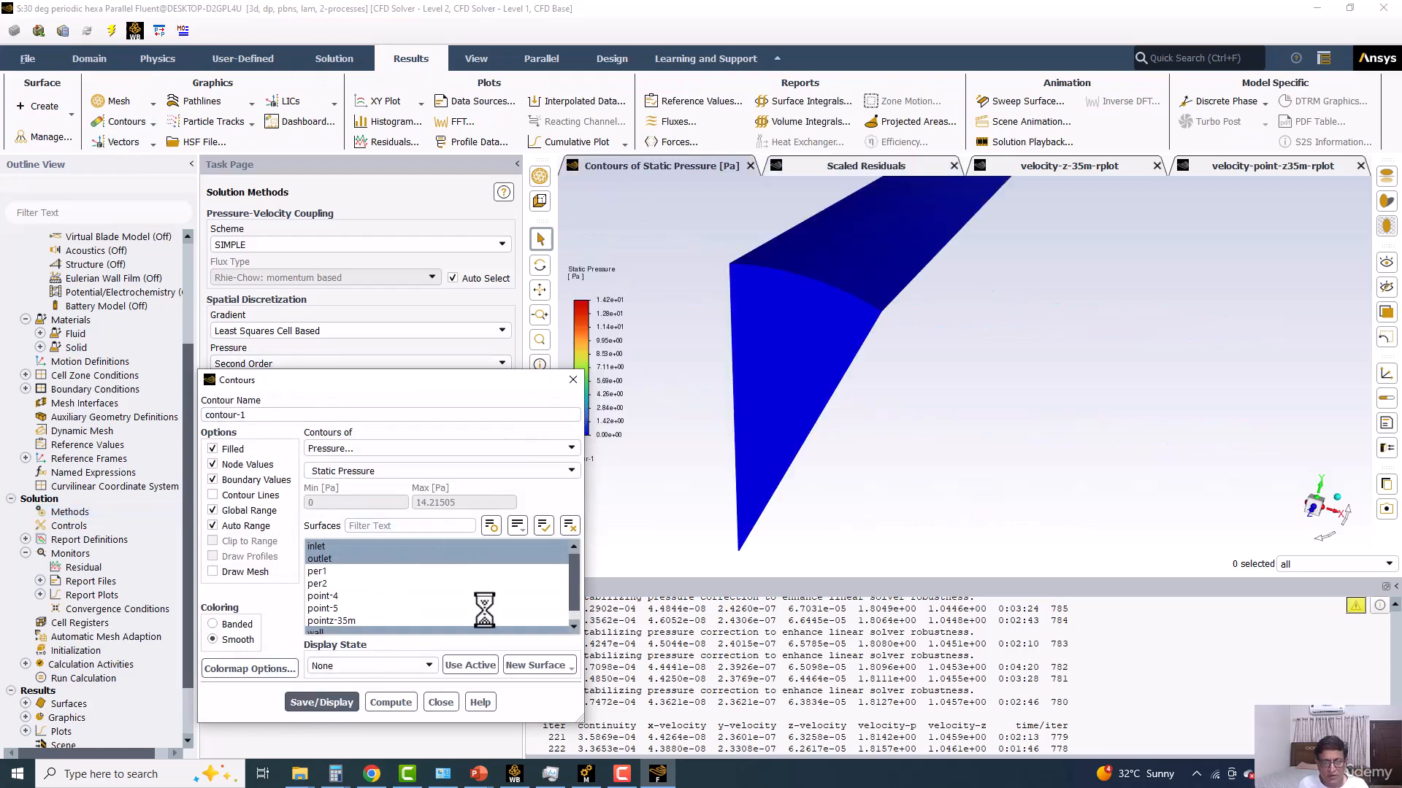
scroll(698, 401, down, 5)
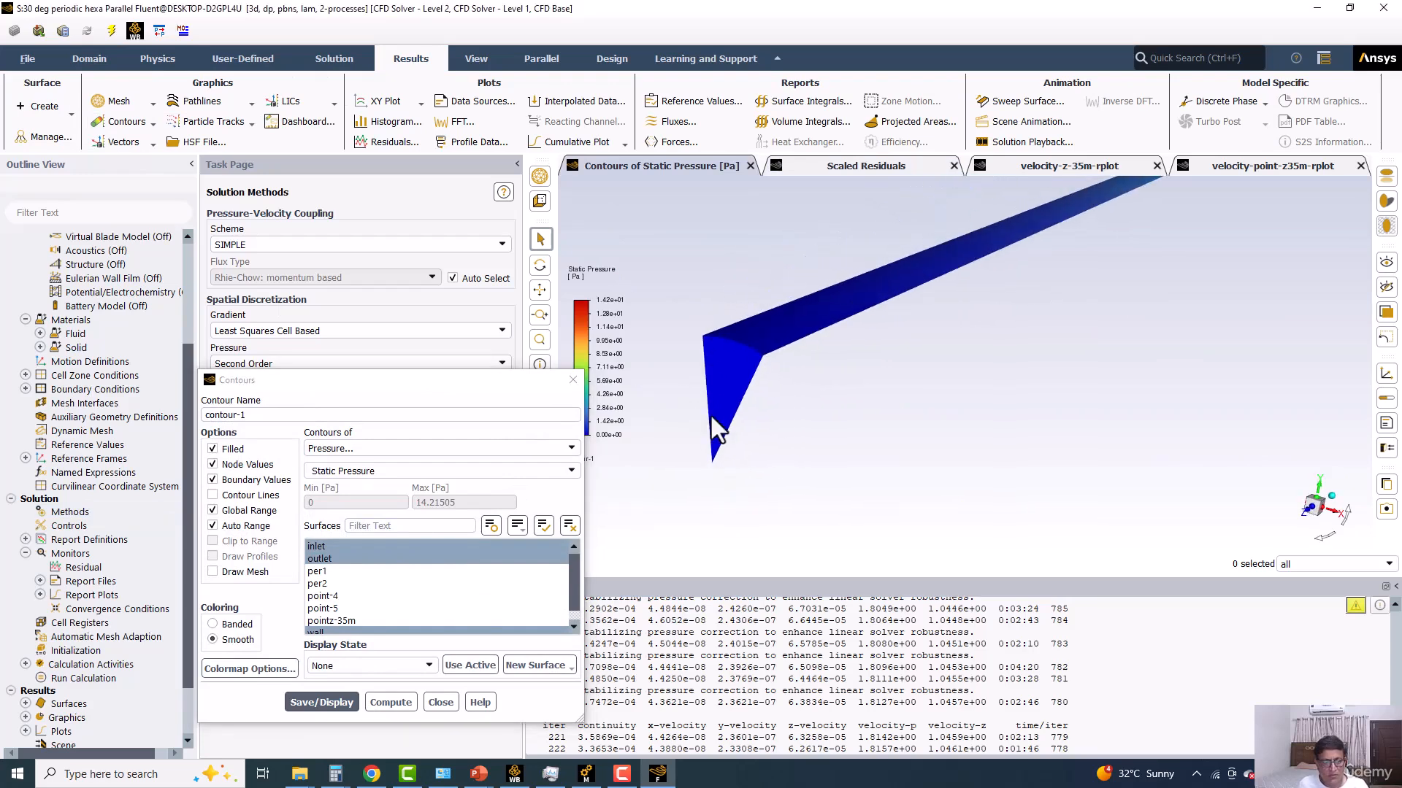
middle_drag(712, 418, 730, 438)
Step: Turn off the contour's global range and redisplay the static pressure on the wall surface only
click(221, 513)
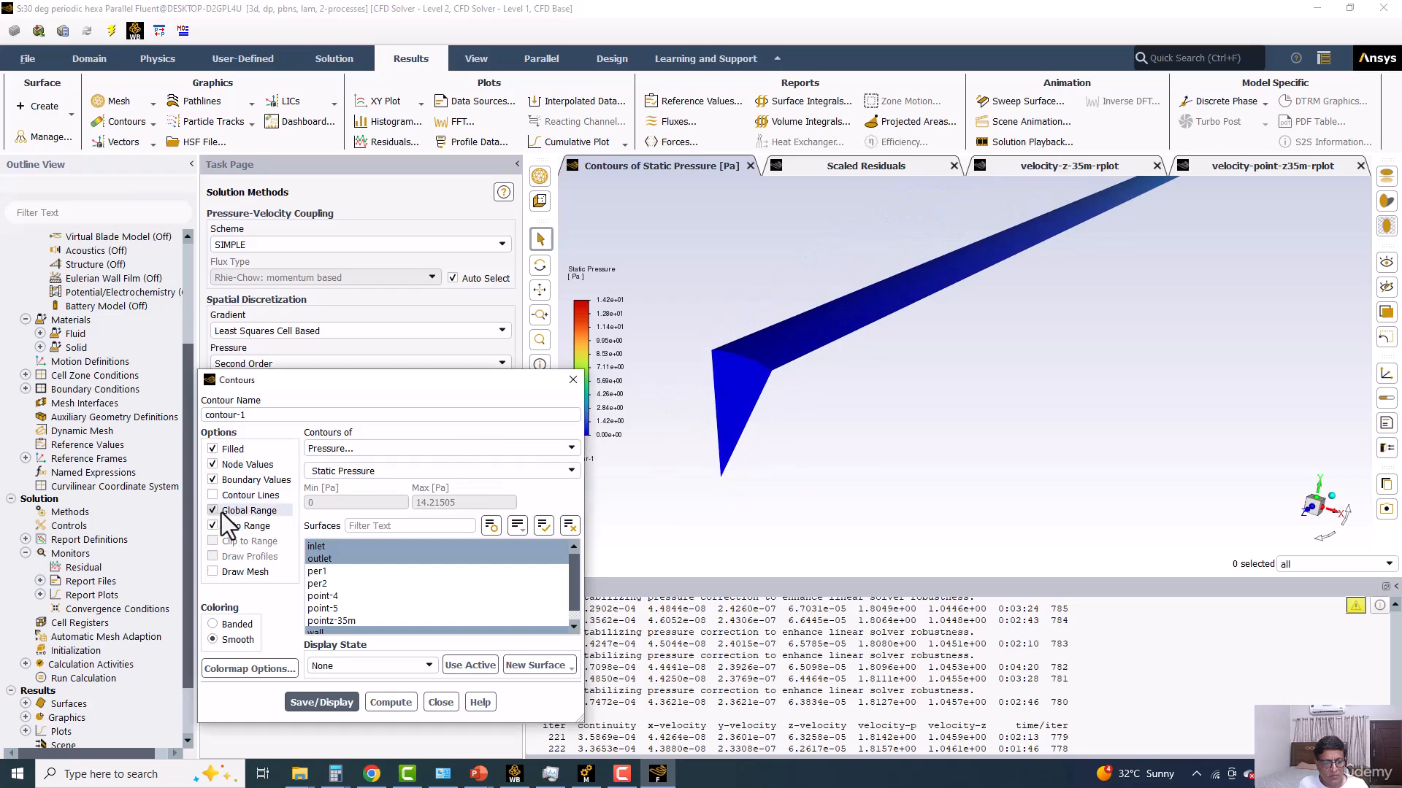
click(330, 549)
click(331, 559)
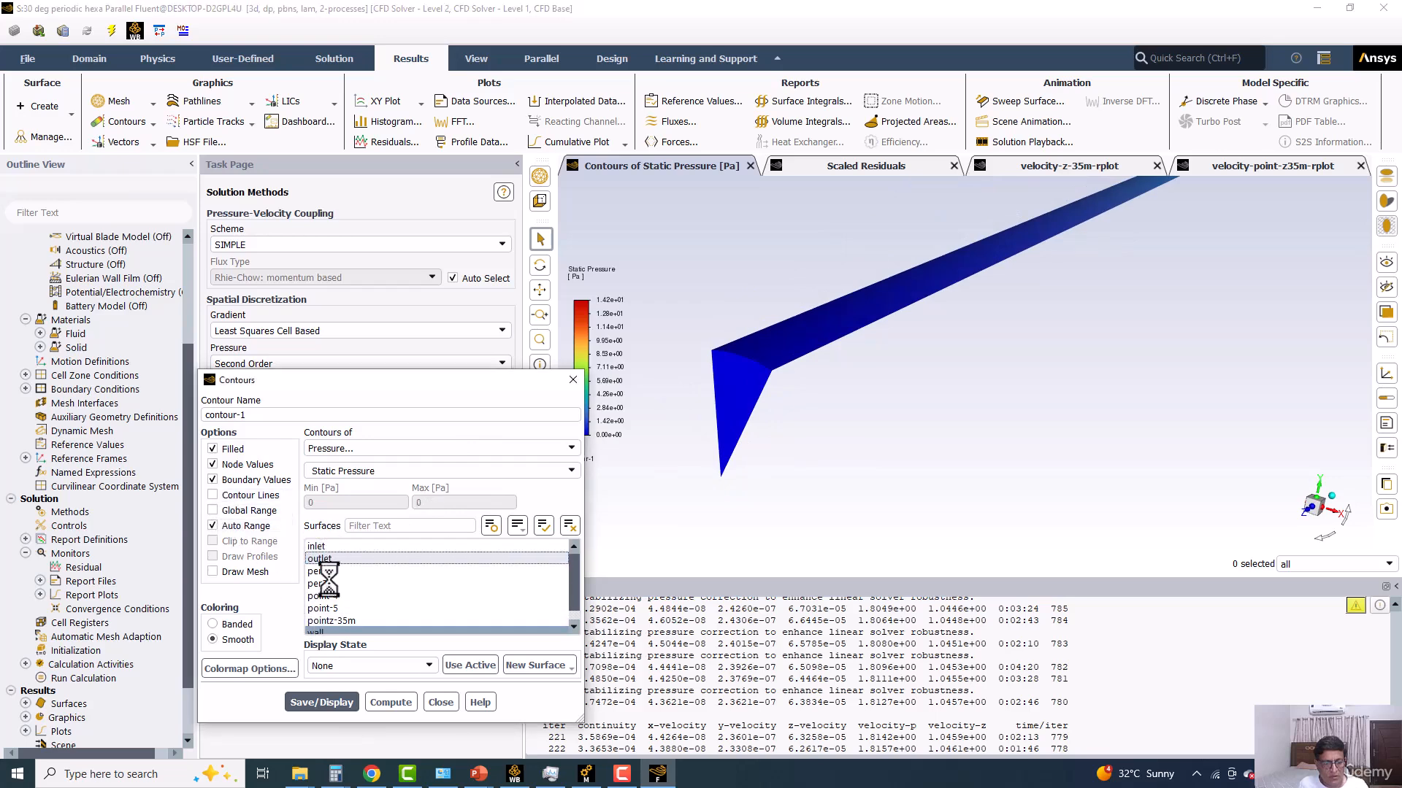
click(334, 705)
drag(916, 348, 889, 536)
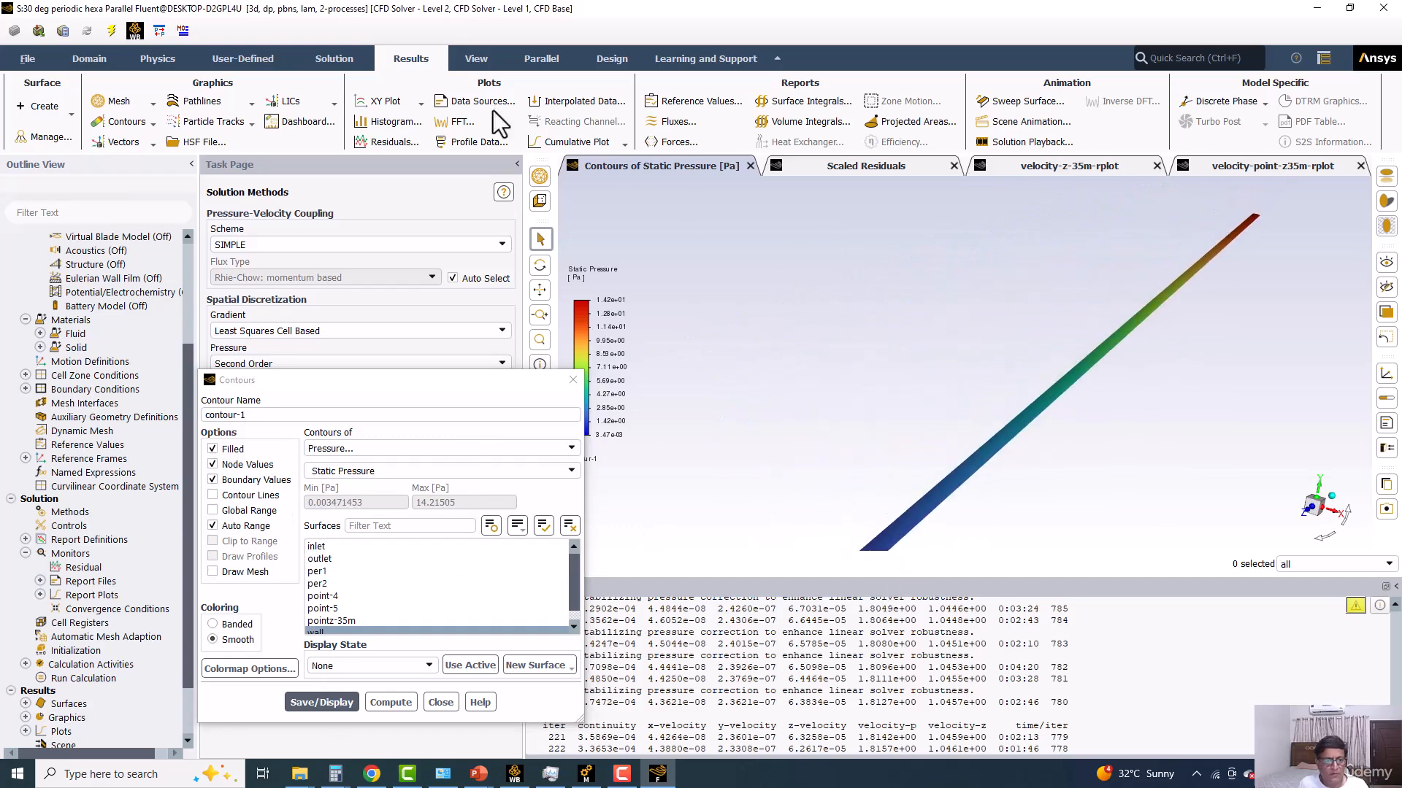
Step: Display the wall pressure contour around the full pipe using 12 rotational periodic repeats about the Z axis, with per1 and per2 selected
click(475, 62)
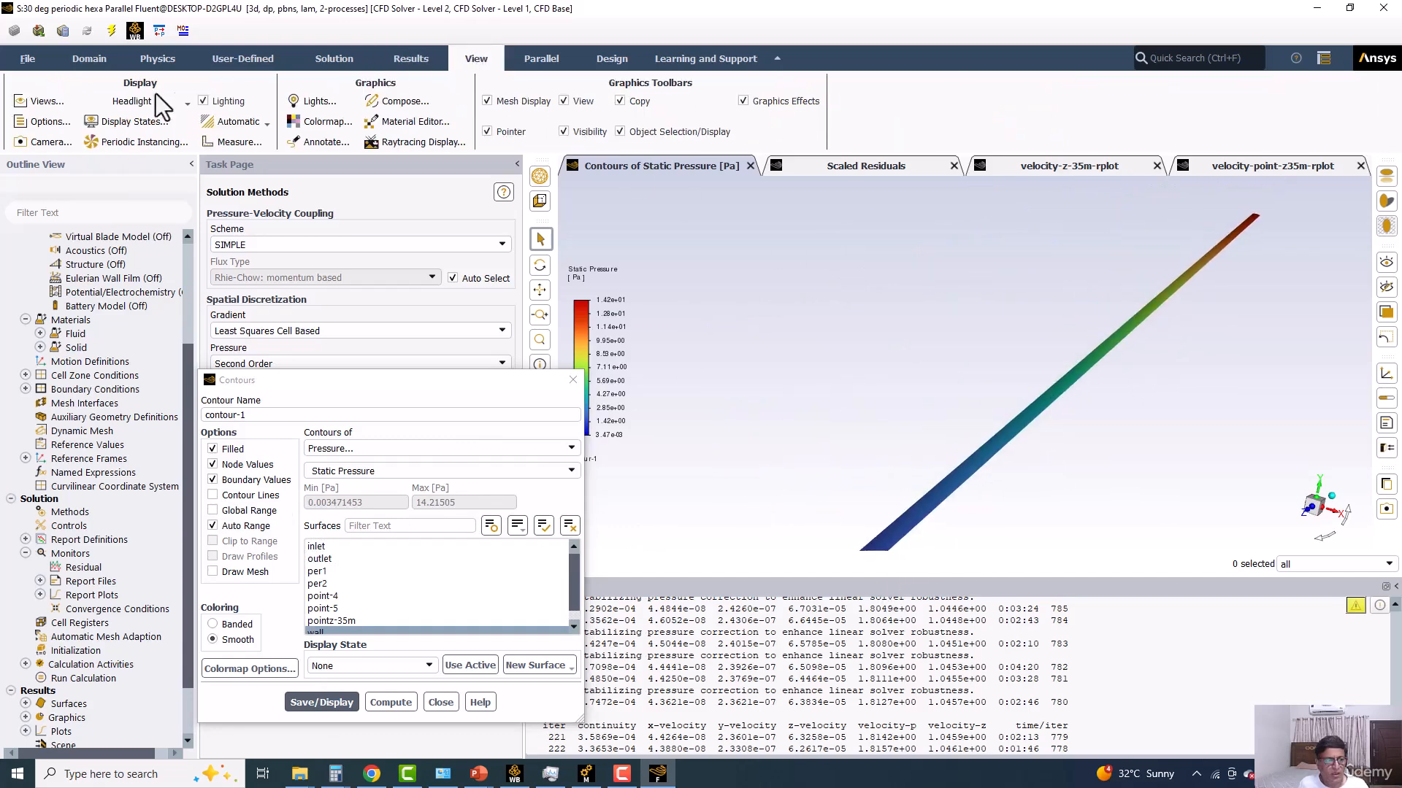
click(129, 143)
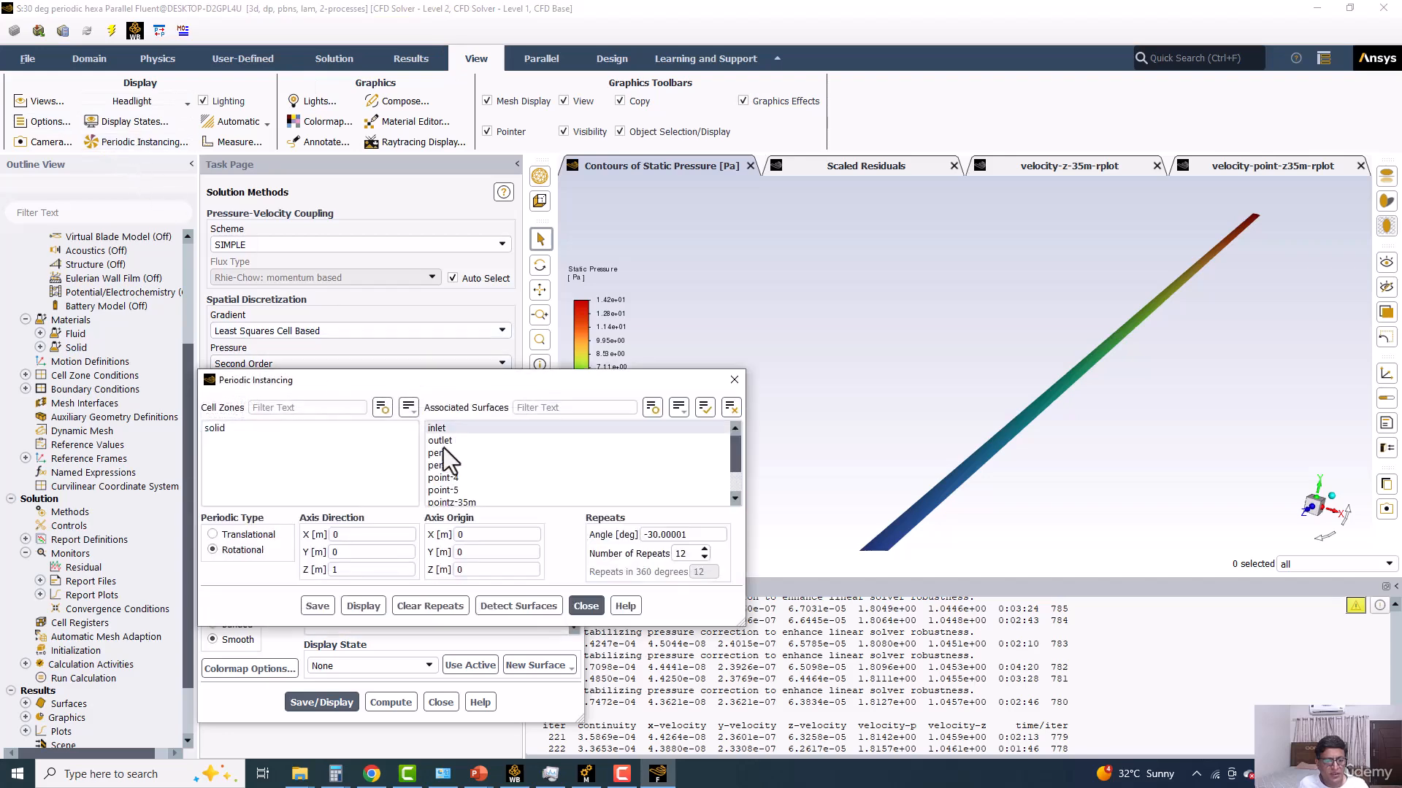
click(438, 466)
click(441, 454)
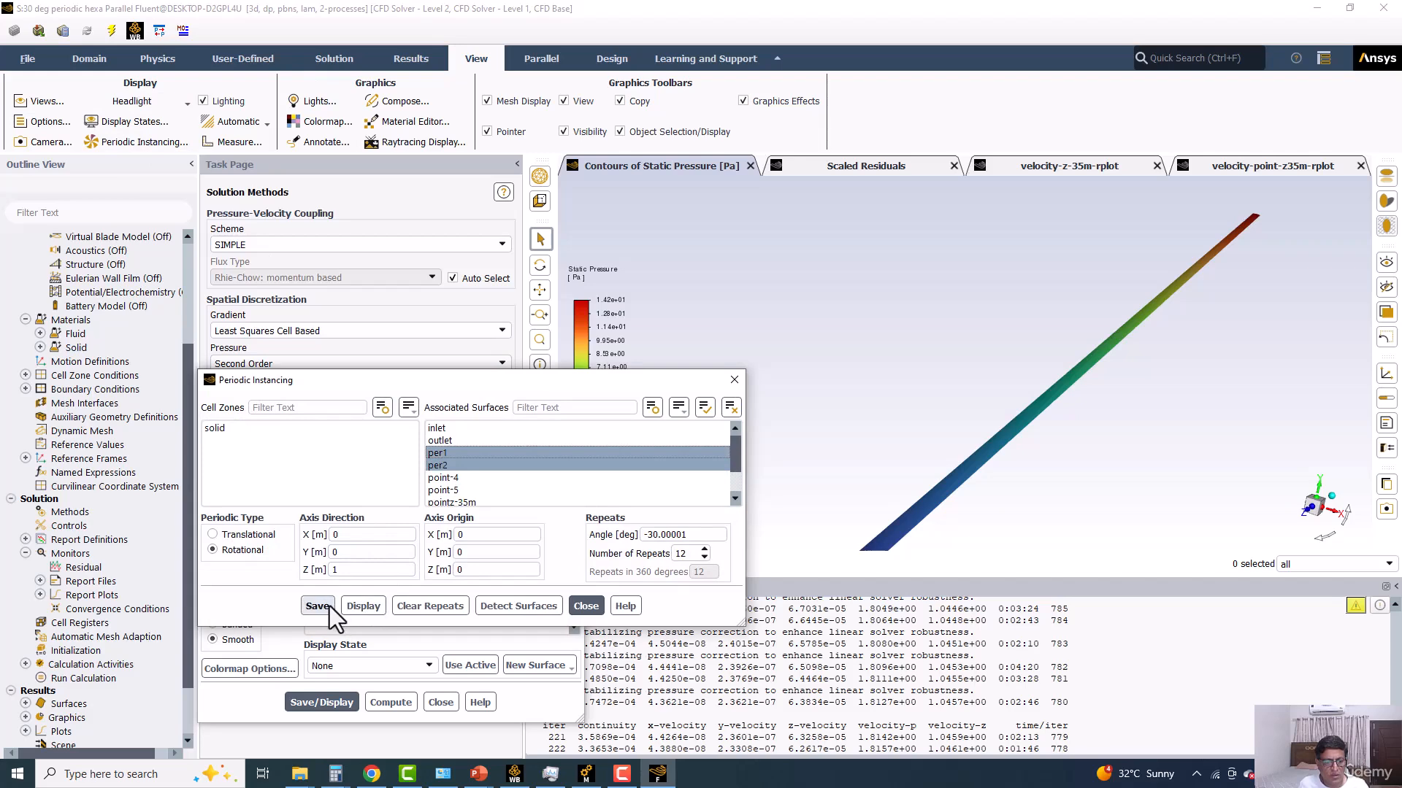
click(355, 606)
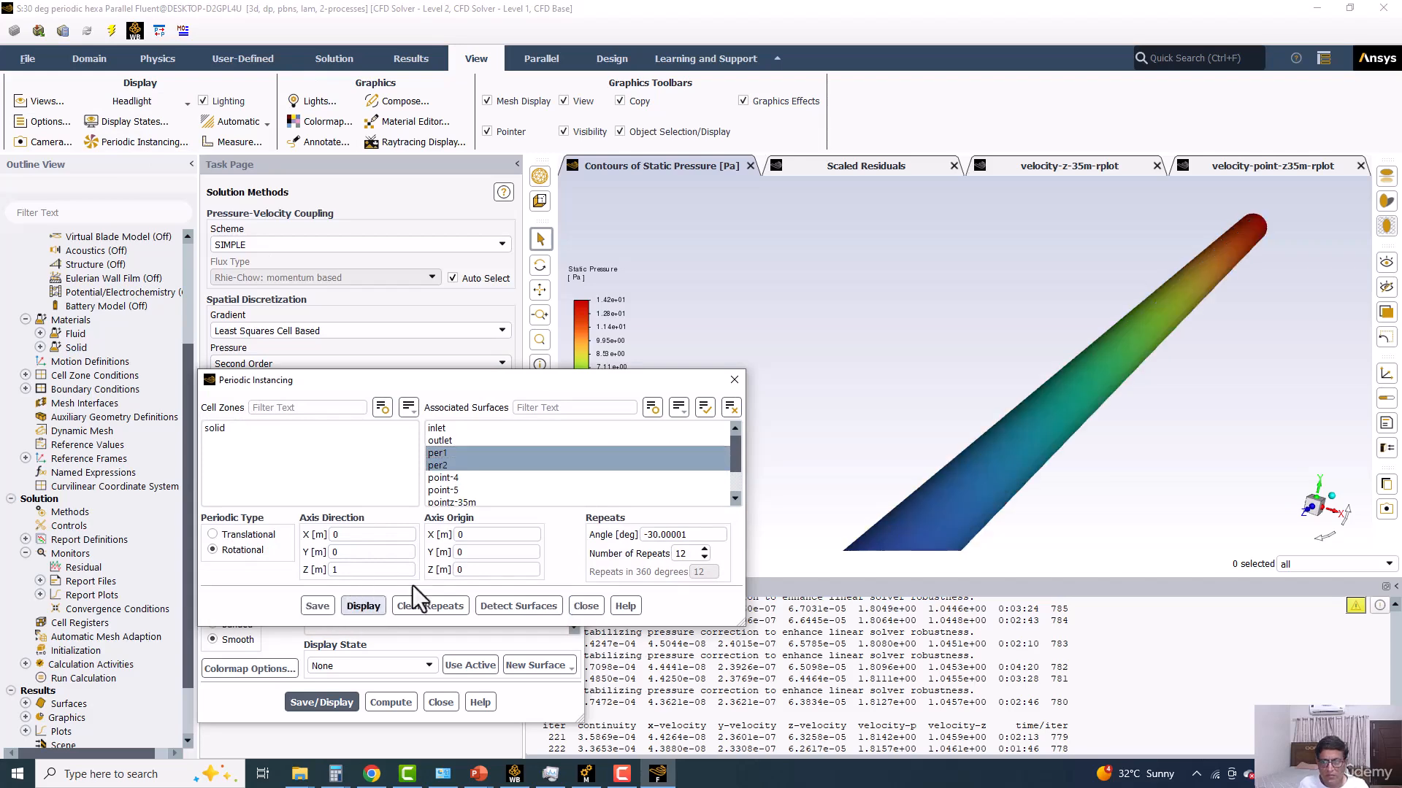
scroll(1033, 380, down, 3)
middle_drag(976, 401, 738, 363)
click(731, 380)
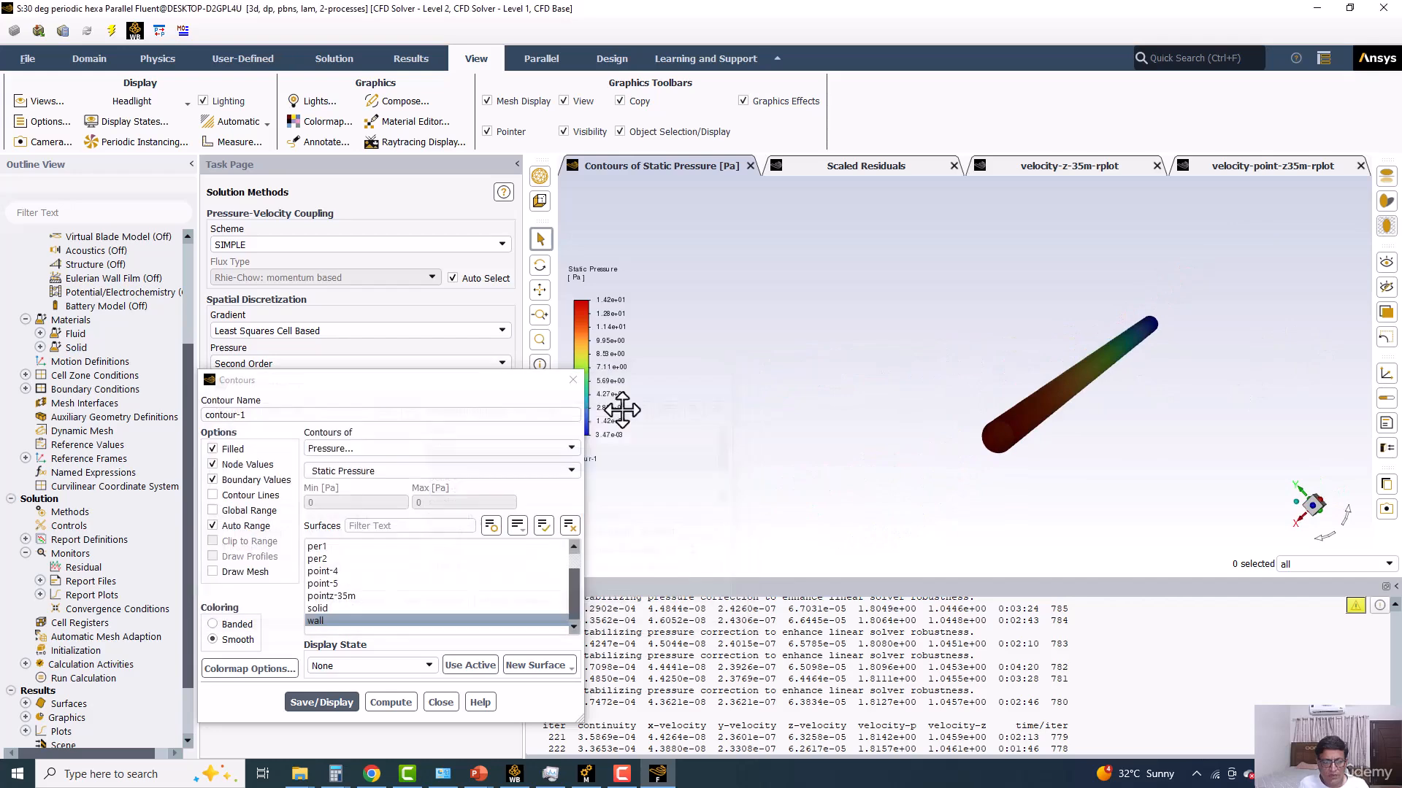
click(581, 386)
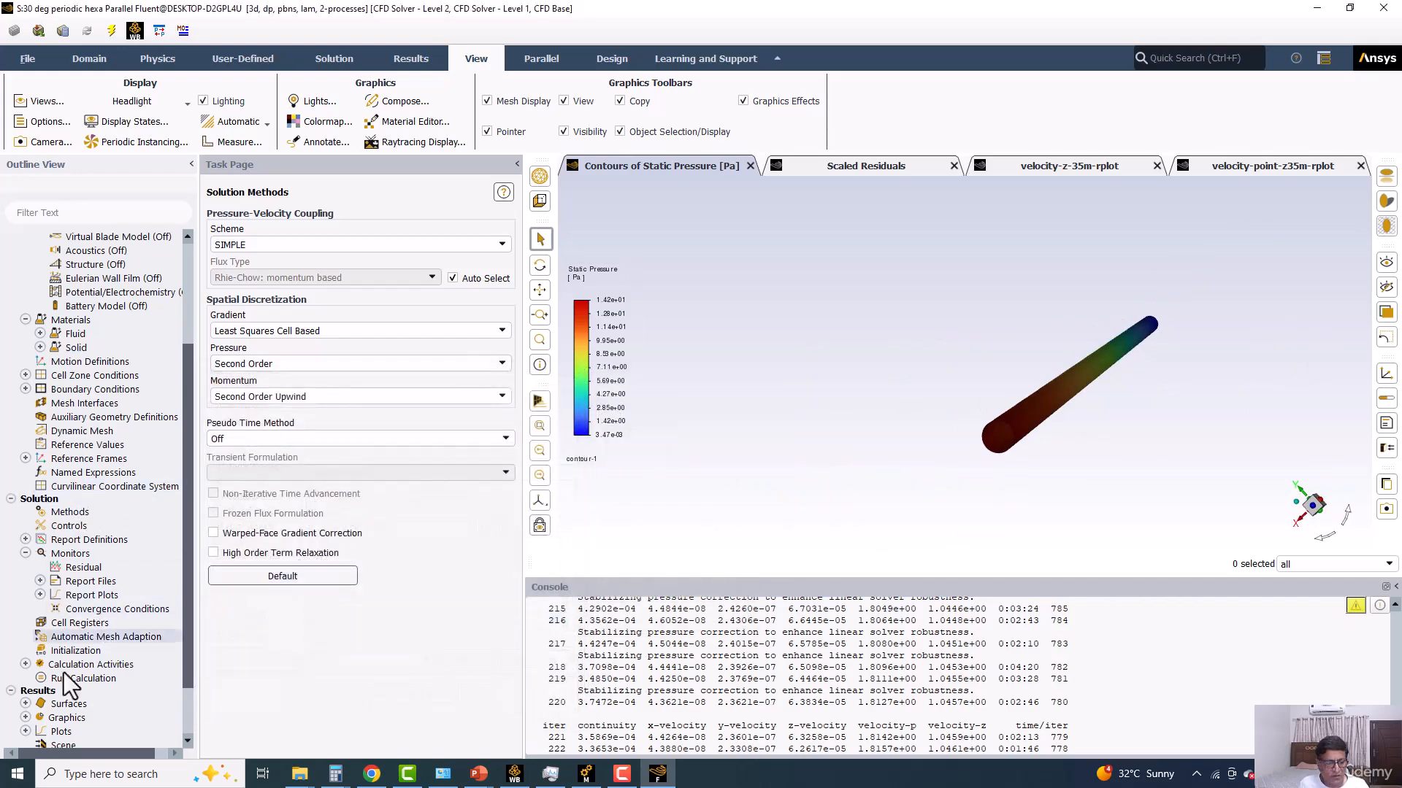
Step: Continue the SIMPLE calculation with 1000 iterations requested, interrupt it, and dismiss the calculation notice
double_click(107, 678)
click(247, 441)
click(356, 470)
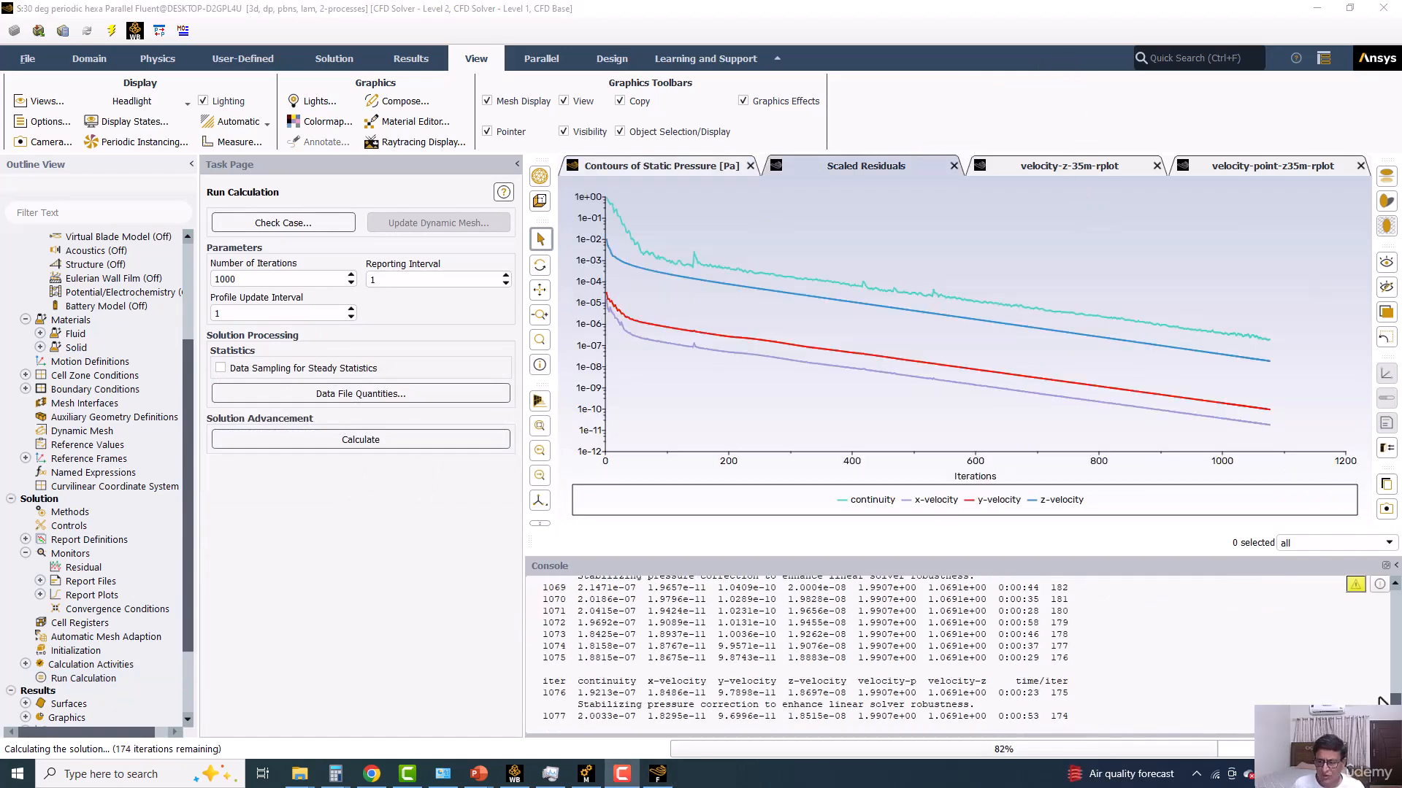
key(ctrl+c)
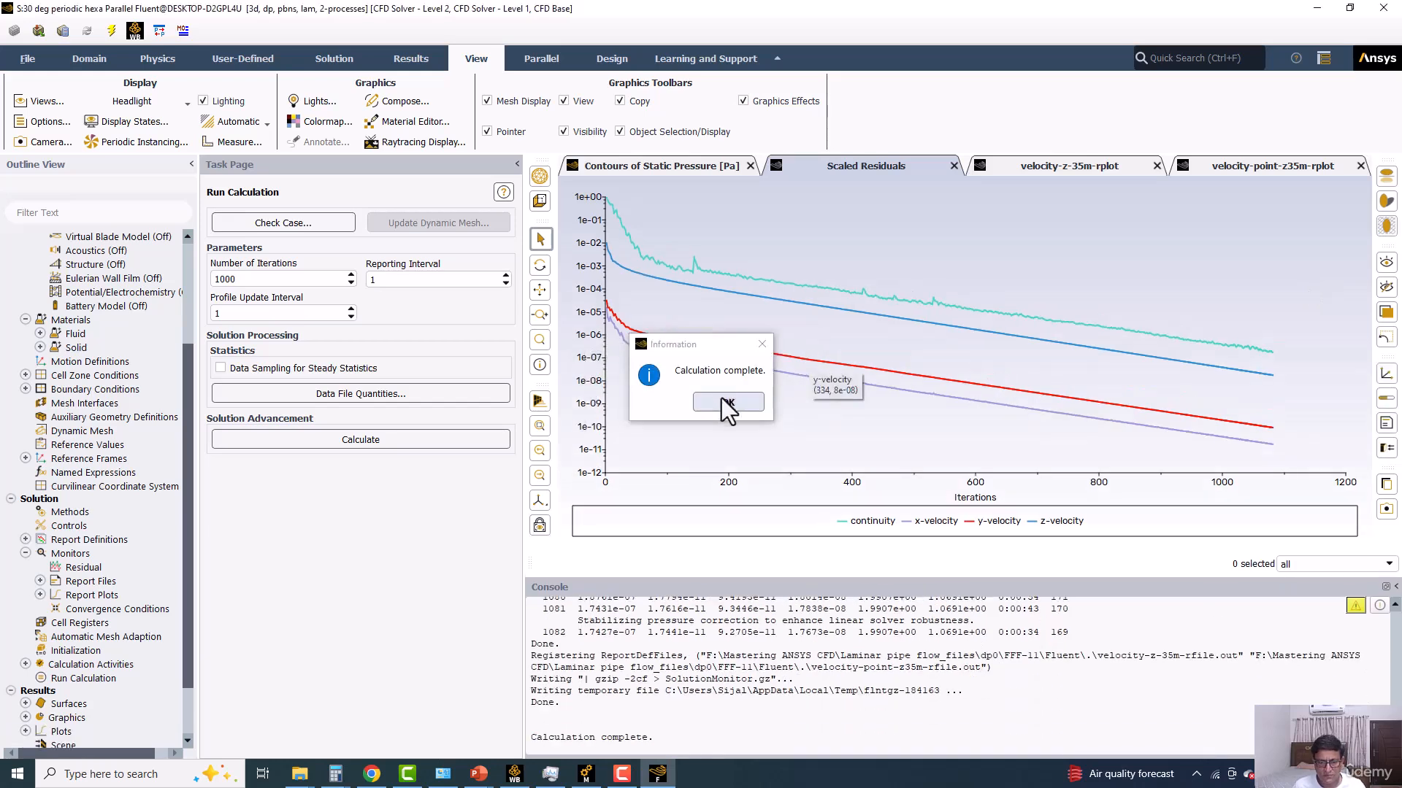
click(721, 399)
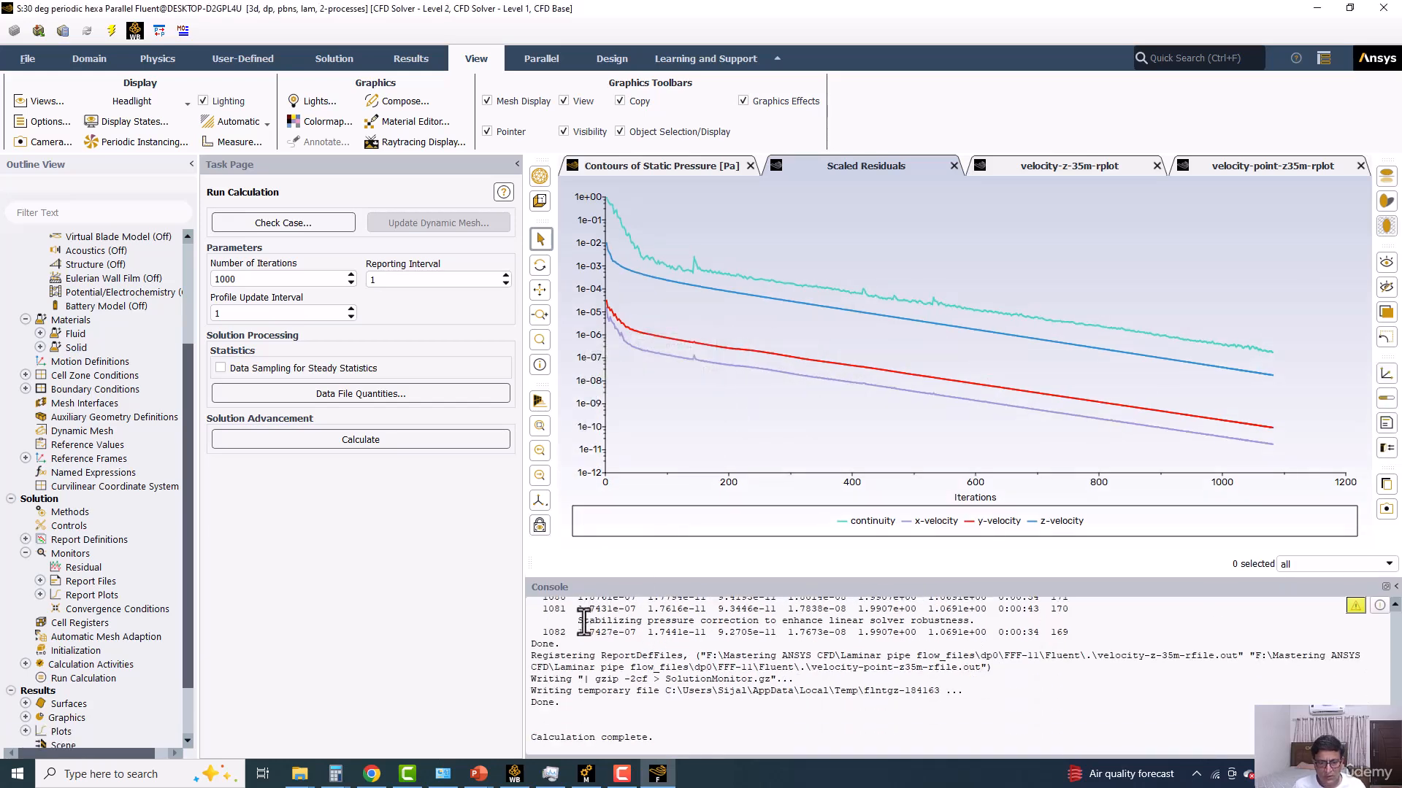
drag(578, 622, 869, 632)
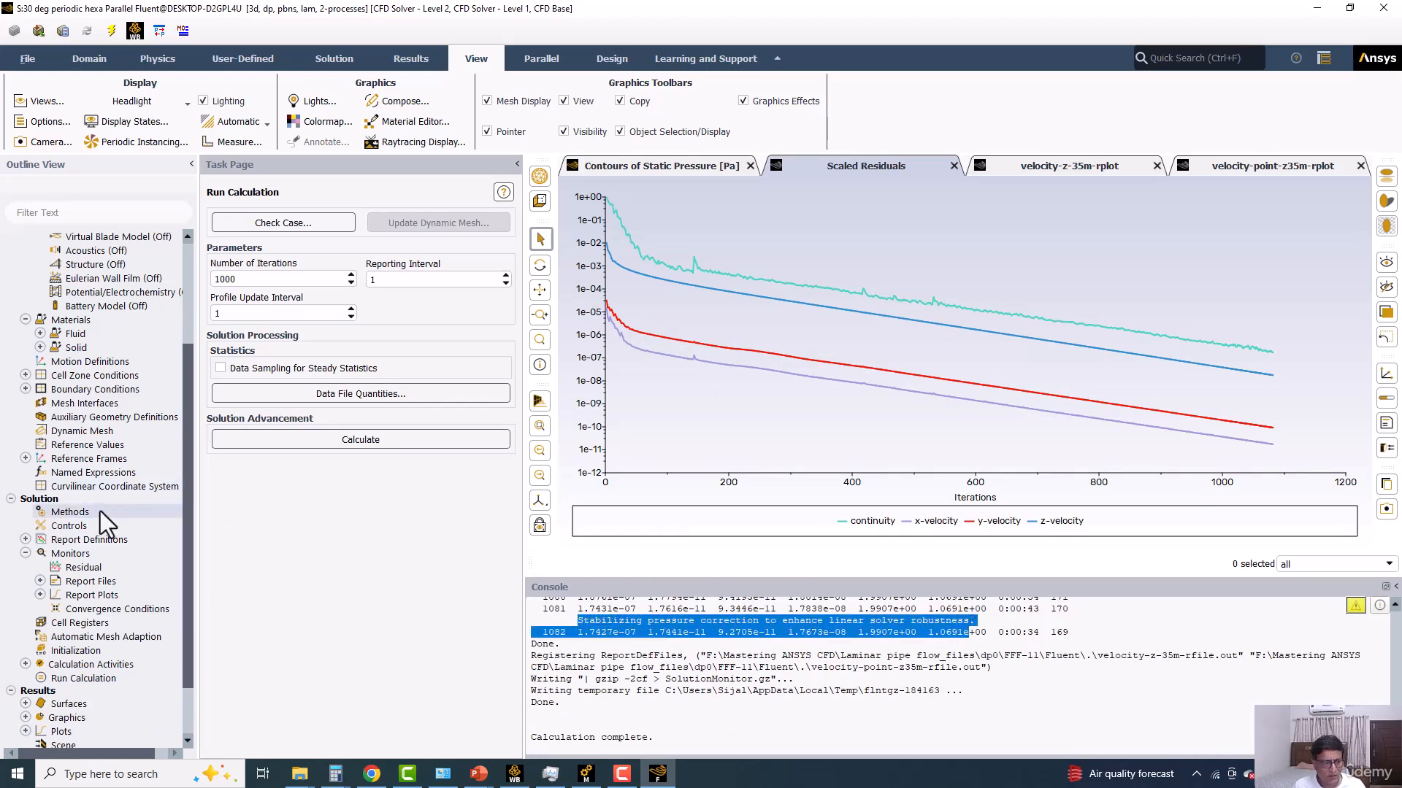
Step: Set the pressure-velocity coupling scheme to Coupled and the Pseudo Time Method to Off
double_click(74, 511)
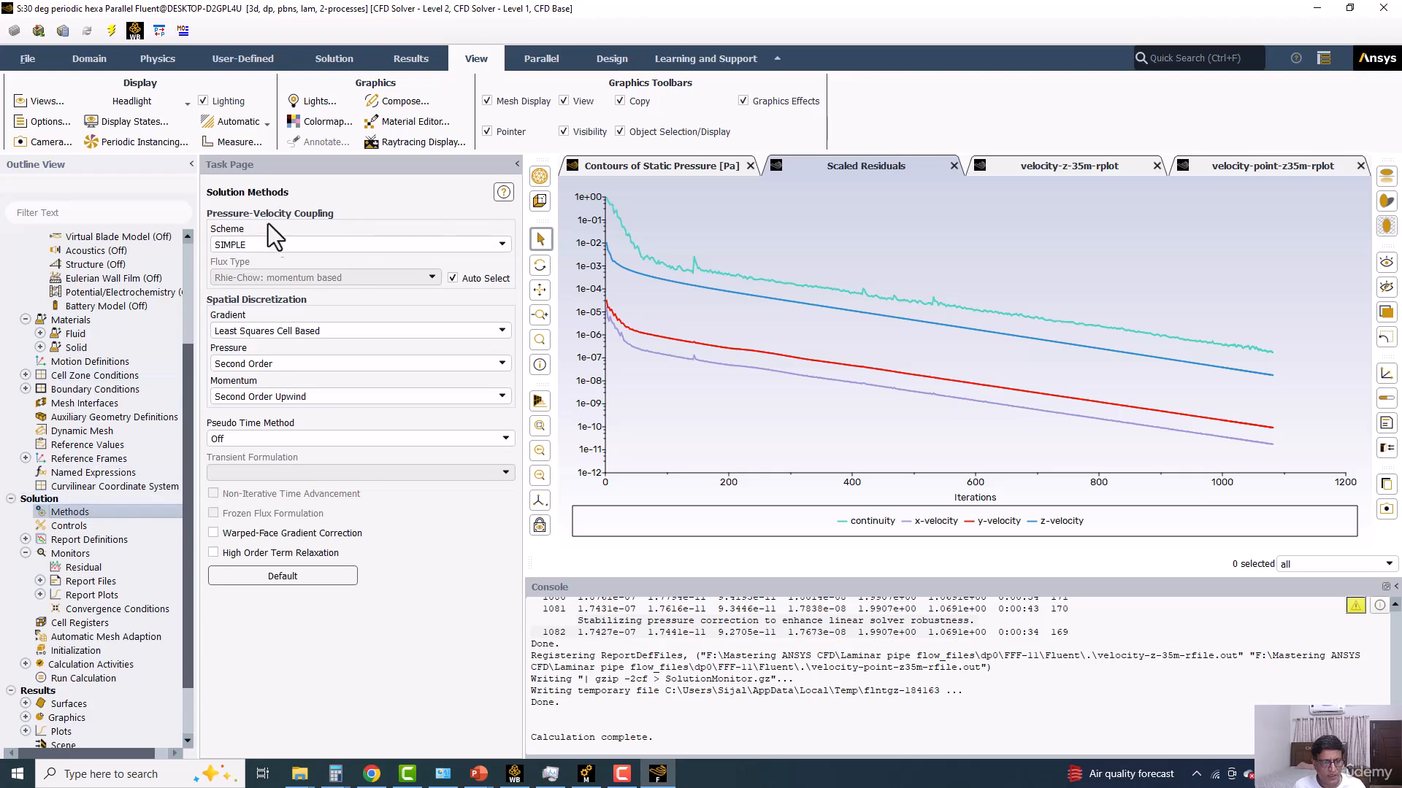
click(278, 243)
click(238, 293)
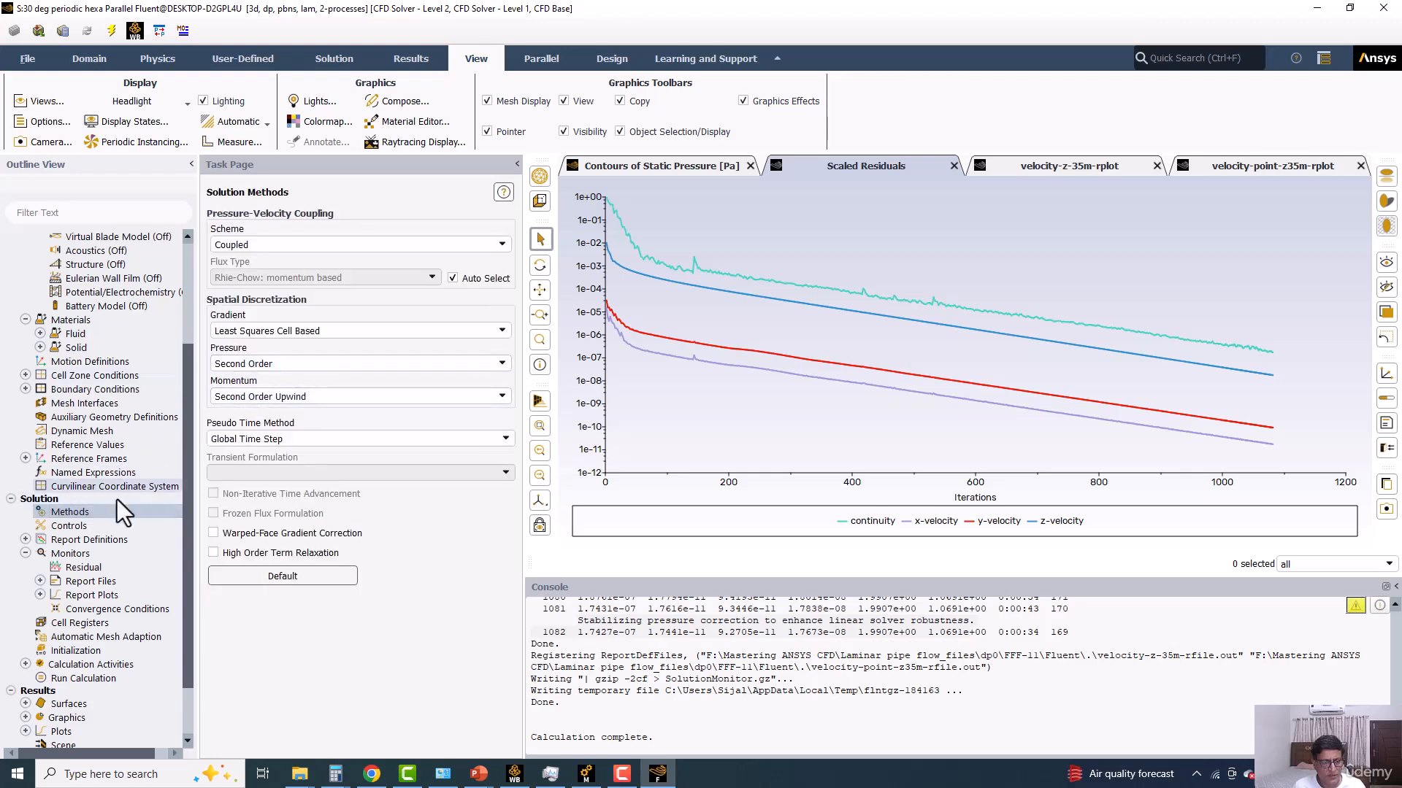
click(256, 440)
click(239, 455)
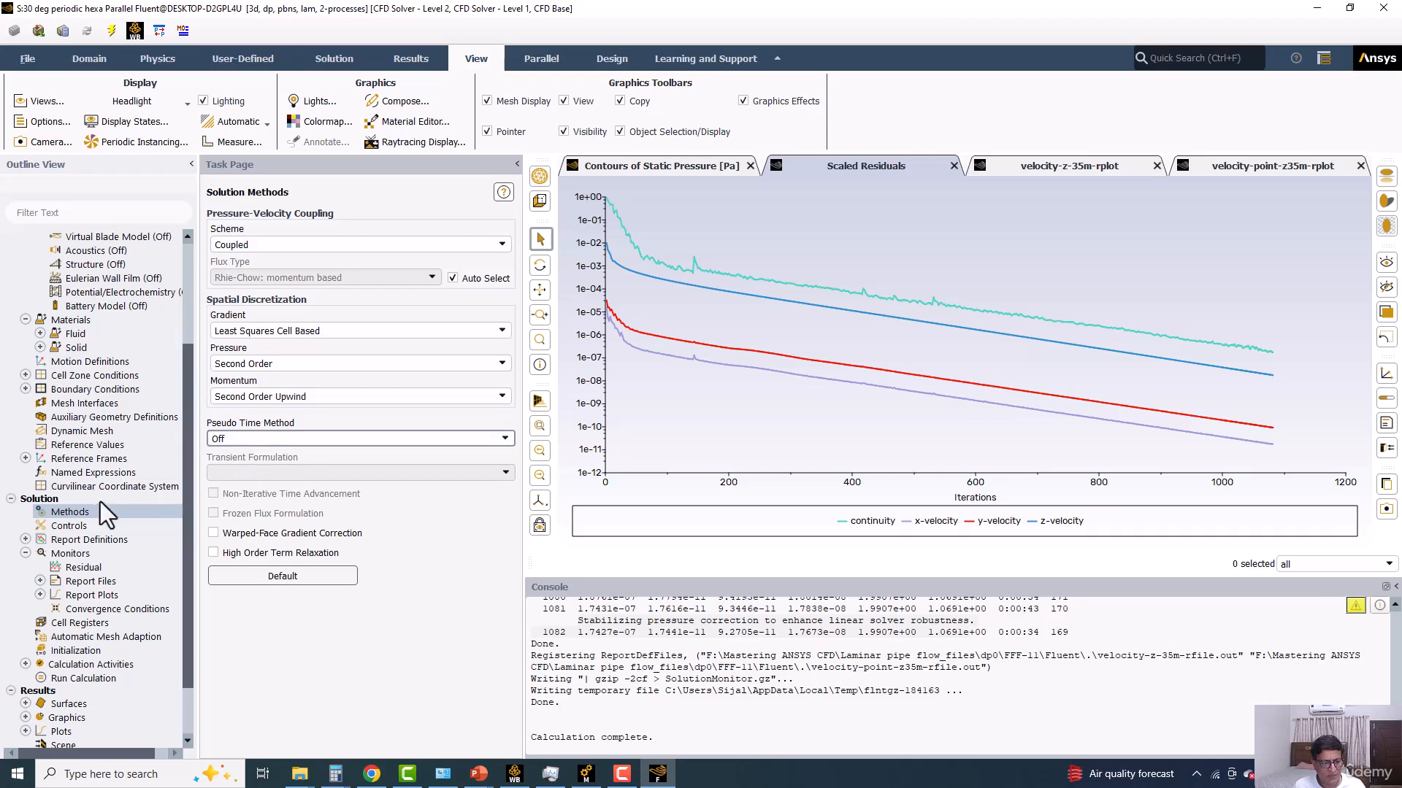
Step: Check the solution controls, then run the Coupled calculation using the changed settings for the current calculation only, and interrupt it
click(67, 524)
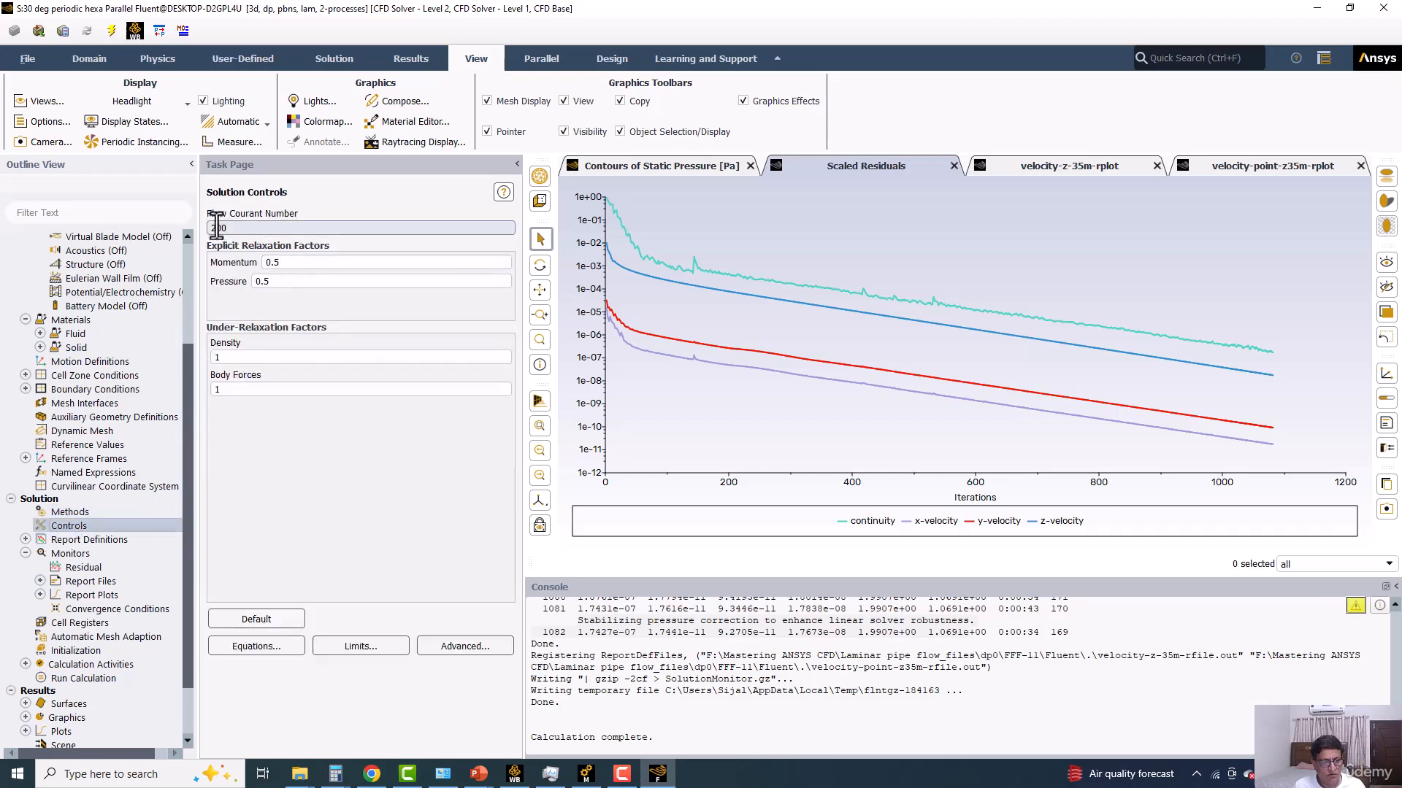
click(64, 668)
click(69, 679)
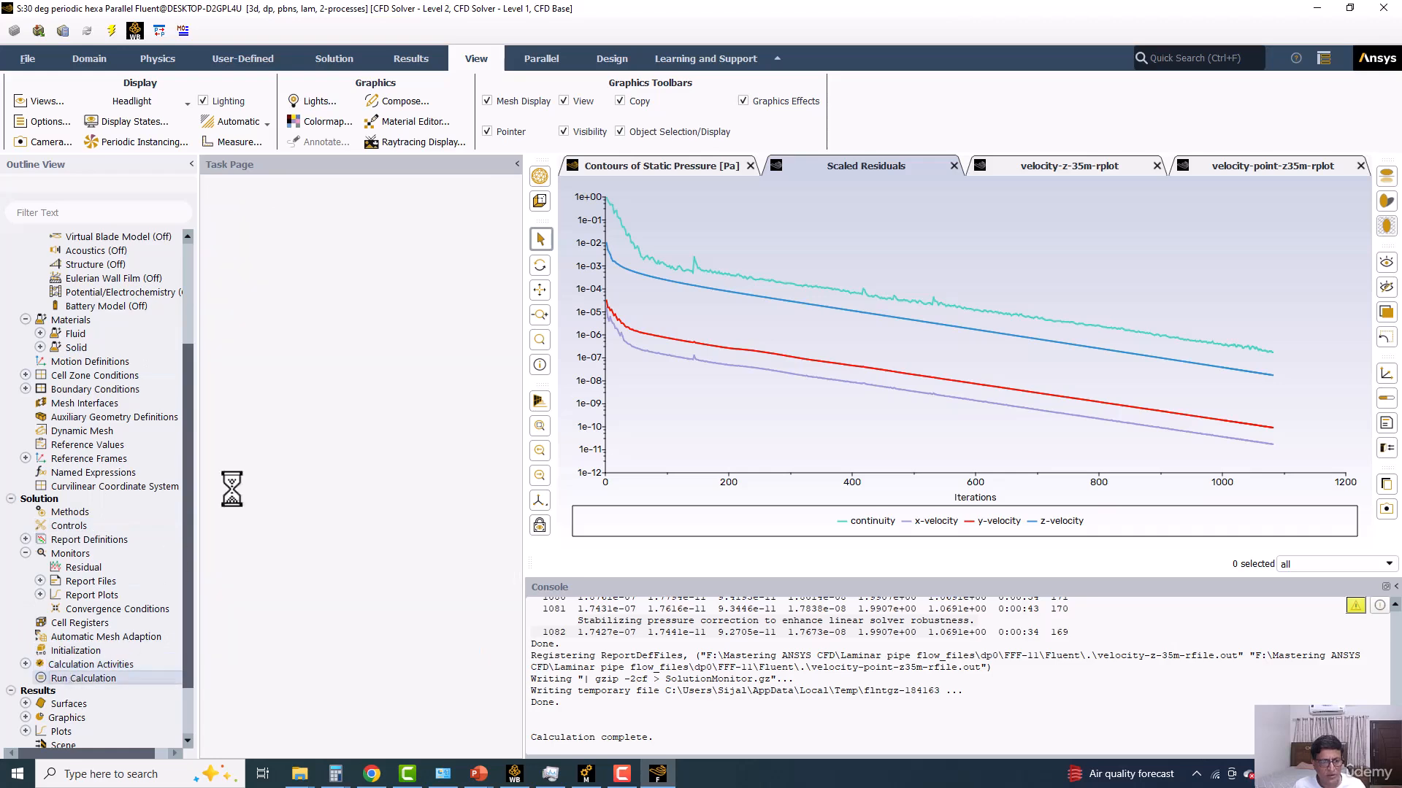
click(290, 438)
click(354, 469)
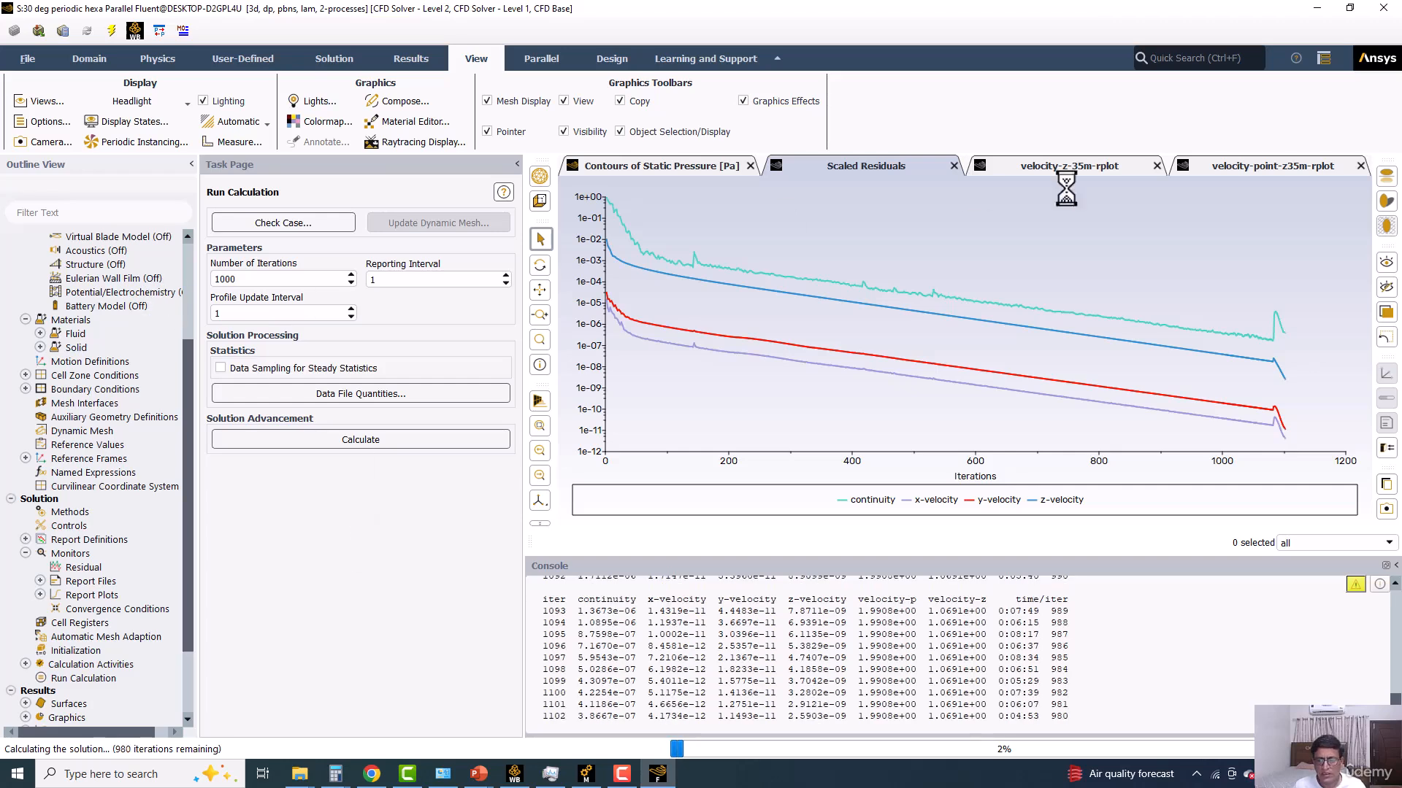
click(1352, 749)
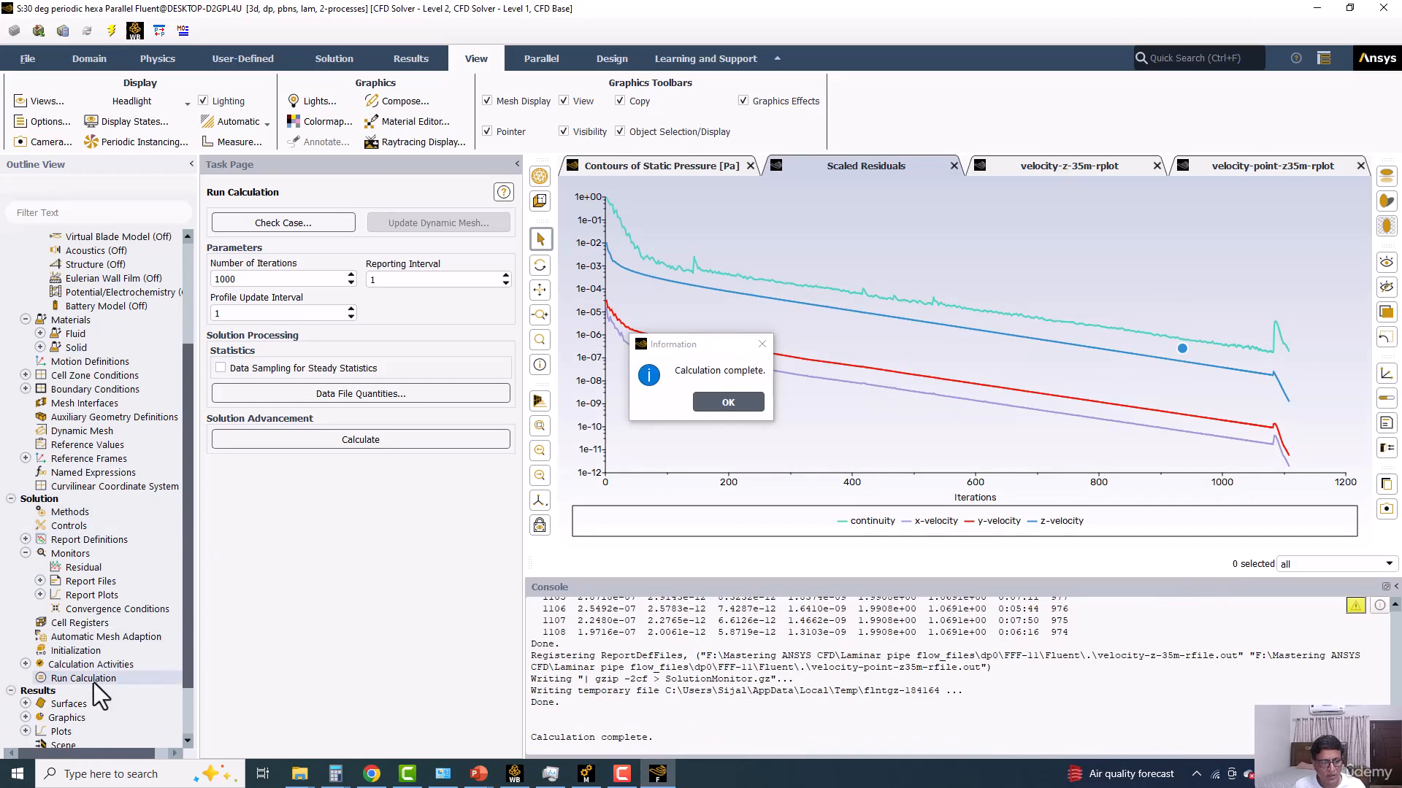
Step: Set the Flow Courant Number to 2000 and resume the 1000-iteration calculation with the changed settings for the current calculation only
click(89, 514)
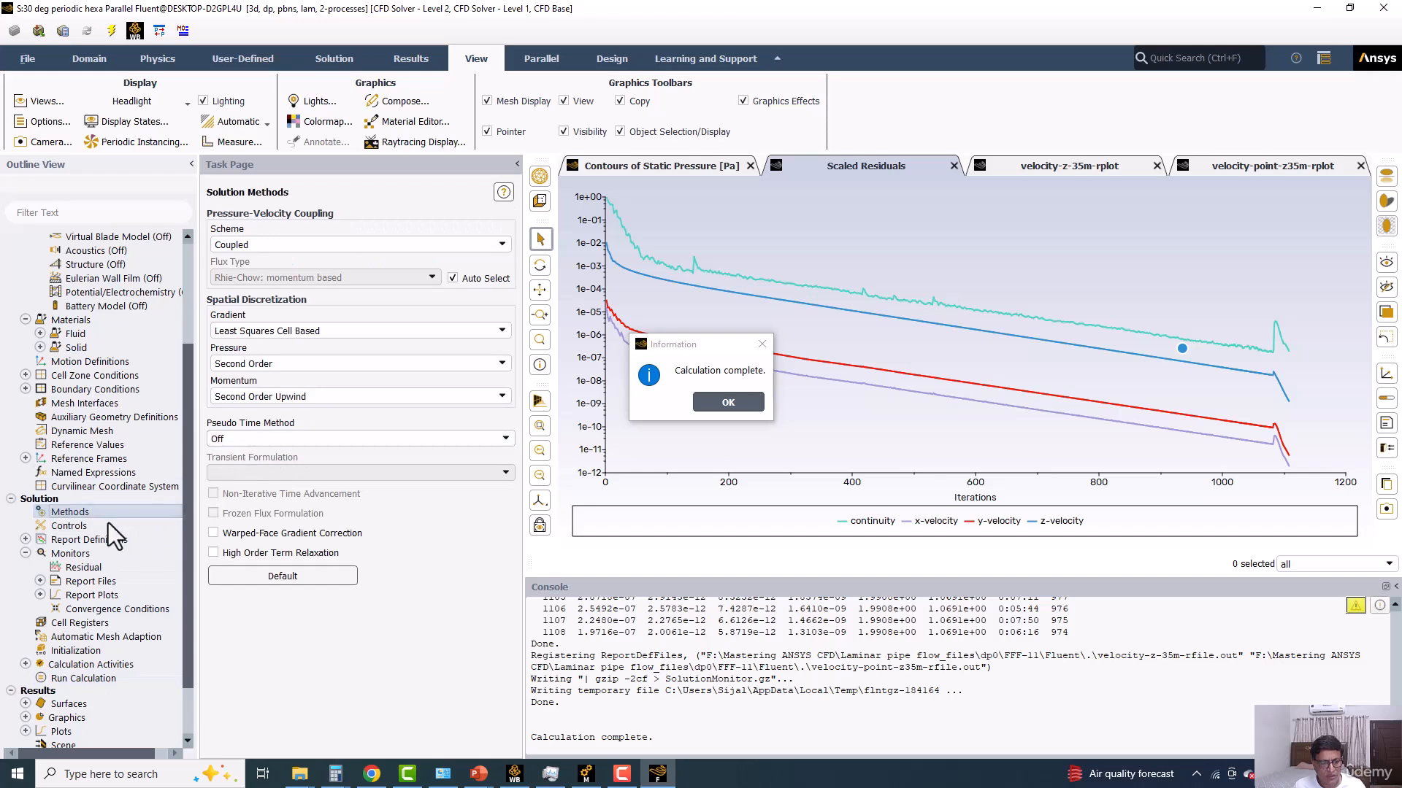
click(85, 524)
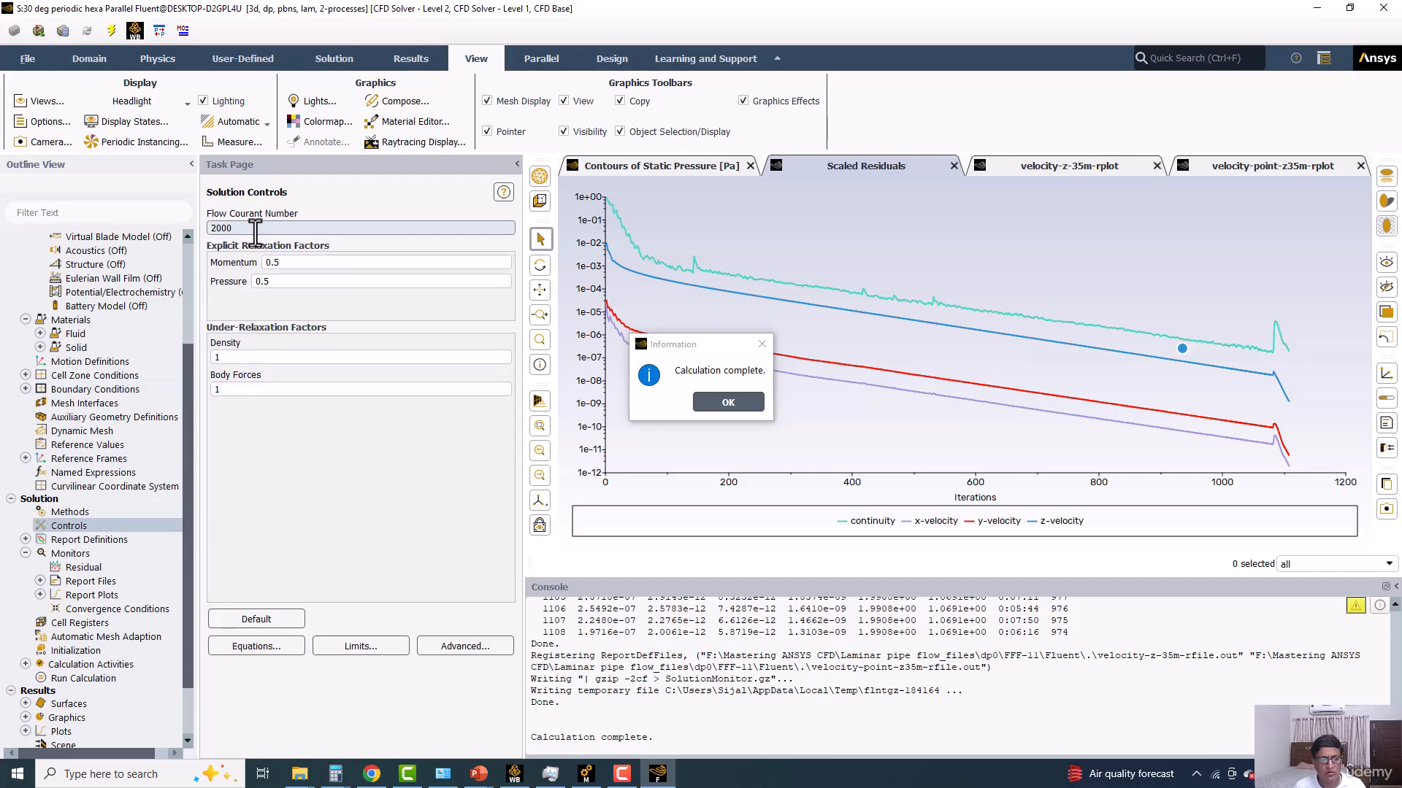
click(86, 679)
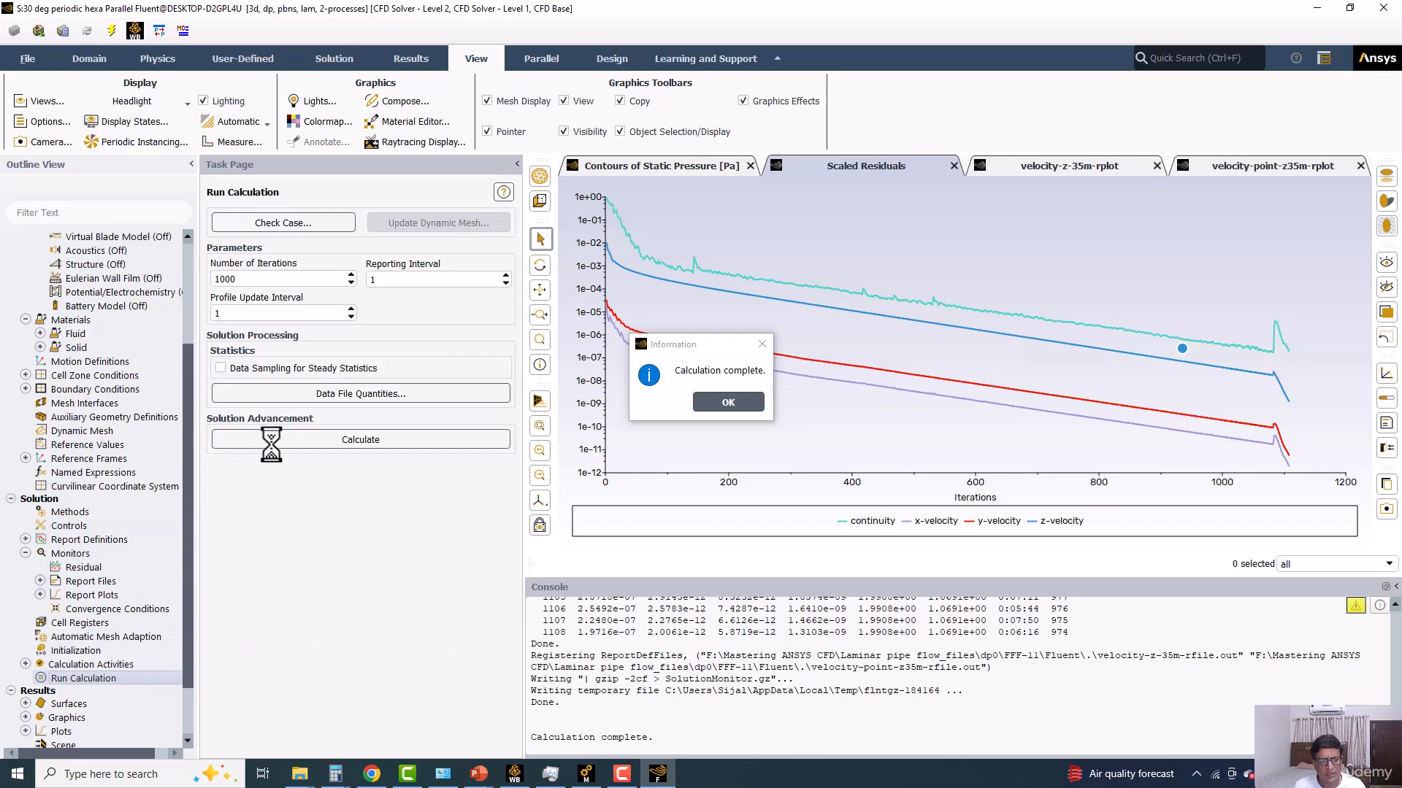
click(729, 403)
click(427, 441)
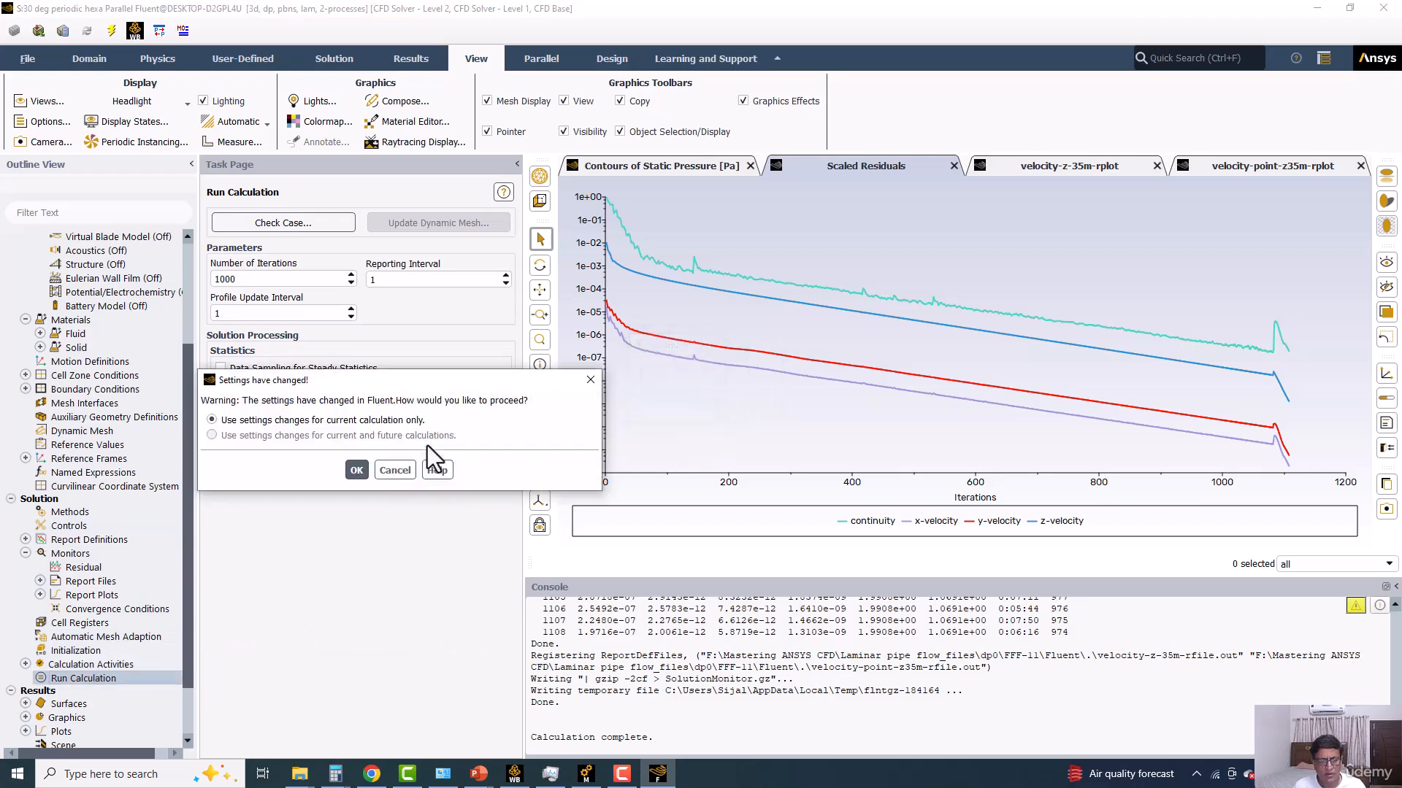
click(356, 470)
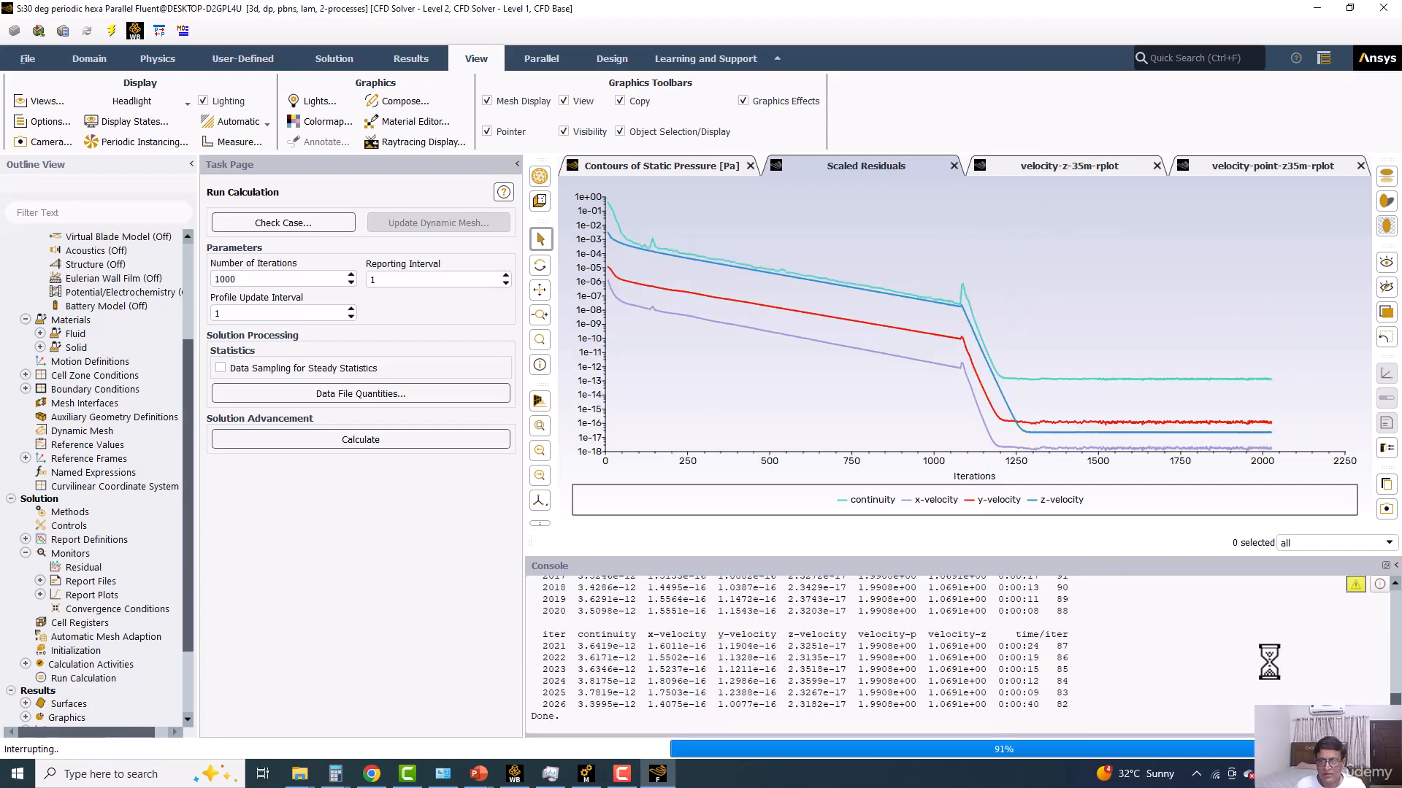
Step: Show the velocity-point-z35m report plot, dismiss the calculation notice, and save the project
click(1201, 169)
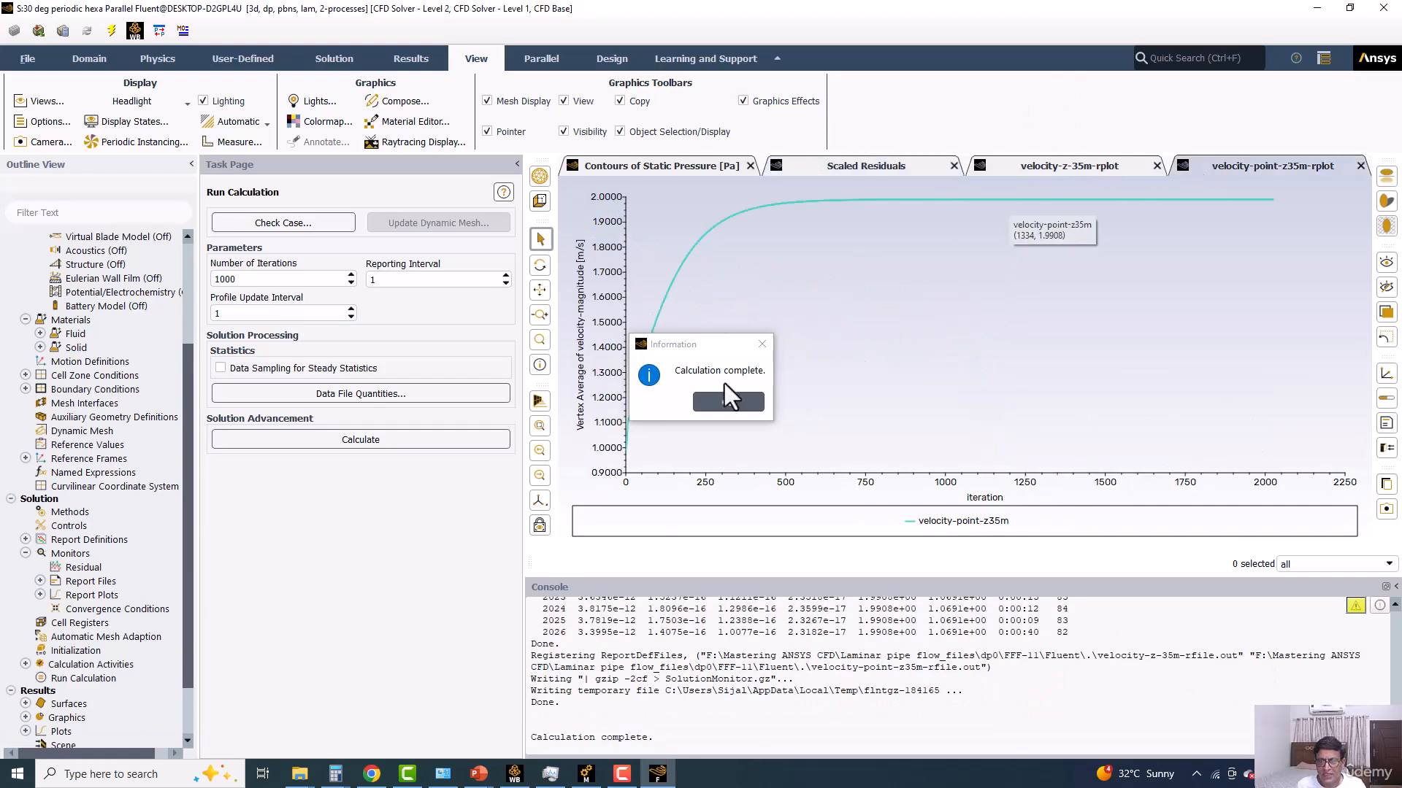
key(Return)
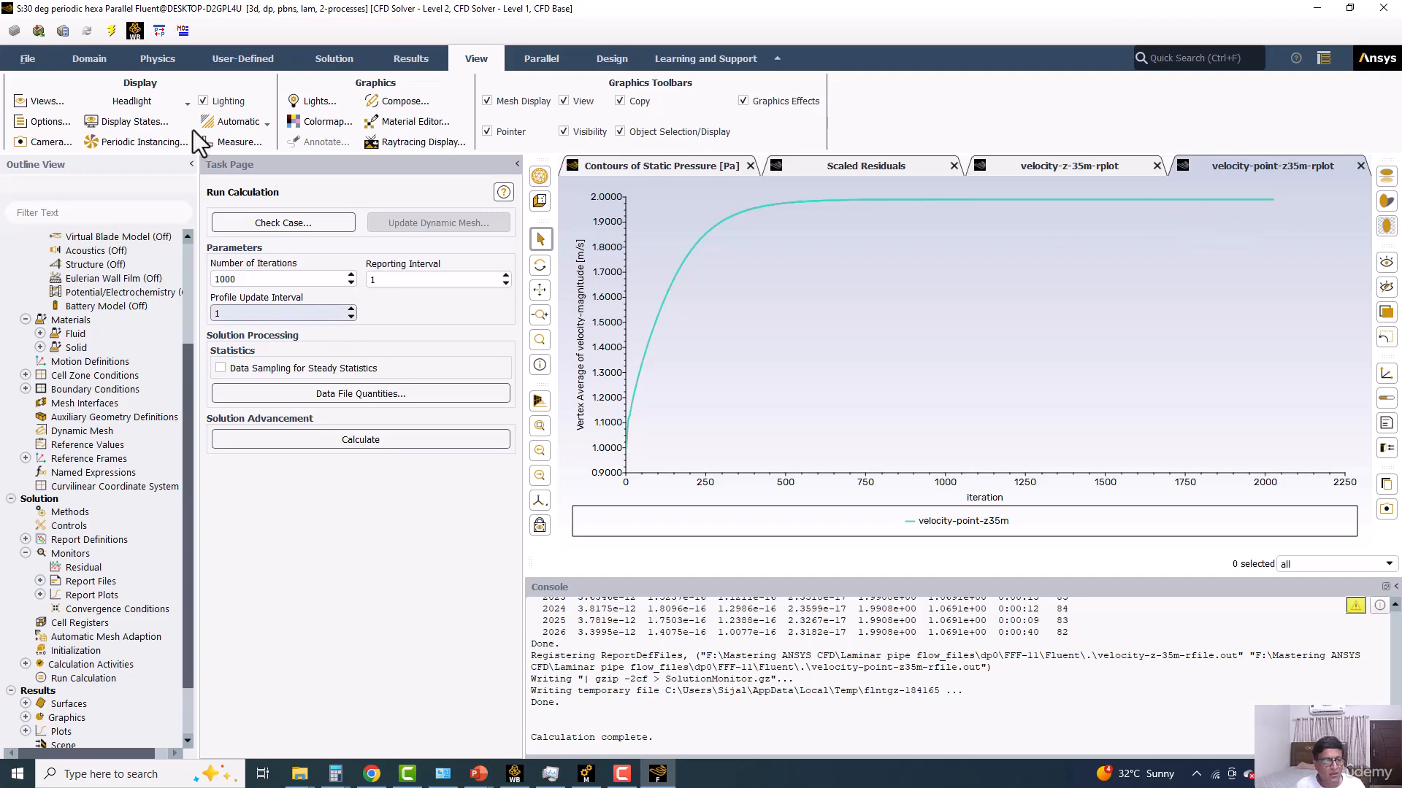
click(21, 58)
click(33, 110)
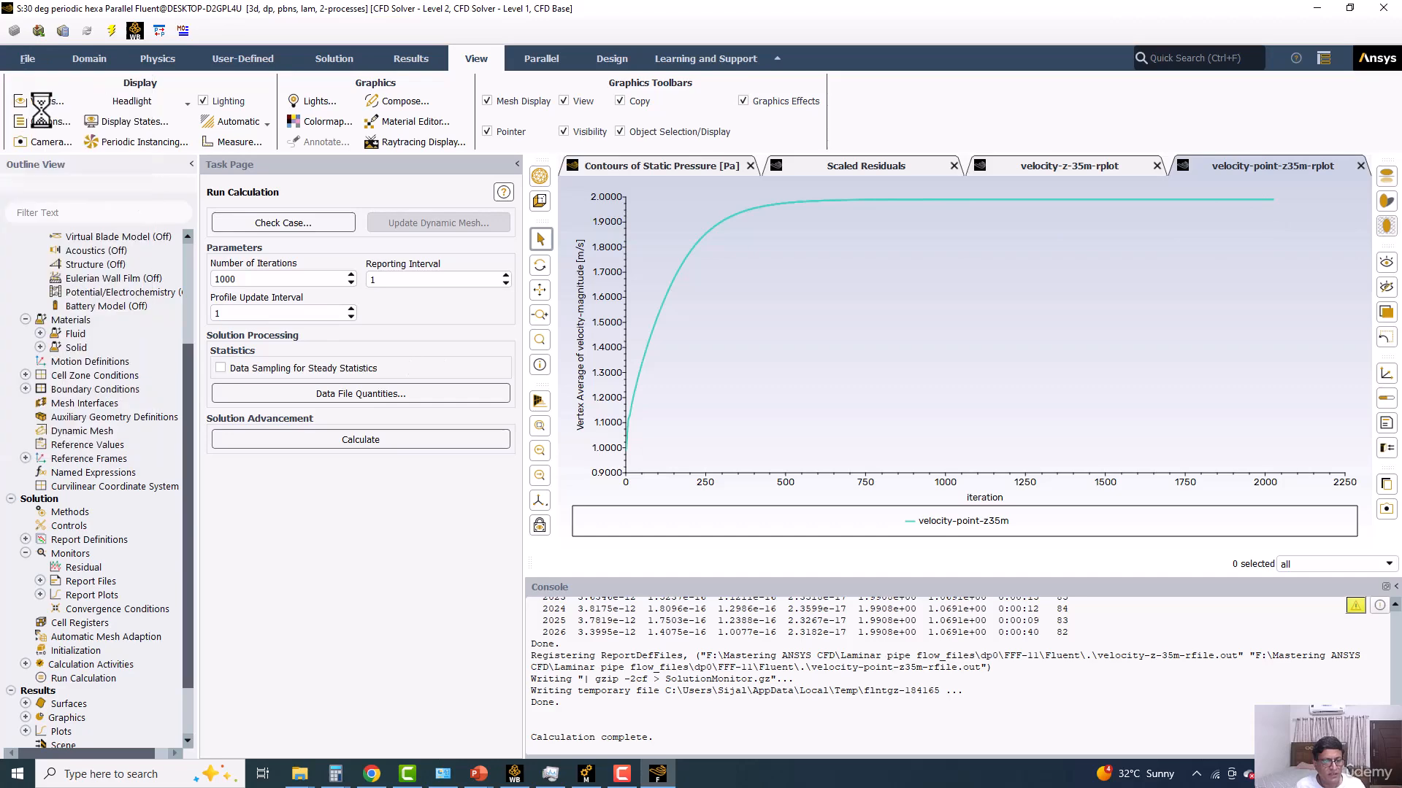
click(515, 774)
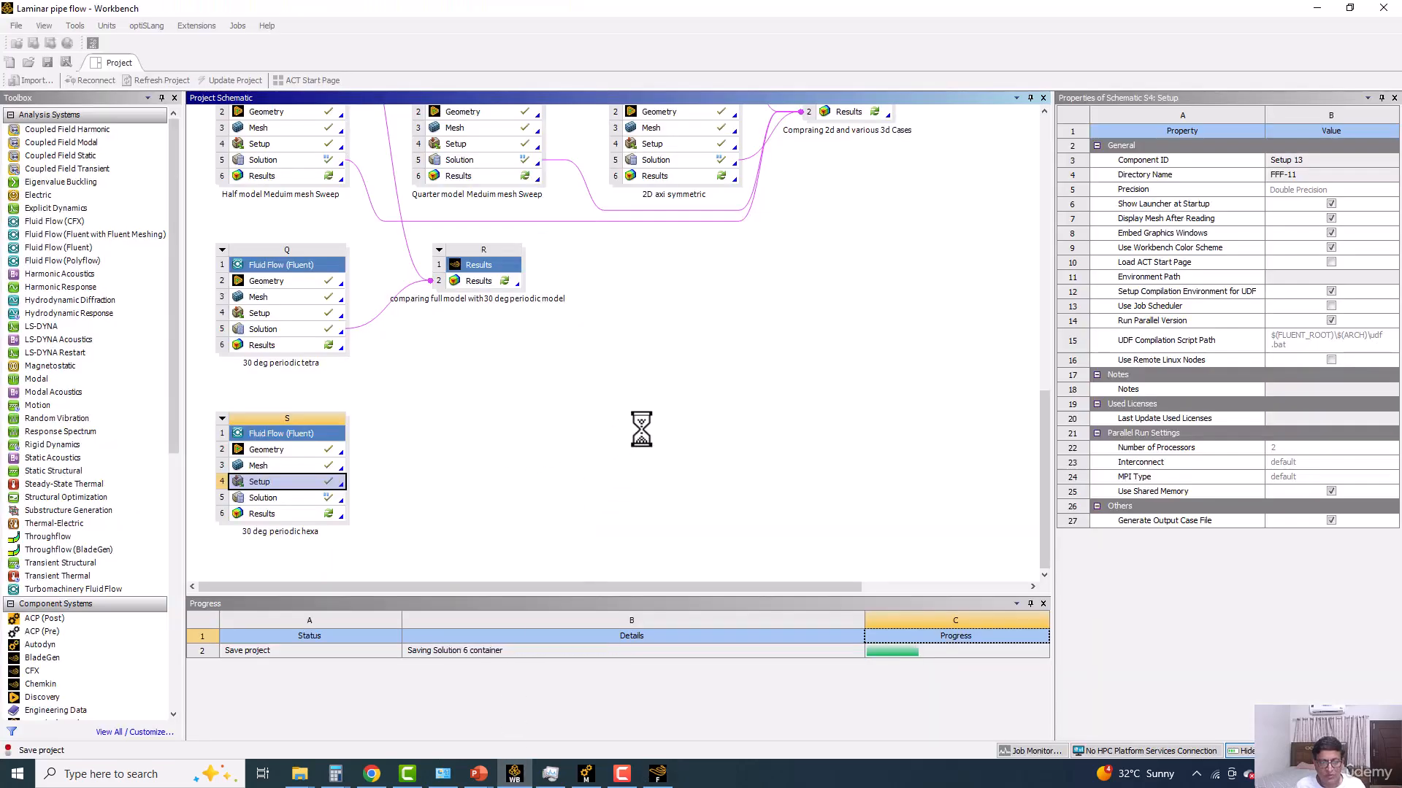
click(657, 776)
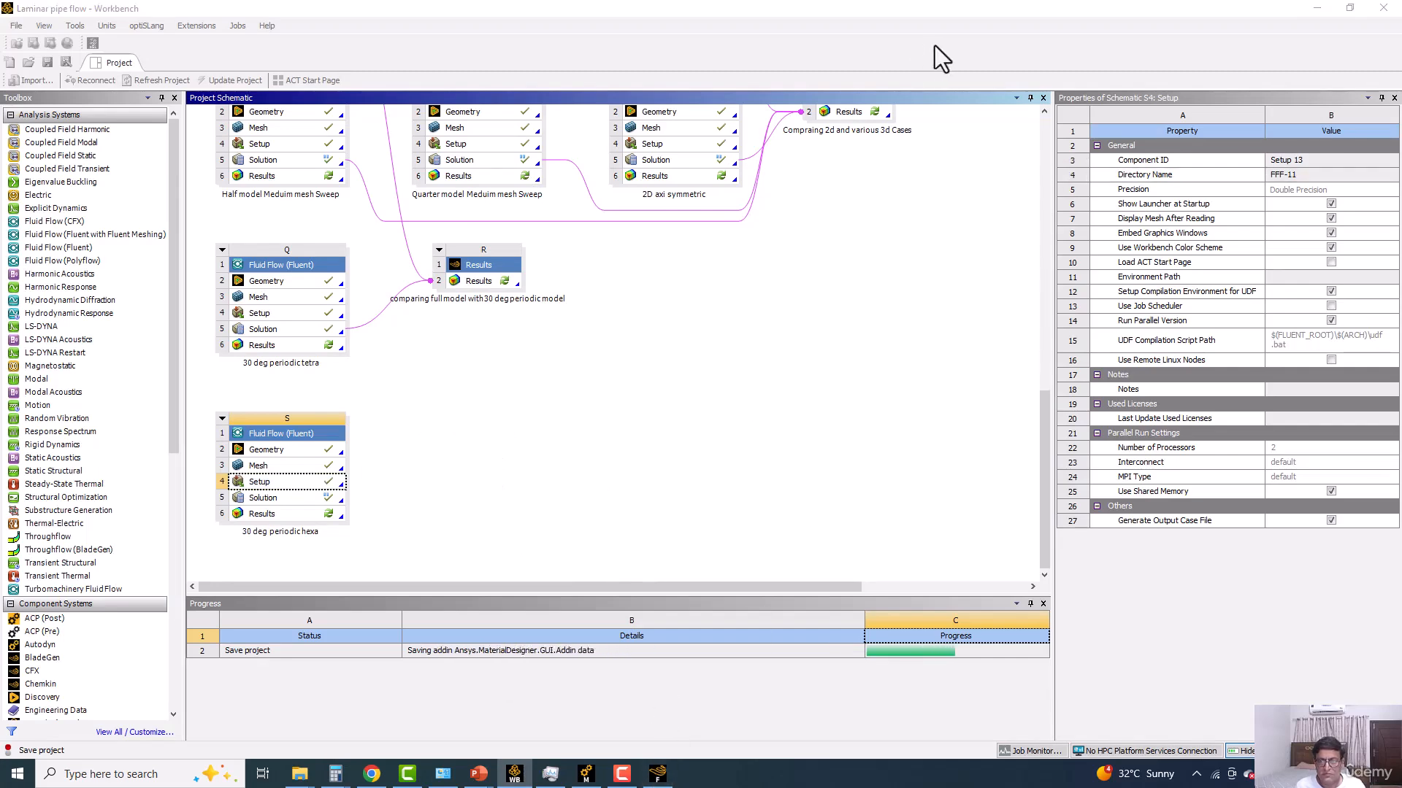
click(660, 776)
Step: Quit the Fluent session of the 30 deg periodic hexa case and switch to Workbench
click(1382, 9)
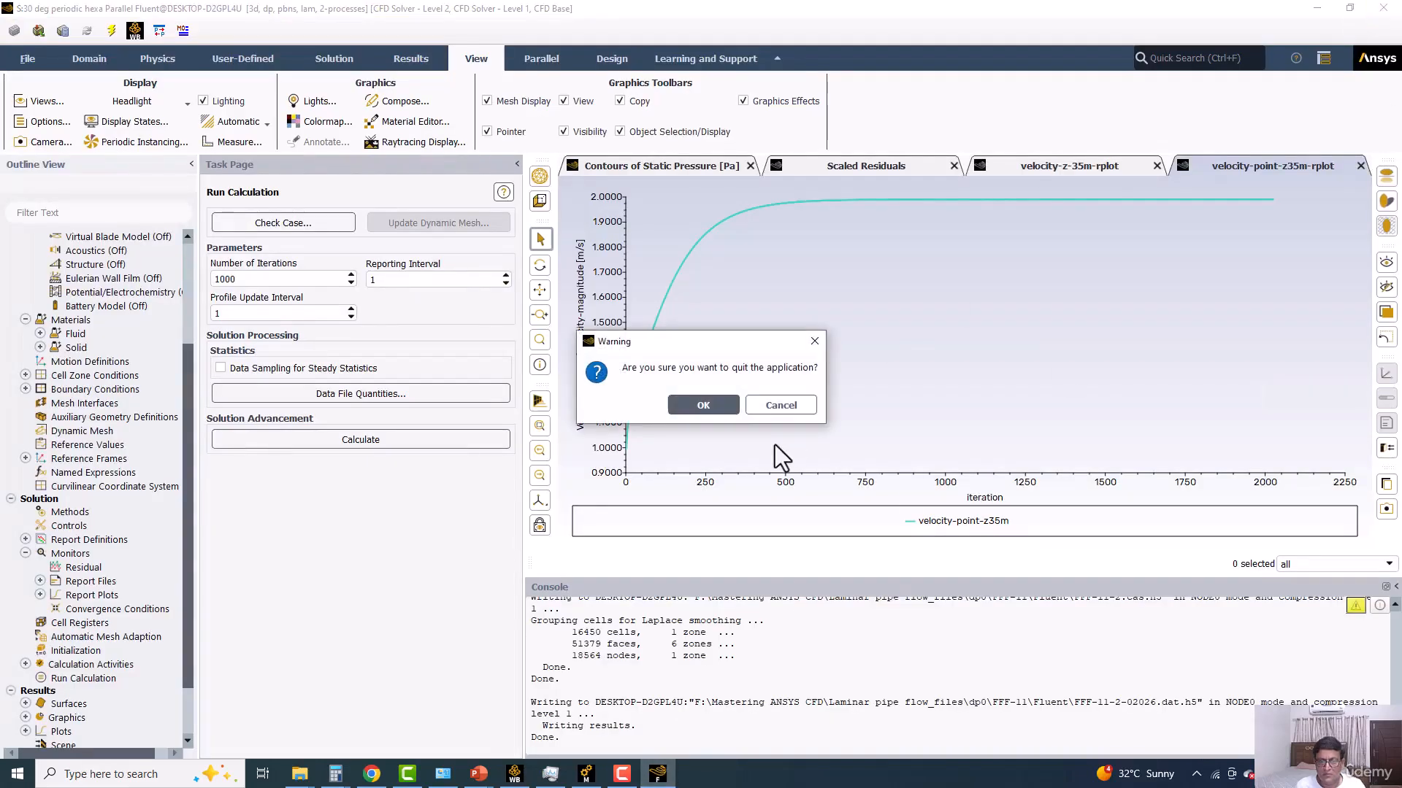
click(723, 408)
click(515, 775)
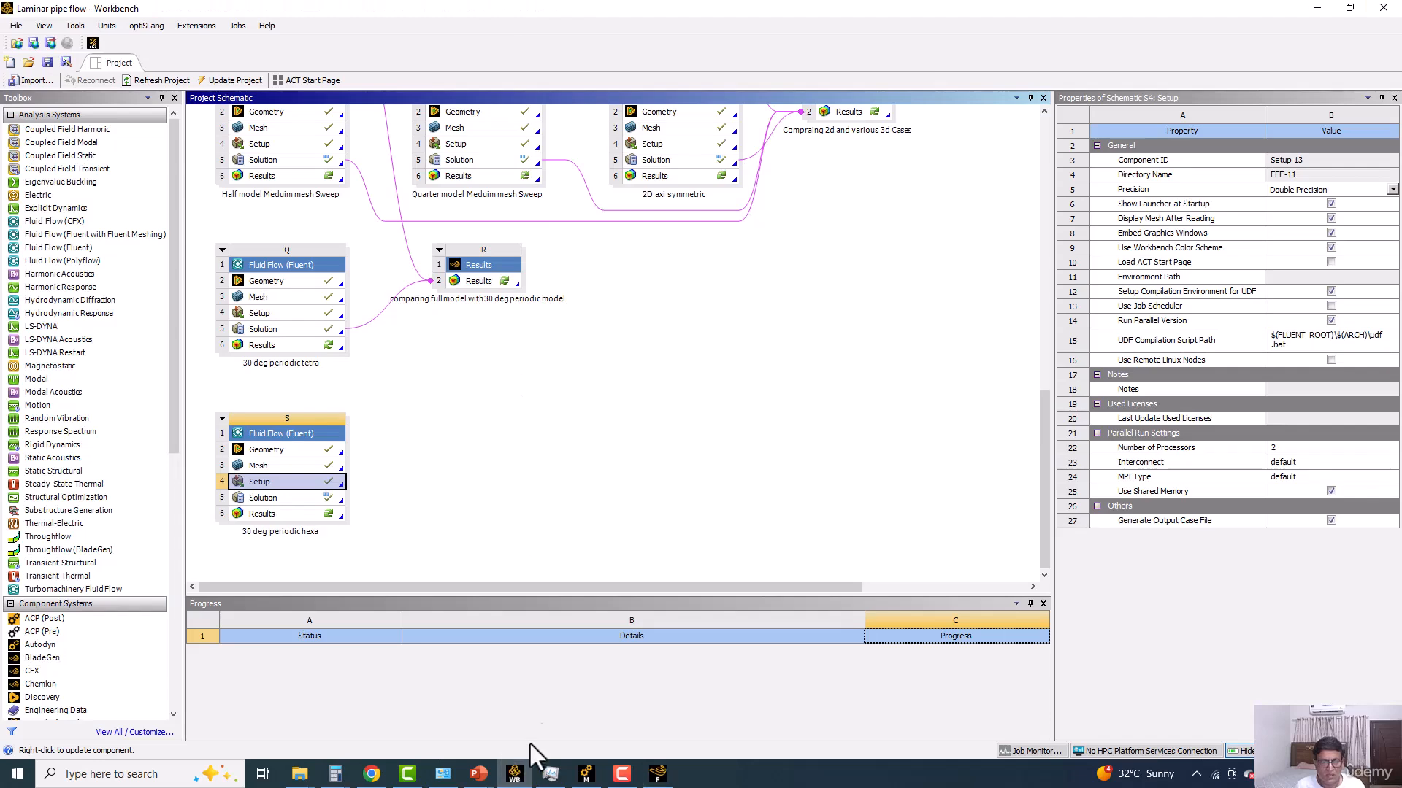
Step: Link the 30 deg periodic hexa Solution to the Results system comparing the full and periodic models, and try to open those results in CFD-Post
drag(367, 490, 496, 284)
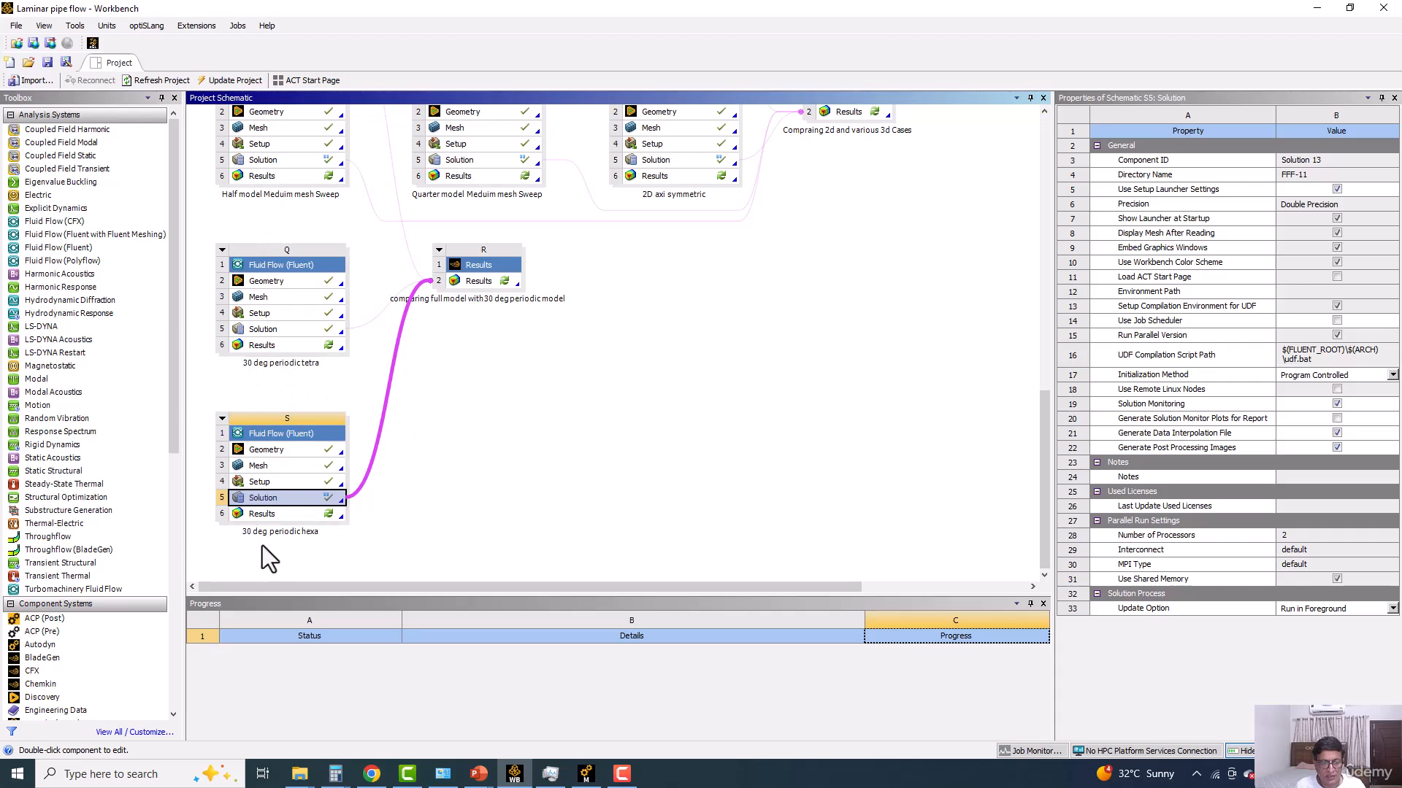
double_click(479, 279)
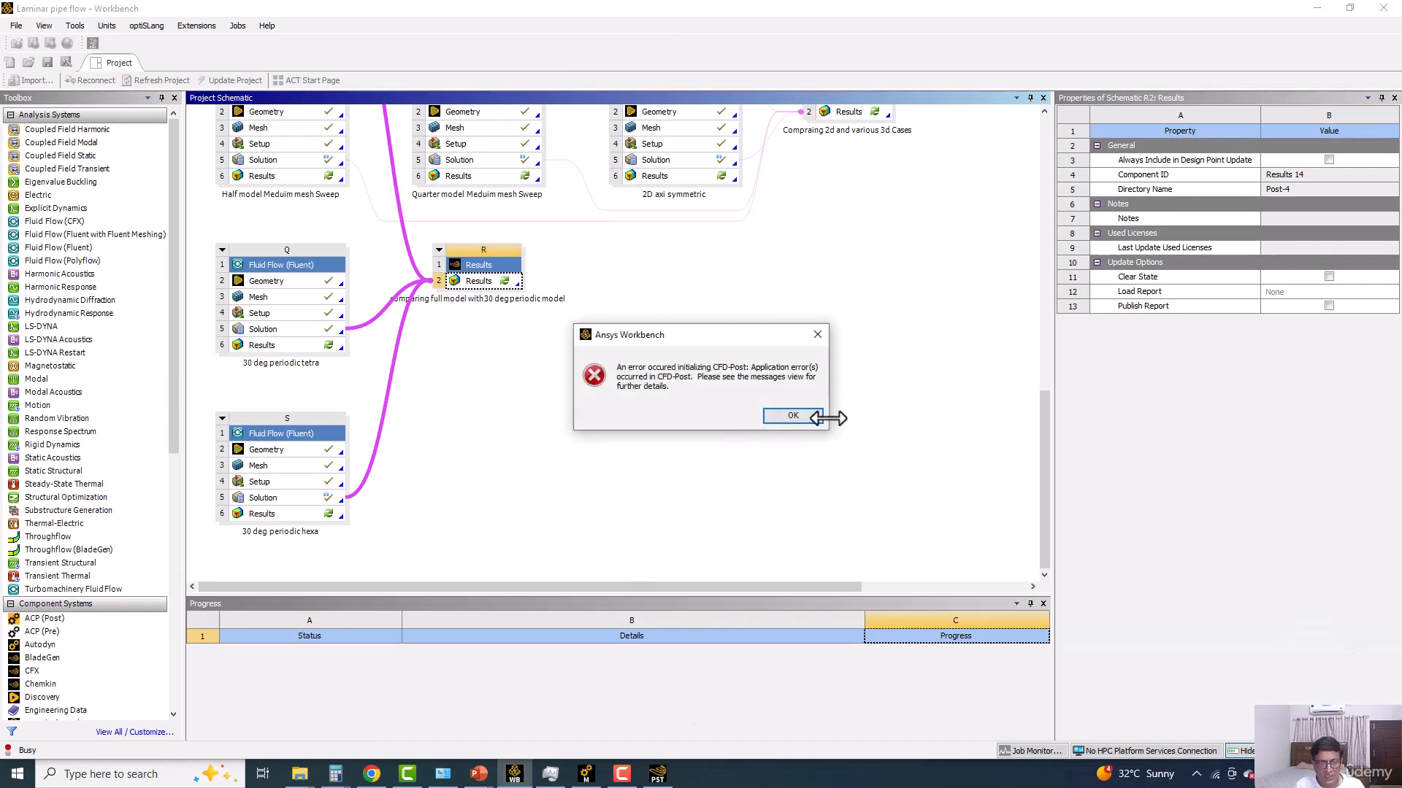
click(802, 417)
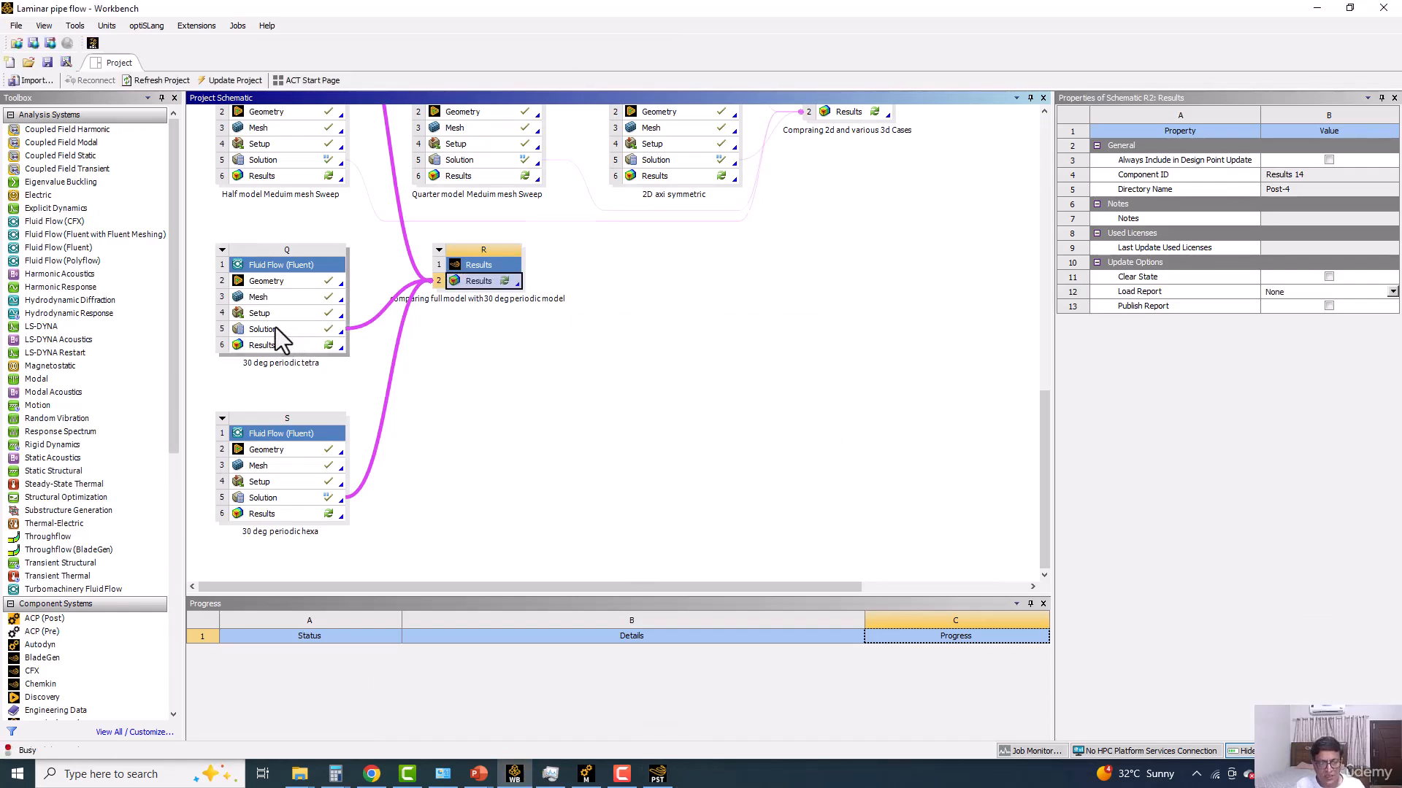
Step: Open the 30 deg periodic tetra solution in Fluent and clear the periodic repeats of the solid cell zone
double_click(274, 328)
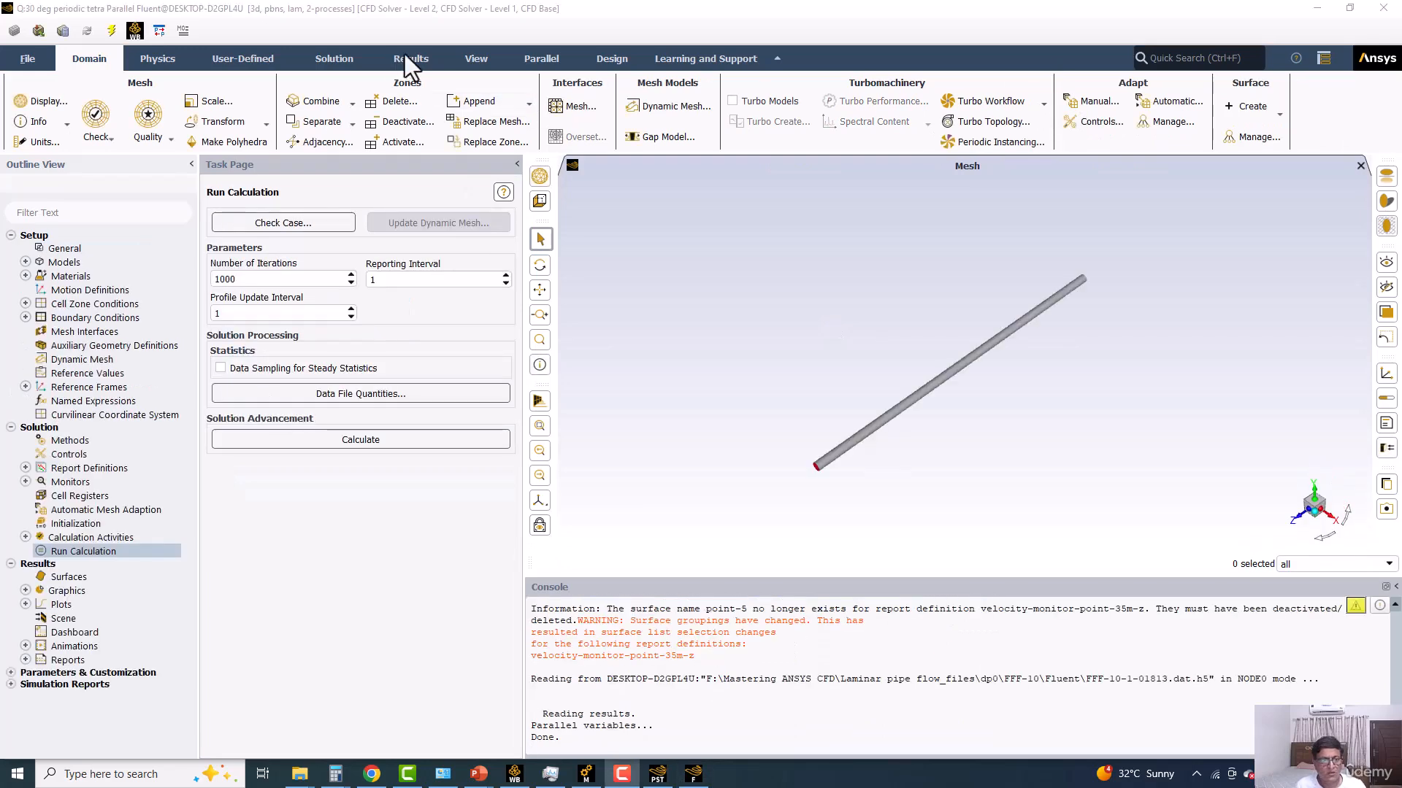
click(471, 56)
click(111, 142)
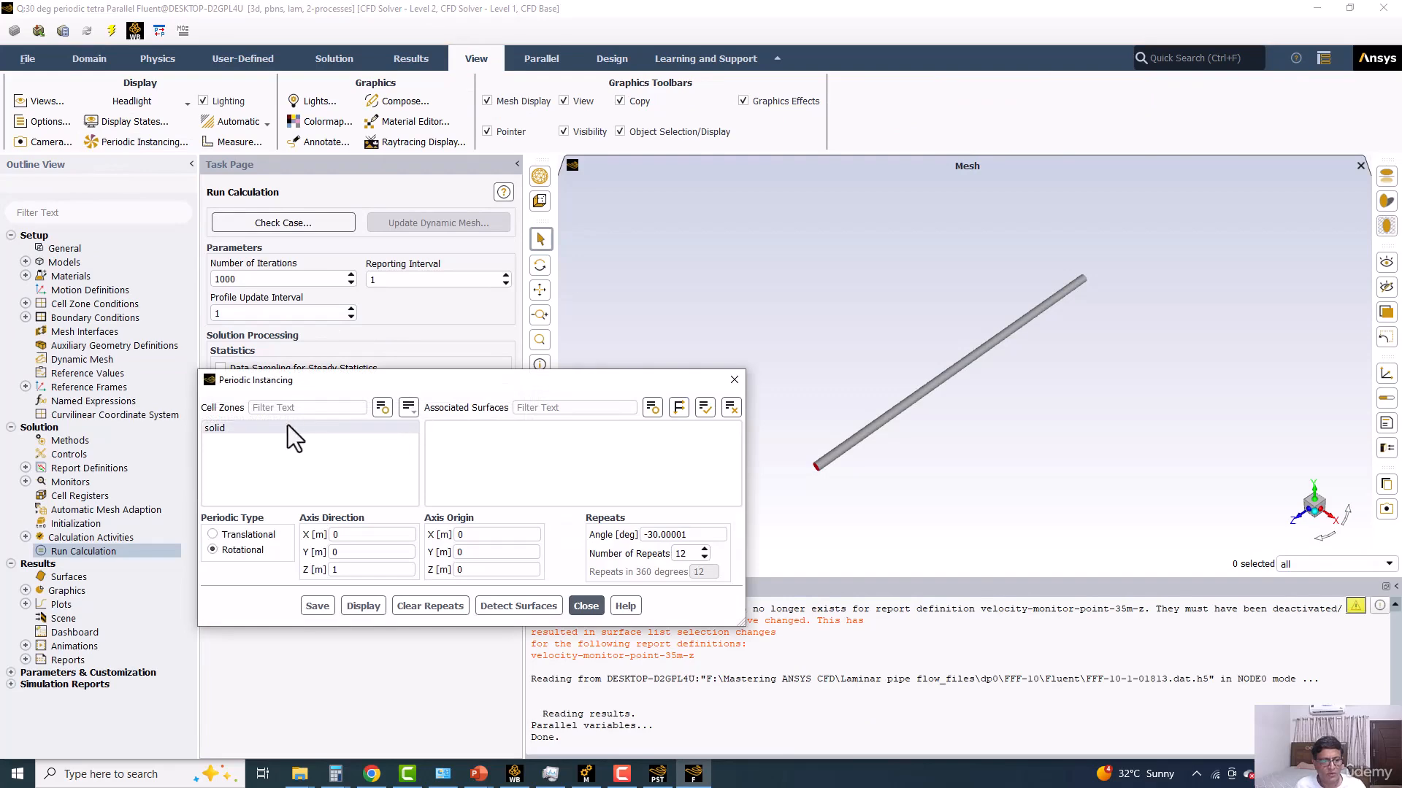
click(250, 430)
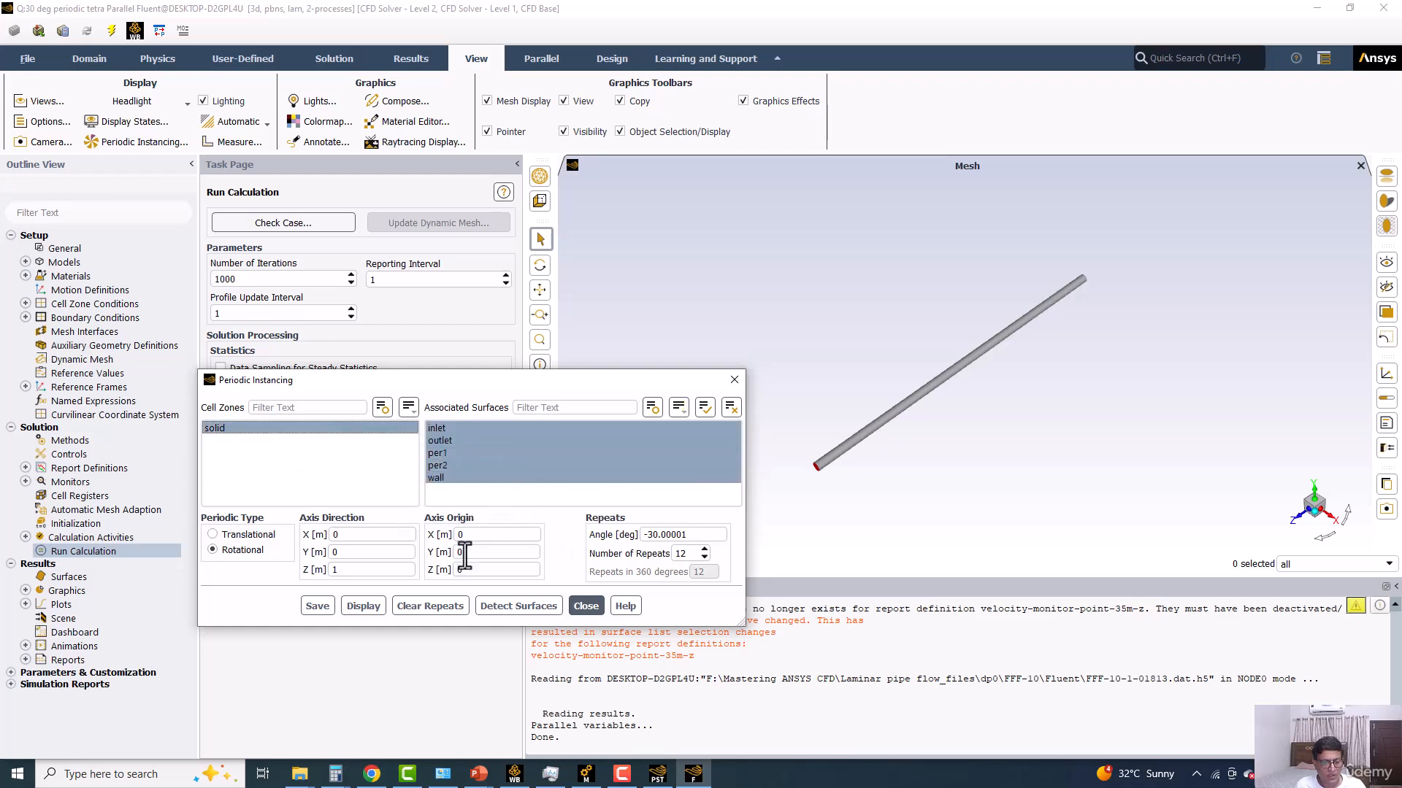
click(427, 606)
Step: Redisplay the mesh faces of the inlet, outlet, per1, per2 and wall surfaces
scroll(823, 460, up, 2)
click(89, 58)
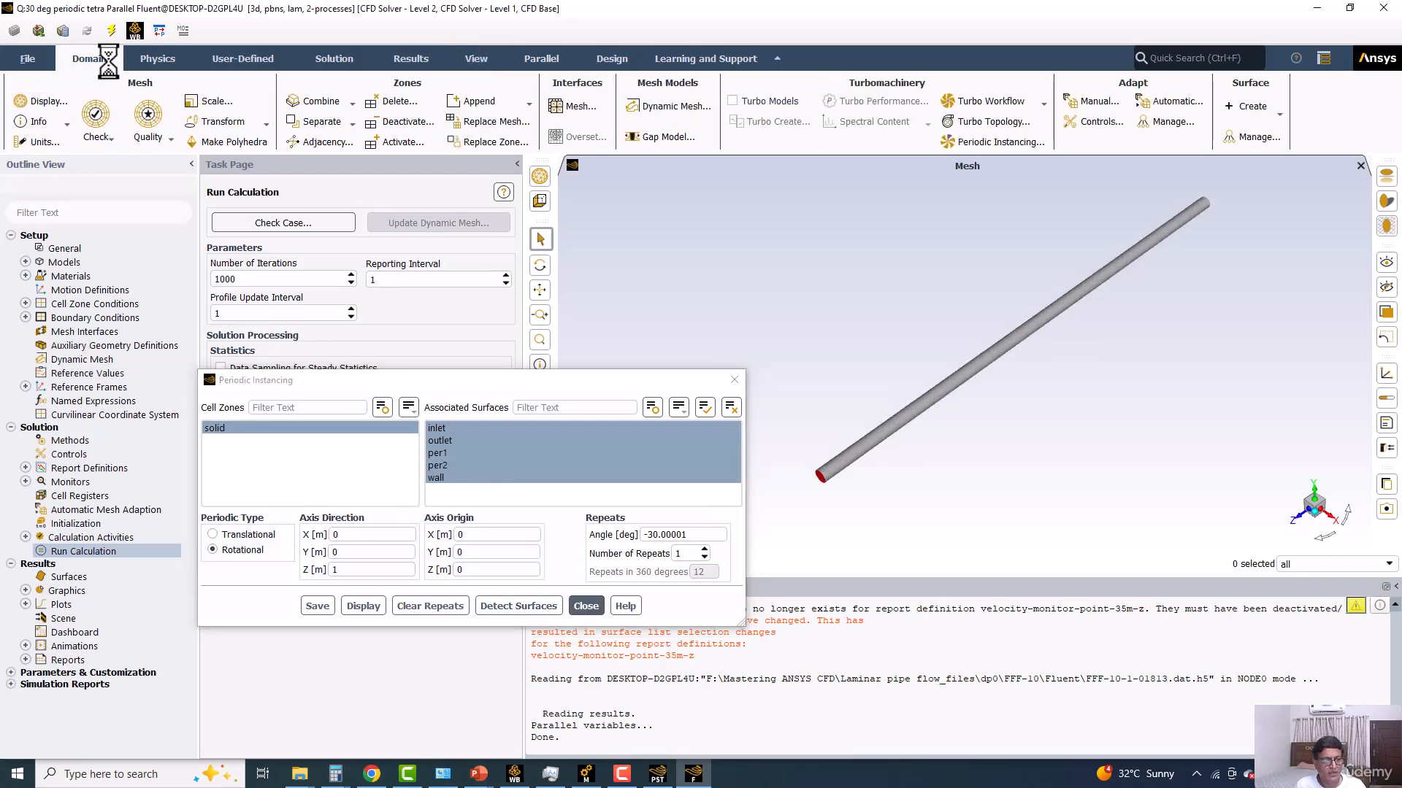
click(40, 101)
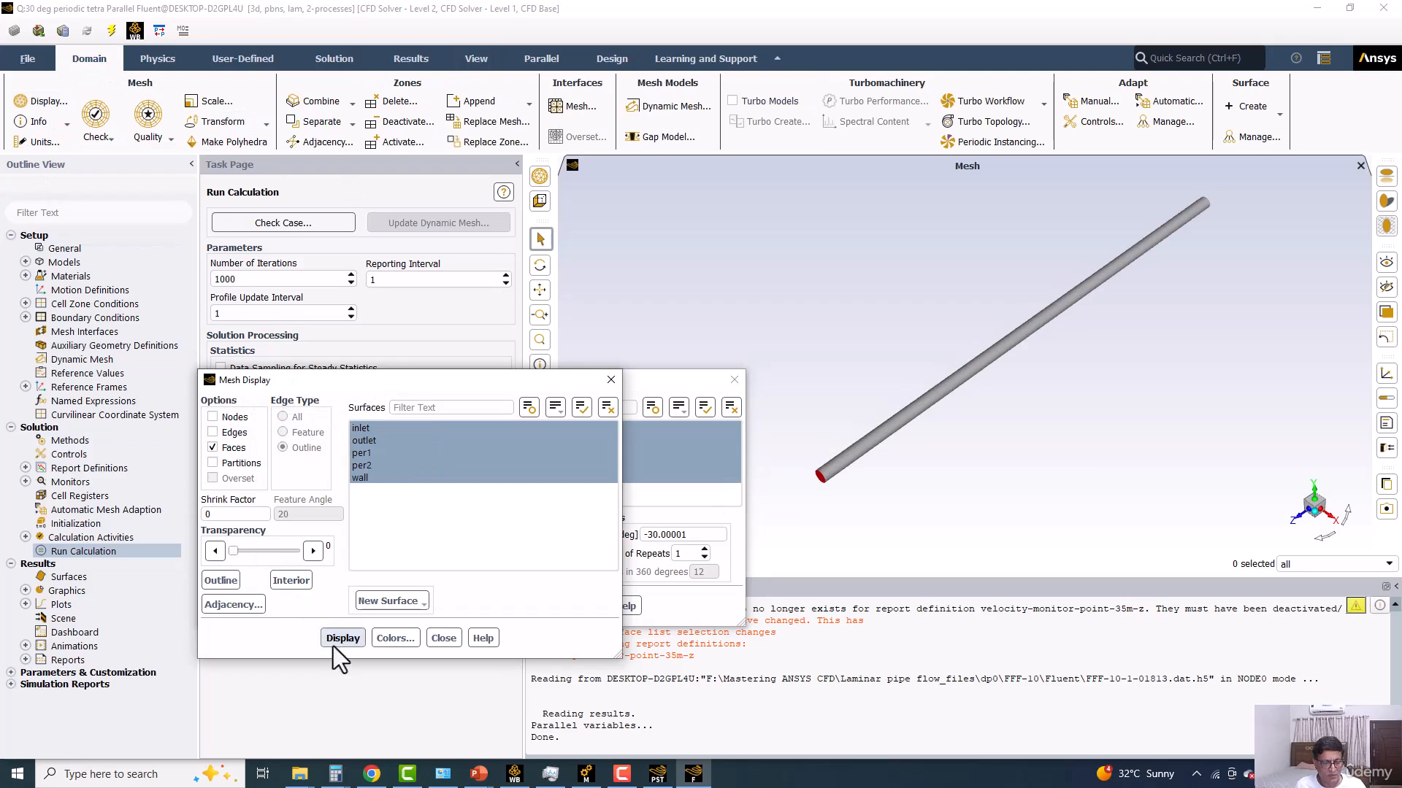
click(342, 642)
Step: Inspect the single 30-degree tetra sector from both ends and along the axes to examine its orientation
scroll(851, 458, up, 3)
middle_drag(851, 457, 998, 423)
drag(999, 423, 941, 384)
scroll(938, 384, up, 2)
drag(680, 381, 388, 512)
click(442, 510)
drag(471, 381, 357, 343)
drag(1048, 418, 898, 373)
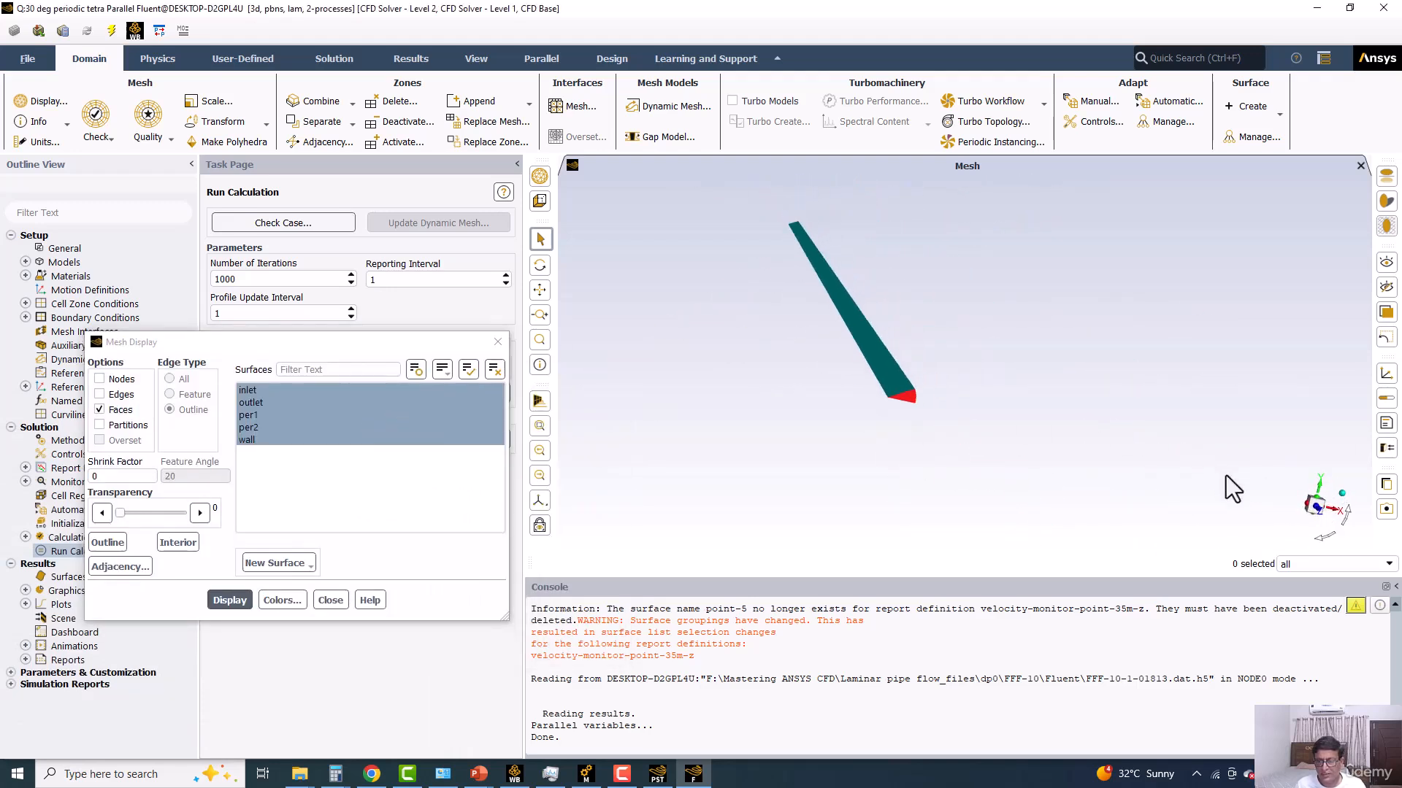
click(1317, 507)
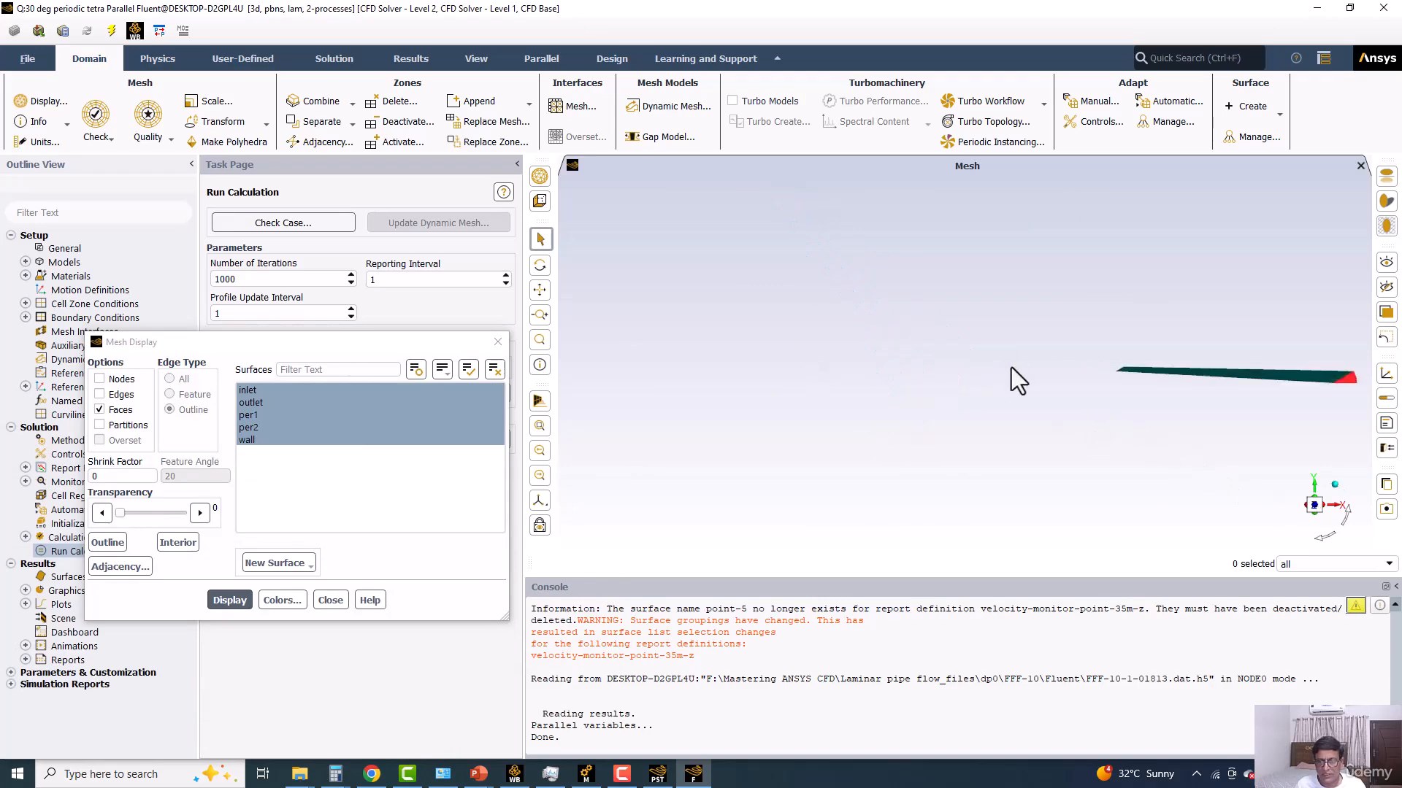
click(1311, 503)
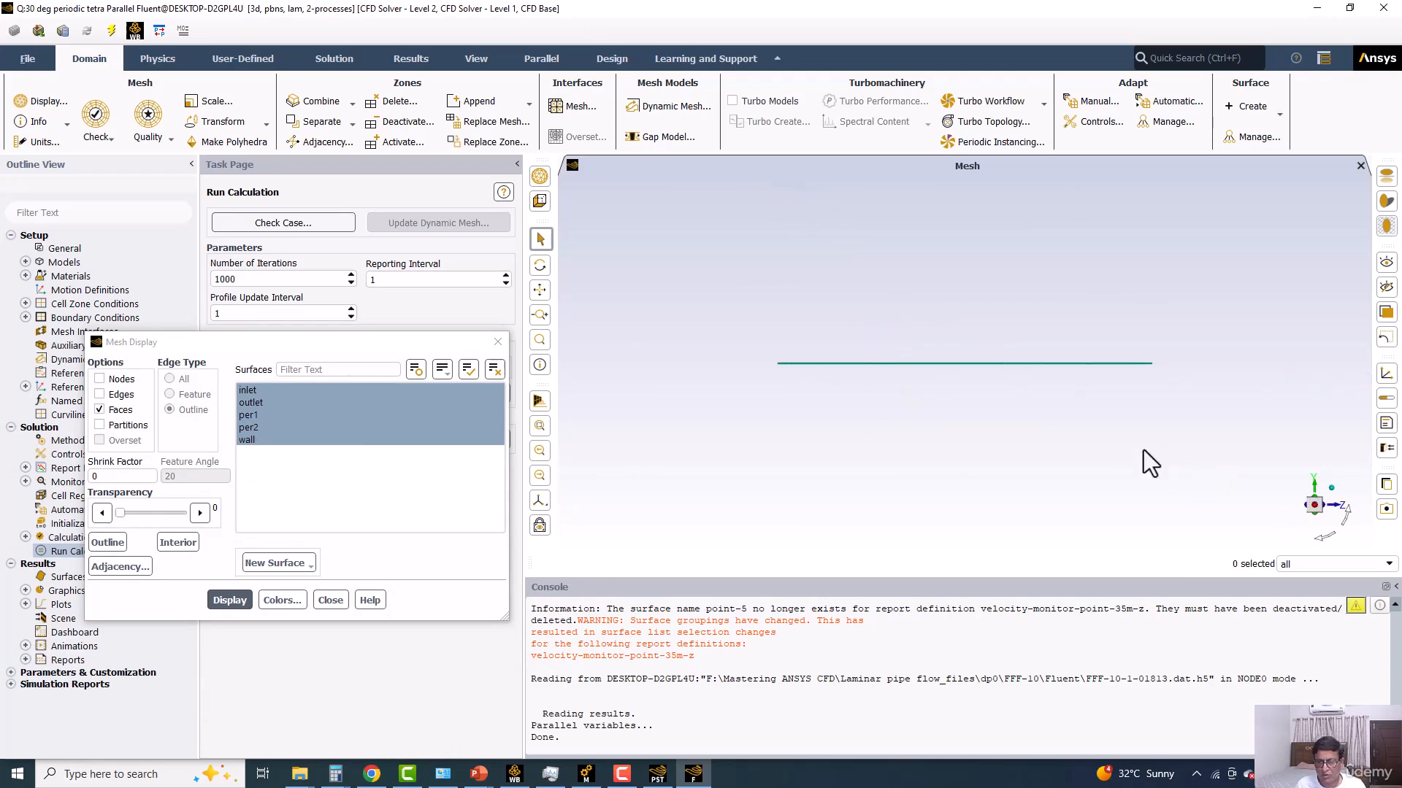
click(1335, 505)
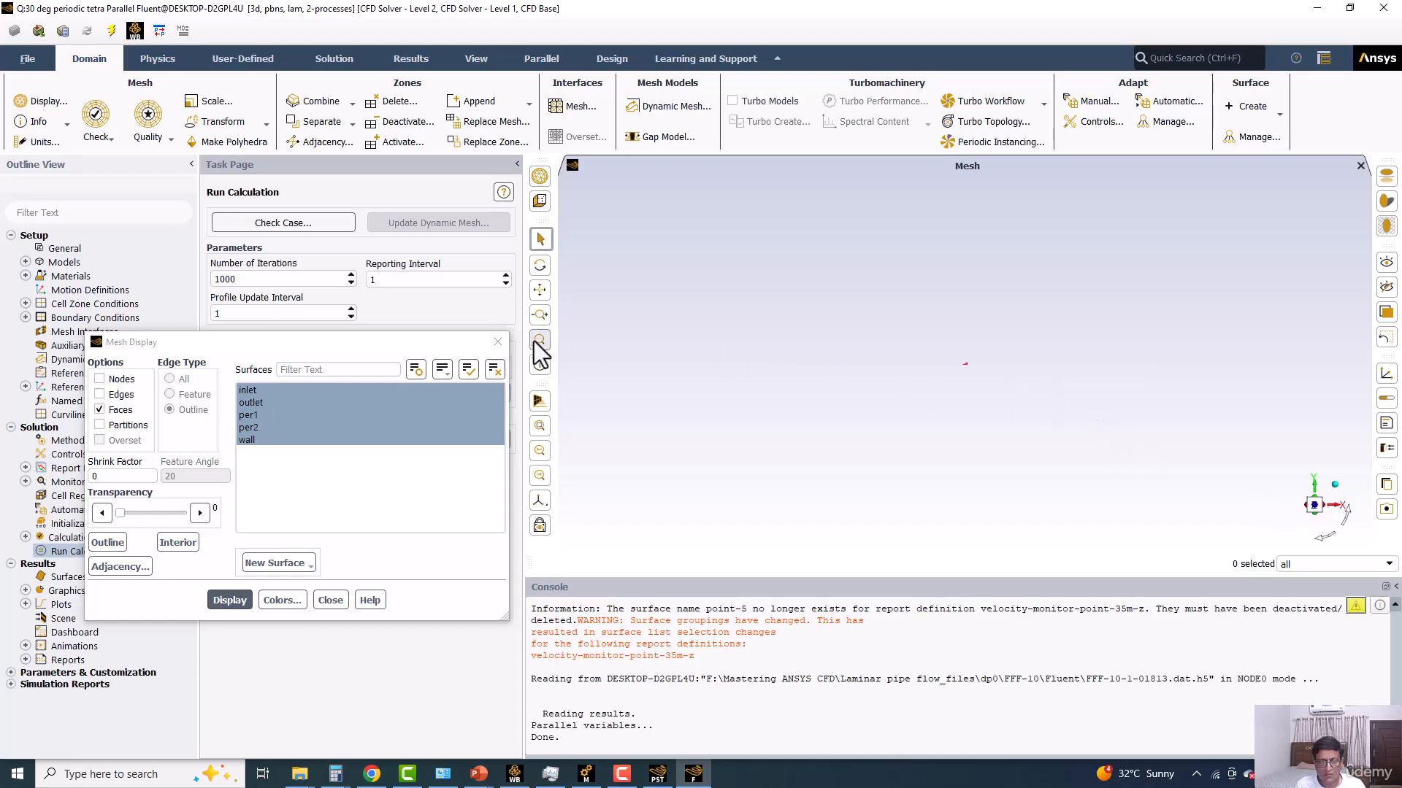
click(540, 426)
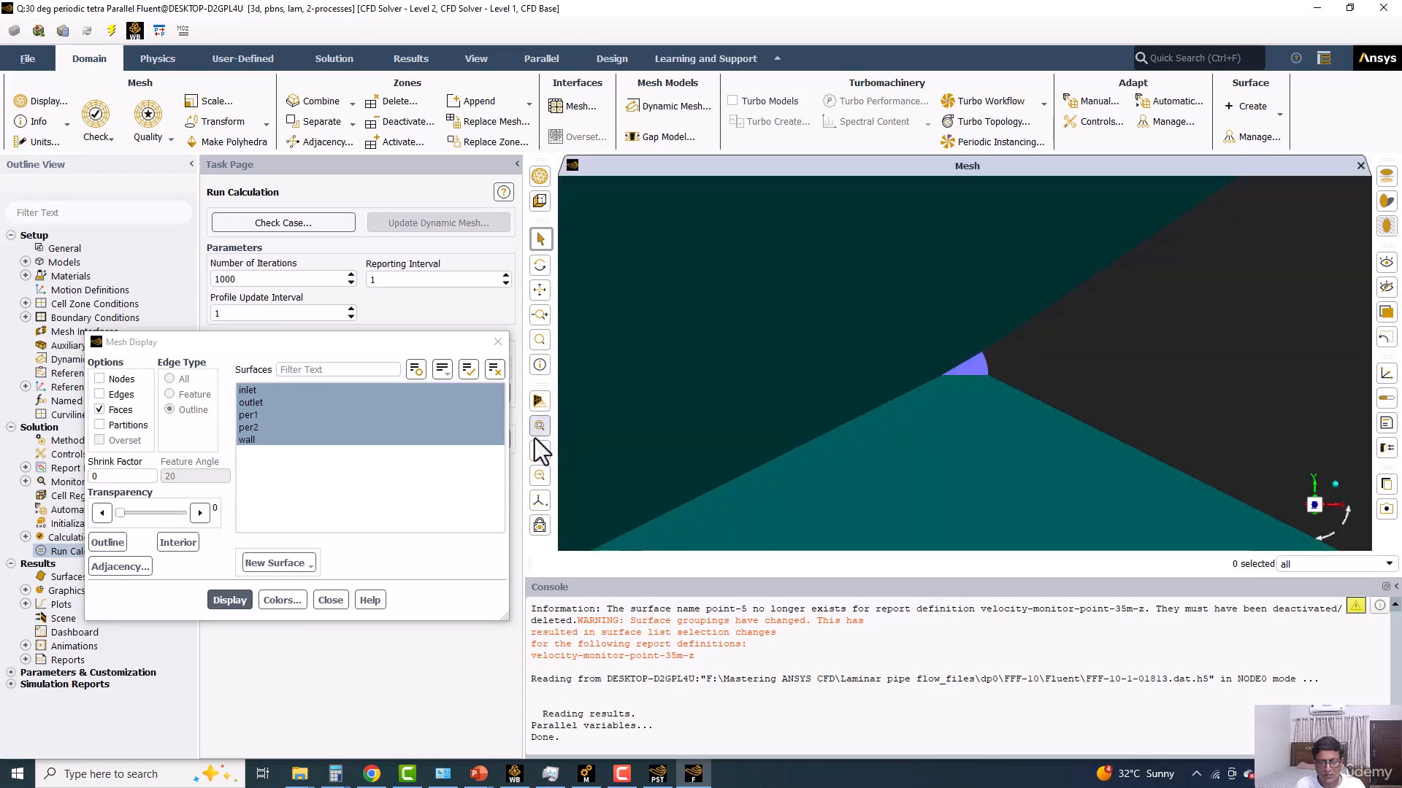
scroll(868, 361, up, 2)
scroll(872, 362, down, 6)
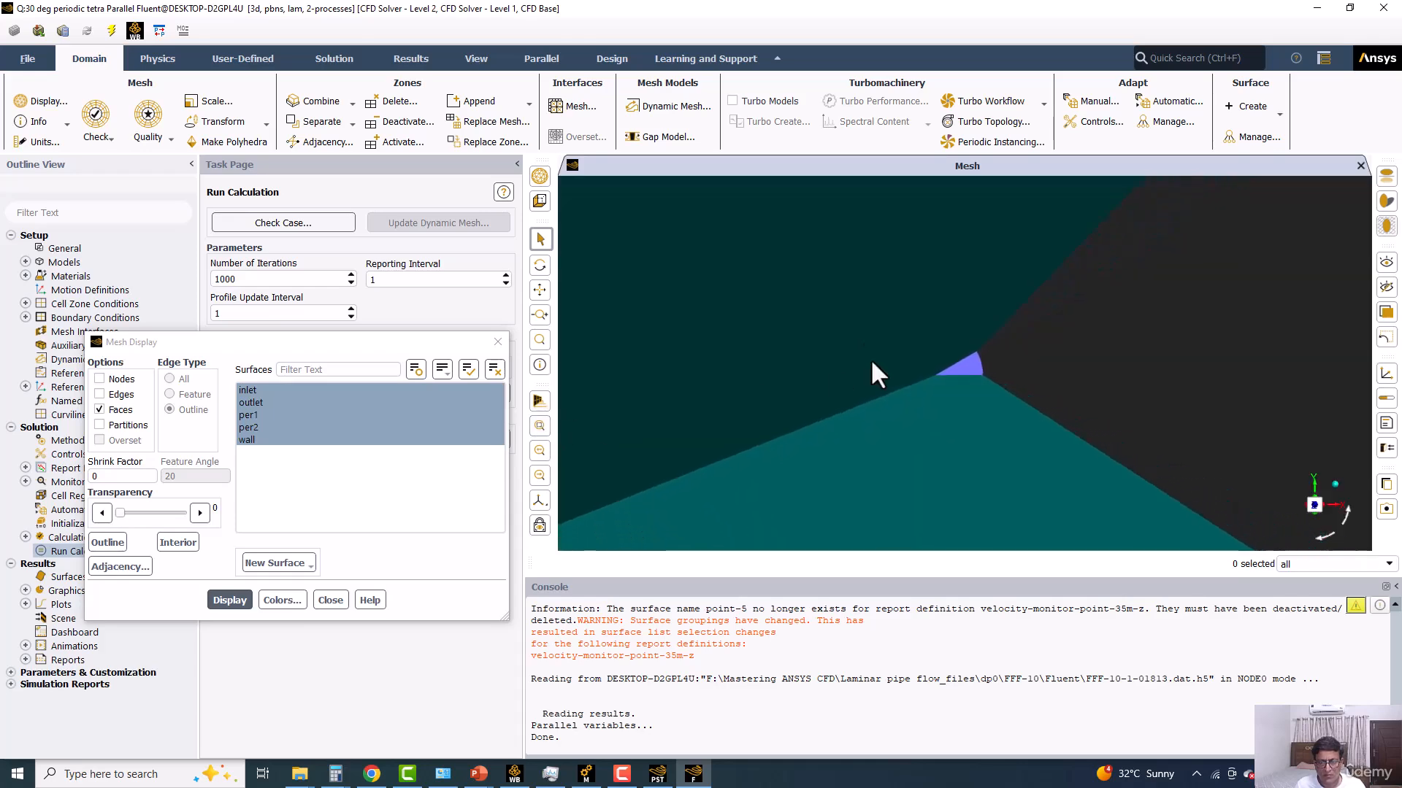
scroll(870, 358, down, 6)
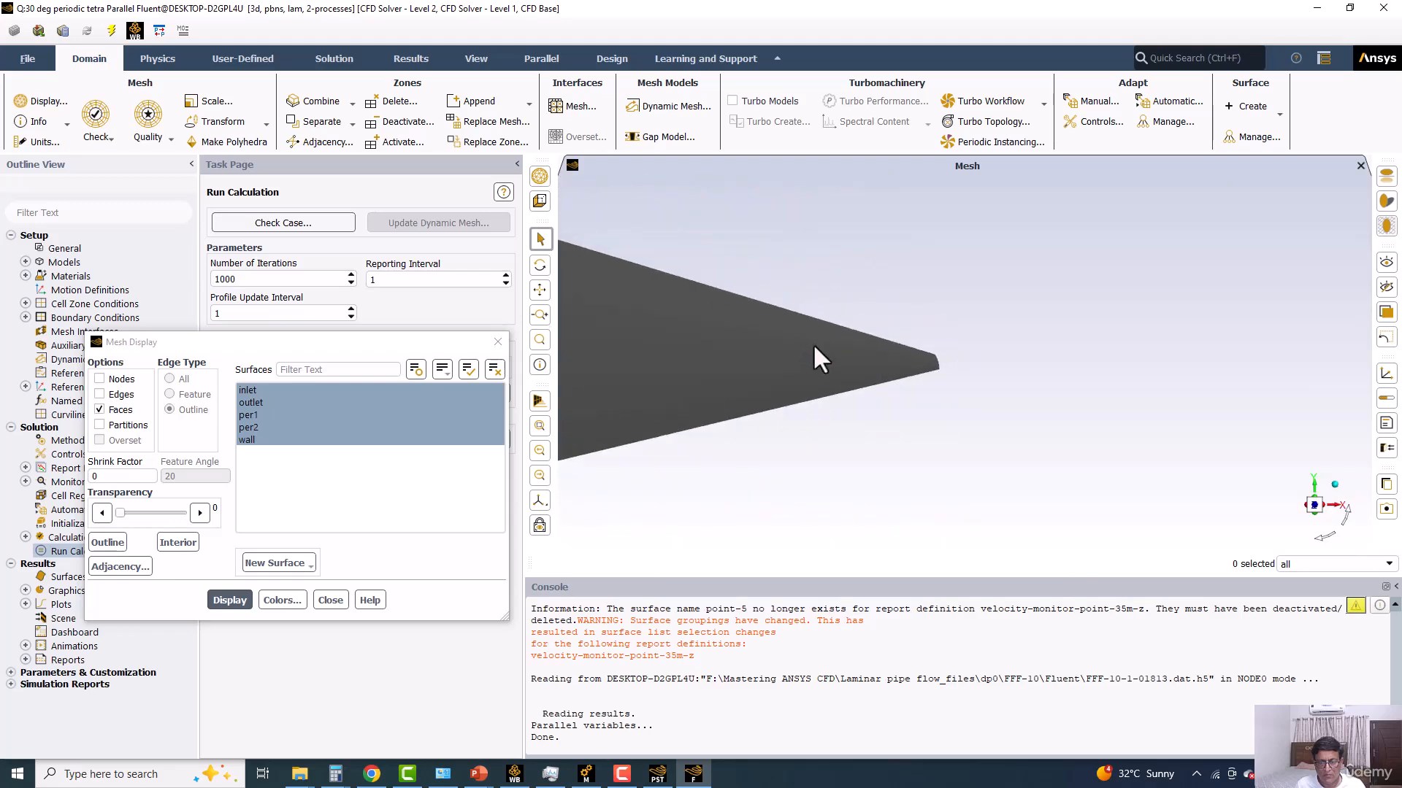
scroll(825, 348, down, 8)
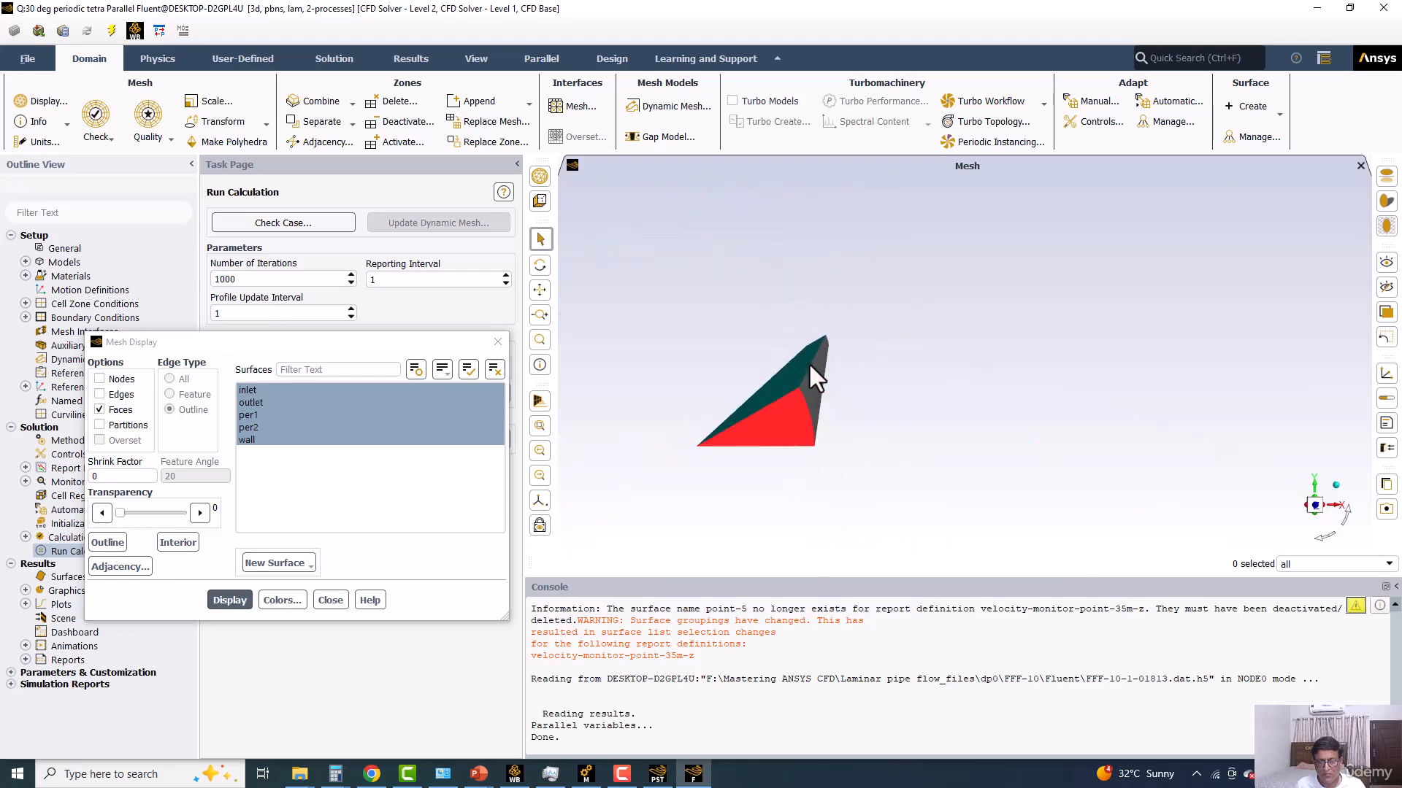
scroll(839, 376, down, 2)
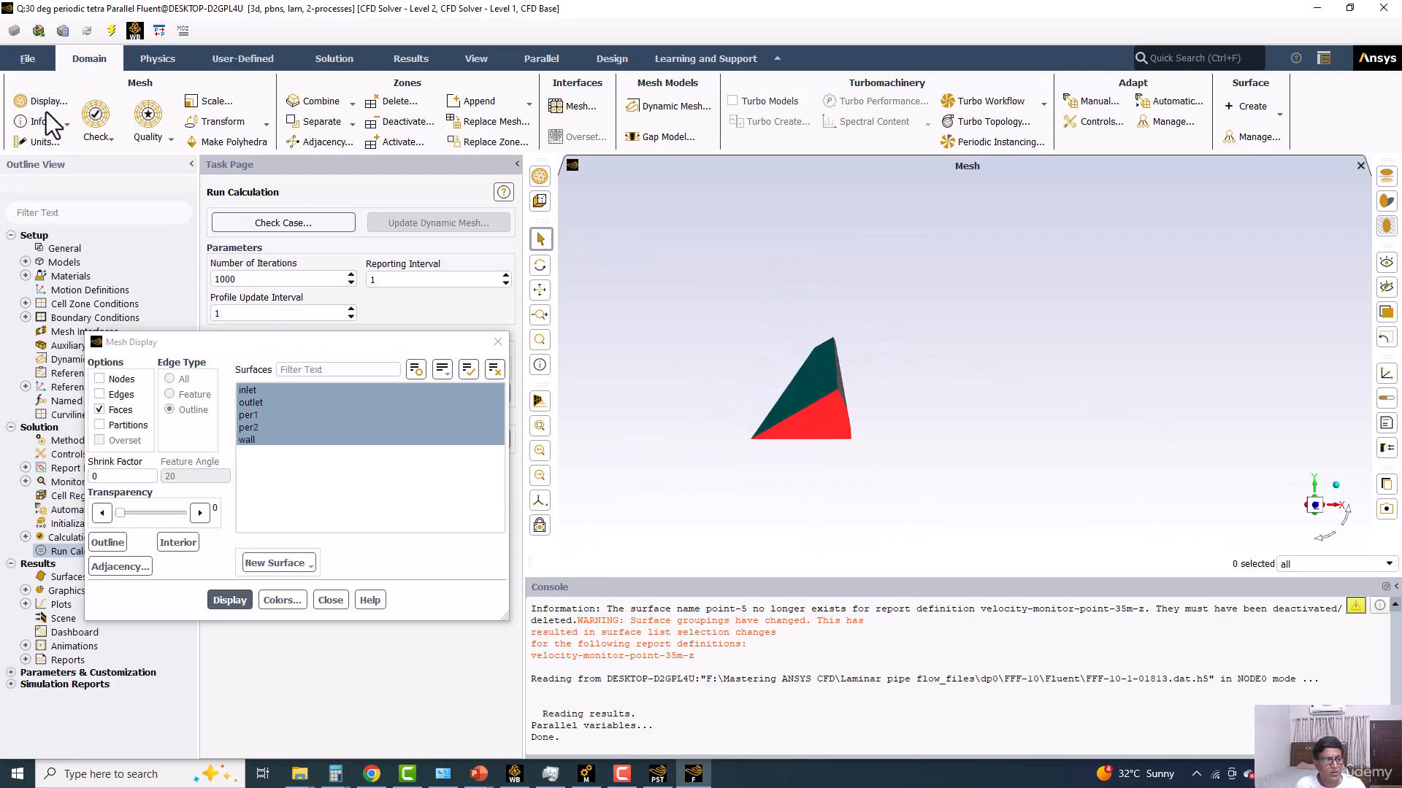
Step: Rotate the tetra mesh by 75 degrees about the Z axis through the origin
click(233, 124)
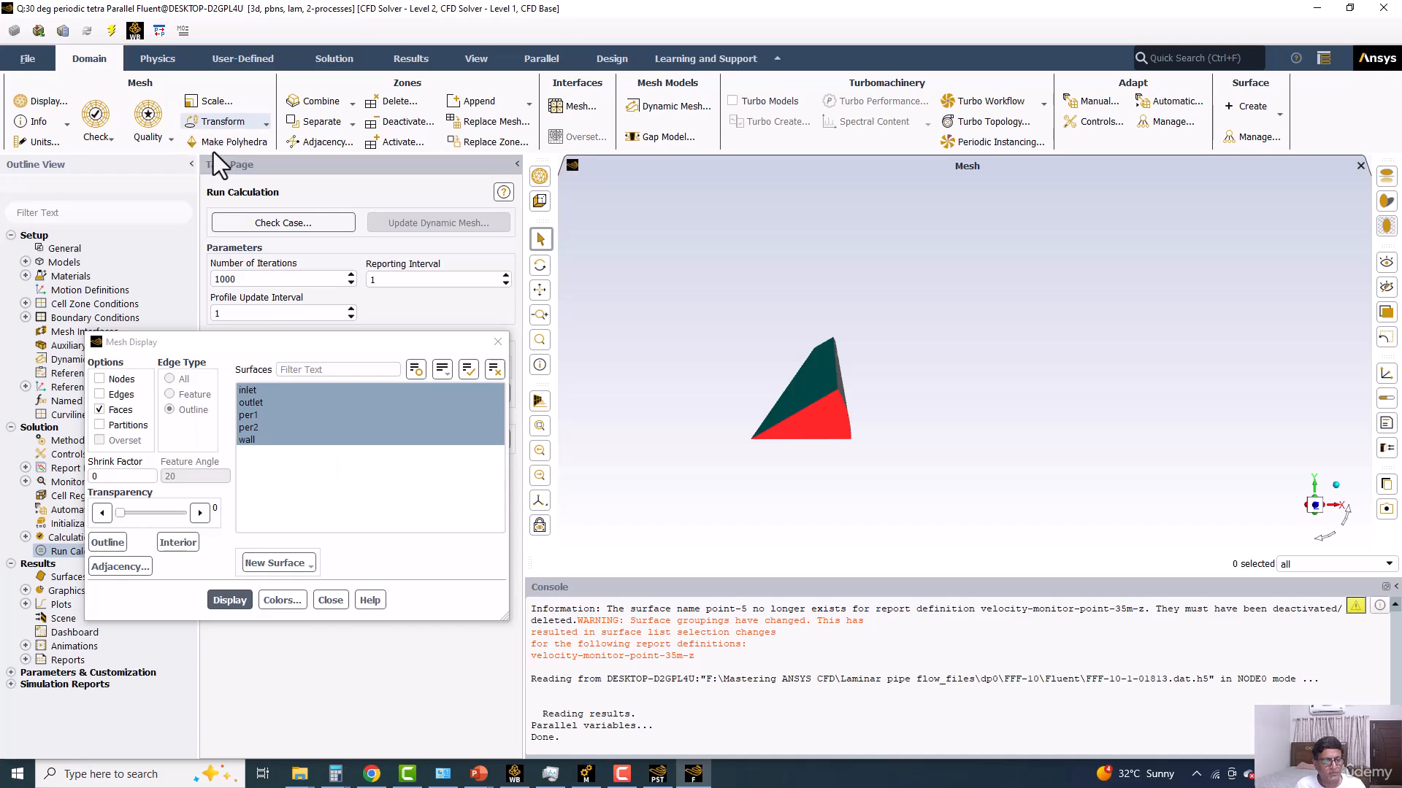
click(213, 153)
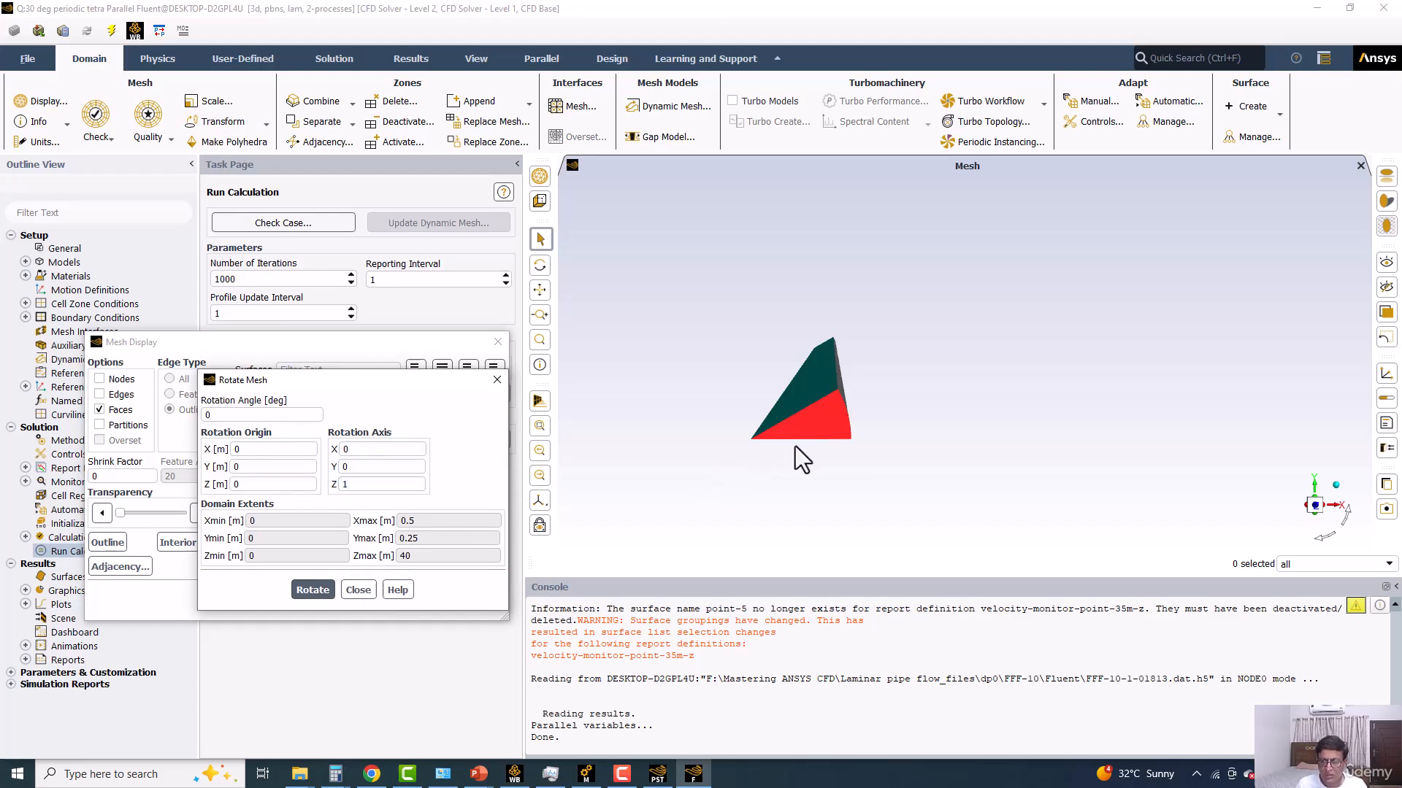
drag(795, 445, 821, 379)
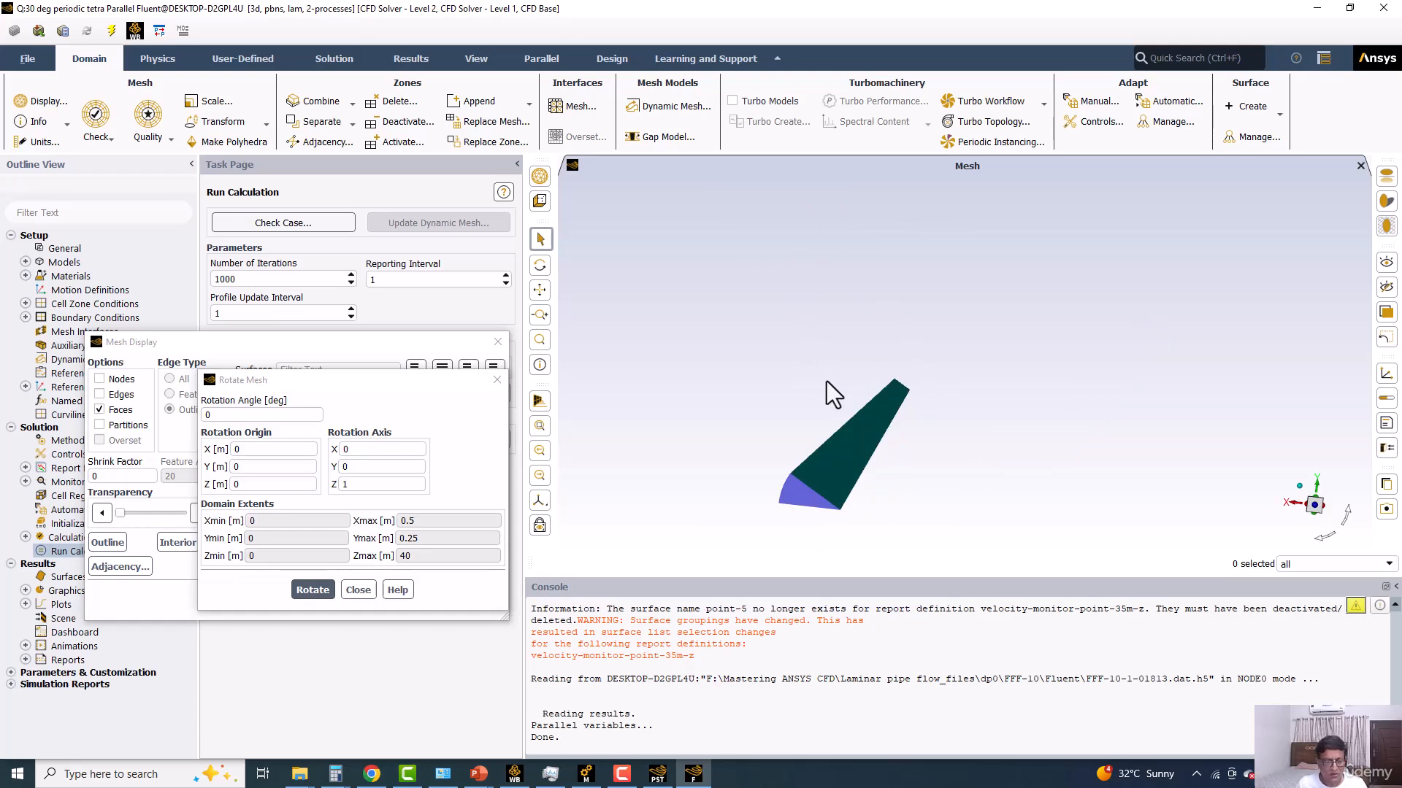
click(373, 486)
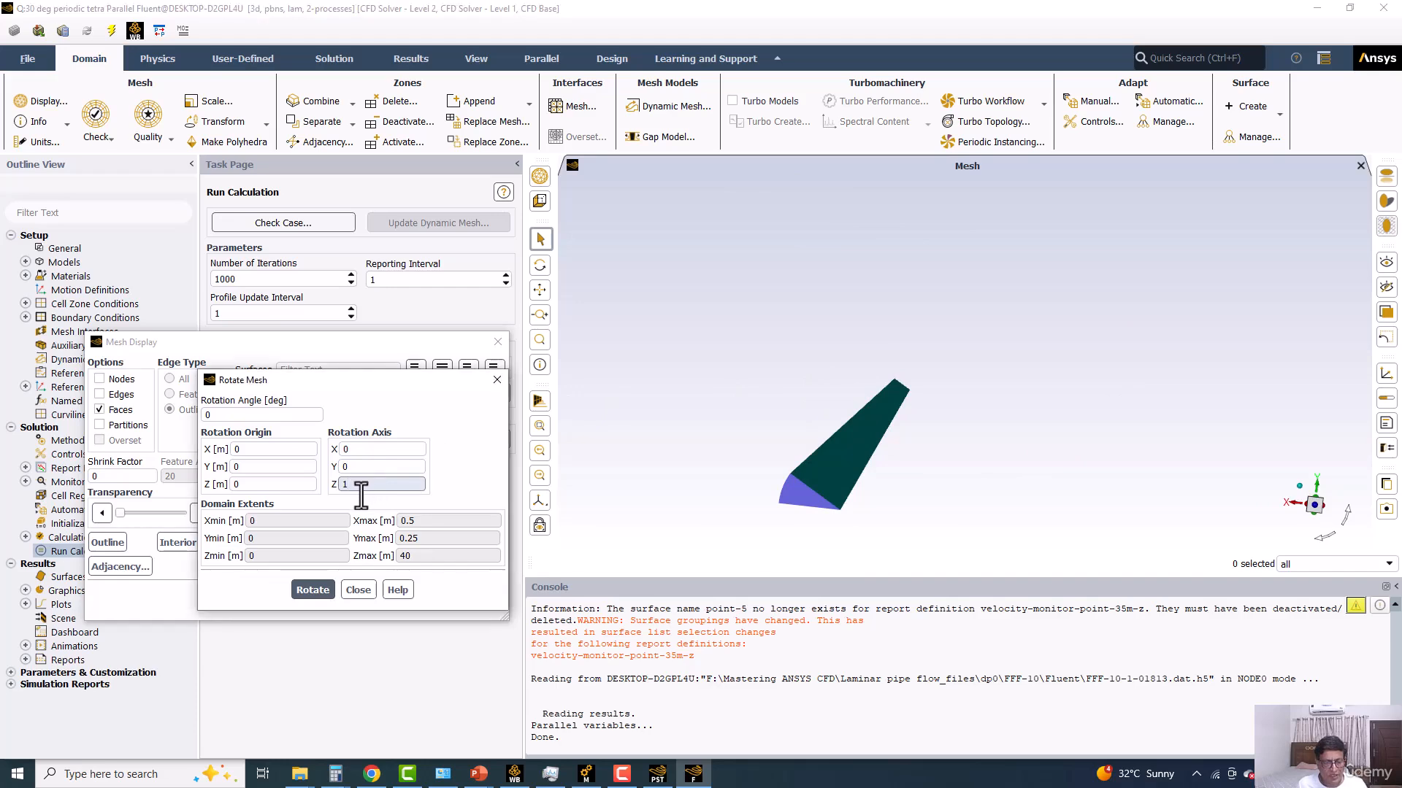
drag(326, 484, 320, 484)
drag(240, 415, 196, 414)
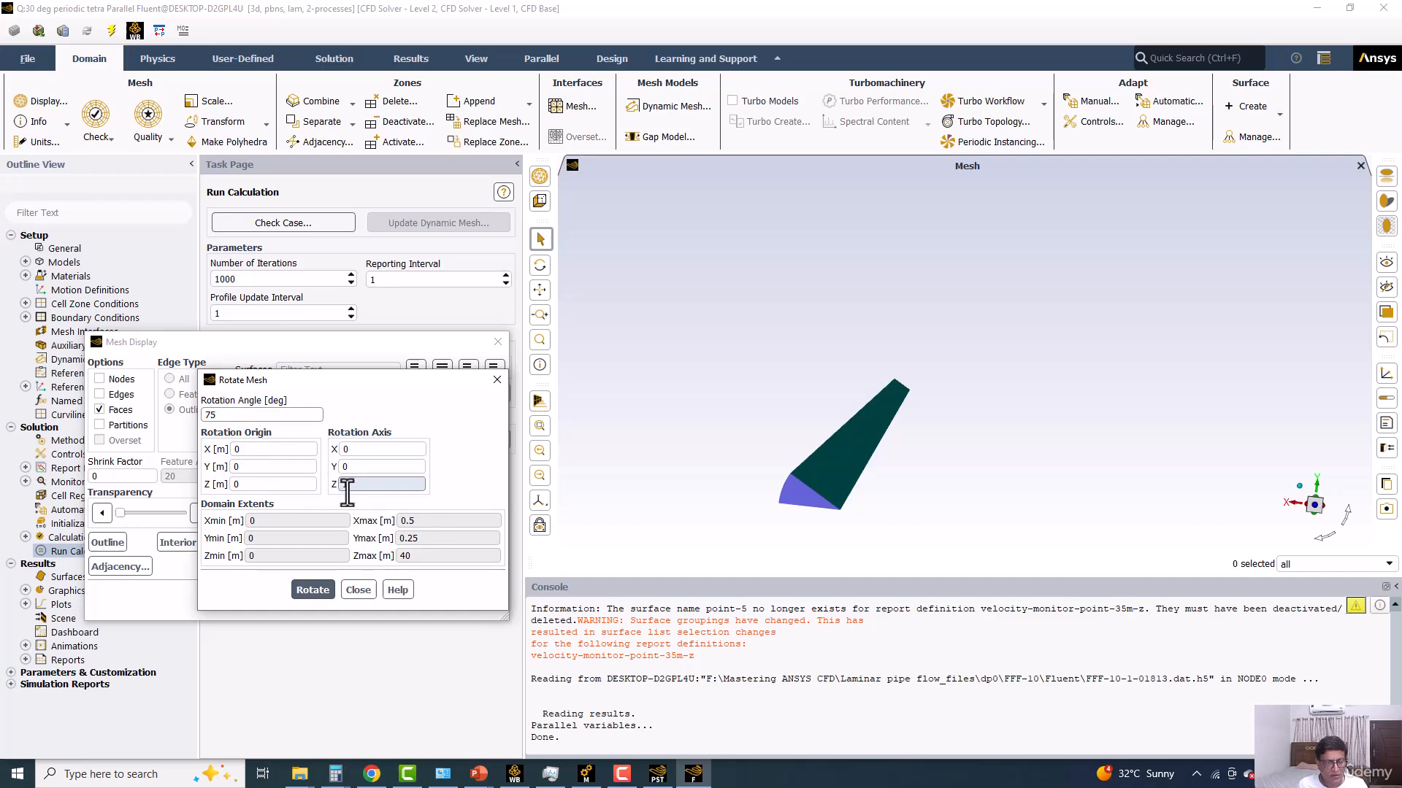
click(314, 591)
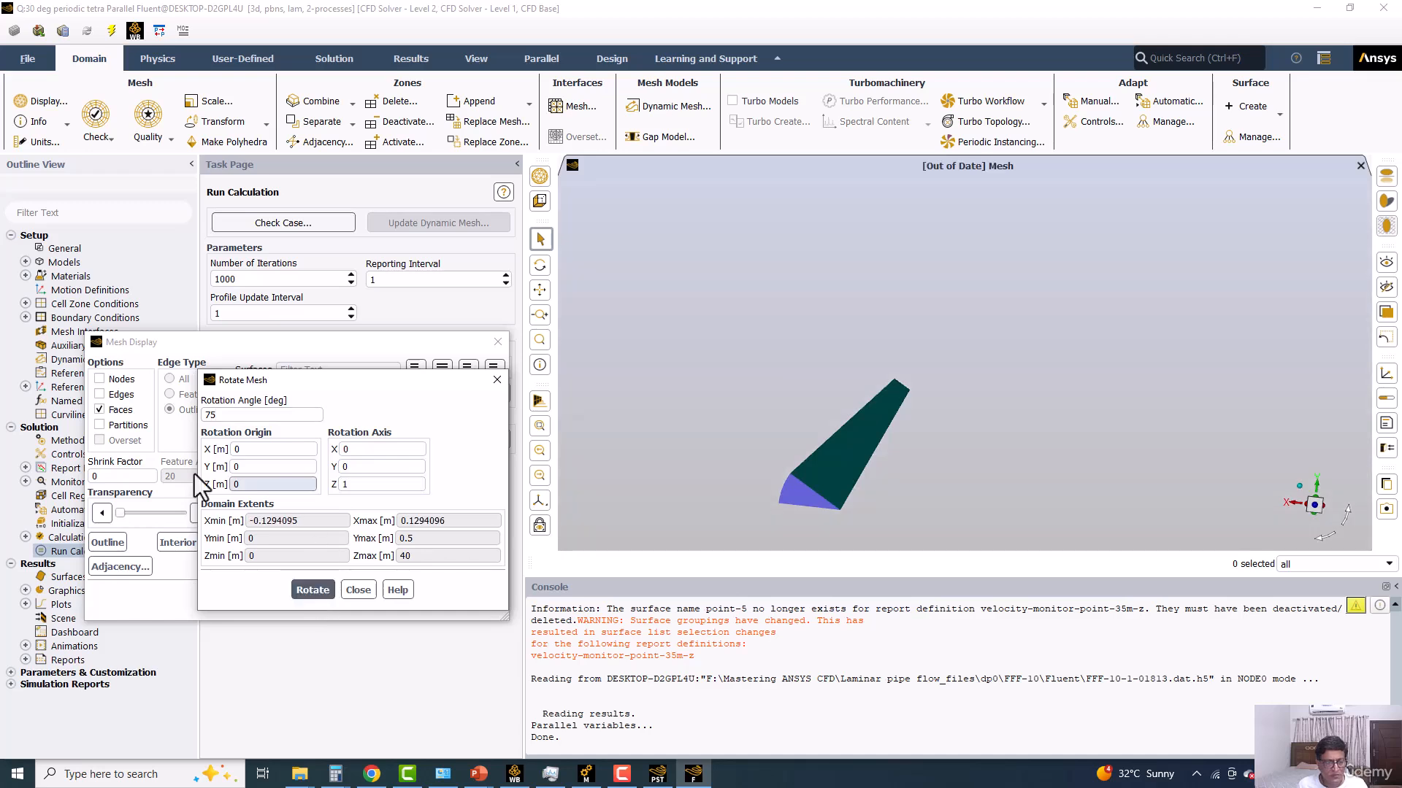
Step: Redisplay the faces of the rotated mesh and check the sector's new orientation from its end
click(160, 606)
click(227, 602)
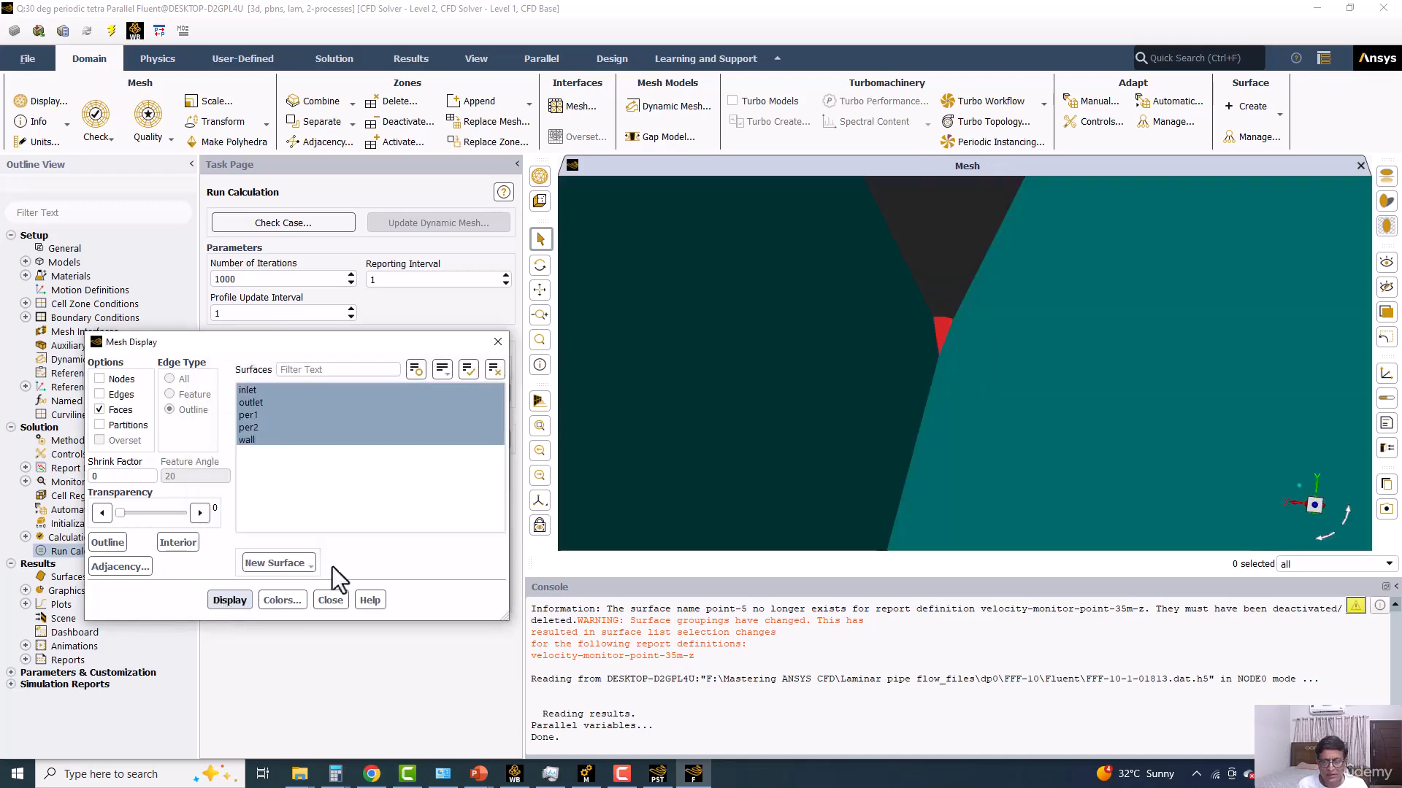
scroll(821, 417, down, 10)
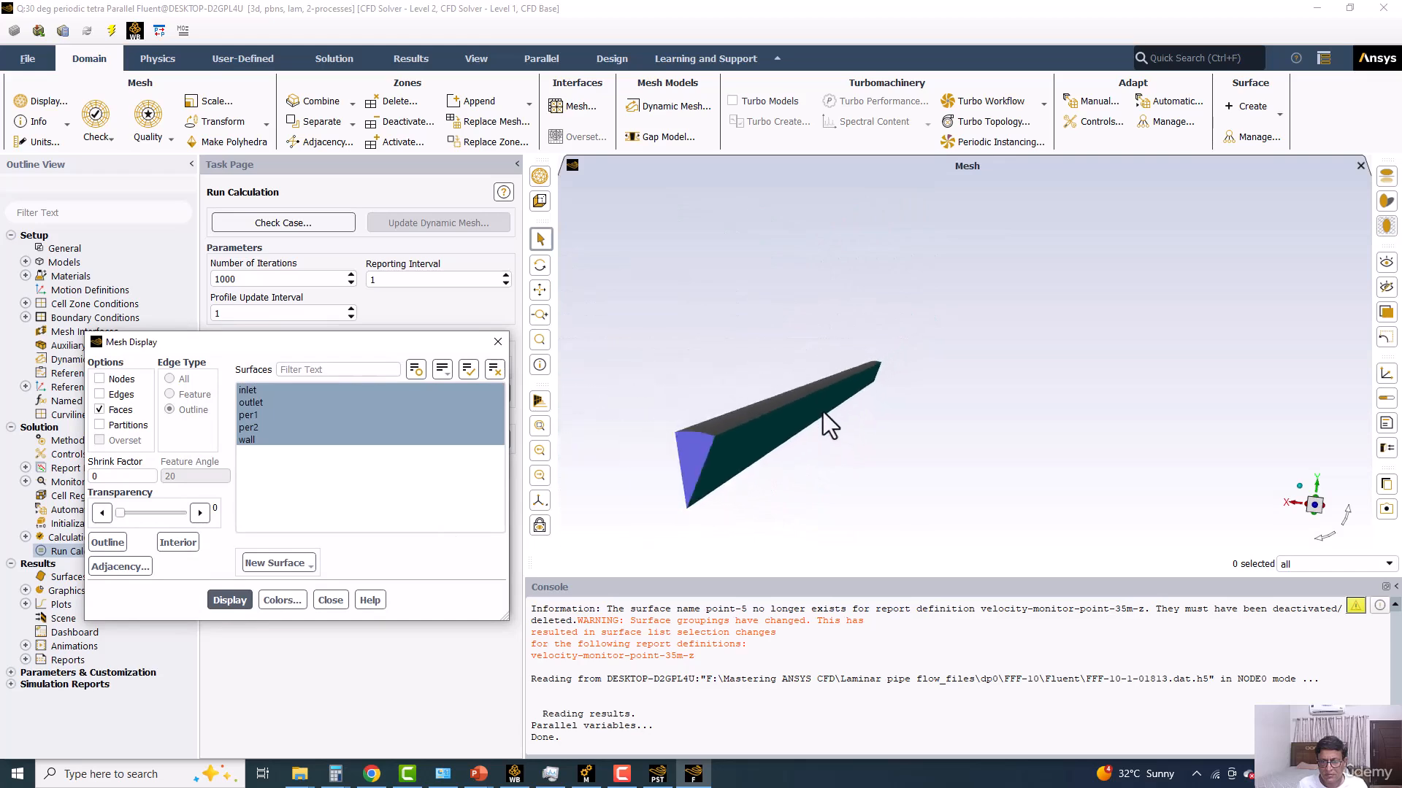
drag(811, 431, 883, 438)
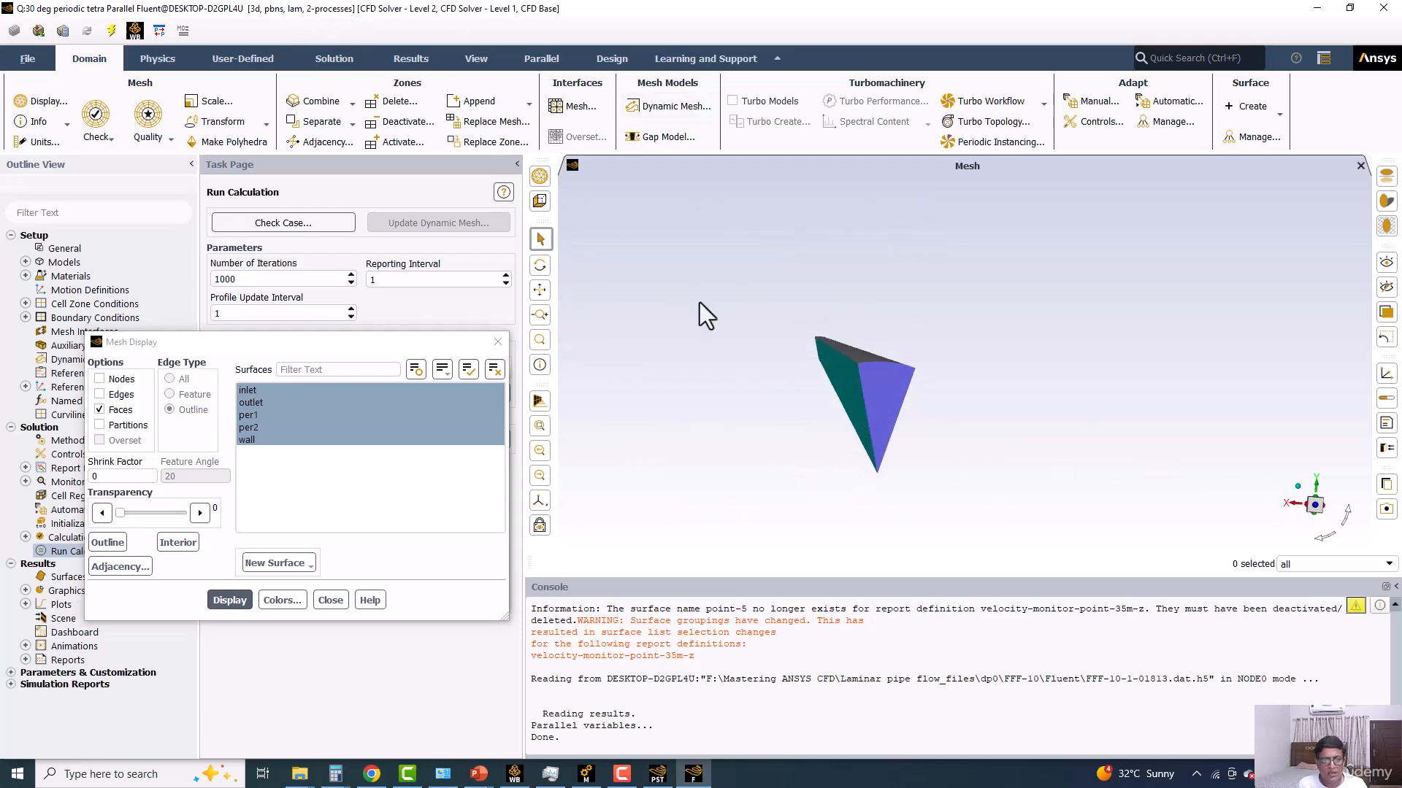
drag(1056, 427, 1046, 422)
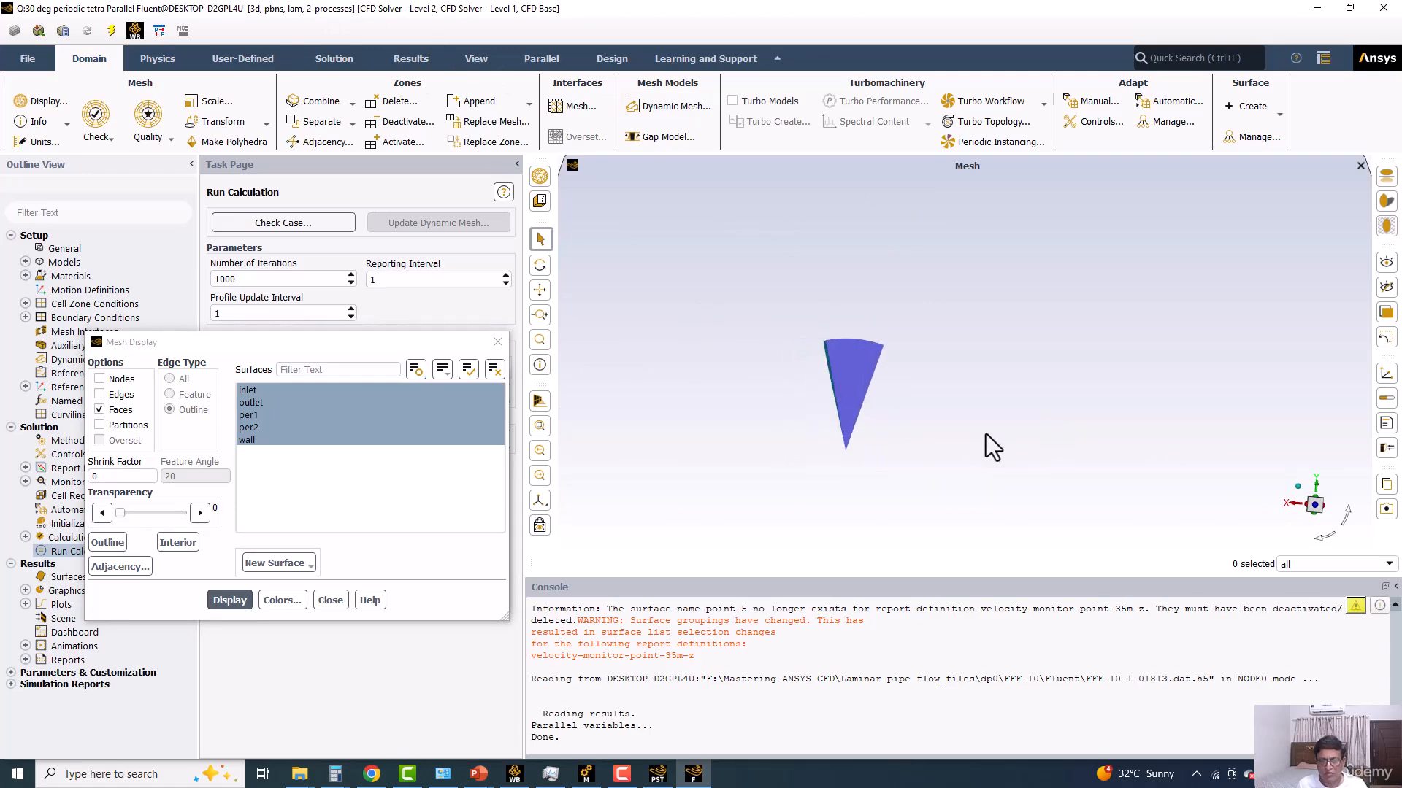
Step: Switch to Workbench, open the 30 deg periodic hexa solution in Fluent, and return to the tetra session
click(586, 775)
middle_drag(712, 584, 552, 730)
click(514, 774)
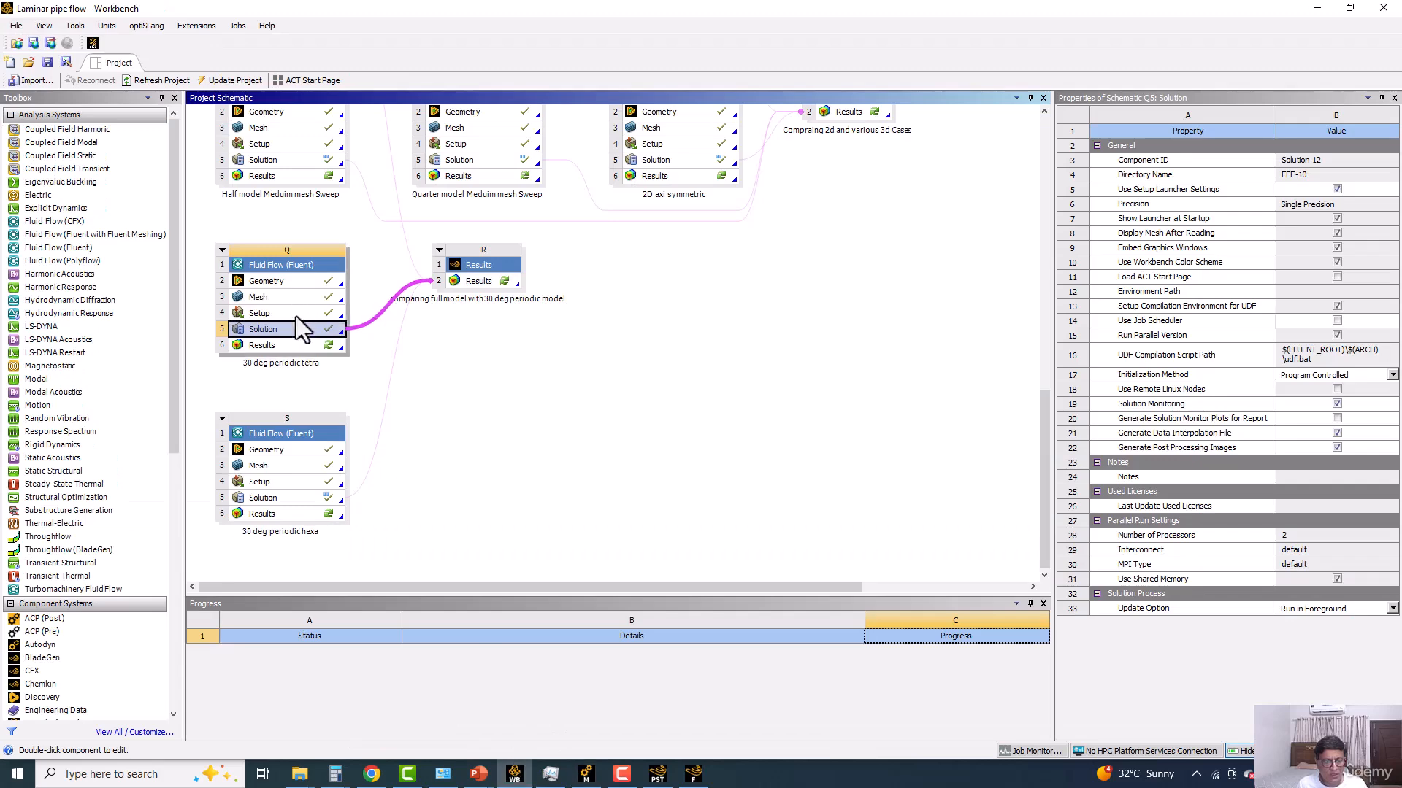
double_click(279, 498)
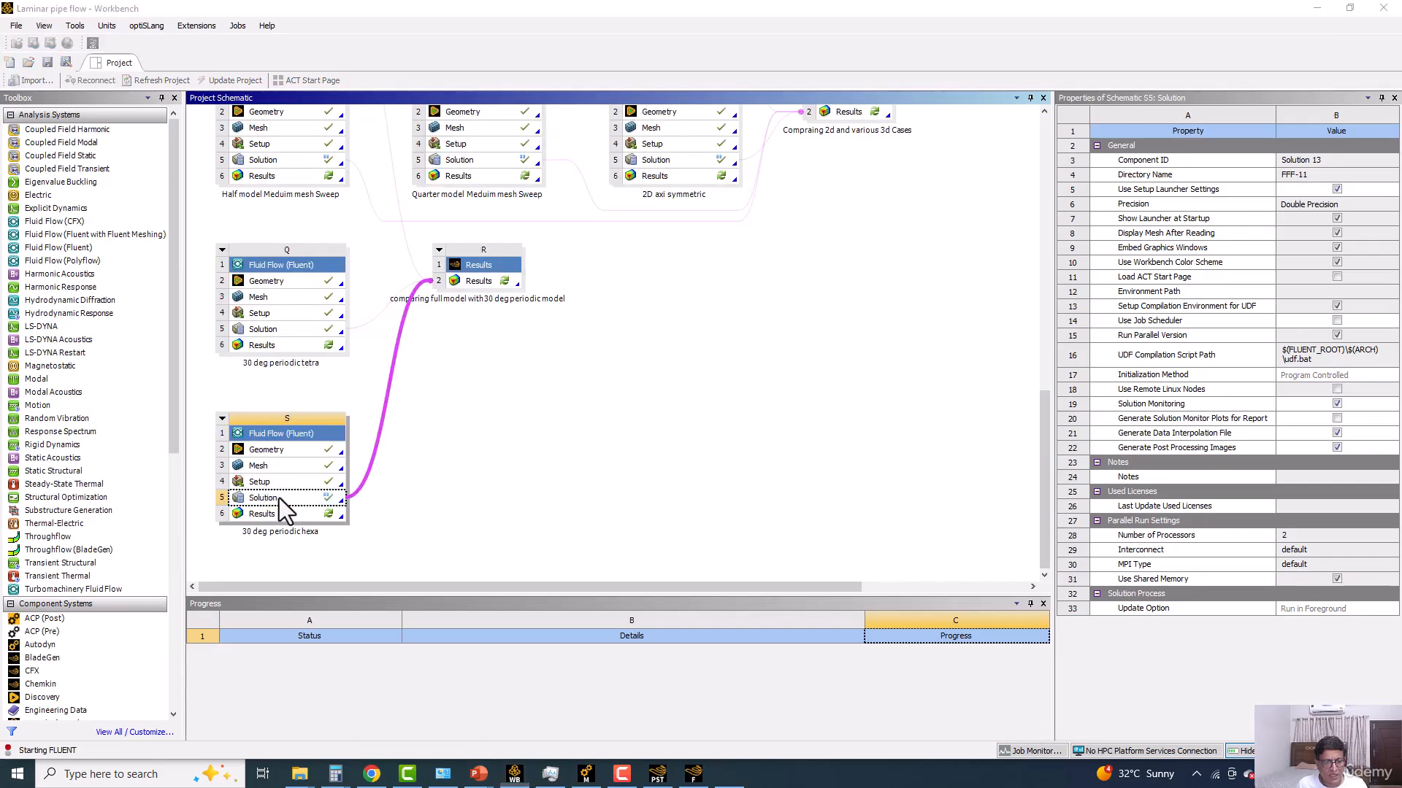
click(694, 773)
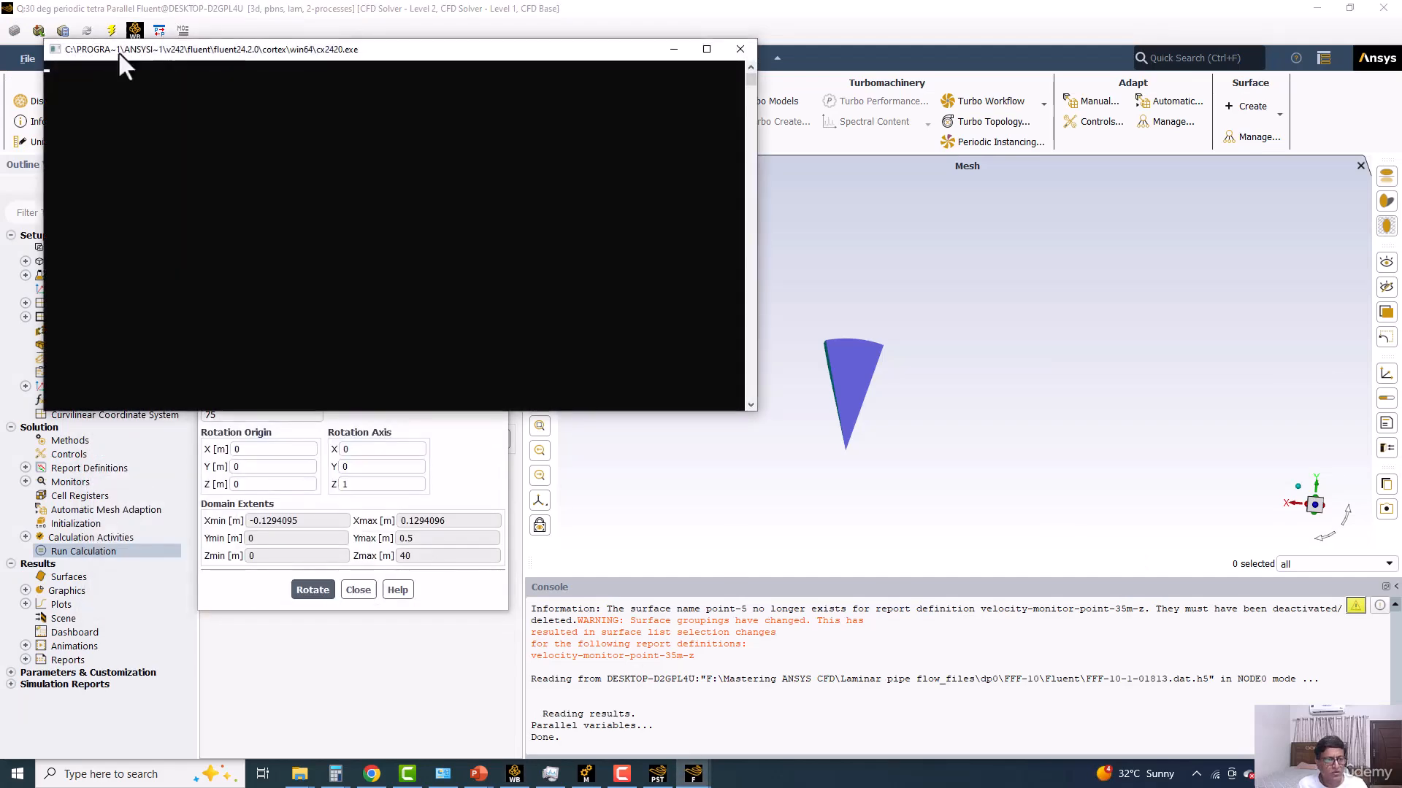
Step: Compare the domain extents of the rotated tetra mesh with those of the hexa mesh, then close the mesh dialogs in both sessions
click(227, 122)
click(218, 137)
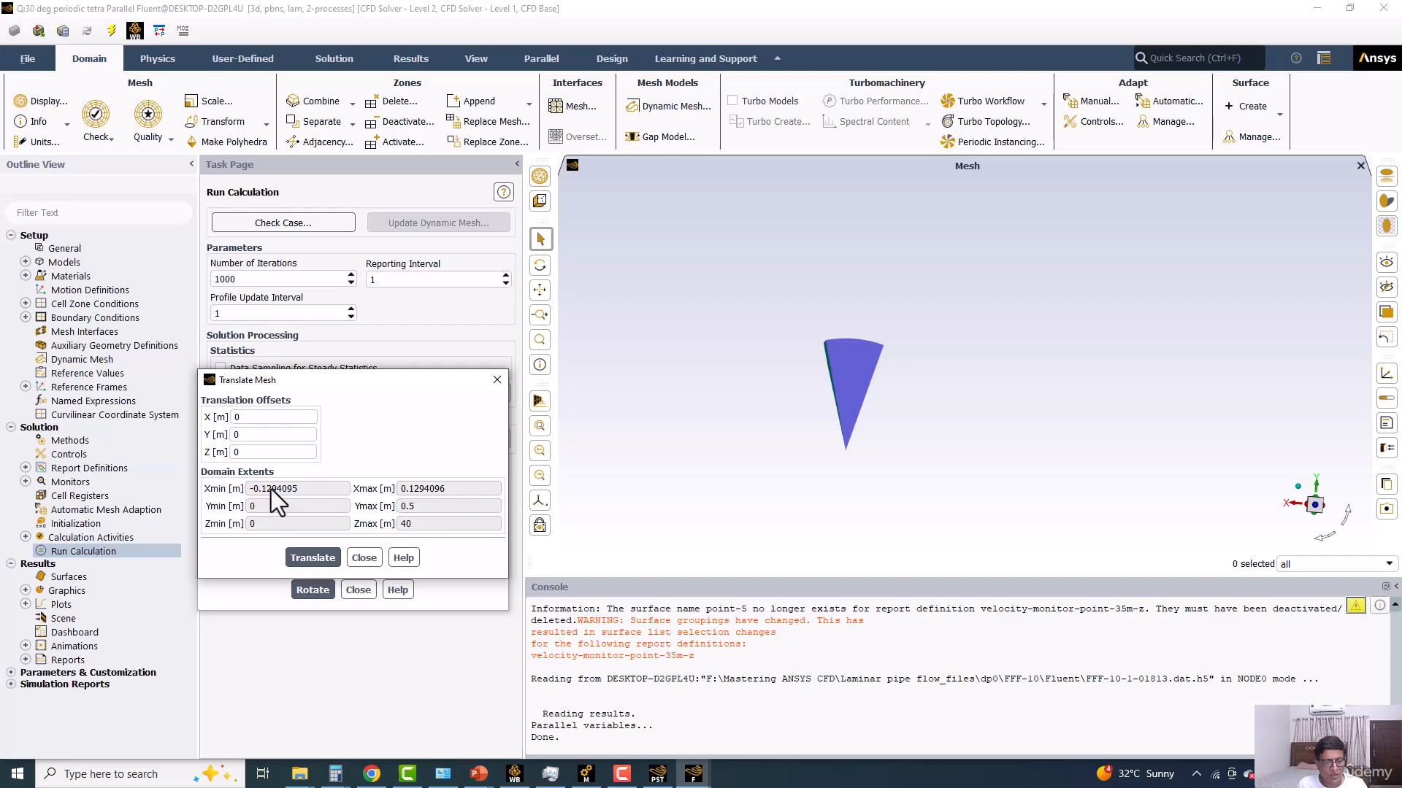
click(693, 774)
click(763, 715)
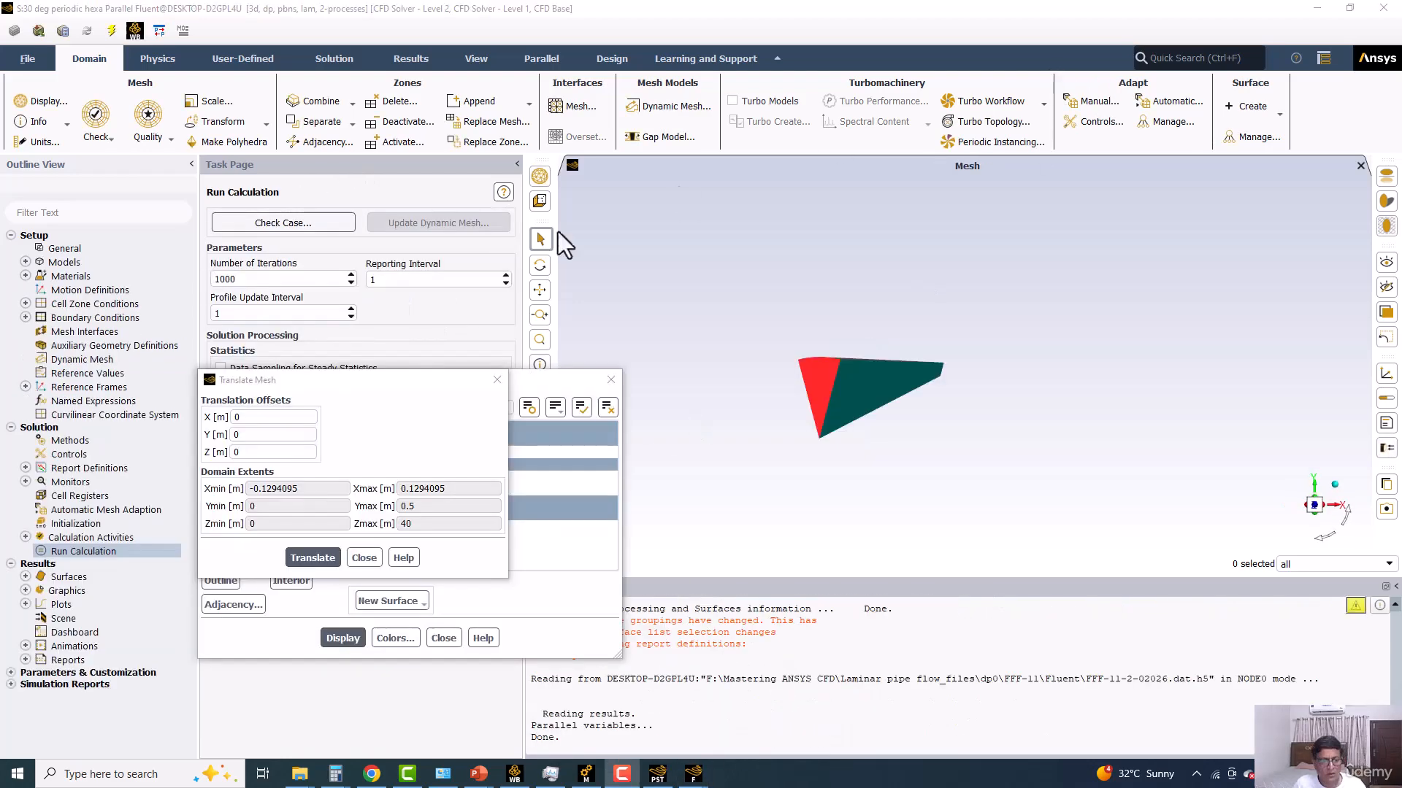
click(363, 558)
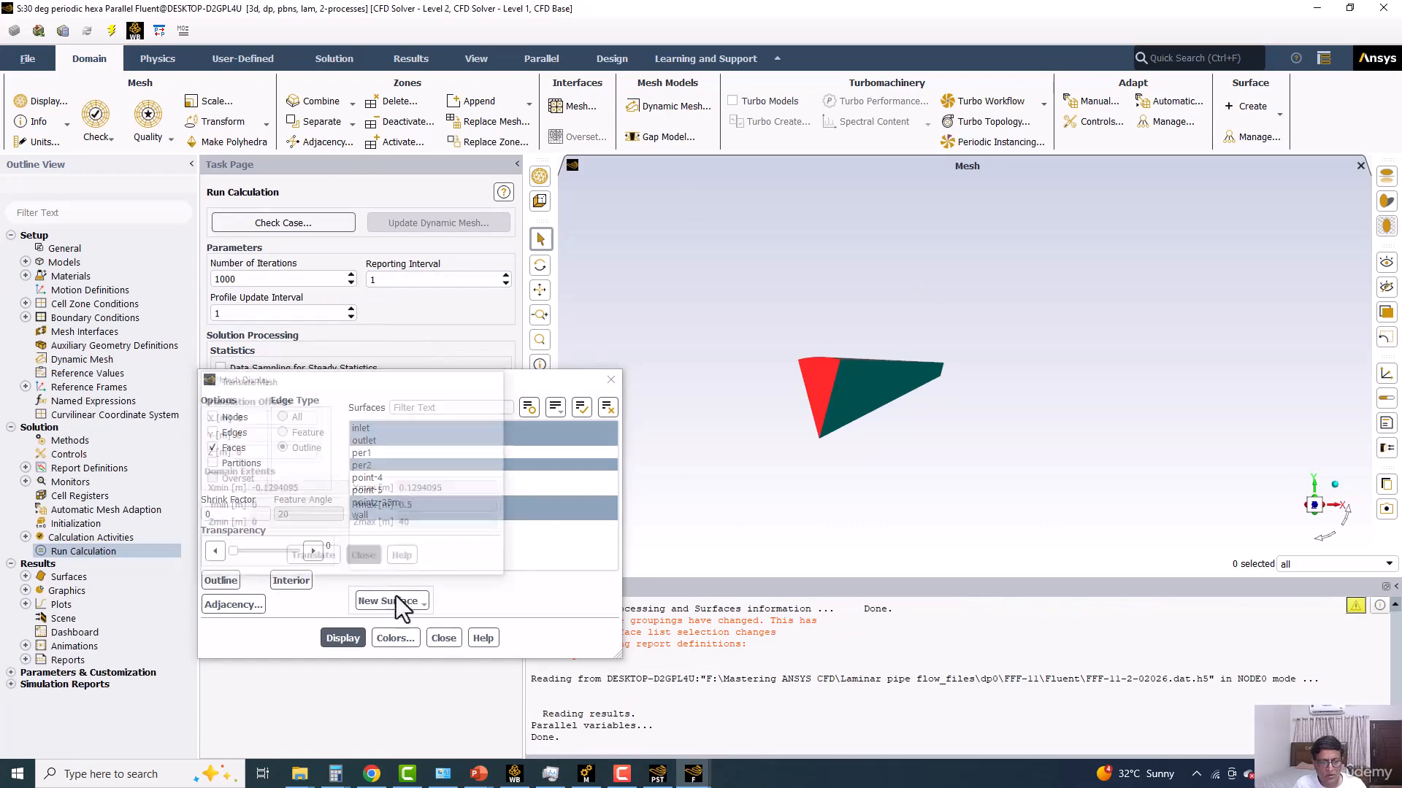
click(444, 638)
click(694, 774)
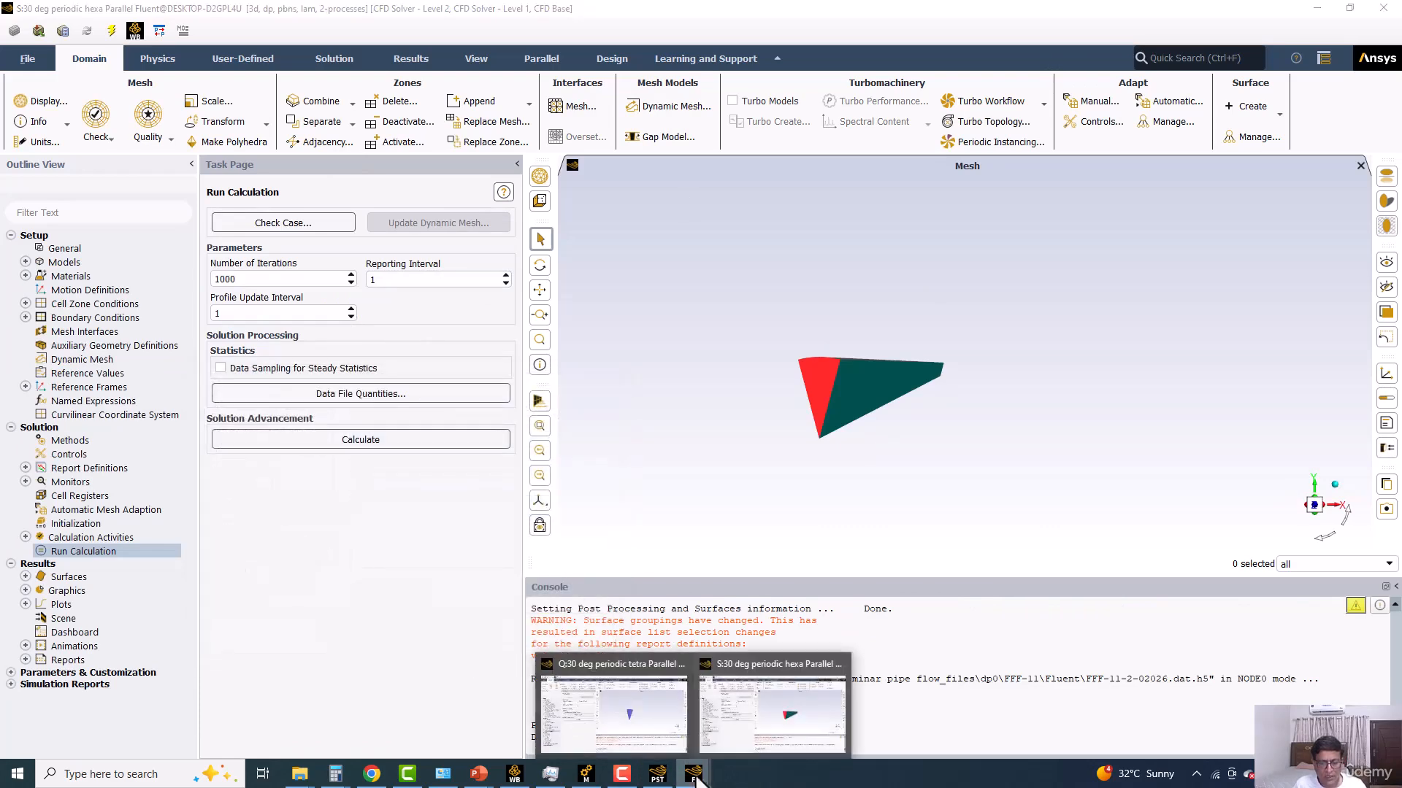
click(613, 711)
click(364, 557)
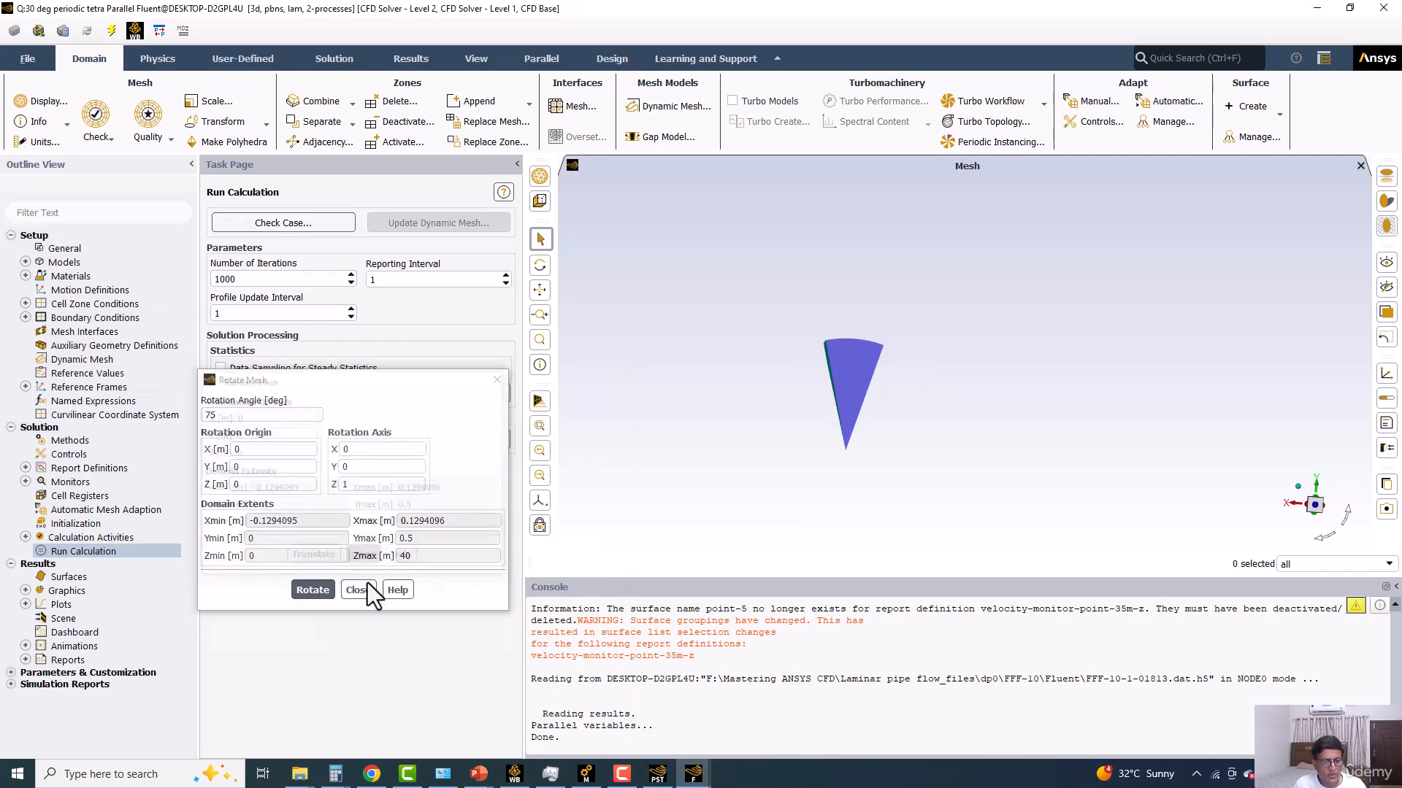
click(358, 589)
Step: Set the pressure-velocity coupling scheme to Coupled and turn the pseudo time method Off for the tetra case
click(63, 440)
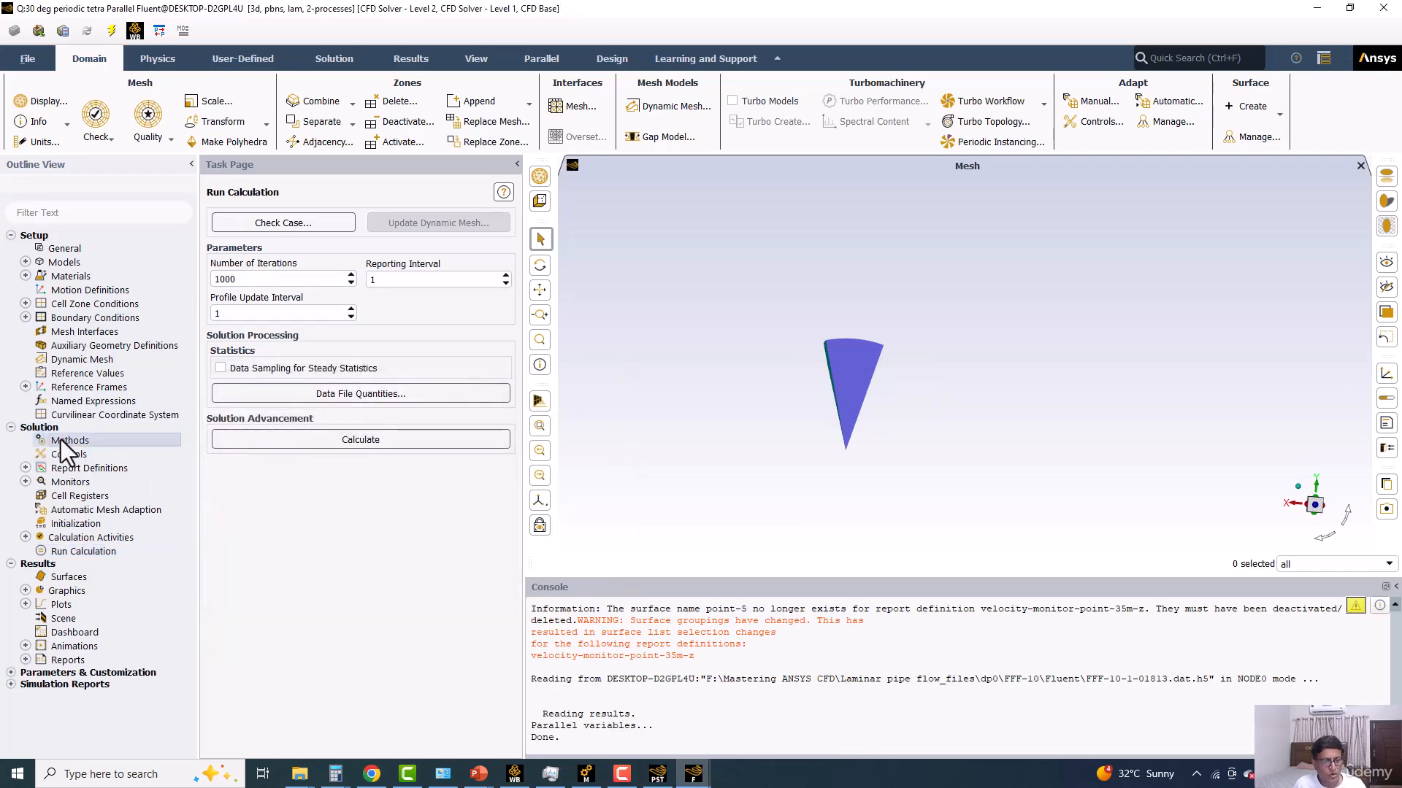
click(239, 437)
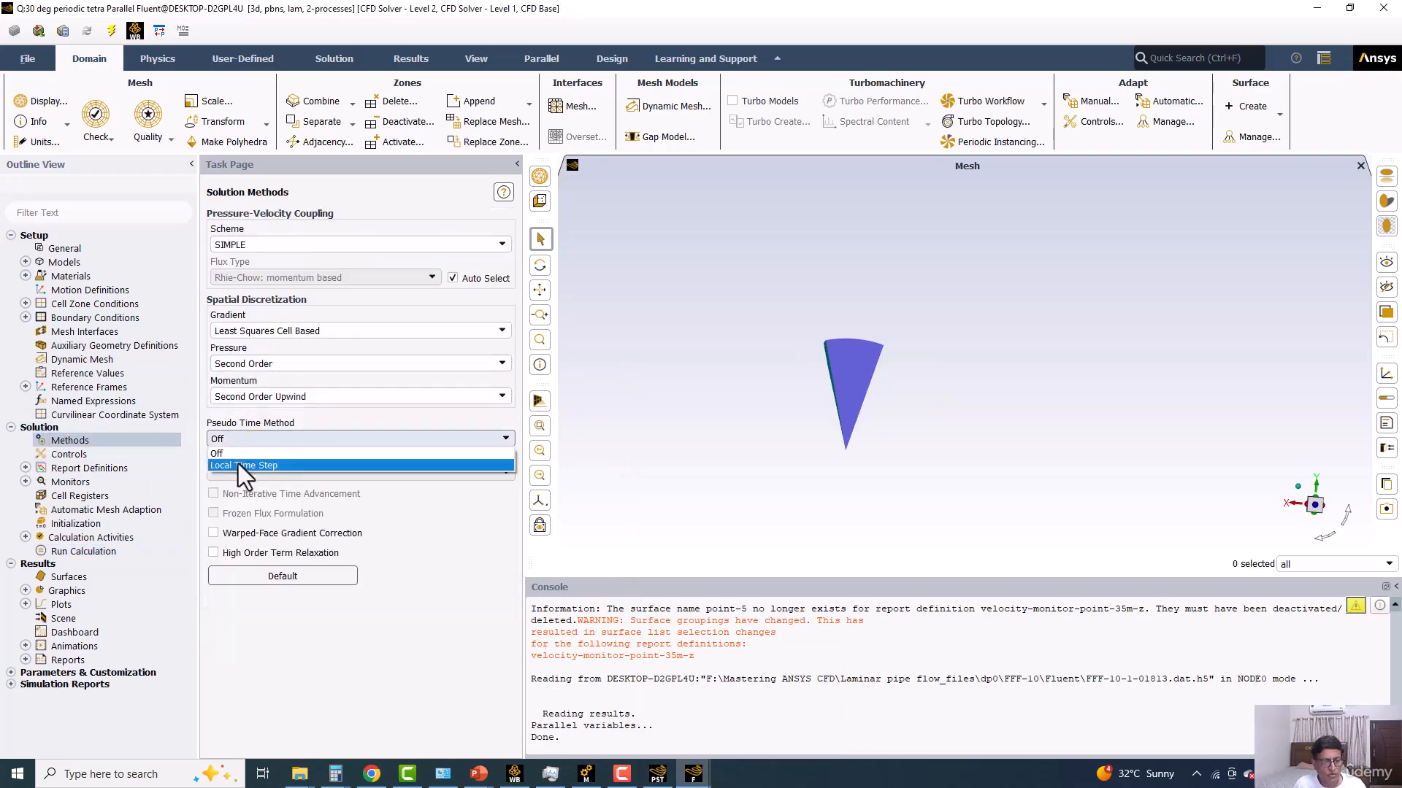
click(269, 239)
click(269, 239)
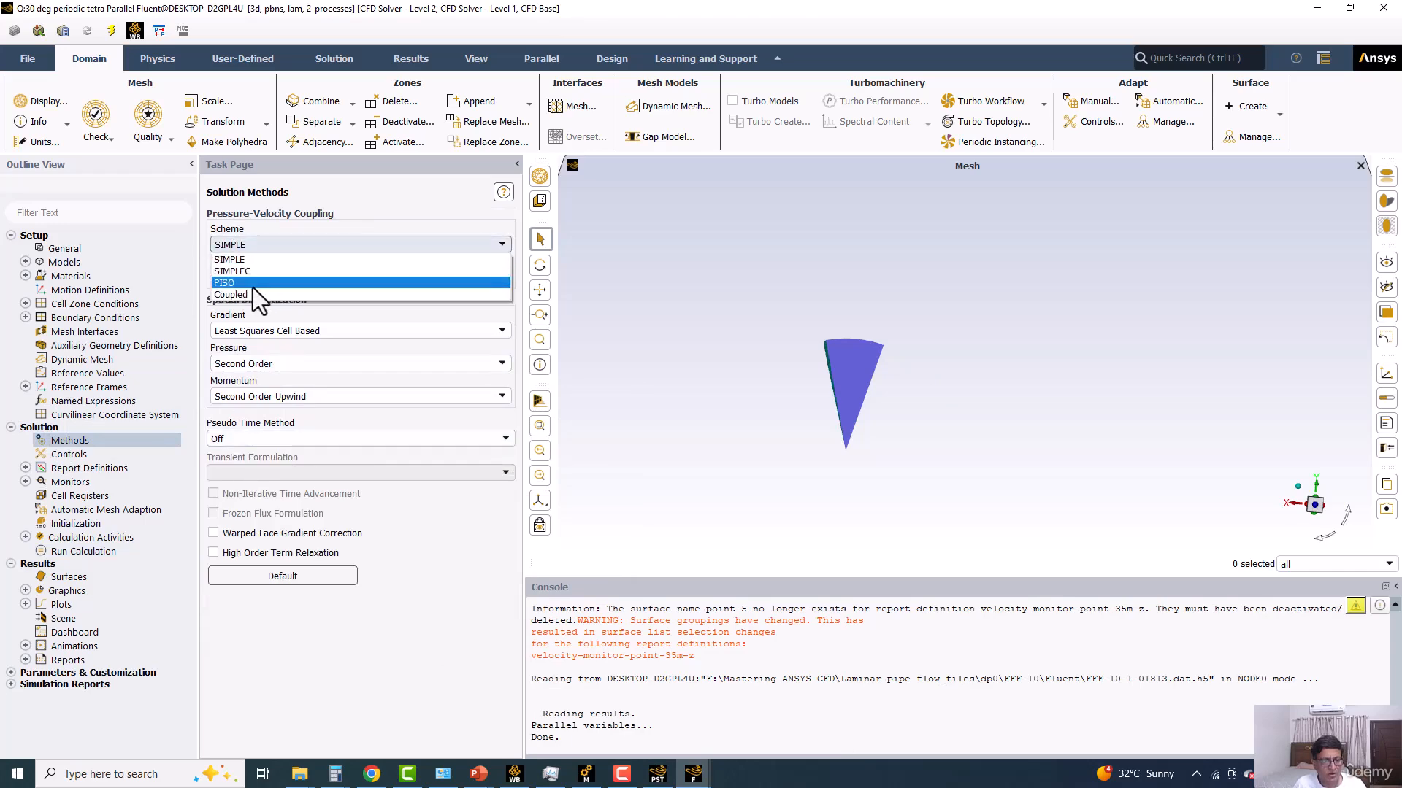
click(252, 314)
click(248, 441)
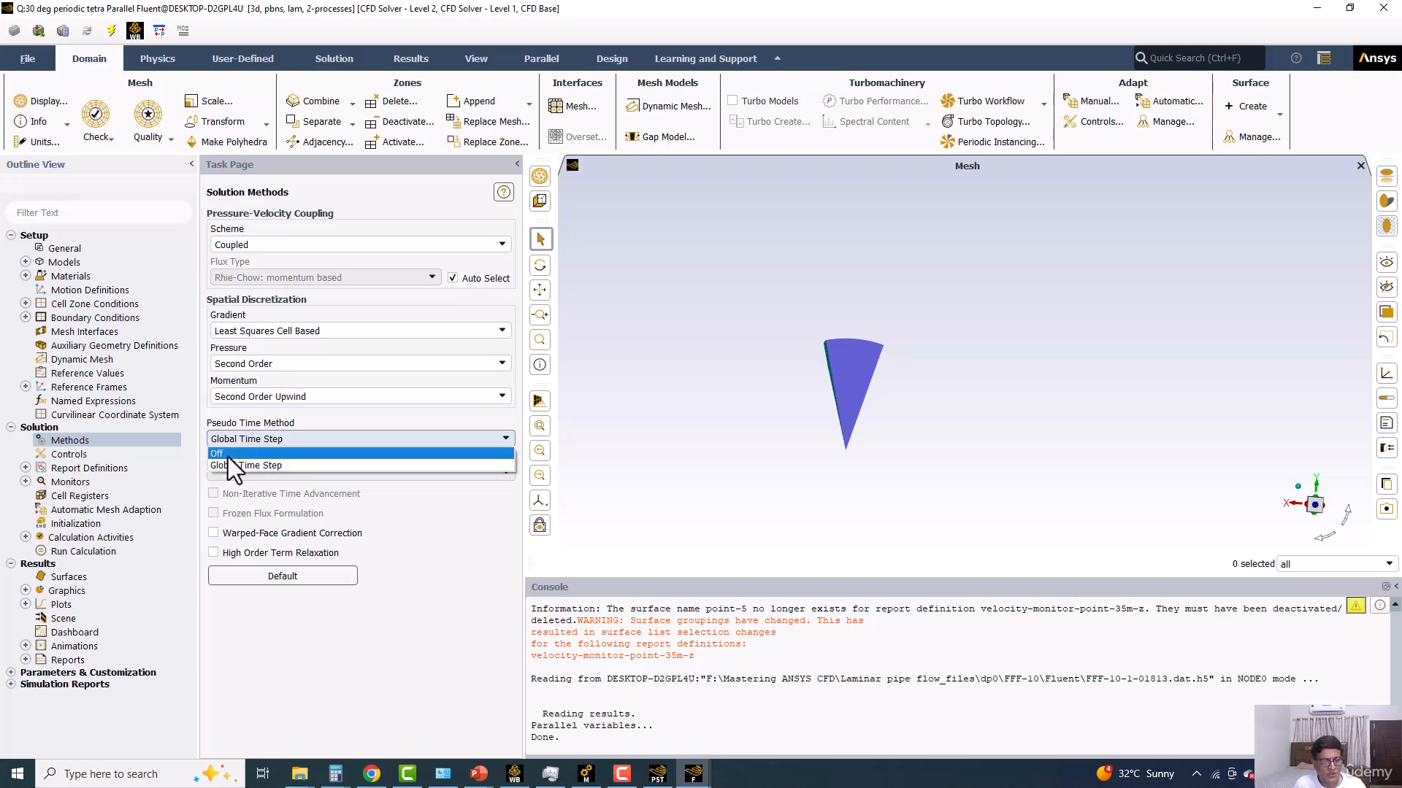
click(228, 454)
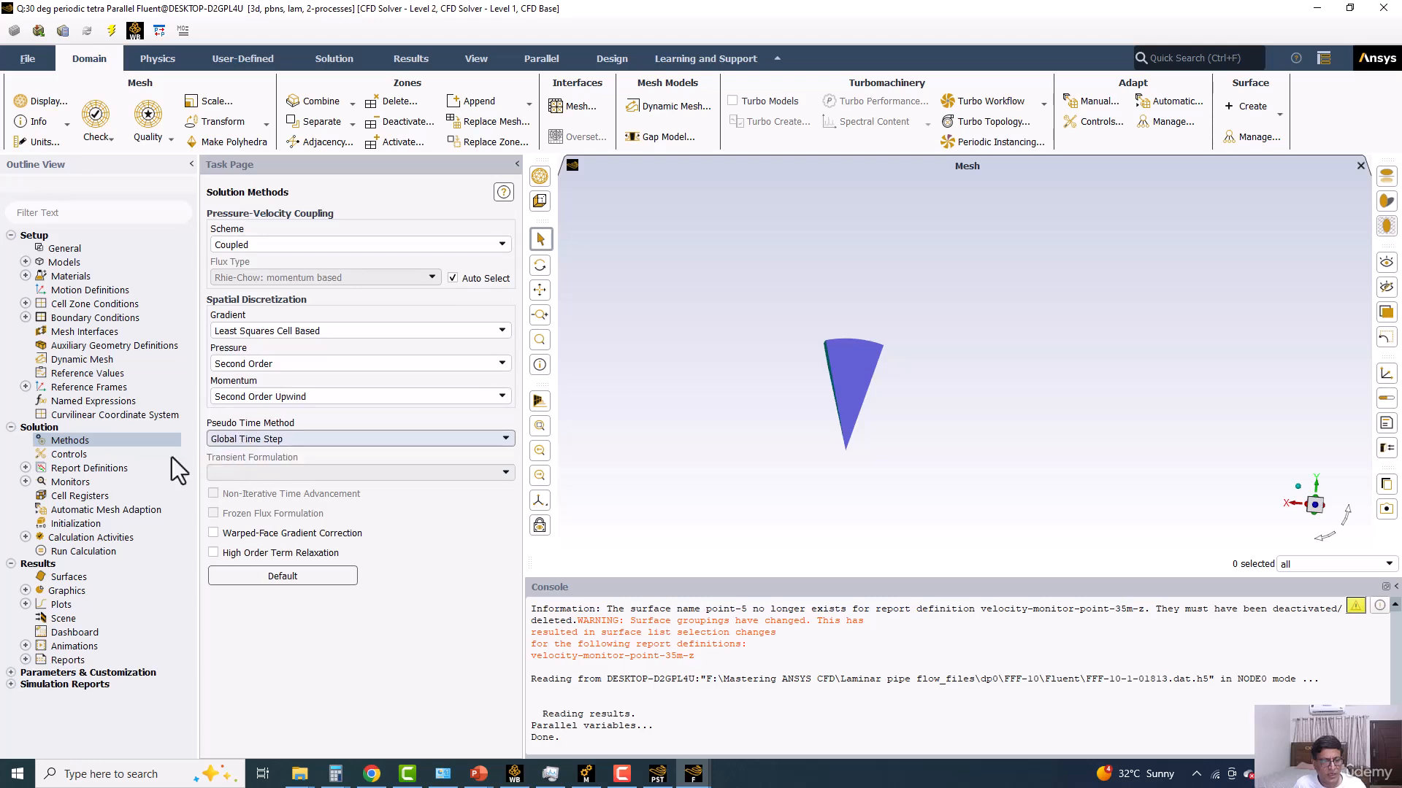
Step: Set the flow Courant number to 2000 and try to start the calculation with 1000 iterations using the changed settings
click(93, 455)
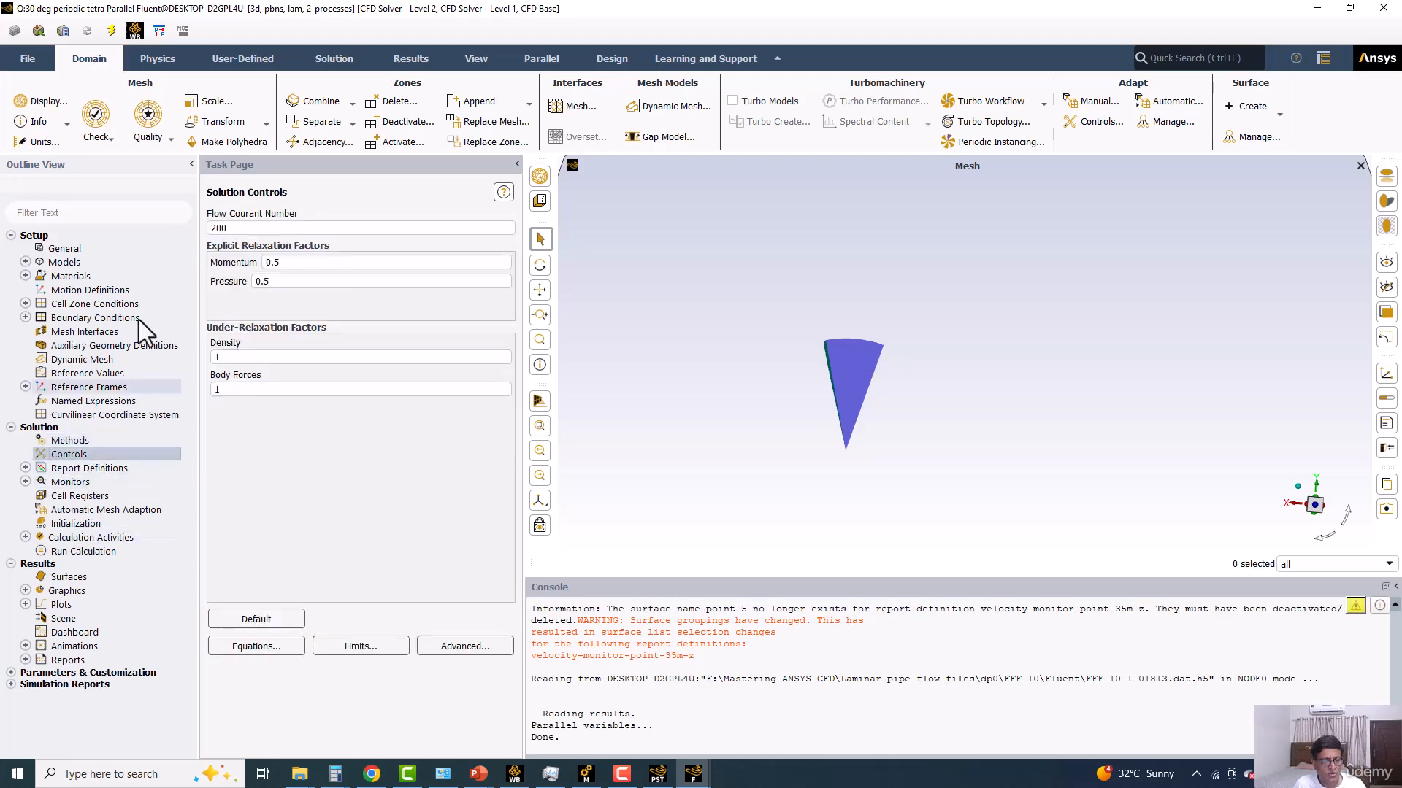
click(97, 552)
click(282, 439)
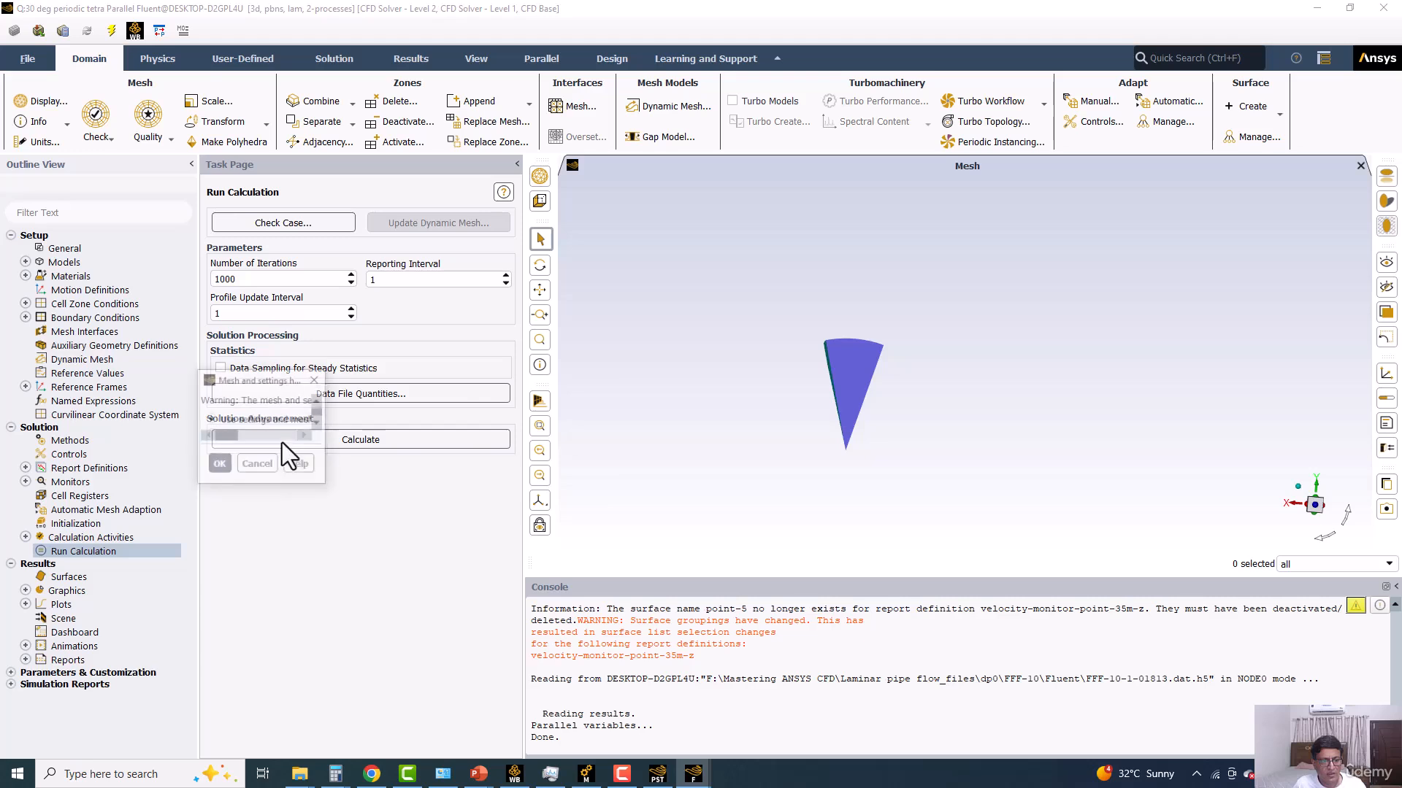
click(355, 471)
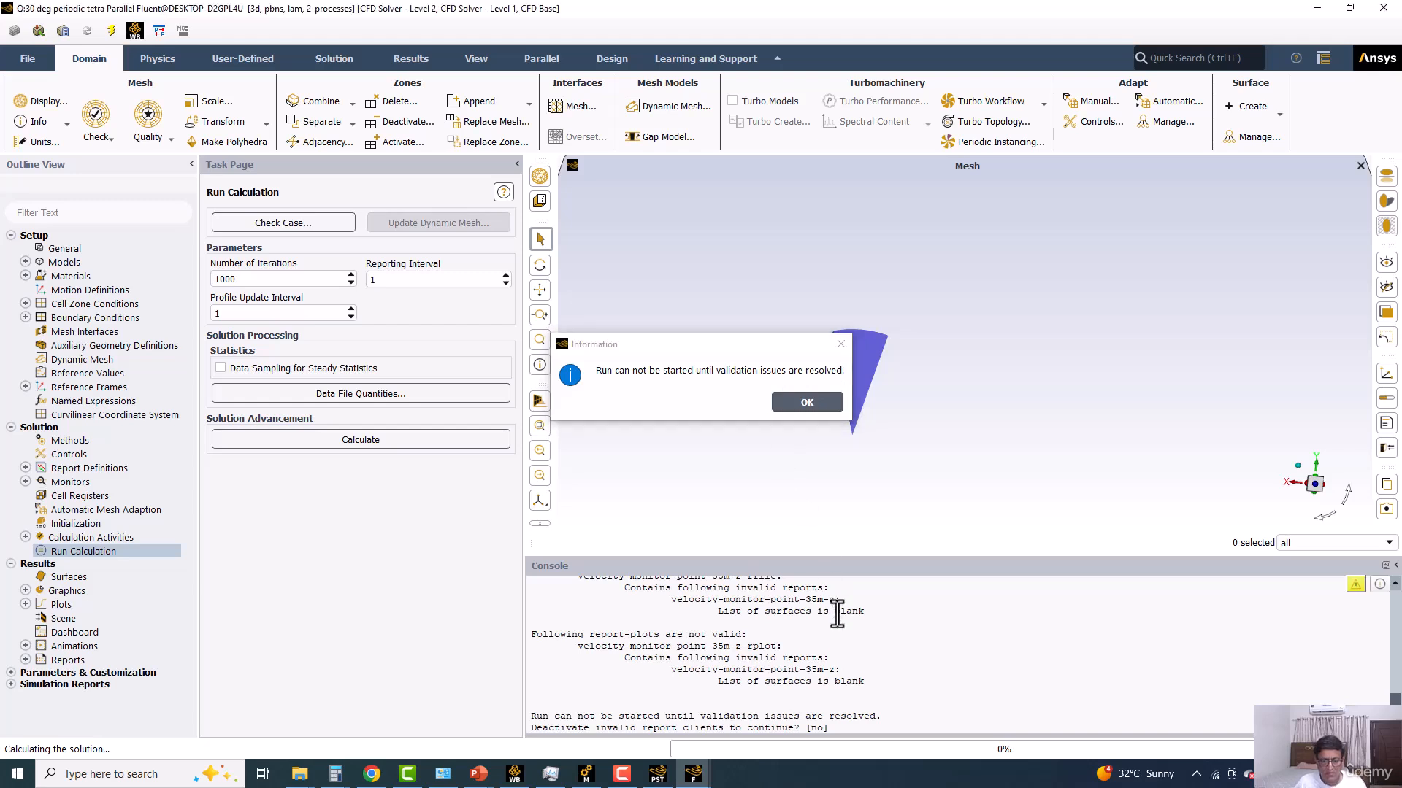
click(841, 343)
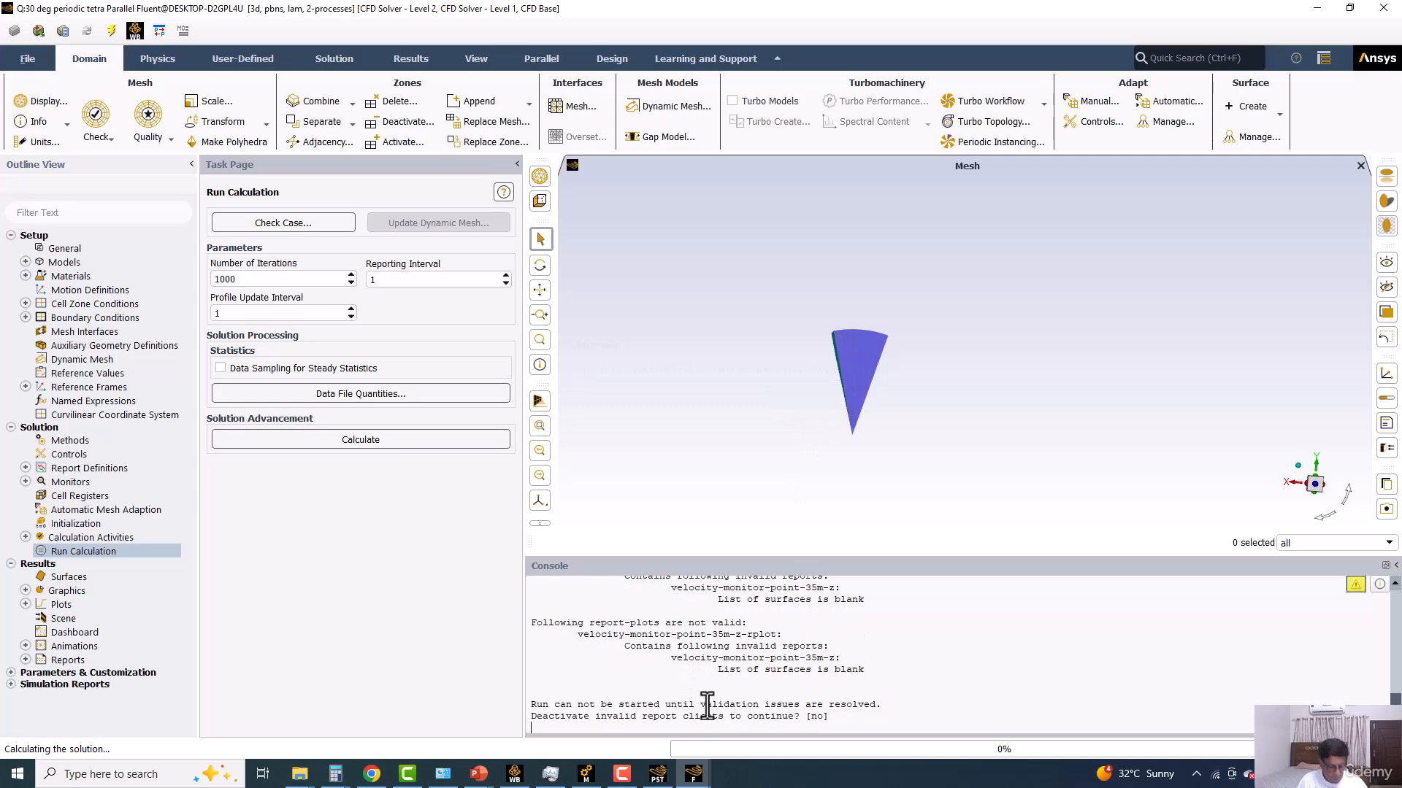
key(Return)
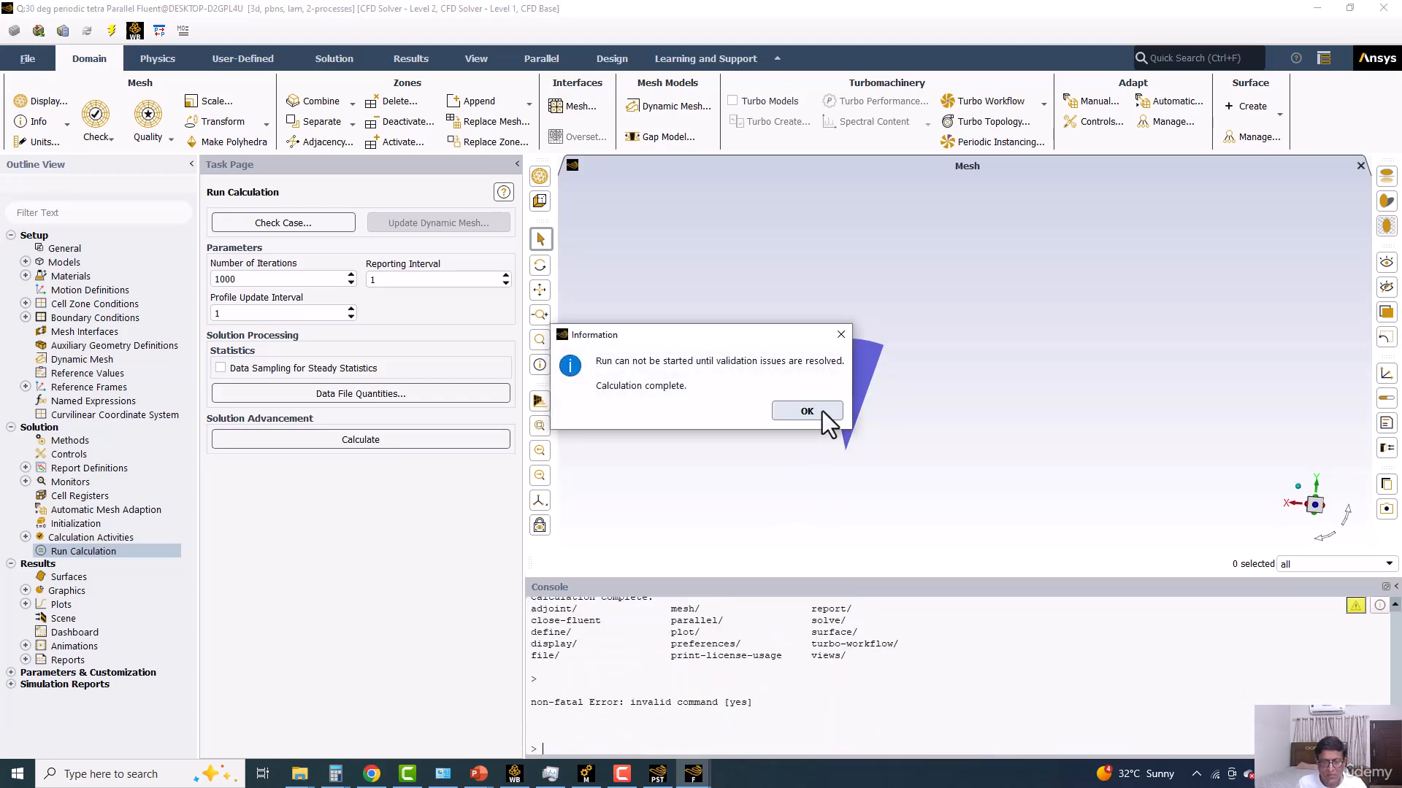
click(818, 411)
Step: Try again to start the calculation, answering the prompt about deactivating invalid report clients and dismissing the messages
click(379, 435)
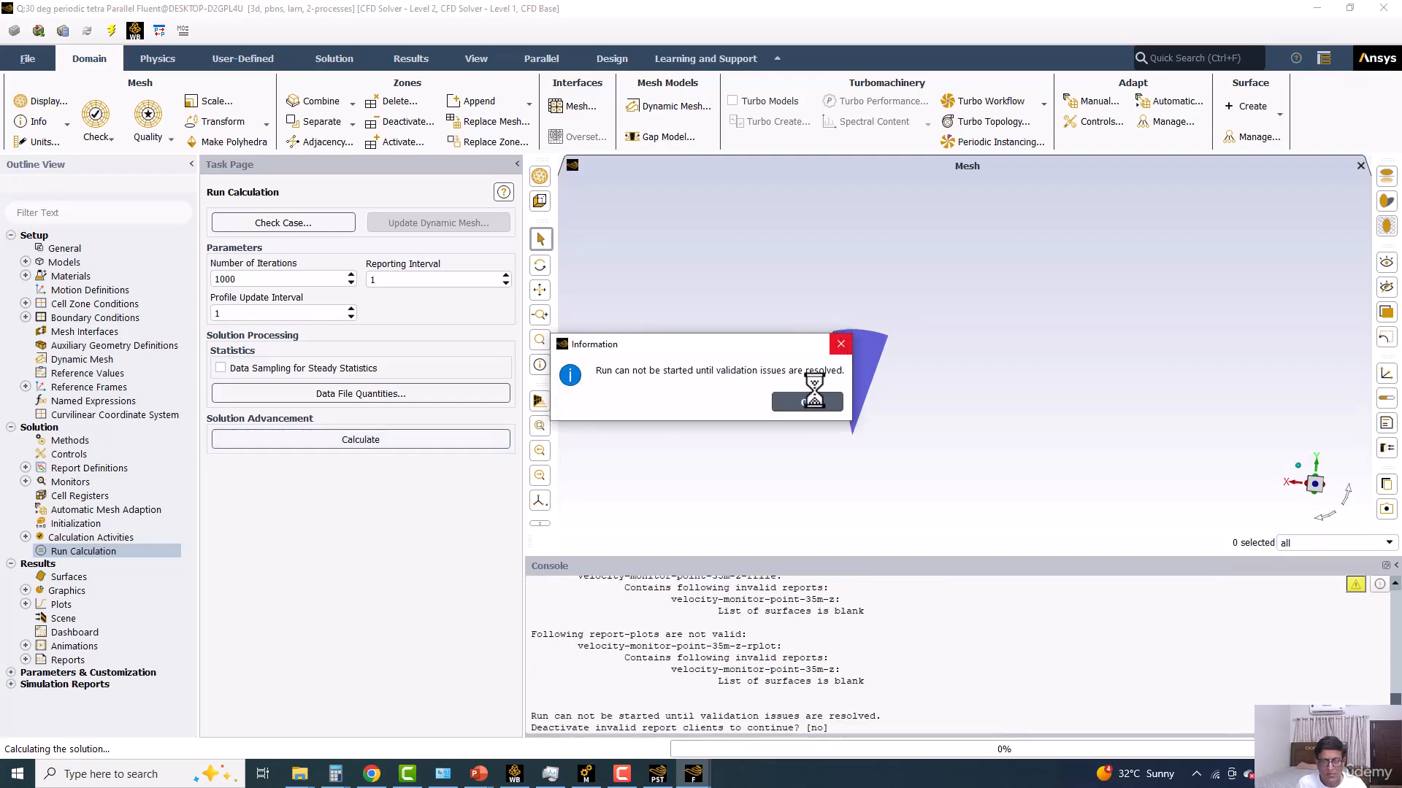
key(Return)
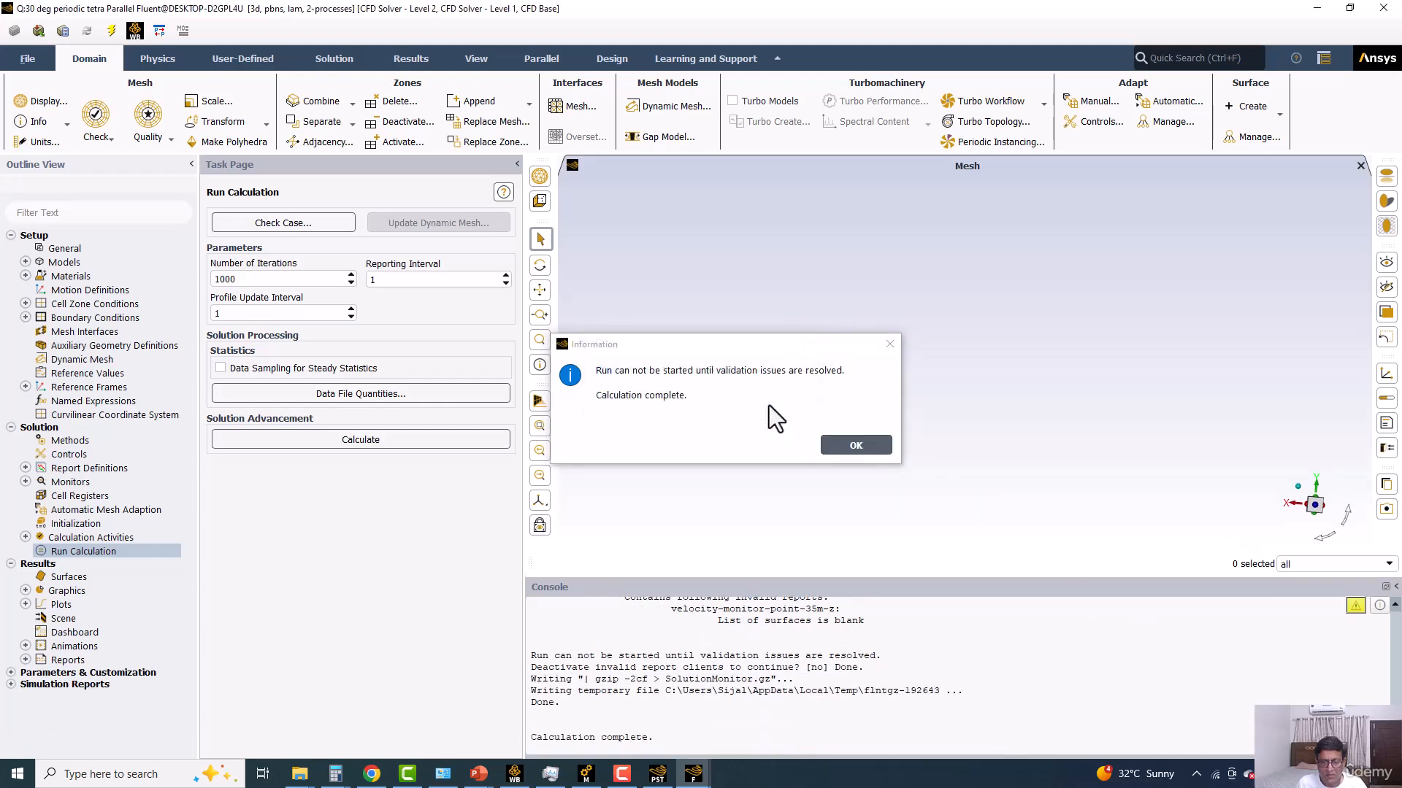
click(845, 451)
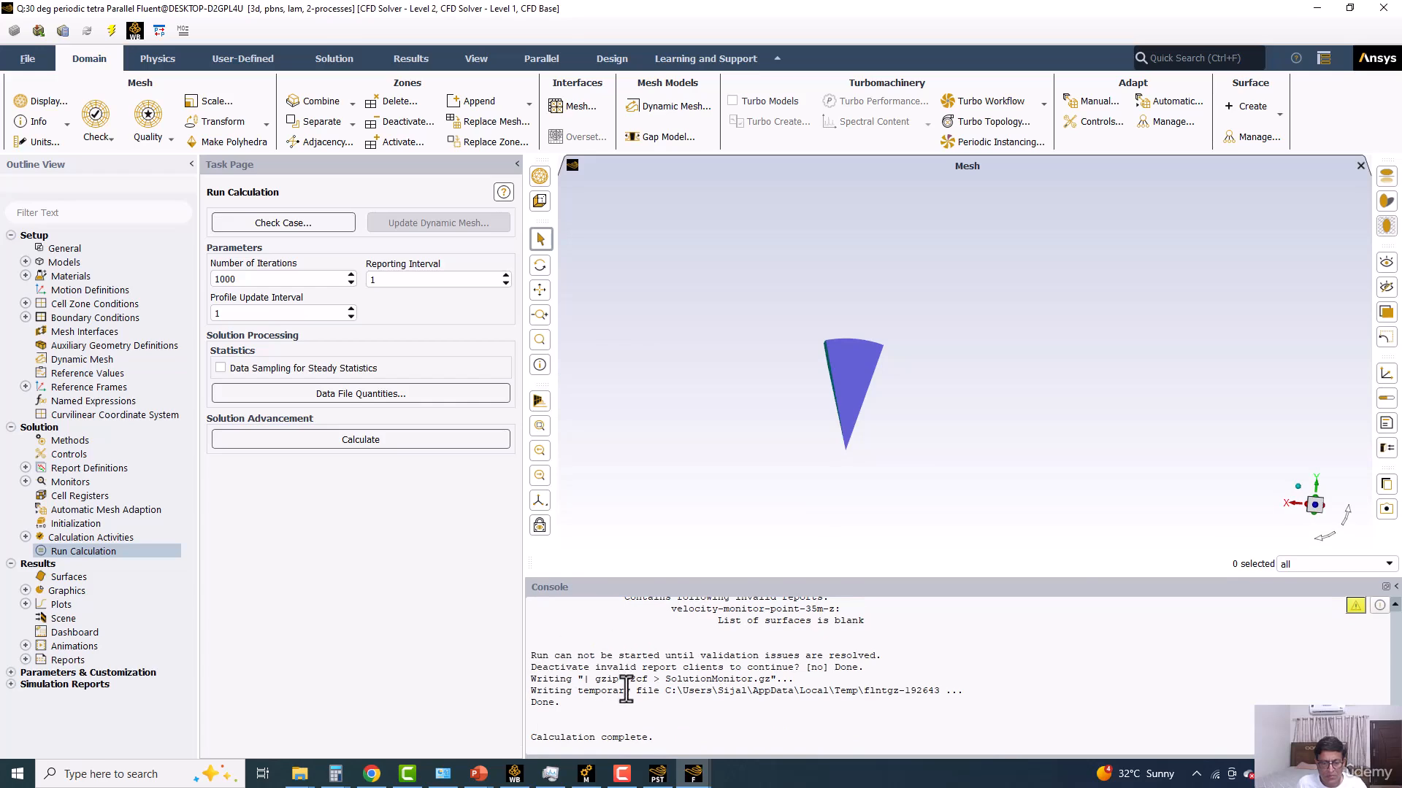
click(410, 438)
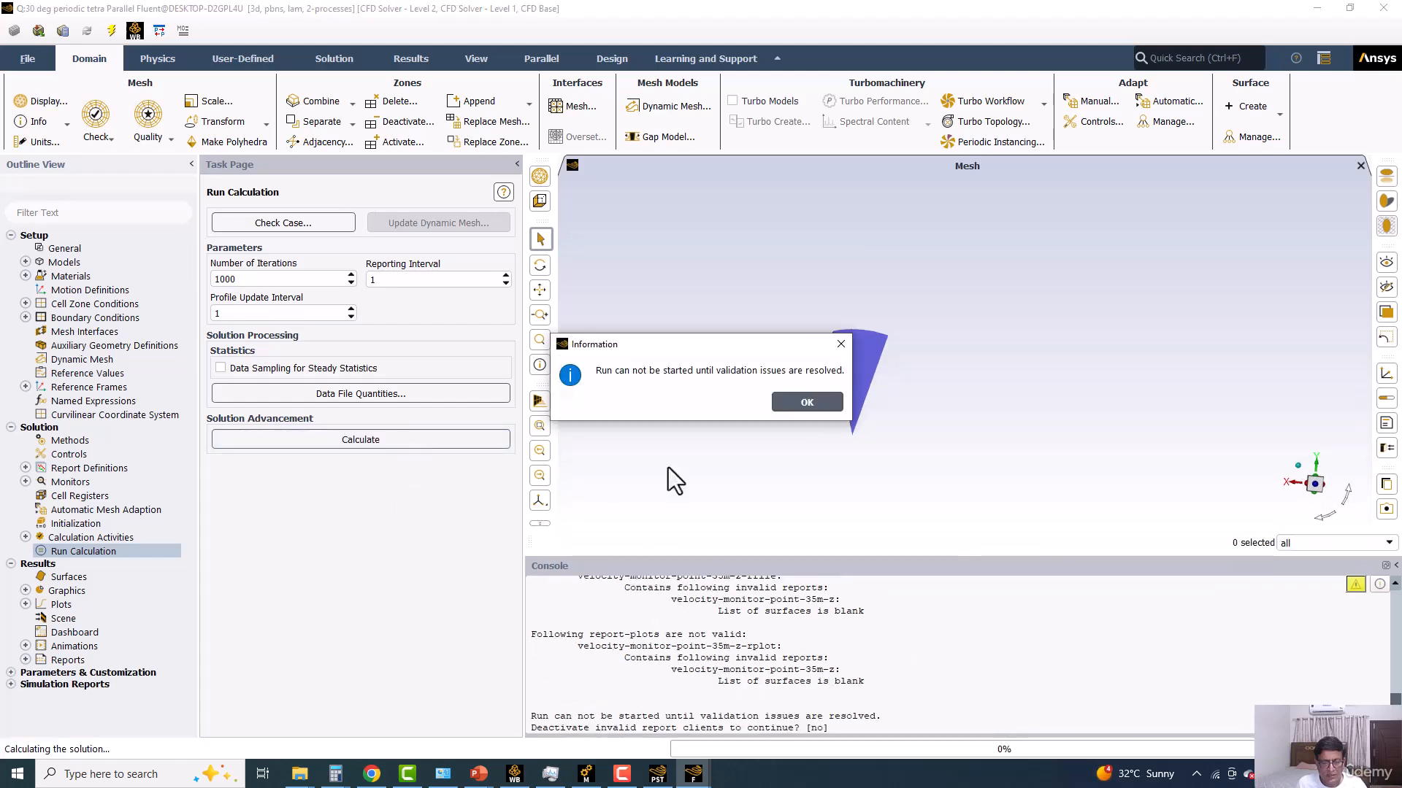
click(840, 405)
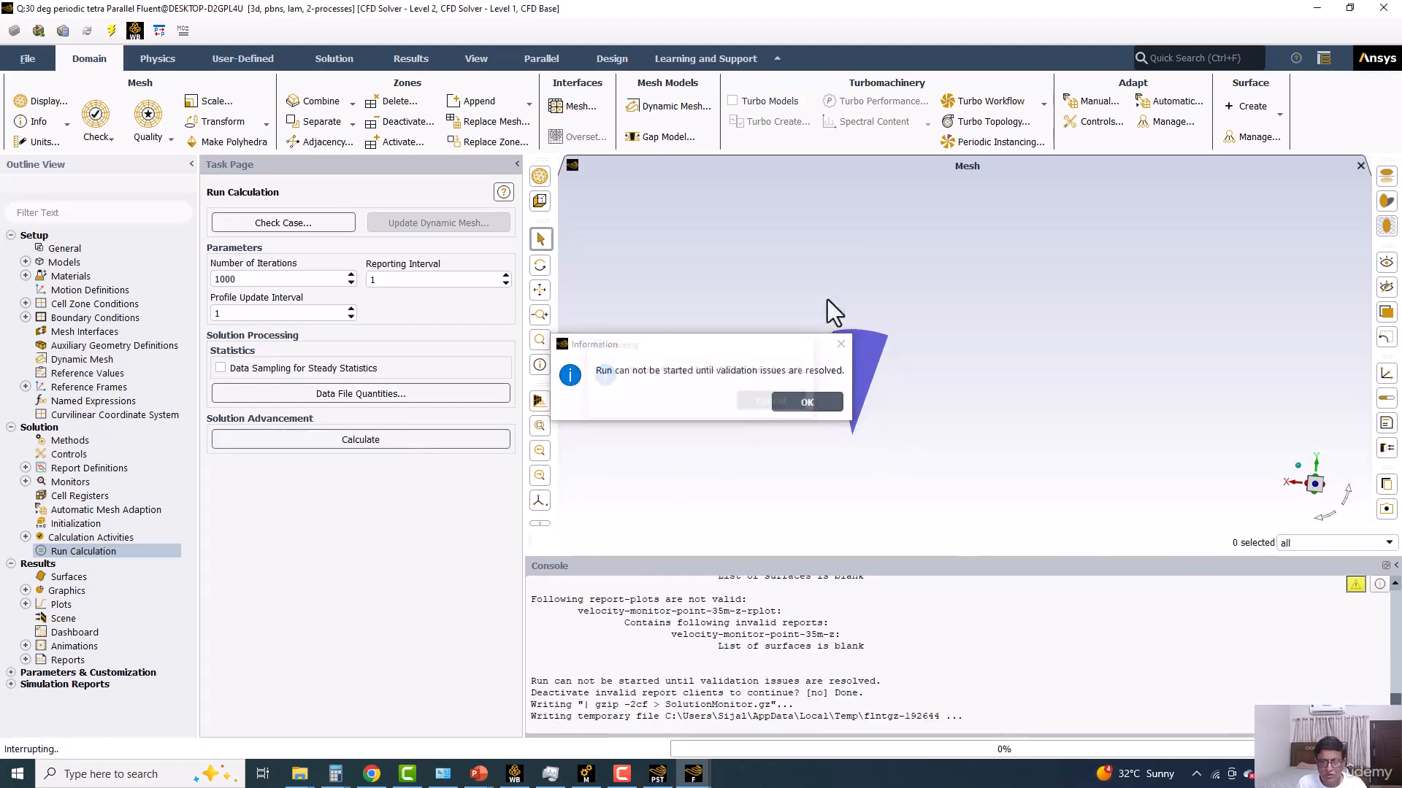
click(896, 347)
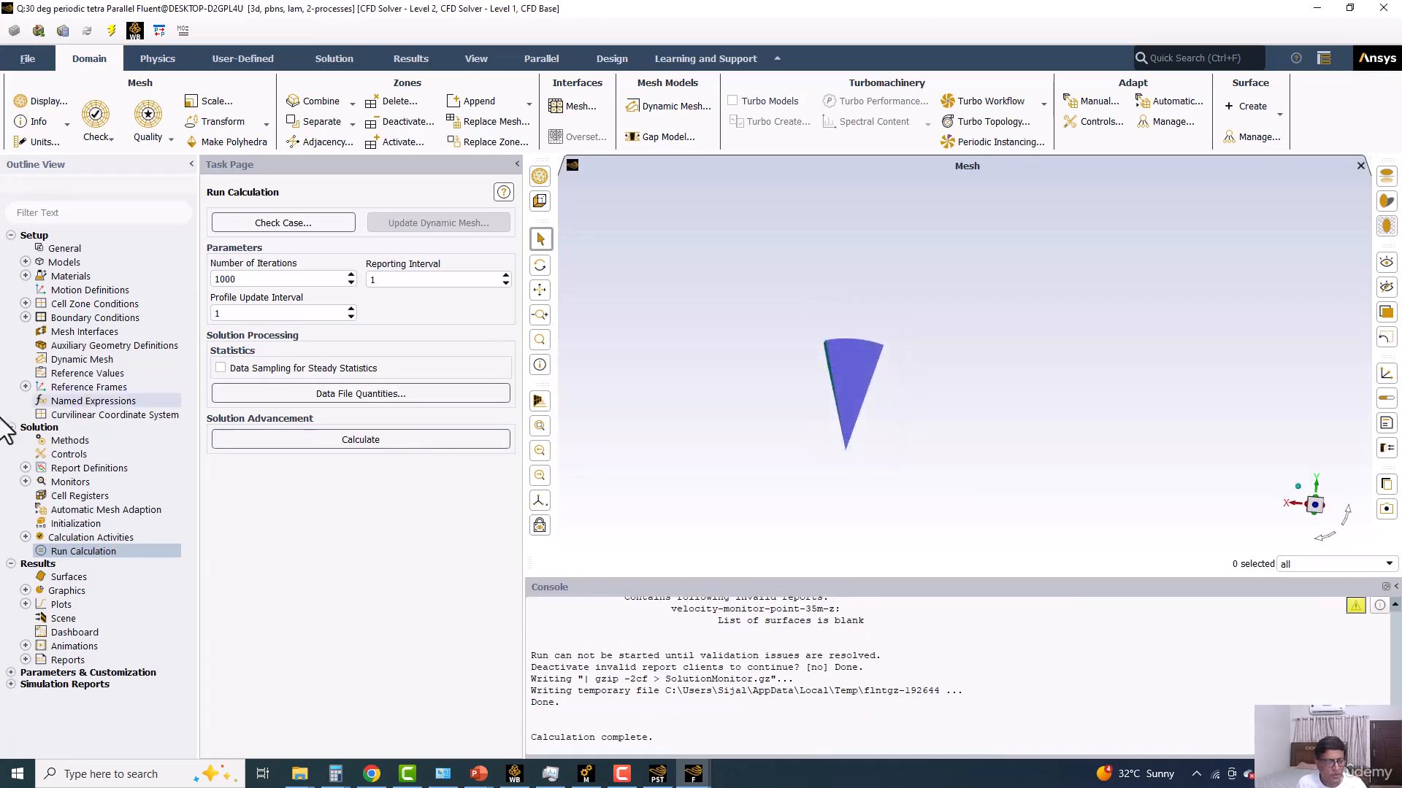
Step: Delete the report definition velocity-monitor-point-35m-z, including its use in all report files and plots
click(25, 468)
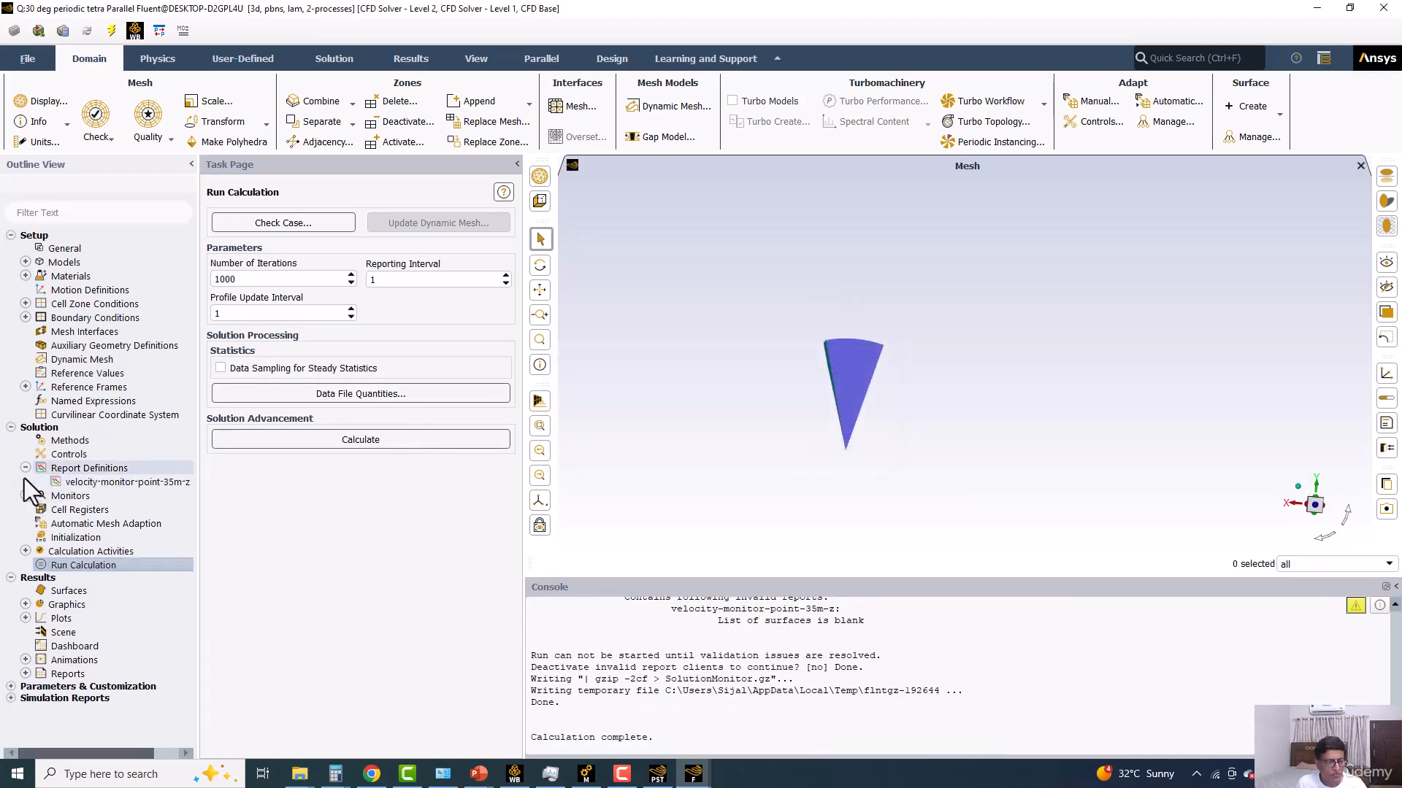
click(94, 482)
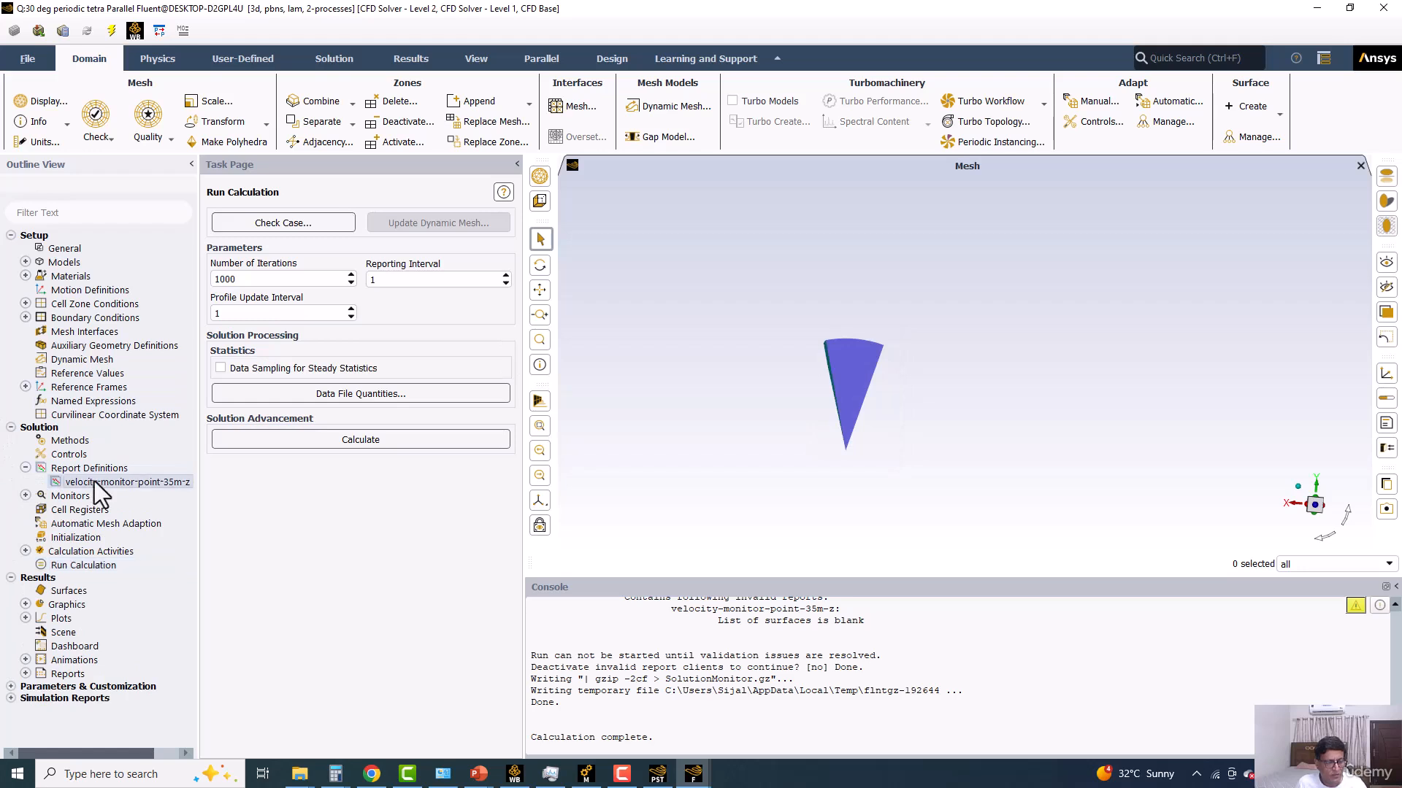
right_click(100, 485)
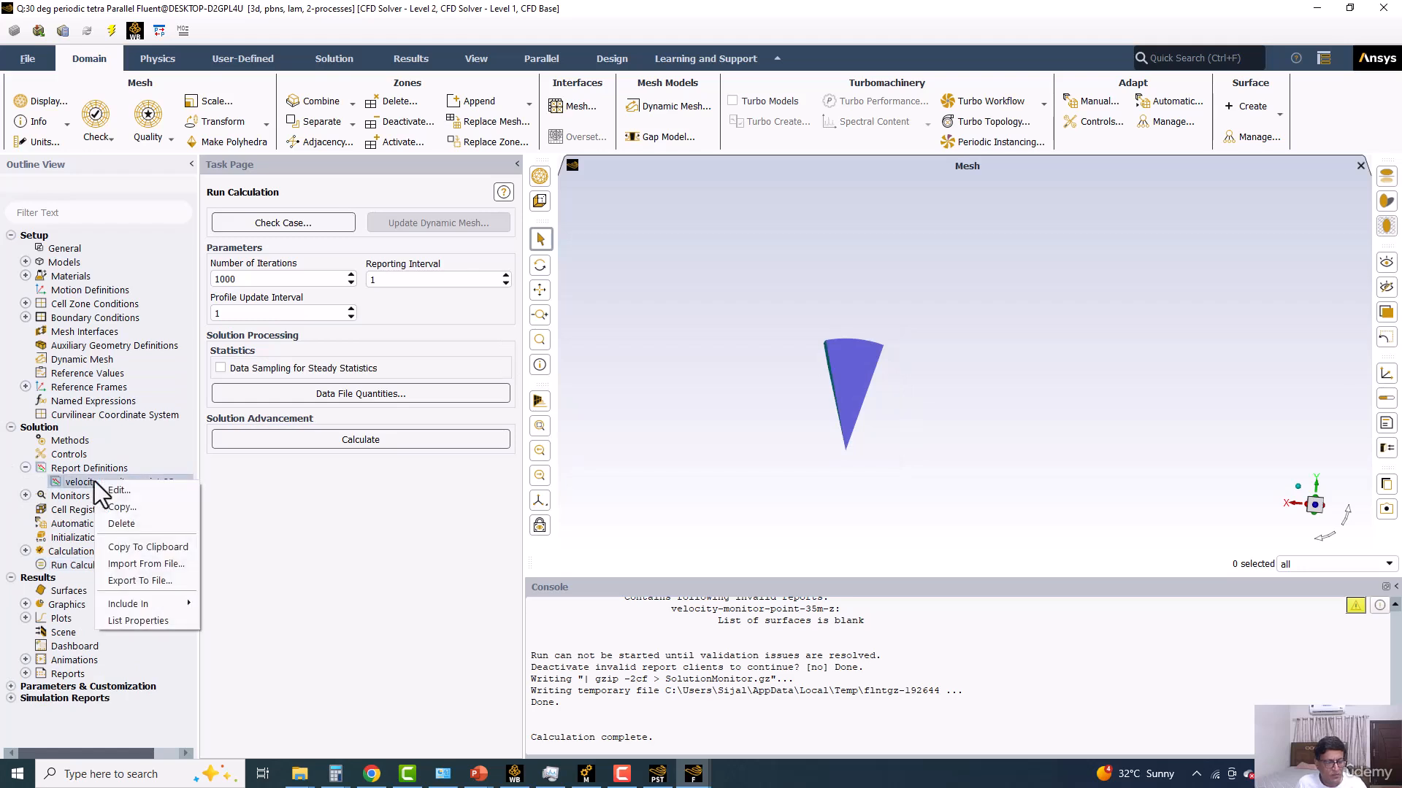
click(121, 523)
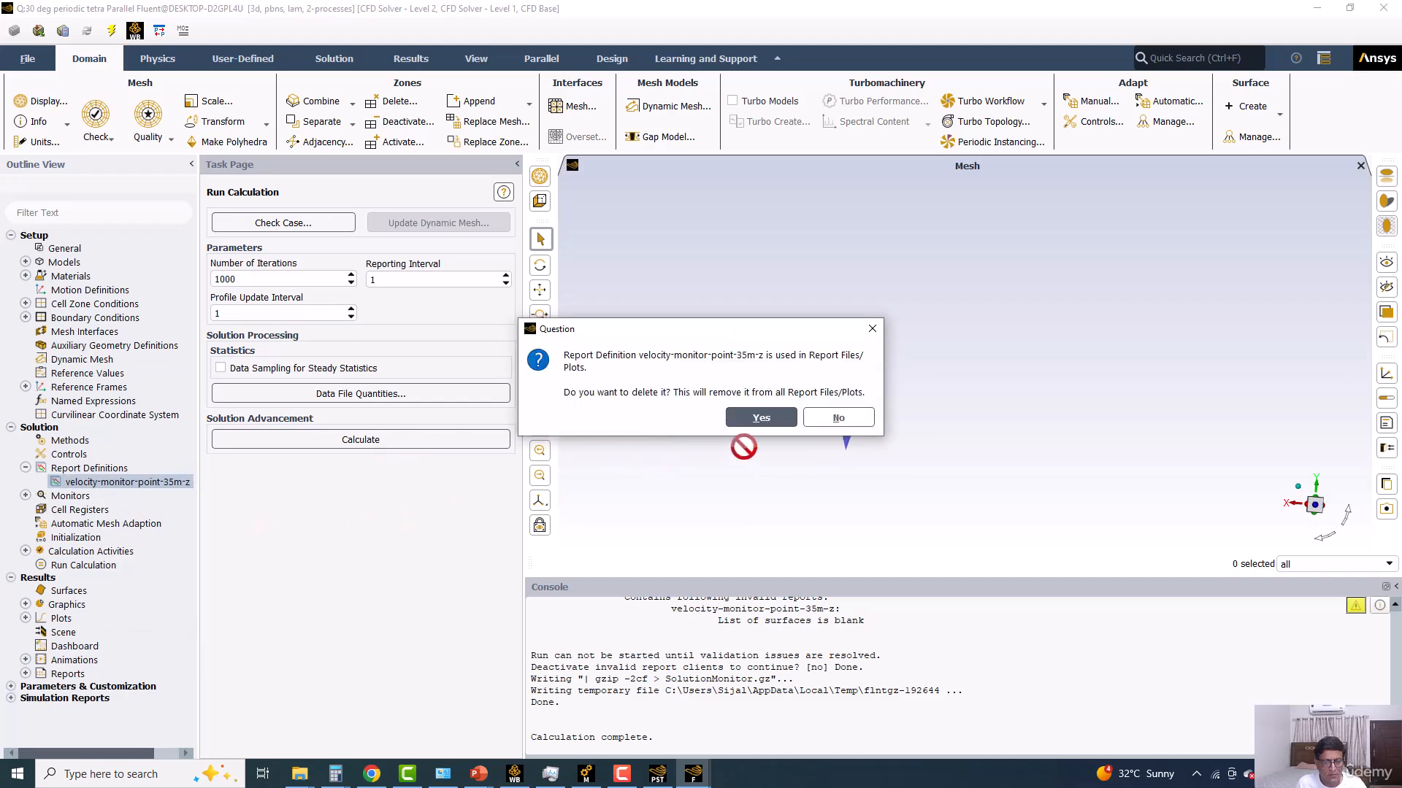
click(774, 421)
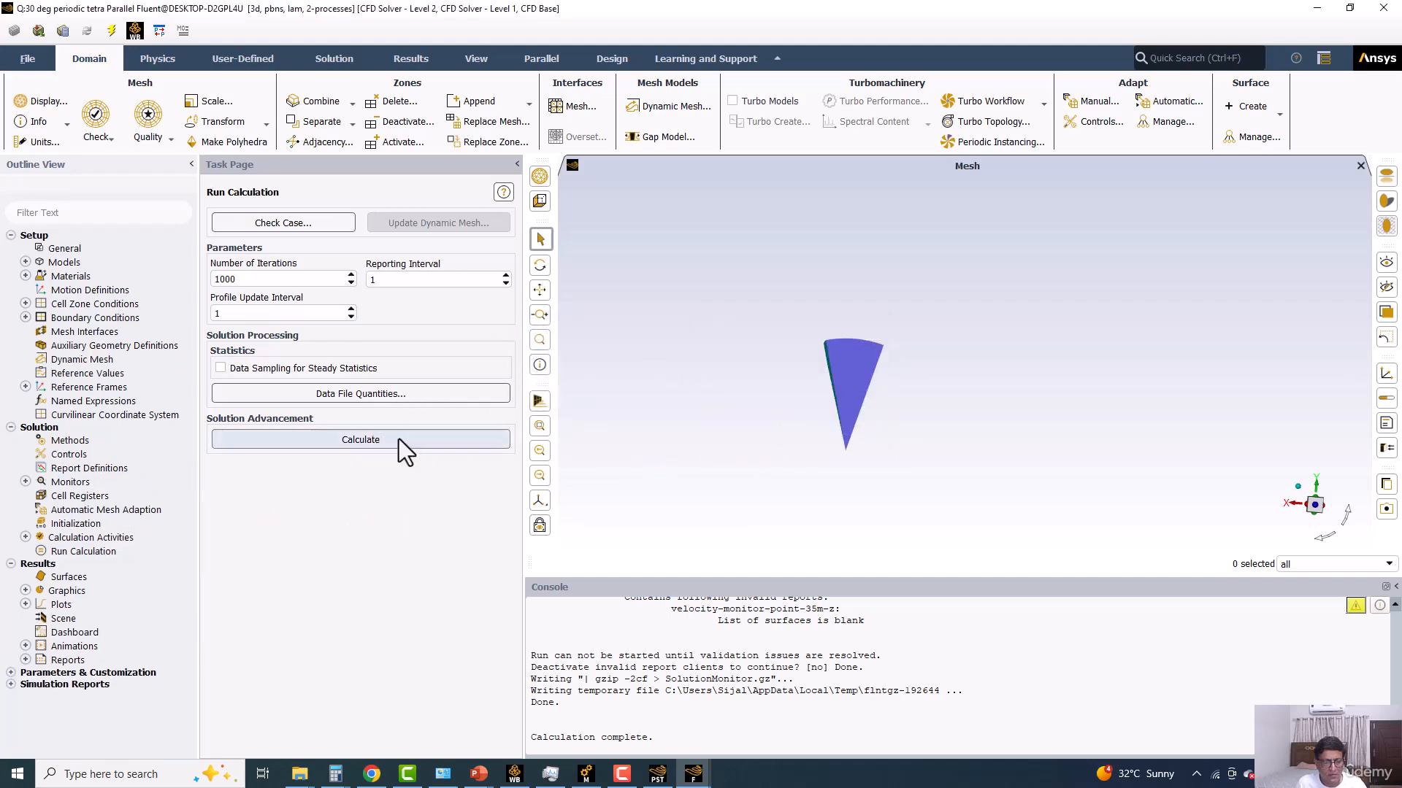
Step: Run the tetra case calculation with the current settings and dismiss the completion message
click(400, 440)
click(357, 470)
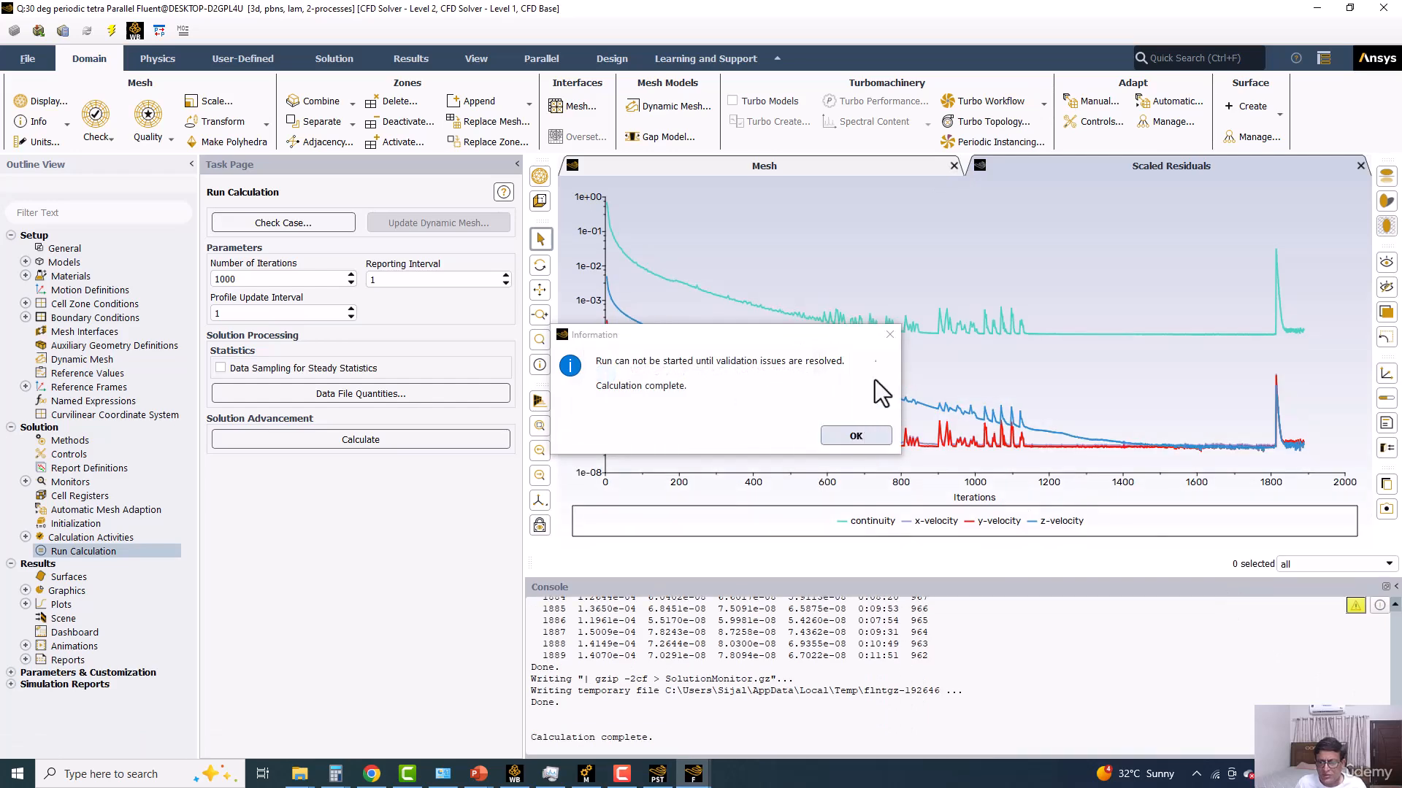
click(856, 436)
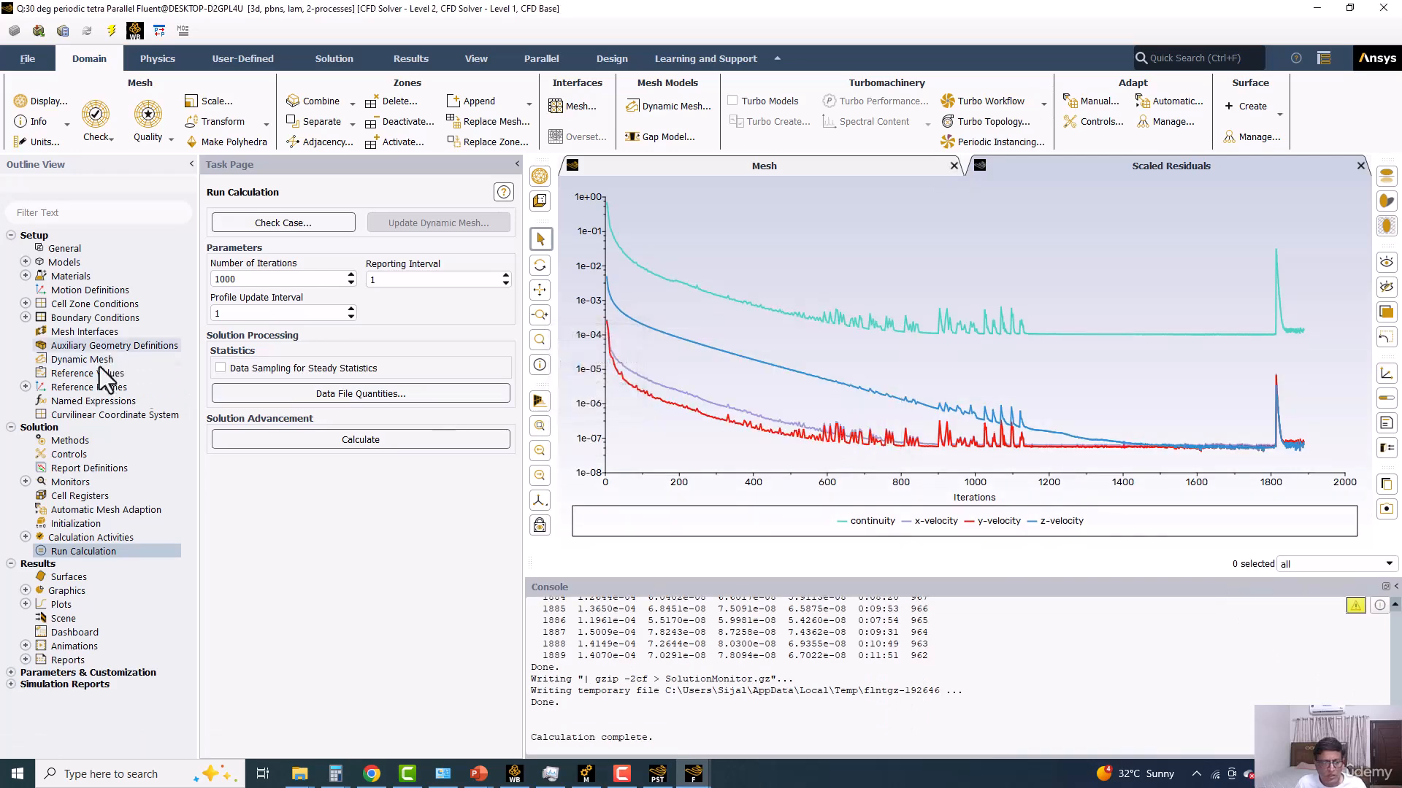
Step: Review the solution methods and the flow Courant number of the tetra case, then save the project
click(69, 441)
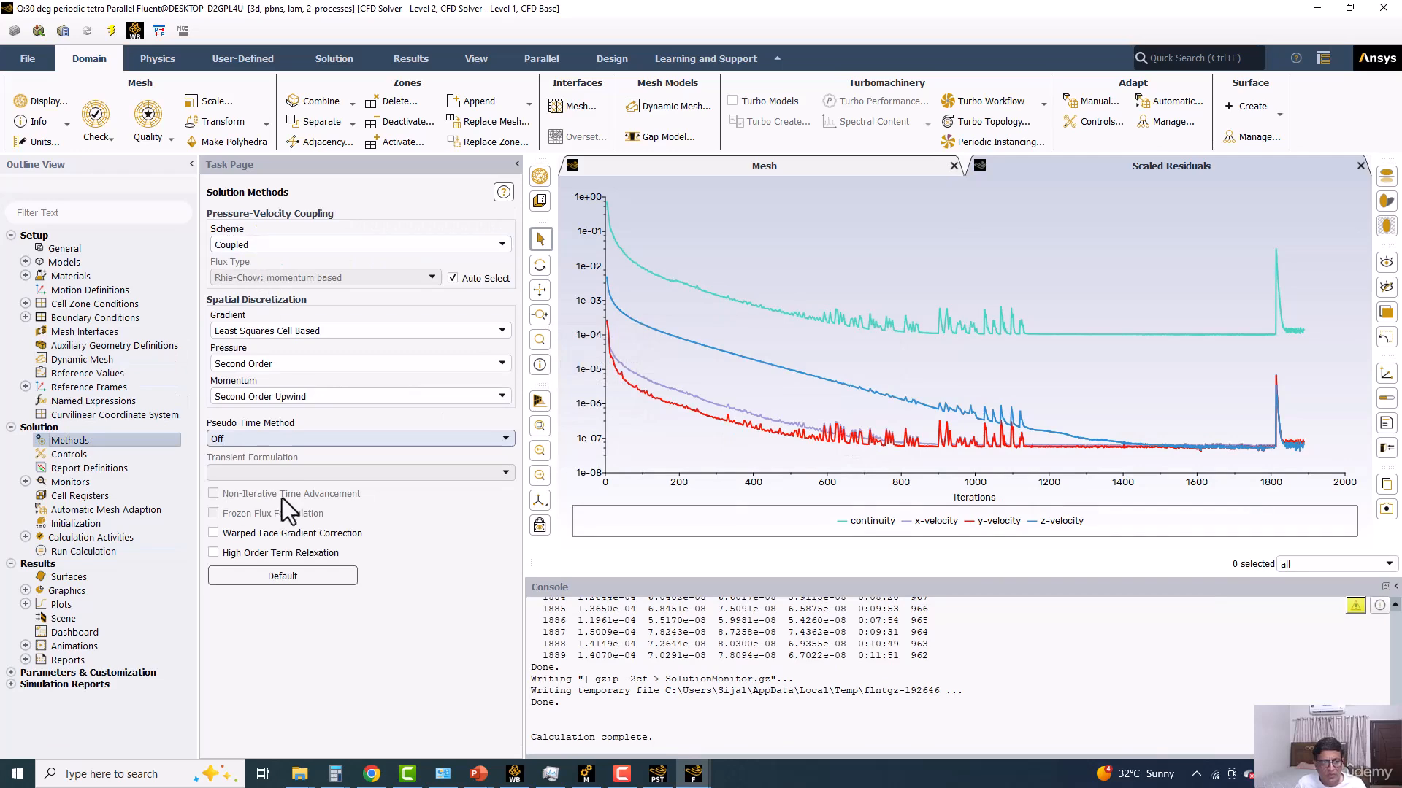
click(76, 453)
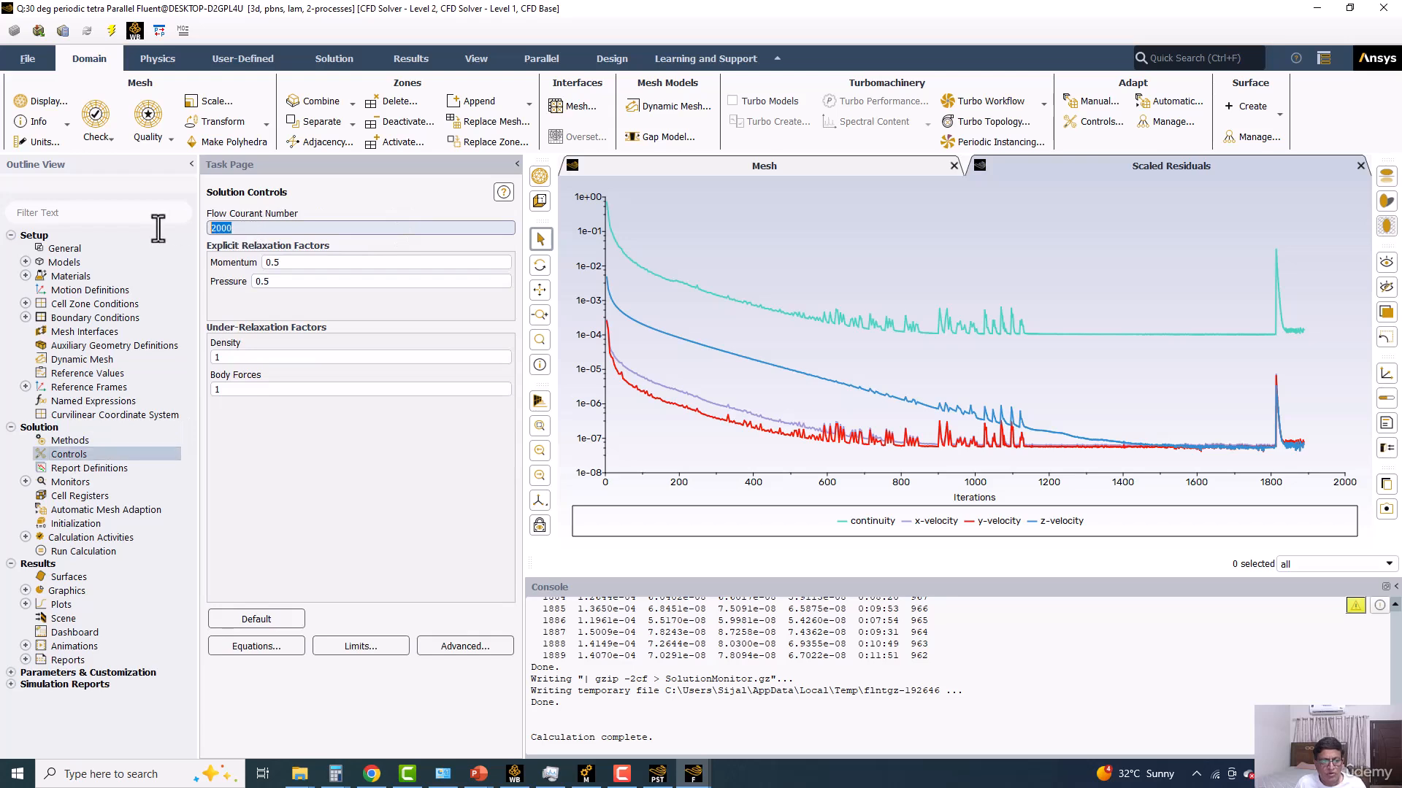
click(72, 552)
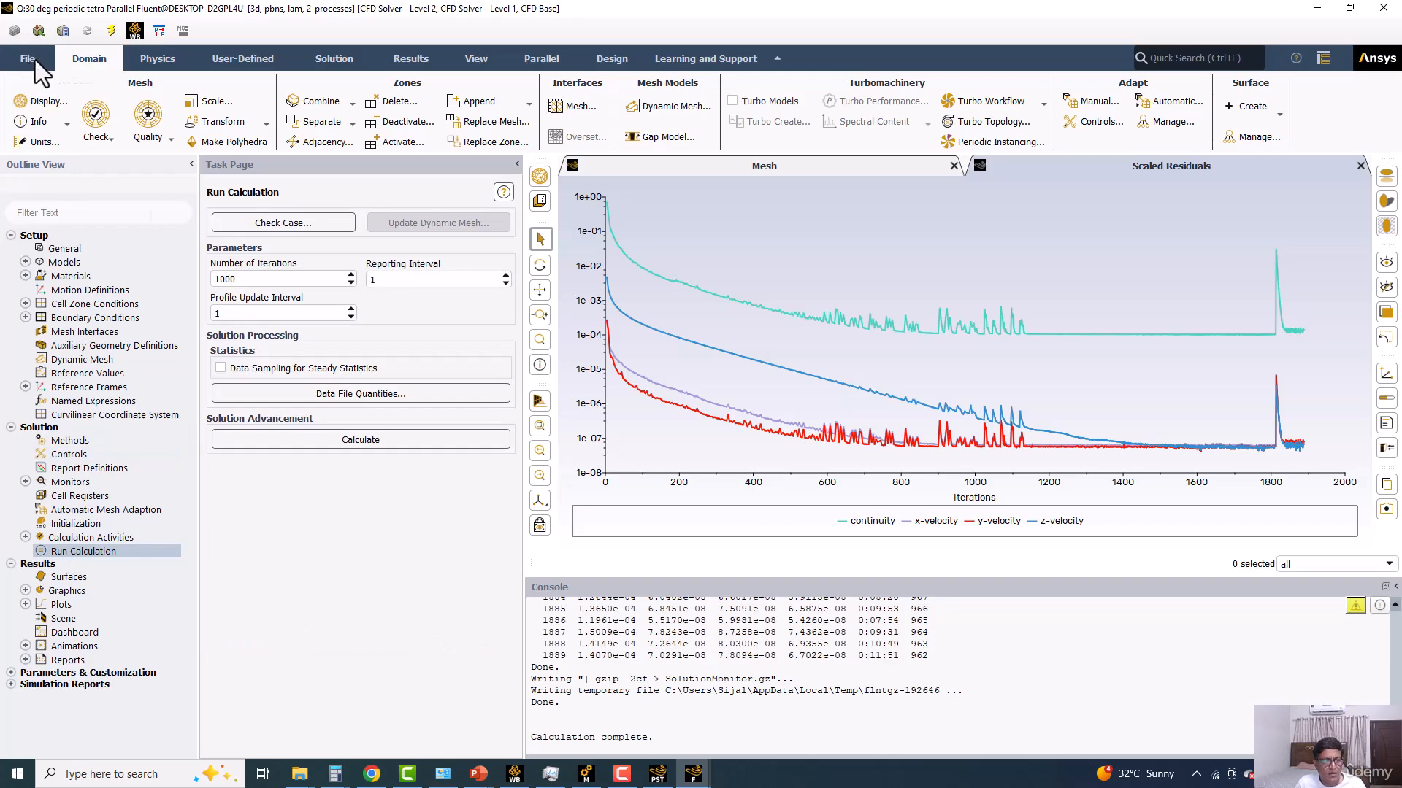
click(32, 60)
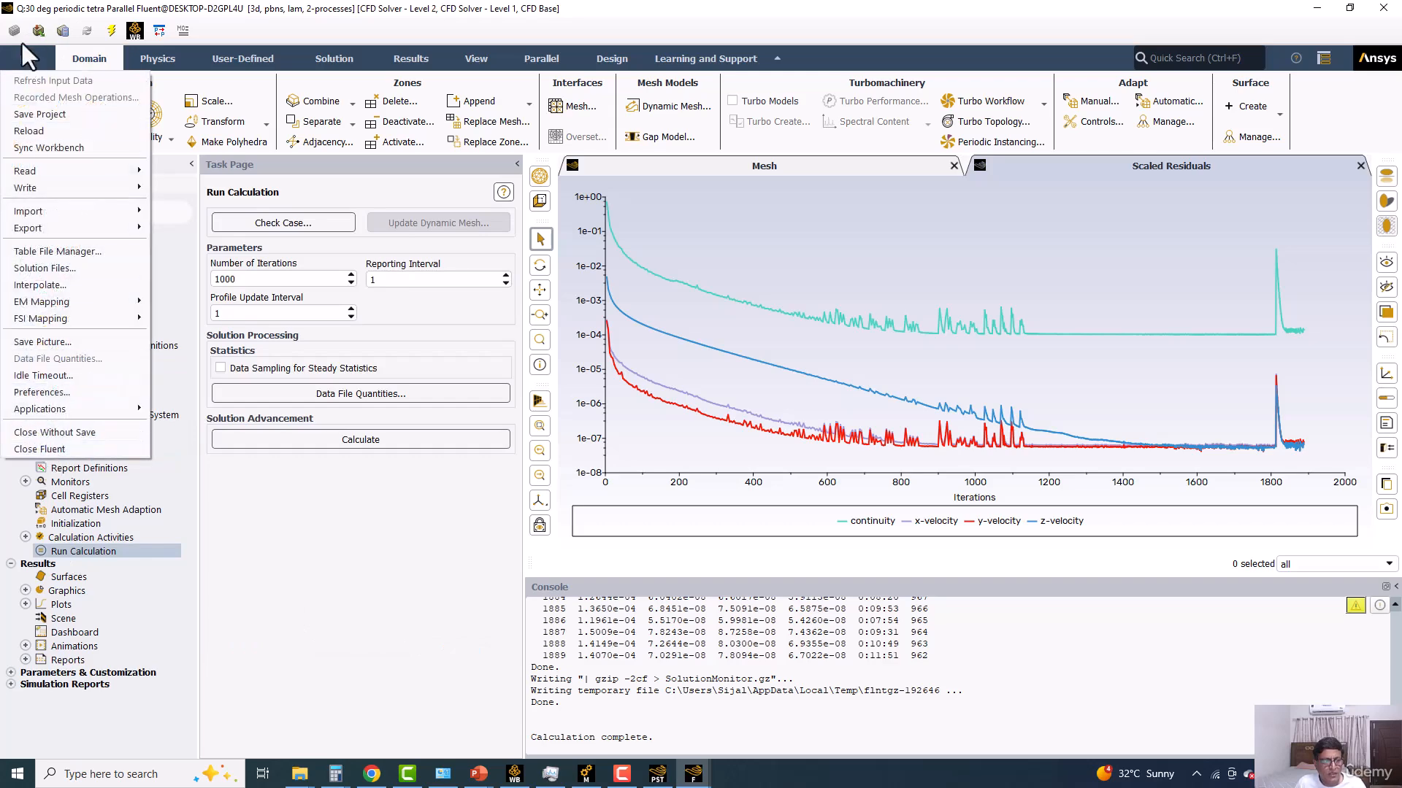
click(32, 114)
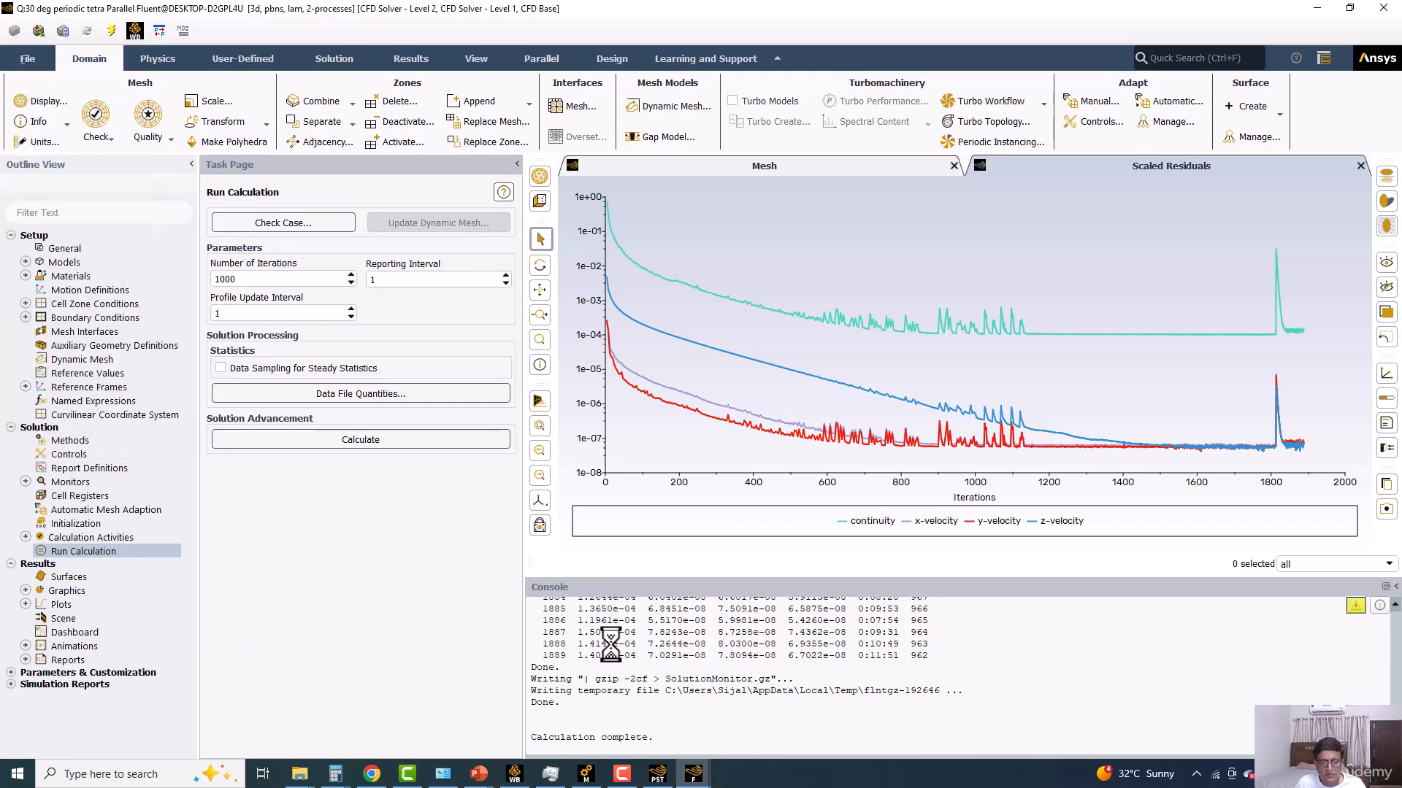
Step: Switch to the CFD-Post comparison and copy the camera from view2 to View 1
click(515, 772)
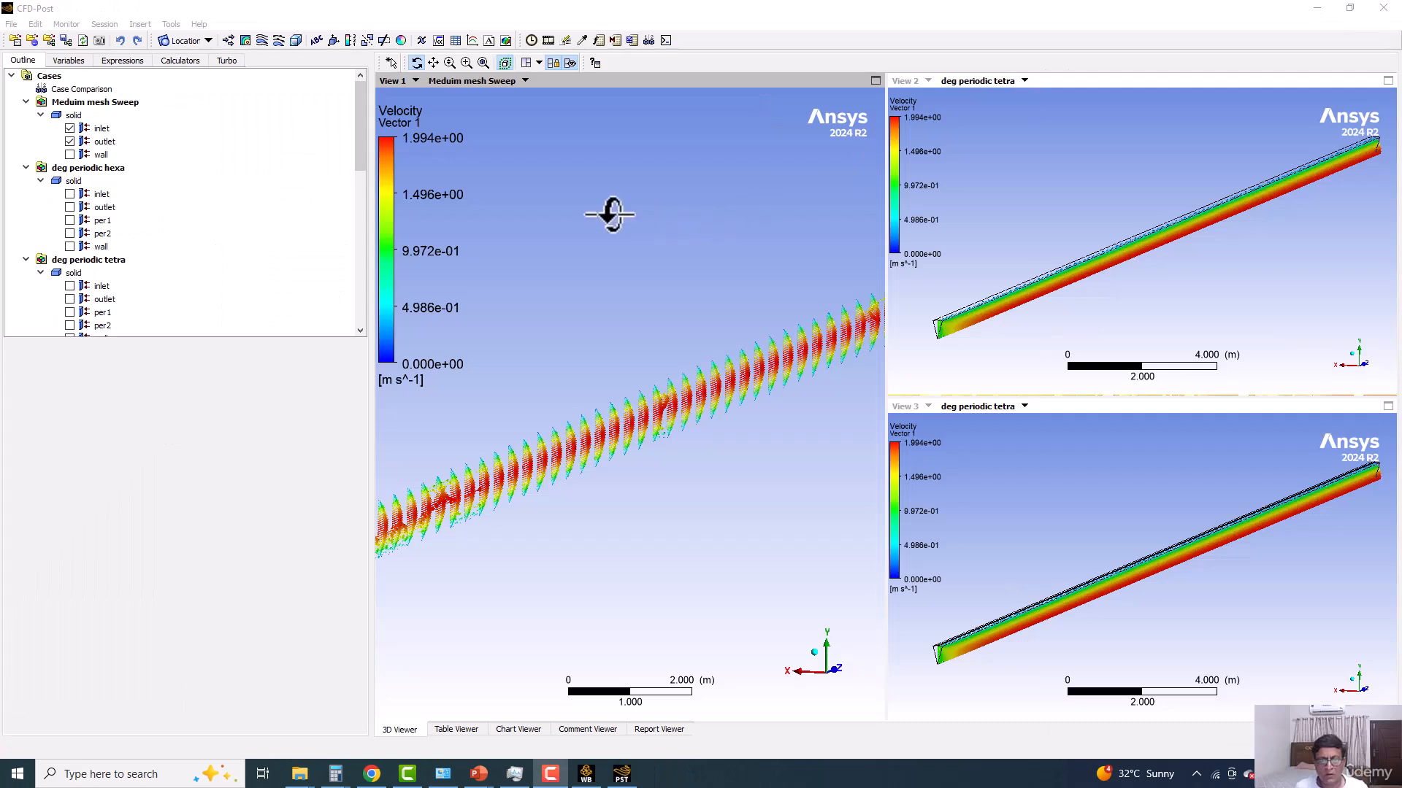
right_click(583, 193)
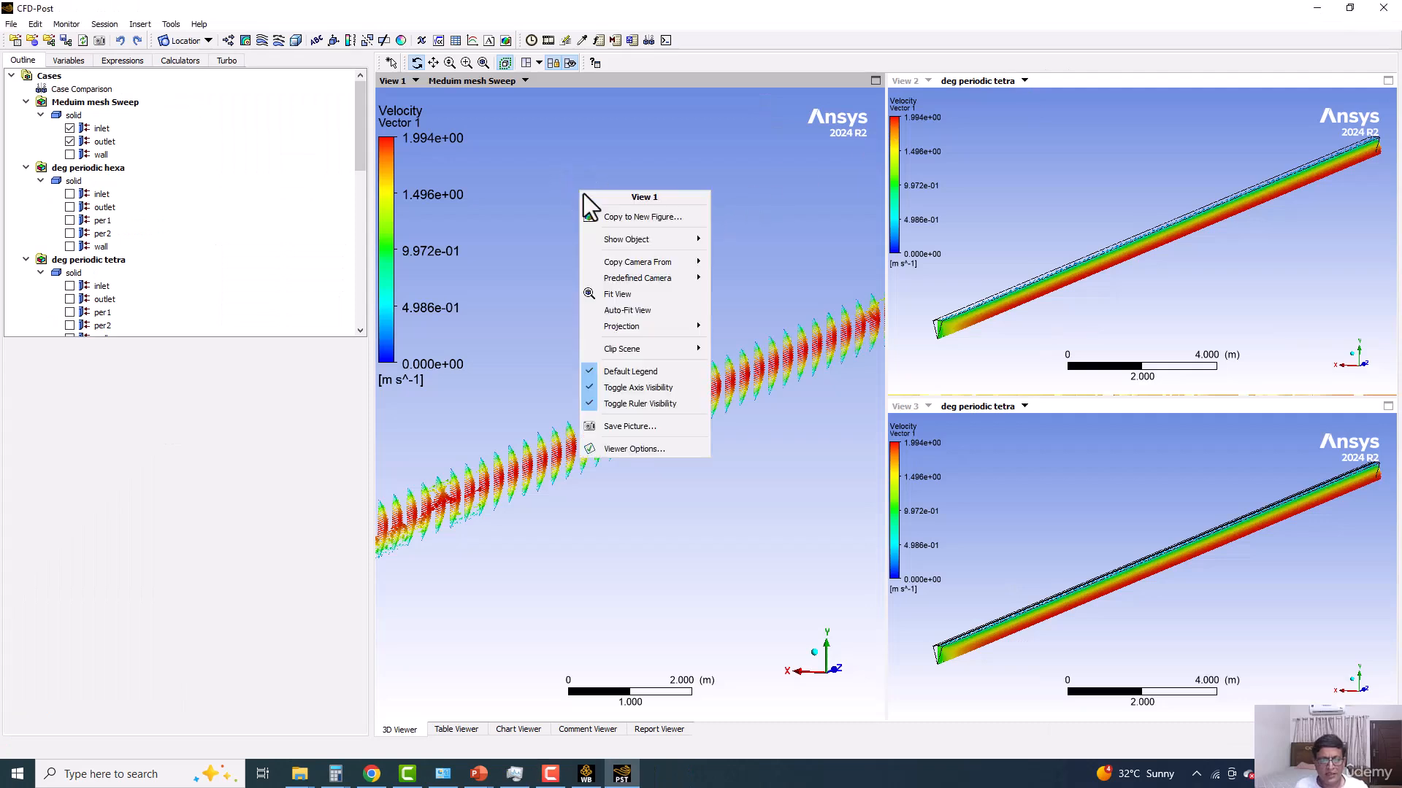
mouse_move(649, 262)
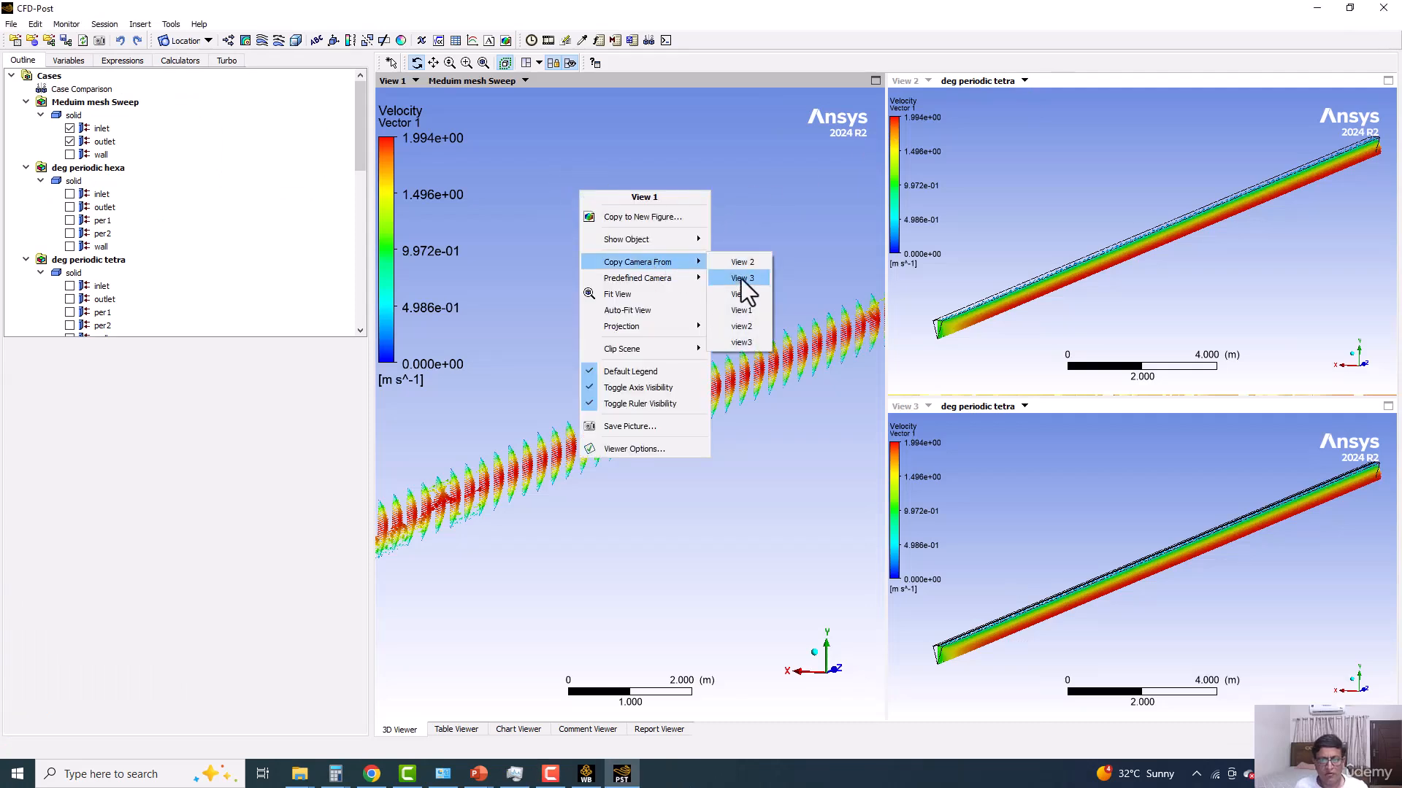
click(741, 326)
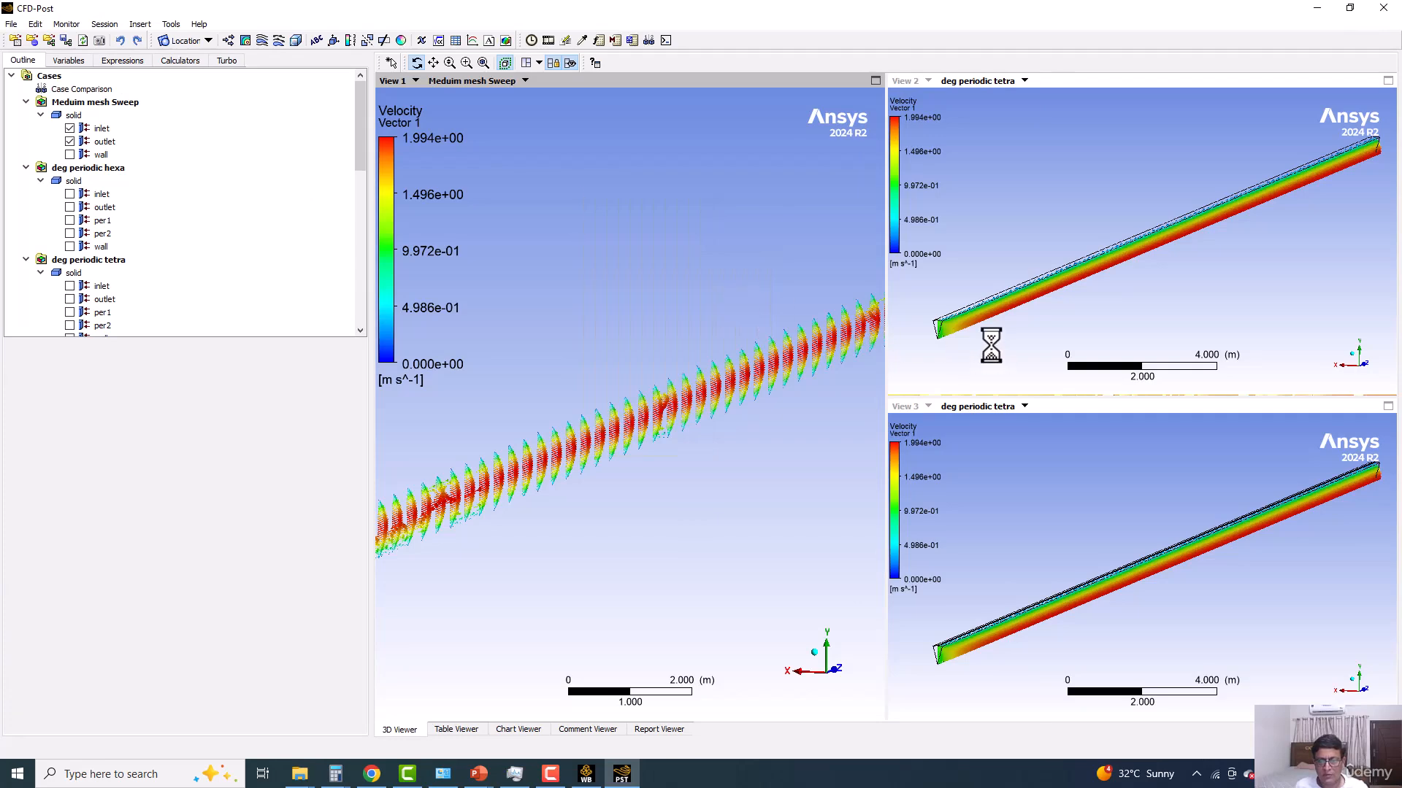
Step: Hide the inlet and outlet boundaries of the Meduim mesh Sweep case
scroll(104, 219, down, 8)
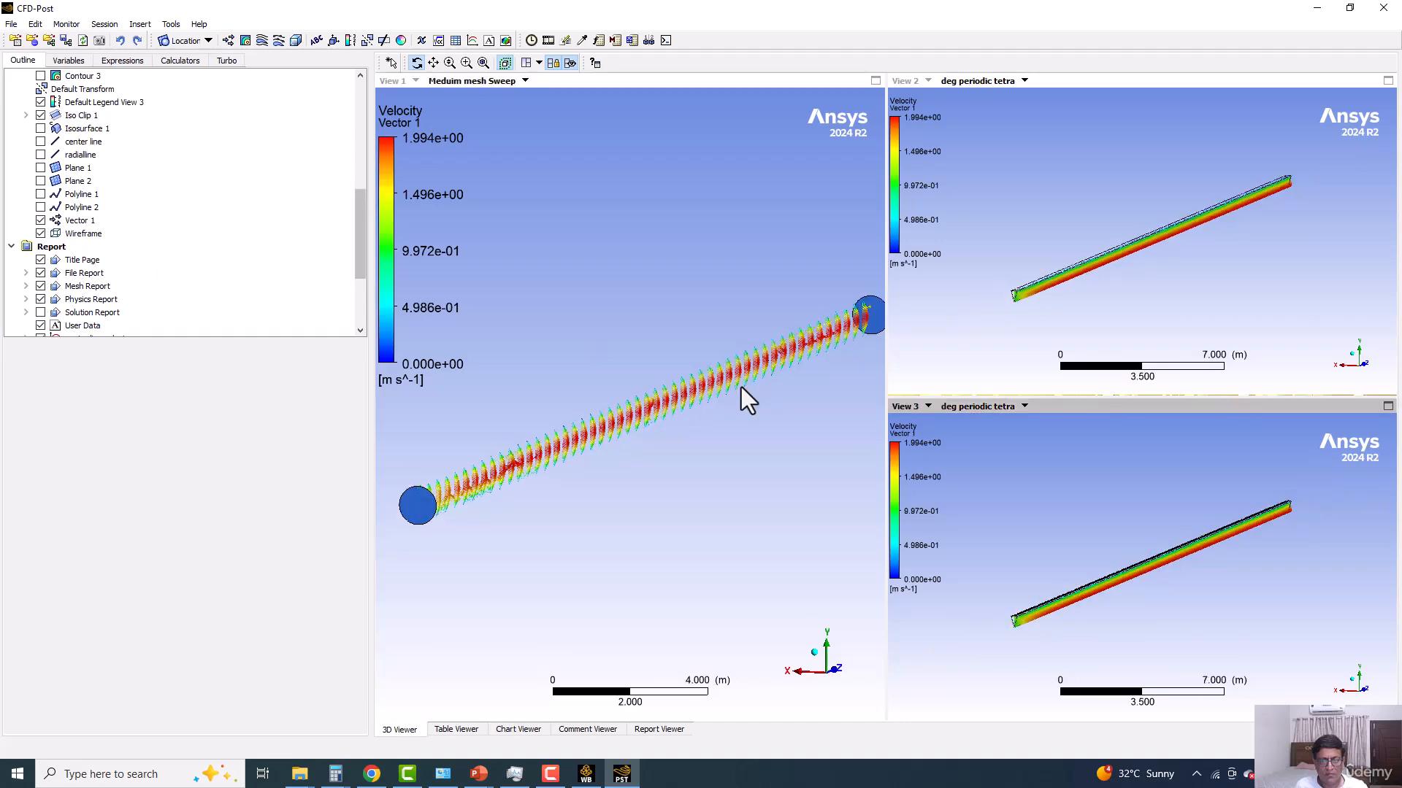
scroll(124, 203, up, 10)
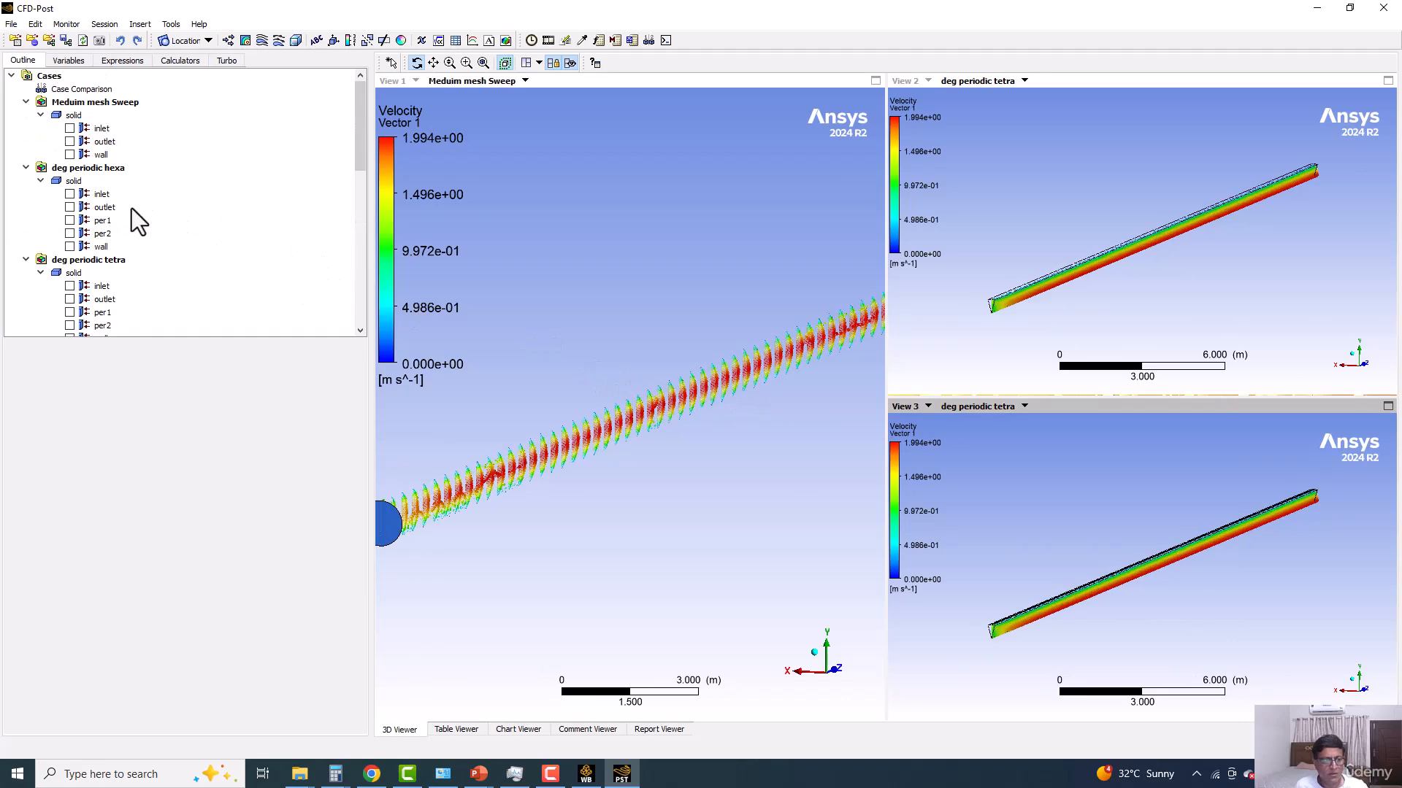
scroll(134, 219, down, 4)
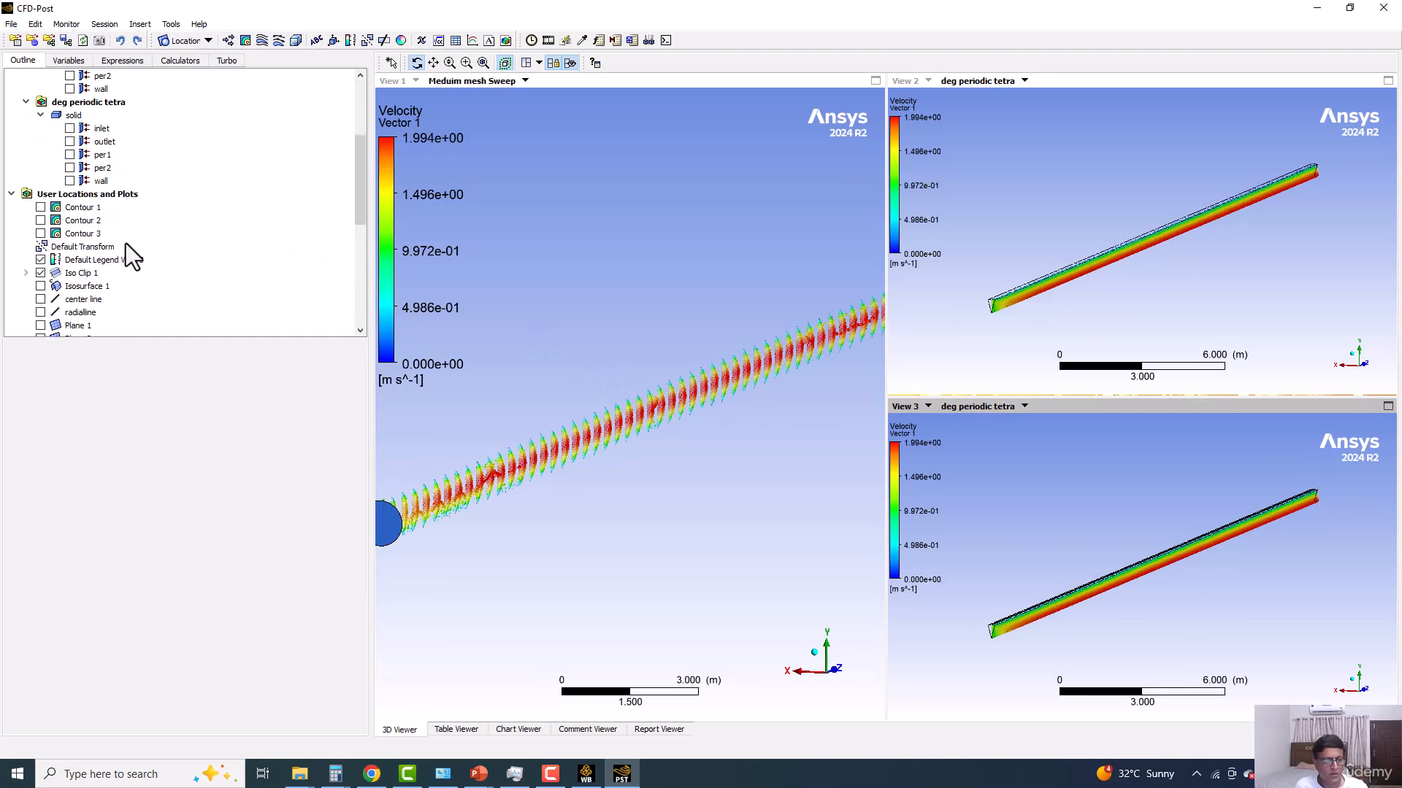
click(70, 141)
scroll(71, 146, up, 4)
click(70, 128)
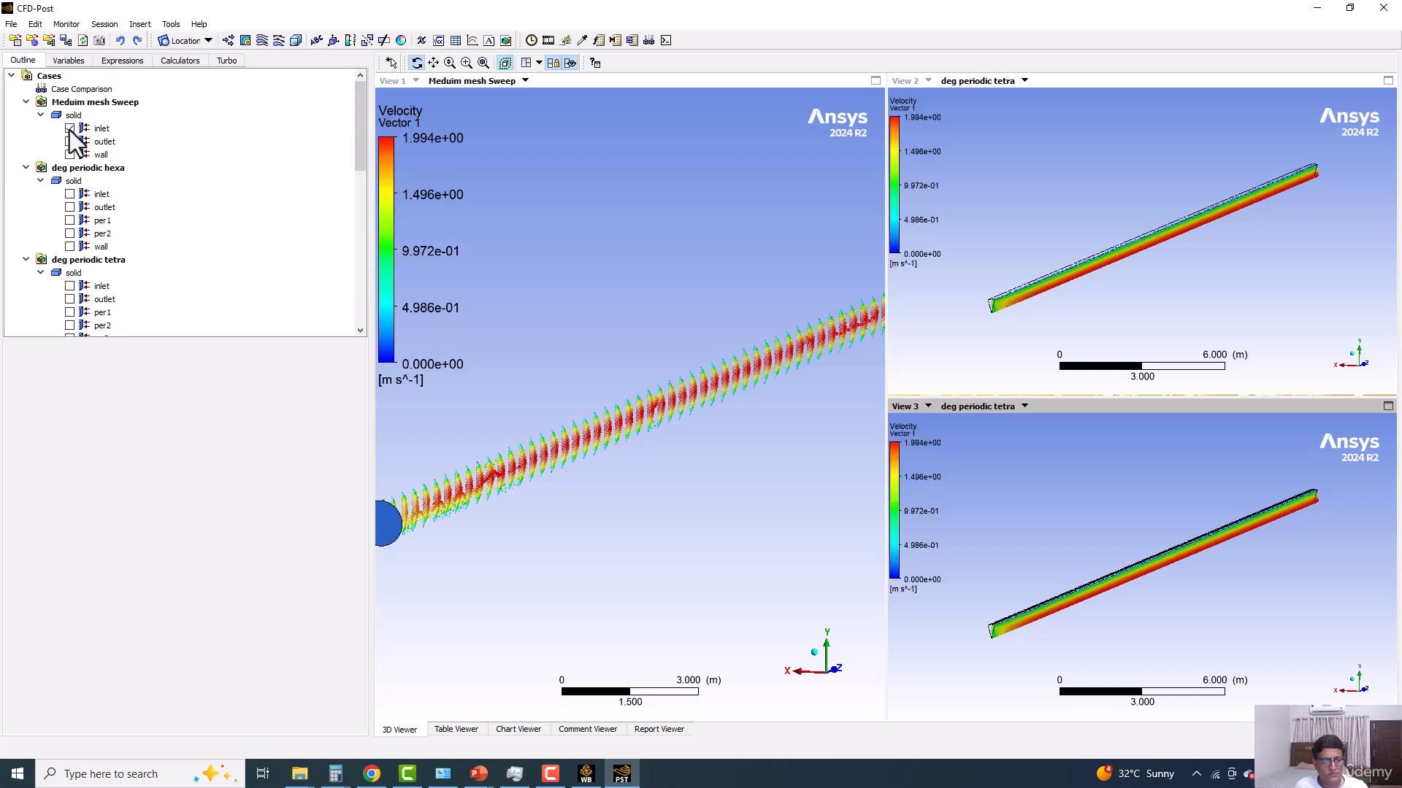
click(70, 129)
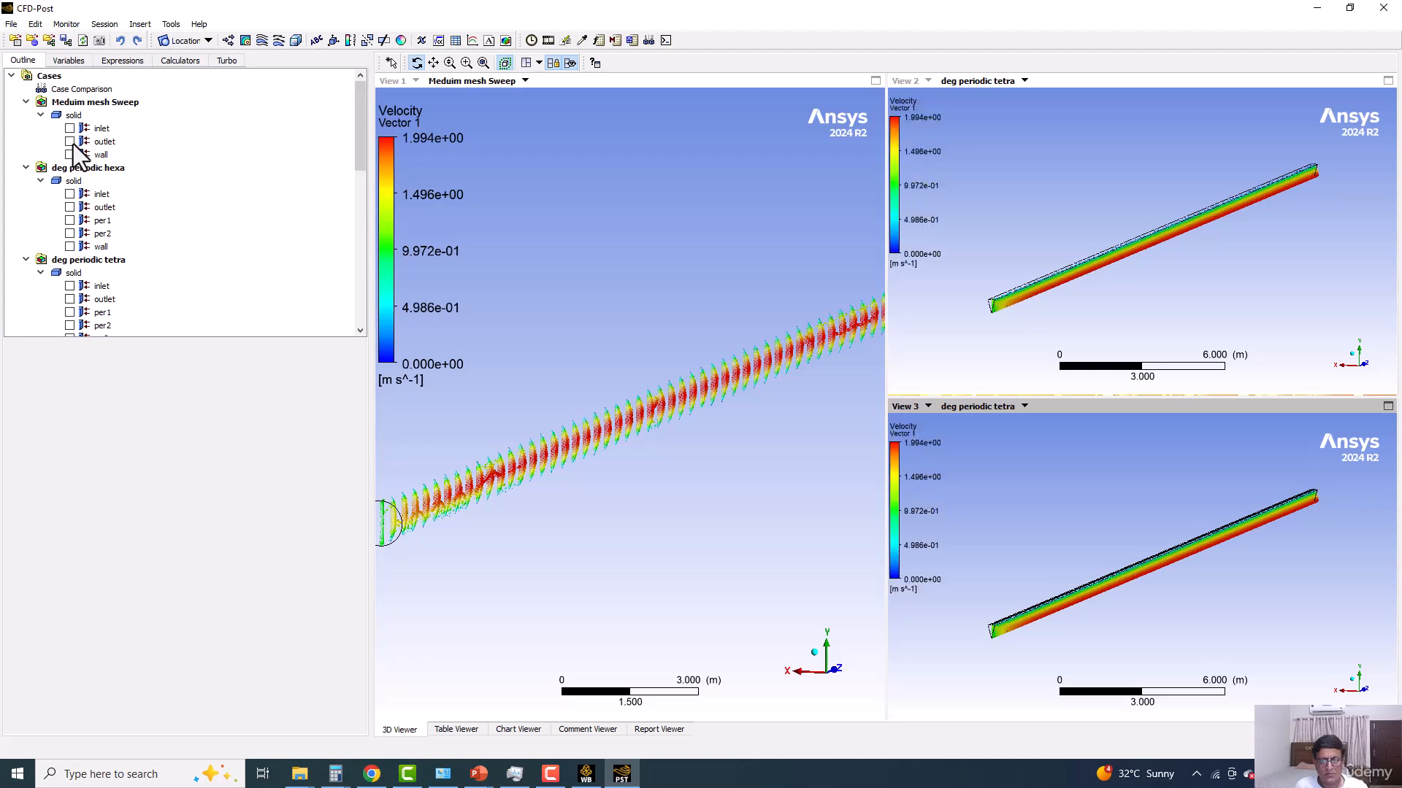
click(70, 141)
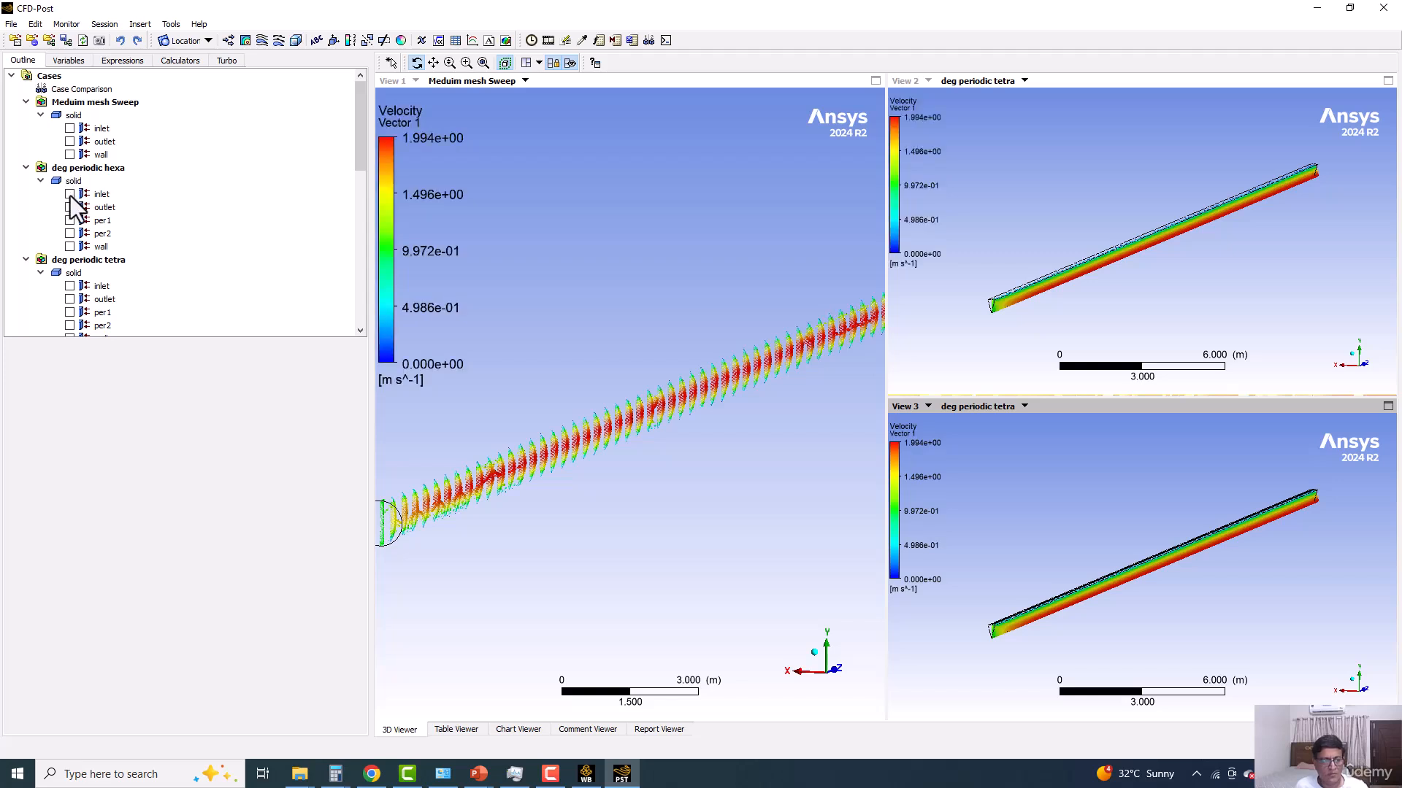
Step: Hide the inlet and outlet boundaries of the deg periodic hexa case and copy the camera from view2 to View 1
click(70, 194)
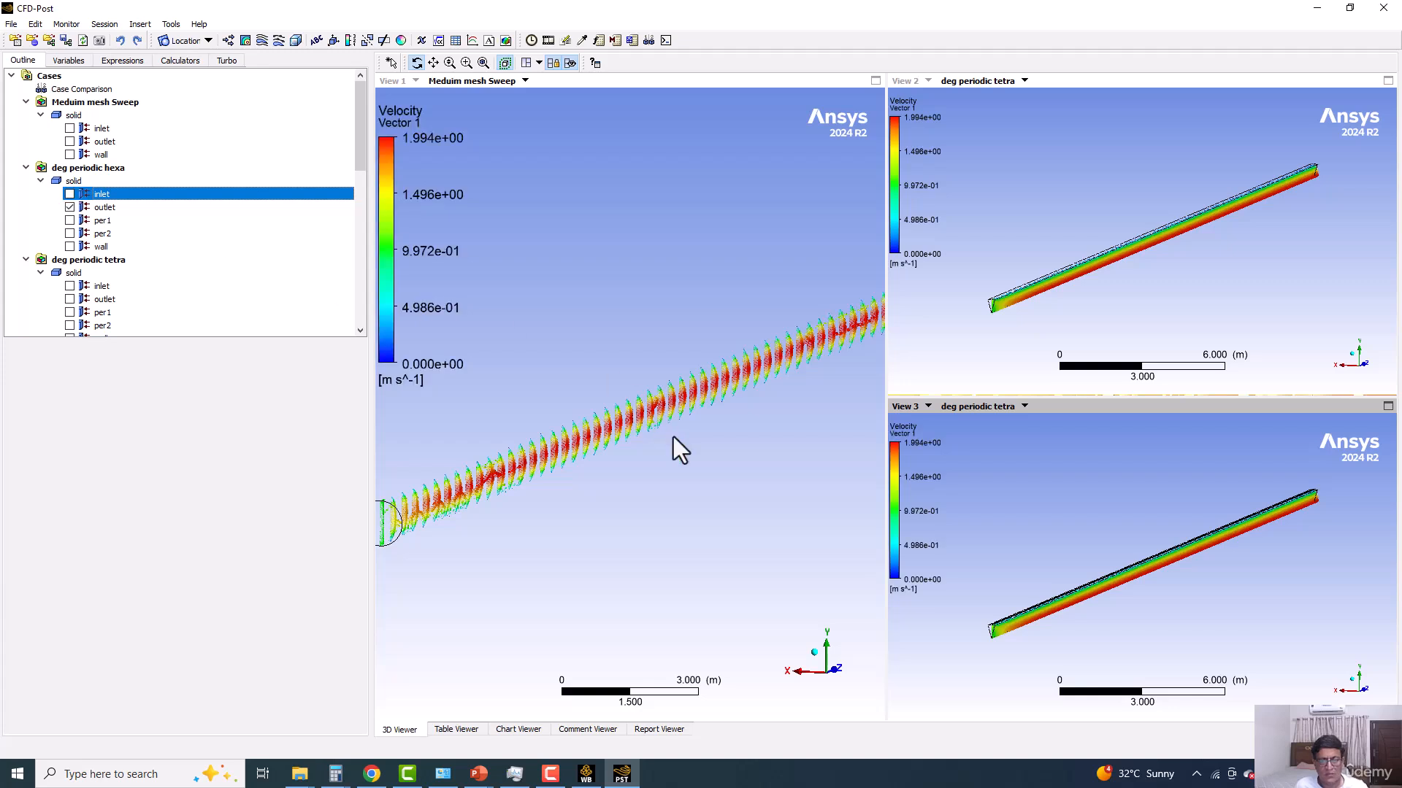
click(650, 297)
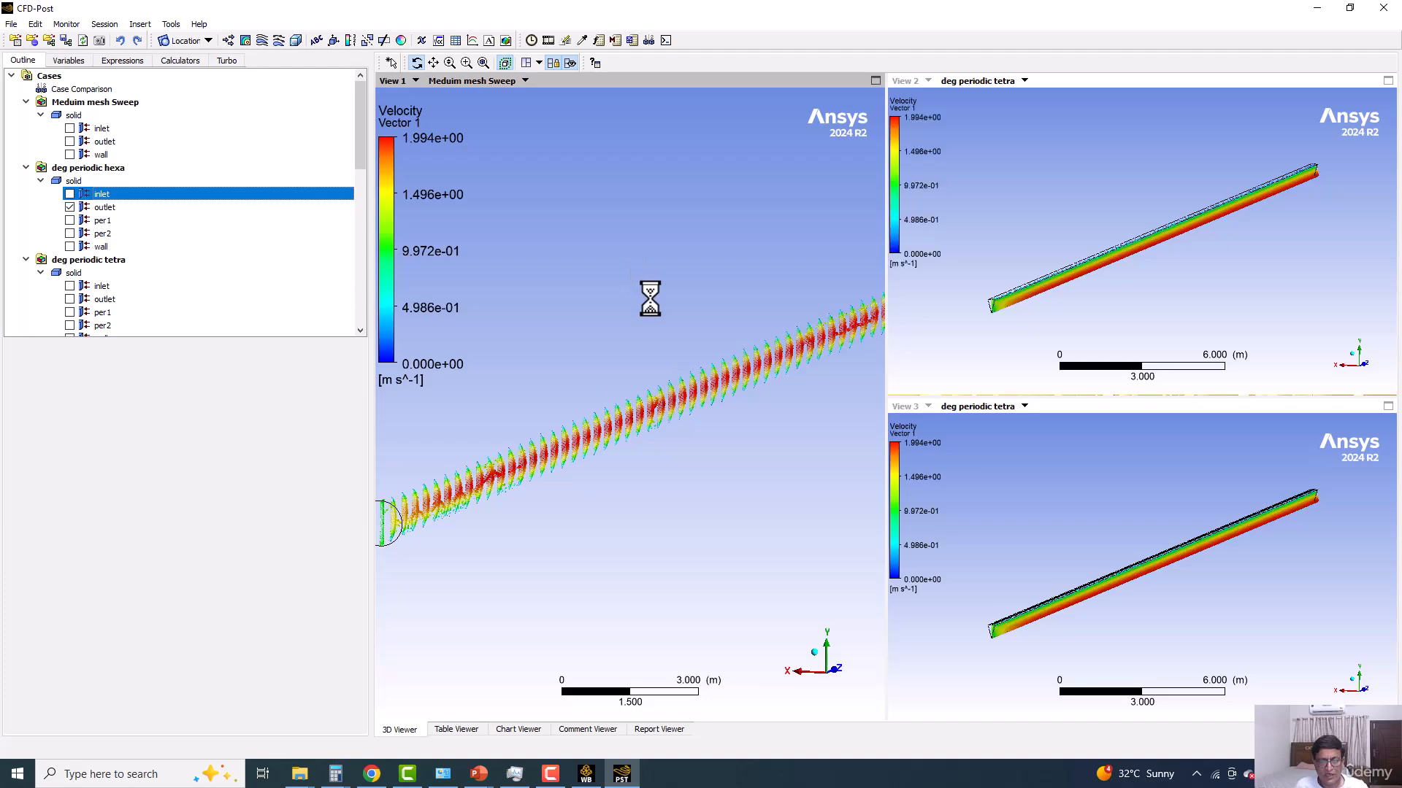
right_click(670, 217)
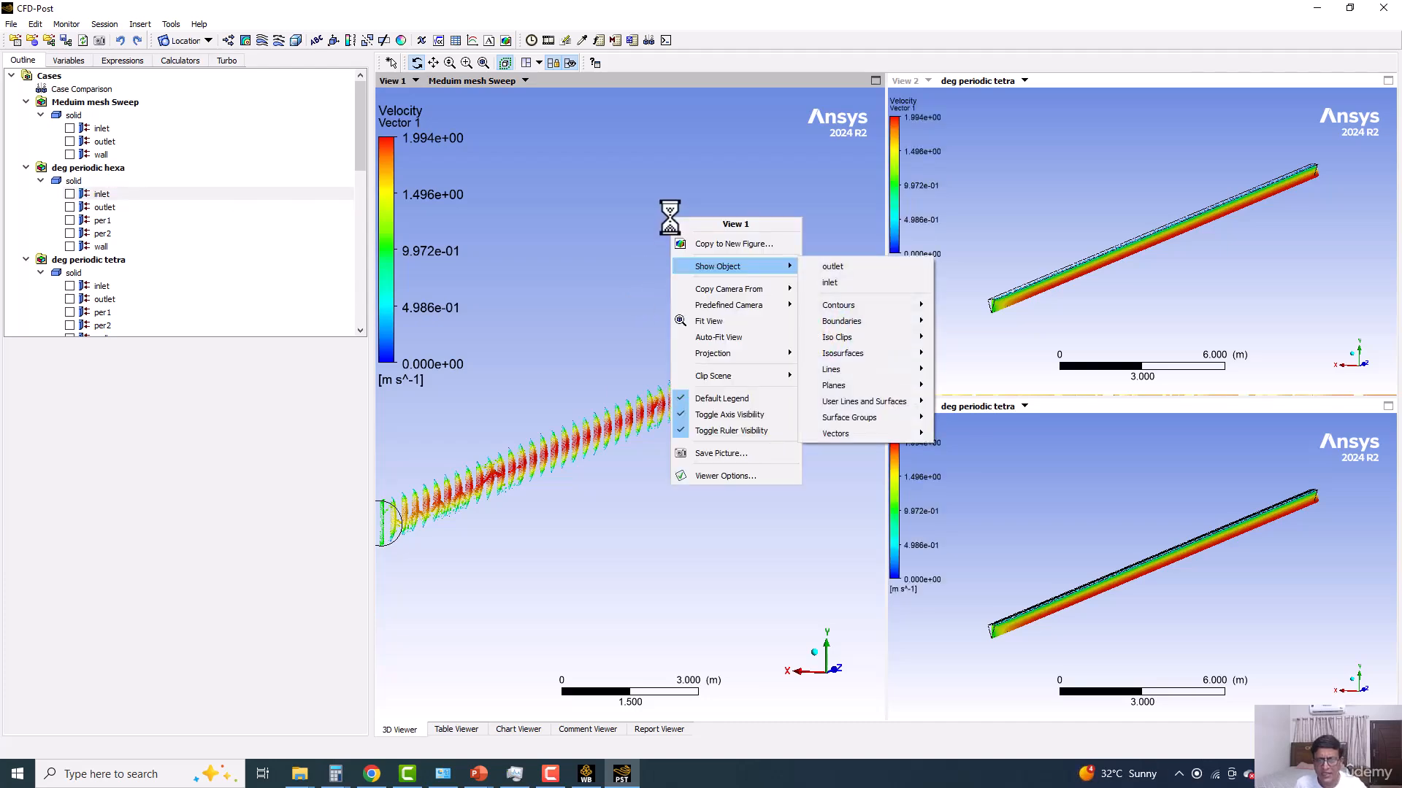
mouse_move(730, 289)
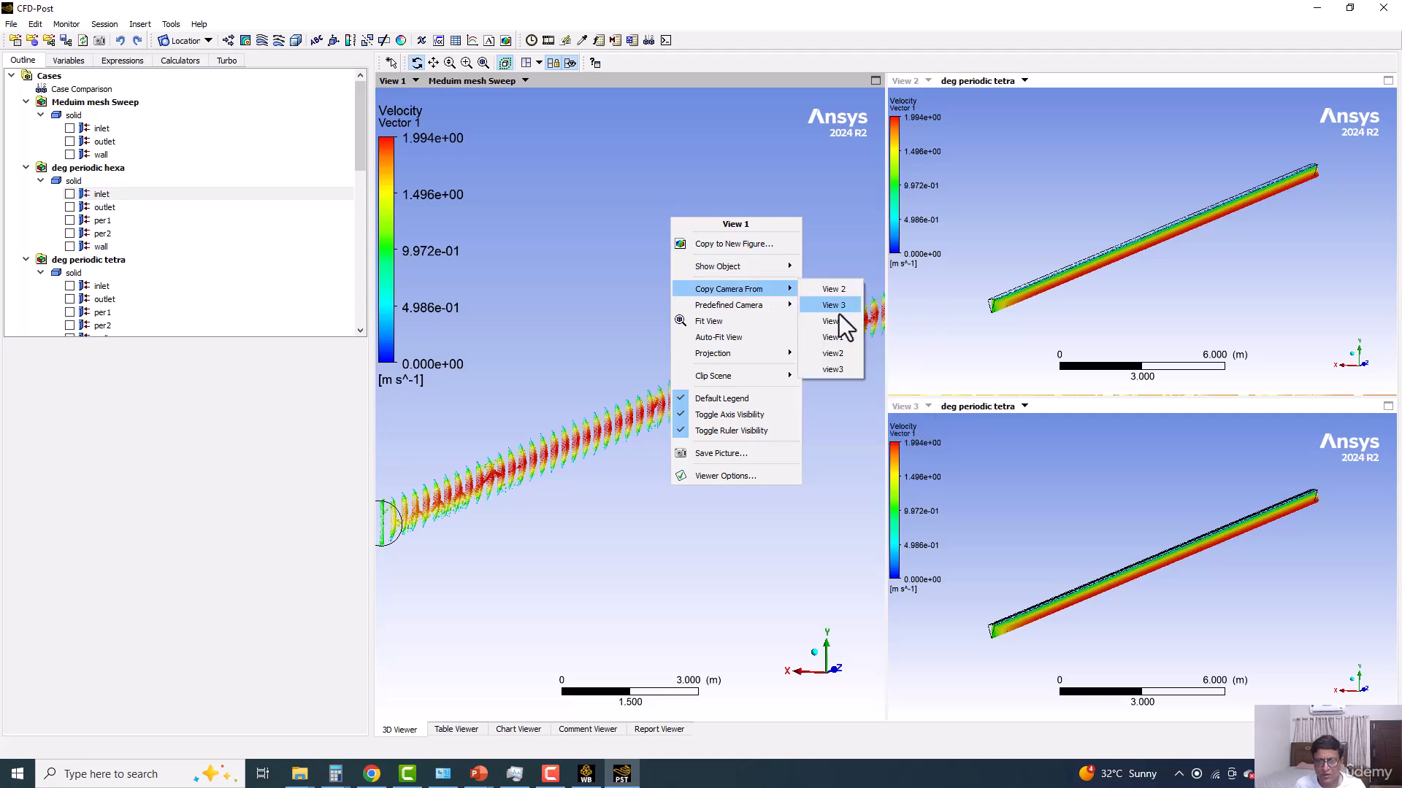
click(833, 354)
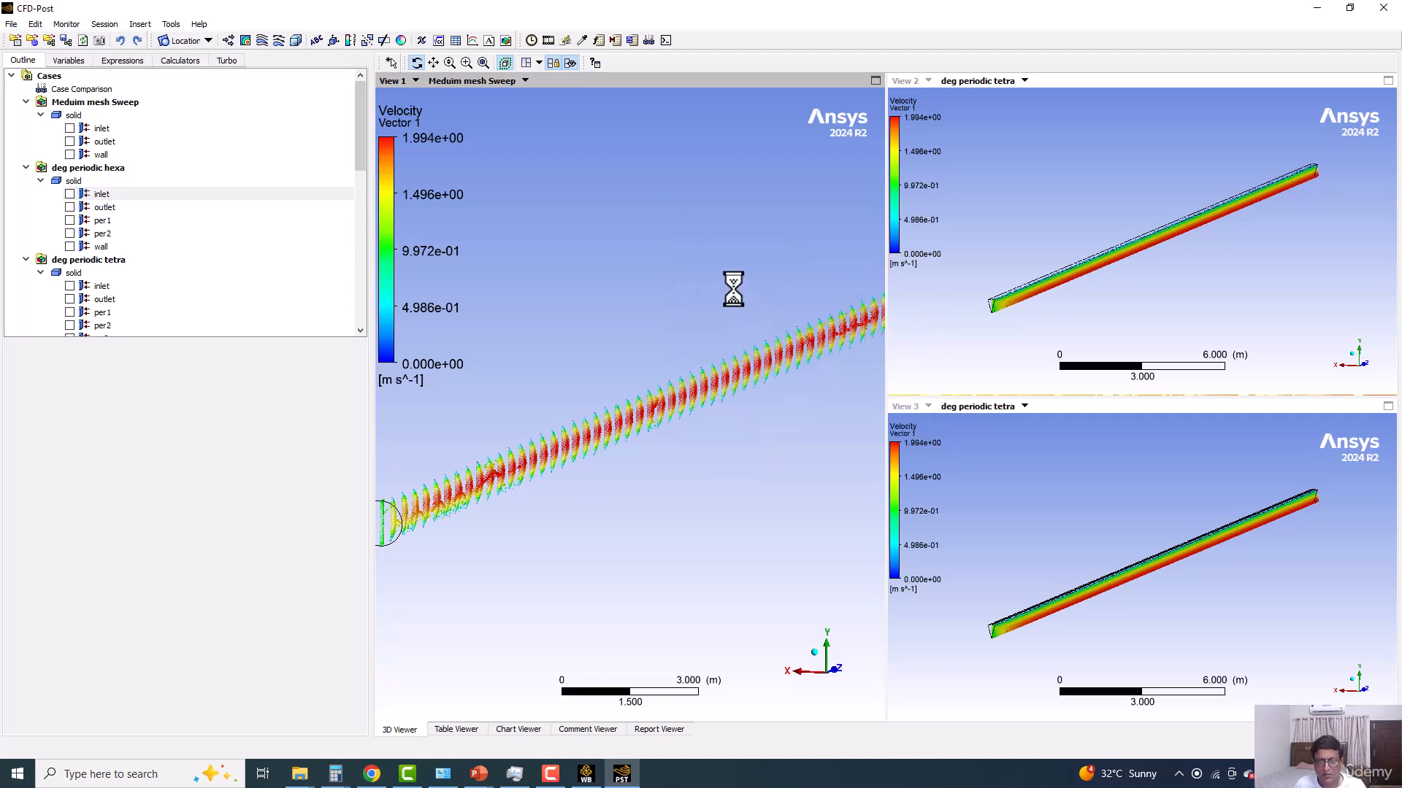
right_click(712, 235)
mouse_move(799, 307)
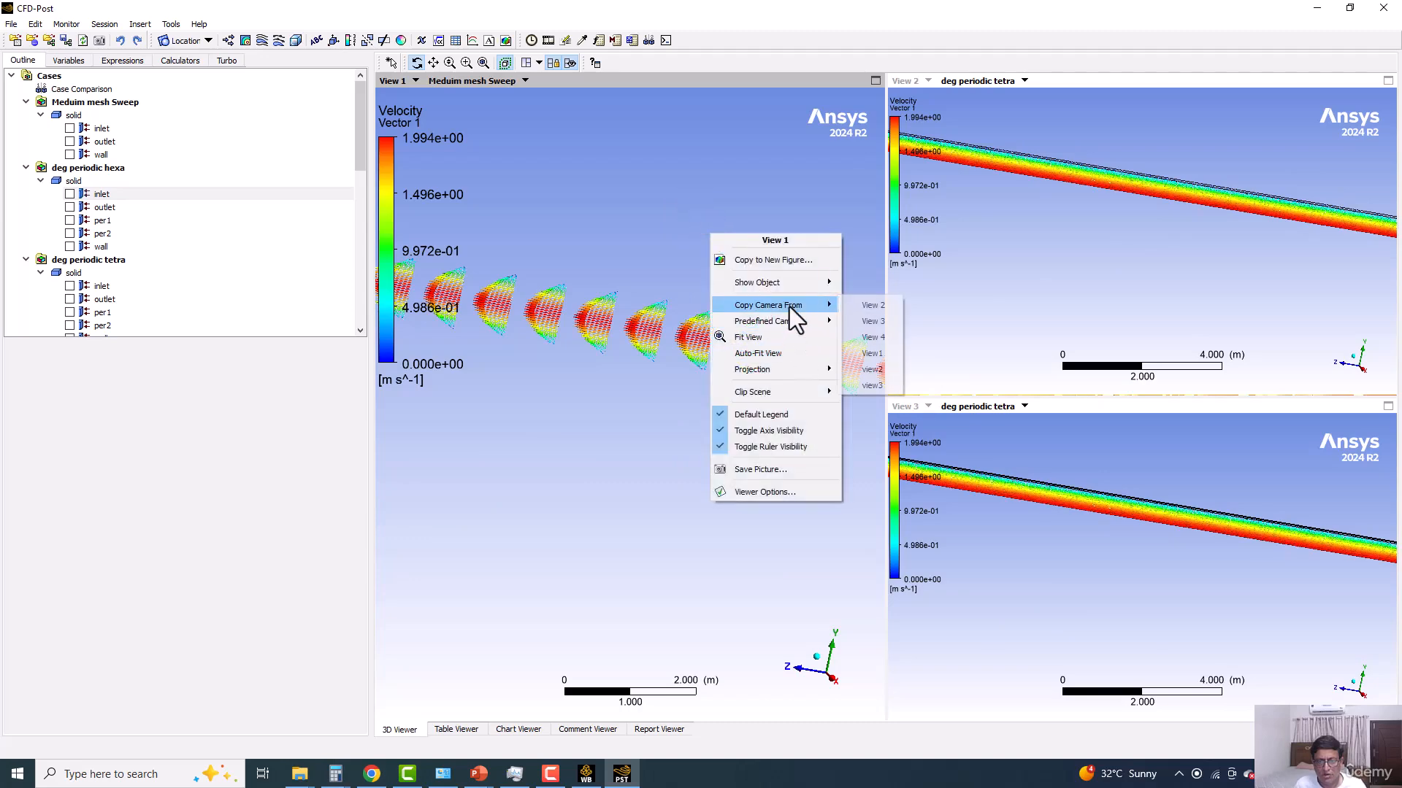
click(869, 373)
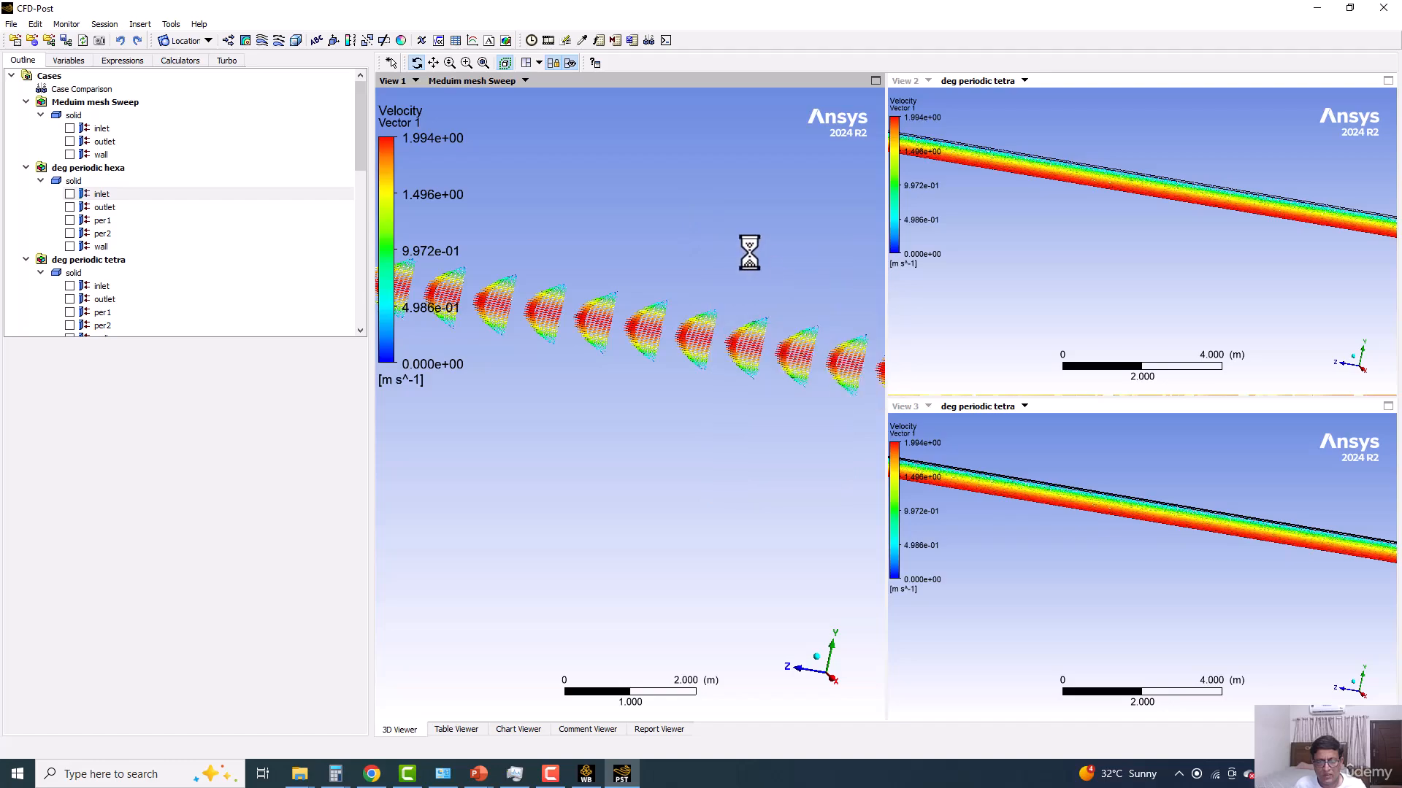
Step: Set the symbol size of the Vector 1 plot to 0.1 and apply the change
scroll(1028, 254, up, 5)
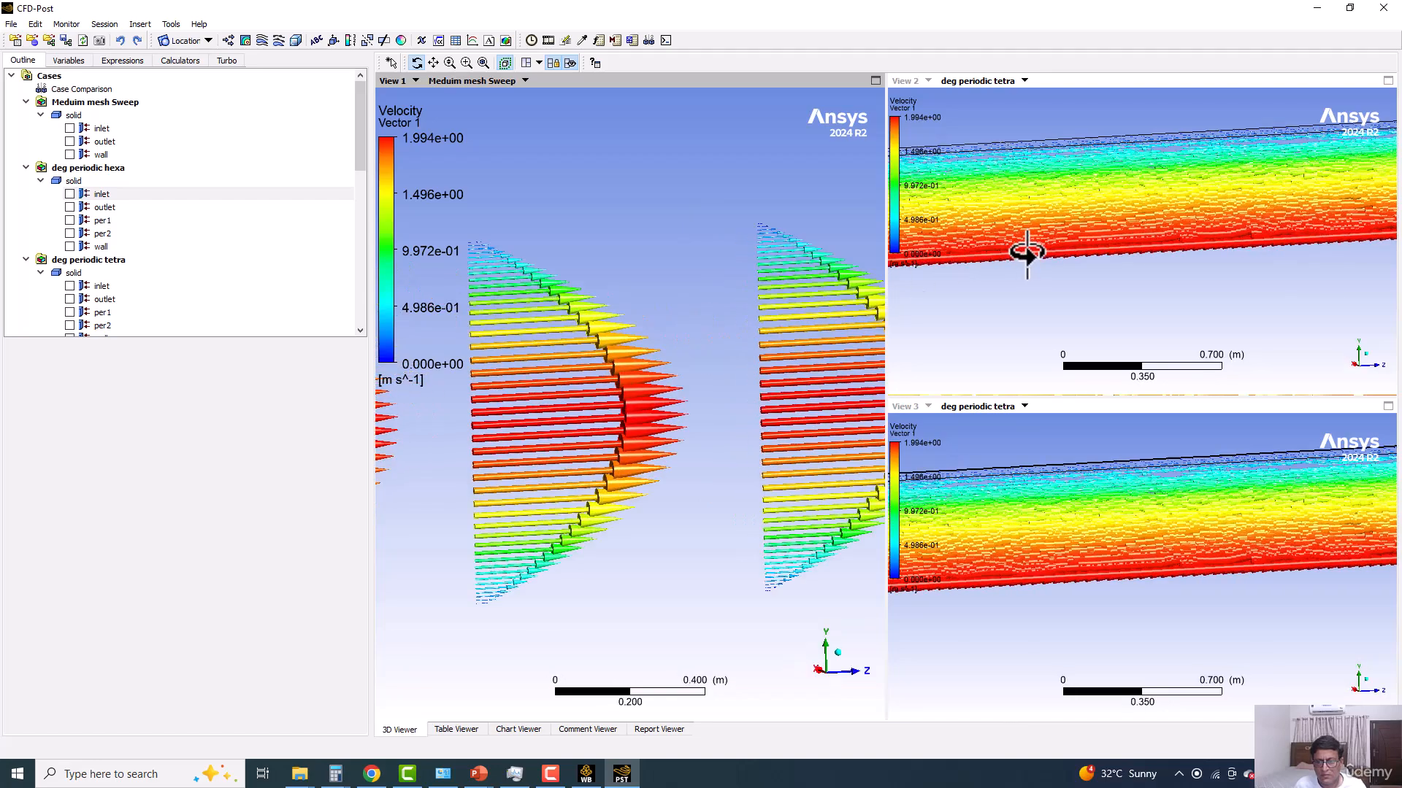
scroll(1027, 253, up, 2)
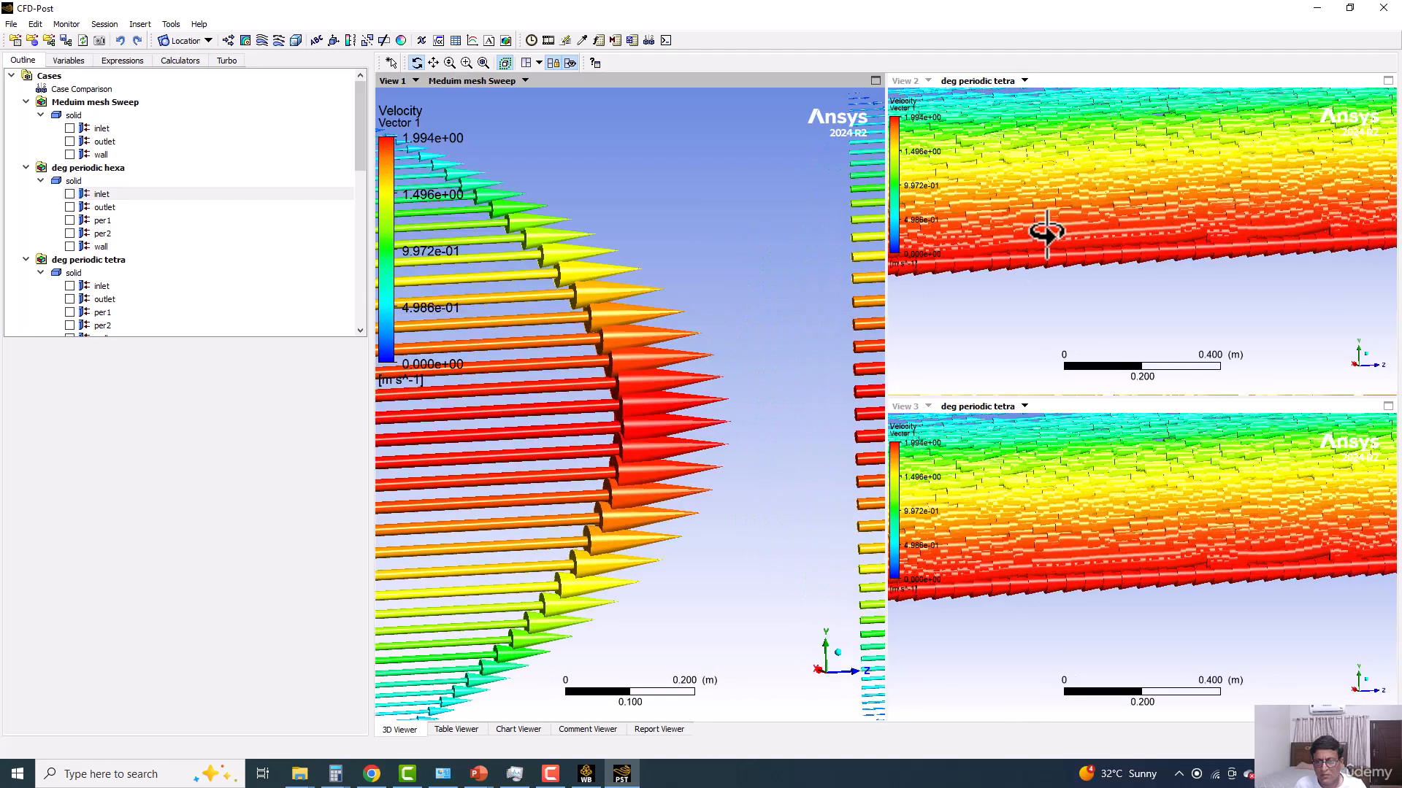
scroll(76, 212, down, 7)
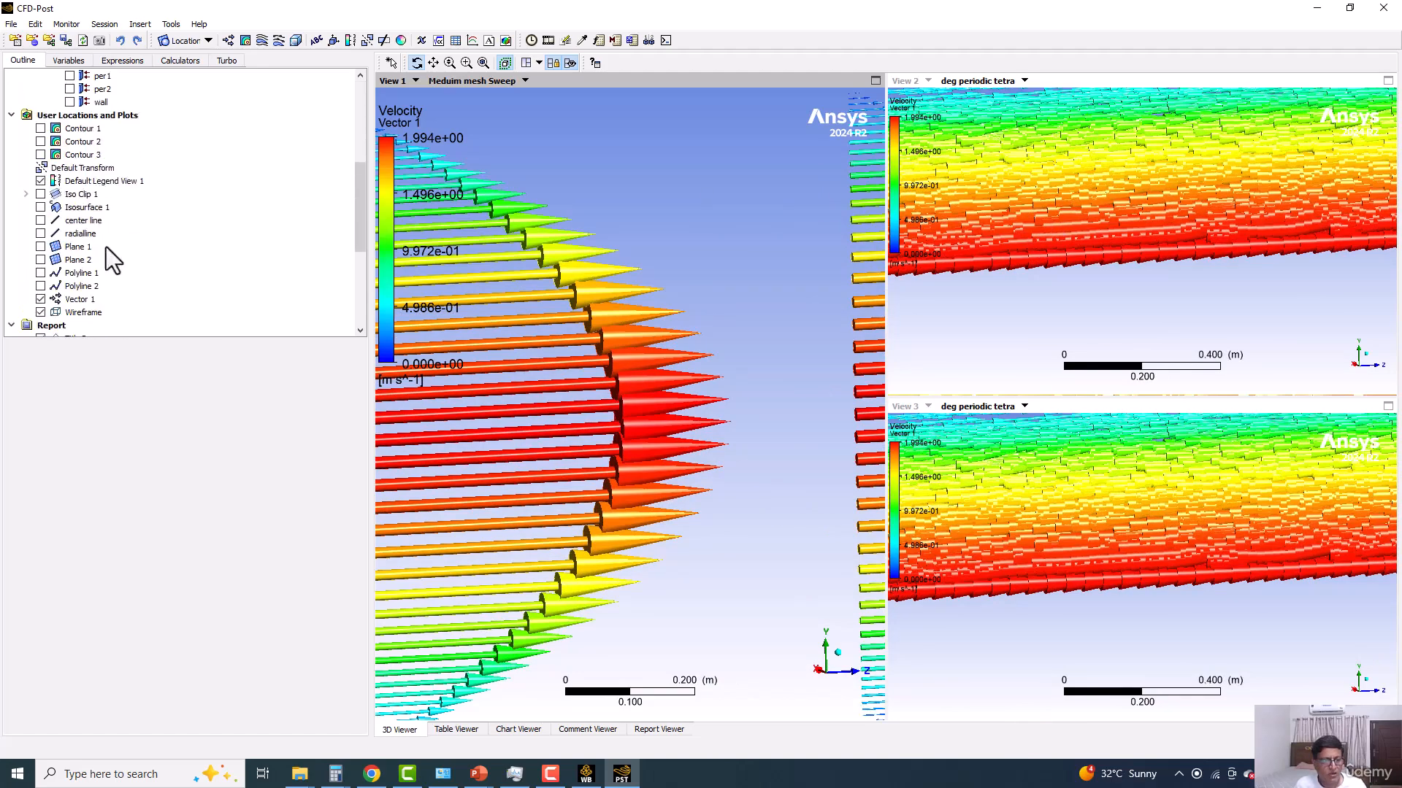
click(75, 260)
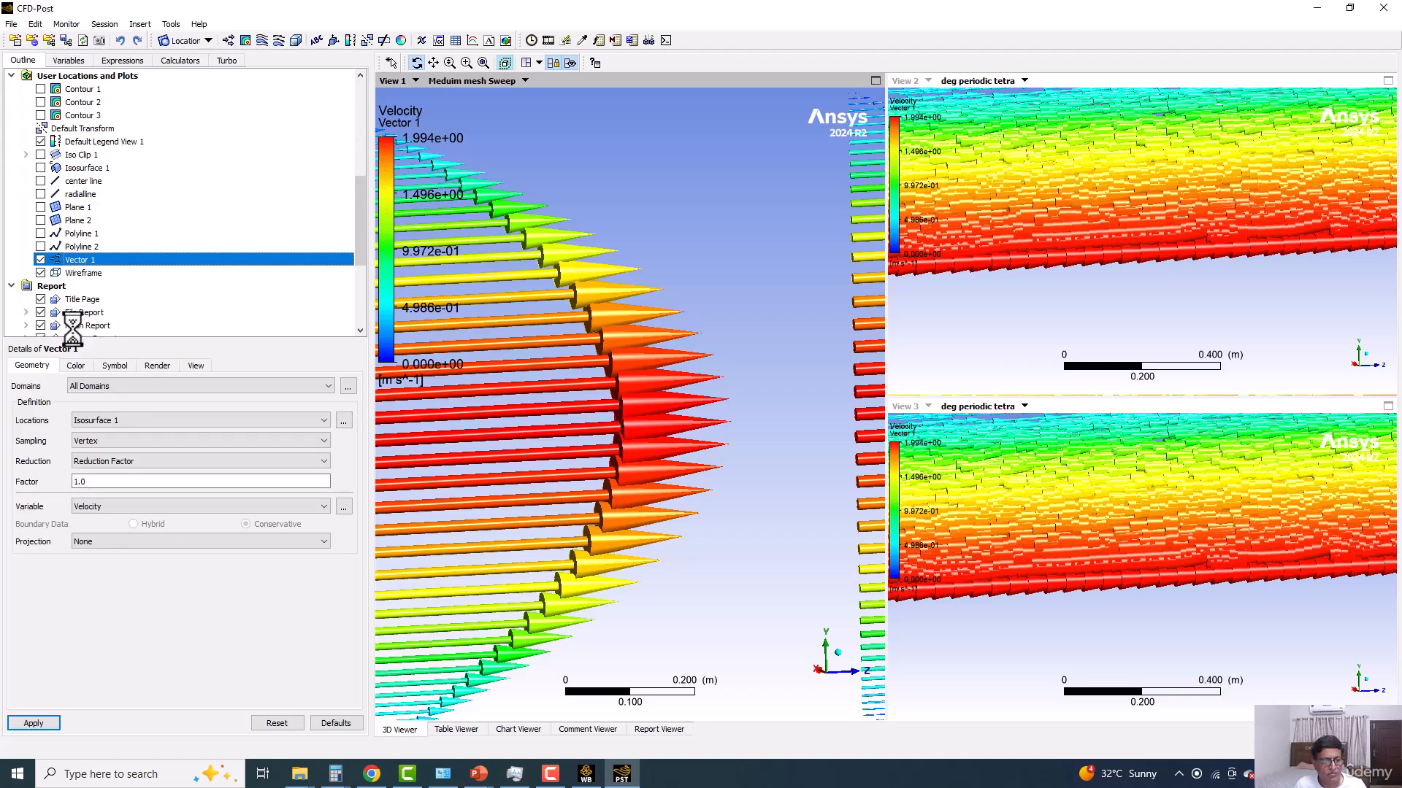
click(82, 366)
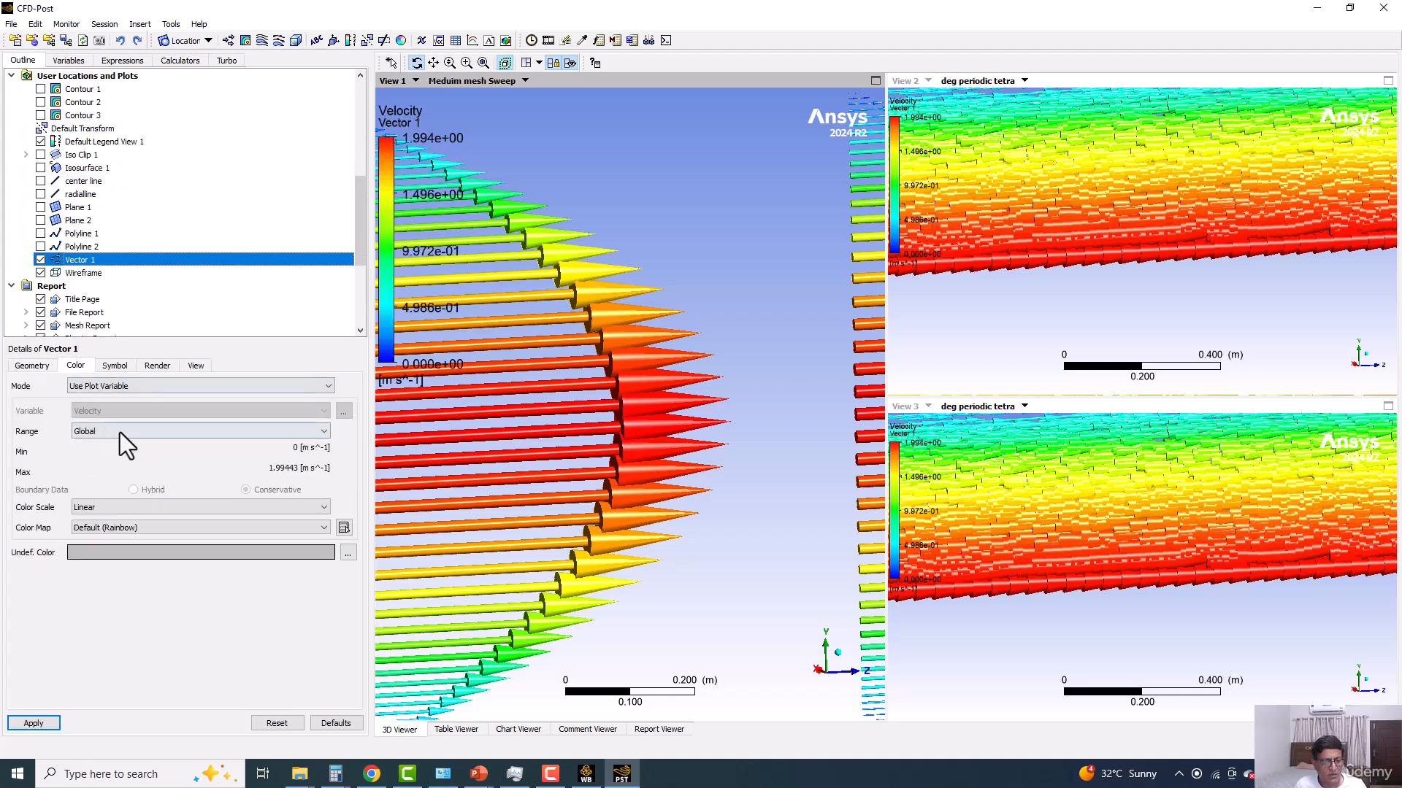
click(119, 432)
click(96, 454)
click(114, 366)
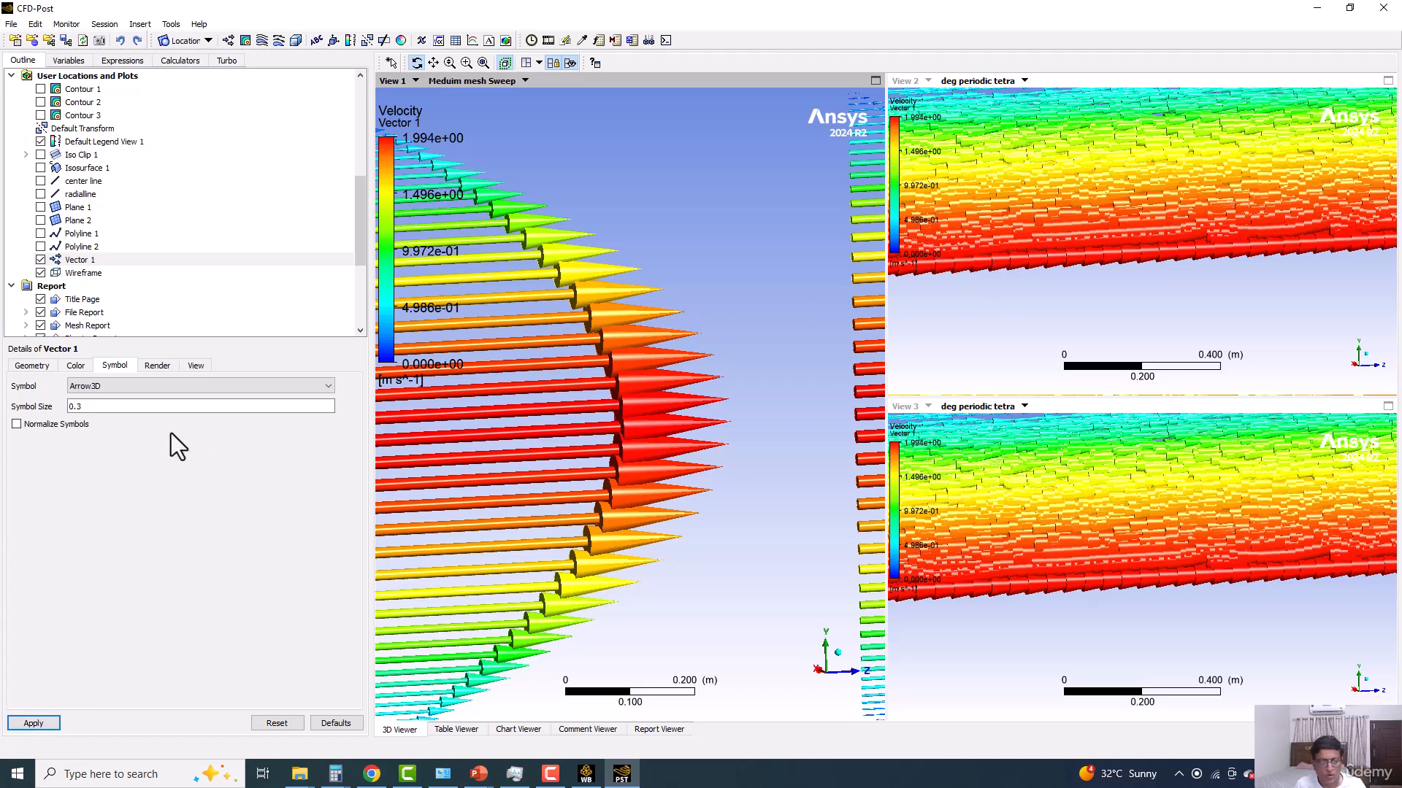
double_click(112, 406)
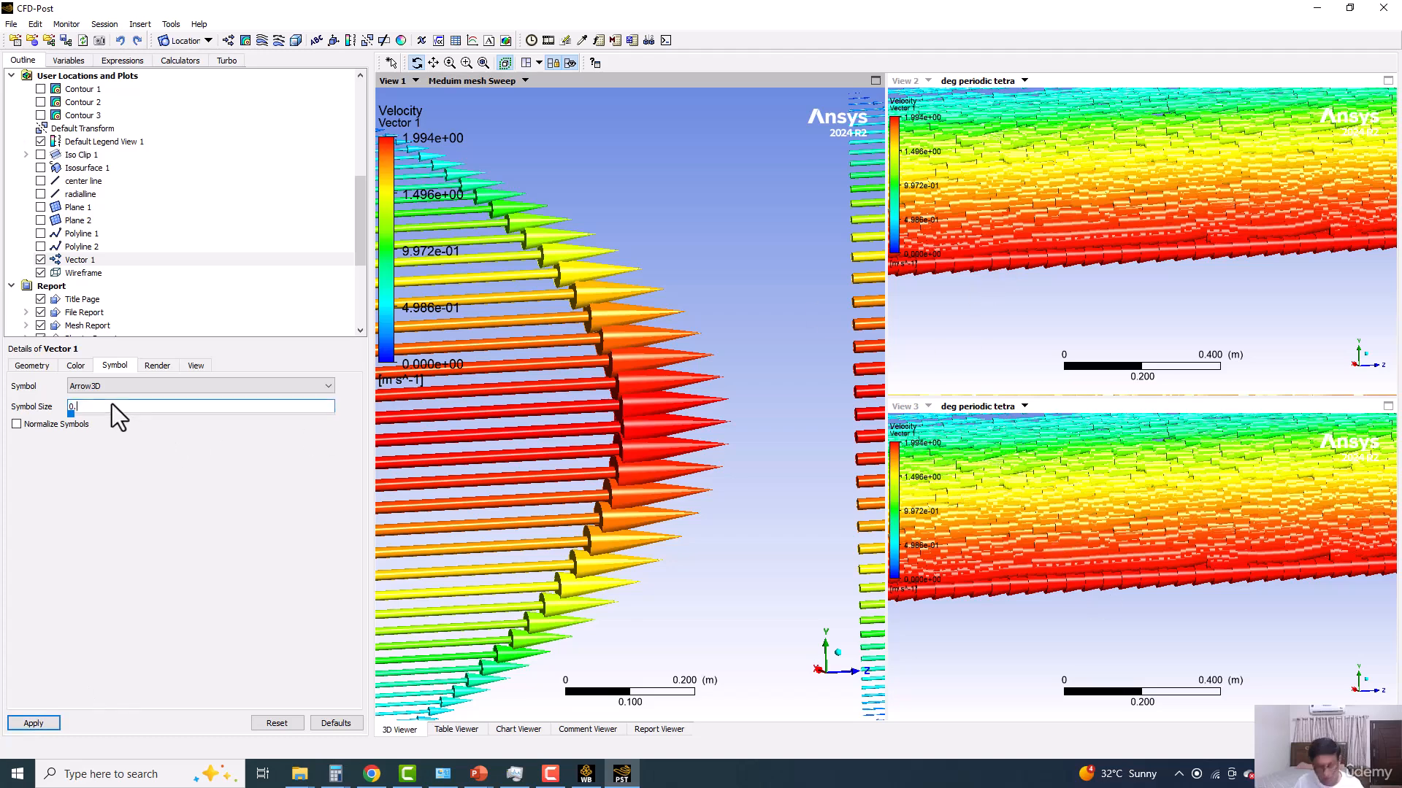
click(47, 725)
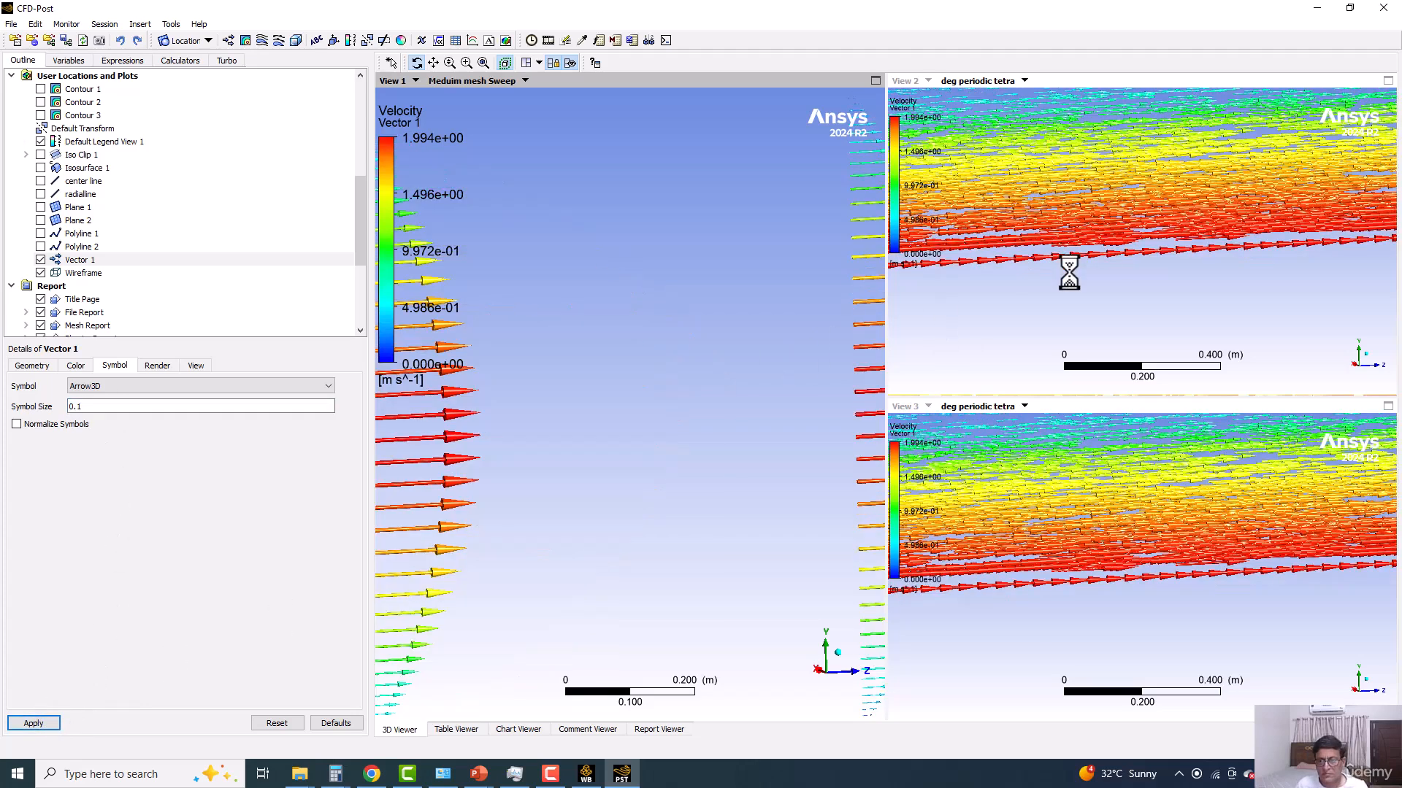
Step: Examine the velocity vectors up close in the views and review the center line velocity, center line pressure and radial velocity profile charts
scroll(1069, 273, down, 4)
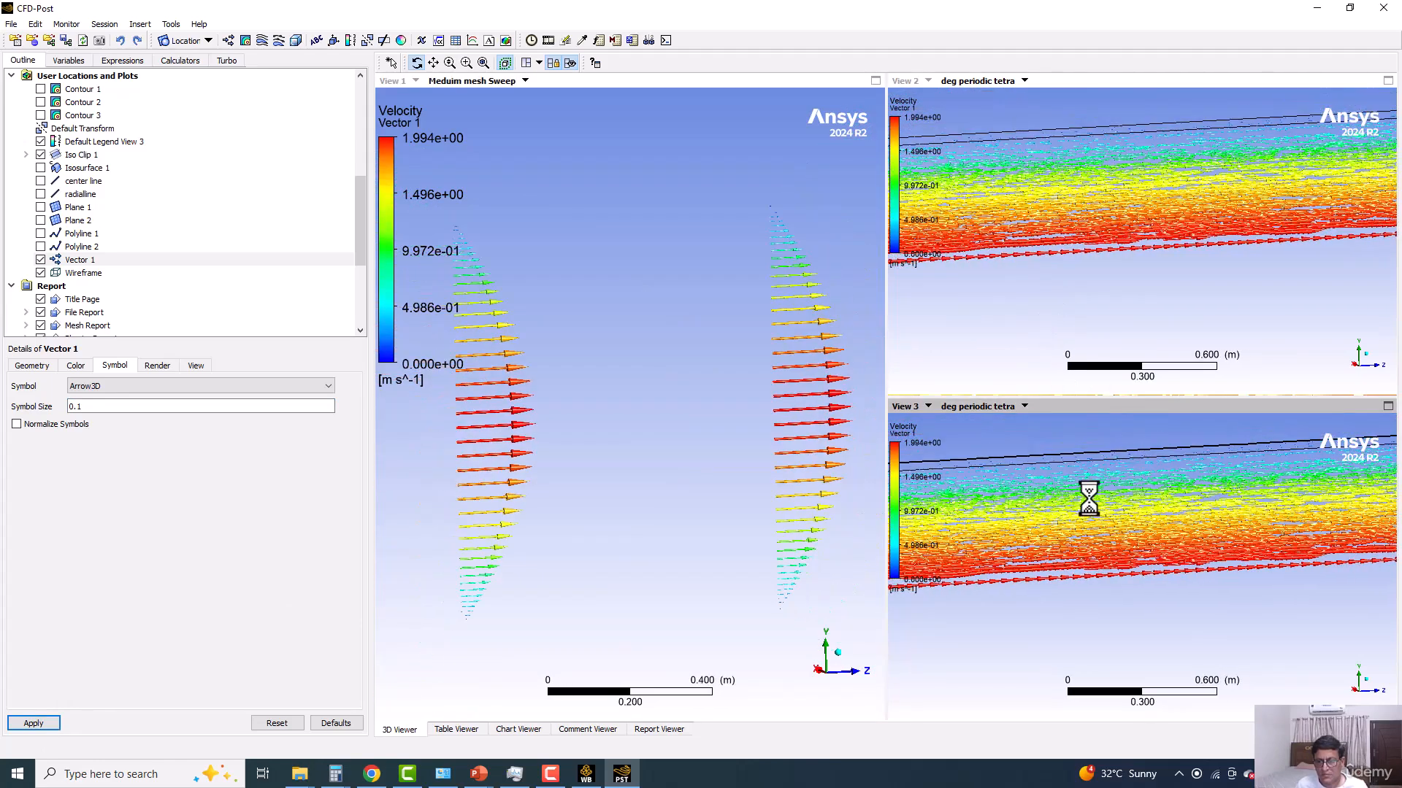
scroll(1128, 519, up, 2)
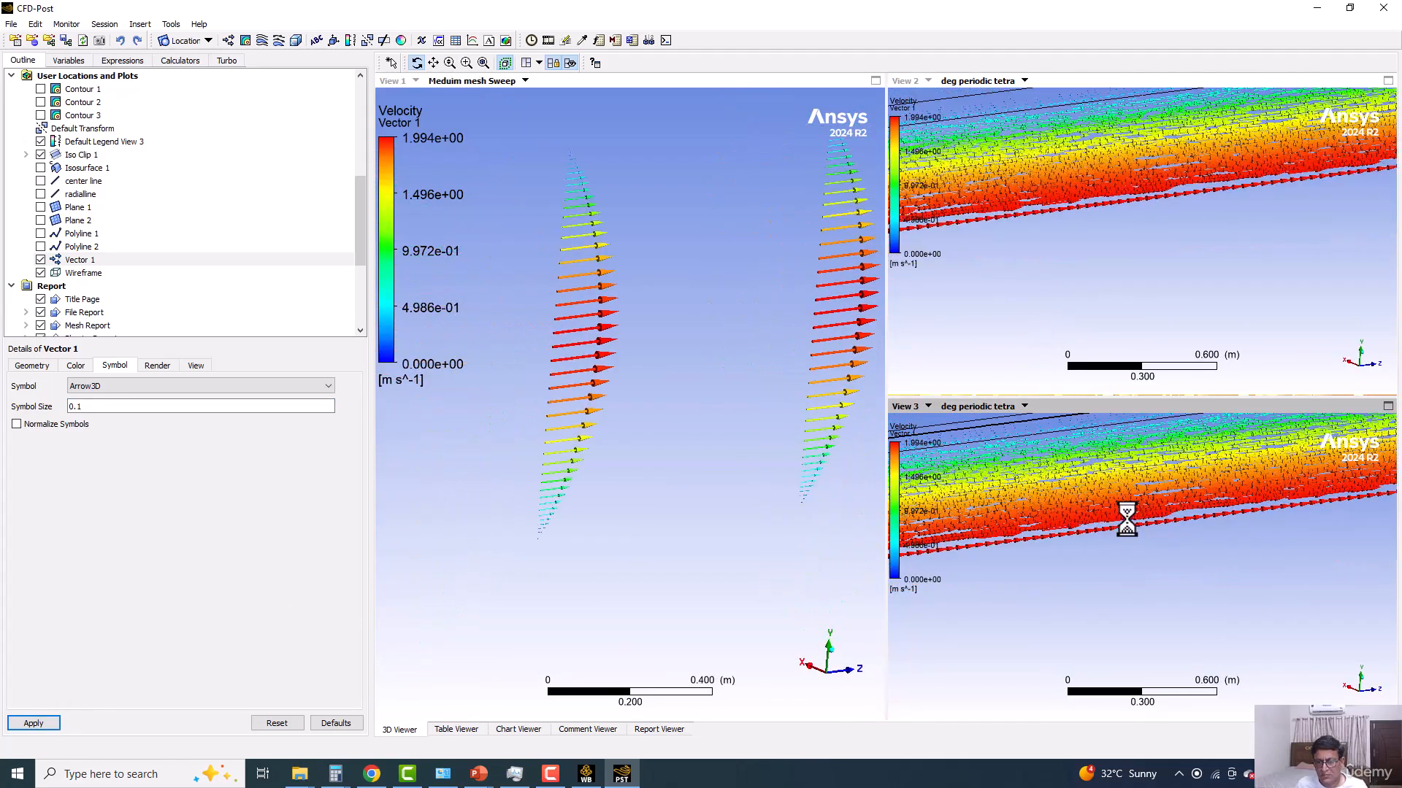
scroll(1033, 474, up, 2)
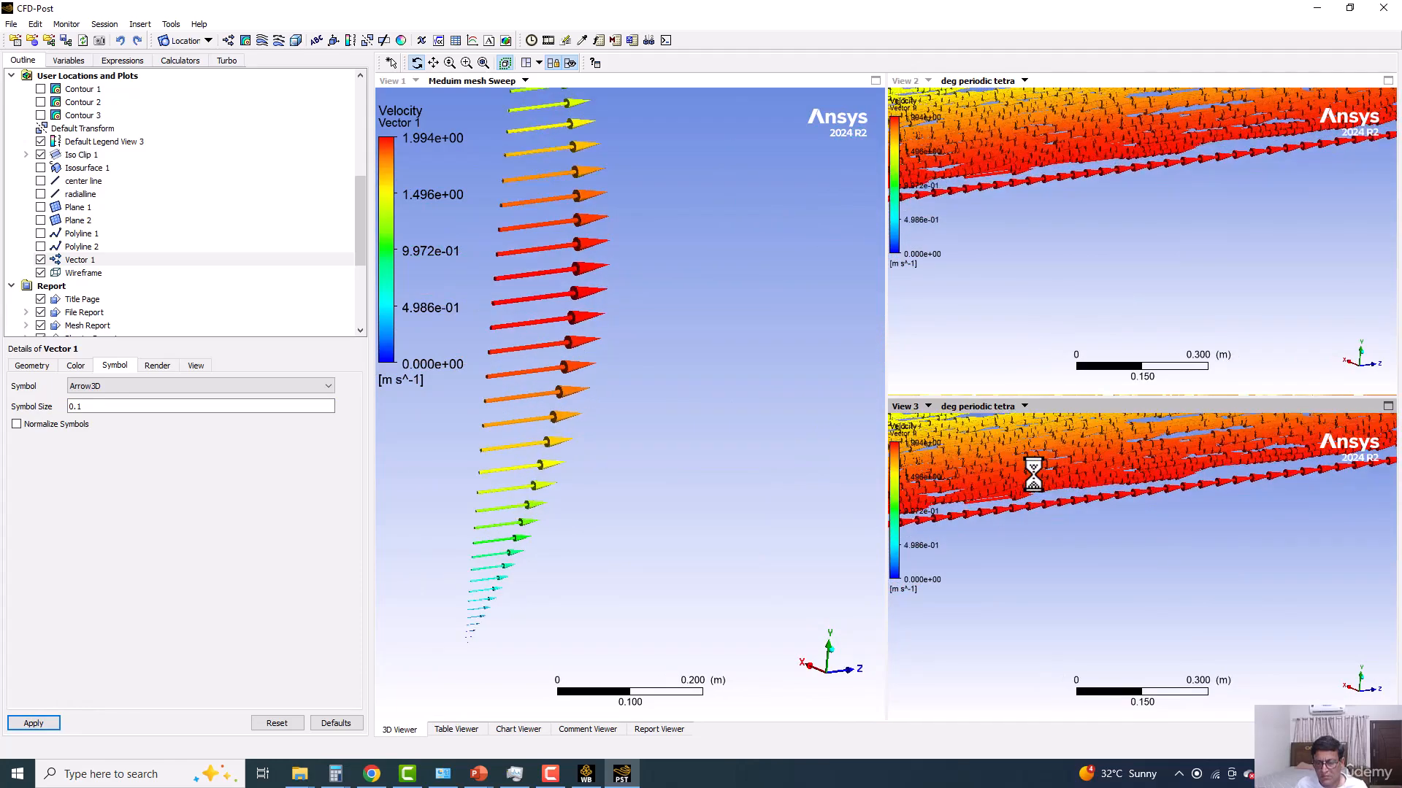
scroll(1069, 528, down, 3)
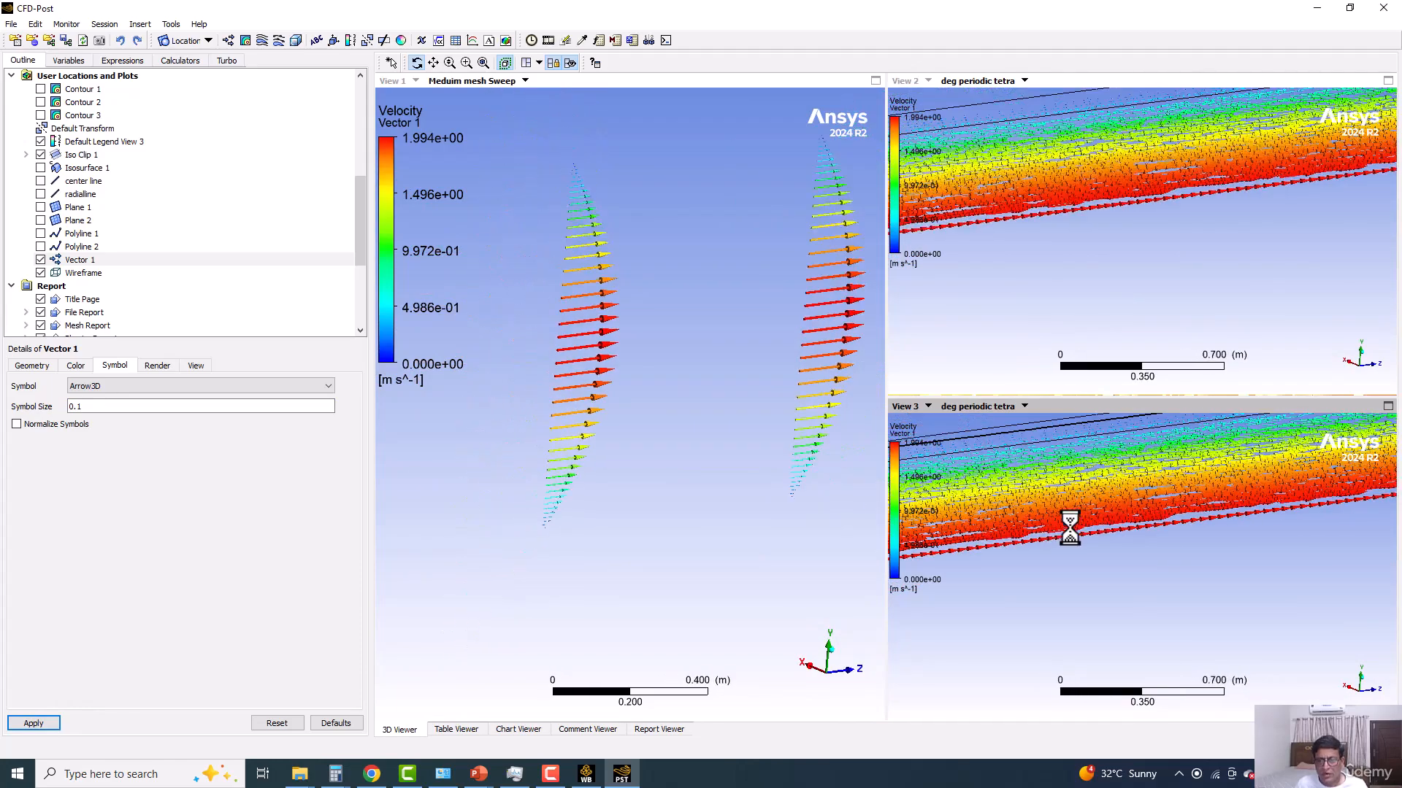
scroll(66, 189, down, 4)
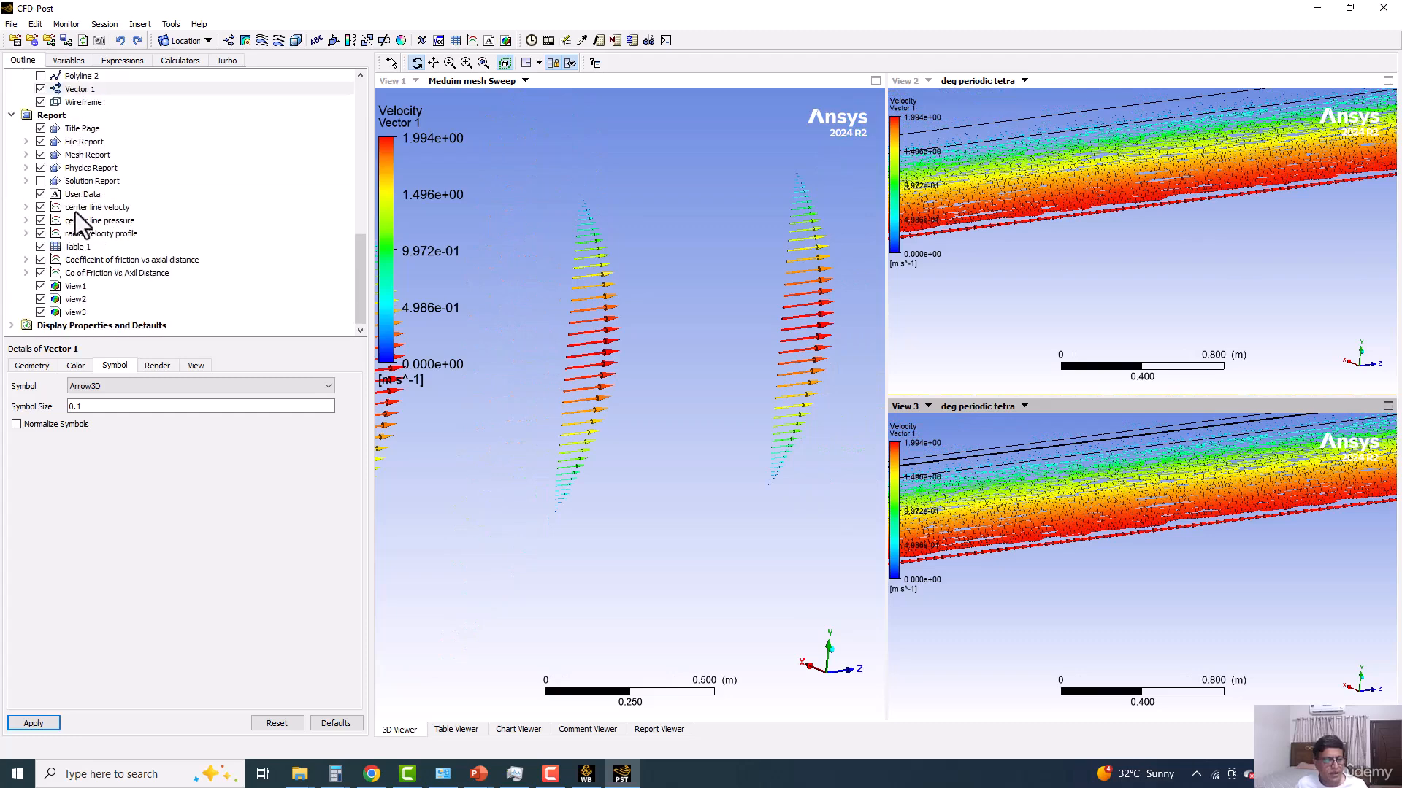
click(94, 208)
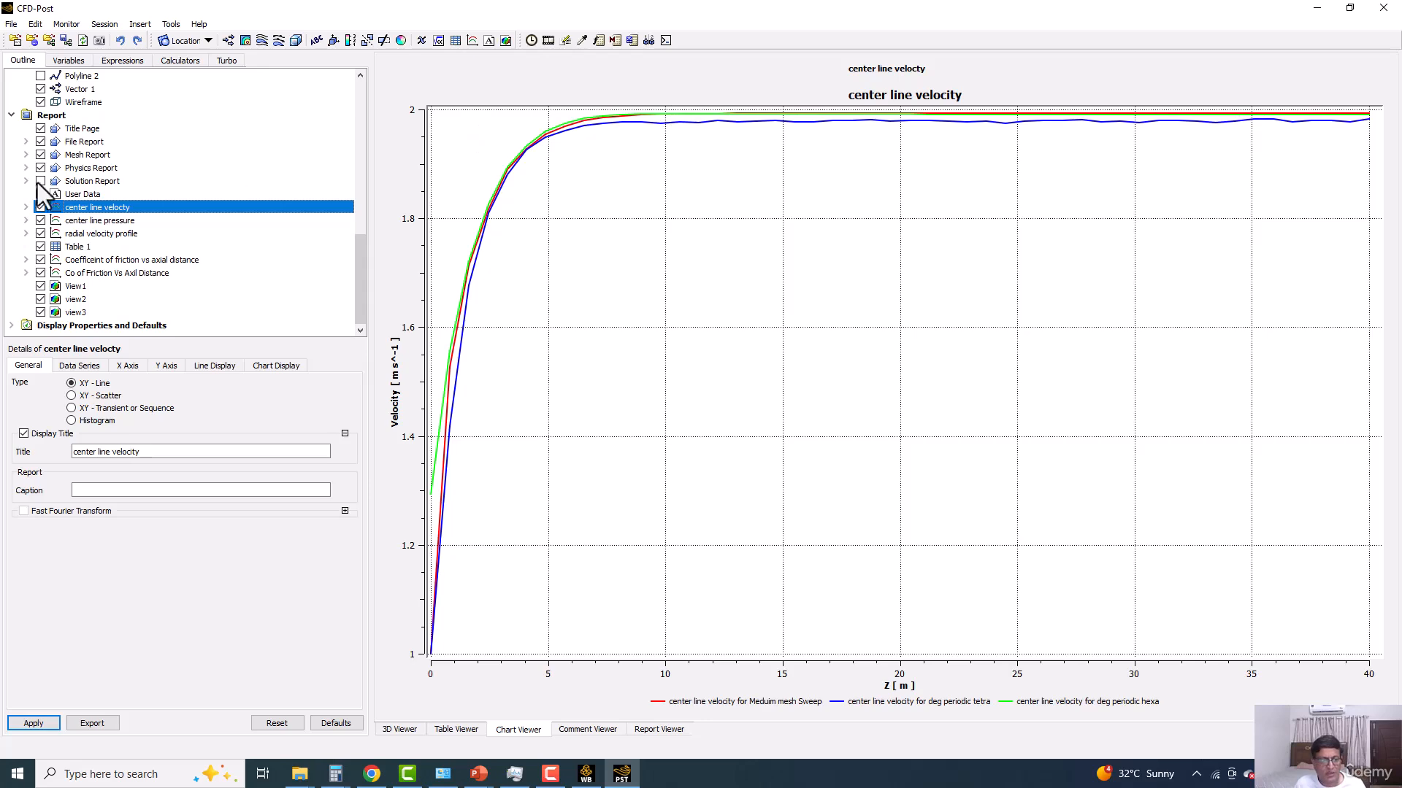
click(102, 221)
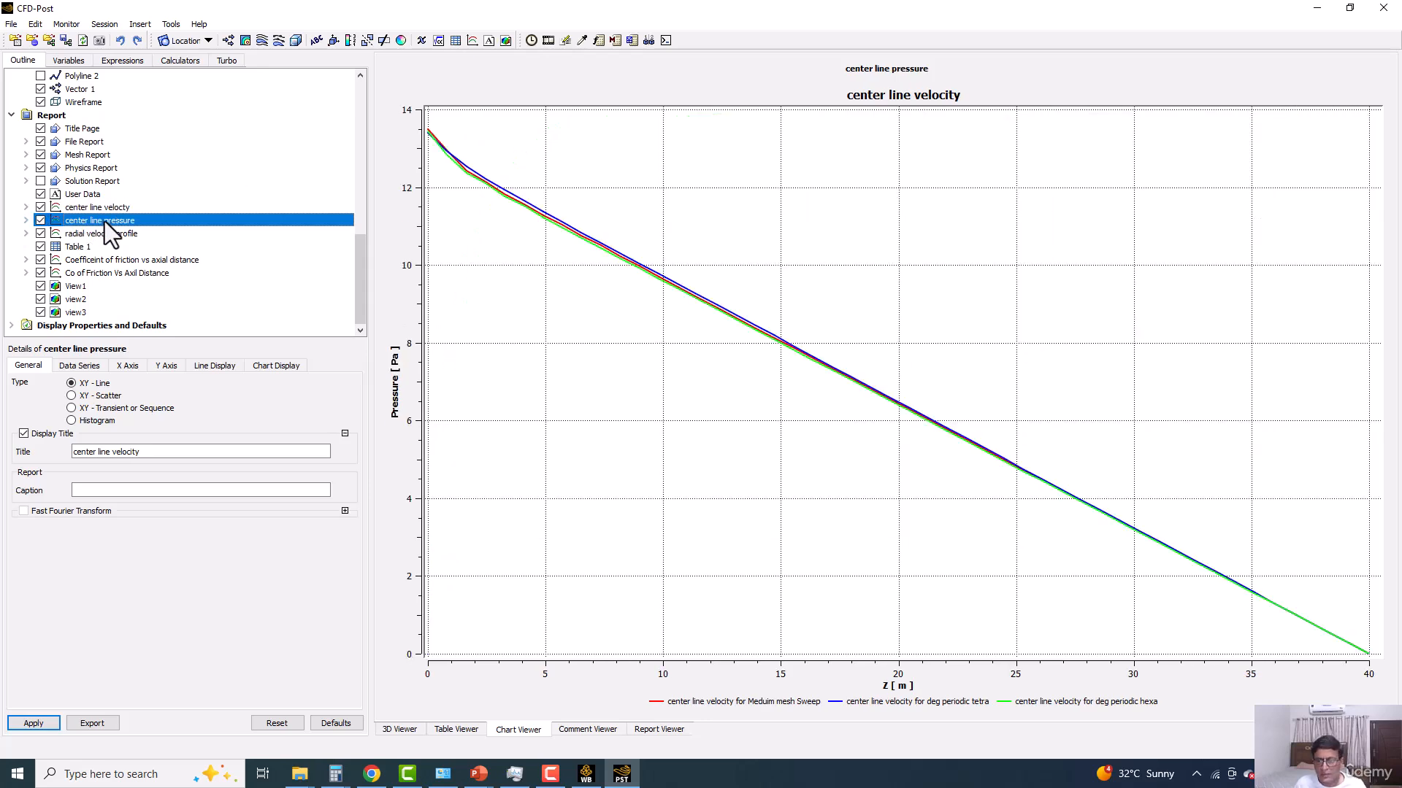
click(94, 233)
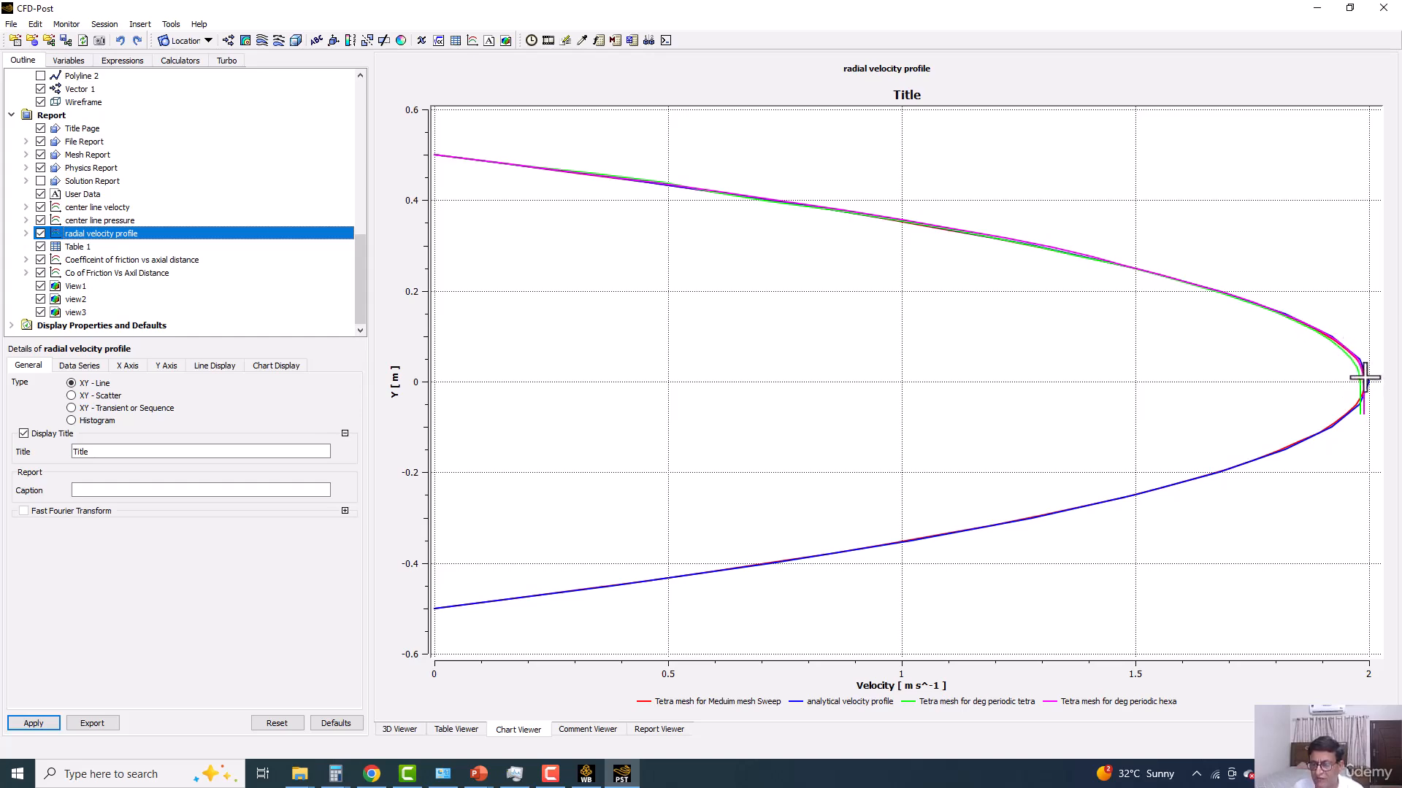
Step: Open Table 1 for the deg periodic hexa case and format cells A1 and A2 to two decimal places
double_click(77, 247)
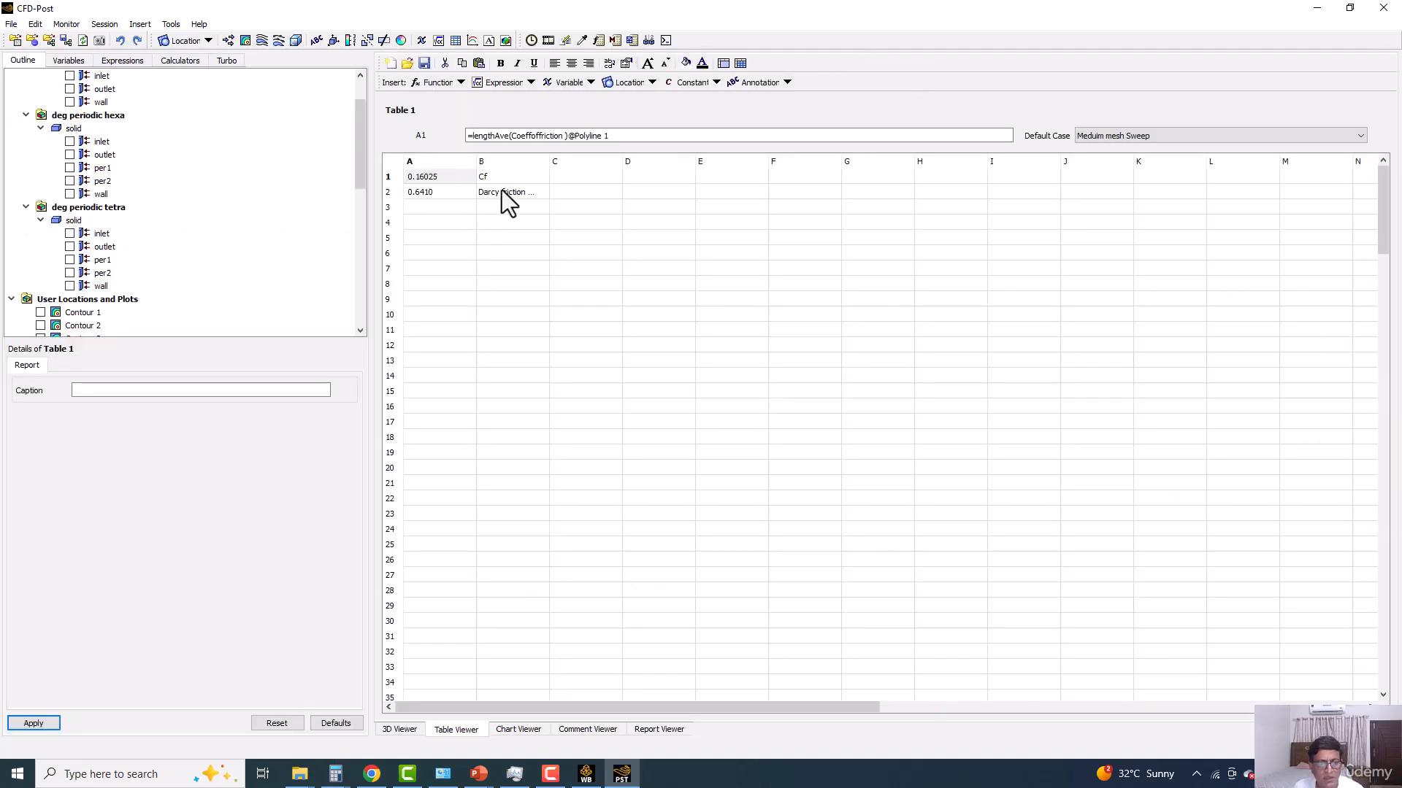
click(1187, 135)
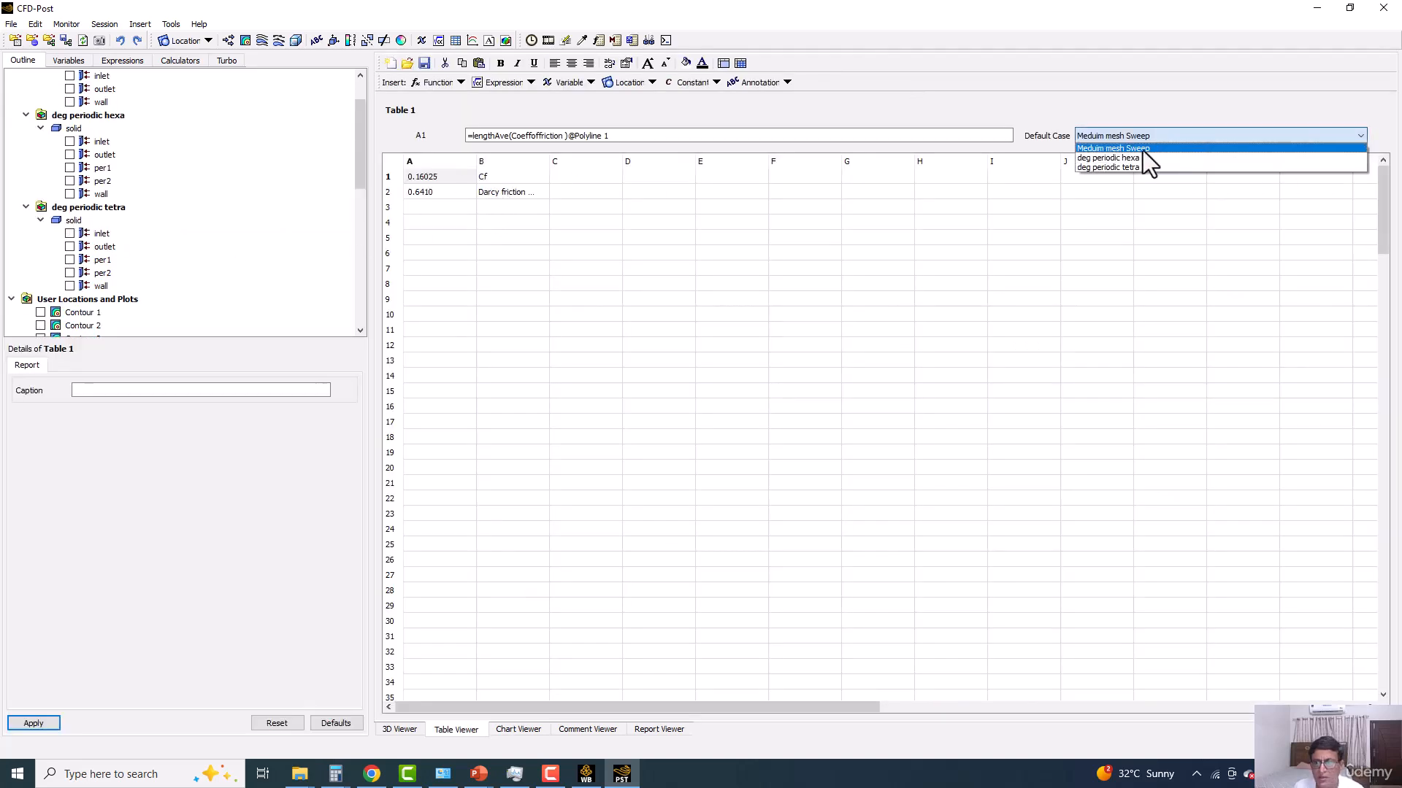
click(1130, 159)
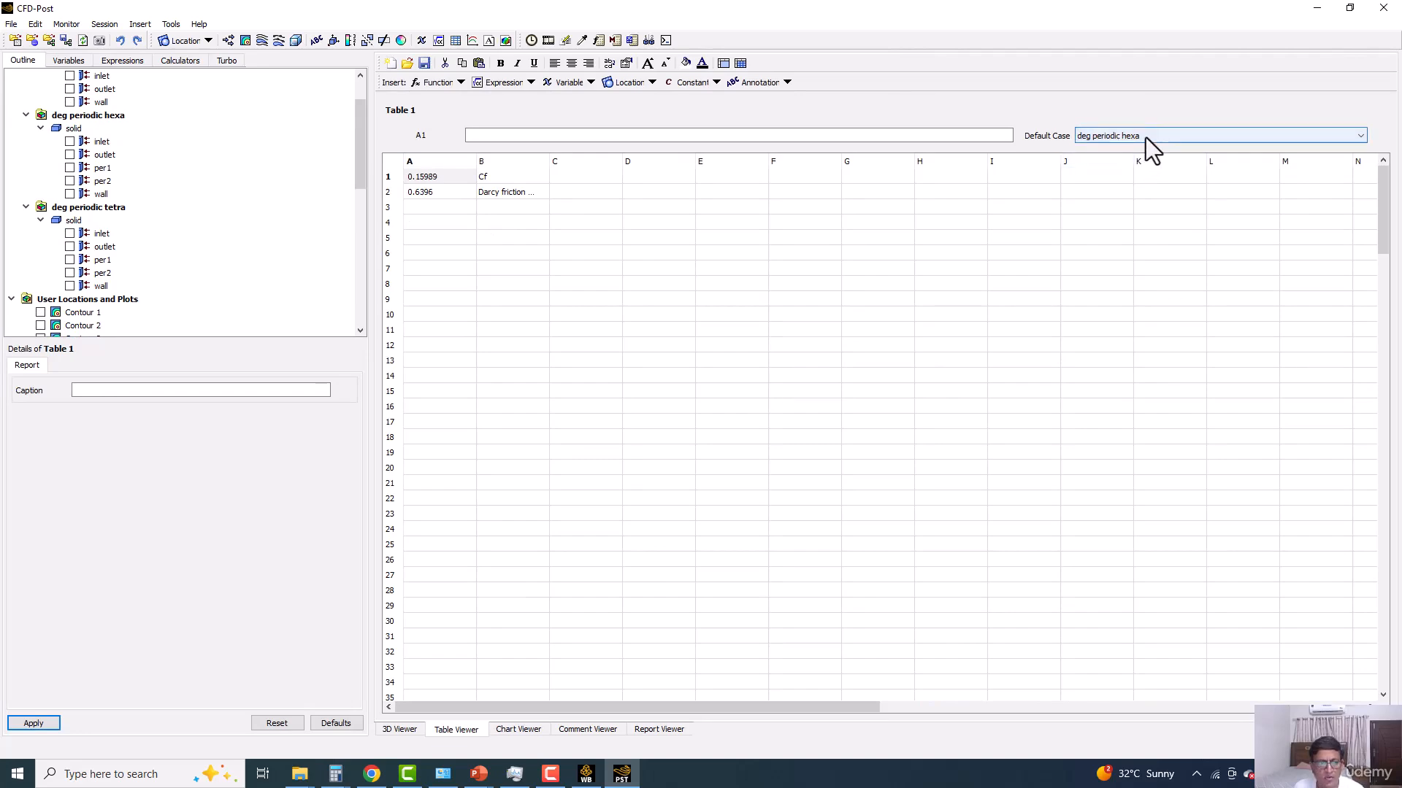
click(452, 190)
drag(439, 171, 440, 186)
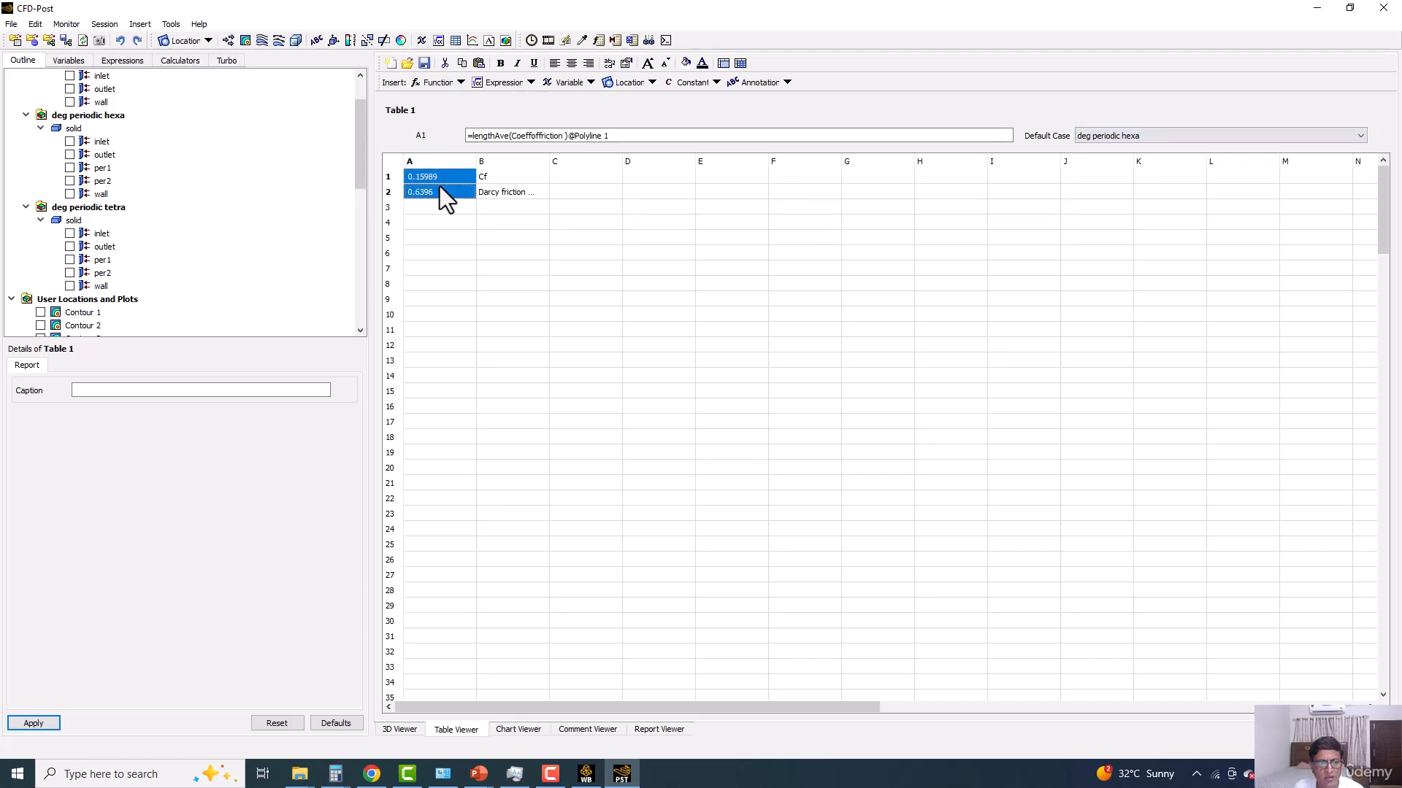
click(626, 64)
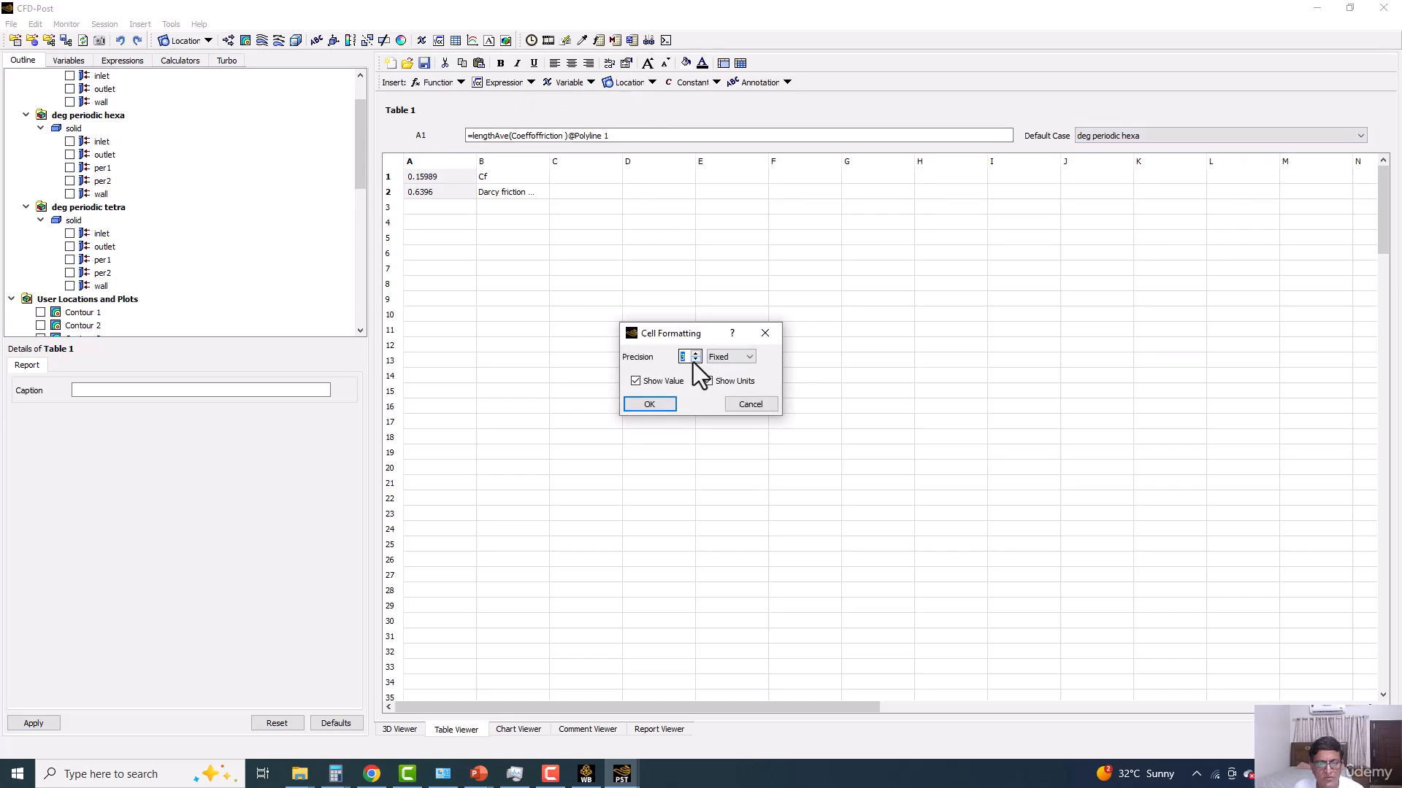
click(665, 401)
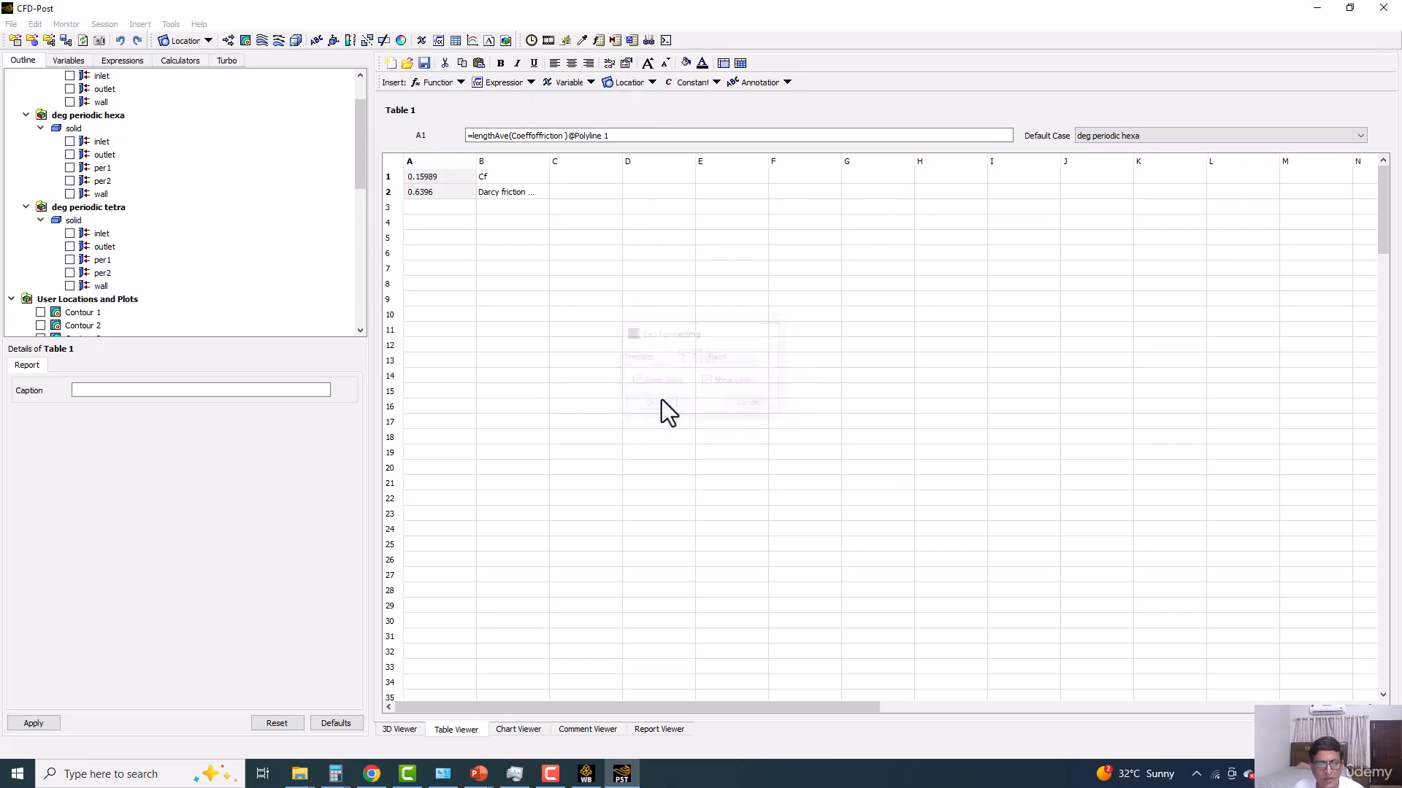
Step: Compare the Cf and Darcy friction values across the hexa, tetra and sweep cases, leaving Meduim mesh Sweep as the table's default case
click(1226, 137)
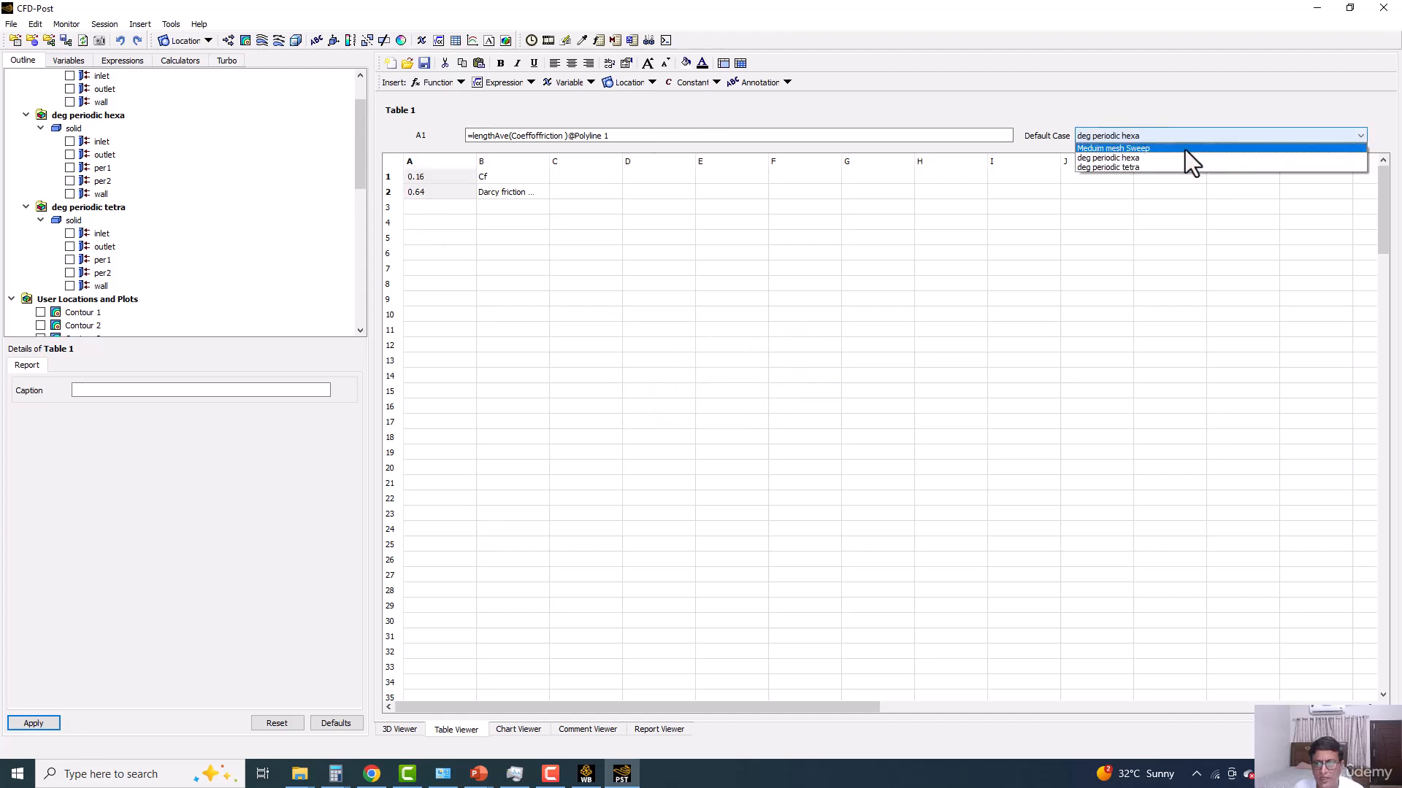
click(1158, 148)
click(1129, 134)
click(1102, 159)
click(1104, 141)
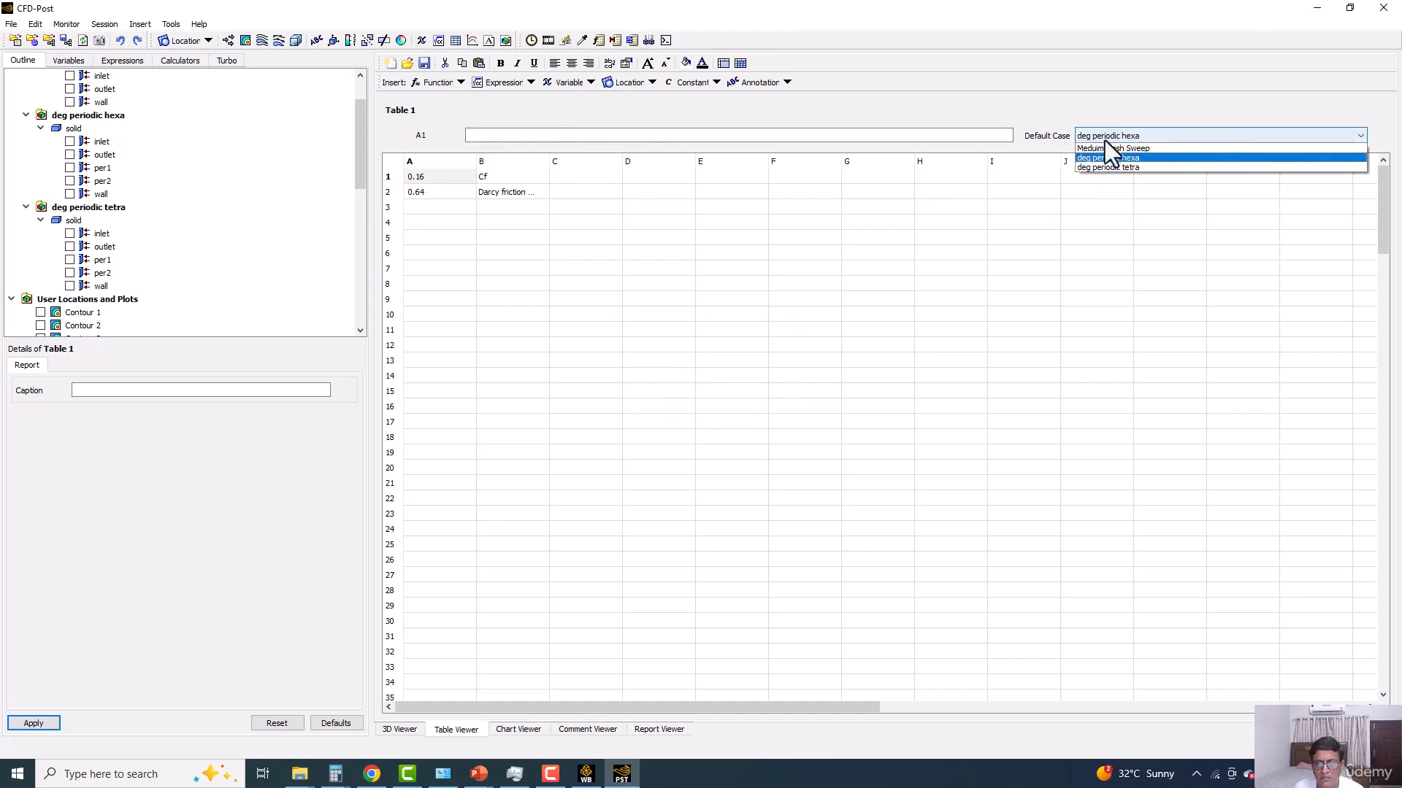
click(1104, 167)
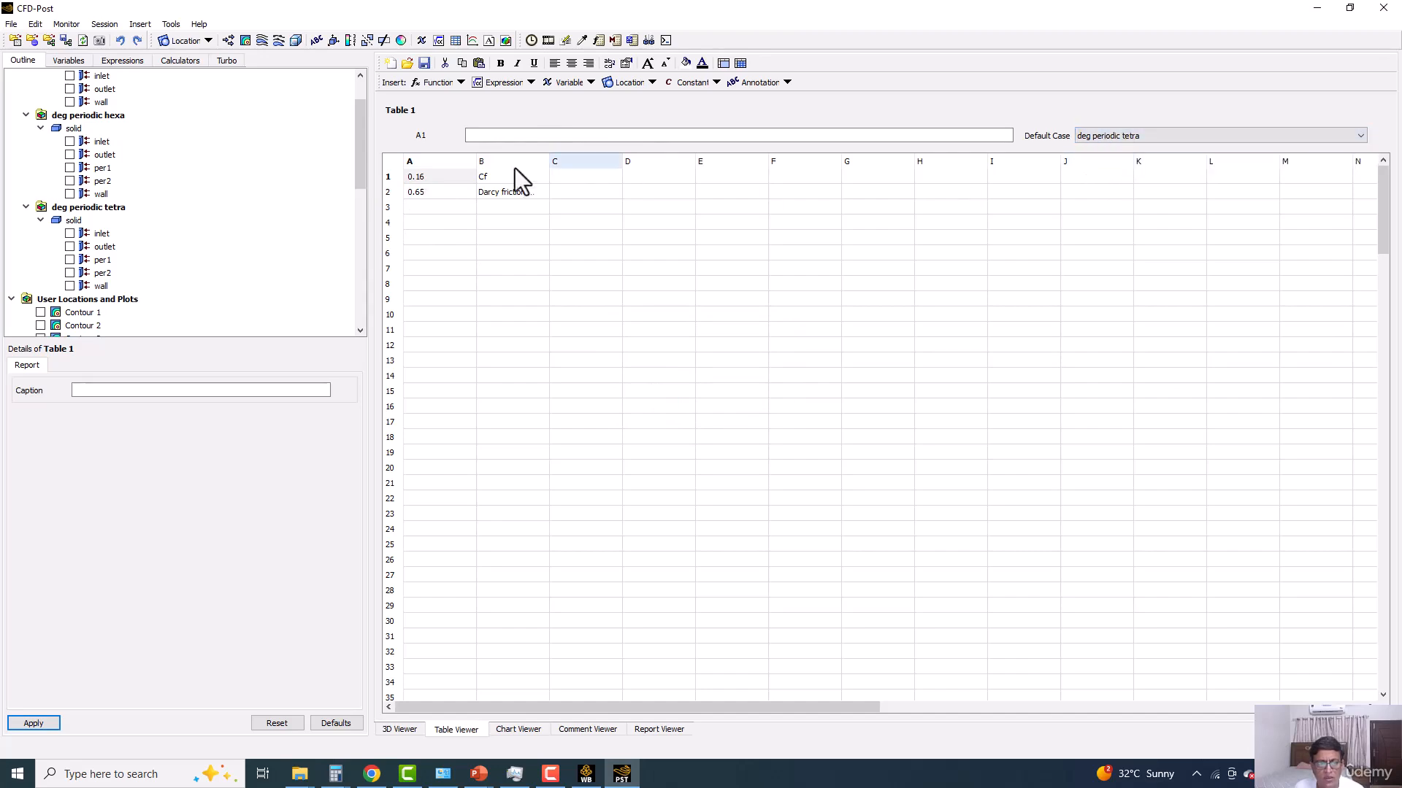
click(431, 191)
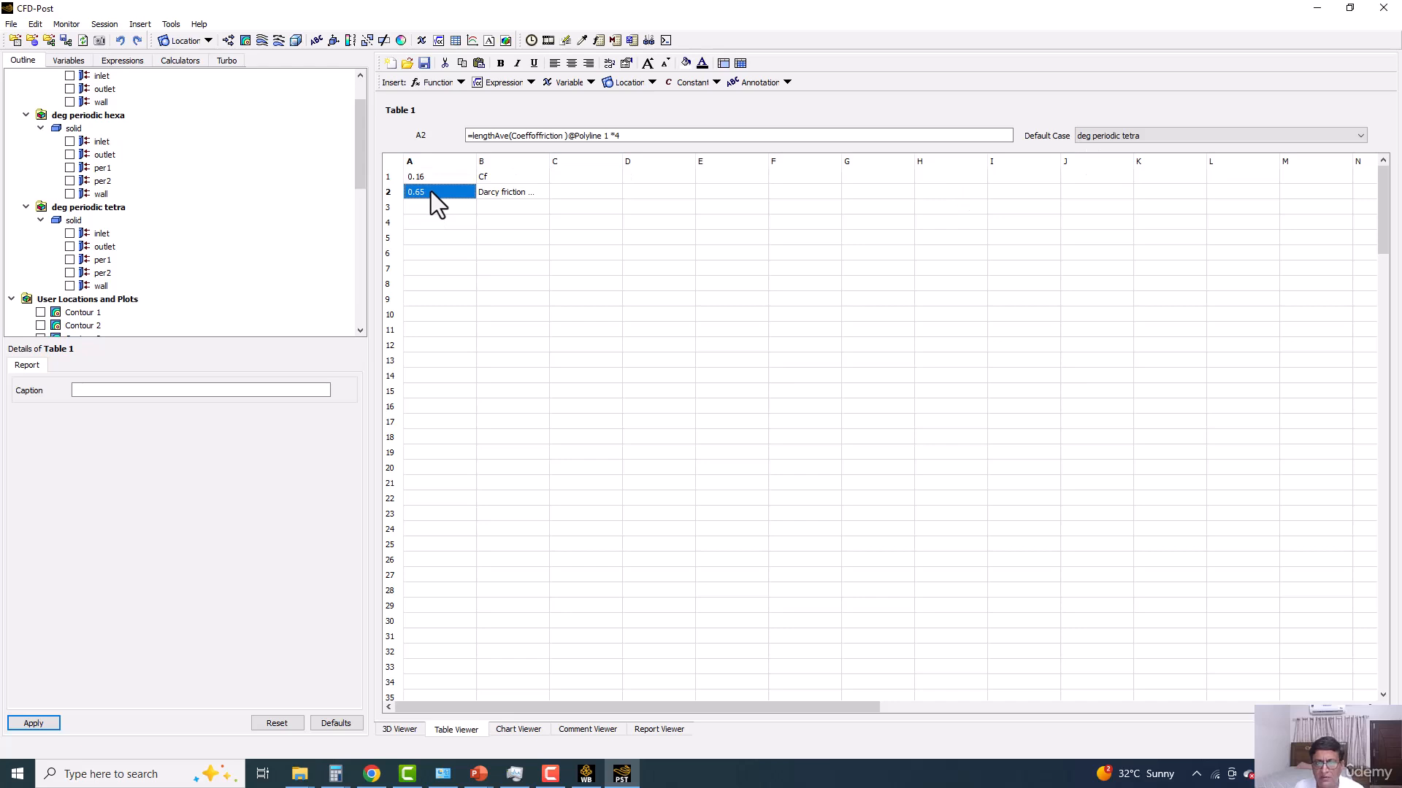
click(1152, 137)
click(1132, 156)
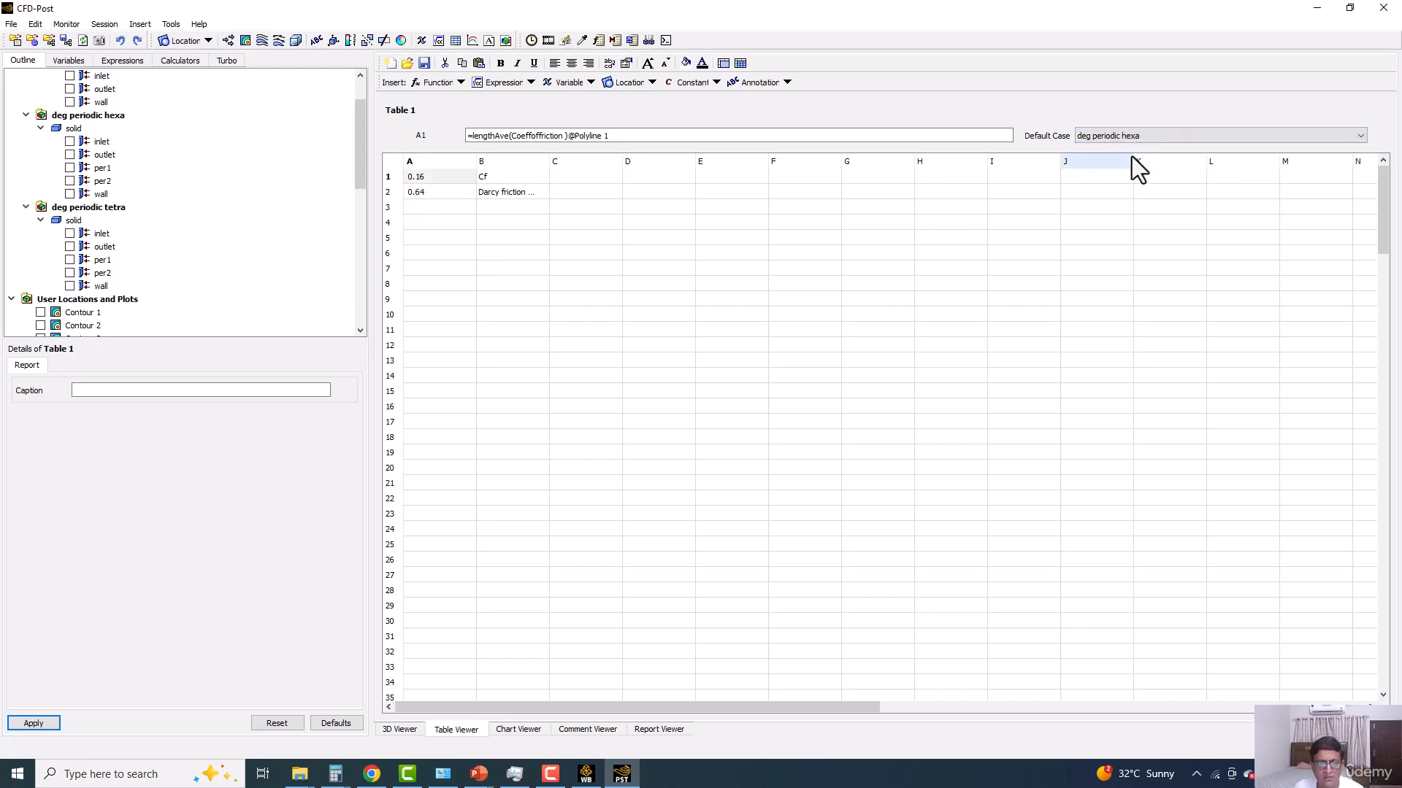
click(1127, 133)
click(1119, 144)
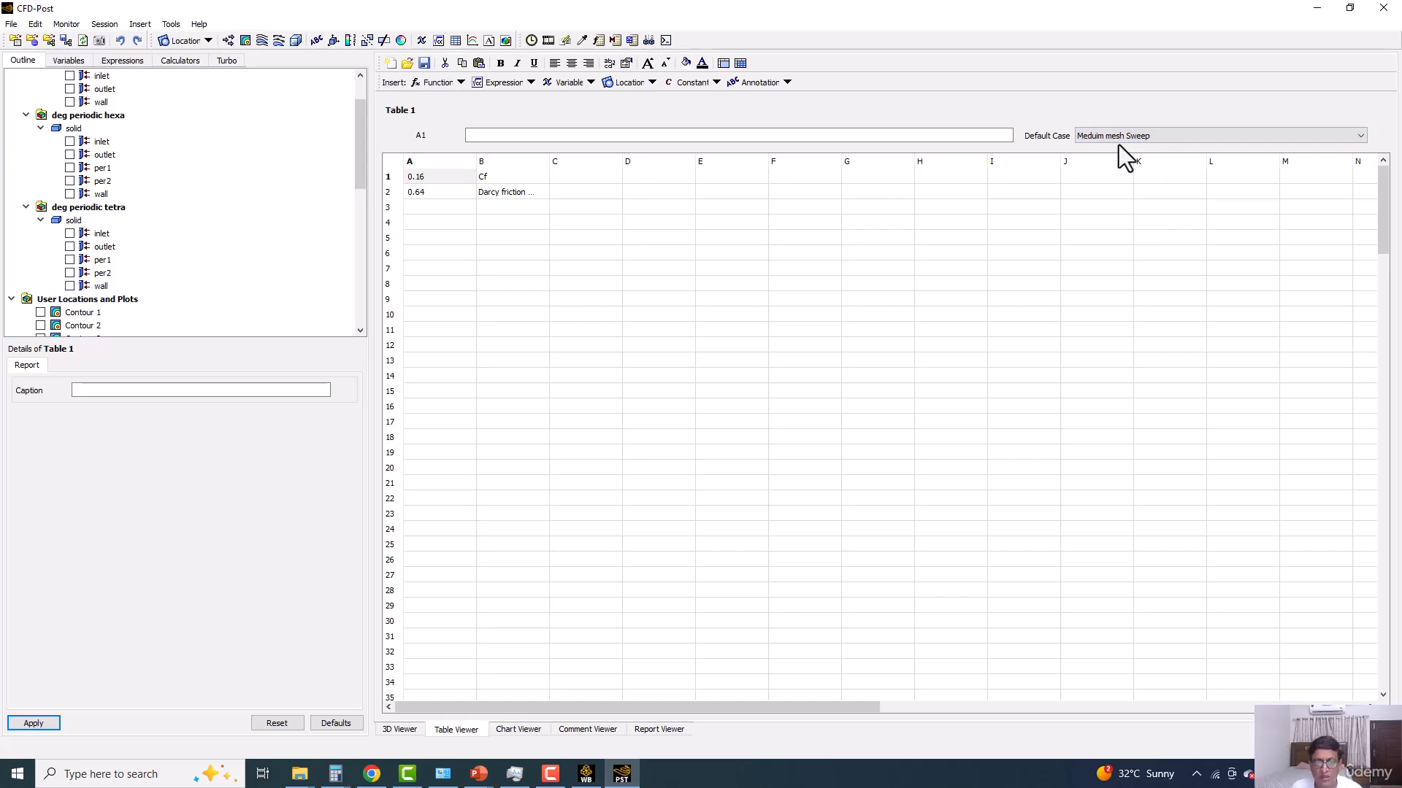
Step: Open the coefficient of friction vs axial distance chart and compare the curves of the sweep, hexa and tetra cases
scroll(161, 212, down, 10)
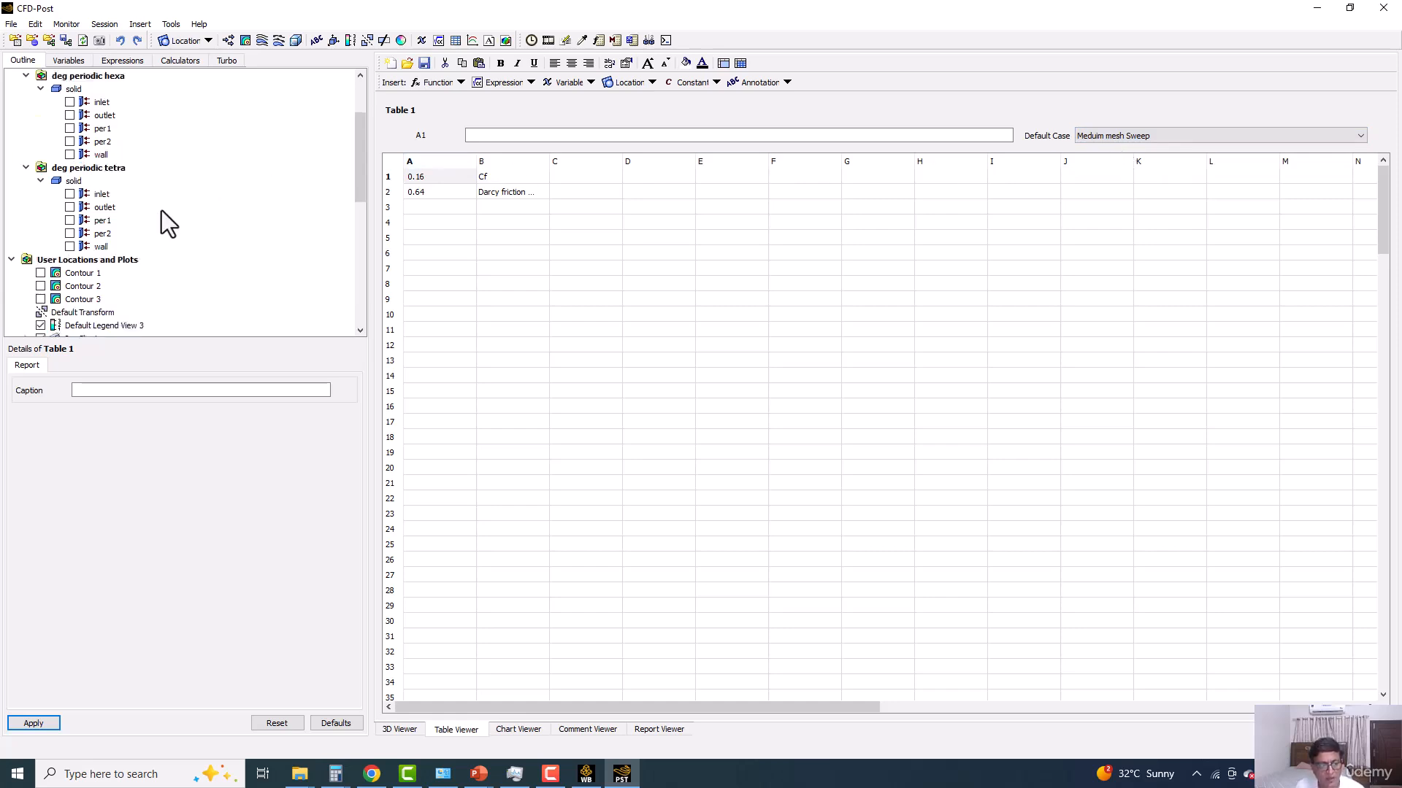
scroll(172, 245, down, 2)
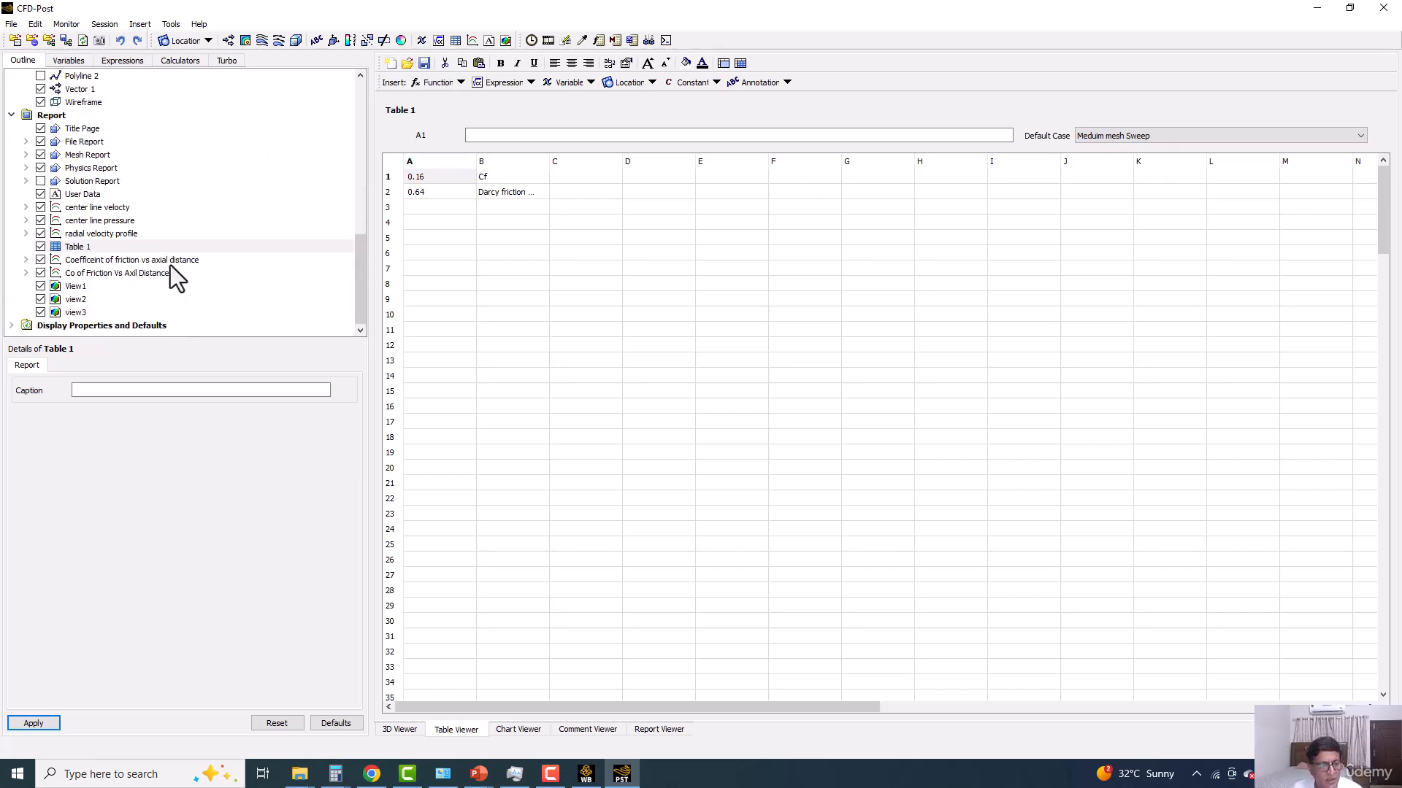
click(102, 260)
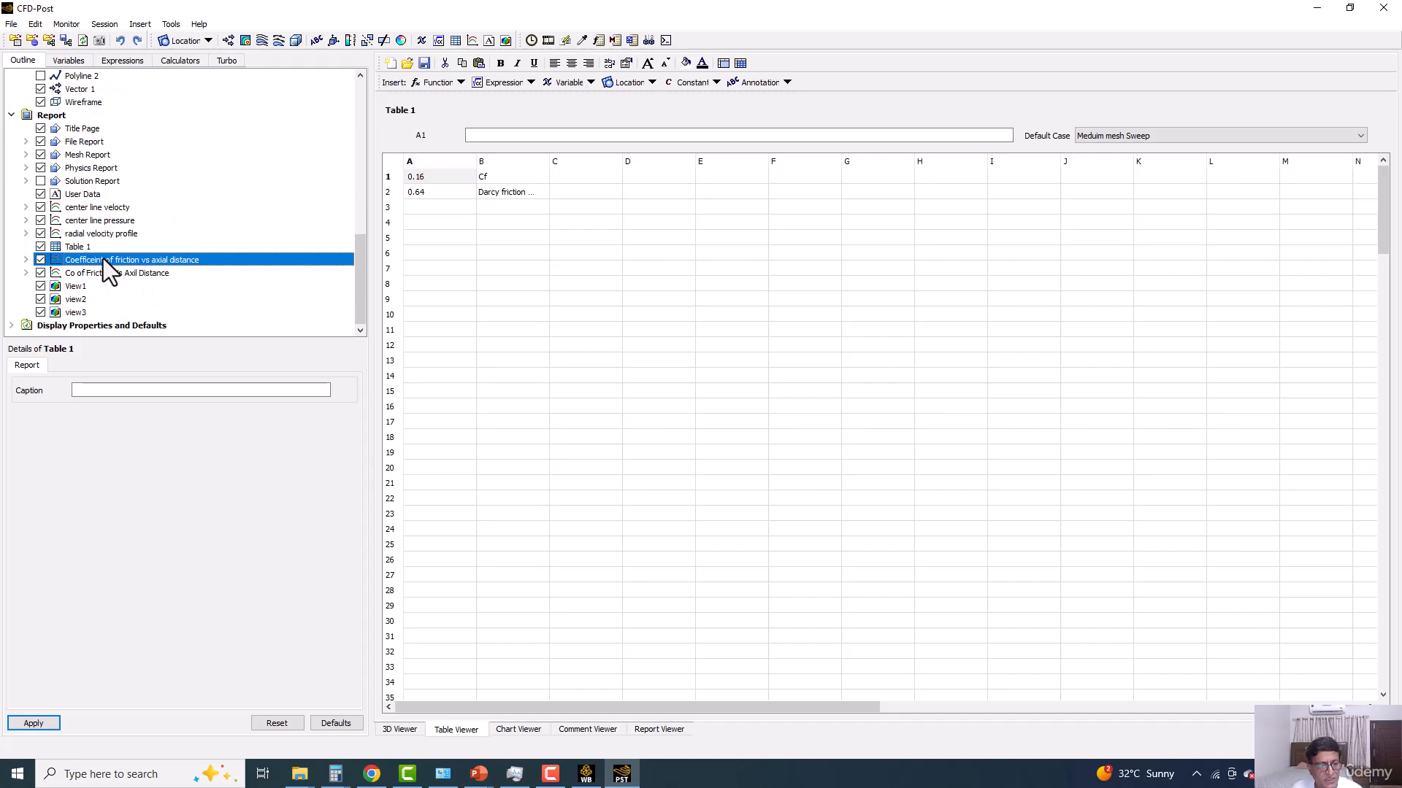
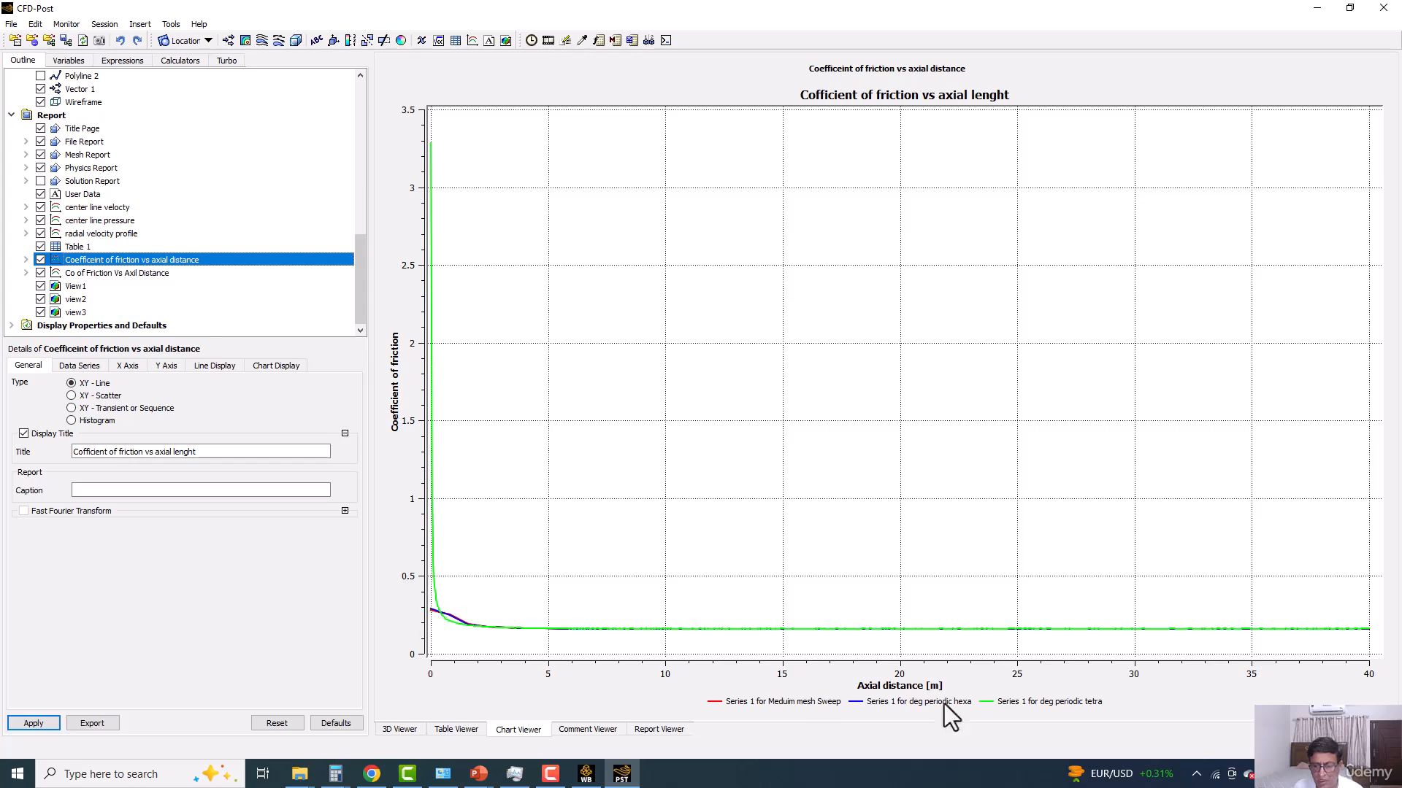
click(1182, 631)
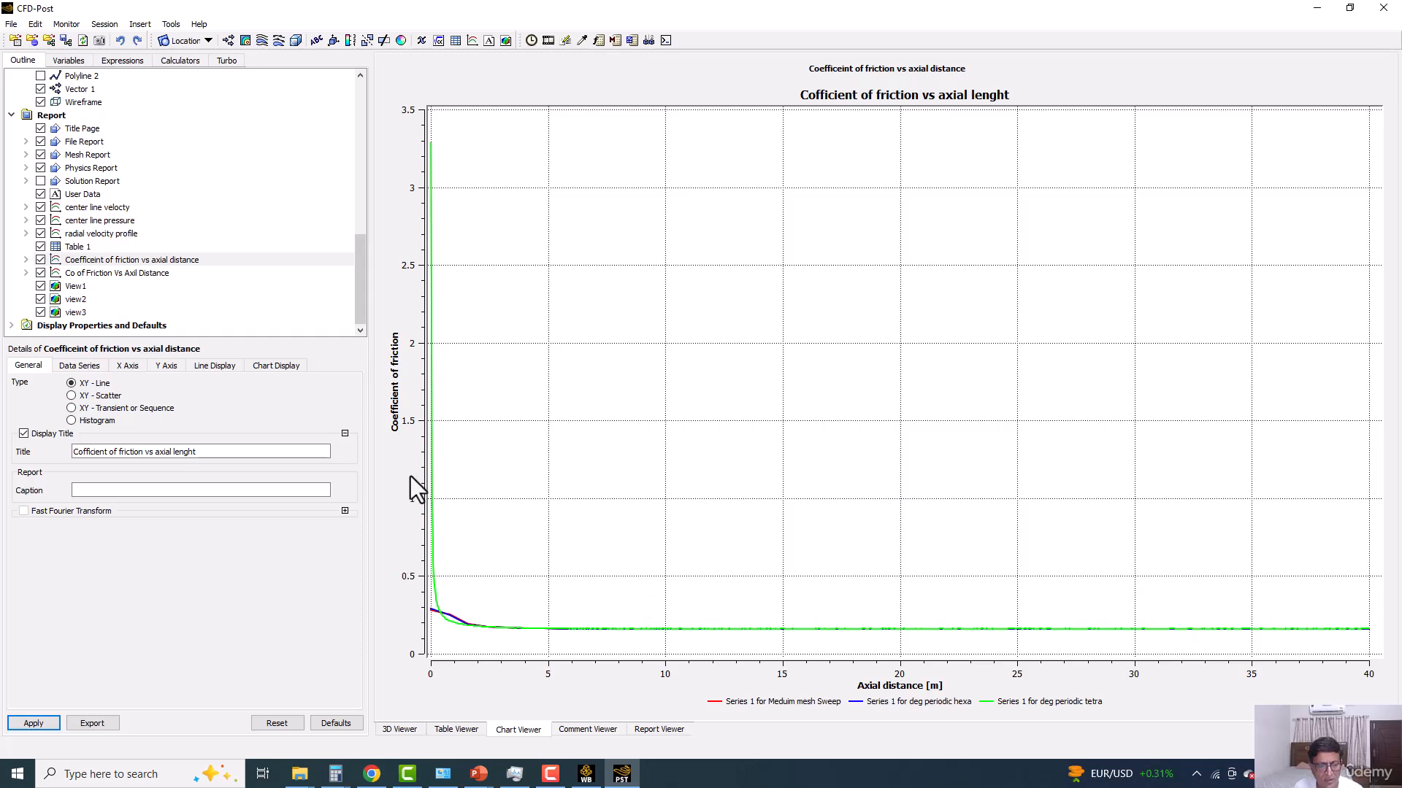
Step: Format the friction chart's Y axis numbers as Fixed with a precision of 2 and apply the change
click(165, 366)
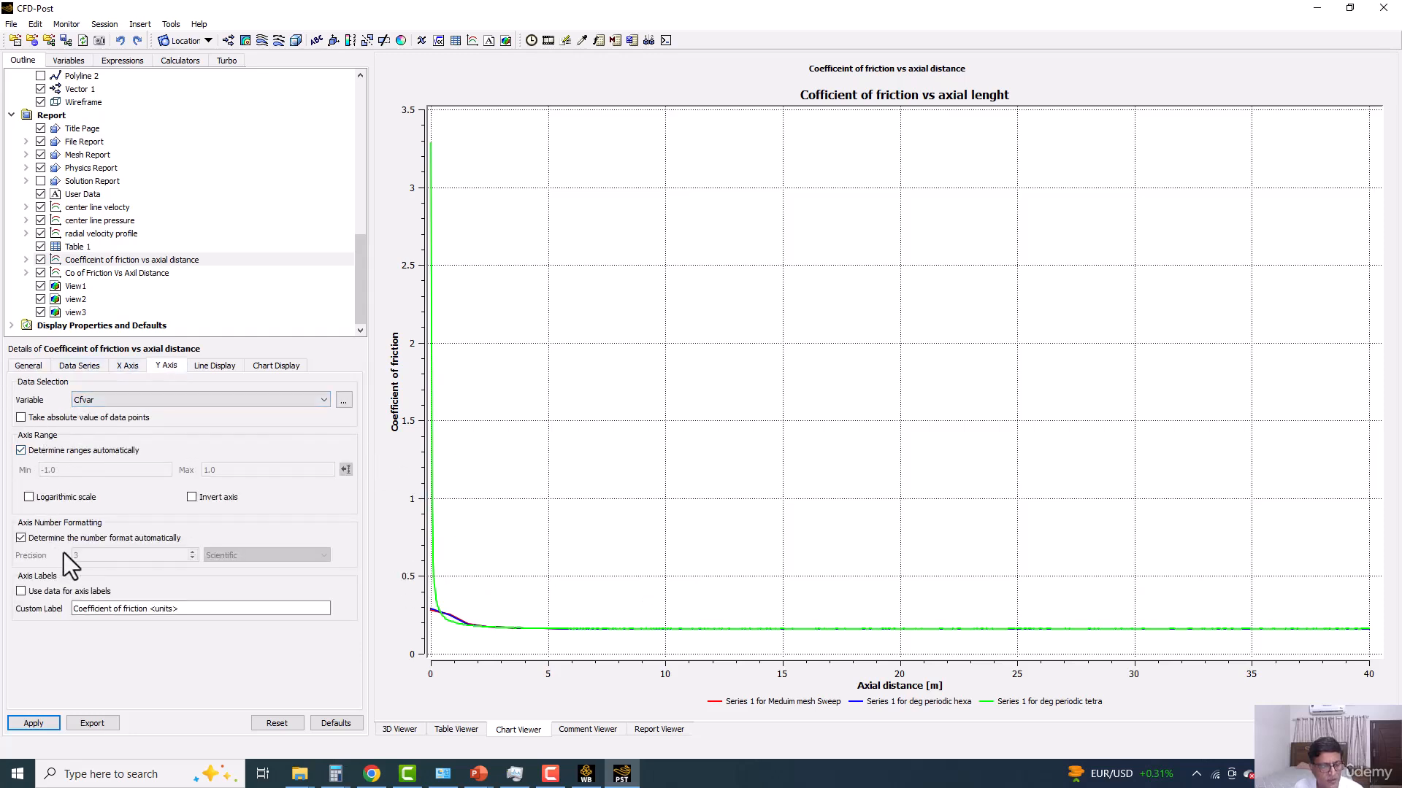
click(76, 539)
click(240, 558)
click(222, 567)
click(193, 559)
click(46, 725)
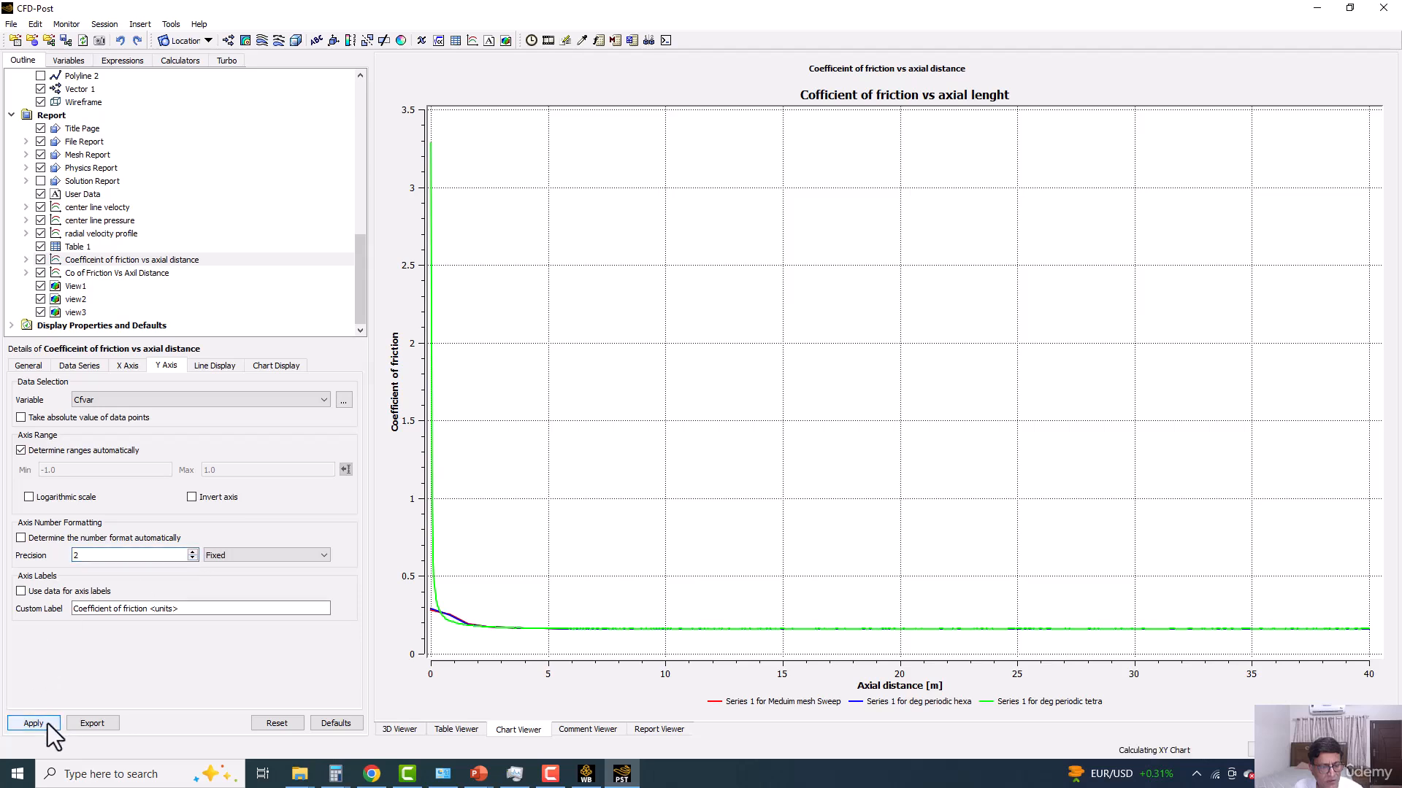
Step: Turn off the automatic Y axis range and apply a manual range from 0 to 0.2
click(22, 451)
drag(62, 470, 40, 465)
text(0)
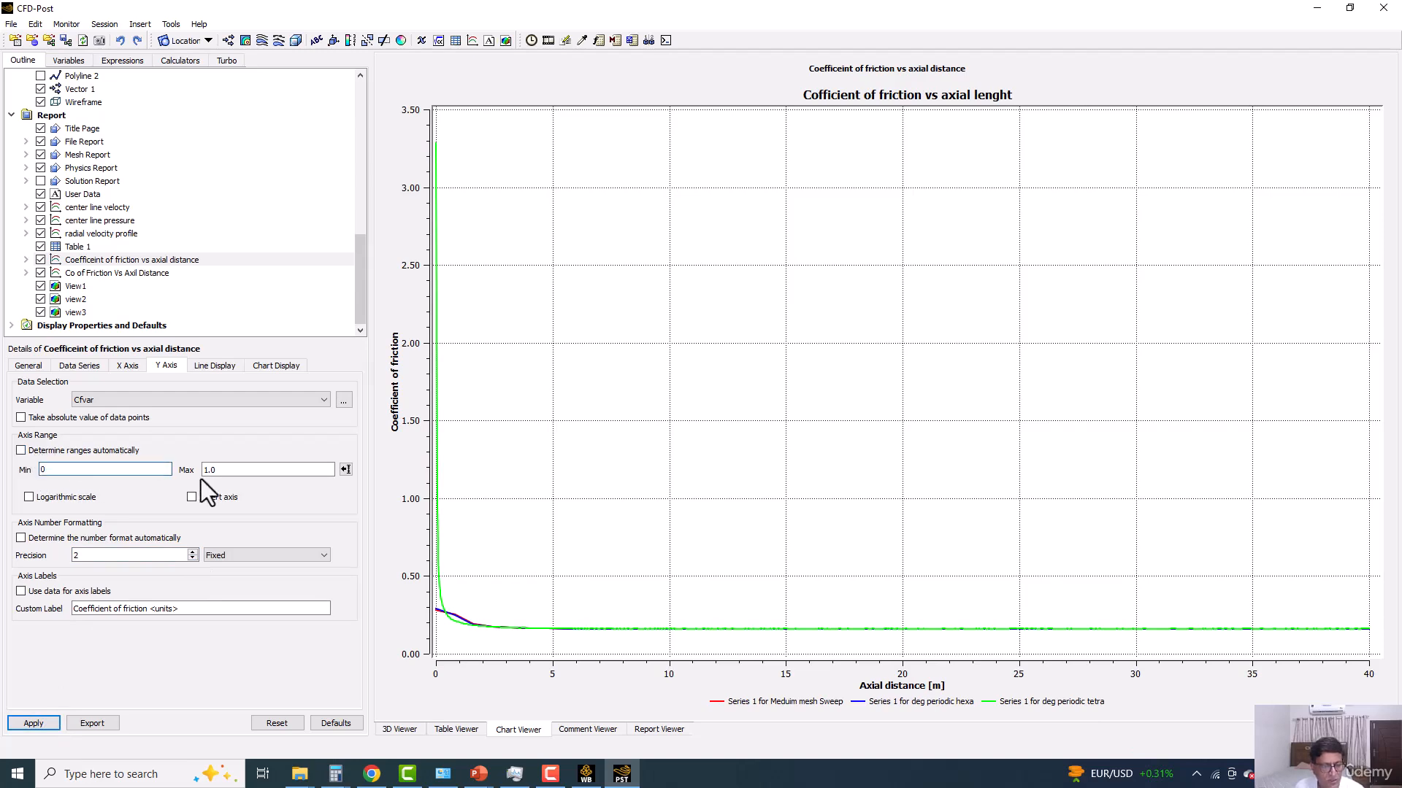
text(0.2)
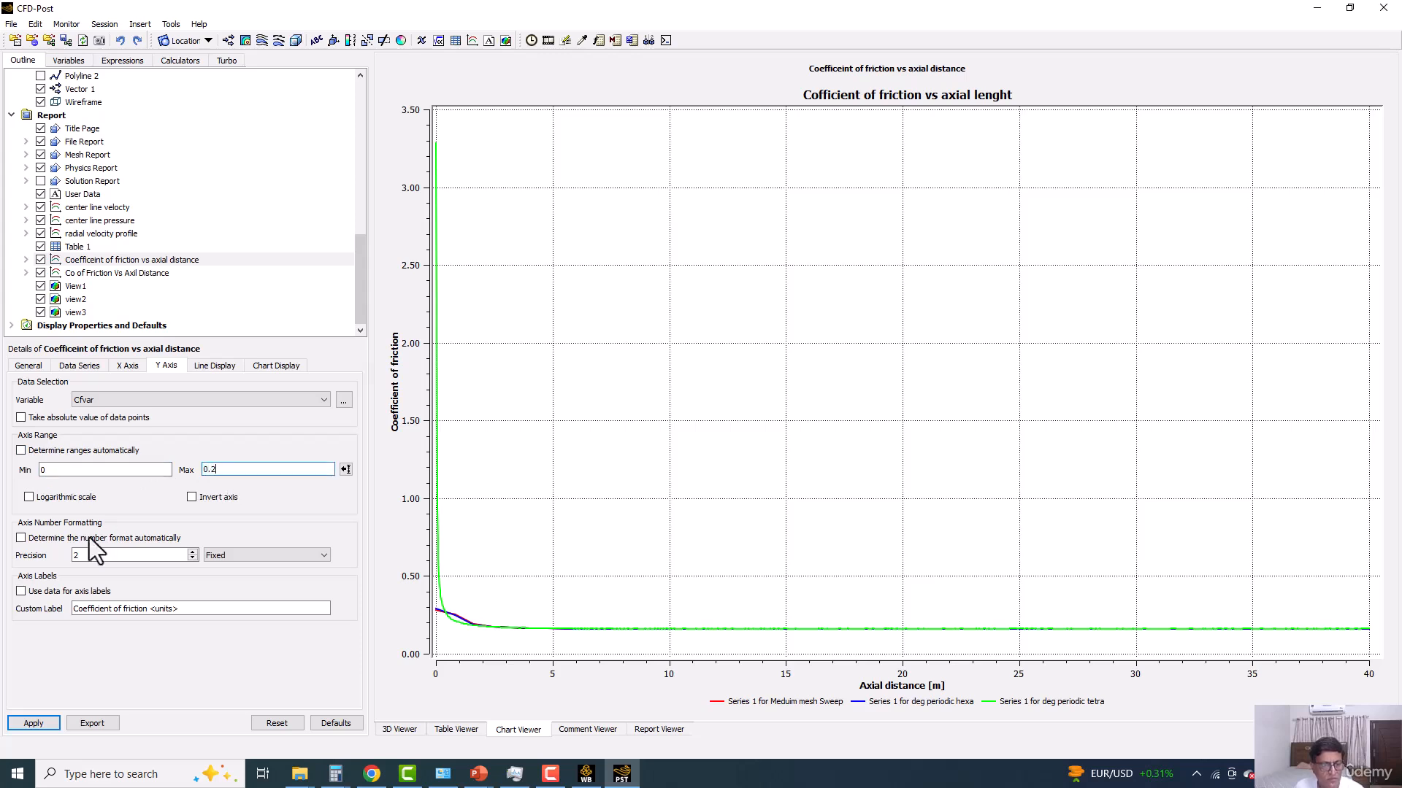
click(43, 721)
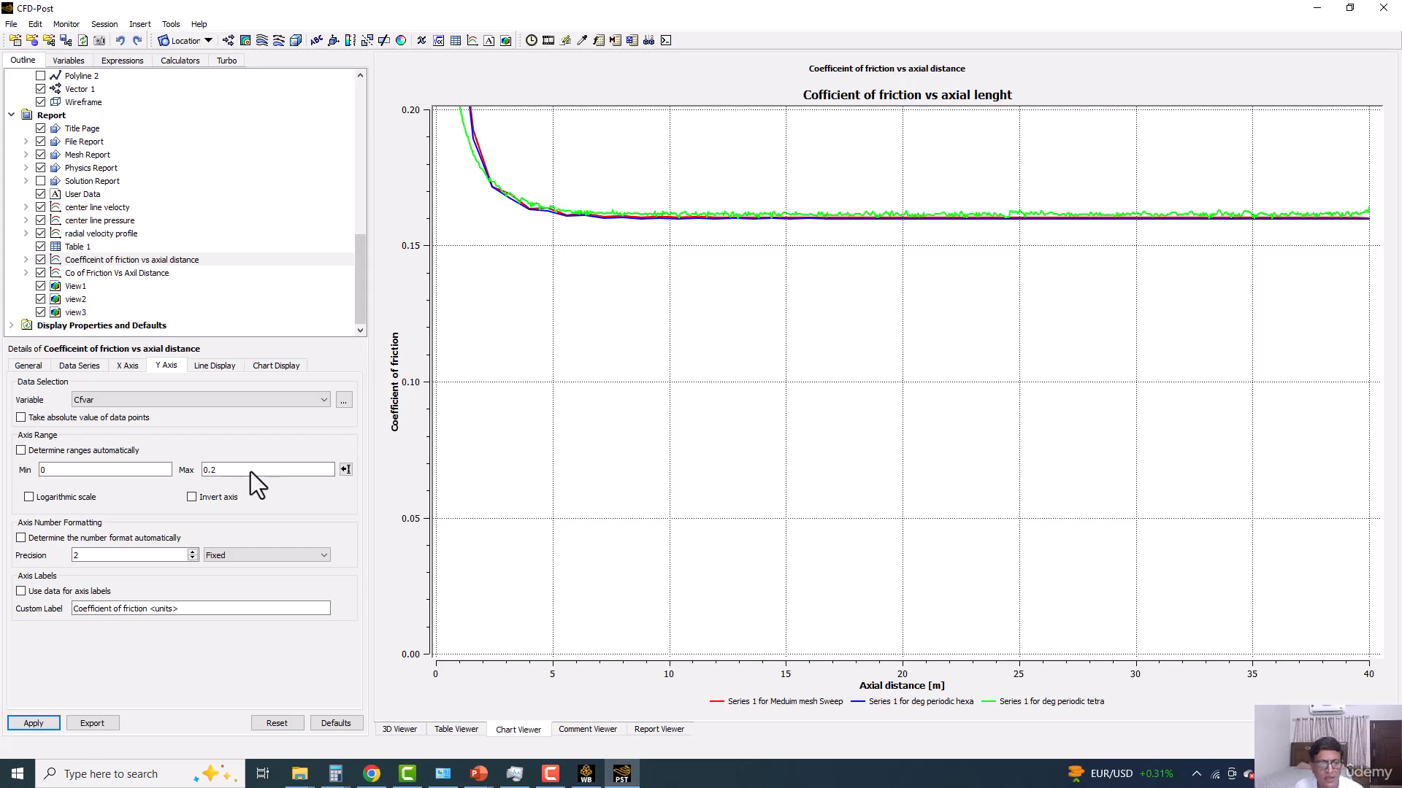
Step: Reduce the friction chart's Y axis maximum to 0.18 and apply the change
drag(251, 472, 186, 472)
text(0.18)
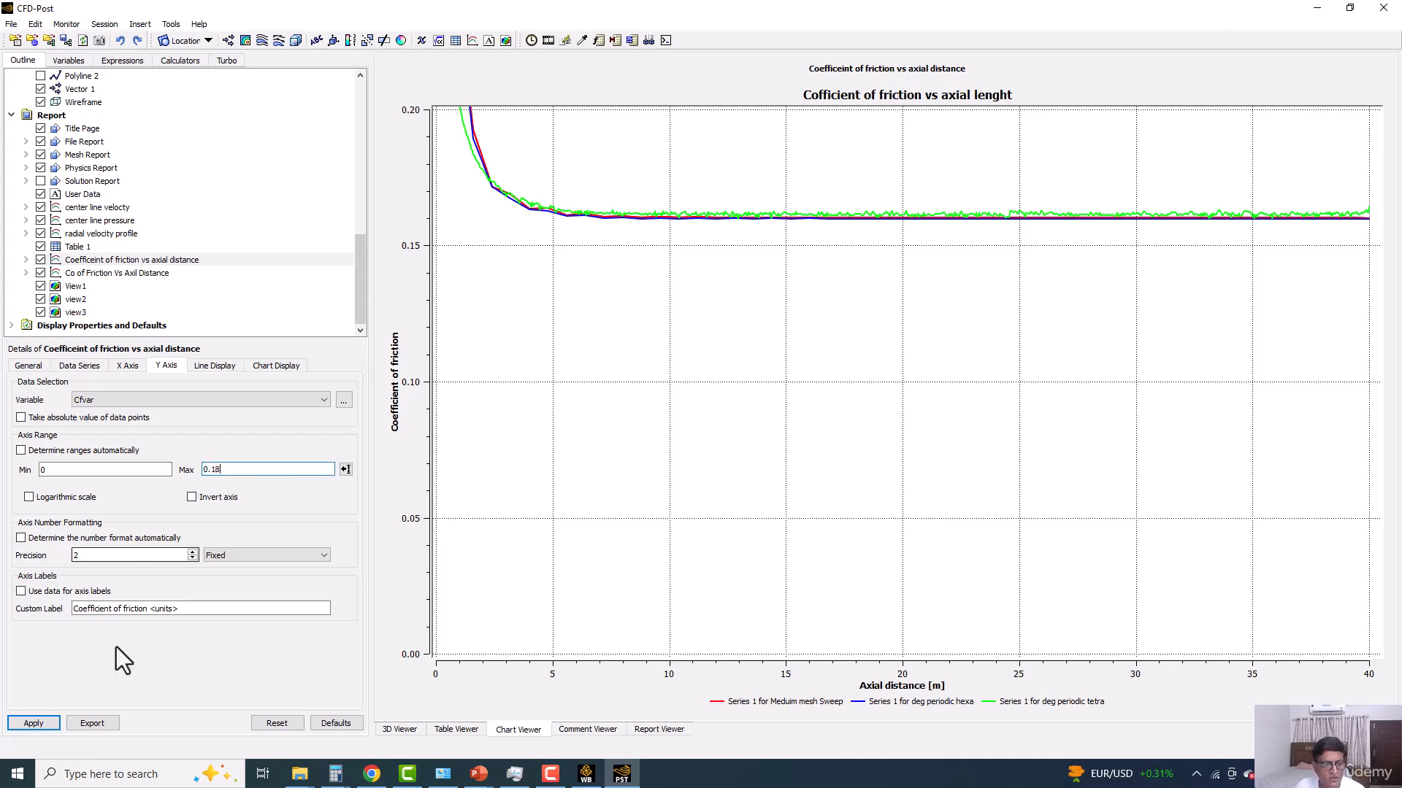
click(34, 722)
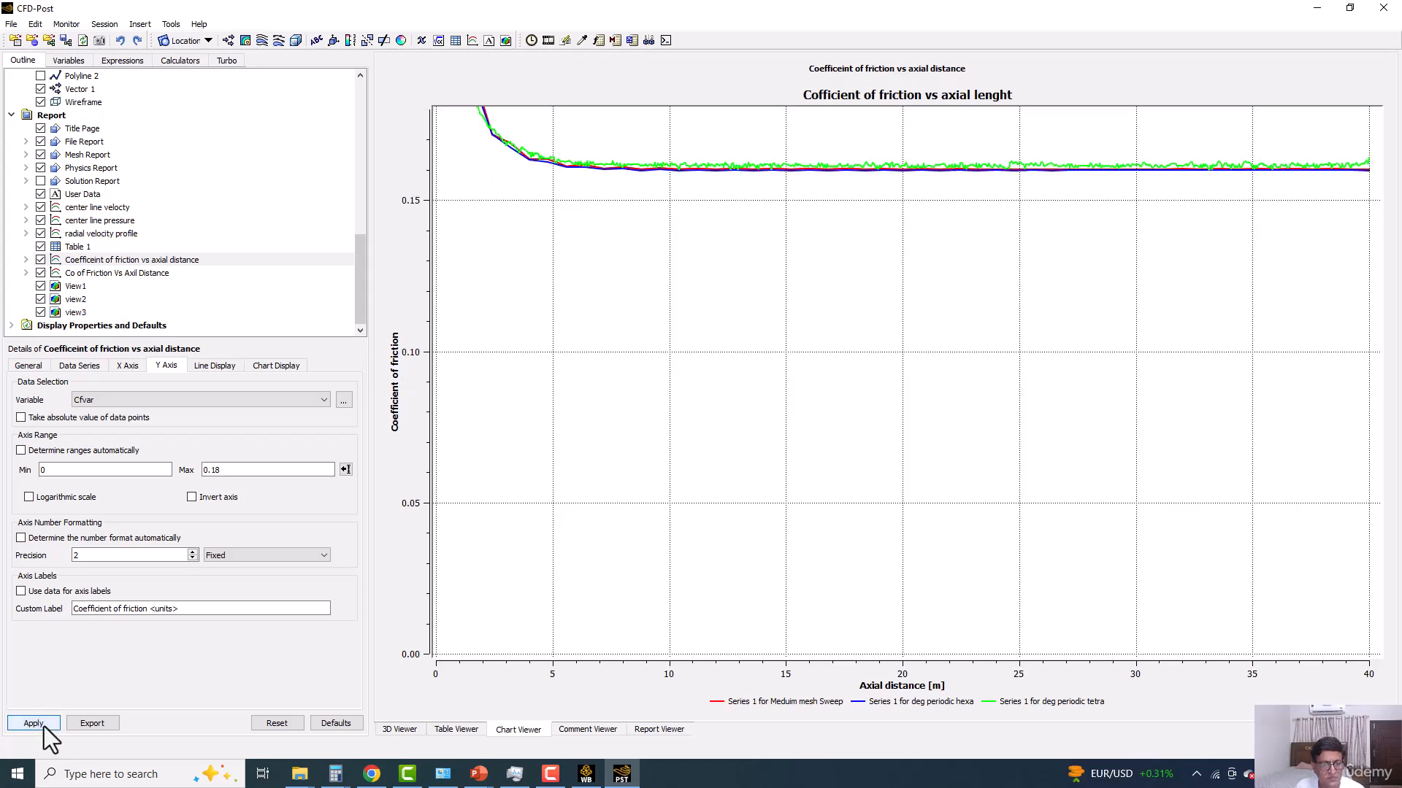